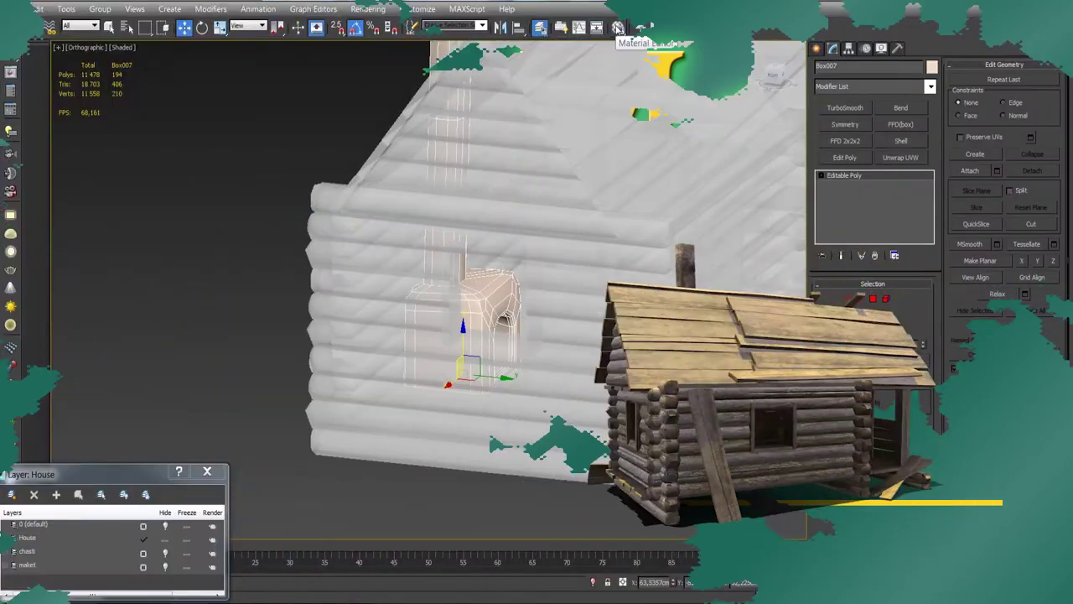
Open the Material Editor and unfreeze all the cabin objects.
{"action": "left_click", "coordinate": [618, 28]}
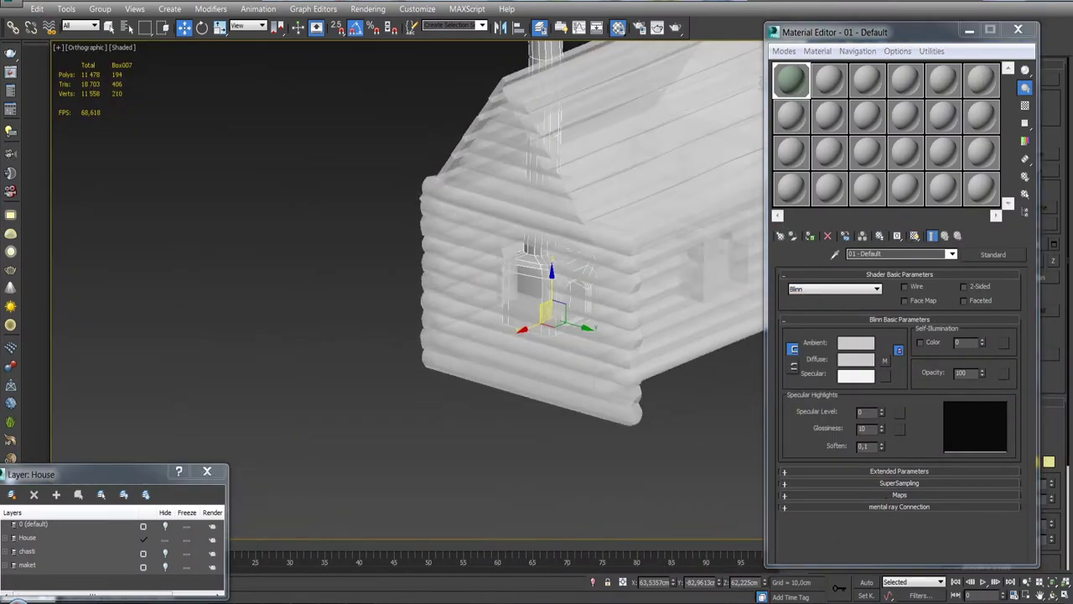
{"action": "middle_click_drag", "start_coordinate": [621, 287], "coordinate": [662, 286], "text": "alt"}
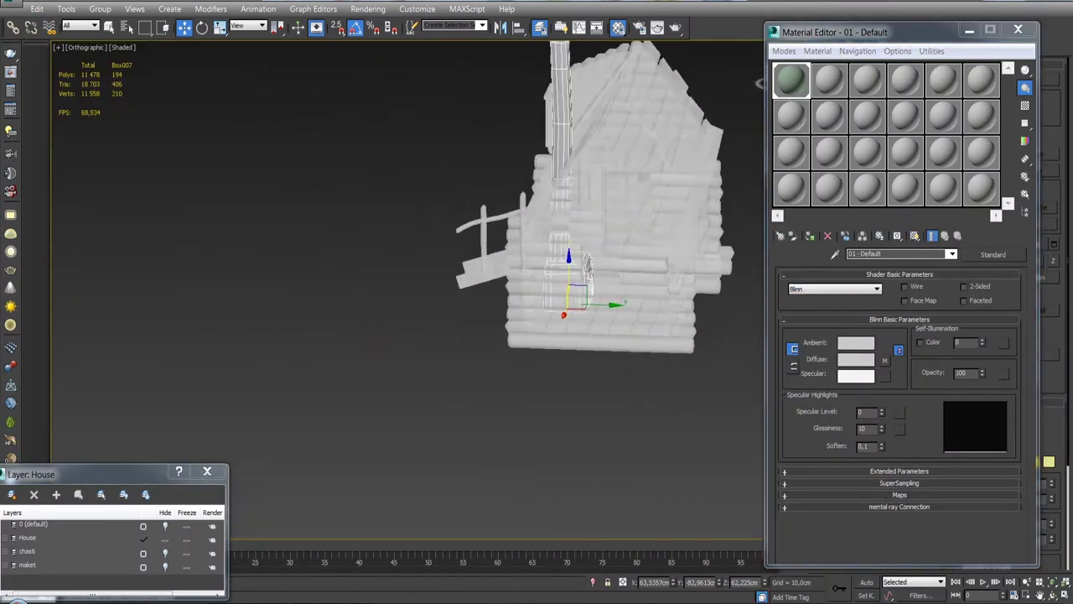
{"action": "right_click", "coordinate": [570, 376]}
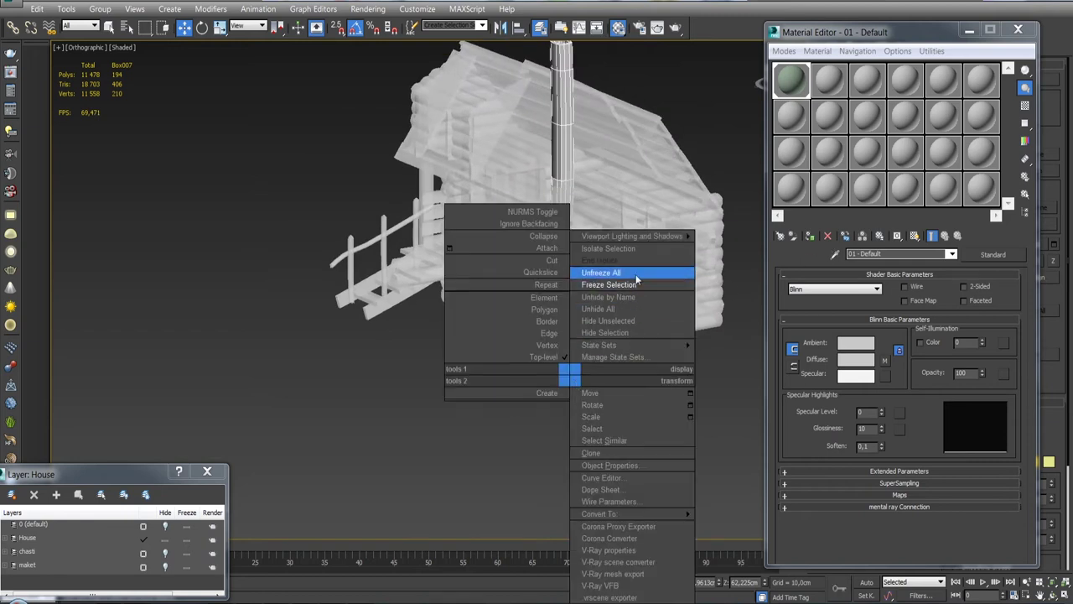
{"action": "left_click", "coordinate": [636, 276]}
Orbit, pan and zoom in perspective view to frame the cabin's roof, stove and chimney.
{"action": "mouse_move", "coordinate": [633, 304]}
{"action": "middle_mouse_down", "text": "alt"}
{"action": "mouse_move", "coordinate": [600, 291]}
{"action": "mouse_move", "coordinate": [719, 280]}
{"action": "mouse_move", "coordinate": [587, 303]}
{"action": "mouse_move", "coordinate": [519, 290]}
{"action": "middle_mouse_up", "text": "alt"}
{"action": "scroll", "coordinate": [637, 299], "scroll_direction": "up", "scroll_amount": 5}
{"action": "key", "text": "p"}
{"action": "scroll", "coordinate": [486, 285], "scroll_direction": "up", "scroll_amount": 5}
{"action": "scroll", "coordinate": [486, 283], "scroll_direction": "up", "scroll_amount": 3}
{"action": "scroll", "coordinate": [491, 305], "scroll_direction": "up", "scroll_amount": 3}
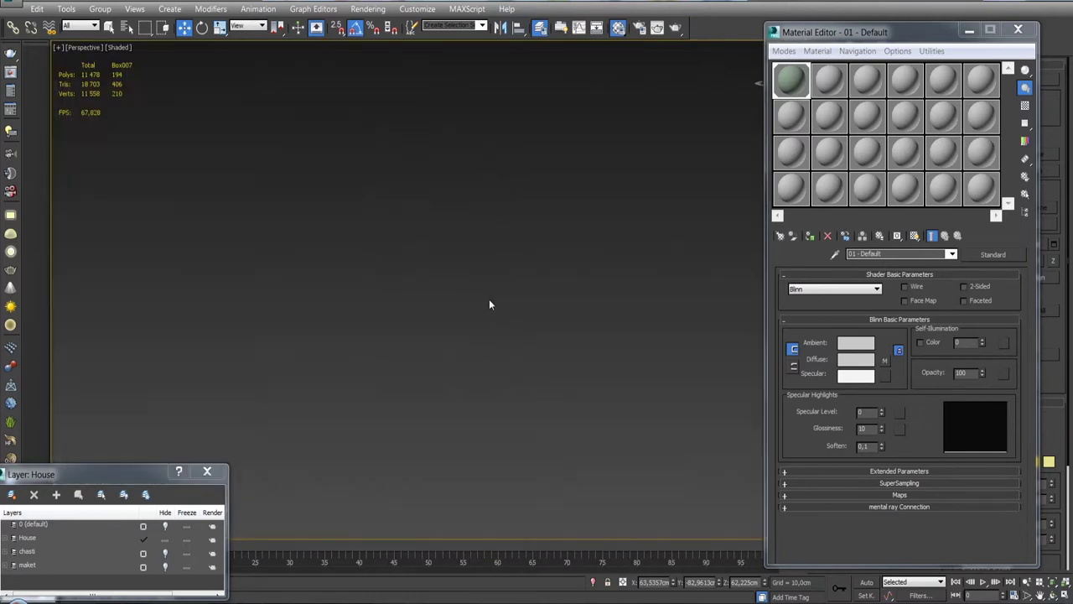
{"action": "scroll", "coordinate": [528, 388], "scroll_direction": "down", "scroll_amount": 5}
{"action": "middle_click_drag", "start_coordinate": [528, 388], "coordinate": [520, 335], "text": "alt"}
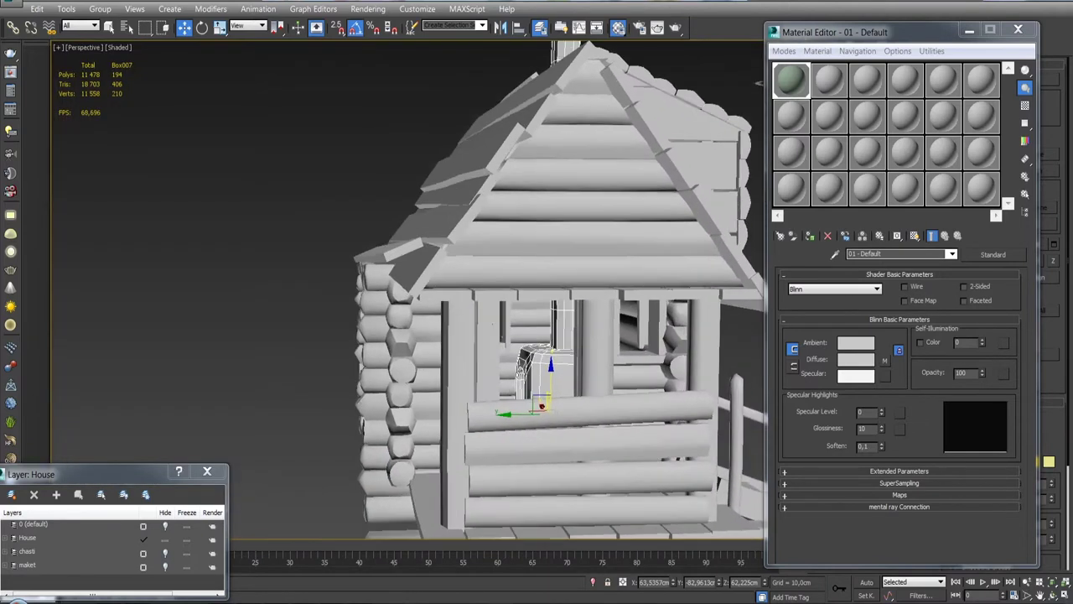
{"action": "scroll", "coordinate": [520, 336], "scroll_direction": "up", "scroll_amount": 3}
{"action": "scroll", "coordinate": [515, 226], "scroll_direction": "up", "scroll_amount": 3}
{"action": "mouse_move", "coordinate": [515, 226]}
{"action": "middle_mouse_down"}
{"action": "mouse_move", "coordinate": [521, 257]}
{"action": "mouse_move", "coordinate": [503, 251]}
{"action": "mouse_move", "coordinate": [522, 290]}
{"action": "mouse_move", "coordinate": [500, 301]}
{"action": "mouse_move", "coordinate": [528, 352]}
{"action": "mouse_move", "coordinate": [606, 406]}
{"action": "mouse_move", "coordinate": [504, 395]}
{"action": "mouse_move", "coordinate": [431, 451]}
{"action": "middle_mouse_up"}
{"action": "scroll", "coordinate": [527, 237], "scroll_direction": "up", "scroll_amount": 3}
{"action": "scroll", "coordinate": [510, 240], "scroll_direction": "down", "scroll_amount": 3}
{"action": "scroll", "coordinate": [503, 252], "scroll_direction": "up", "scroll_amount": 3}
{"action": "scroll", "coordinate": [503, 252], "scroll_direction": "up", "scroll_amount": 3}
{"action": "scroll", "coordinate": [503, 251], "scroll_direction": "down", "scroll_amount": 3}
{"action": "scroll", "coordinate": [500, 301], "scroll_direction": "up", "scroll_amount": 3}
{"action": "scroll", "coordinate": [482, 304], "scroll_direction": "down", "scroll_amount": 3}
{"action": "scroll", "coordinate": [470, 297], "scroll_direction": "down", "scroll_amount": 3}
{"action": "scroll", "coordinate": [470, 297], "scroll_direction": "down", "scroll_amount": 2}
Isolate the chimney so it is the only object shown, and zoom in.
{"action": "key", "text": "f"}
{"action": "key", "text": "alt+q"}
{"action": "scroll", "coordinate": [431, 451], "scroll_direction": "up", "scroll_amount": 4}
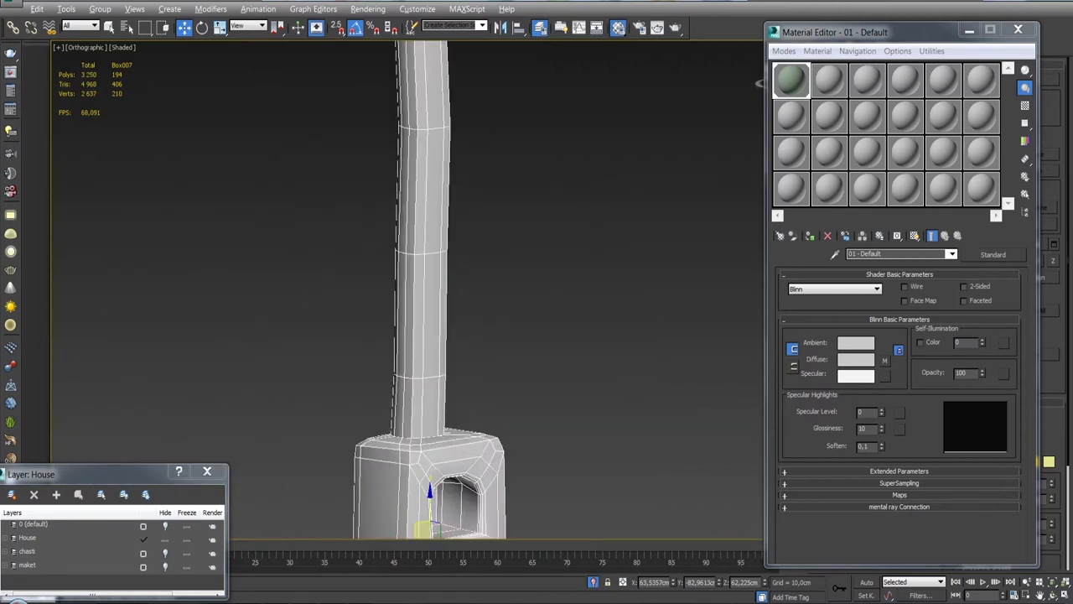
{"action": "scroll", "coordinate": [419, 503], "scroll_direction": "up", "scroll_amount": 2}
Close the Material Editor and hide the map seams on the chimney's Unwrap UVW.
{"action": "left_click", "coordinate": [1017, 31]}
{"action": "left_click", "coordinate": [855, 175]}
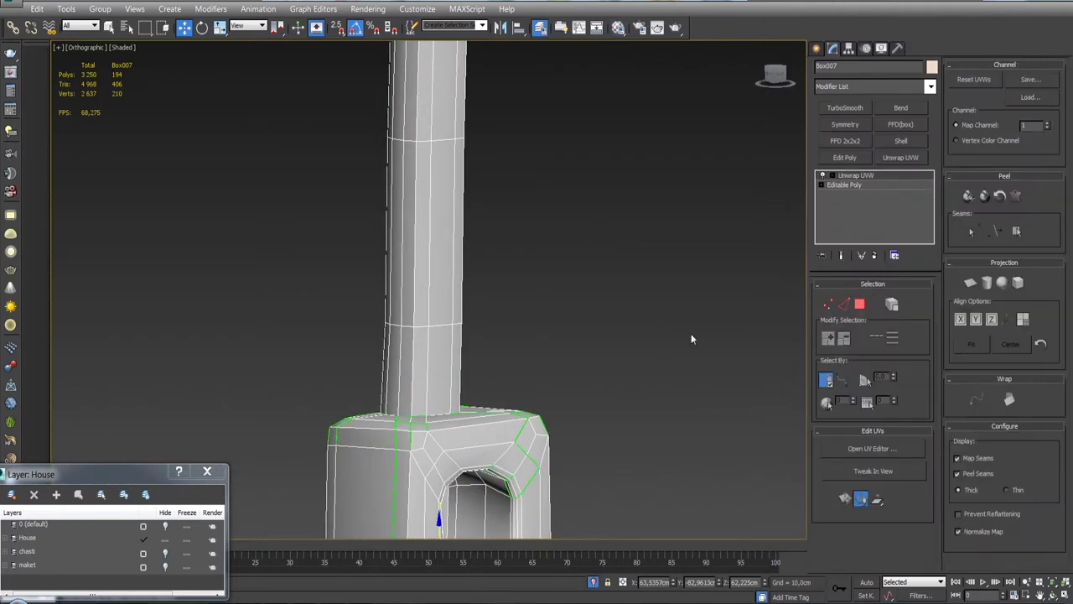
{"action": "left_click", "coordinate": [956, 459]}
{"action": "middle_click_drag", "start_coordinate": [599, 378], "coordinate": [478, 407], "text": "alt"}
{"action": "scroll", "coordinate": [478, 406], "scroll_direction": "up", "scroll_amount": 4}
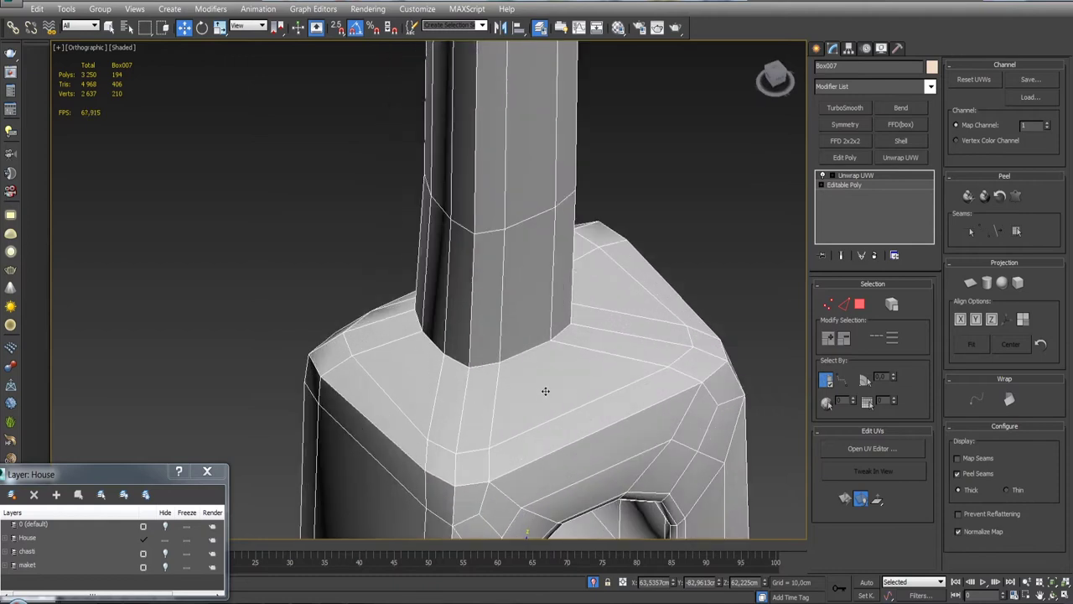
{"action": "scroll", "coordinate": [567, 346], "scroll_direction": "down", "scroll_amount": 6}
{"action": "scroll", "coordinate": [586, 251], "scroll_direction": "up", "scroll_amount": 5}
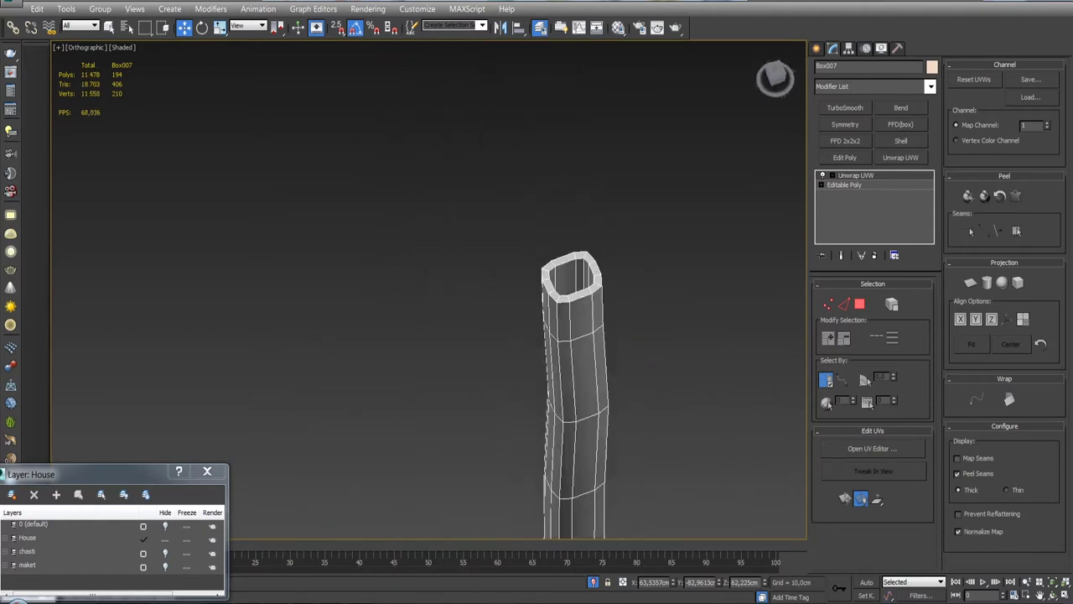
{"action": "scroll", "coordinate": [745, 323], "scroll_direction": "up", "scroll_amount": 1}
{"action": "mouse_move", "coordinate": [750, 316]}
{"action": "middle_mouse_down", "text": "alt"}
{"action": "mouse_move", "coordinate": [593, 250]}
{"action": "mouse_move", "coordinate": [619, 241]}
{"action": "middle_mouse_up", "text": "alt"}
{"action": "scroll", "coordinate": [593, 250], "scroll_direction": "up", "scroll_amount": 2}
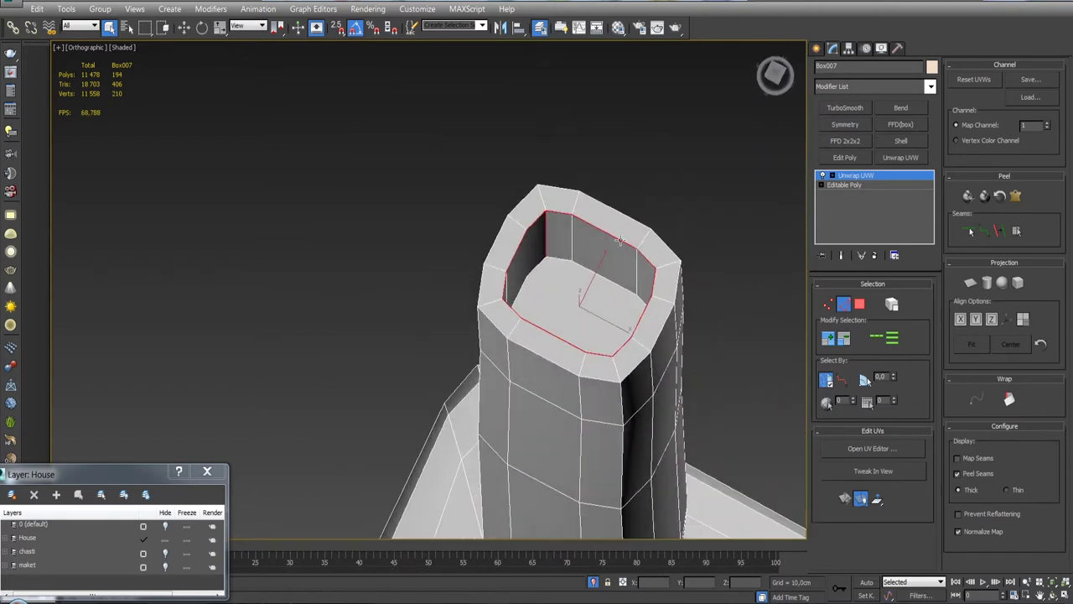
In Editable Poly vertex mode, connect vertices and cut two new edges across the chimney top.
{"action": "left_click", "coordinate": [845, 185]}
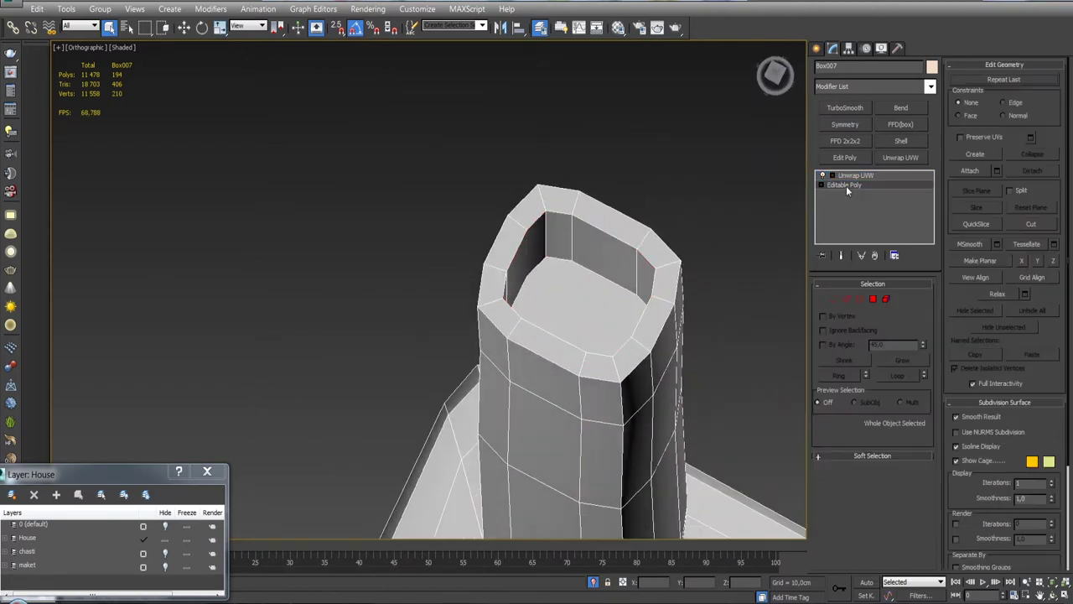
{"action": "left_click", "coordinate": [833, 299]}
{"action": "mouse_move", "coordinate": [571, 270]}
{"action": "middle_mouse_down", "text": "alt"}
{"action": "mouse_move", "coordinate": [566, 292]}
{"action": "mouse_move", "coordinate": [495, 279]}
{"action": "mouse_move", "coordinate": [526, 283]}
{"action": "mouse_move", "coordinate": [507, 280]}
{"action": "mouse_move", "coordinate": [472, 355]}
{"action": "mouse_move", "coordinate": [497, 337]}
{"action": "mouse_move", "coordinate": [492, 228]}
{"action": "mouse_move", "coordinate": [534, 364]}
{"action": "middle_mouse_up", "text": "alt"}
{"action": "left_click", "coordinate": [992, 130]}
{"action": "mouse_move", "coordinate": [530, 277]}
{"action": "middle_mouse_down", "text": "alt"}
{"action": "mouse_move", "coordinate": [537, 268]}
{"action": "mouse_move", "coordinate": [506, 268]}
{"action": "mouse_move", "coordinate": [523, 270]}
{"action": "mouse_move", "coordinate": [526, 184]}
{"action": "middle_mouse_up", "text": "alt"}
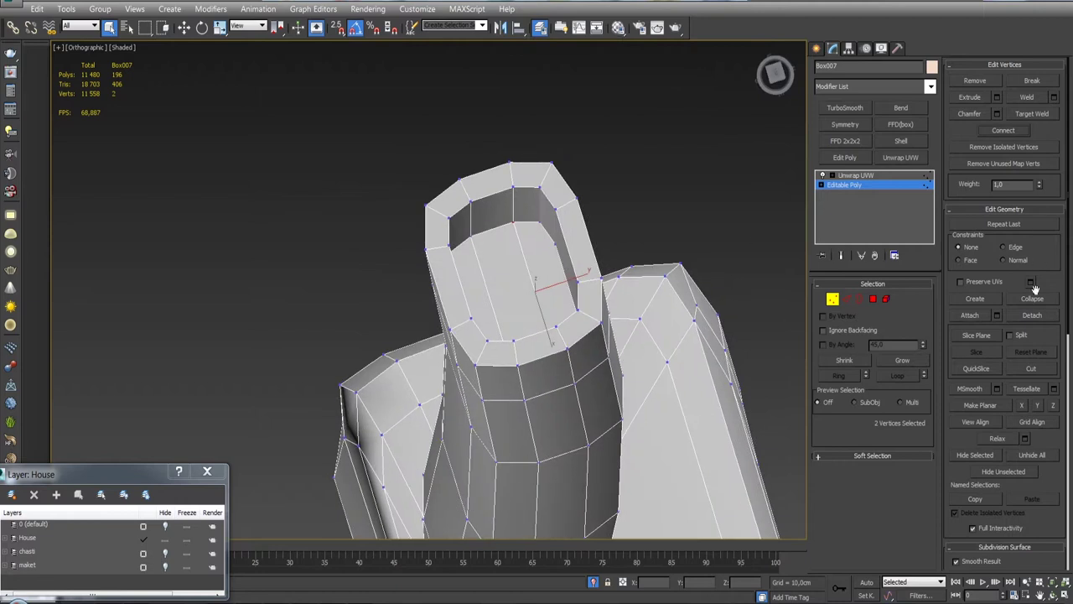
{"action": "mouse_move", "coordinate": [558, 241]}
{"action": "middle_mouse_down", "text": "alt"}
{"action": "mouse_move", "coordinate": [482, 243]}
{"action": "mouse_move", "coordinate": [501, 240]}
{"action": "mouse_move", "coordinate": [505, 207]}
{"action": "middle_mouse_up", "text": "alt"}
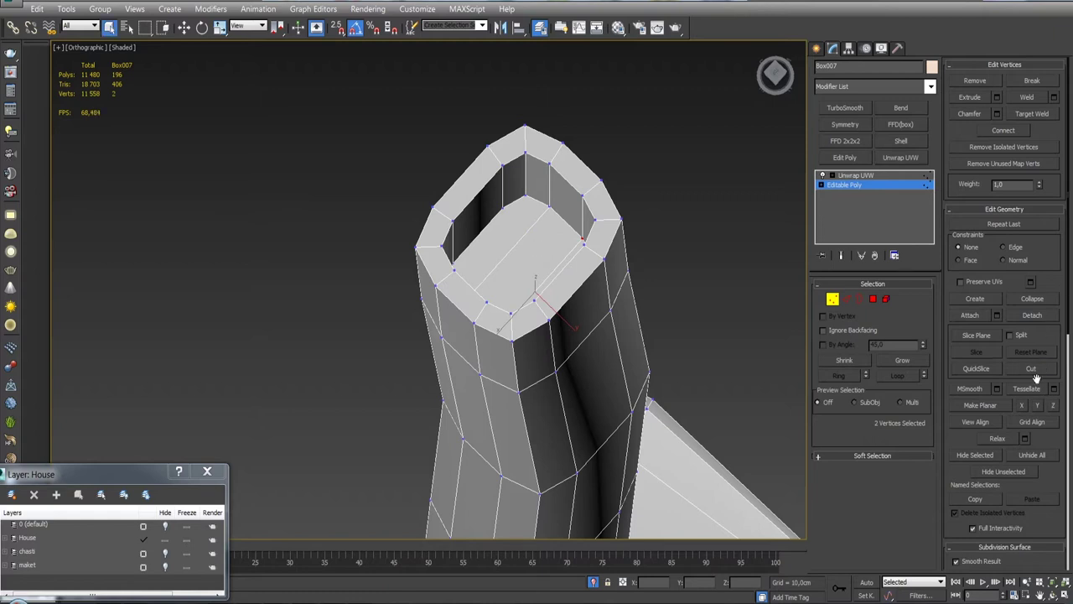
{"action": "left_click", "coordinate": [560, 261]}
{"action": "mouse_move", "coordinate": [560, 261]}
{"action": "middle_mouse_down", "text": "alt"}
{"action": "mouse_move", "coordinate": [563, 218]}
{"action": "mouse_move", "coordinate": [566, 242]}
{"action": "mouse_move", "coordinate": [587, 201]}
{"action": "mouse_move", "coordinate": [615, 255]}
{"action": "mouse_move", "coordinate": [602, 234]}
{"action": "mouse_move", "coordinate": [609, 206]}
{"action": "middle_mouse_up", "text": "alt"}
{"action": "left_click", "coordinate": [596, 265]}
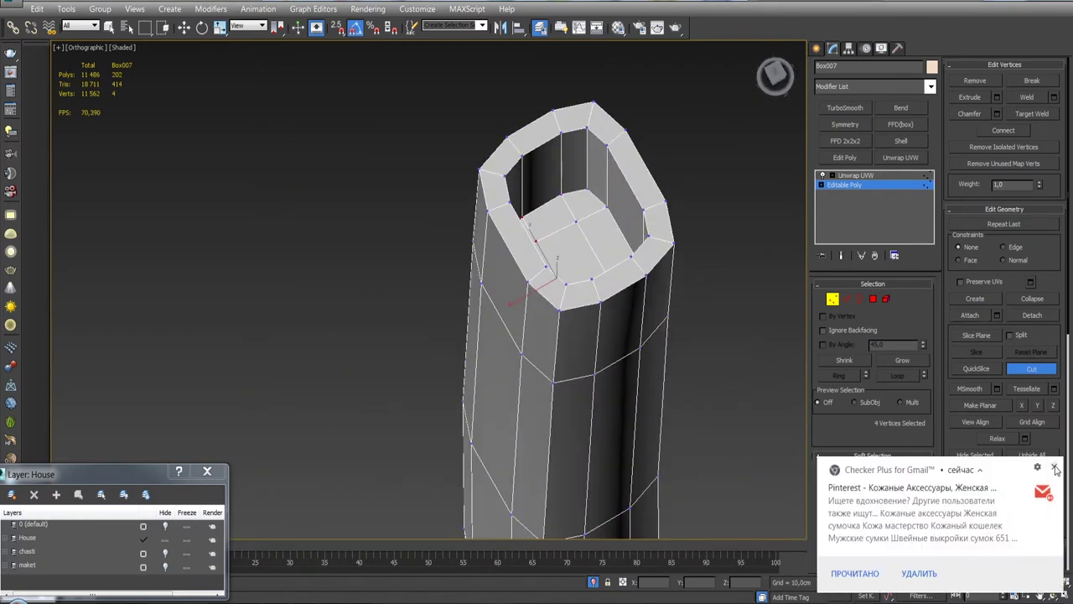
{"action": "left_click", "coordinate": [1055, 468]}
{"action": "mouse_move", "coordinate": [597, 244]}
{"action": "middle_mouse_down", "text": "alt"}
{"action": "mouse_move", "coordinate": [589, 239]}
{"action": "mouse_move", "coordinate": [604, 252]}
{"action": "middle_mouse_up", "text": "alt"}
Exit vertex mode and return to the chimney's Unwrap UVW modifier.
{"action": "left_click", "coordinate": [833, 300]}
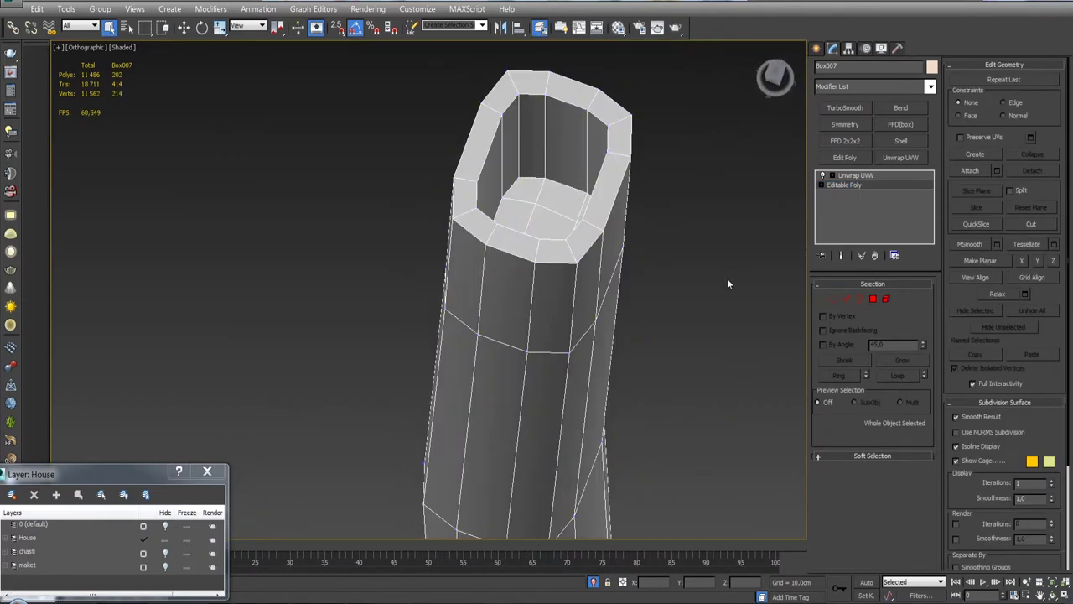
{"action": "left_click", "coordinate": [877, 174]}
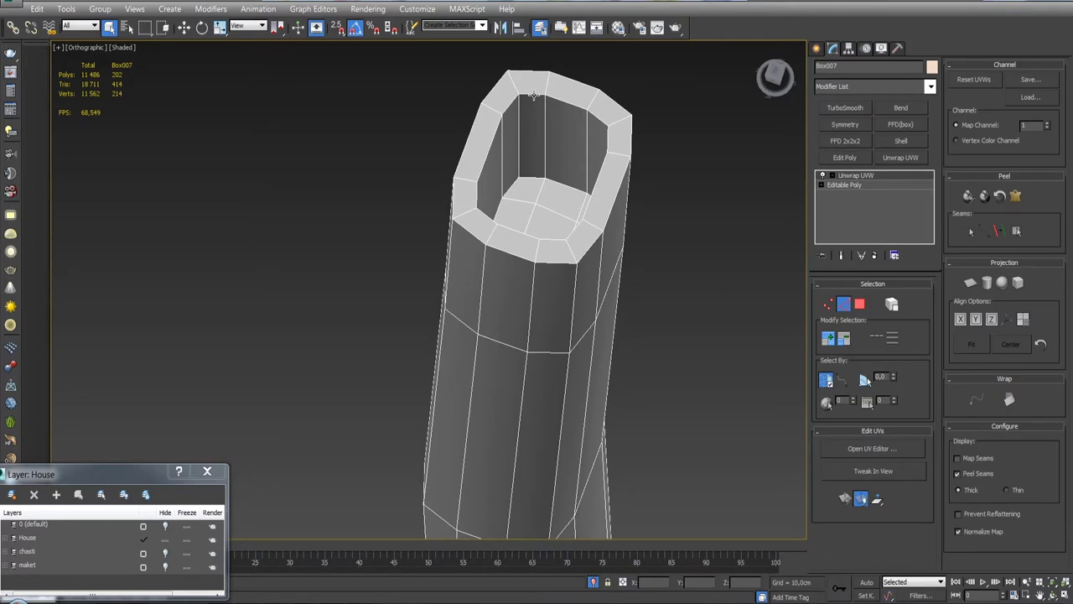
{"action": "left_click", "coordinate": [841, 184]}
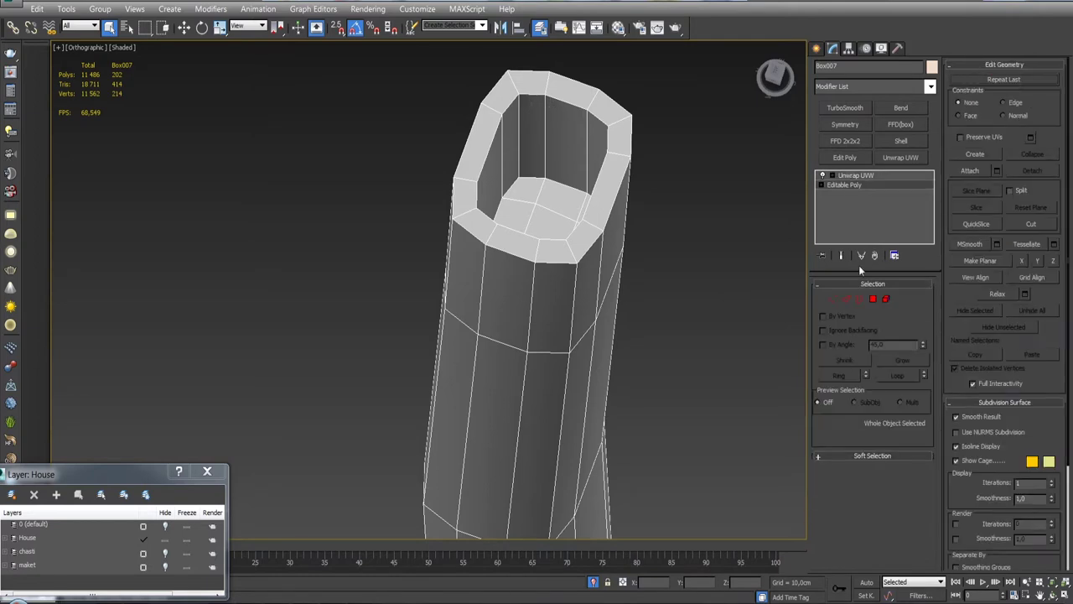
{"action": "left_click", "coordinate": [857, 176]}
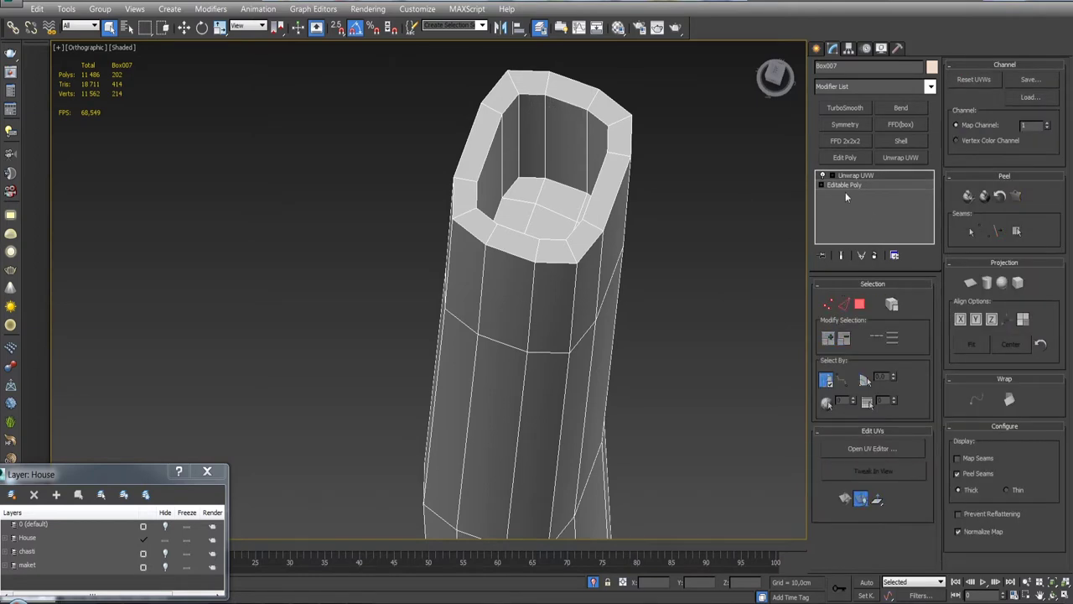
Replace the chimney's old Unwrap UVW modifier with a fresh one.
{"action": "key", "text": "Delete"}
{"action": "left_click", "coordinate": [902, 157]}
{"action": "left_click", "coordinate": [568, 104]}
{"action": "middle_click_drag", "start_coordinate": [569, 104], "coordinate": [868, 262], "text": "alt"}
{"action": "mouse_move", "coordinate": [718, 287]}
{"action": "middle_mouse_down", "text": "alt"}
{"action": "mouse_move", "coordinate": [597, 250]}
{"action": "mouse_move", "coordinate": [617, 264]}
{"action": "mouse_move", "coordinate": [612, 251]}
{"action": "mouse_move", "coordinate": [577, 249]}
{"action": "mouse_move", "coordinate": [578, 239]}
{"action": "mouse_move", "coordinate": [542, 246]}
{"action": "mouse_move", "coordinate": [591, 221]}
{"action": "mouse_move", "coordinate": [637, 243]}
{"action": "mouse_move", "coordinate": [918, 277]}
{"action": "middle_mouse_up", "text": "alt"}
Pelt map the top opening's faces, commit, and relax them by polygon angles.
{"action": "left_click", "coordinate": [859, 304]}
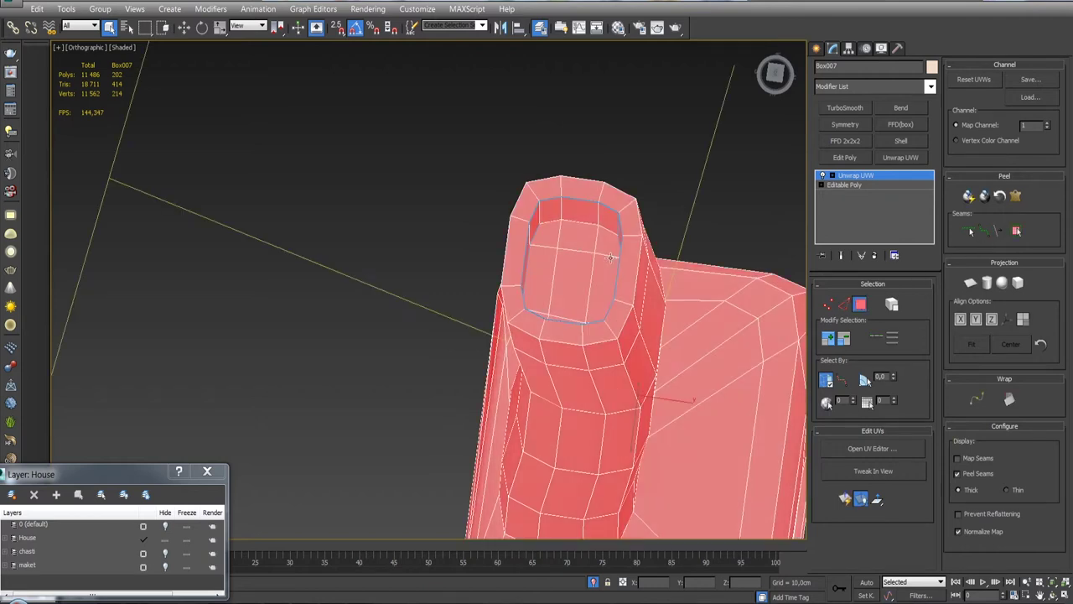
{"action": "left_click", "coordinate": [1016, 195]}
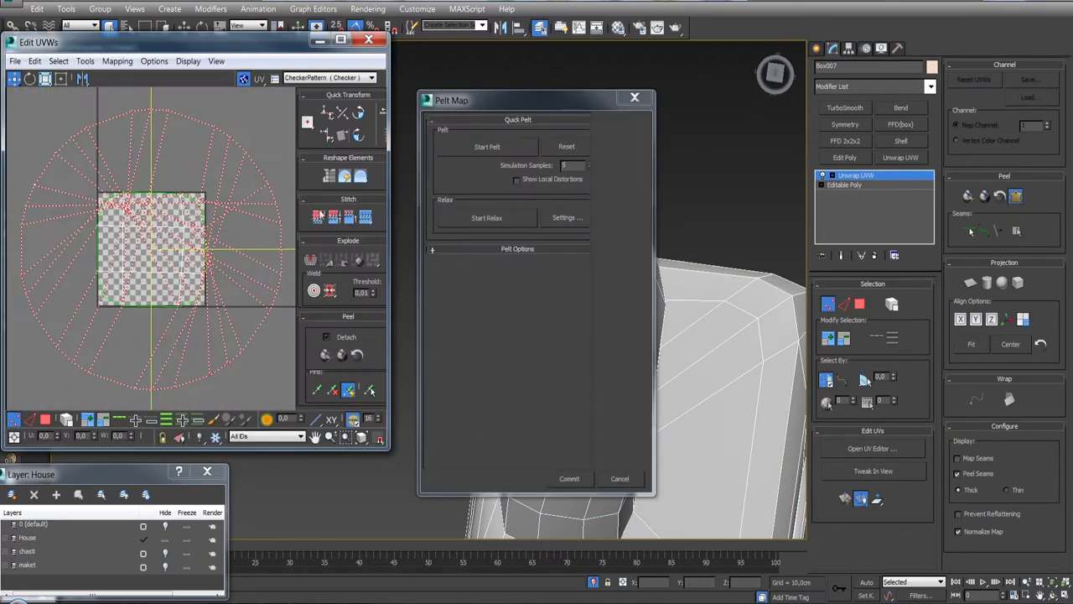
{"action": "left_click", "coordinate": [488, 146]}
{"action": "left_click", "coordinate": [489, 149]}
{"action": "left_click", "coordinate": [567, 217]}
{"action": "left_click", "coordinate": [569, 478]}
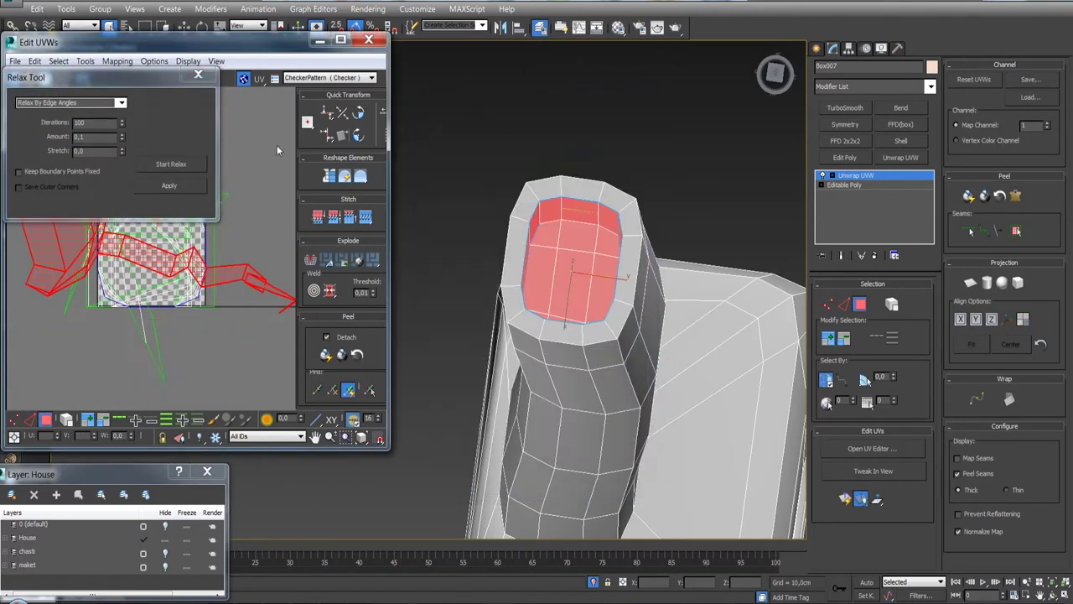
{"action": "left_click_drag", "start_coordinate": [154, 70], "coordinate": [692, 91]}
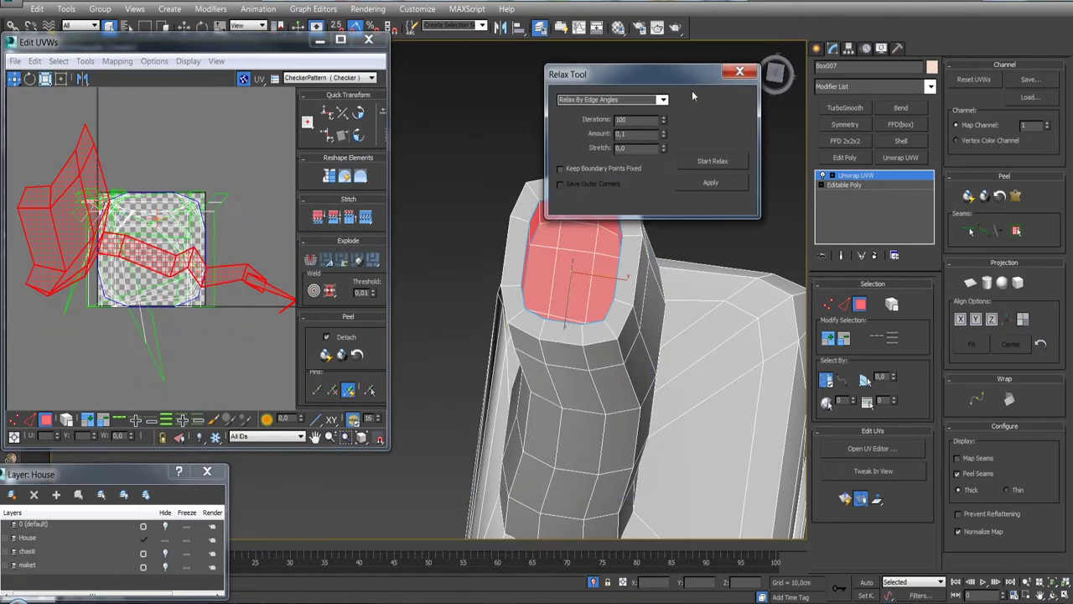
{"action": "left_click", "coordinate": [703, 165]}
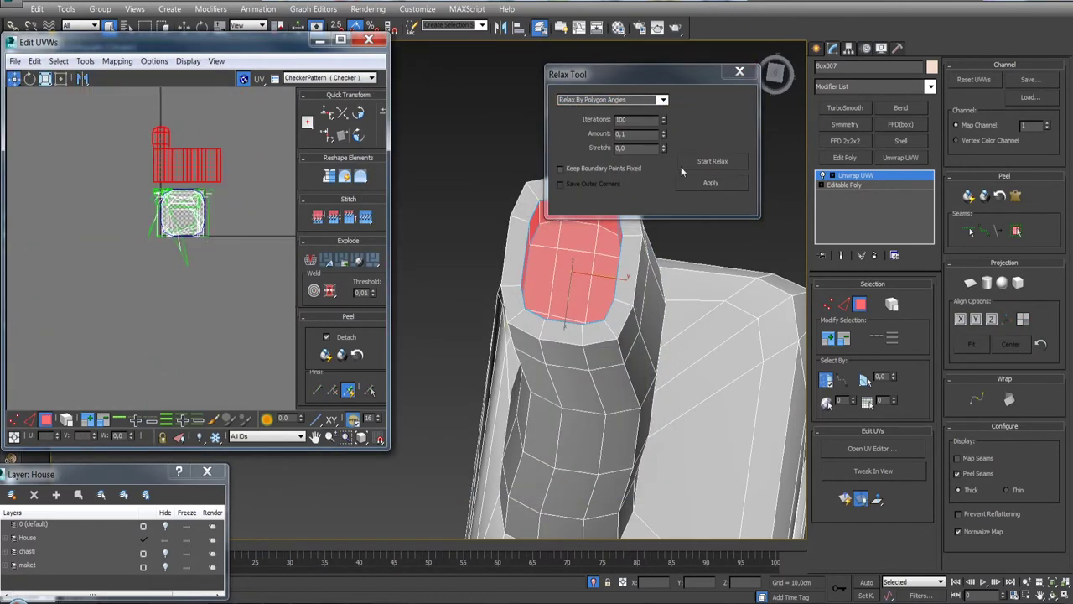
{"action": "left_click_drag", "start_coordinate": [604, 74], "coordinate": [908, 8]}
Select the edge loop around the chimney base, then frame the whole shaft.
{"action": "scroll", "coordinate": [678, 259], "scroll_direction": "down", "scroll_amount": 3}
{"action": "scroll", "coordinate": [678, 259], "scroll_direction": "down", "scroll_amount": 3}
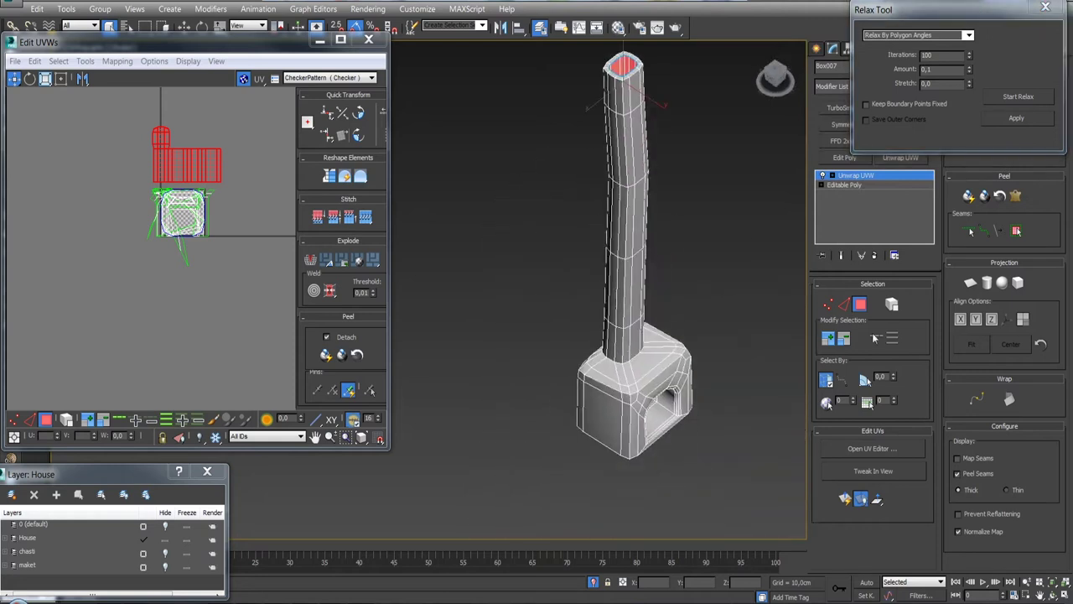
{"action": "left_click", "coordinate": [844, 304]}
{"action": "scroll", "coordinate": [625, 308], "scroll_direction": "up", "scroll_amount": 5}
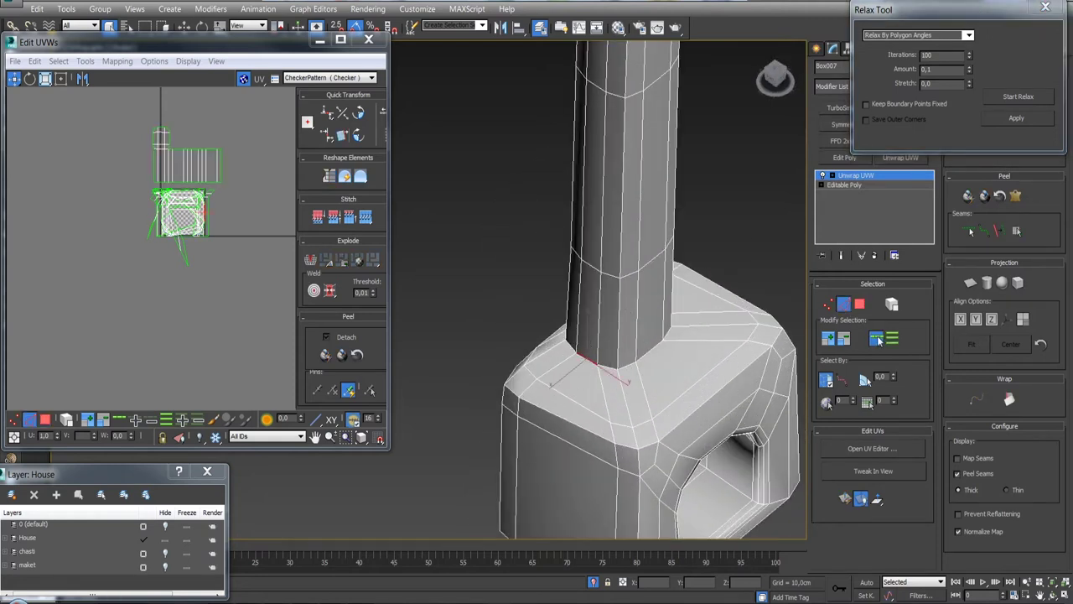
{"action": "left_click", "coordinate": [877, 338]}
{"action": "middle_click_drag", "start_coordinate": [638, 251], "coordinate": [612, 167], "text": "alt"}
{"action": "scroll", "coordinate": [612, 126], "scroll_direction": "down", "scroll_amount": 3}
{"action": "scroll", "coordinate": [612, 127], "scroll_direction": "up", "scroll_amount": 5}
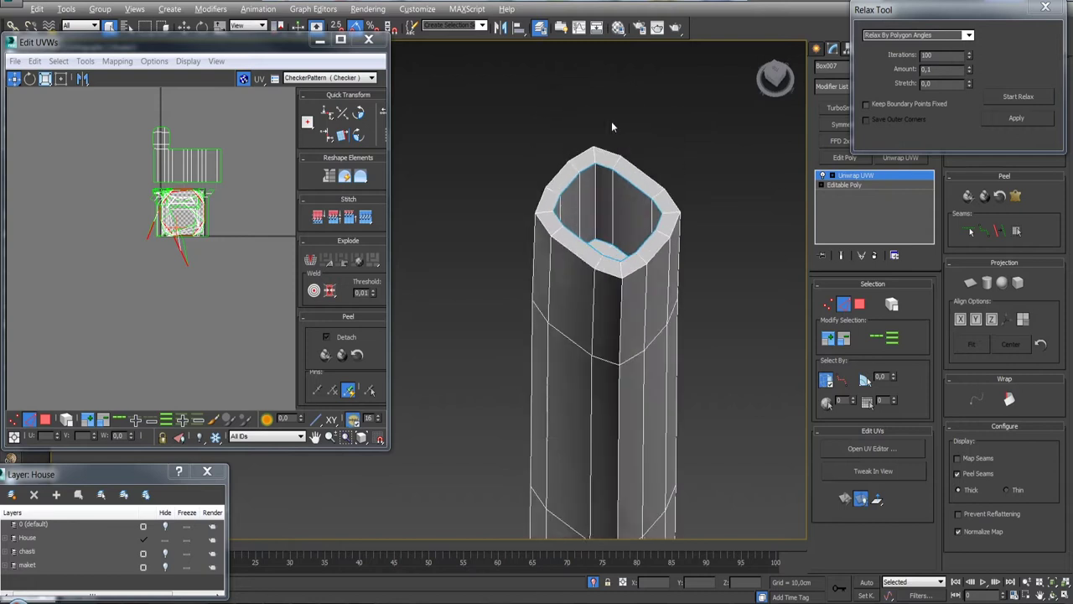
{"action": "middle_click_drag", "start_coordinate": [613, 127], "coordinate": [669, 264], "text": "alt"}
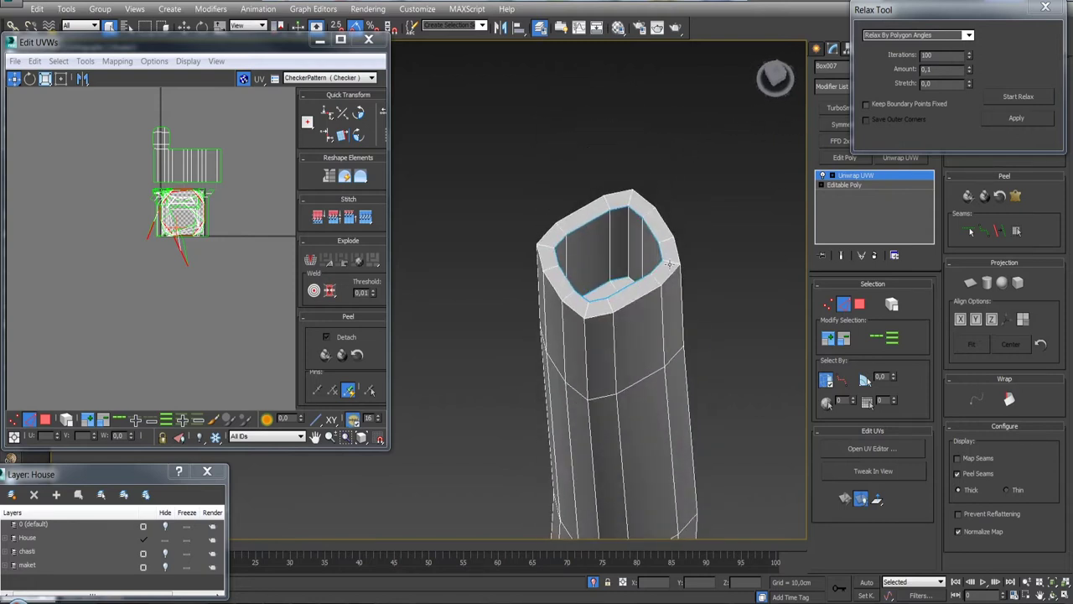
{"action": "middle_click_drag", "start_coordinate": [820, 326], "coordinate": [757, 271], "text": "alt"}
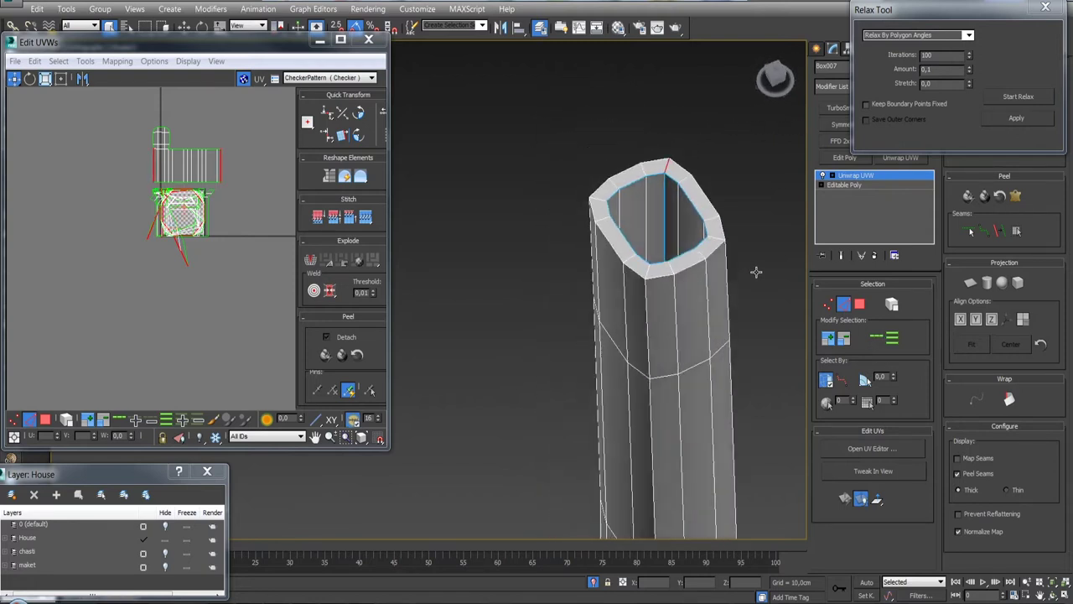
{"action": "scroll", "coordinate": [746, 285], "scroll_direction": "down", "scroll_amount": 3}
{"action": "scroll", "coordinate": [553, 257], "scroll_direction": "down", "scroll_amount": 2}
{"action": "scroll", "coordinate": [633, 498], "scroll_direction": "up", "scroll_amount": 3}
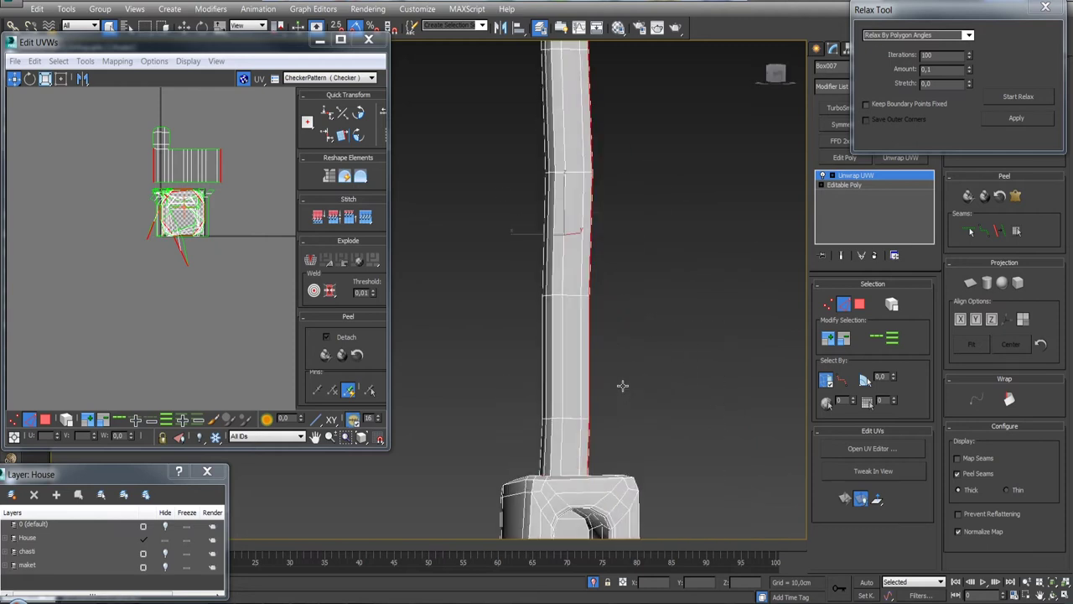
{"action": "middle_click_drag", "start_coordinate": [604, 354], "coordinate": [770, 302], "text": "alt"}
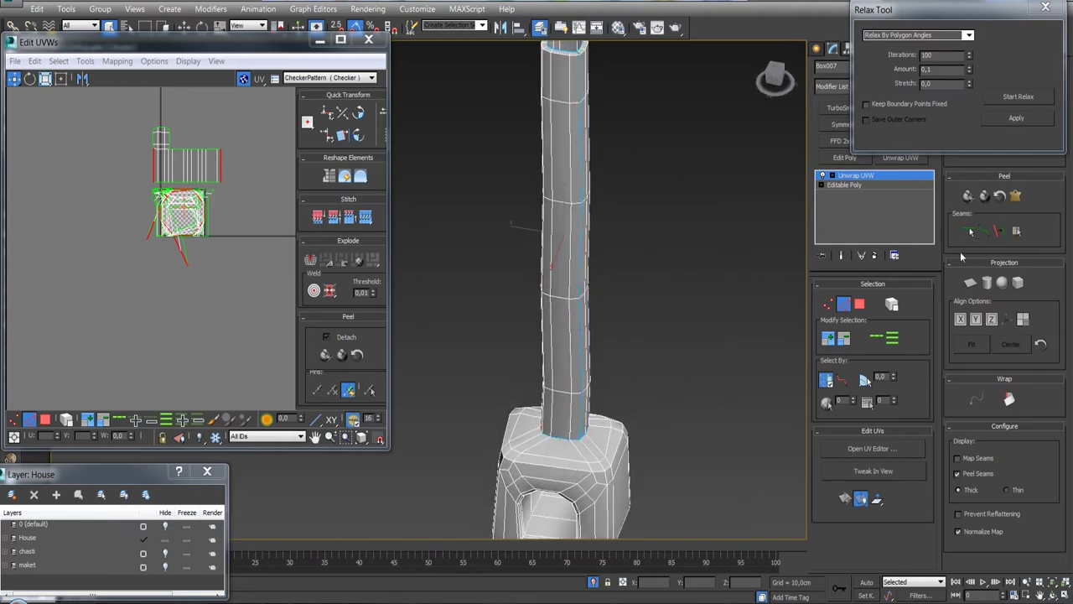
Pelt map and relax the column's UVs into one straight, even strip.
{"action": "left_click", "coordinate": [1017, 195]}
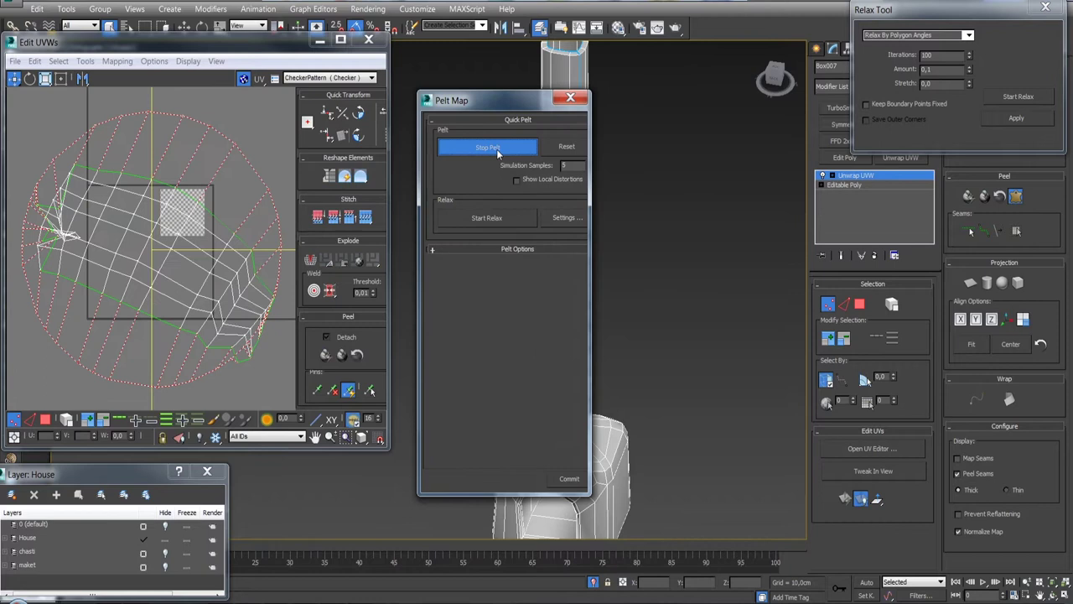
{"action": "left_click", "coordinate": [570, 478]}
{"action": "left_click", "coordinate": [969, 35]}
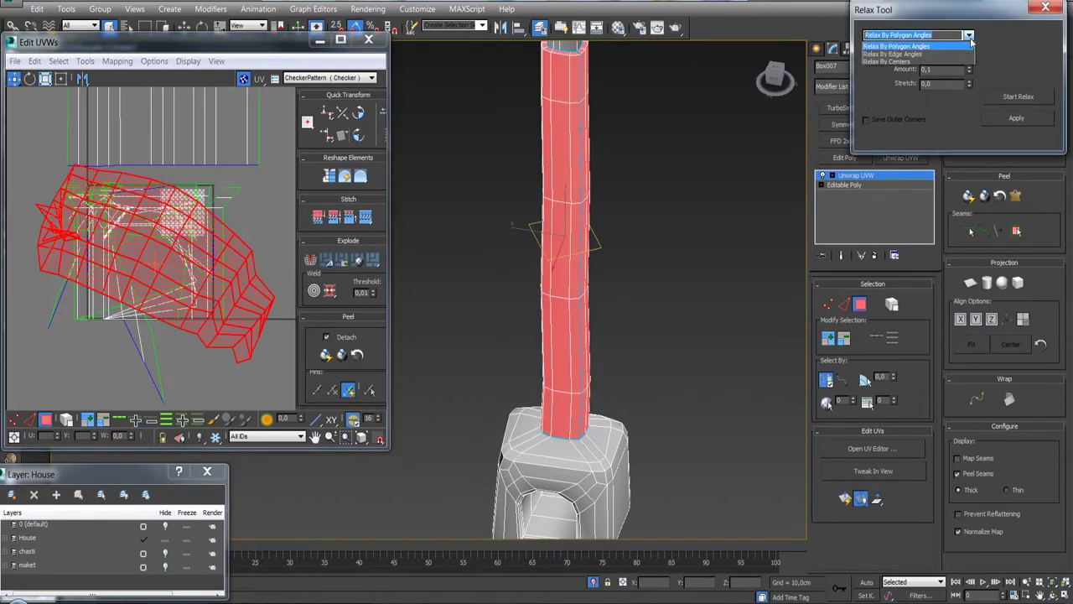
{"action": "left_click", "coordinate": [1003, 96]}
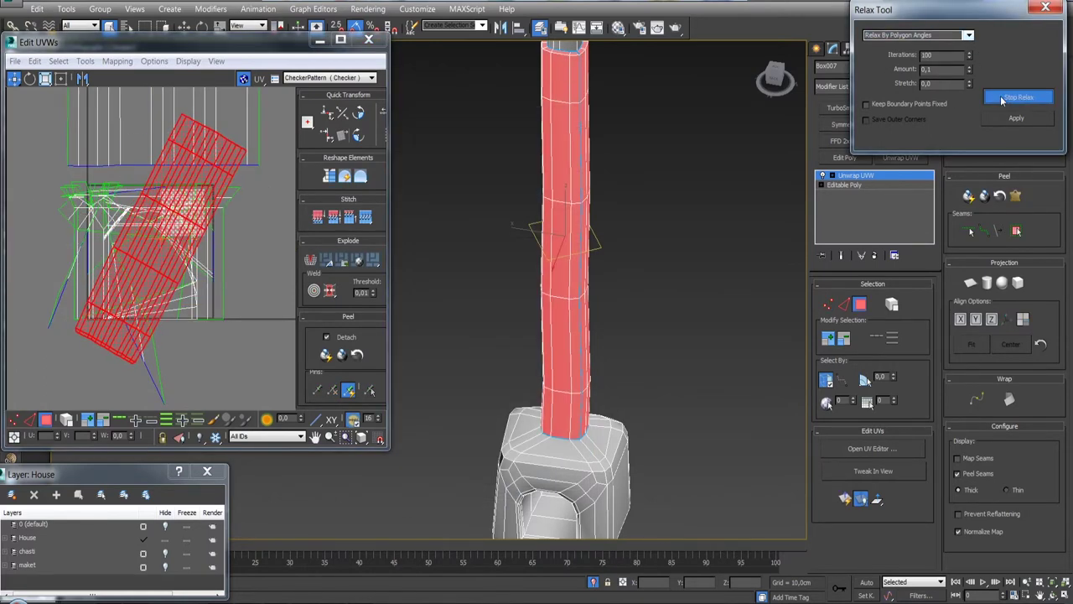
{"action": "left_click", "coordinate": [1002, 98]}
Orbit and zoom in to inspect the opening in the box base.
{"action": "mouse_move", "coordinate": [680, 335]}
{"action": "middle_mouse_down"}
{"action": "mouse_move", "coordinate": [680, 151]}
{"action": "mouse_move", "coordinate": [654, 151]}
{"action": "middle_mouse_up"}
{"action": "scroll", "coordinate": [582, 260], "scroll_direction": "up", "scroll_amount": 3}
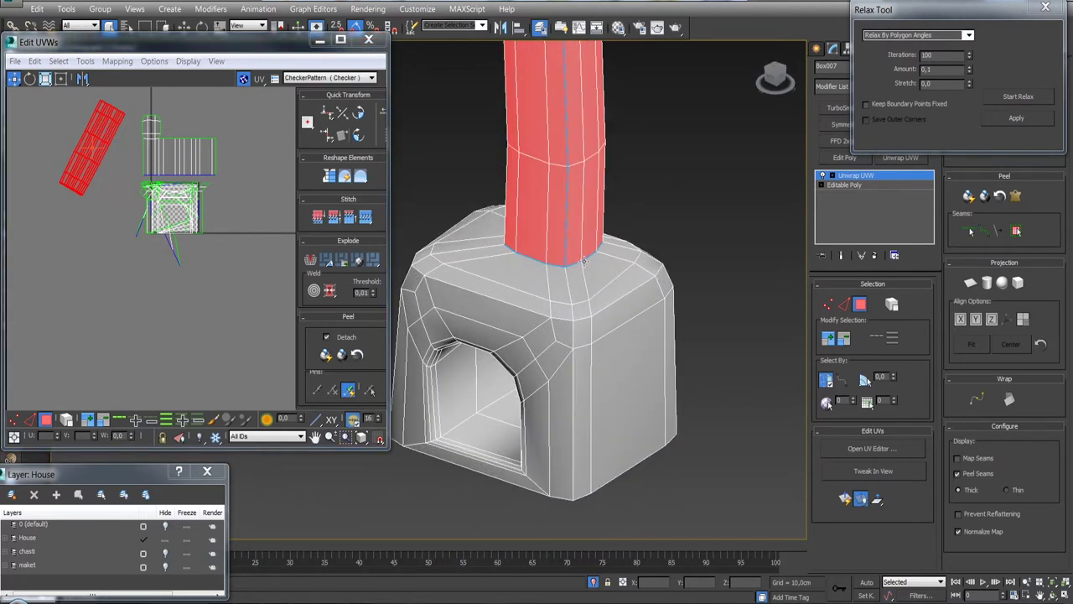
{"action": "scroll", "coordinate": [585, 262], "scroll_direction": "down", "scroll_amount": 3}
{"action": "scroll", "coordinate": [605, 369], "scroll_direction": "down", "scroll_amount": 5}
{"action": "scroll", "coordinate": [590, 261], "scroll_direction": "up", "scroll_amount": 5}
{"action": "scroll", "coordinate": [589, 261], "scroll_direction": "down", "scroll_amount": 2}
{"action": "middle_click_drag", "start_coordinate": [590, 261], "coordinate": [693, 326], "text": "alt"}
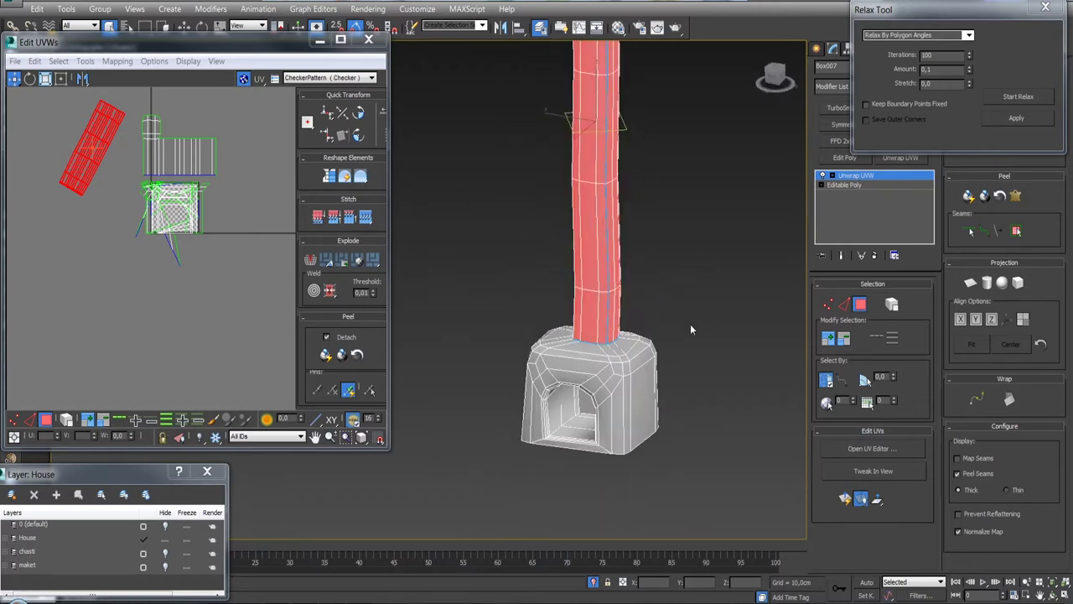
{"action": "scroll", "coordinate": [562, 243], "scroll_direction": "up", "scroll_amount": 4}
{"action": "scroll", "coordinate": [556, 219], "scroll_direction": "up", "scroll_amount": 3}
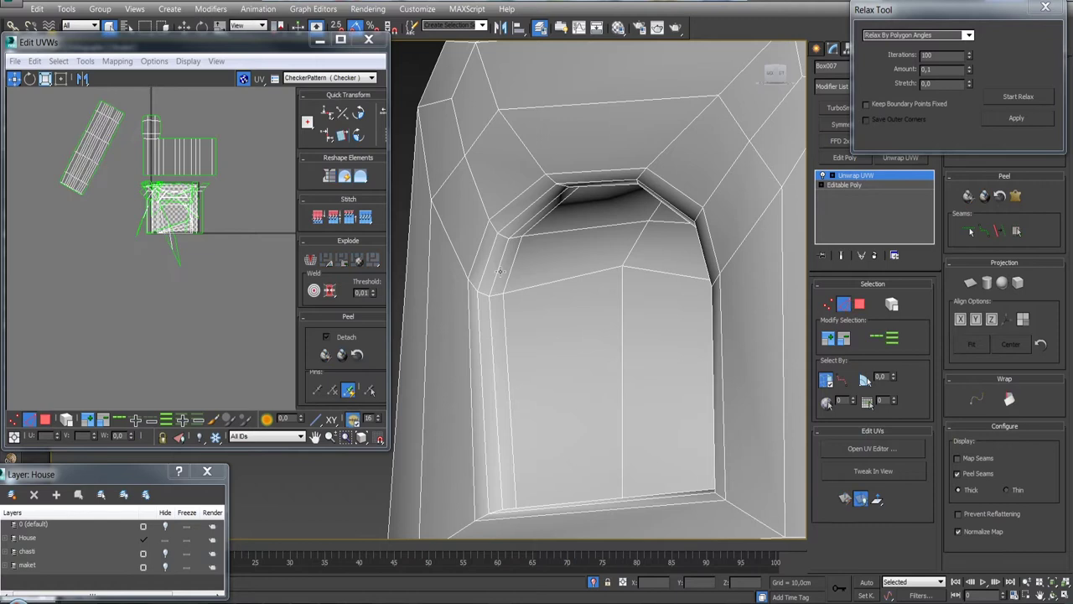
Select the seam edge loop around the fireplace's arched opening.
{"action": "left_click", "coordinate": [878, 338]}
{"action": "scroll", "coordinate": [595, 286], "scroll_direction": "down", "scroll_amount": 3}
{"action": "middle_click_drag", "start_coordinate": [595, 285], "coordinate": [604, 290], "text": "alt"}
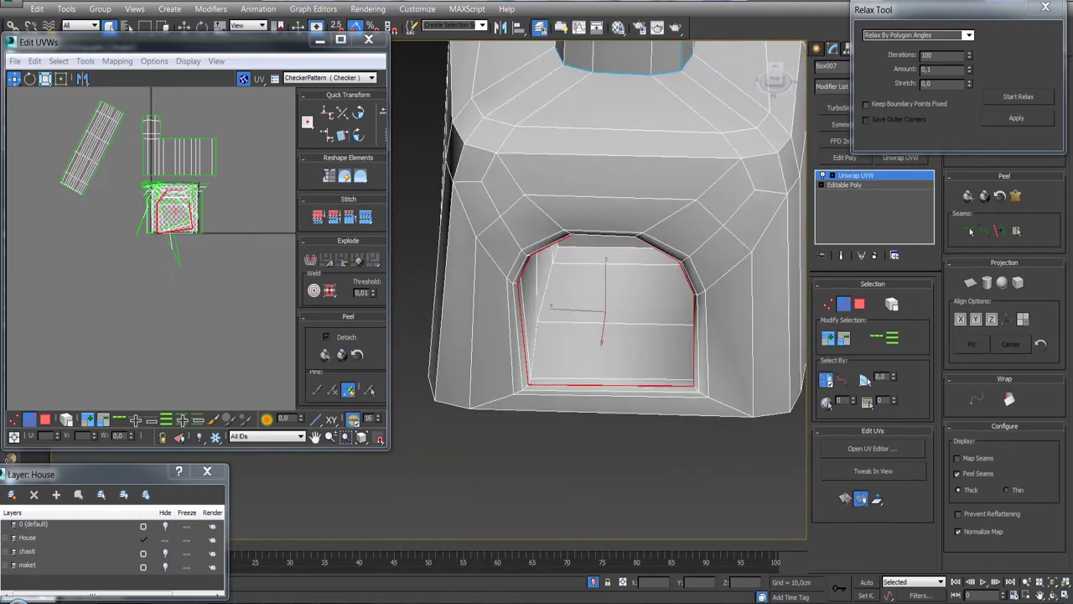
{"action": "scroll", "coordinate": [603, 289], "scroll_direction": "up", "scroll_amount": 3}
{"action": "mouse_move", "coordinate": [505, 413]}
{"action": "middle_mouse_down", "text": "alt"}
{"action": "mouse_move", "coordinate": [590, 274]}
{"action": "mouse_move", "coordinate": [666, 271]}
{"action": "mouse_move", "coordinate": [570, 276]}
{"action": "mouse_move", "coordinate": [583, 295]}
{"action": "middle_mouse_up", "text": "alt"}
{"action": "scroll", "coordinate": [571, 276], "scroll_direction": "down", "scroll_amount": 2}
{"action": "scroll", "coordinate": [571, 277], "scroll_direction": "down", "scroll_amount": 2}
{"action": "scroll", "coordinate": [584, 295], "scroll_direction": "down", "scroll_amount": 3}
{"action": "scroll", "coordinate": [584, 295], "scroll_direction": "up", "scroll_amount": 3}
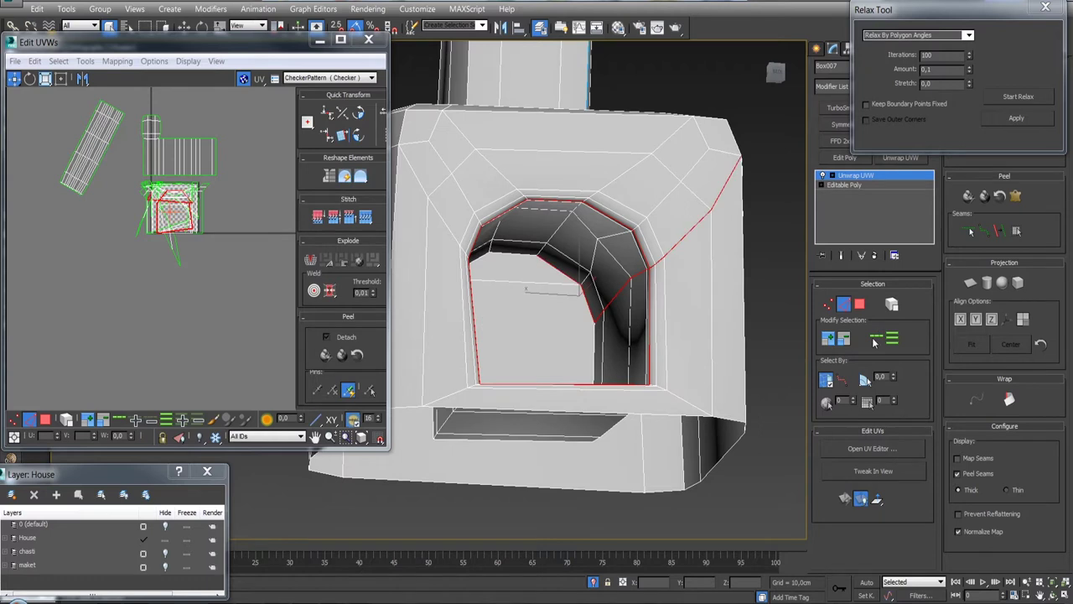
{"action": "mouse_move", "coordinate": [571, 278]}
{"action": "middle_mouse_down", "text": "alt"}
{"action": "mouse_move", "coordinate": [508, 268]}
{"action": "mouse_move", "coordinate": [498, 312]}
{"action": "mouse_move", "coordinate": [505, 324]}
{"action": "mouse_move", "coordinate": [542, 323]}
{"action": "mouse_move", "coordinate": [541, 304]}
{"action": "mouse_move", "coordinate": [526, 334]}
{"action": "mouse_move", "coordinate": [571, 283]}
{"action": "mouse_move", "coordinate": [598, 350]}
{"action": "mouse_move", "coordinate": [537, 303]}
{"action": "mouse_move", "coordinate": [575, 234]}
{"action": "mouse_move", "coordinate": [576, 329]}
{"action": "middle_mouse_up", "text": "alt"}
{"action": "middle_click_drag", "start_coordinate": [886, 304], "coordinate": [943, 228], "text": "alt"}
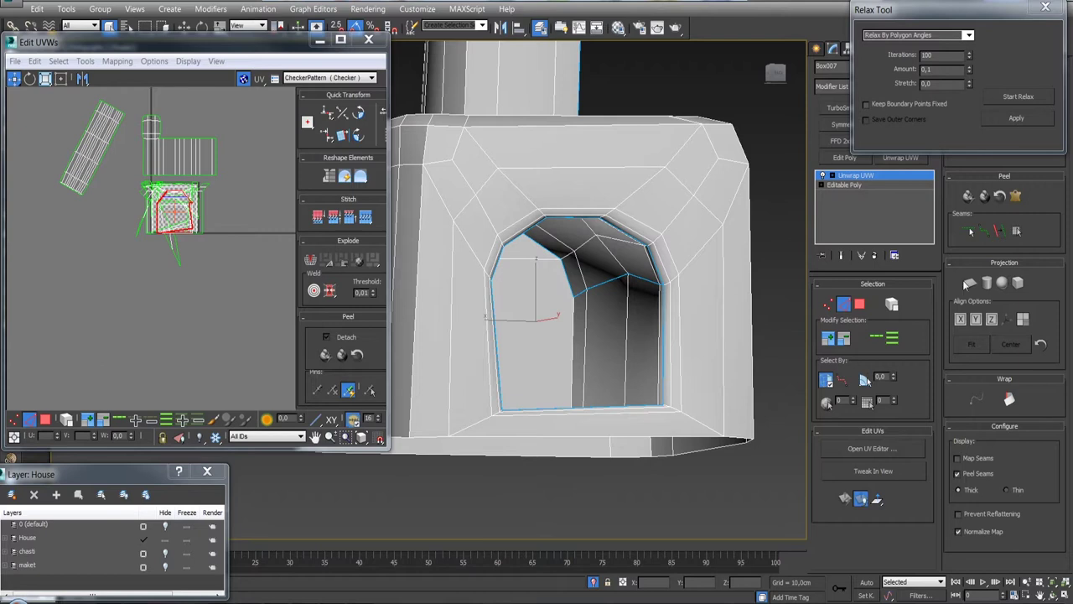
Pelt map and relax the faces inside the arched opening.
{"action": "left_click", "coordinate": [503, 79]}
{"action": "left_click", "coordinate": [644, 336]}
{"action": "left_click", "coordinate": [1016, 230]}
{"action": "left_click", "coordinate": [1016, 195]}
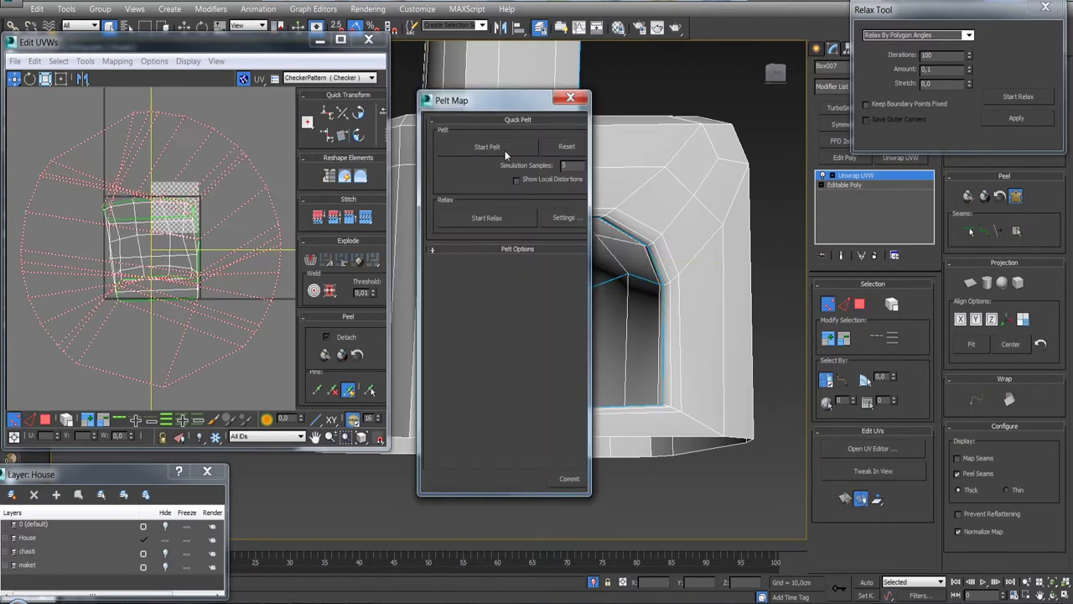
{"action": "left_click", "coordinate": [570, 480]}
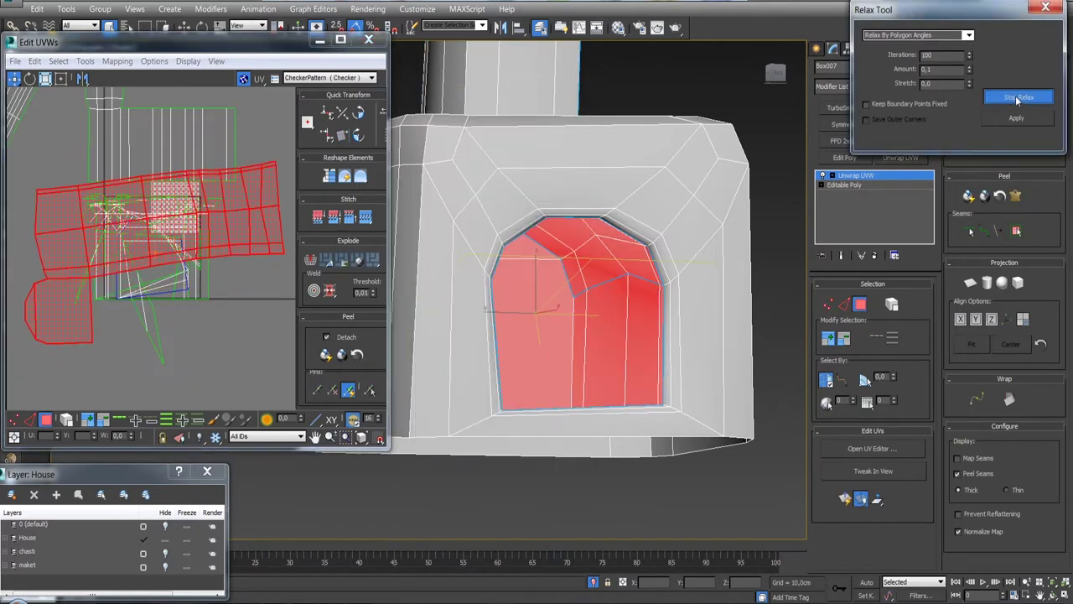
{"action": "left_click", "coordinate": [1017, 99]}
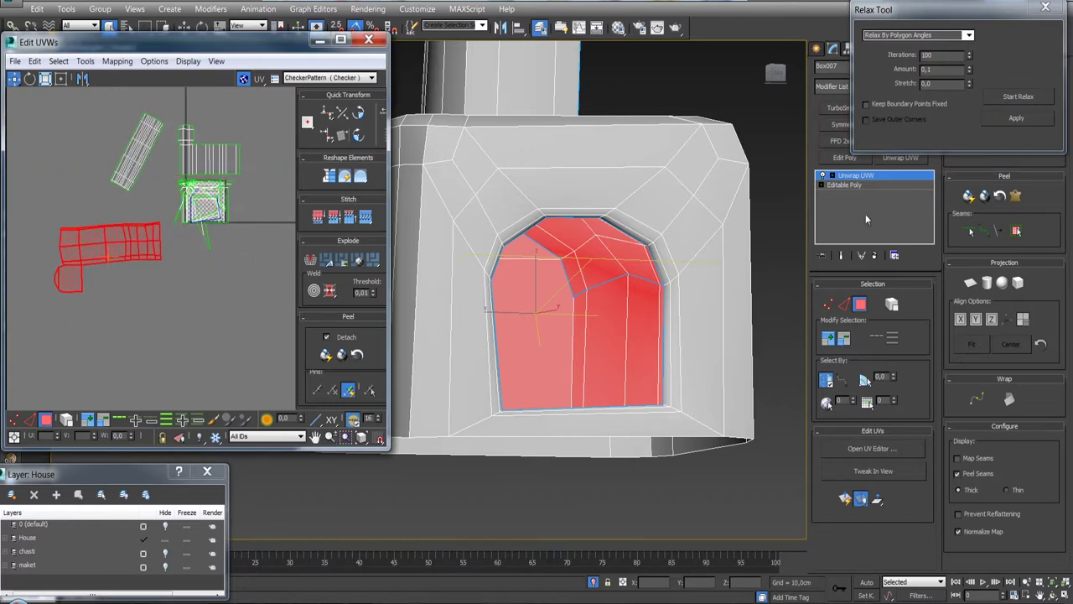
Select the whole fireplace body element, then pelt map and relax its UVs.
{"action": "scroll", "coordinate": [587, 277], "scroll_direction": "down", "scroll_amount": 5}
{"action": "middle_click_drag", "start_coordinate": [587, 276], "coordinate": [671, 243], "text": "alt"}
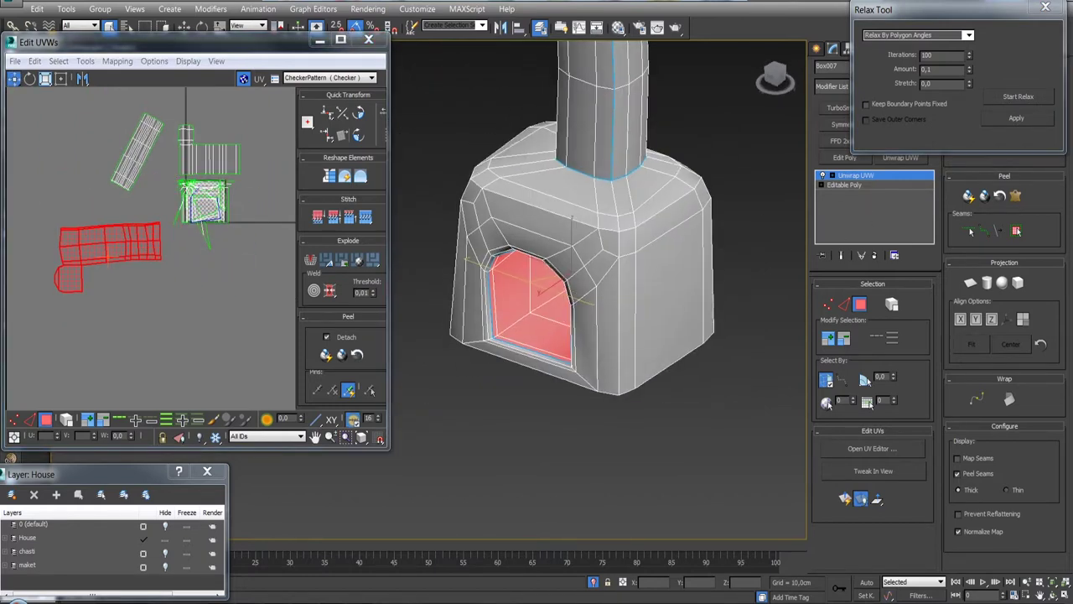
{"action": "left_click", "coordinate": [843, 304]}
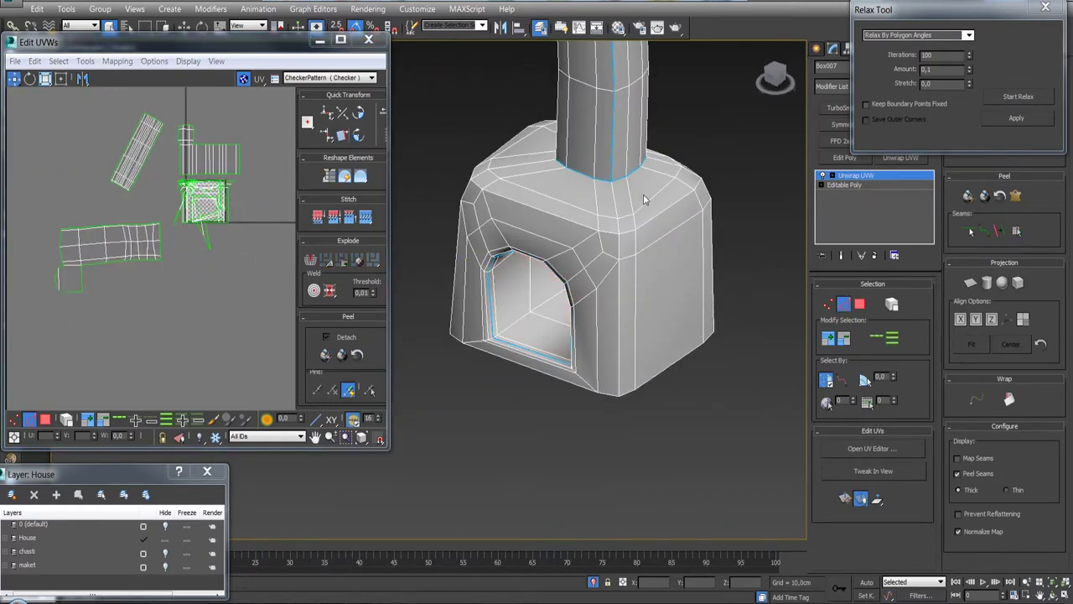
{"action": "mouse_move", "coordinate": [620, 278]}
{"action": "middle_mouse_down", "text": "alt"}
{"action": "mouse_move", "coordinate": [629, 250]}
{"action": "mouse_move", "coordinate": [665, 266]}
{"action": "mouse_move", "coordinate": [685, 244]}
{"action": "mouse_move", "coordinate": [679, 257]}
{"action": "mouse_move", "coordinate": [688, 211]}
{"action": "middle_mouse_up", "text": "alt"}
{"action": "left_click", "coordinate": [860, 303]}
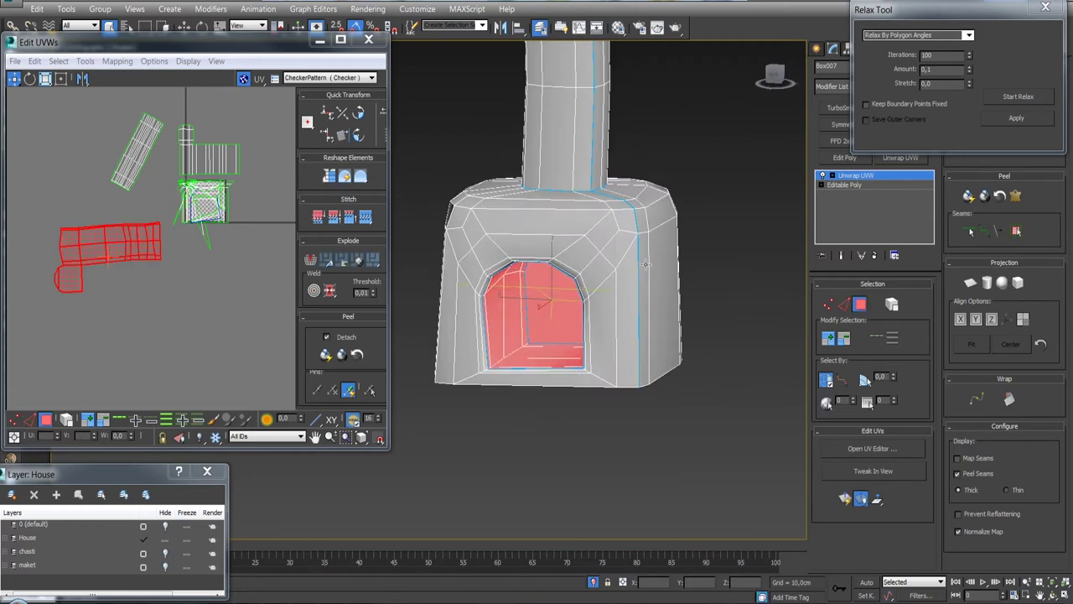
{"action": "double_click", "coordinate": [618, 227]}
{"action": "left_click", "coordinate": [1018, 197]}
{"action": "left_click", "coordinate": [458, 150]}
{"action": "left_click", "coordinate": [567, 541]}
{"action": "left_click", "coordinate": [1000, 98]}
{"action": "left_click", "coordinate": [1000, 98]}
Select all fireplace faces, then pelt map and relax the complete UV layout.
{"action": "mouse_move", "coordinate": [620, 285]}
{"action": "middle_mouse_down", "text": "alt"}
{"action": "mouse_move", "coordinate": [645, 301]}
{"action": "mouse_move", "coordinate": [557, 264]}
{"action": "mouse_move", "coordinate": [639, 267]}
{"action": "middle_mouse_up", "text": "alt"}
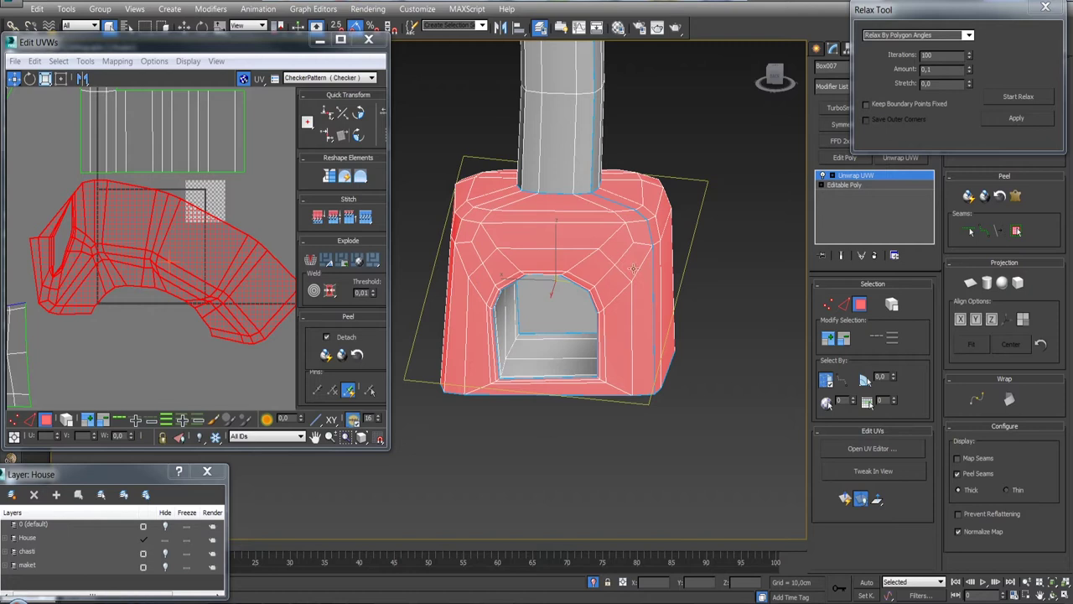
{"action": "scroll", "coordinate": [587, 335], "scroll_direction": "up", "scroll_amount": 2}
{"action": "scroll", "coordinate": [579, 340], "scroll_direction": "up", "scroll_amount": 5}
{"action": "key", "text": "2"}
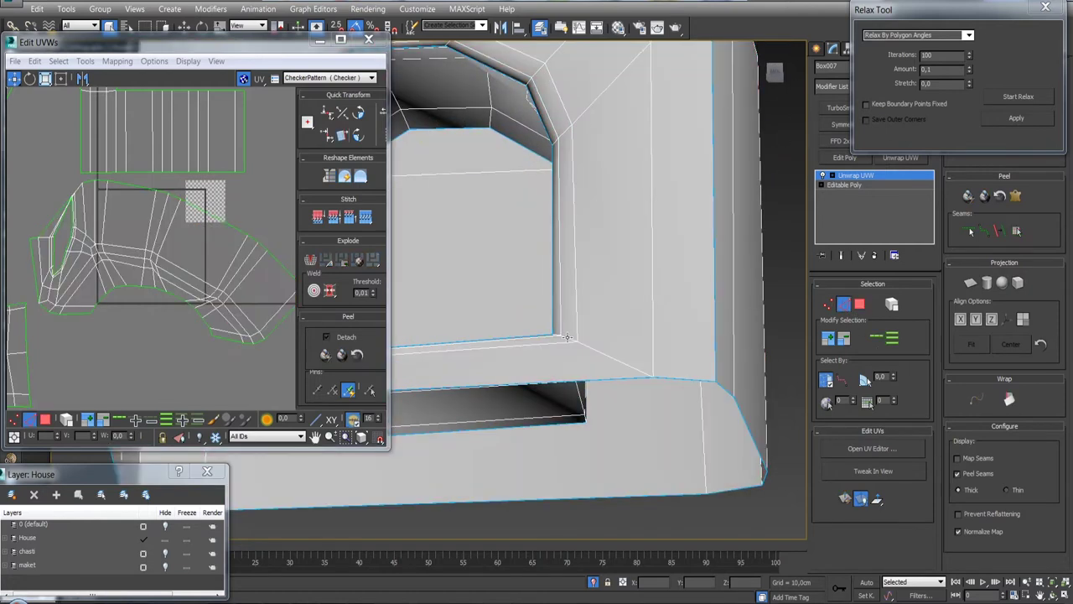
{"action": "middle_click_drag", "start_coordinate": [571, 324], "coordinate": [558, 338], "text": "alt"}
{"action": "key", "text": "4"}
{"action": "key", "text": "ctrl+a"}
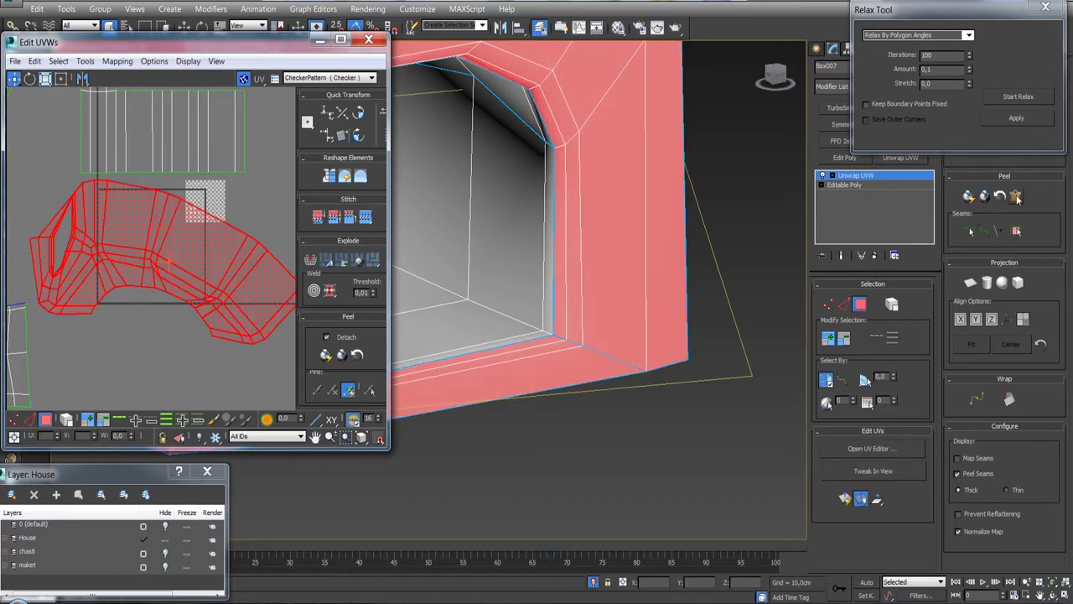
{"action": "left_click", "coordinate": [1016, 195]}
{"action": "left_click", "coordinate": [479, 147]}
{"action": "left_click", "coordinate": [564, 544]}
{"action": "left_click", "coordinate": [1019, 98]}
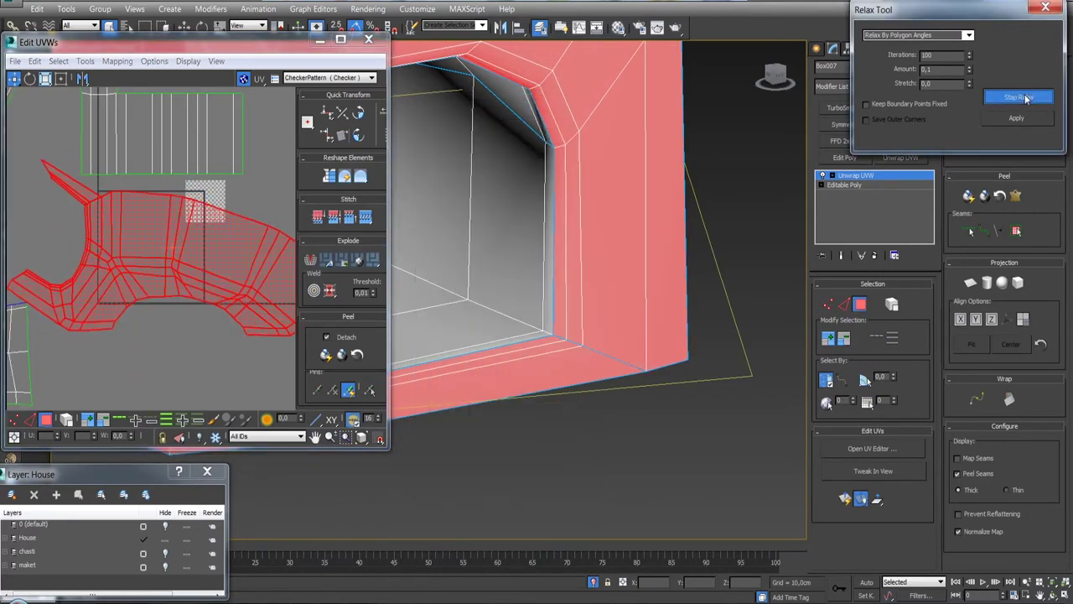
{"action": "left_click", "coordinate": [1019, 97]}
Pack all UV pieces into the 0–1 square with Rotate enabled, then collapse the Unwrap modifier.
{"action": "scroll", "coordinate": [214, 187], "scroll_direction": "down", "scroll_amount": 2}
{"action": "key", "text": "ctrl+a"}
{"action": "left_click_drag", "start_coordinate": [388, 448], "coordinate": [464, 573]}
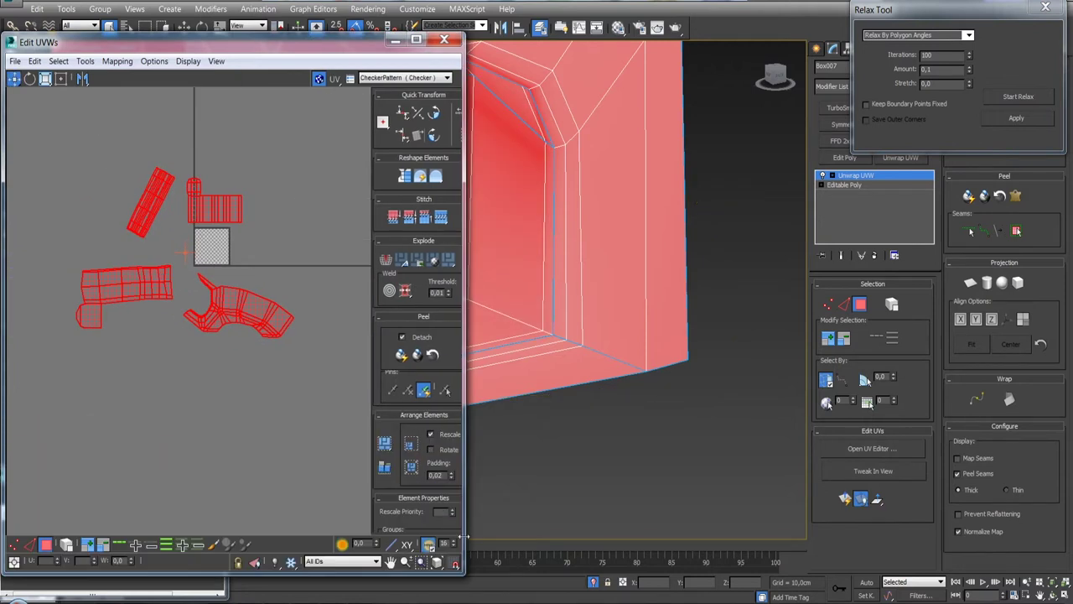
{"action": "left_click", "coordinate": [430, 450]}
{"action": "left_click", "coordinate": [385, 443]}
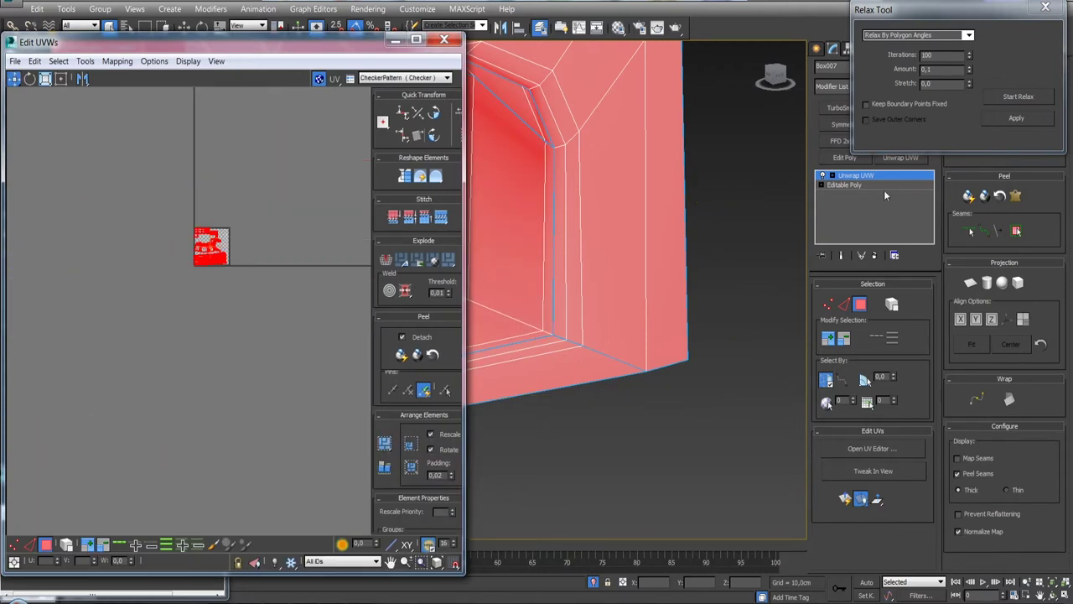
{"action": "right_click", "coordinate": [885, 176]}
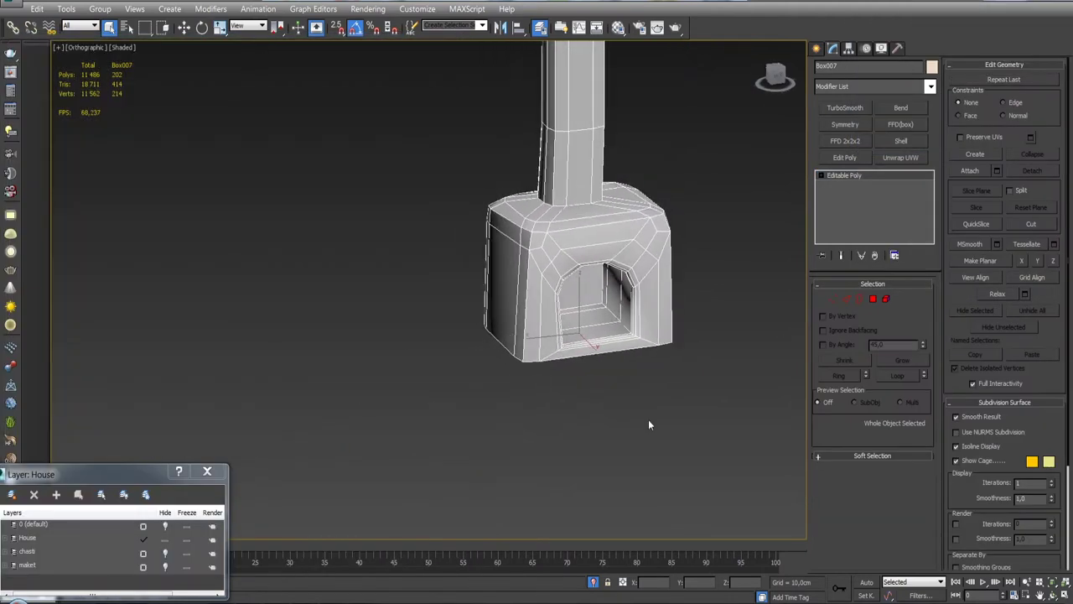
Assign the checker material to the fireplace and inspect its UV layout from several angles.
{"action": "left_click", "coordinate": [618, 29]}
{"action": "left_click", "coordinate": [812, 239]}
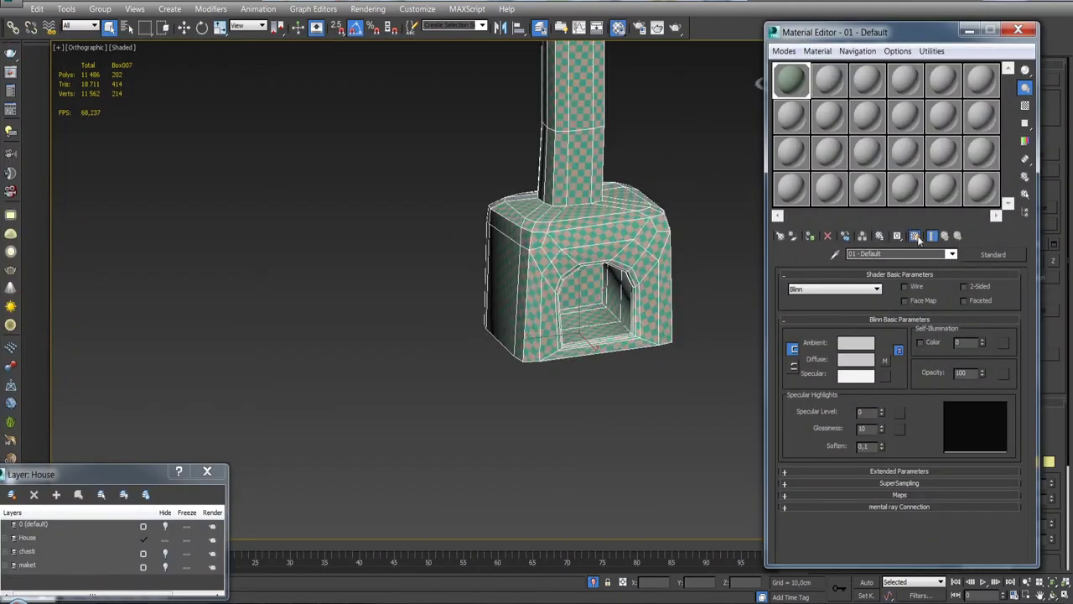
{"action": "left_click", "coordinate": [1019, 31]}
{"action": "mouse_move", "coordinate": [637, 251]}
{"action": "middle_mouse_down", "text": "alt"}
{"action": "mouse_move", "coordinate": [607, 175]}
{"action": "mouse_move", "coordinate": [623, 252]}
{"action": "middle_mouse_up", "text": "alt"}
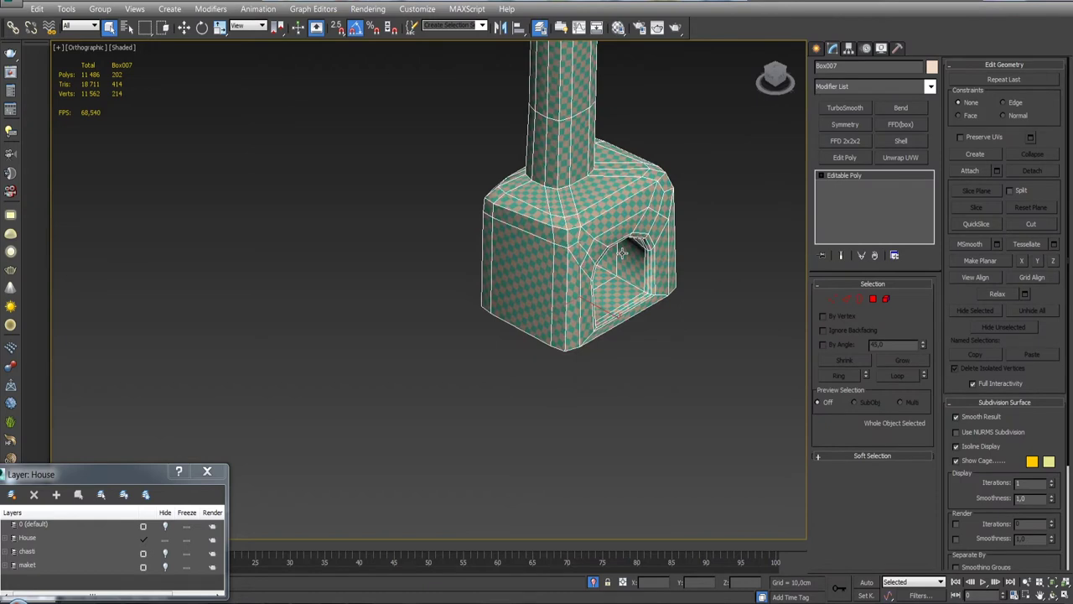
{"action": "scroll", "coordinate": [623, 252], "scroll_direction": "down", "scroll_amount": 3}
{"action": "middle_click_drag", "start_coordinate": [623, 252], "coordinate": [555, 295], "text": "alt"}
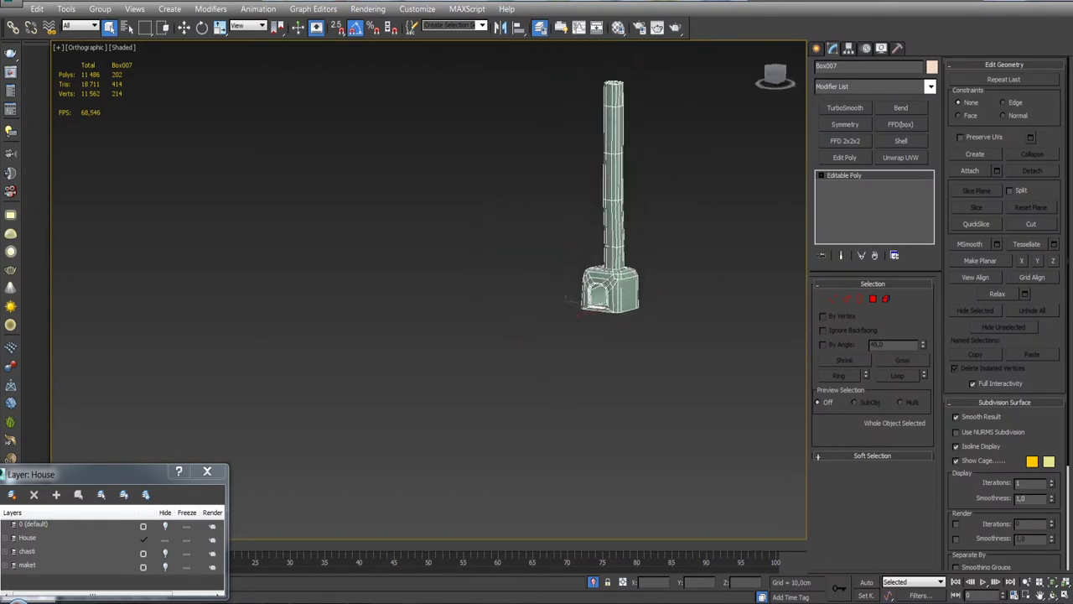
{"action": "key", "text": "z"}
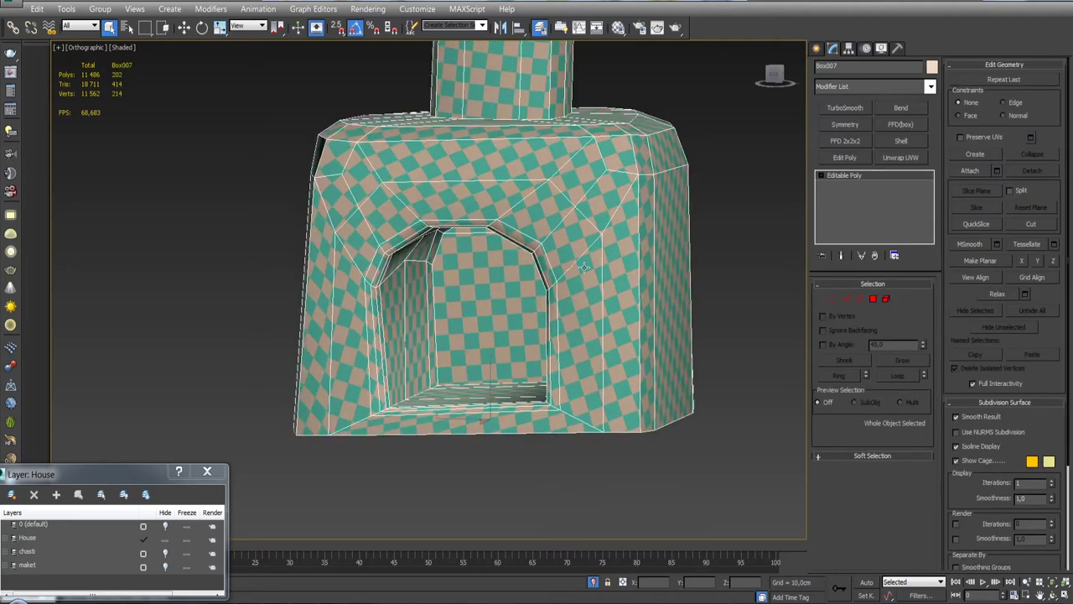
{"action": "middle_click_drag", "start_coordinate": [538, 249], "coordinate": [745, 171], "text": "alt"}
{"action": "scroll", "coordinate": [744, 171], "scroll_direction": "down", "scroll_amount": 3}
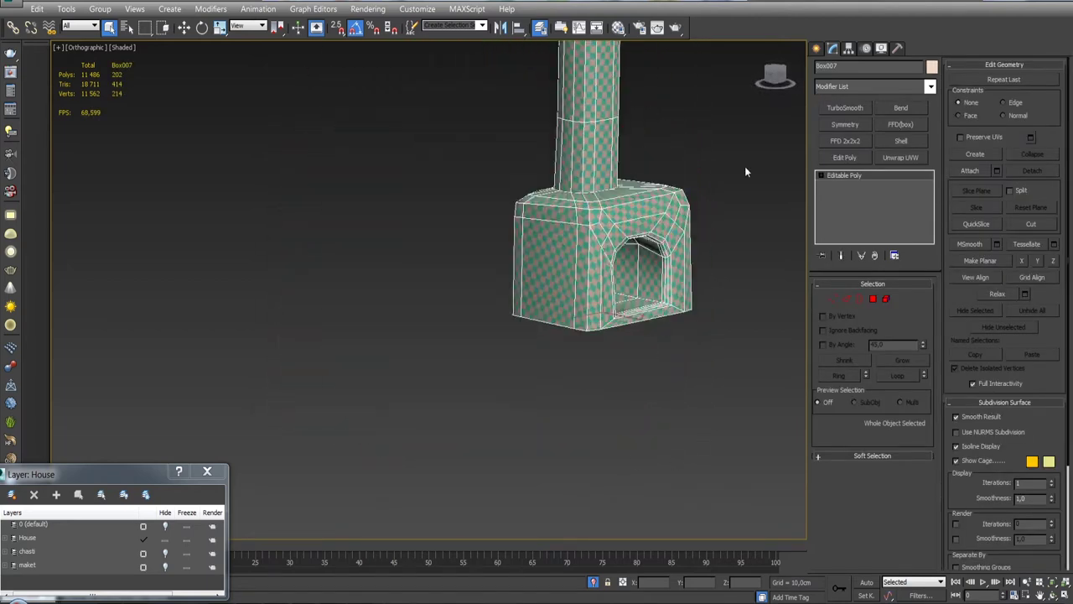
Remove the checker material and exit isolation to show the whole log cabin.
{"action": "left_click", "coordinate": [618, 28]}
{"action": "left_click", "coordinate": [915, 236]}
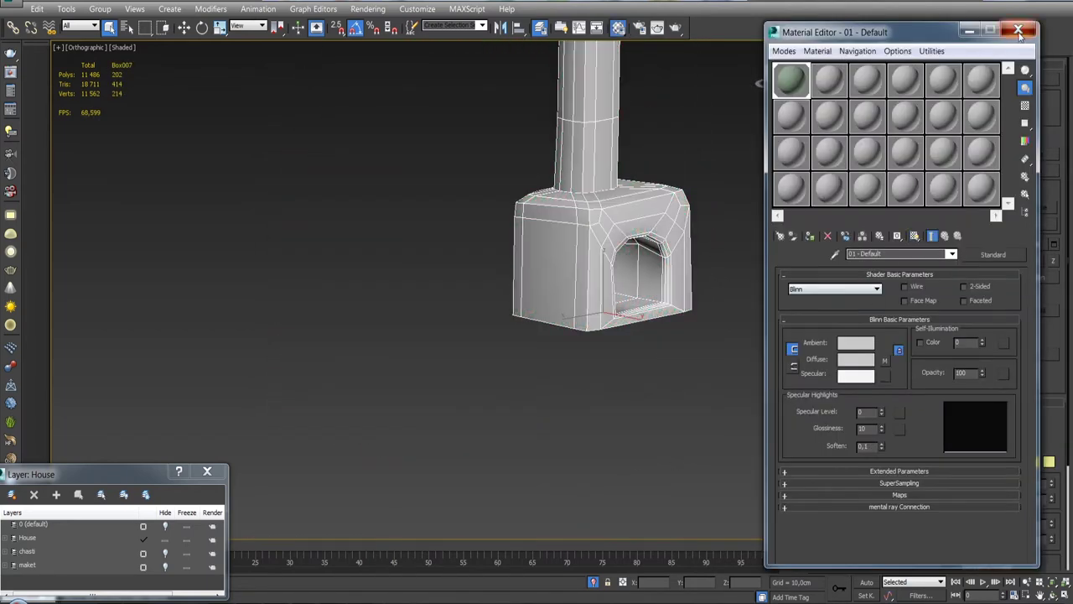
{"action": "left_click", "coordinate": [1018, 31]}
{"action": "left_click", "coordinate": [593, 581]}
{"action": "middle_click_drag", "start_coordinate": [637, 325], "coordinate": [587, 318], "text": "alt"}
{"action": "mouse_move", "coordinate": [581, 401]}
{"action": "middle_mouse_down", "text": "alt"}
{"action": "mouse_move", "coordinate": [566, 392]}
{"action": "mouse_move", "coordinate": [581, 302]}
{"action": "middle_mouse_up", "text": "alt"}
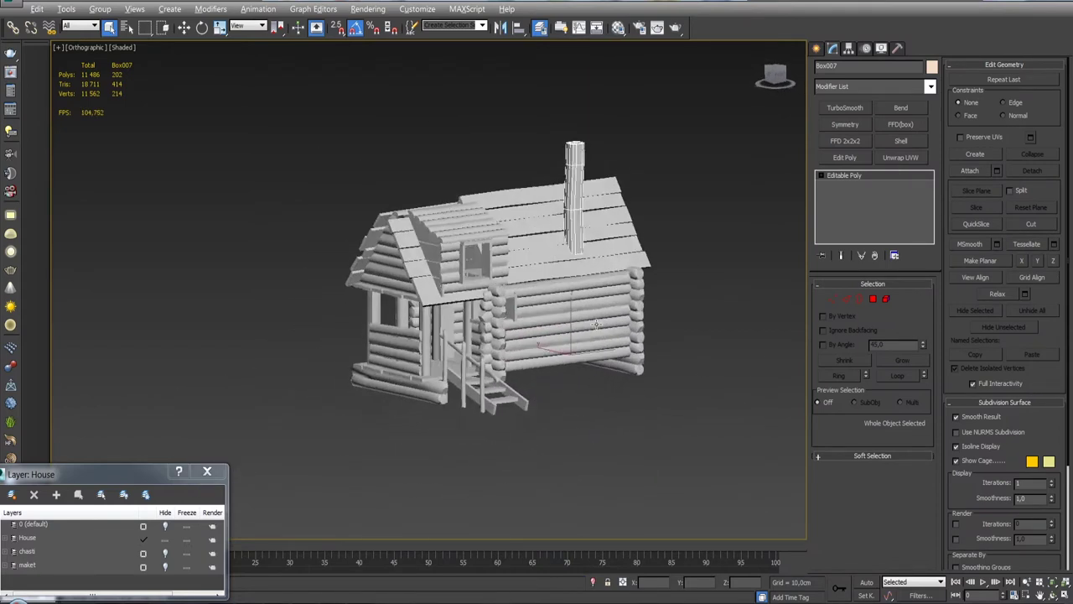
Clone board doska_048 as a copy, creating the new plank doska_085.
{"action": "scroll", "coordinate": [582, 302], "scroll_direction": "up", "scroll_amount": 3}
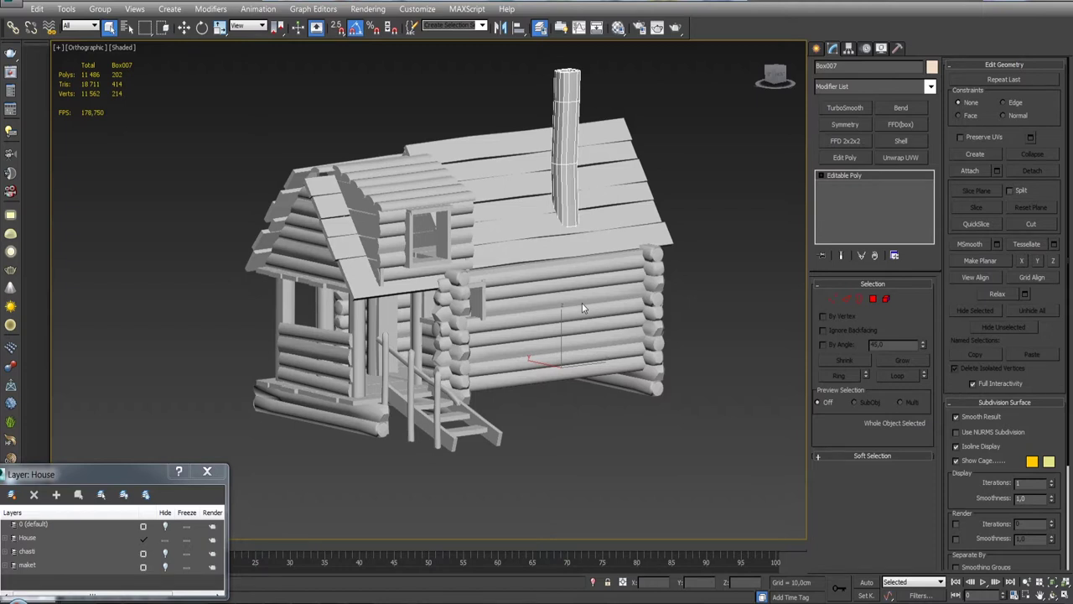
{"action": "scroll", "coordinate": [405, 320], "scroll_direction": "up", "scroll_amount": 4}
{"action": "scroll", "coordinate": [363, 251], "scroll_direction": "up", "scroll_amount": 2}
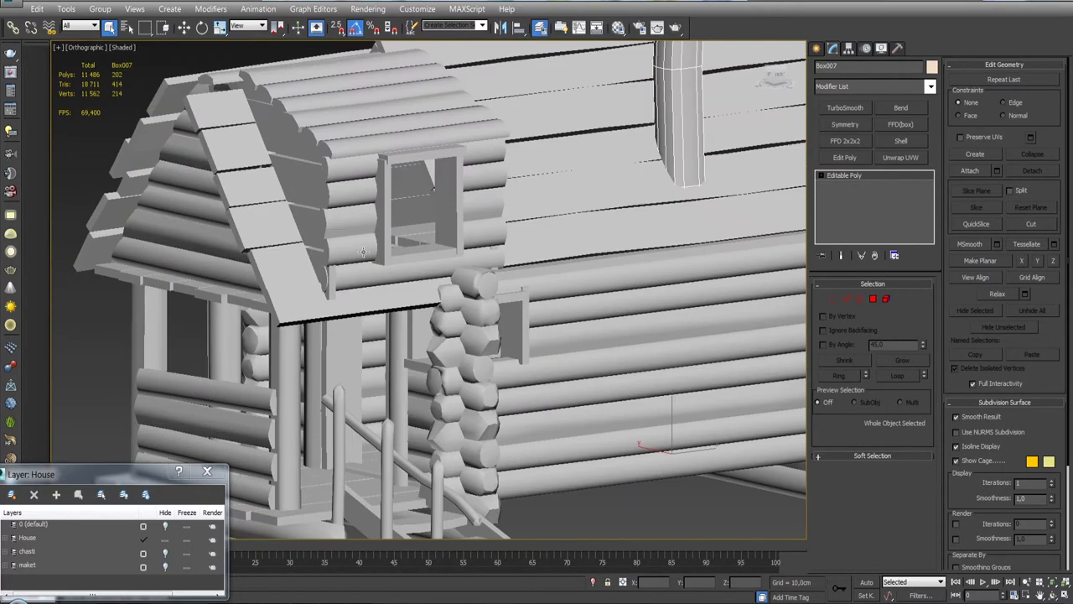
{"action": "mouse_move", "coordinate": [311, 217]}
{"action": "middle_mouse_down", "text": "alt"}
{"action": "mouse_move", "coordinate": [408, 241]}
{"action": "mouse_move", "coordinate": [520, 243]}
{"action": "middle_mouse_up", "text": "alt"}
{"action": "scroll", "coordinate": [520, 243], "scroll_direction": "down", "scroll_amount": 4}
{"action": "scroll", "coordinate": [403, 193], "scroll_direction": "up", "scroll_amount": 2}
{"action": "mouse_move", "coordinate": [404, 193]}
{"action": "middle_mouse_down", "text": "alt"}
{"action": "mouse_move", "coordinate": [480, 227]}
{"action": "mouse_move", "coordinate": [570, 219]}
{"action": "middle_mouse_up", "text": "alt"}
{"action": "key", "text": "w"}
{"action": "left_click", "coordinate": [570, 219]}
{"action": "left_click", "coordinate": [238, 66]}
{"action": "left_click_drag", "start_coordinate": [569, 212], "coordinate": [491, 311], "text": "shift"}
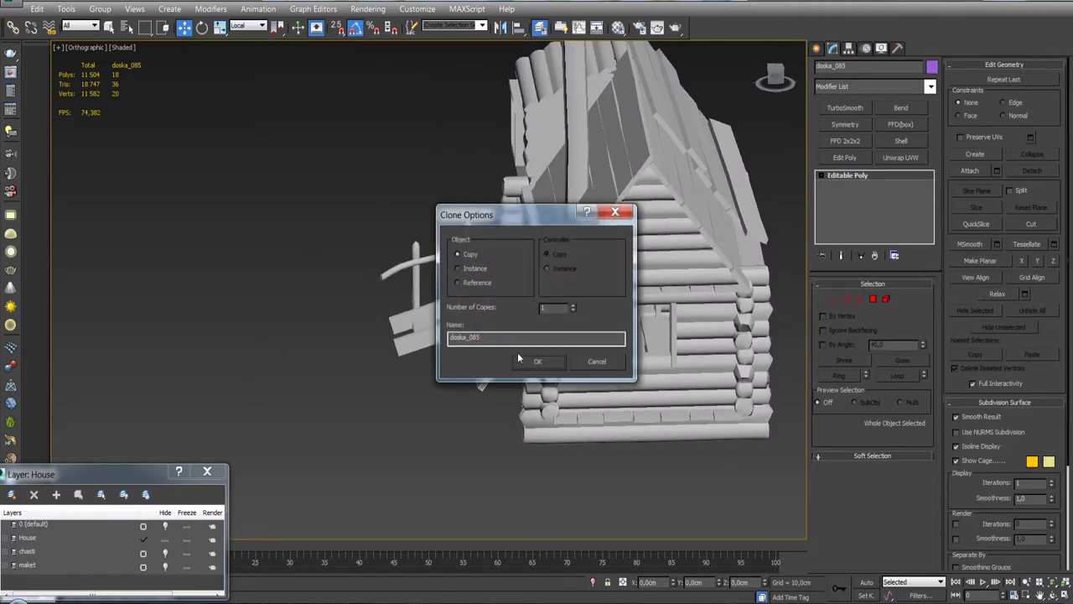
{"action": "left_click", "coordinate": [533, 359]}
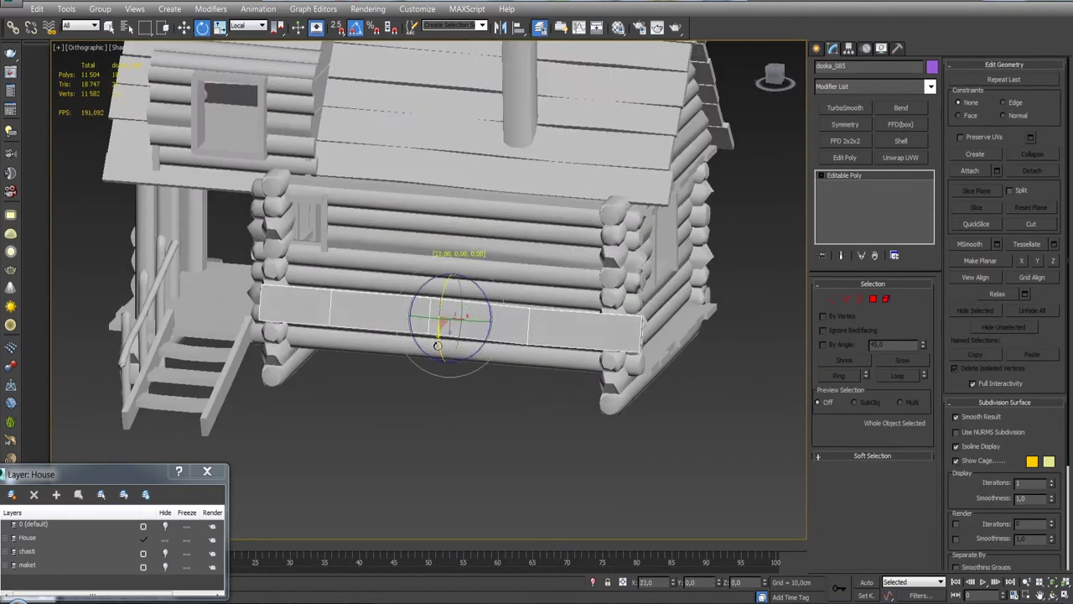
Rotate the new plank so its right end tilts downward.
{"action": "middle_click_drag", "start_coordinate": [443, 321], "coordinate": [471, 310], "text": "alt"}
{"action": "left_click_drag", "start_coordinate": [464, 298], "coordinate": [461, 361]}
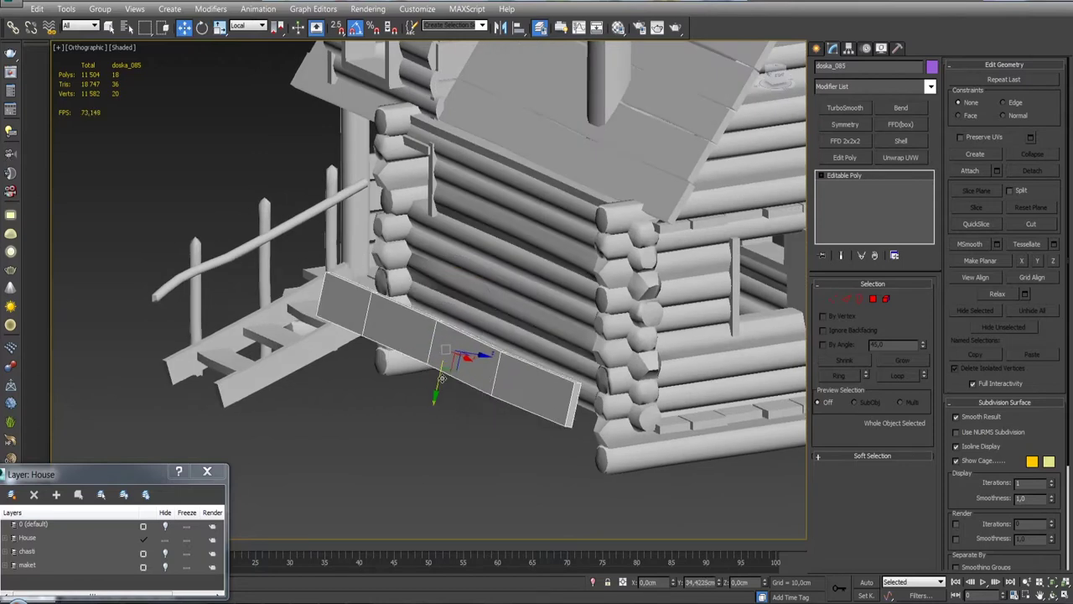
{"action": "mouse_move", "coordinate": [461, 361]}
{"action": "middle_mouse_down", "text": "alt"}
{"action": "mouse_move", "coordinate": [470, 333]}
{"action": "mouse_move", "coordinate": [507, 319]}
{"action": "middle_mouse_up", "text": "alt"}
{"action": "key", "text": "z"}
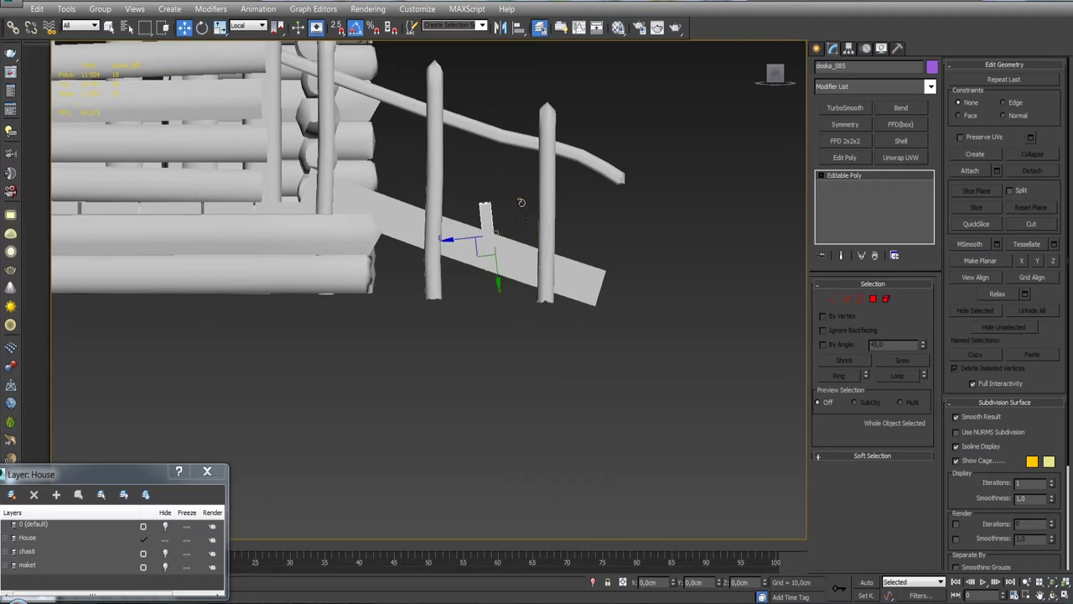
{"action": "mouse_move", "coordinate": [434, 252]}
{"action": "middle_mouse_down", "text": "alt"}
{"action": "mouse_move", "coordinate": [487, 244]}
{"action": "mouse_move", "coordinate": [418, 218]}
{"action": "middle_mouse_up", "text": "alt"}
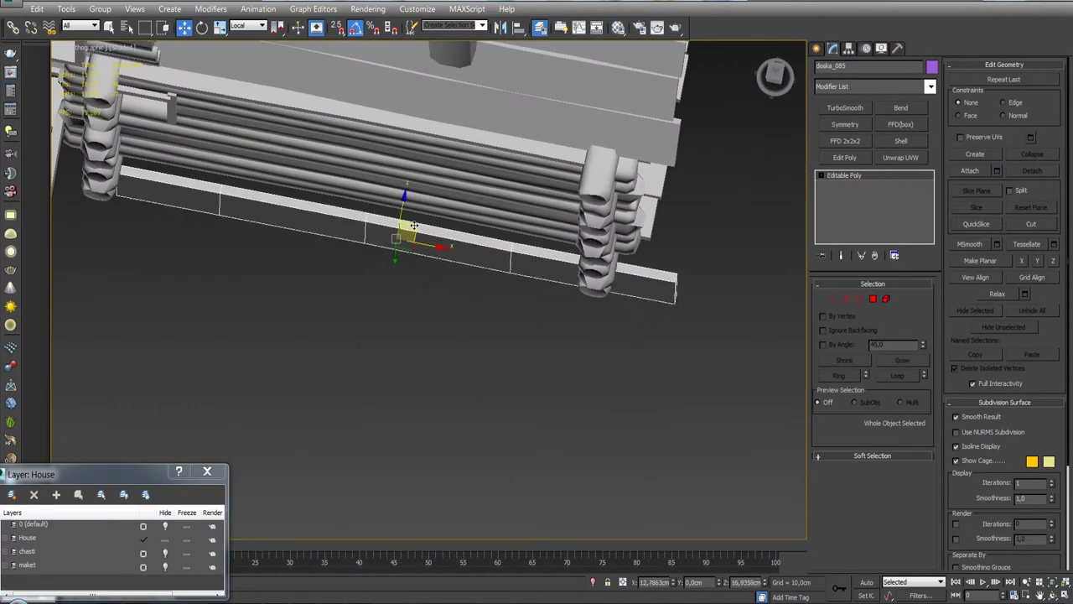
{"action": "mouse_move", "coordinate": [458, 251]}
{"action": "left_mouse_down"}
{"action": "mouse_move", "coordinate": [431, 263]}
{"action": "mouse_move", "coordinate": [420, 243]}
{"action": "left_mouse_up"}
Move the plank into place along the lower log wall, checking it from several views.
{"action": "key", "text": "w"}
{"action": "mouse_move", "coordinate": [420, 242]}
{"action": "middle_mouse_down", "text": "alt"}
{"action": "mouse_move", "coordinate": [456, 276]}
{"action": "mouse_move", "coordinate": [484, 207]}
{"action": "mouse_move", "coordinate": [570, 281]}
{"action": "middle_mouse_up", "text": "alt"}
{"action": "key", "text": "p"}
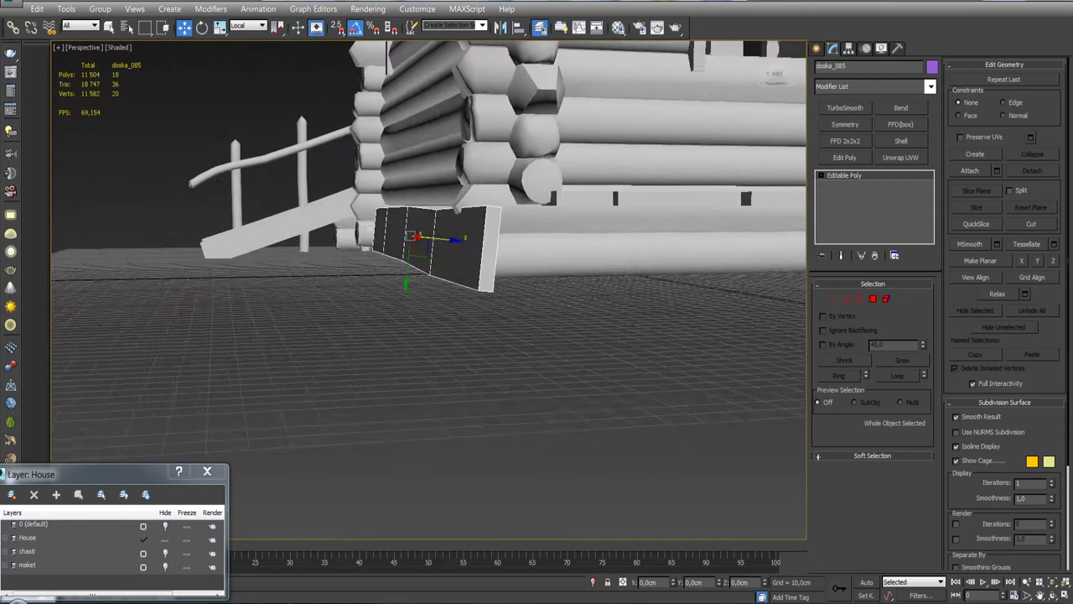
{"action": "middle_click_drag", "start_coordinate": [748, 48], "coordinate": [439, 243], "text": "alt"}
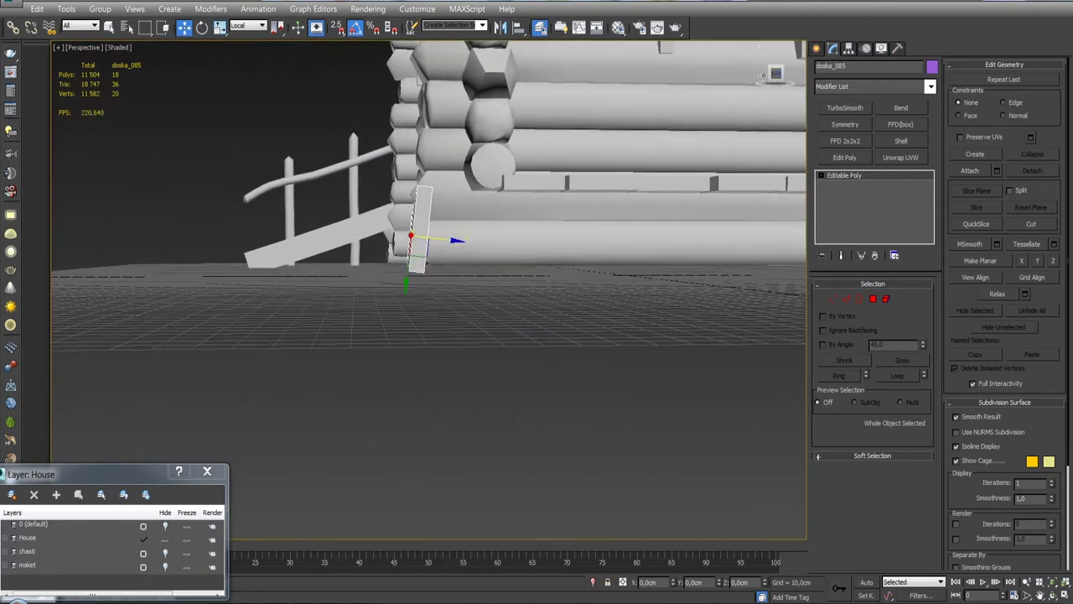
{"action": "mouse_move", "coordinate": [449, 205]}
{"action": "middle_mouse_down", "text": "alt"}
{"action": "mouse_move", "coordinate": [470, 218]}
{"action": "mouse_move", "coordinate": [587, 210]}
{"action": "mouse_move", "coordinate": [722, 177]}
{"action": "mouse_move", "coordinate": [543, 282]}
{"action": "middle_mouse_up", "text": "alt"}
{"action": "key", "text": "f"}
{"action": "scroll", "coordinate": [520, 252], "scroll_direction": "up", "scroll_amount": 5}
{"action": "mouse_move", "coordinate": [501, 246]}
{"action": "middle_mouse_down", "text": "alt"}
{"action": "mouse_move", "coordinate": [595, 293]}
{"action": "mouse_move", "coordinate": [623, 292]}
{"action": "mouse_move", "coordinate": [499, 218]}
{"action": "mouse_move", "coordinate": [517, 256]}
{"action": "middle_mouse_up", "text": "alt"}
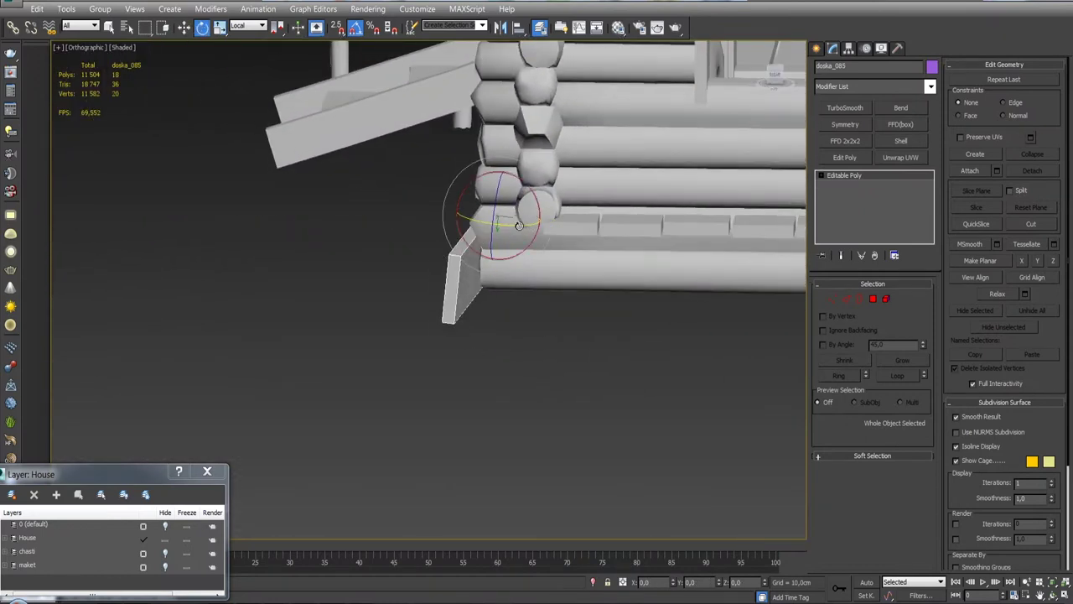
{"action": "middle_click_drag", "start_coordinate": [535, 221], "coordinate": [556, 225], "text": "alt"}
{"action": "mouse_move", "coordinate": [420, 223]}
{"action": "middle_mouse_down", "text": "alt"}
{"action": "mouse_move", "coordinate": [457, 231]}
{"action": "mouse_move", "coordinate": [431, 218]}
{"action": "middle_mouse_up", "text": "alt"}
Copy a stair-rail post to the log wall and rotate it upright.
{"action": "left_click", "coordinate": [293, 208]}
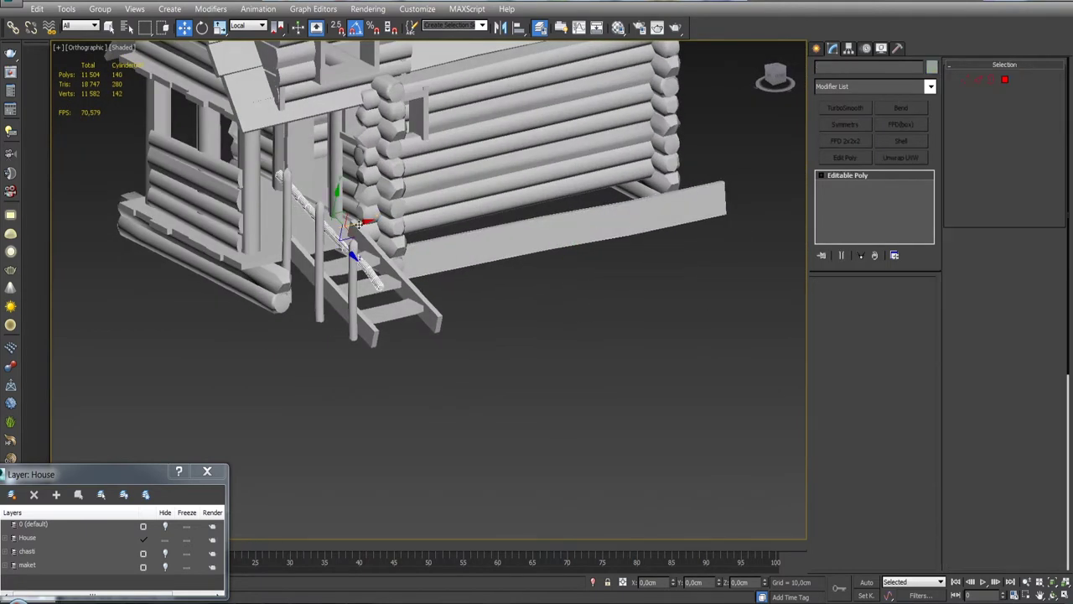
{"action": "left_click_drag", "start_coordinate": [362, 258], "coordinate": [612, 195], "text": "shift"}
{"action": "left_click", "coordinate": [532, 363]}
{"action": "mouse_move", "coordinate": [532, 362]}
{"action": "middle_mouse_down", "text": "alt"}
{"action": "mouse_move", "coordinate": [603, 276]}
{"action": "mouse_move", "coordinate": [585, 270]}
{"action": "middle_mouse_up", "text": "alt"}
{"action": "key", "text": "e"}
{"action": "left_click_drag", "start_coordinate": [576, 228], "coordinate": [579, 223]}
{"action": "middle_click_drag", "start_coordinate": [579, 223], "coordinate": [620, 194], "text": "alt"}
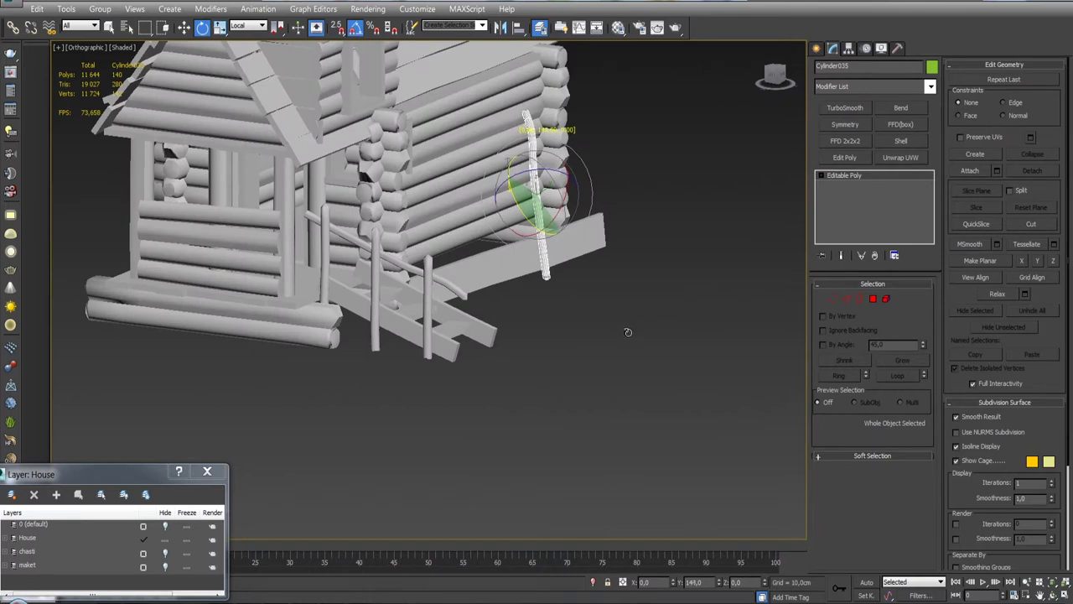
Slide the copied post along the log wall and lower it slightly.
{"action": "key", "text": "w"}
{"action": "middle_click_drag", "start_coordinate": [649, 359], "coordinate": [520, 177], "text": "alt"}
{"action": "left_click_drag", "start_coordinate": [520, 177], "coordinate": [625, 160]}
{"action": "mouse_move", "coordinate": [607, 186]}
{"action": "middle_mouse_down", "text": "alt"}
{"action": "mouse_move", "coordinate": [679, 175]}
{"action": "mouse_move", "coordinate": [597, 188]}
{"action": "middle_mouse_up", "text": "alt"}
{"action": "key", "text": "r"}
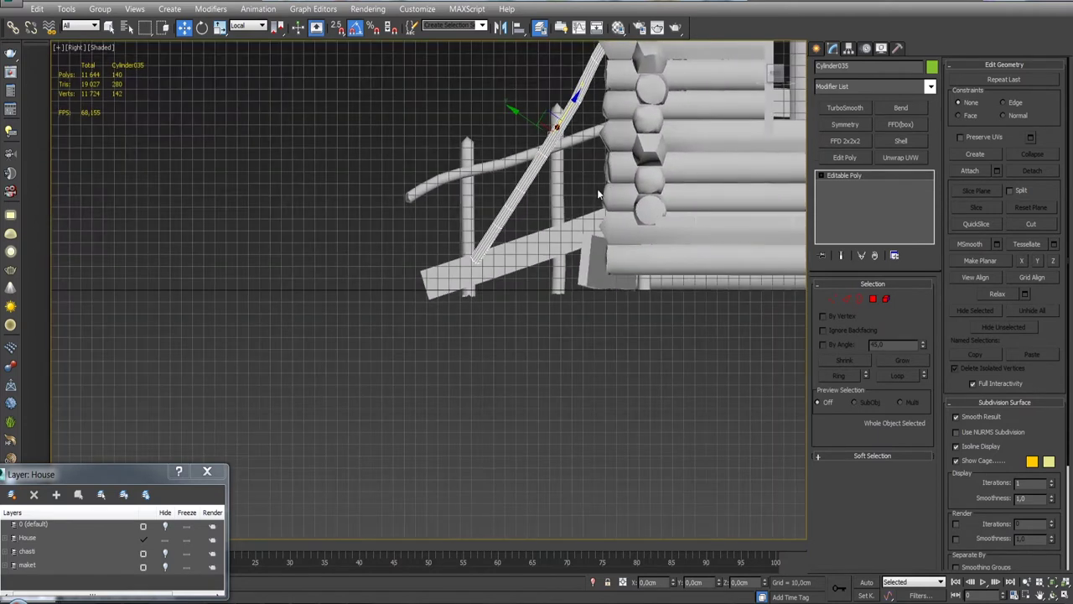
{"action": "left_click_drag", "start_coordinate": [545, 114], "coordinate": [544, 135]}
{"action": "middle_click_drag", "start_coordinate": [545, 138], "coordinate": [587, 147], "text": "alt"}
Set the reference coordinate system to View, review the placement, and show edged faces.
{"action": "left_click", "coordinate": [249, 26]}
{"action": "left_click", "coordinate": [251, 39]}
{"action": "middle_click_drag", "start_coordinate": [642, 176], "coordinate": [649, 221], "text": "alt"}
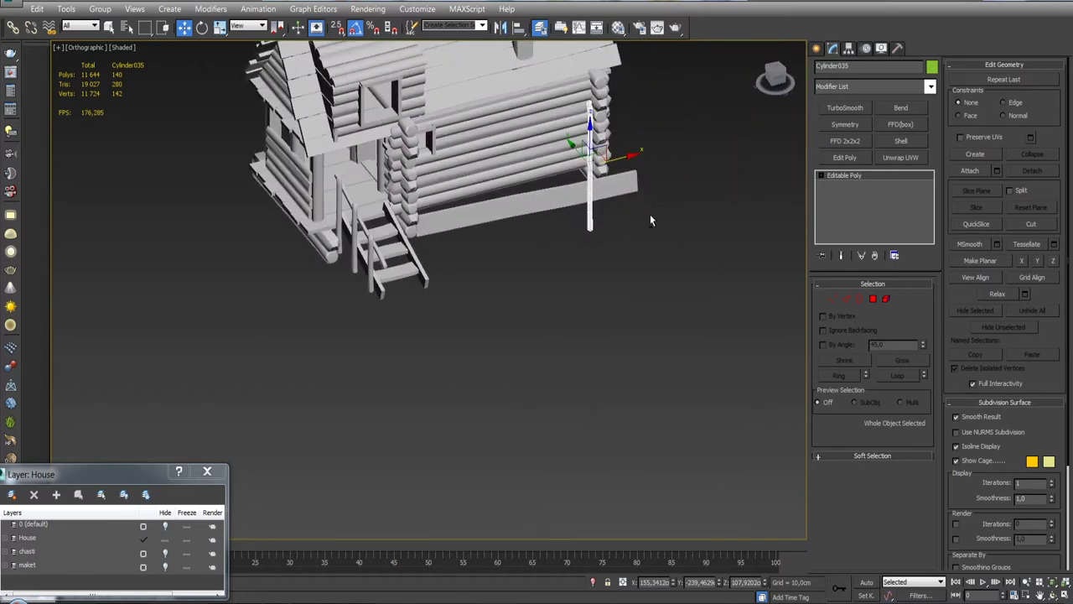
{"action": "mouse_move", "coordinate": [650, 220]}
{"action": "middle_mouse_down", "text": "alt"}
{"action": "mouse_move", "coordinate": [431, 168]}
{"action": "mouse_move", "coordinate": [530, 155]}
{"action": "middle_mouse_up", "text": "alt"}
{"action": "scroll", "coordinate": [423, 199], "scroll_direction": "up", "scroll_amount": 4}
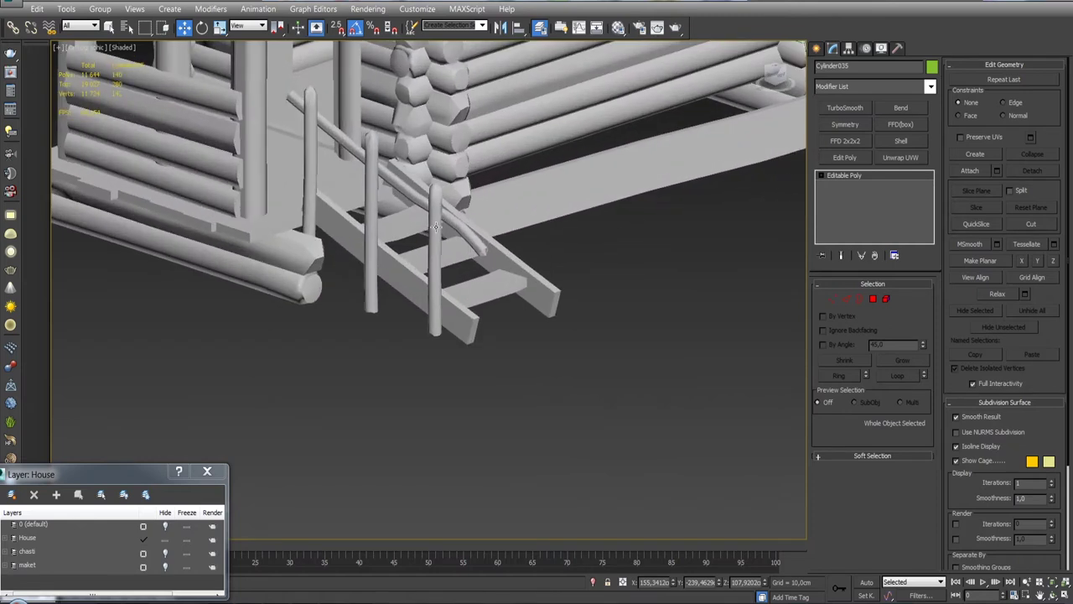
{"action": "scroll", "coordinate": [435, 219], "scroll_direction": "down", "scroll_amount": 5}
{"action": "mouse_move", "coordinate": [435, 220]}
{"action": "middle_mouse_down", "text": "alt"}
{"action": "mouse_move", "coordinate": [503, 210]}
{"action": "mouse_move", "coordinate": [470, 210]}
{"action": "mouse_move", "coordinate": [608, 235]}
{"action": "mouse_move", "coordinate": [776, 237]}
{"action": "mouse_move", "coordinate": [482, 214]}
{"action": "mouse_move", "coordinate": [594, 223]}
{"action": "mouse_move", "coordinate": [503, 217]}
{"action": "mouse_move", "coordinate": [506, 261]}
{"action": "mouse_move", "coordinate": [485, 250]}
{"action": "middle_mouse_up", "text": "alt"}
{"action": "scroll", "coordinate": [578, 249], "scroll_direction": "up", "scroll_amount": 2}
{"action": "key", "text": "F4"}
Select porch board doska_028 and isolate it on its own.
{"action": "left_click", "coordinate": [592, 247]}
{"action": "key", "text": "l"}
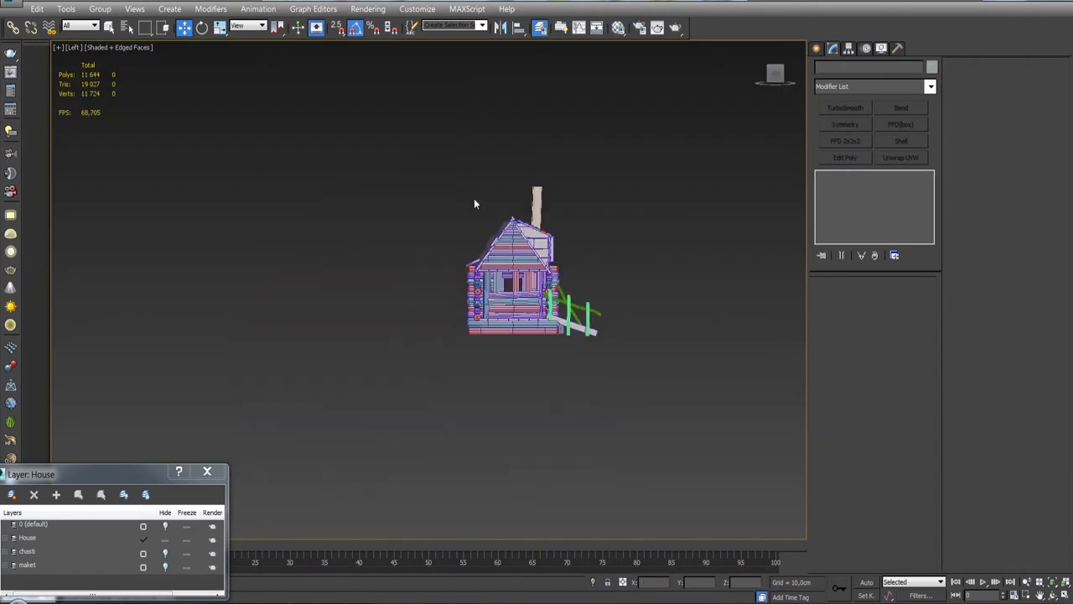
{"action": "left_click_drag", "start_coordinate": [676, 371], "coordinate": [671, 369]}
{"action": "middle_click_drag", "start_coordinate": [587, 306], "coordinate": [629, 289], "text": "alt"}
{"action": "scroll", "coordinate": [558, 250], "scroll_direction": "up", "scroll_amount": 5}
{"action": "key", "text": "F4"}
{"action": "scroll", "coordinate": [558, 250], "scroll_direction": "up", "scroll_amount": 3}
{"action": "left_click", "coordinate": [604, 428]}
{"action": "mouse_move", "coordinate": [604, 428]}
{"action": "middle_mouse_down"}
{"action": "mouse_move", "coordinate": [587, 302]}
{"action": "mouse_move", "coordinate": [439, 304]}
{"action": "mouse_move", "coordinate": [412, 352]}
{"action": "mouse_move", "coordinate": [452, 279]}
{"action": "mouse_move", "coordinate": [484, 432]}
{"action": "middle_mouse_up"}
{"action": "scroll", "coordinate": [451, 279], "scroll_direction": "up", "scroll_amount": 3}
{"action": "left_click", "coordinate": [594, 583]}
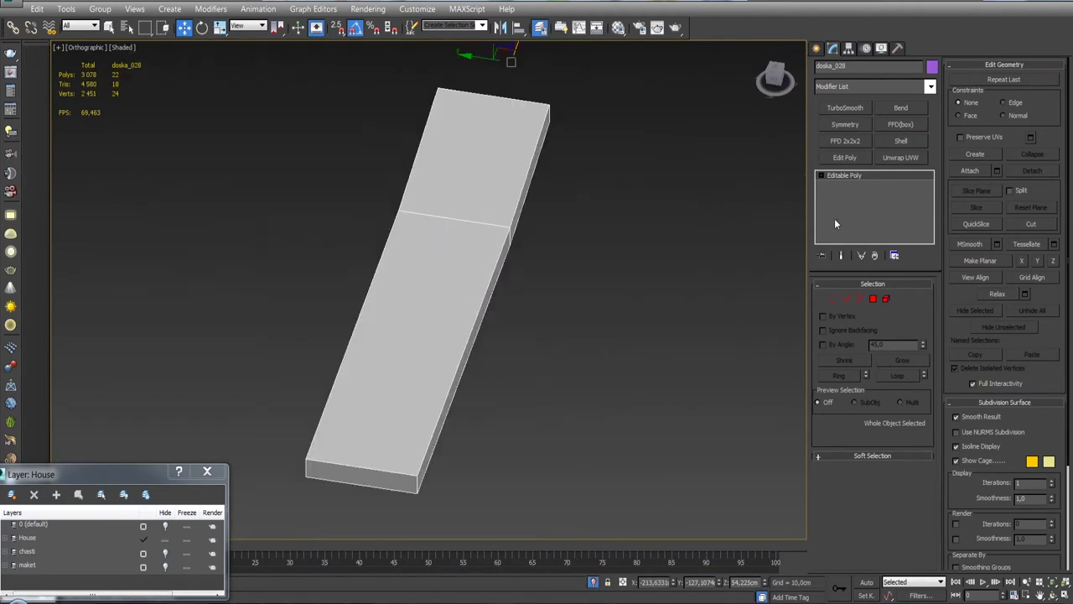
Select the board's long edge and preview an edge-extrusion groove, then cancel it.
{"action": "key", "text": "1"}
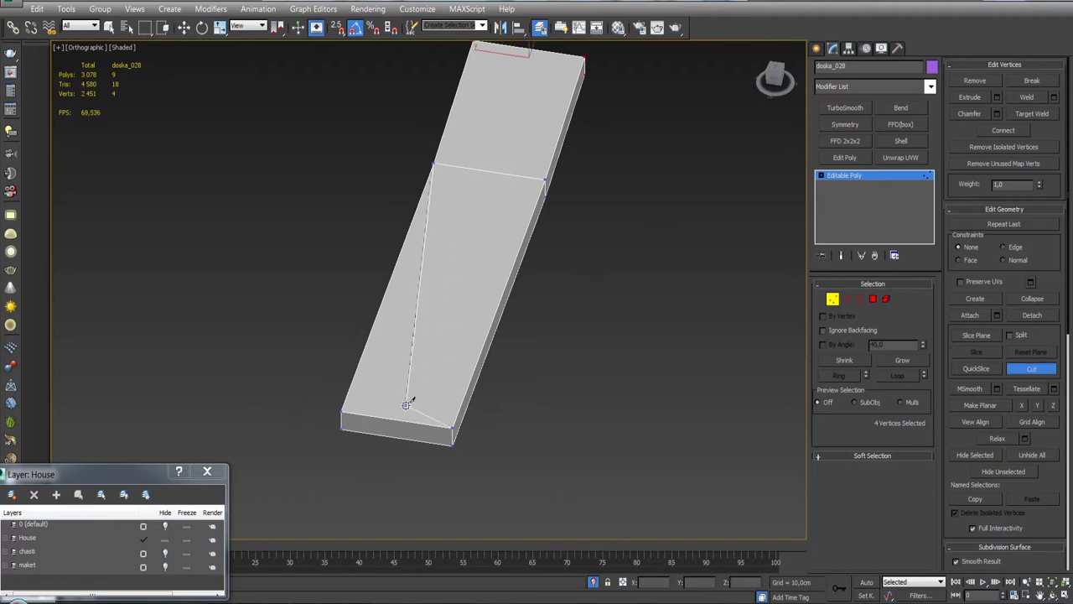
{"action": "mouse_move", "coordinate": [482, 442]}
{"action": "middle_mouse_down", "text": "alt"}
{"action": "mouse_move", "coordinate": [504, 449]}
{"action": "mouse_move", "coordinate": [505, 313]}
{"action": "middle_mouse_up", "text": "alt"}
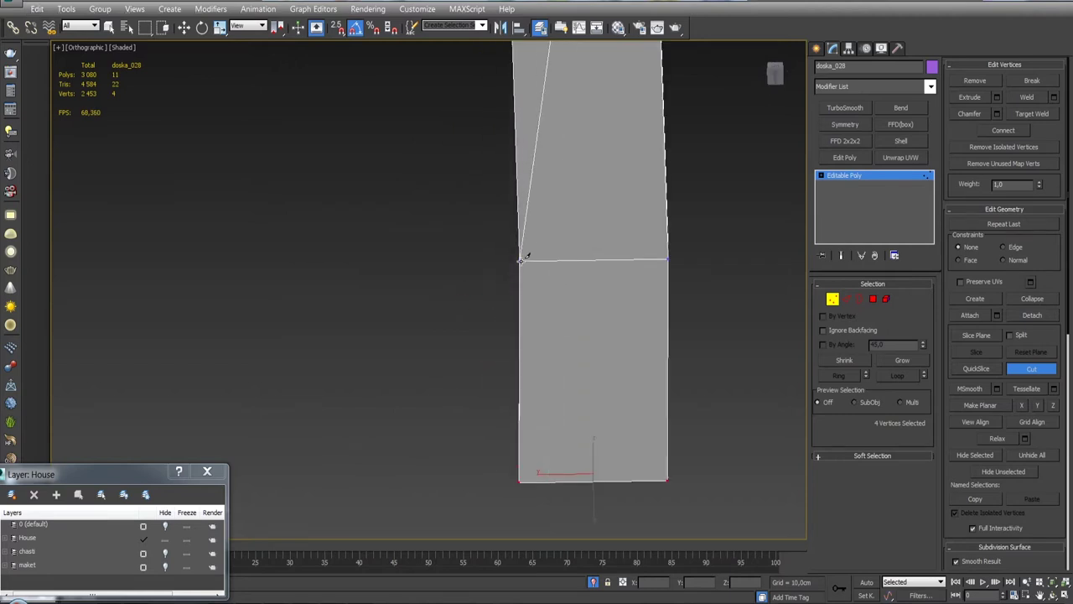
{"action": "key", "text": "2"}
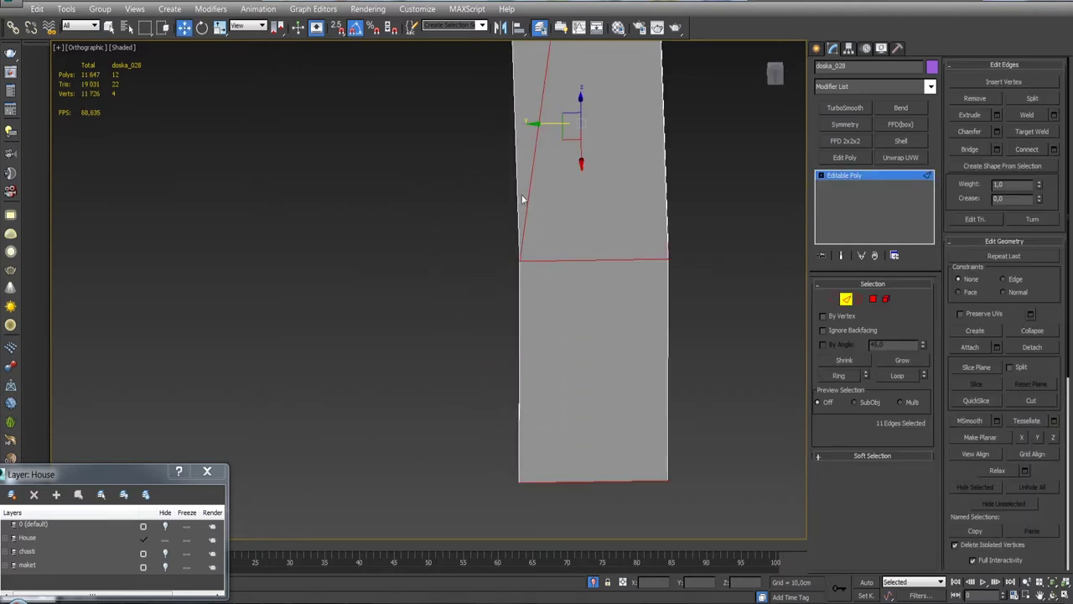
{"action": "double_click", "coordinate": [529, 192]}
{"action": "mouse_move", "coordinate": [529, 192]}
{"action": "middle_mouse_down", "text": "alt"}
{"action": "mouse_move", "coordinate": [535, 390]}
{"action": "mouse_move", "coordinate": [531, 297]}
{"action": "middle_mouse_up", "text": "alt"}
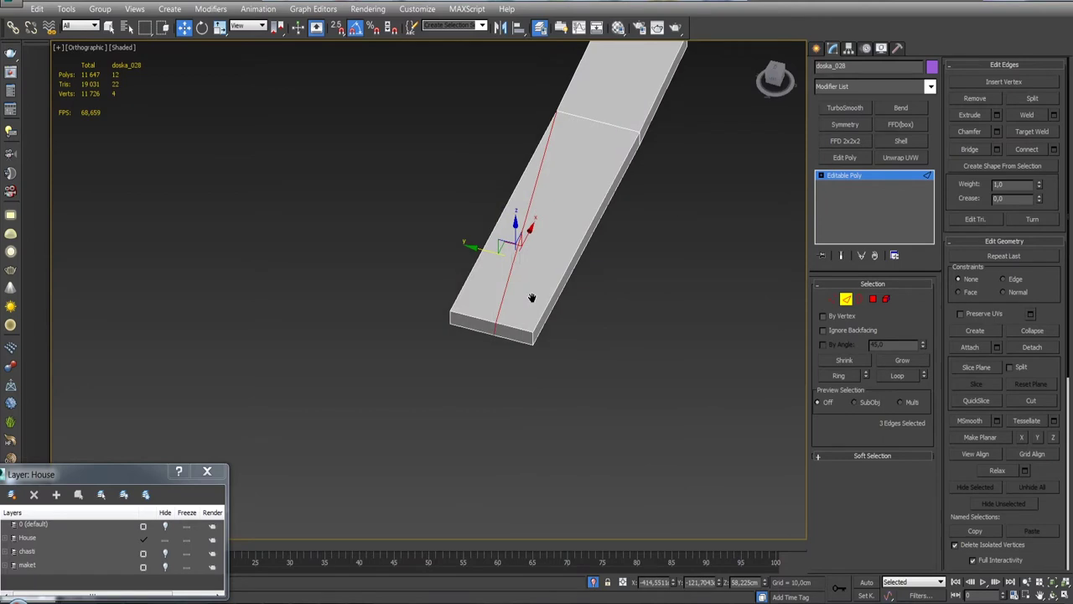
{"action": "left_click", "coordinate": [997, 115]}
{"action": "scroll", "coordinate": [694, 193], "scroll_direction": "up", "scroll_amount": 1}
{"action": "left_click_drag", "start_coordinate": [688, 148], "coordinate": [686, 165]}
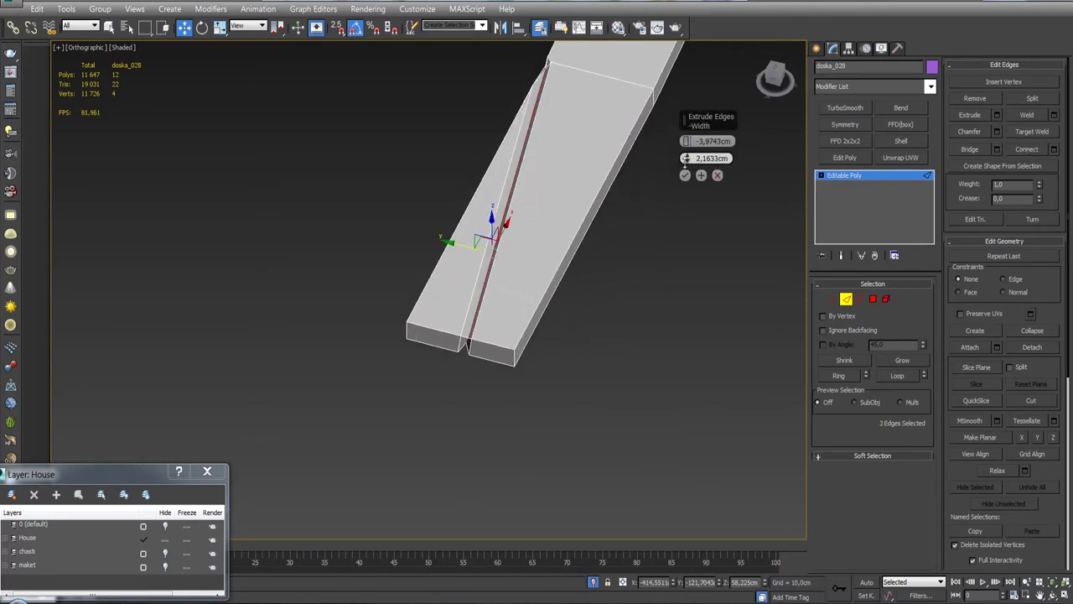
{"action": "middle_click_drag", "start_coordinate": [686, 166], "coordinate": [248, 186], "text": "alt"}
{"action": "scroll", "coordinate": [396, 147], "scroll_direction": "up", "scroll_amount": 5}
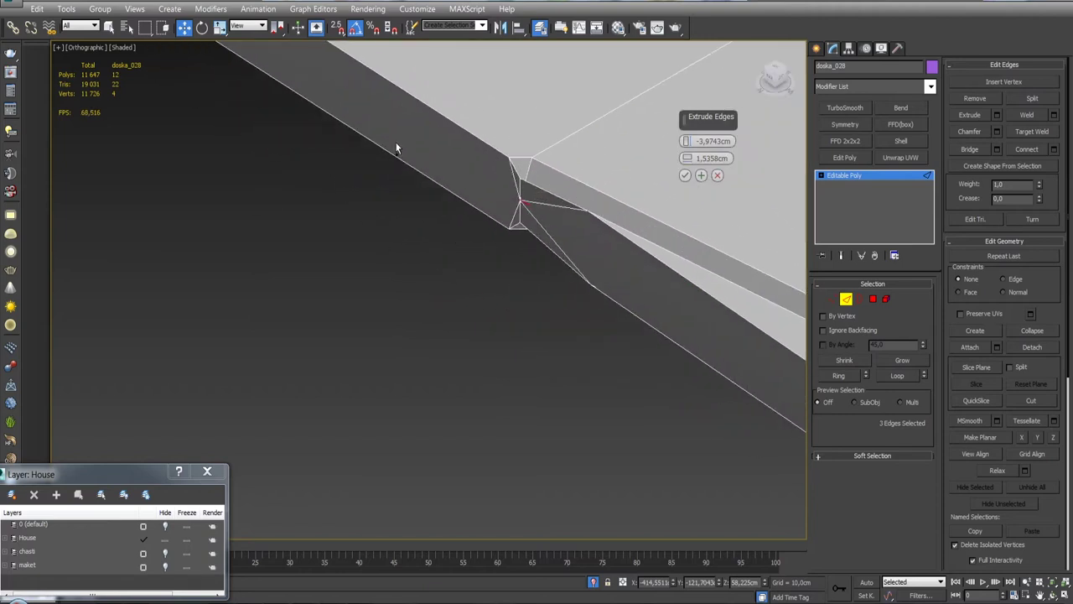
{"action": "left_click", "coordinate": [718, 176]}
Retry a shallower, zero-width edge extrusion, cancel it, and clear the edge selection.
{"action": "left_click", "coordinate": [997, 114]}
{"action": "left_click_drag", "start_coordinate": [687, 142], "coordinate": [676, 107]}
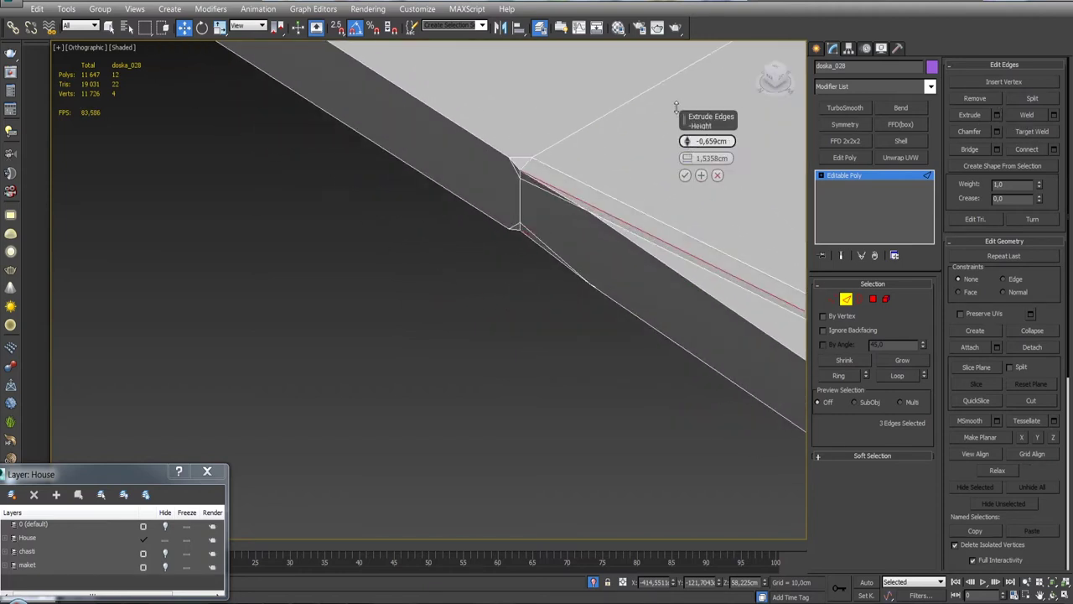
{"action": "left_click_drag", "start_coordinate": [686, 158], "coordinate": [684, 176]}
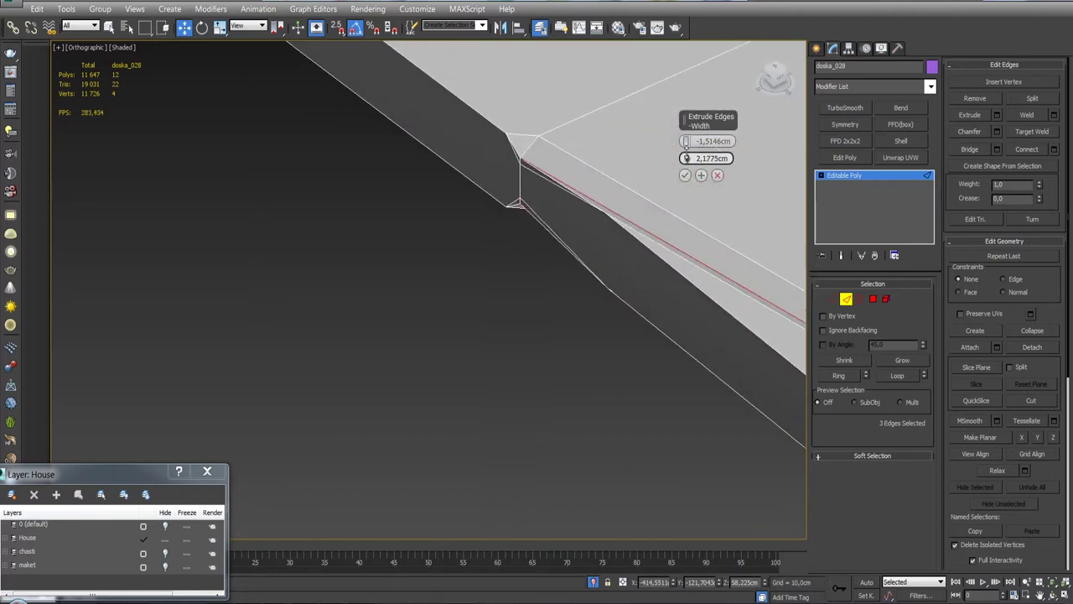
{"action": "left_click", "coordinate": [717, 175]}
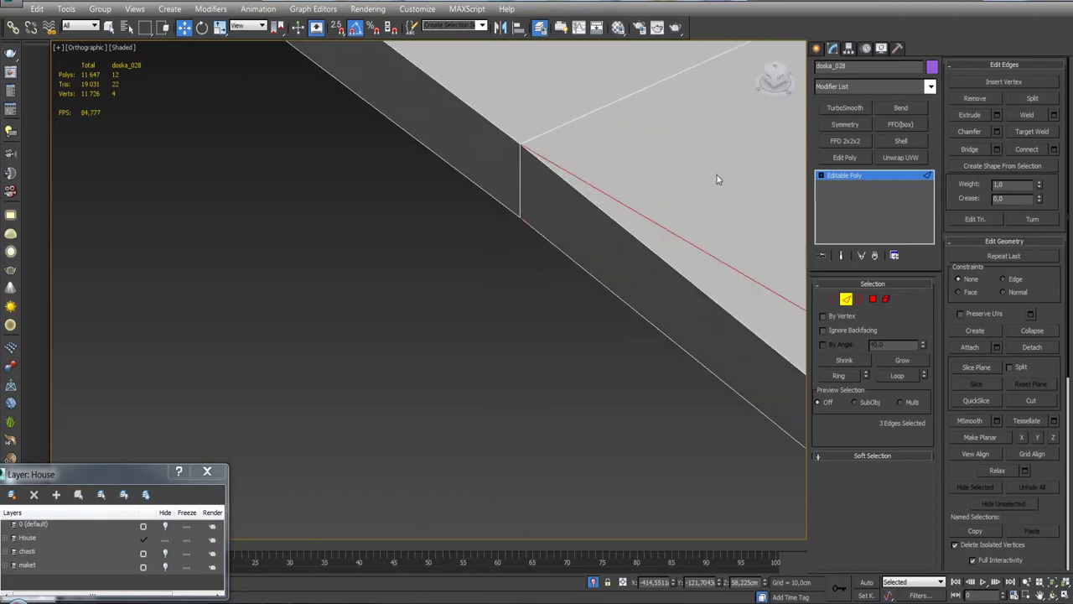
{"action": "left_click", "coordinate": [979, 99]}
Use Cut to add an edge to the board's bottom edge, then undo it.
{"action": "middle_click_drag", "start_coordinate": [470, 277], "coordinate": [575, 333], "text": "alt"}
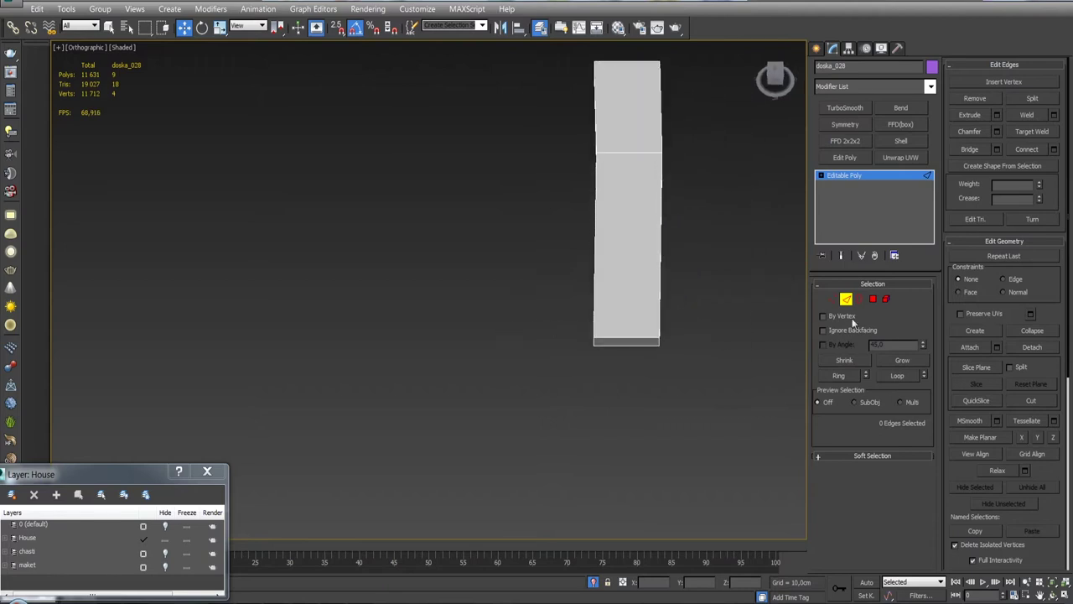
{"action": "key", "text": "1"}
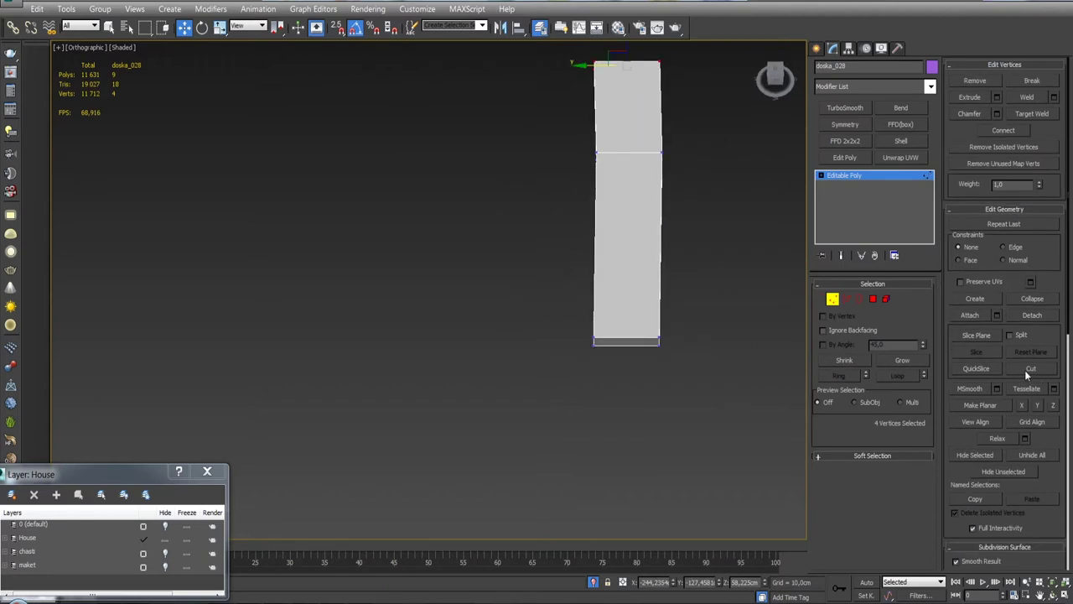
{"action": "left_click", "coordinate": [1032, 368]}
{"action": "middle_click_drag", "start_coordinate": [520, 218], "coordinate": [582, 155], "text": "alt"}
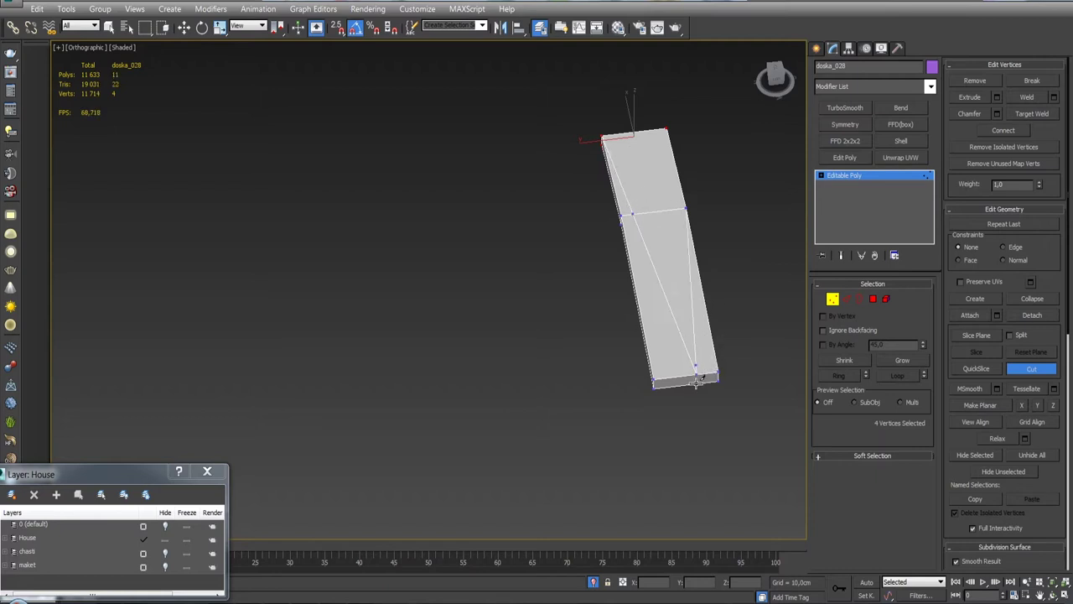
{"action": "mouse_move", "coordinate": [726, 386]}
{"action": "middle_mouse_down", "text": "alt"}
{"action": "mouse_move", "coordinate": [675, 293]}
{"action": "mouse_move", "coordinate": [598, 312]}
{"action": "middle_mouse_up", "text": "alt"}
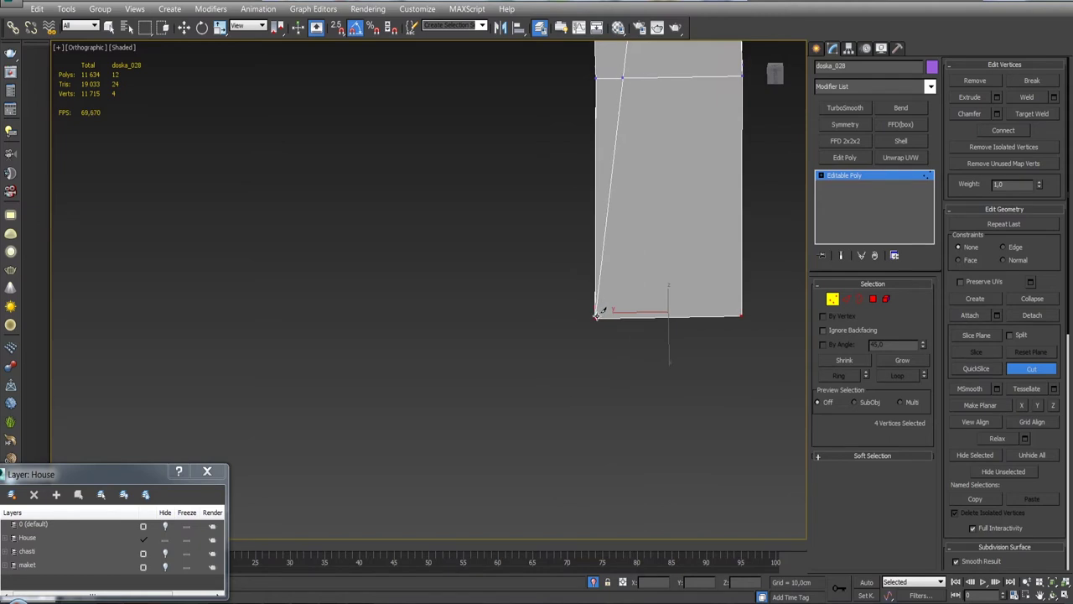
{"action": "left_click", "coordinate": [680, 314]}
{"action": "middle_click_drag", "start_coordinate": [680, 313], "coordinate": [803, 420], "text": "alt"}
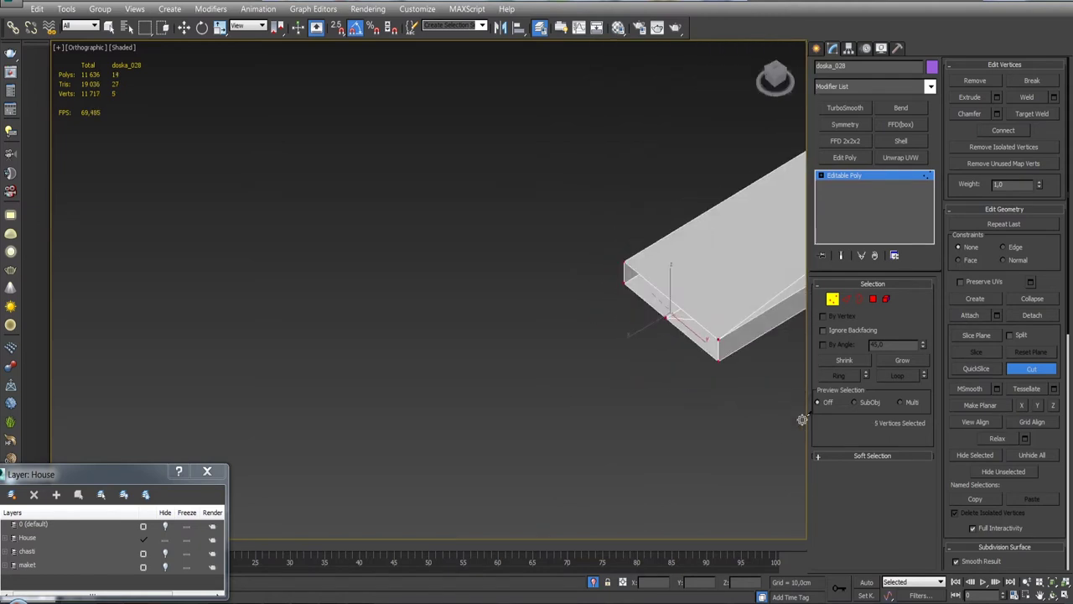
{"action": "key", "text": "ctrl+z"}
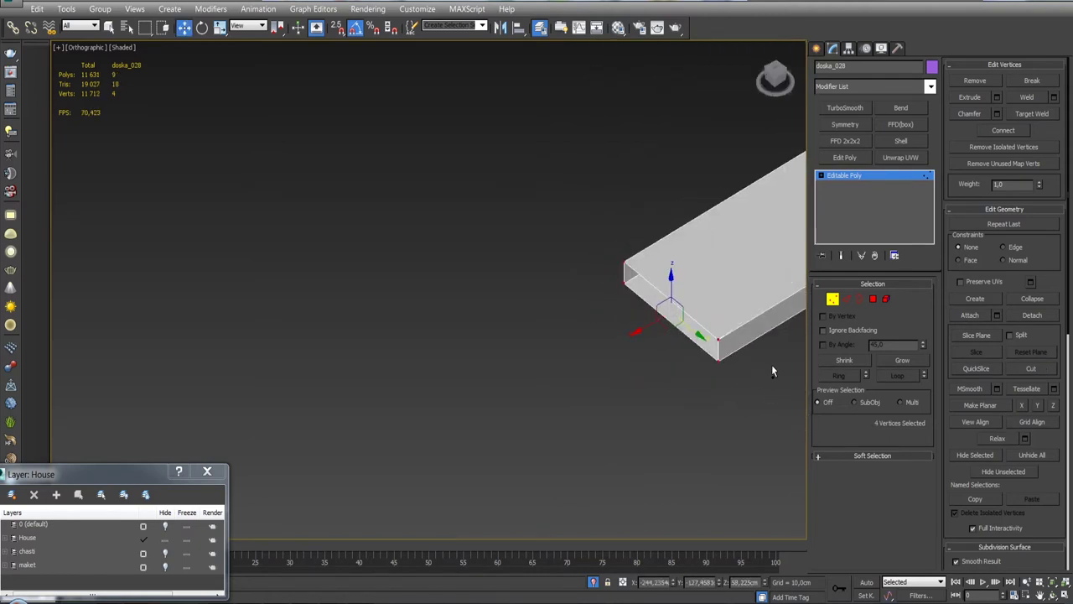
Cut a new edge along the board, ending at its end face.
{"action": "middle_click_drag", "start_coordinate": [771, 365], "coordinate": [514, 360], "text": "alt"}
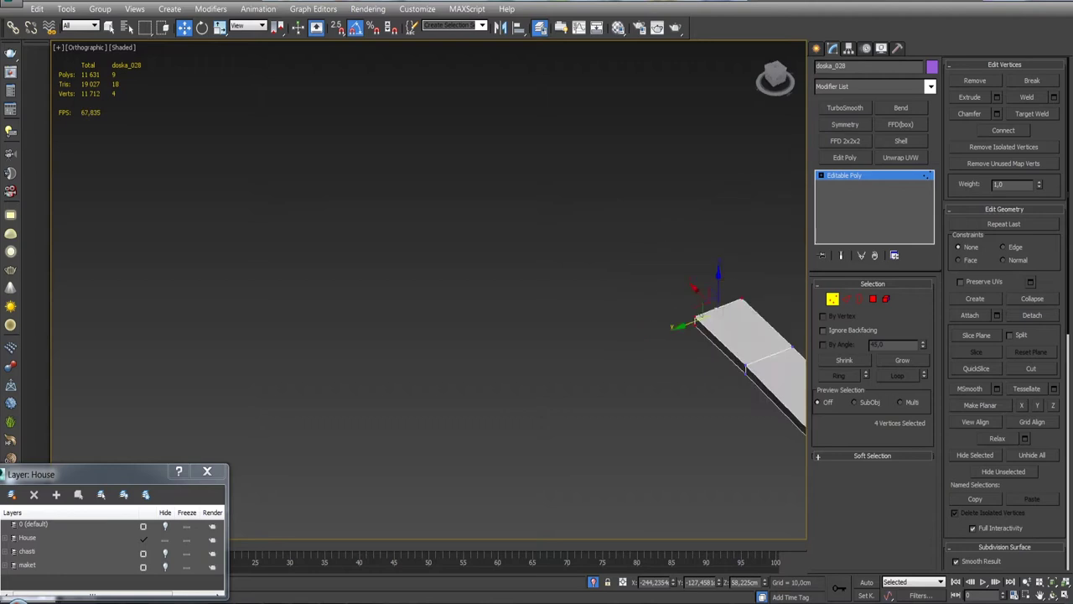
{"action": "left_click", "coordinate": [1048, 370]}
{"action": "middle_click_drag", "start_coordinate": [718, 364], "coordinate": [720, 276], "text": "alt"}
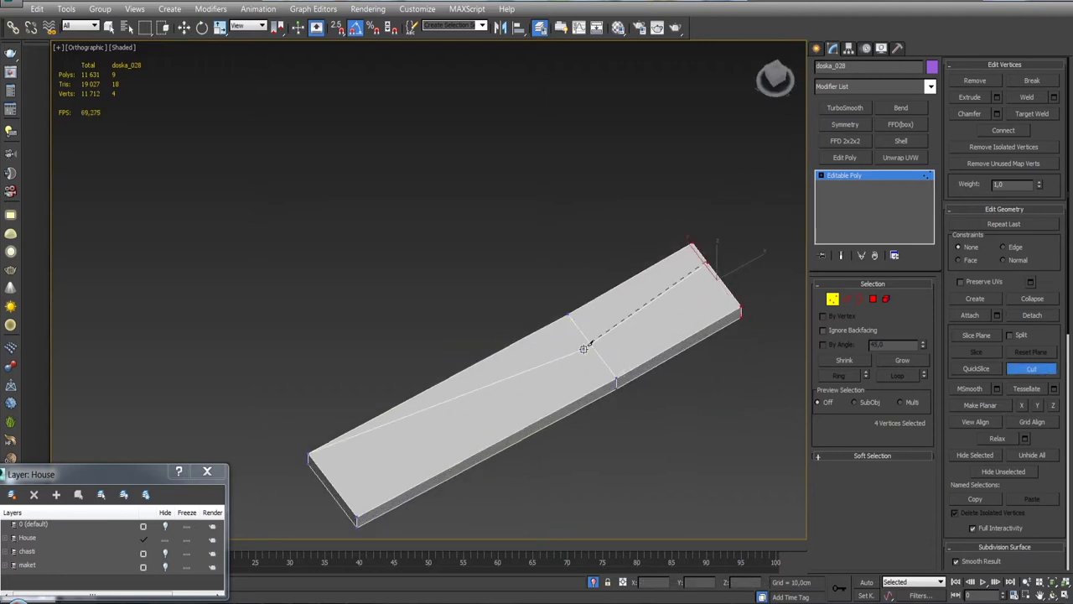
{"action": "middle_click_drag", "start_coordinate": [427, 424], "coordinate": [548, 319]}
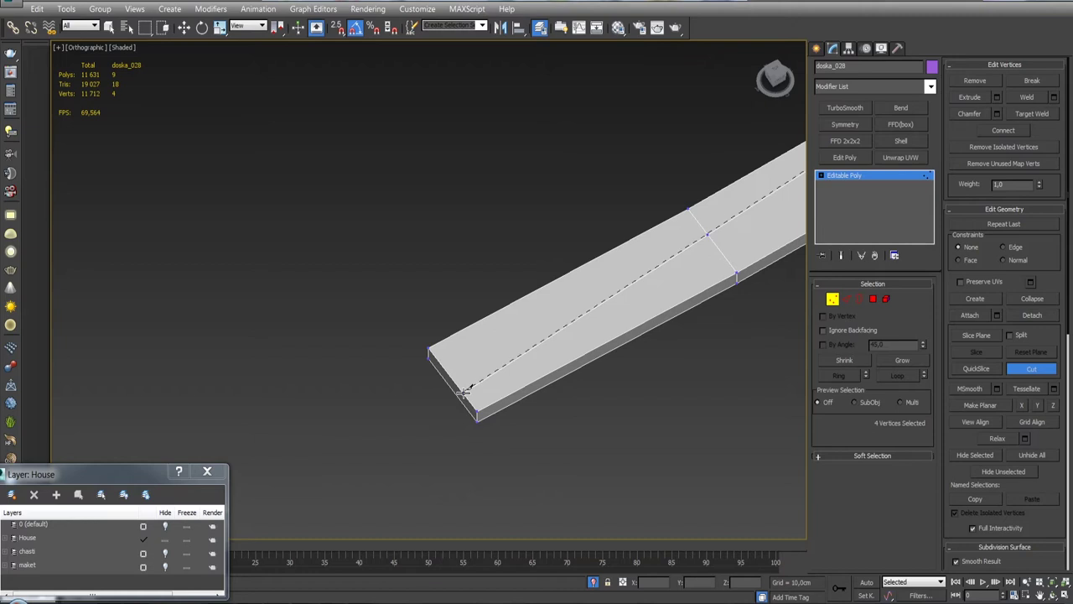
{"action": "mouse_move", "coordinate": [462, 399]}
{"action": "middle_mouse_down", "text": "alt"}
{"action": "mouse_move", "coordinate": [581, 344]}
{"action": "mouse_move", "coordinate": [627, 339]}
{"action": "mouse_move", "coordinate": [516, 285]}
{"action": "middle_mouse_up", "text": "alt"}
{"action": "left_click", "coordinate": [580, 349]}
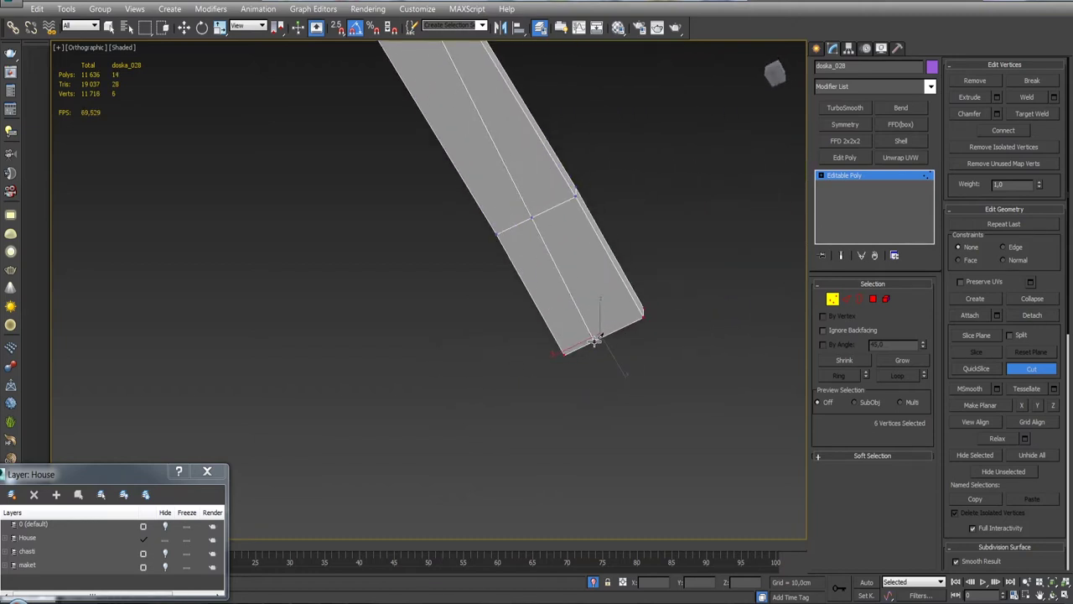
{"action": "middle_click_drag", "start_coordinate": [670, 311], "coordinate": [697, 352], "text": "alt"}
{"action": "middle_click_drag", "start_coordinate": [696, 399], "coordinate": [611, 335], "text": "alt"}
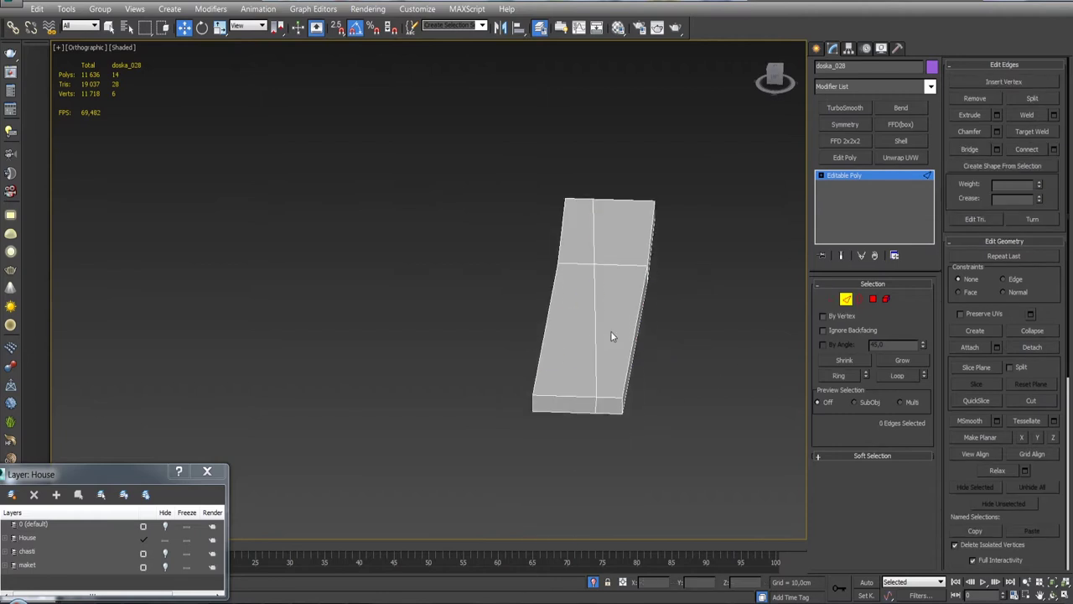
Extrude the new crack edges into a narrow groove along the board.
{"action": "left_click", "coordinate": [997, 115]}
{"action": "mouse_move", "coordinate": [713, 277]}
{"action": "middle_mouse_down", "text": "alt"}
{"action": "mouse_move", "coordinate": [669, 330]}
{"action": "mouse_move", "coordinate": [588, 313]}
{"action": "middle_mouse_up", "text": "alt"}
{"action": "mouse_move", "coordinate": [688, 159]}
{"action": "left_mouse_down"}
{"action": "mouse_move", "coordinate": [687, 134]}
{"action": "mouse_move", "coordinate": [686, 154]}
{"action": "left_mouse_up"}
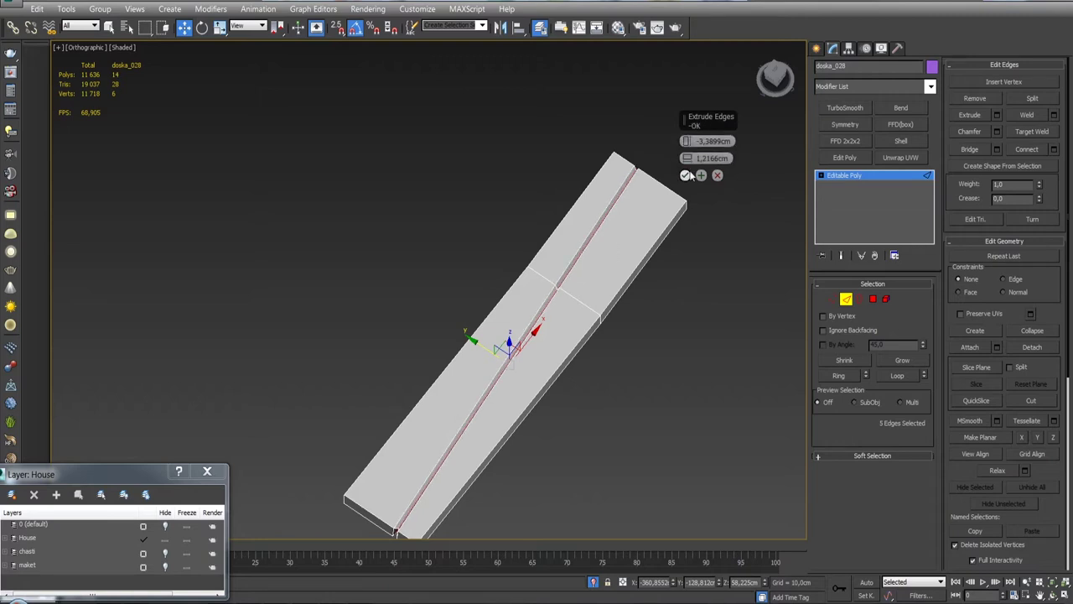
{"action": "left_click", "coordinate": [685, 175]}
{"action": "middle_click_drag", "start_coordinate": [685, 175], "coordinate": [581, 299], "text": "alt"}
{"action": "scroll", "coordinate": [581, 298], "scroll_direction": "up", "scroll_amount": 5}
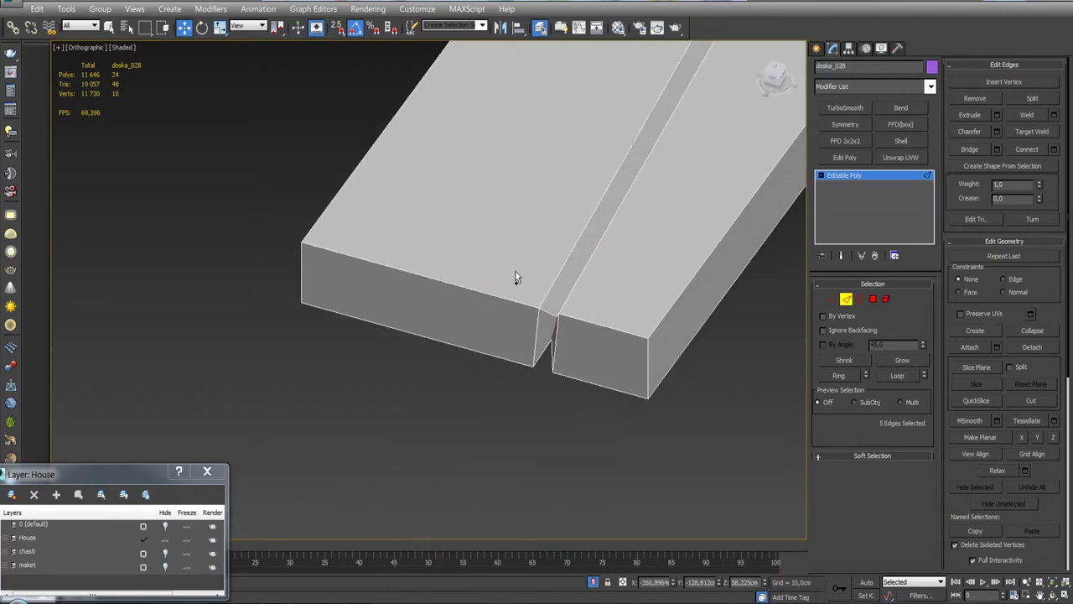
Select the vertices running along the crack line.
{"action": "left_click", "coordinate": [831, 300], "text": "ctrl"}
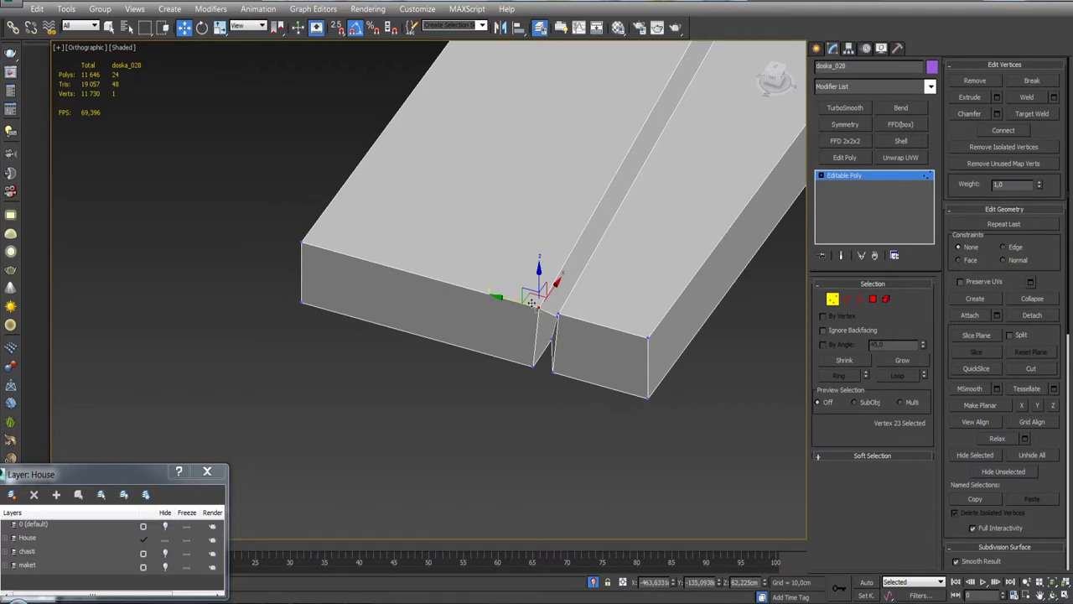
{"action": "middle_click_drag", "start_coordinate": [532, 303], "coordinate": [512, 304], "text": "alt"}
{"action": "left_click_drag", "start_coordinate": [548, 293], "coordinate": [532, 344]}
{"action": "mouse_move", "coordinate": [562, 332]}
{"action": "middle_mouse_down", "text": "alt"}
{"action": "mouse_move", "coordinate": [599, 348]}
{"action": "mouse_move", "coordinate": [644, 279]}
{"action": "mouse_move", "coordinate": [622, 269]}
{"action": "middle_mouse_up", "text": "alt"}
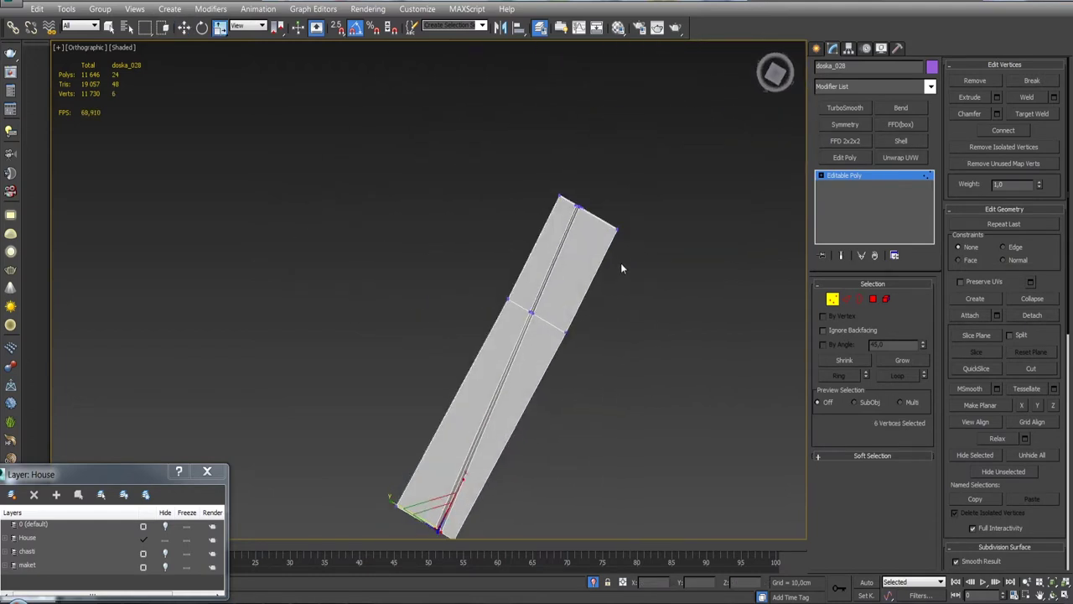
{"action": "scroll", "coordinate": [621, 268], "scroll_direction": "up", "scroll_amount": 5}
{"action": "mouse_move", "coordinate": [438, 323]}
{"action": "middle_mouse_down", "text": "alt"}
{"action": "mouse_move", "coordinate": [556, 223]}
{"action": "mouse_move", "coordinate": [530, 262]}
{"action": "mouse_move", "coordinate": [541, 376]}
{"action": "middle_mouse_up", "text": "alt"}
Reselect doska_028, re-isolate it at vertex level, and view it from Top.
{"action": "left_click", "coordinate": [593, 582]}
{"action": "left_click", "coordinate": [555, 331]}
{"action": "scroll", "coordinate": [558, 338], "scroll_direction": "up", "scroll_amount": 5}
{"action": "left_click", "coordinate": [557, 338]}
{"action": "mouse_move", "coordinate": [558, 338]}
{"action": "middle_mouse_down", "text": "alt"}
{"action": "mouse_move", "coordinate": [702, 283]}
{"action": "mouse_move", "coordinate": [713, 256]}
{"action": "middle_mouse_up", "text": "alt"}
{"action": "key", "text": "1"}
{"action": "key", "text": "alt+q"}
{"action": "key", "text": "t"}
{"action": "scroll", "coordinate": [609, 342], "scroll_direction": "down", "scroll_amount": 3}
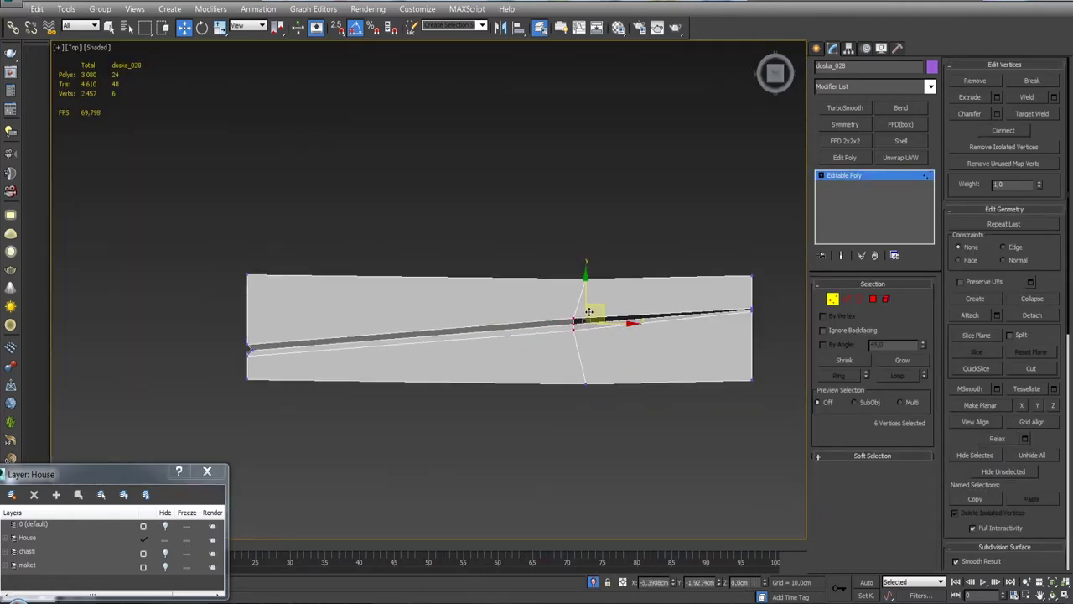
Shift the crack vertices left and lower the right-end vertices to tilt the crack.
{"action": "left_click_drag", "start_coordinate": [601, 308], "coordinate": [576, 309]}
{"action": "left_click", "coordinate": [752, 311]}
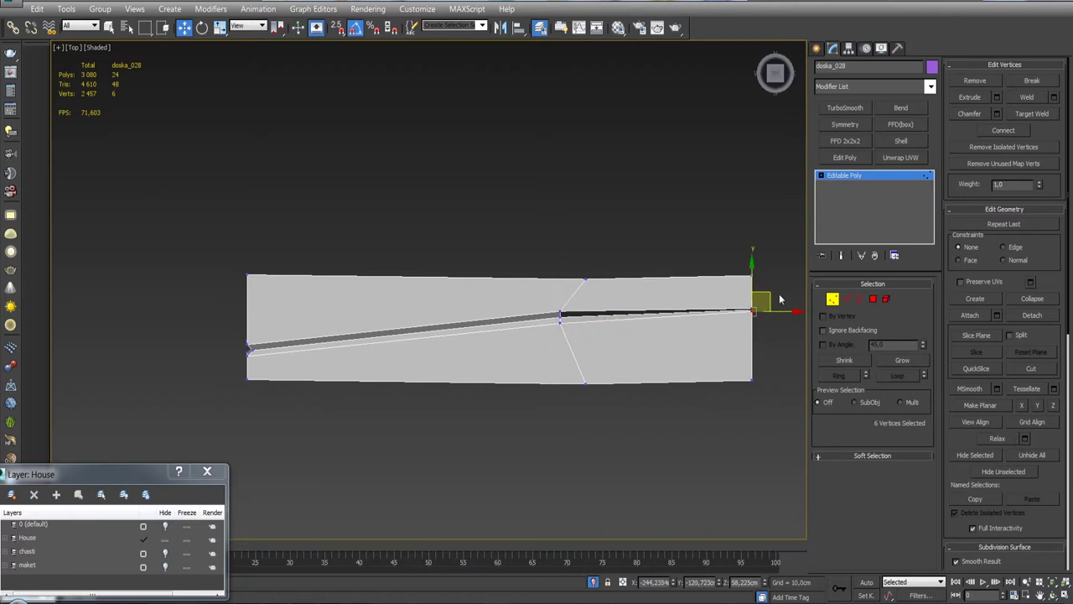
{"action": "left_click_drag", "start_coordinate": [770, 293], "coordinate": [769, 309]}
{"action": "left_click", "coordinate": [560, 317]}
Chamfer the crack's cross edges with 2 segments and end isolation to show the cabin.
{"action": "left_click", "coordinate": [846, 298]}
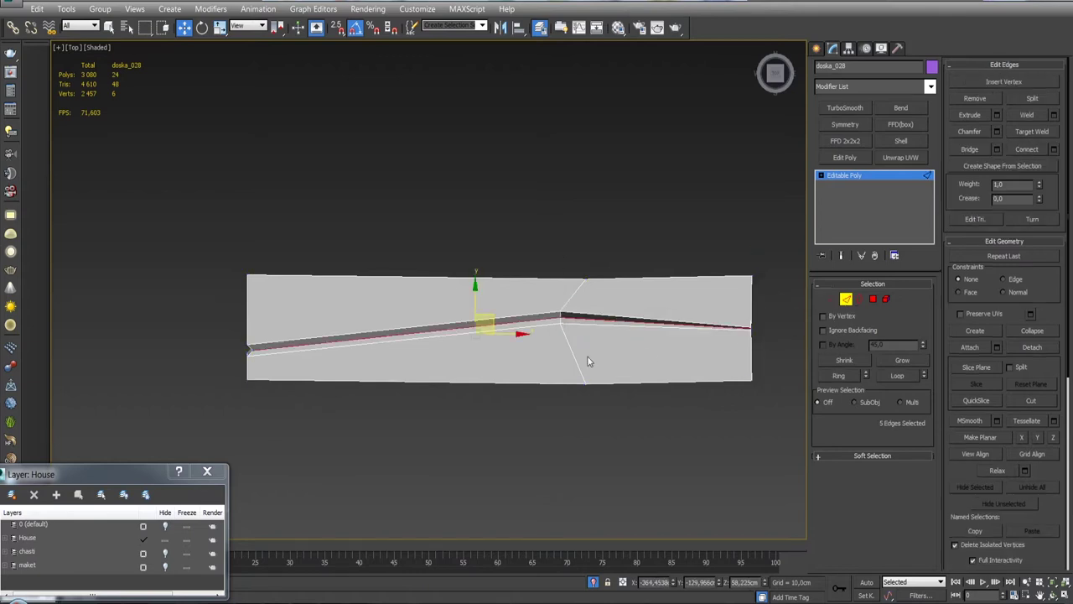
{"action": "left_click", "coordinate": [997, 132]}
{"action": "left_click_drag", "start_coordinate": [686, 141], "coordinate": [683, 53]}
{"action": "left_click", "coordinate": [685, 156]}
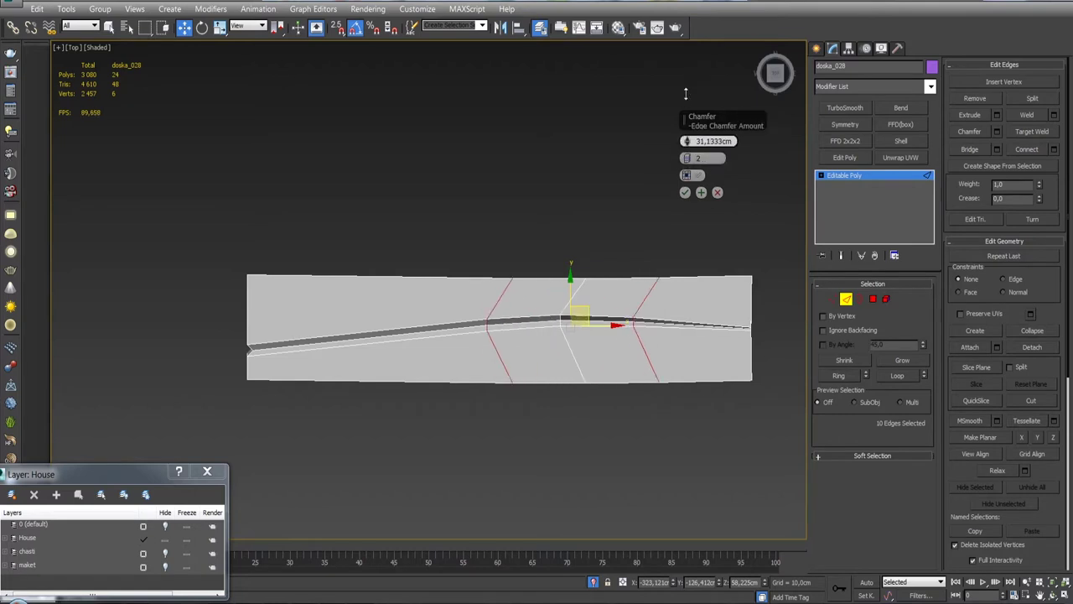
{"action": "left_click", "coordinate": [686, 193]}
{"action": "left_click", "coordinate": [593, 582]}
{"action": "mouse_move", "coordinate": [587, 503]}
{"action": "middle_mouse_down", "text": "alt"}
{"action": "mouse_move", "coordinate": [558, 453]}
{"action": "mouse_move", "coordinate": [592, 451]}
{"action": "middle_mouse_up", "text": "alt"}
Select doska_028, check an end edge, and add an Unwrap UVW modifier at object level.
{"action": "left_click", "coordinate": [756, 338]}
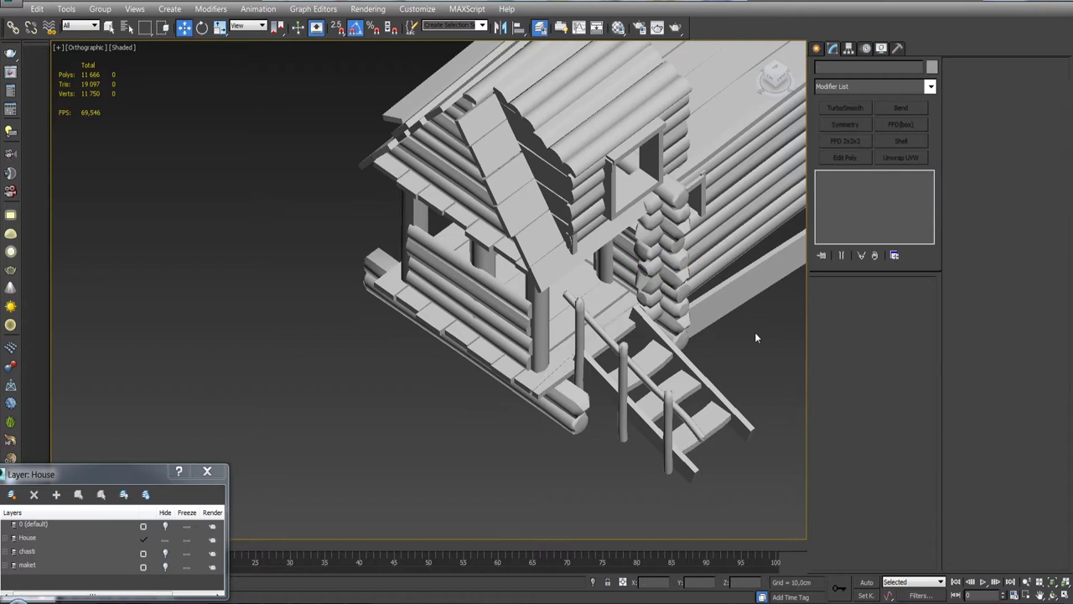
{"action": "scroll", "coordinate": [587, 378], "scroll_direction": "up", "scroll_amount": 2}
{"action": "scroll", "coordinate": [553, 369], "scroll_direction": "up", "scroll_amount": 5}
{"action": "left_click", "coordinate": [540, 372]}
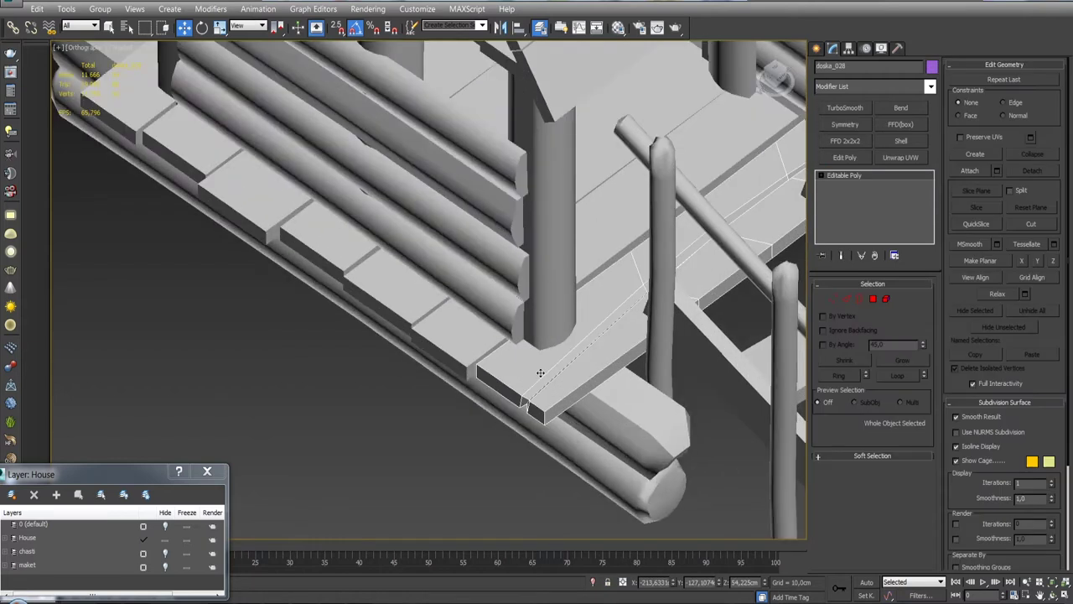
{"action": "left_click", "coordinate": [846, 299]}
{"action": "scroll", "coordinate": [394, 368], "scroll_direction": "up", "scroll_amount": 4}
{"action": "left_click", "coordinate": [391, 365]}
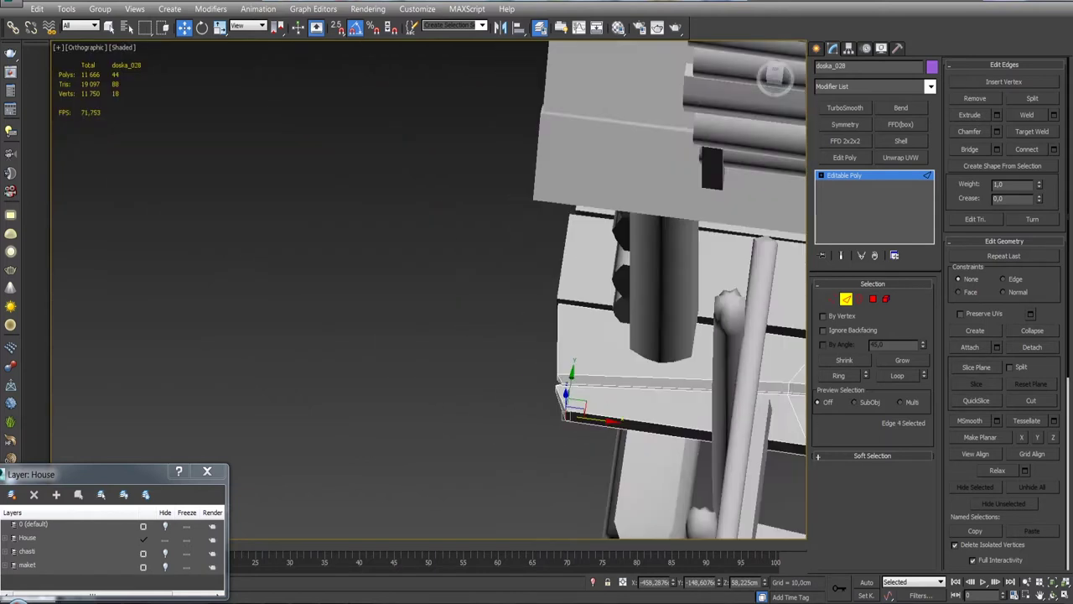
{"action": "scroll", "coordinate": [536, 335], "scroll_direction": "down", "scroll_amount": 5}
{"action": "middle_click_drag", "start_coordinate": [537, 336], "coordinate": [671, 318], "text": "alt"}
{"action": "left_click", "coordinate": [846, 299]}
{"action": "scroll", "coordinate": [617, 403], "scroll_direction": "down", "scroll_amount": 2}
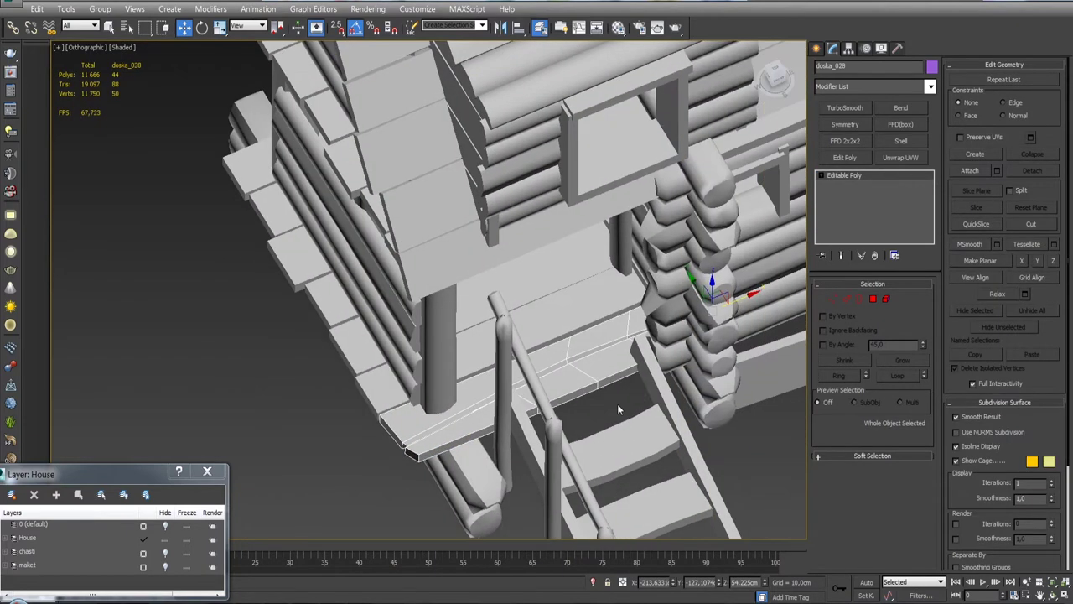
{"action": "left_click", "coordinate": [894, 160]}
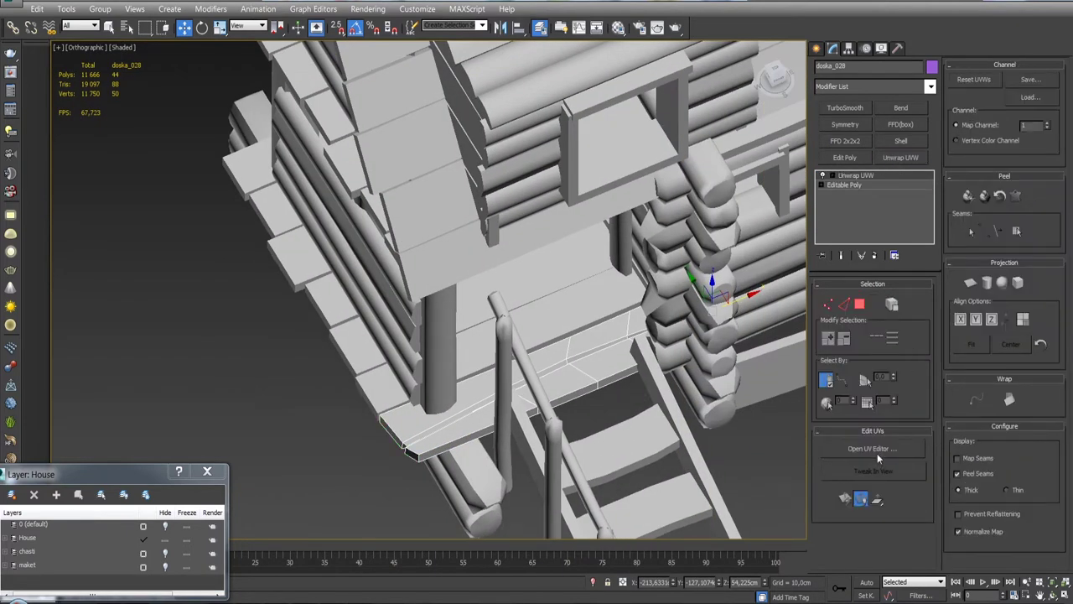
Open the UV Editor and select all of the plank's UV faces.
{"action": "left_click", "coordinate": [872, 448]}
{"action": "middle_click_drag", "start_coordinate": [483, 302], "coordinate": [453, 277], "text": "alt"}
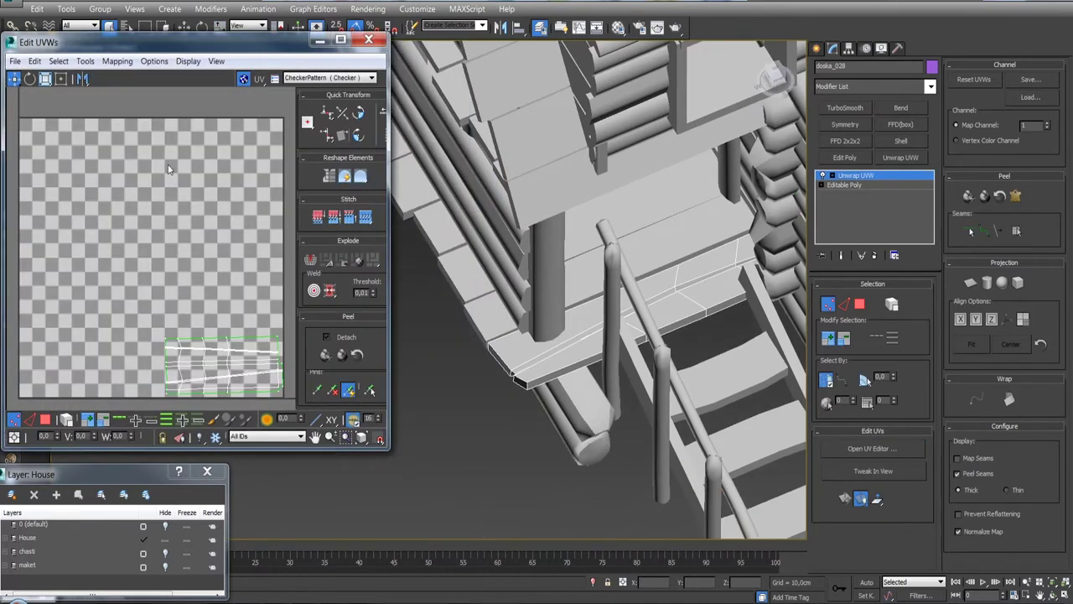
{"action": "key", "text": "3"}
{"action": "key", "text": "ctrl+a"}
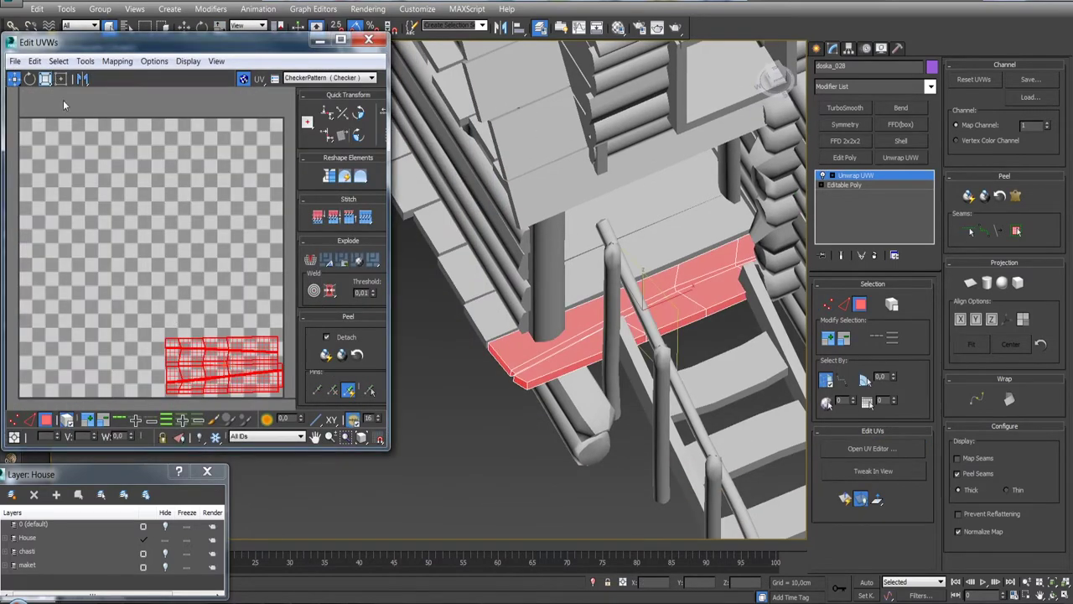
Relax the UVs using Relax By Polygon Angles, then open the modifier stack menu.
{"action": "left_click", "coordinate": [85, 60]}
{"action": "left_click", "coordinate": [38, 277]}
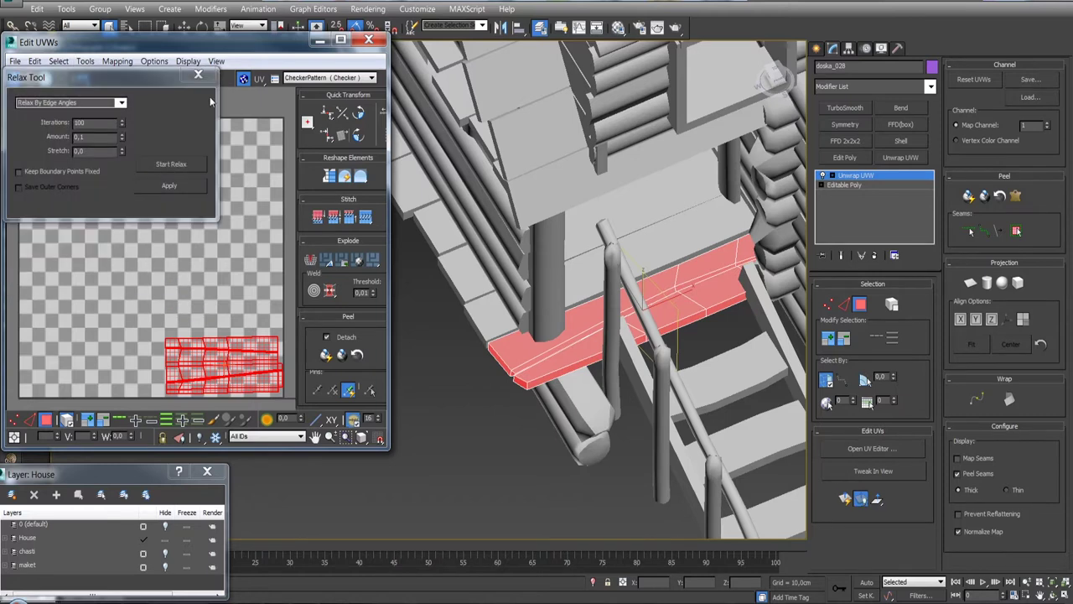
{"action": "left_click_drag", "start_coordinate": [163, 84], "coordinate": [580, 87]}
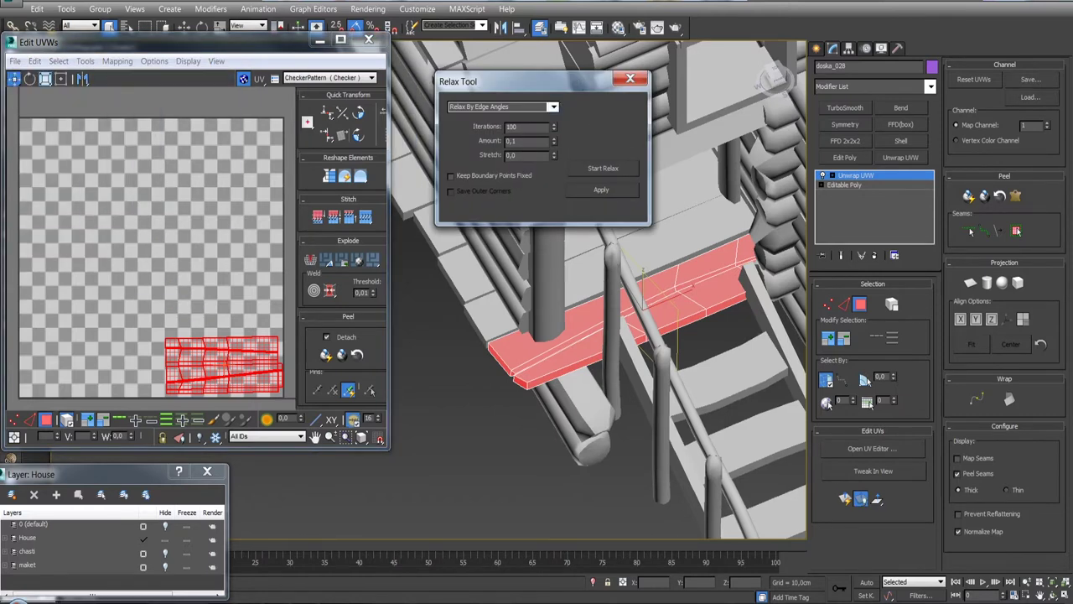
{"action": "left_click", "coordinate": [553, 107]}
{"action": "left_click", "coordinate": [494, 118]}
{"action": "left_click", "coordinate": [593, 170]}
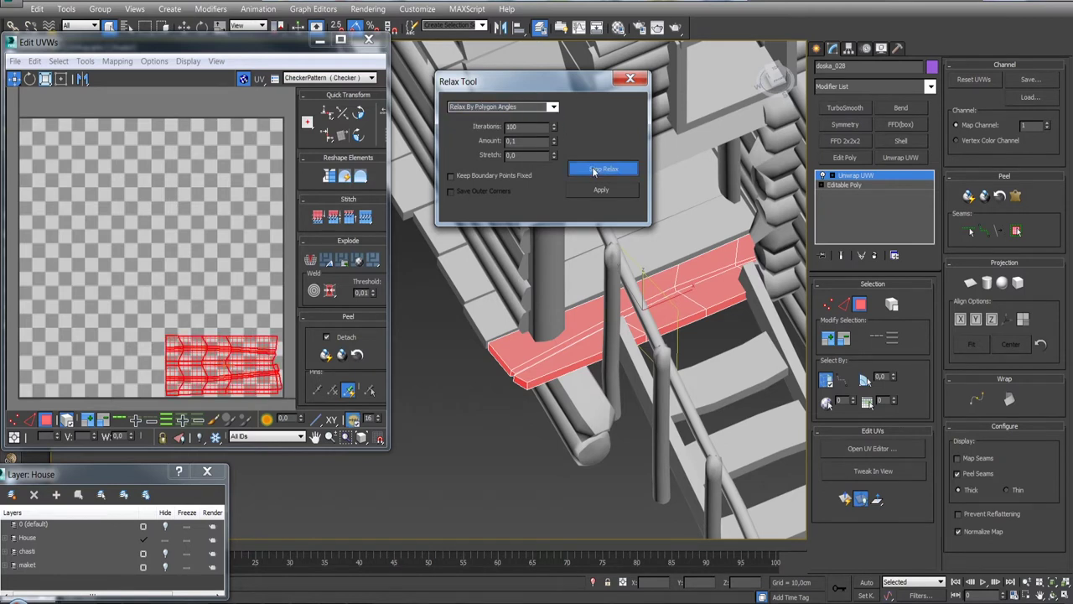
{"action": "right_click", "coordinate": [856, 175]}
Collapse the Unwrap UVW modifier into doska_028's Editable Poly.
{"action": "left_click", "coordinate": [922, 294]}
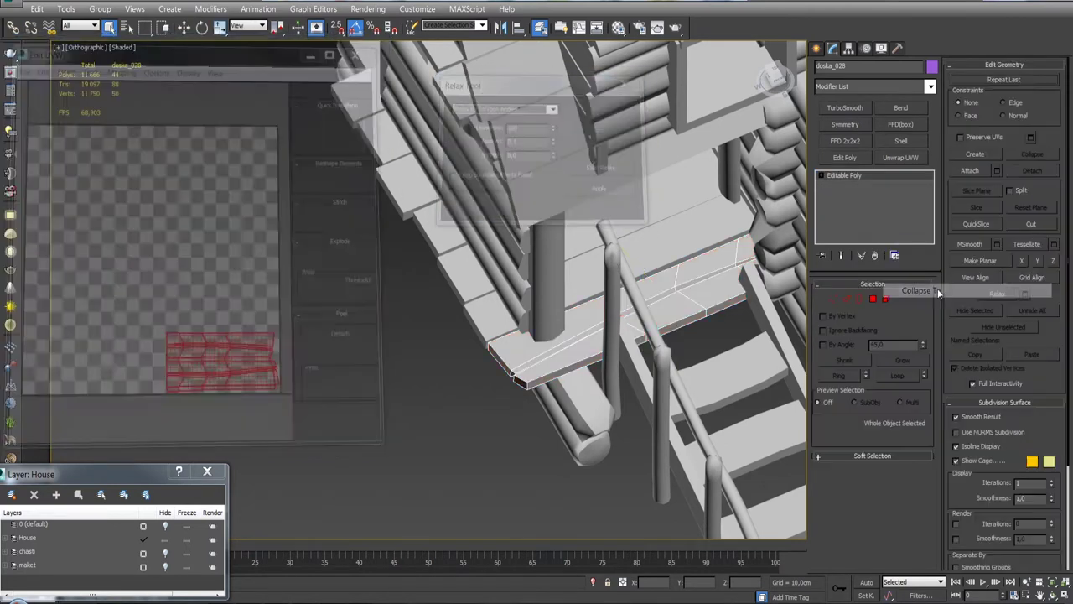
{"action": "scroll", "coordinate": [520, 263], "scroll_direction": "down", "scroll_amount": 5}
{"action": "scroll", "coordinate": [587, 178], "scroll_direction": "up", "scroll_amount": 10}
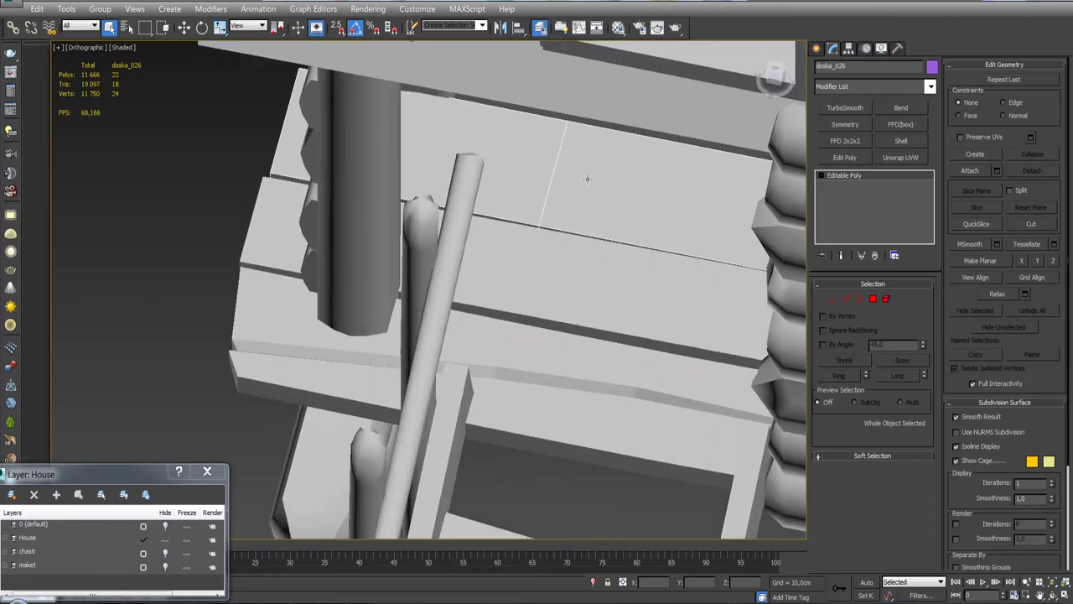
Select and isolate plank doska_026, raising an edge to warp it.
{"action": "left_click", "coordinate": [592, 582]}
{"action": "middle_click_drag", "start_coordinate": [510, 360], "coordinate": [630, 319], "text": "alt"}
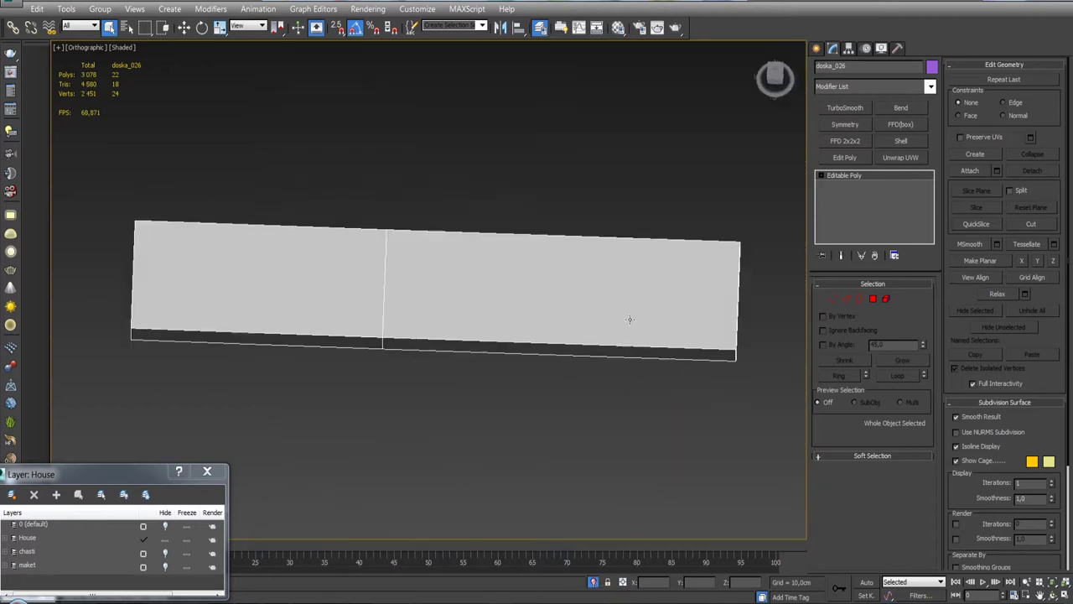
{"action": "left_click", "coordinate": [846, 298]}
{"action": "scroll", "coordinate": [414, 373], "scroll_direction": "up", "scroll_amount": 2}
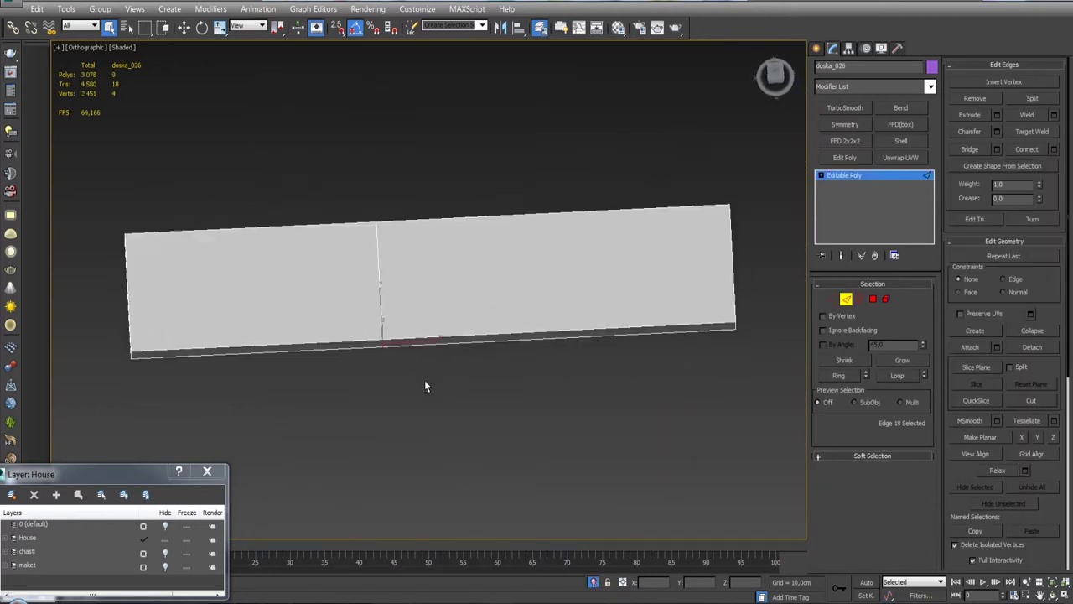
{"action": "scroll", "coordinate": [424, 380], "scroll_direction": "up", "scroll_amount": 3}
{"action": "key", "text": "w"}
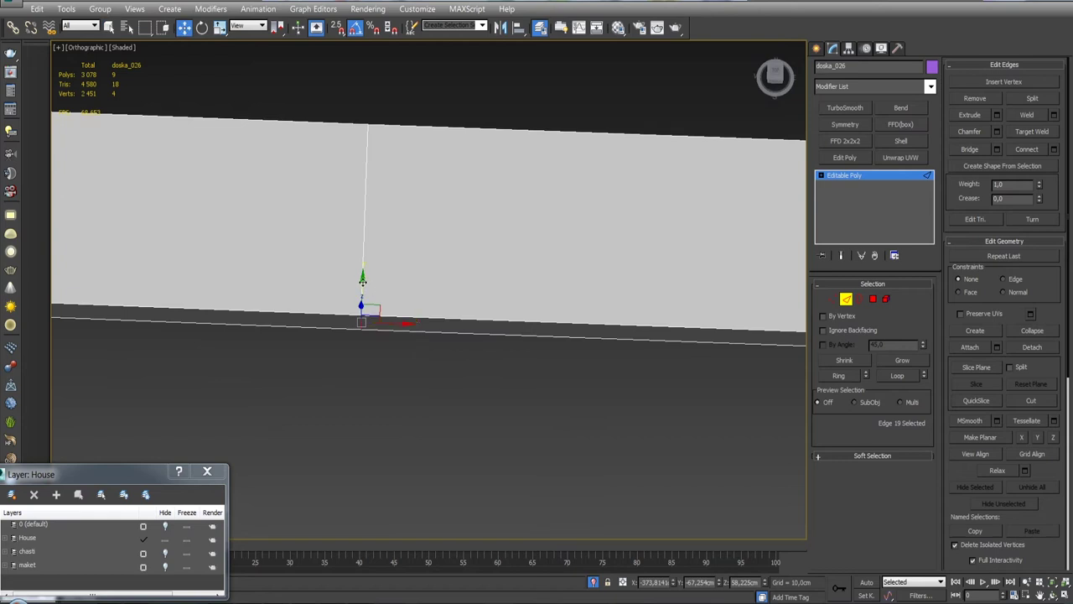
{"action": "left_click_drag", "start_coordinate": [359, 281], "coordinate": [362, 255]}
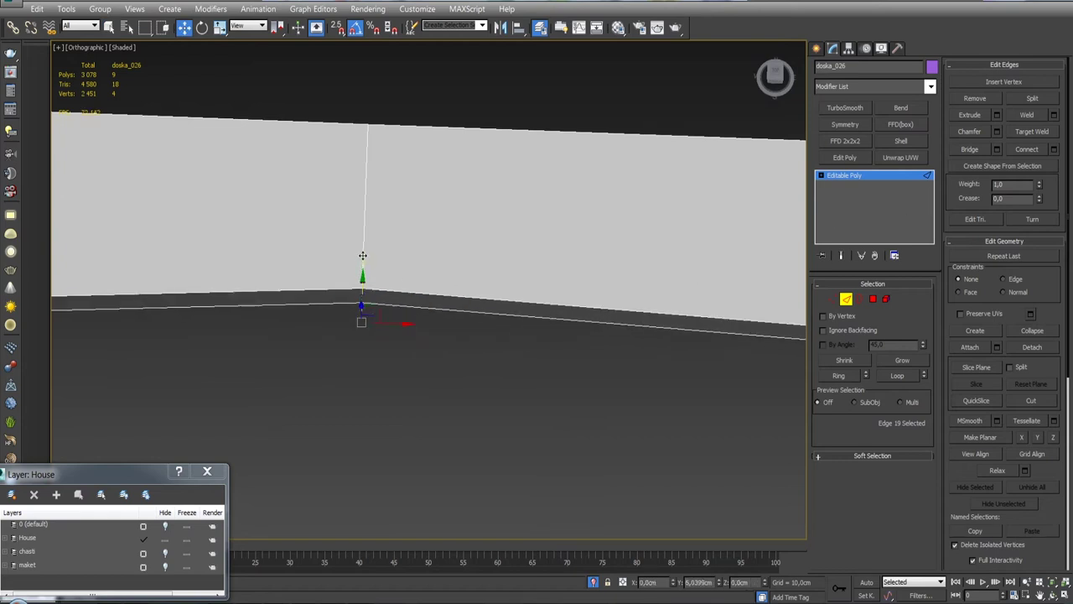
Add the corner edge to the edge selection, previewing and cancelling the chamfer.
{"action": "left_click", "coordinate": [996, 131]}
{"action": "left_click", "coordinate": [717, 192]}
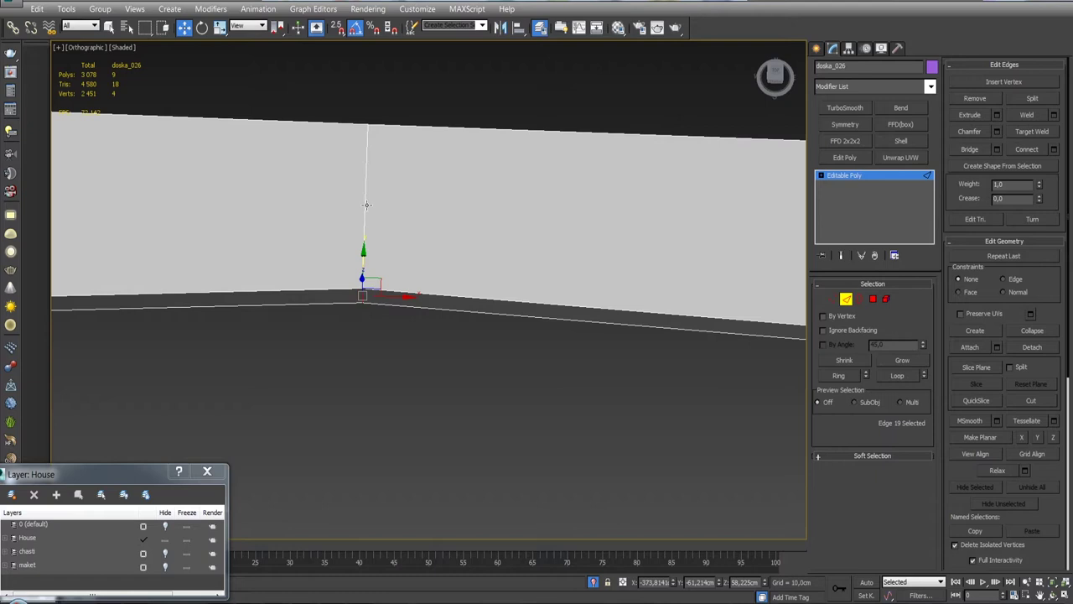
{"action": "scroll", "coordinate": [366, 298], "scroll_direction": "up", "scroll_amount": 2}
{"action": "left_click", "coordinate": [353, 301], "text": "ctrl"}
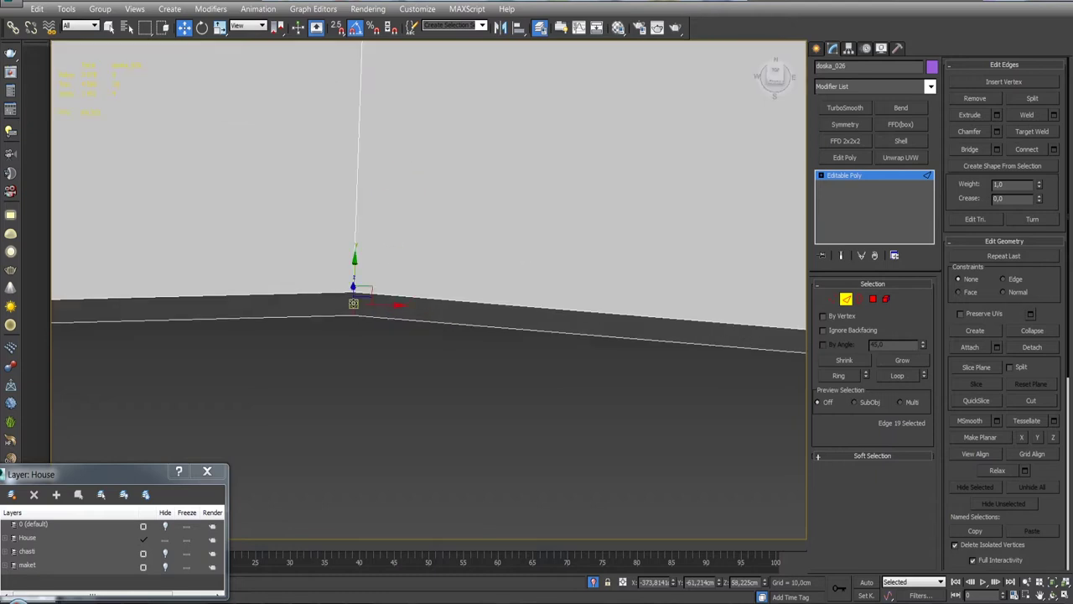
{"action": "left_click", "coordinate": [996, 132]}
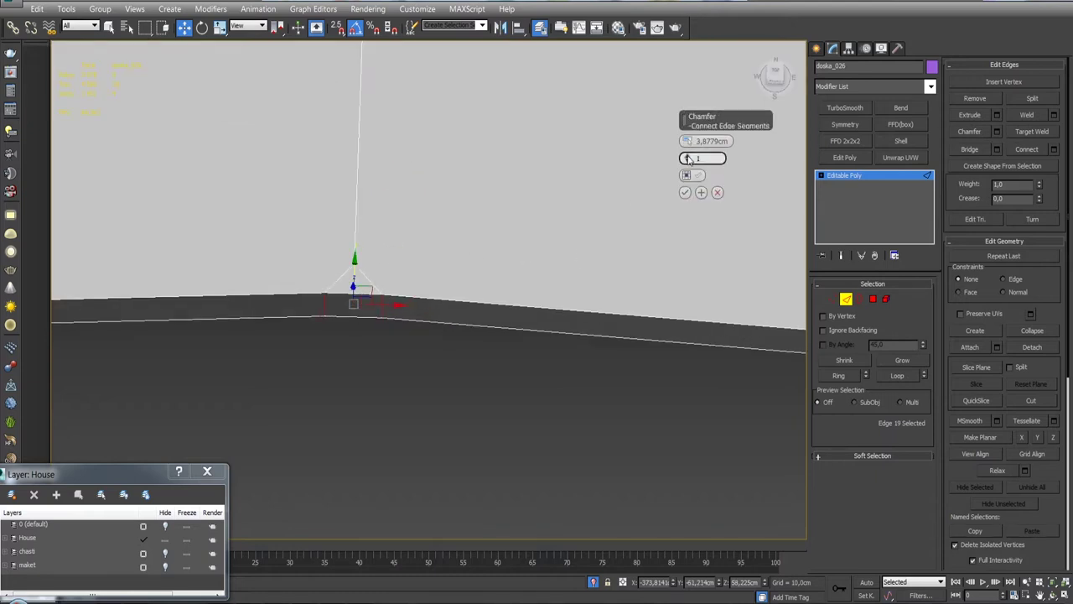
{"action": "left_click", "coordinate": [717, 192]}
Chamfer the selected cross edges with 4 segments at about 4 cm.
{"action": "scroll", "coordinate": [670, 231], "scroll_direction": "down", "scroll_amount": 2}
{"action": "scroll", "coordinate": [670, 231], "scroll_direction": "down", "scroll_amount": 2}
{"action": "scroll", "coordinate": [636, 239], "scroll_direction": "down", "scroll_amount": 3}
{"action": "scroll", "coordinate": [539, 316], "scroll_direction": "up", "scroll_amount": 3}
{"action": "scroll", "coordinate": [486, 213], "scroll_direction": "up", "scroll_amount": 1}
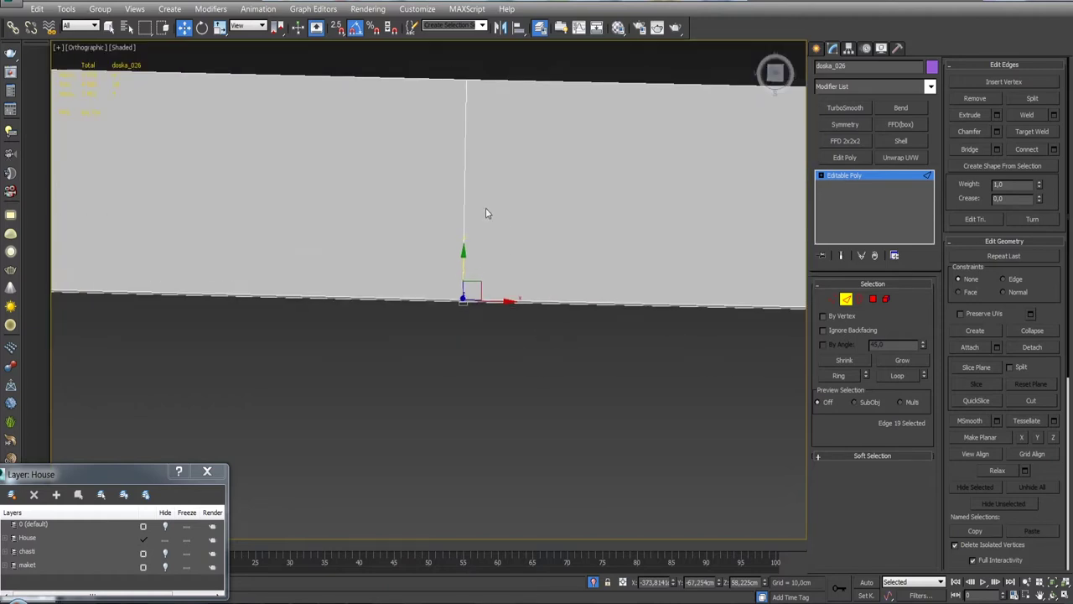
{"action": "left_click", "coordinate": [997, 131]}
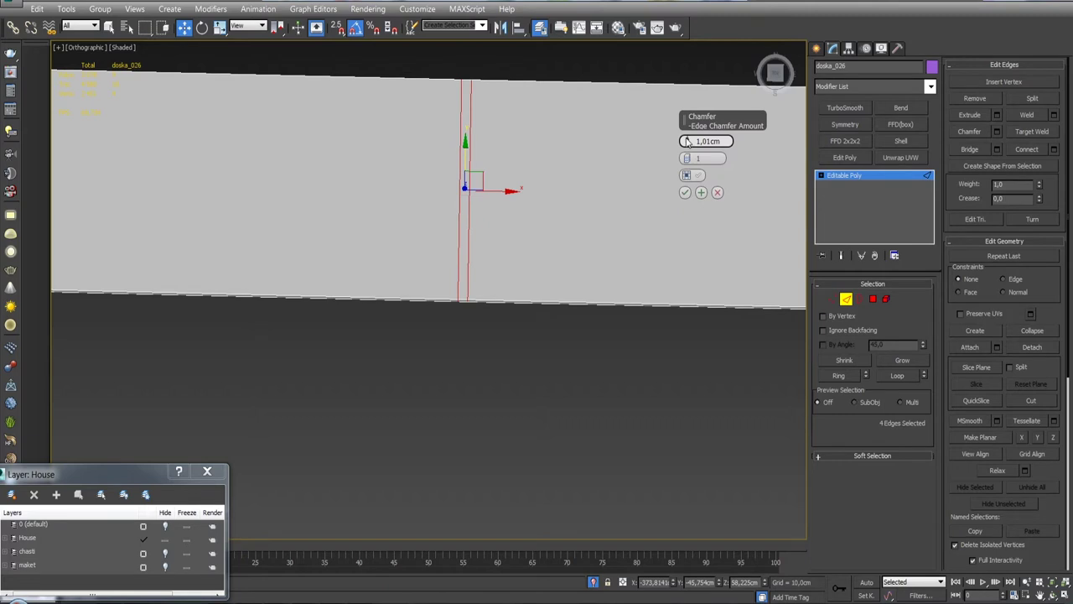
{"action": "left_click_drag", "start_coordinate": [687, 158], "coordinate": [685, 121]}
{"action": "left_click", "coordinate": [687, 156]}
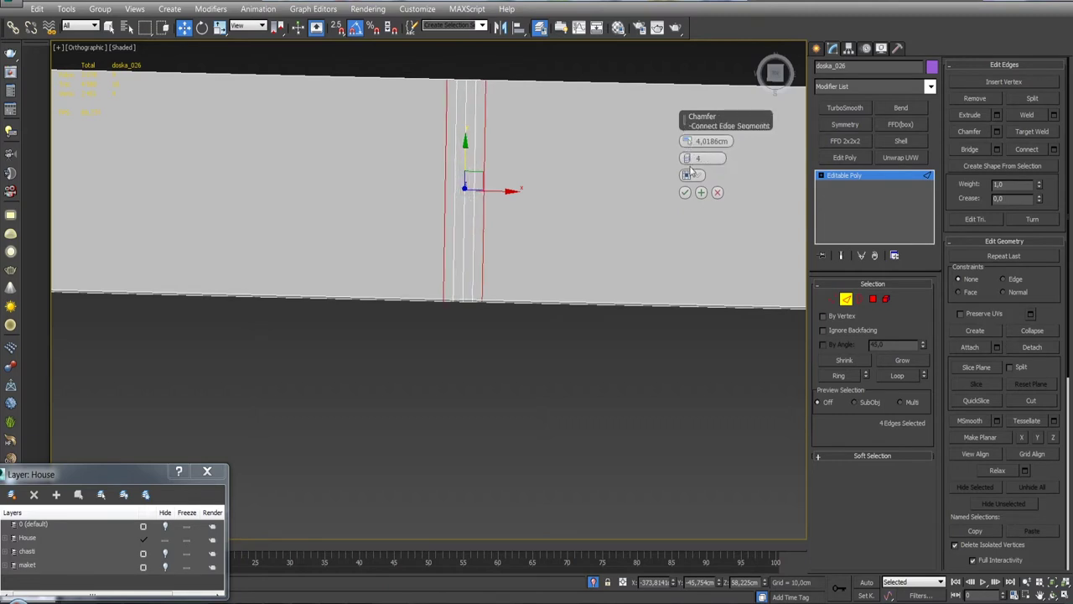
{"action": "left_click", "coordinate": [685, 192]}
Pull the crack vertices into a notch with a raised peak.
{"action": "scroll", "coordinate": [519, 302], "scroll_direction": "up", "scroll_amount": 3}
{"action": "scroll", "coordinate": [519, 302], "scroll_direction": "down", "scroll_amount": 1}
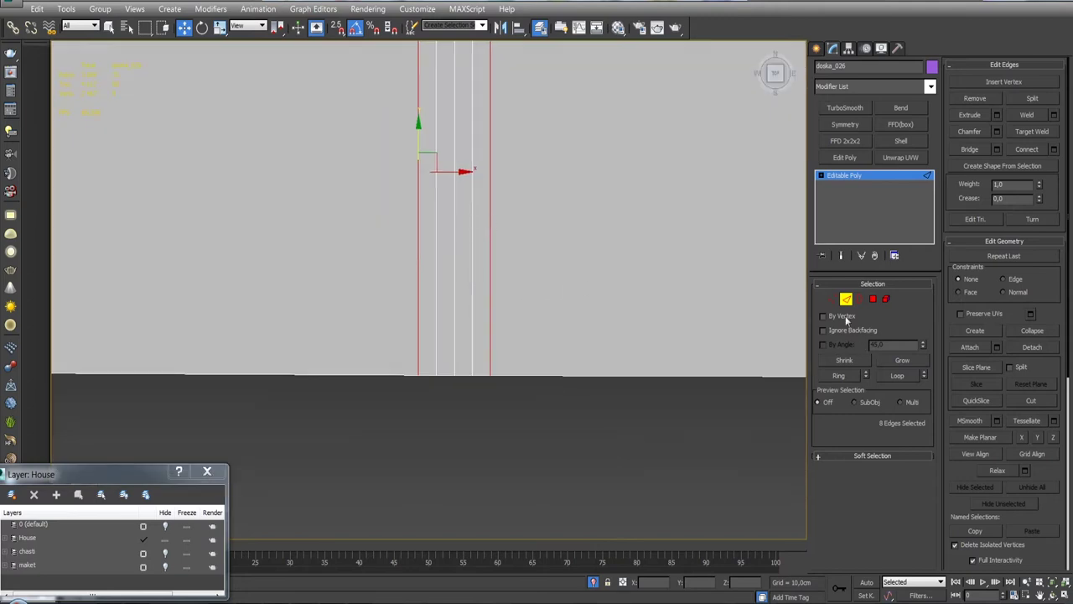
{"action": "left_click", "coordinate": [833, 299]}
{"action": "scroll", "coordinate": [460, 345], "scroll_direction": "up", "scroll_amount": 2}
{"action": "left_click_drag", "start_coordinate": [436, 399], "coordinate": [437, 402]}
{"action": "left_click_drag", "start_coordinate": [427, 394], "coordinate": [420, 362]}
{"action": "left_click", "coordinate": [456, 392]}
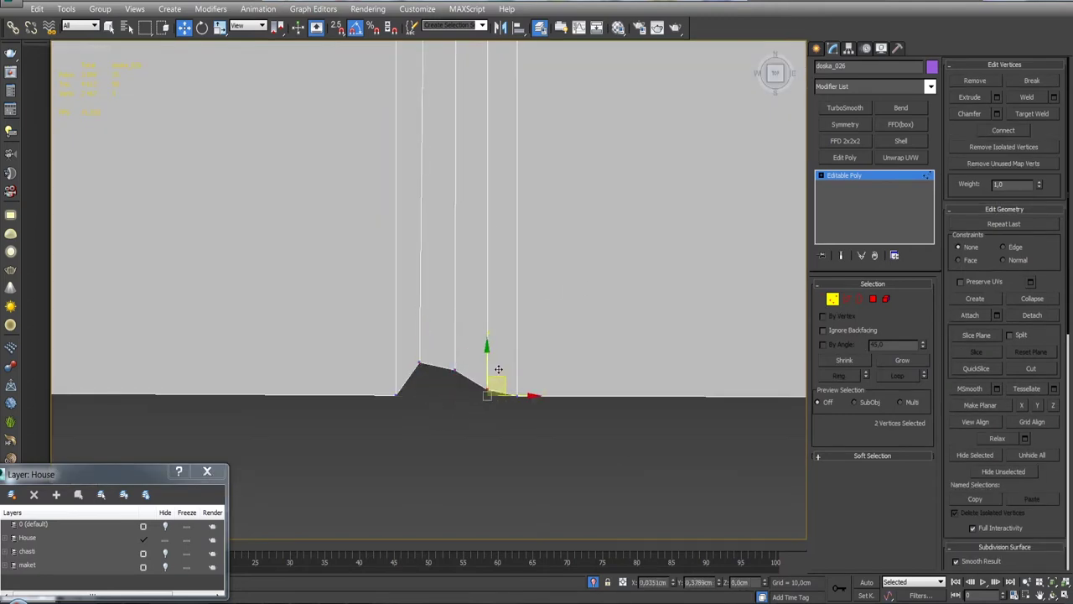
{"action": "left_click_drag", "start_coordinate": [411, 353], "coordinate": [459, 375]}
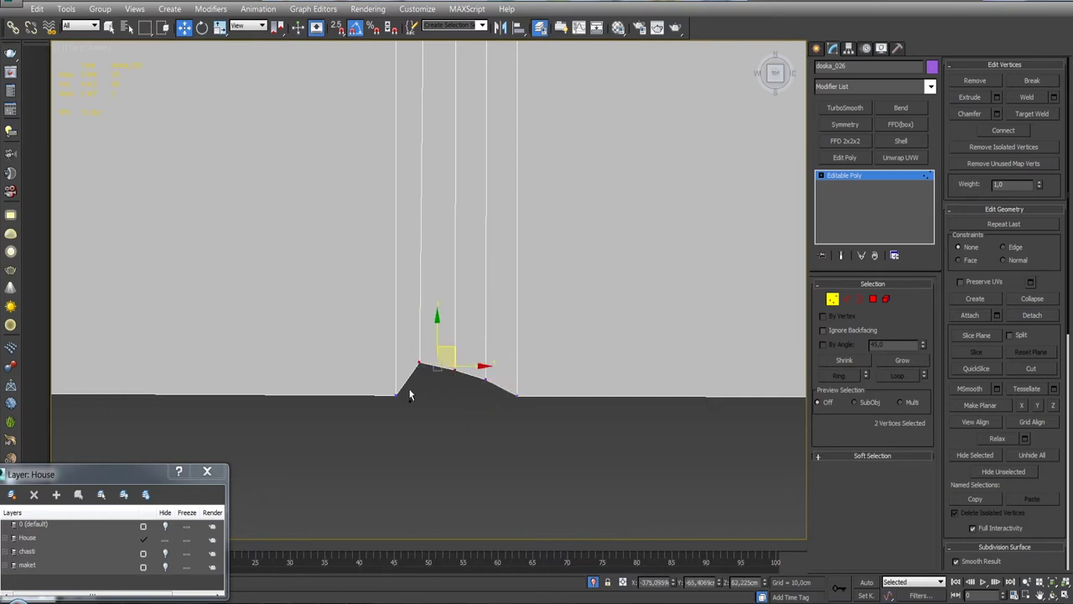
{"action": "left_click", "coordinate": [517, 399], "text": "ctrl"}
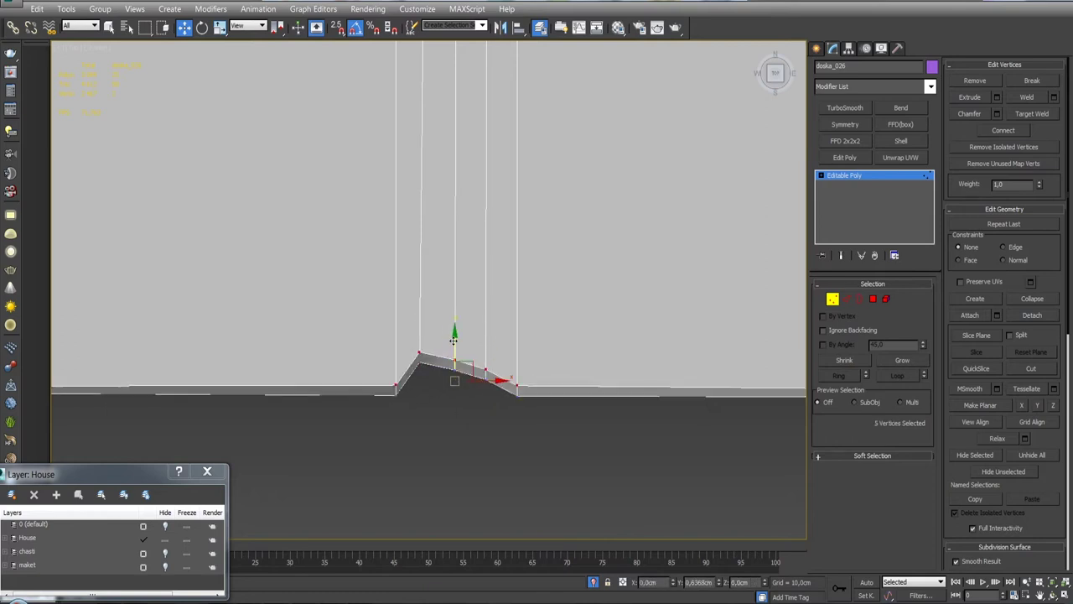
{"action": "mouse_move", "coordinate": [453, 351]}
{"action": "middle_mouse_down", "text": "alt"}
{"action": "mouse_move", "coordinate": [503, 318]}
{"action": "mouse_move", "coordinate": [494, 286]}
{"action": "middle_mouse_up", "text": "alt"}
Target Weld the stray crack vertex onto its neighbour, then step back to a wider view.
{"action": "left_click", "coordinate": [1038, 116]}
{"action": "left_click_drag", "start_coordinate": [448, 292], "coordinate": [462, 295]}
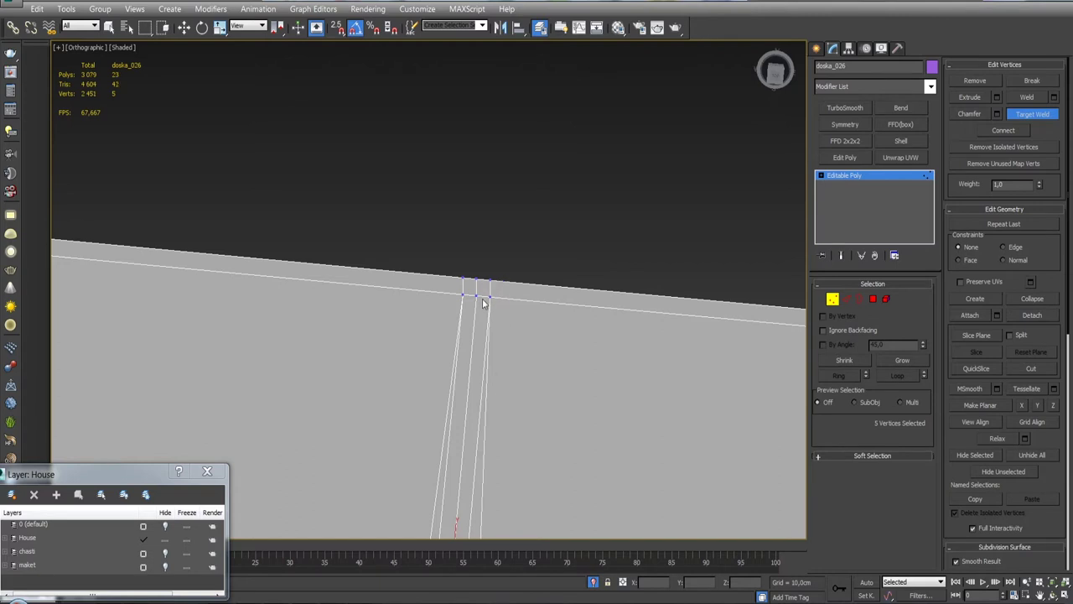
{"action": "key", "text": "w"}
{"action": "key", "text": "shift+z"}
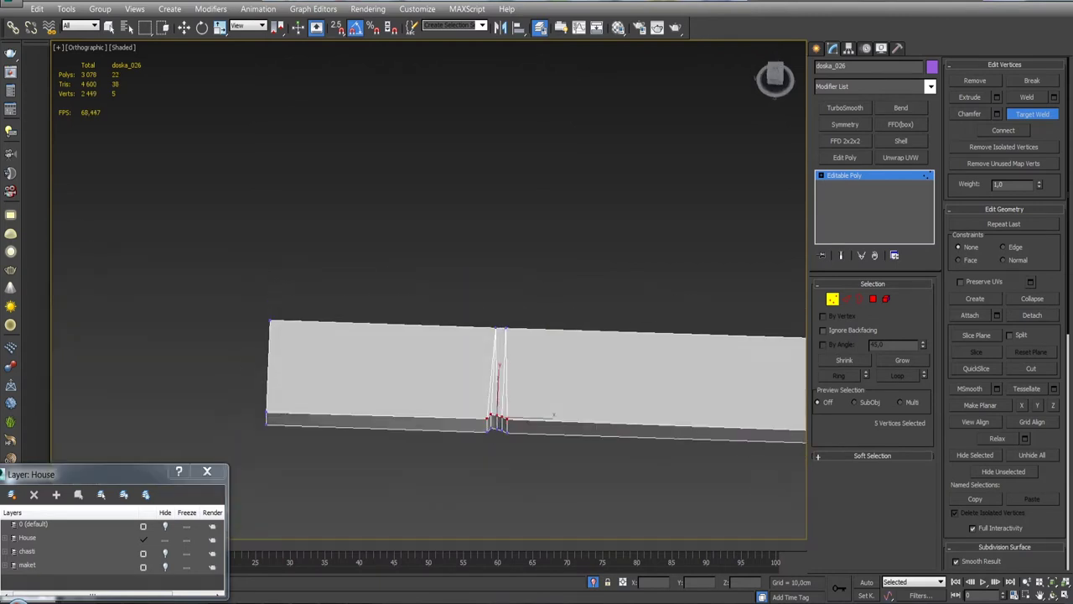
{"action": "key", "text": "shift+z"}
{"action": "key", "text": "shift+z"}
{"action": "key", "text": "shift+z"}
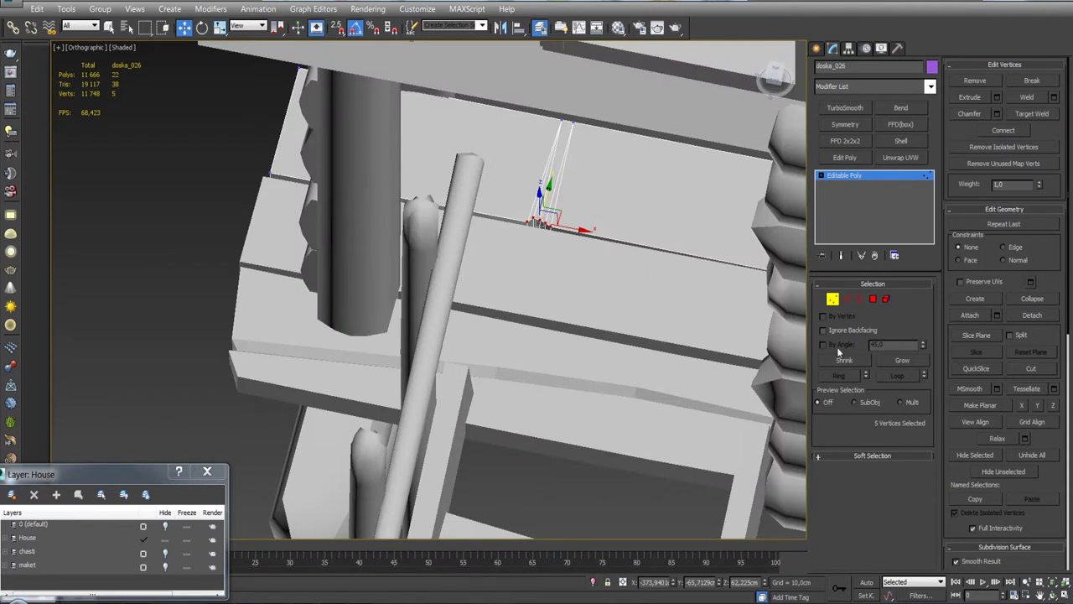
Connect a new crosswise edge across the selected edges of plank doska_024.
{"action": "left_click", "coordinate": [600, 480]}
{"action": "left_click", "coordinate": [584, 383]}
{"action": "key", "text": "shift+z"}
{"action": "key", "text": "shift+z"}
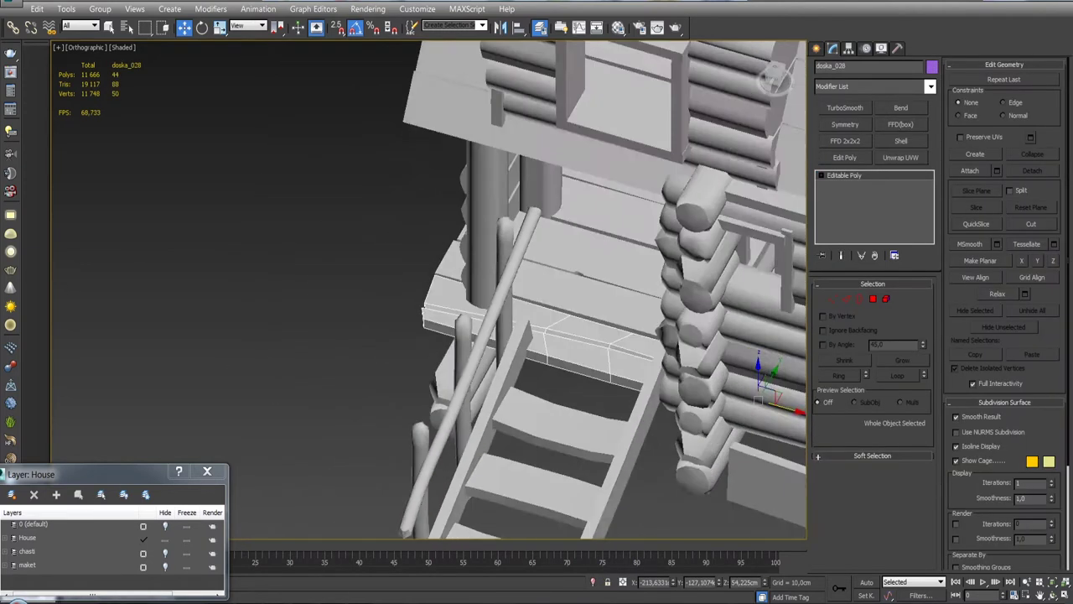
{"action": "key", "text": "shift+z"}
{"action": "key", "text": "shift+z"}
{"action": "left_click", "coordinate": [291, 294]}
{"action": "key", "text": "shift+z"}
{"action": "key", "text": "shift+z"}
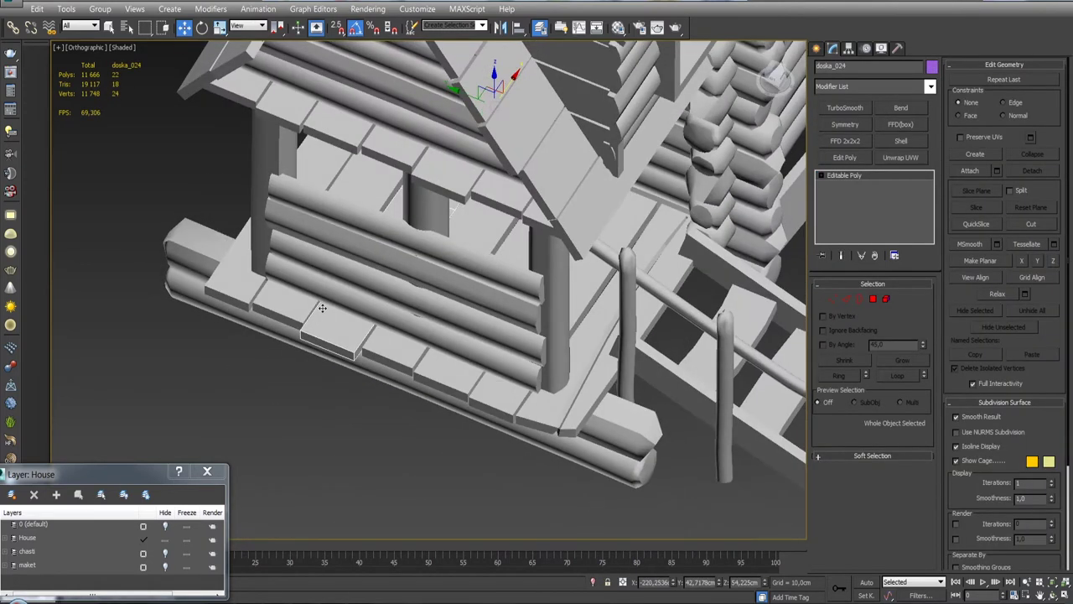
{"action": "key", "text": "2"}
{"action": "left_click", "coordinate": [326, 339]}
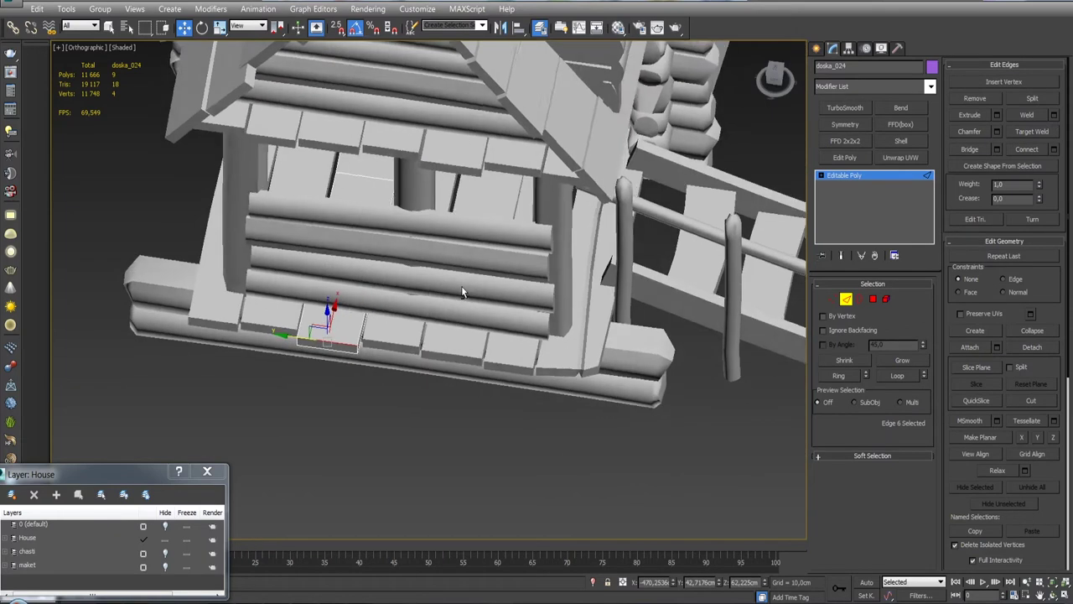
{"action": "middle_click_drag", "start_coordinate": [326, 340], "coordinate": [419, 228], "text": "alt"}
{"action": "left_click", "coordinate": [1054, 151]}
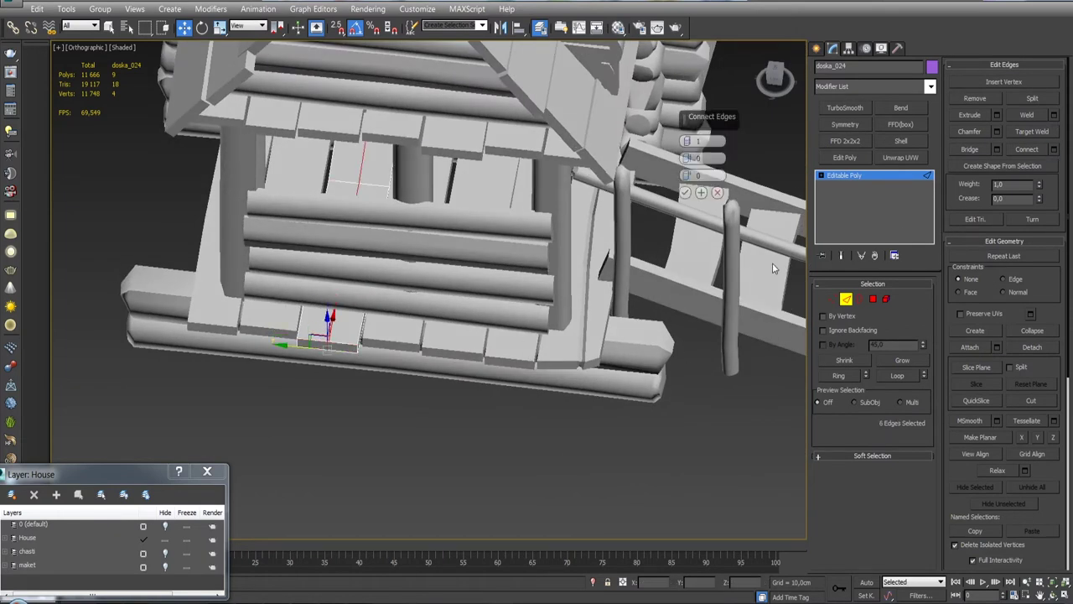
{"action": "key", "text": "2"}
Isolate plank doska_026 and scale its crack's lower vertices apart in X.
{"action": "middle_click_drag", "start_coordinate": [470, 277], "coordinate": [403, 261], "text": "alt"}
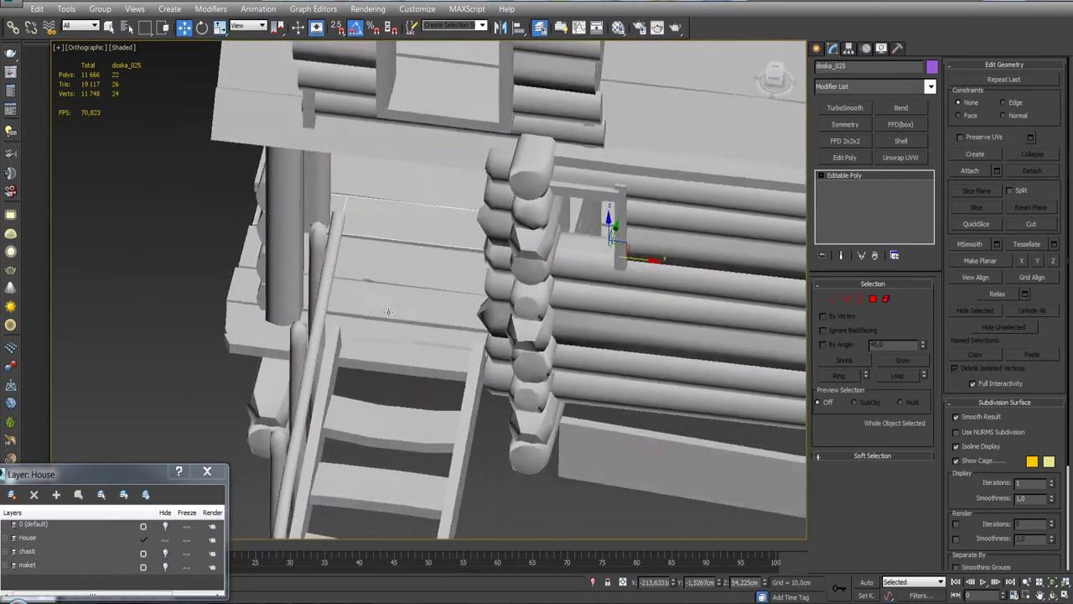
{"action": "left_click", "coordinate": [402, 261]}
{"action": "key", "text": "z"}
{"action": "left_click", "coordinate": [595, 581]}
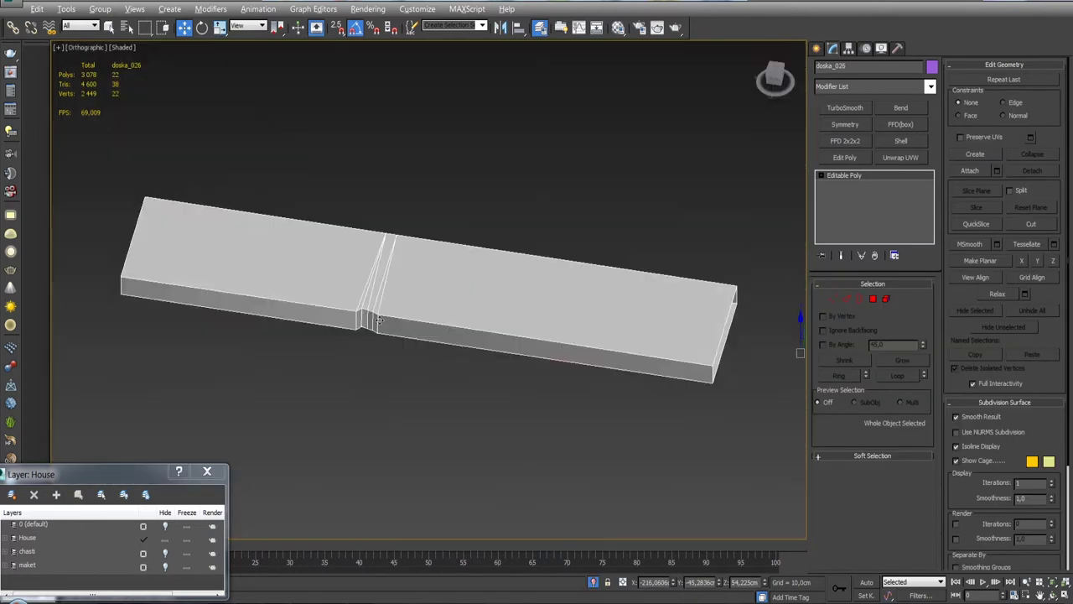
{"action": "left_click", "coordinate": [833, 299]}
{"action": "key", "text": "r"}
{"action": "mouse_move", "coordinate": [433, 329]}
{"action": "left_mouse_down"}
{"action": "mouse_move", "coordinate": [455, 342]}
{"action": "mouse_move", "coordinate": [277, 294]}
{"action": "left_mouse_up"}
Reselect the vertices at doska_026's left end, then leave vertex editing.
{"action": "key", "text": "w"}
{"action": "middle_click_drag", "start_coordinate": [369, 304], "coordinate": [356, 317], "text": "alt"}
{"action": "scroll", "coordinate": [393, 295], "scroll_direction": "down", "scroll_amount": 3}
{"action": "left_click_drag", "start_coordinate": [260, 339], "coordinate": [322, 322]}
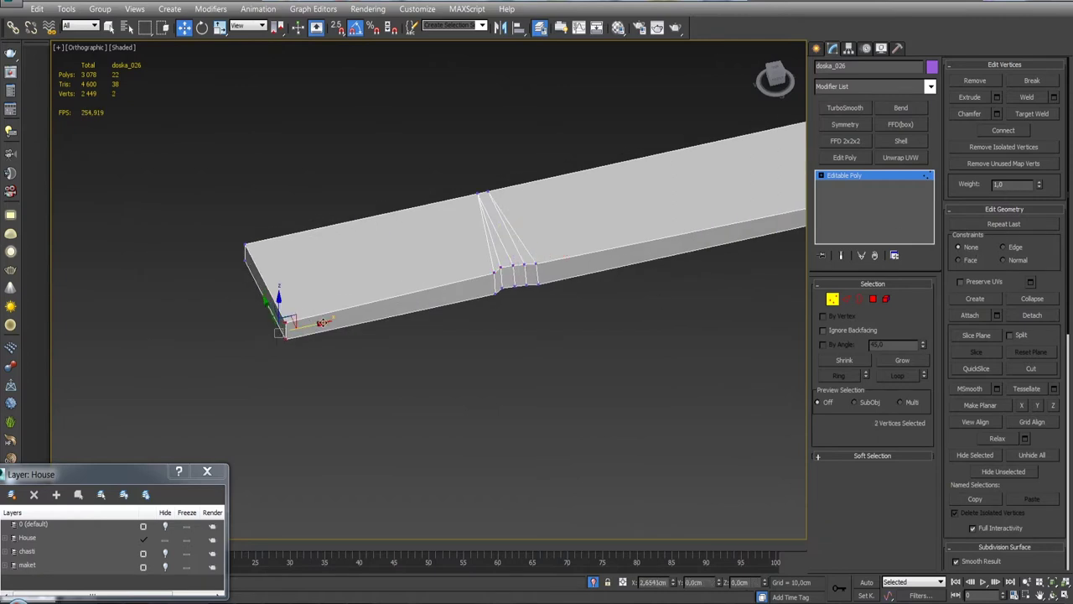
{"action": "left_click_drag", "start_coordinate": [226, 230], "coordinate": [293, 343]}
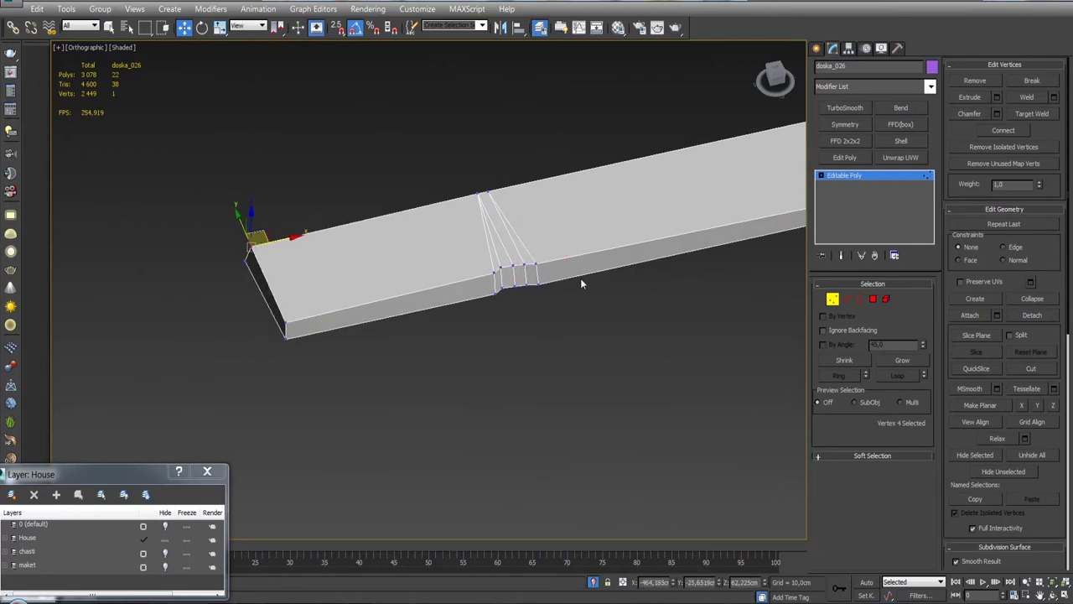
{"action": "scroll", "coordinate": [580, 277], "scroll_direction": "down", "scroll_amount": 4}
{"action": "left_click", "coordinate": [832, 299]}
End isolation and add an Unwrap UVW modifier to plank doska_026.
{"action": "left_click", "coordinate": [593, 581]}
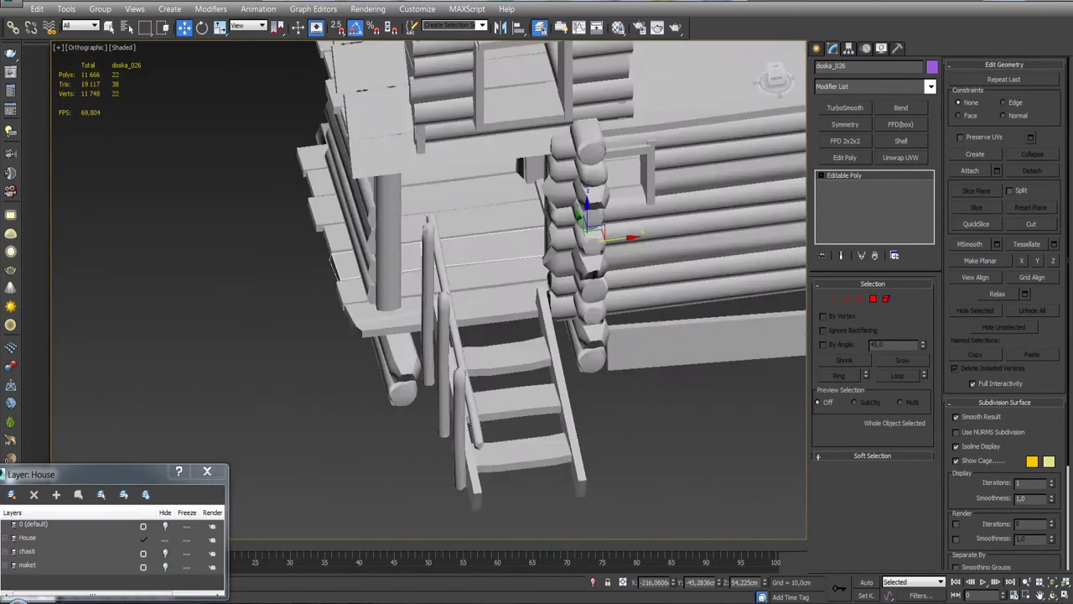
{"action": "left_click", "coordinate": [399, 326]}
{"action": "middle_click_drag", "start_coordinate": [399, 326], "coordinate": [345, 383], "text": "alt"}
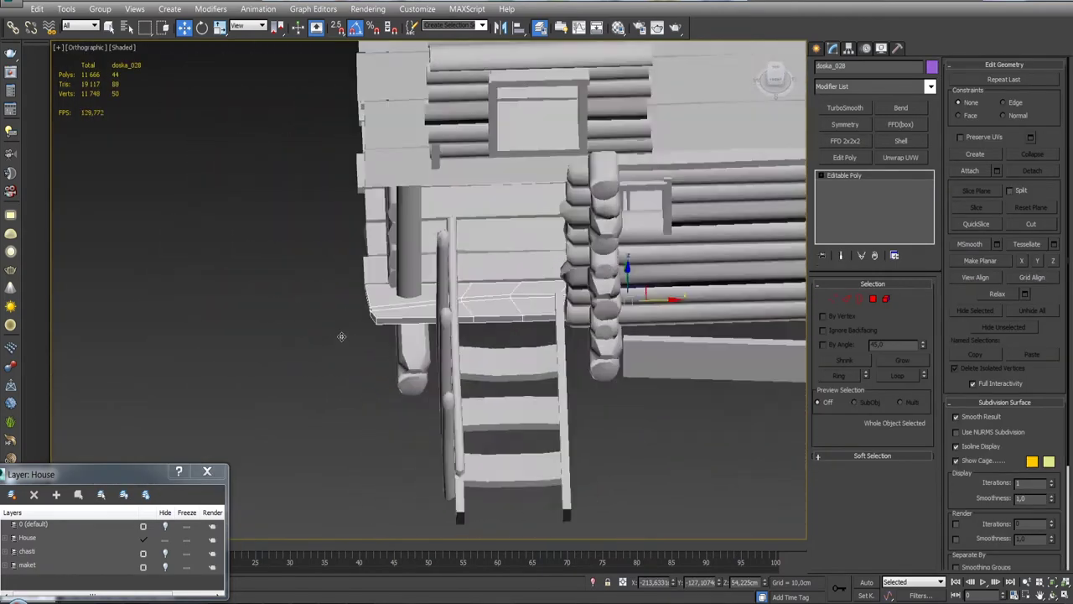
{"action": "middle_click_drag", "start_coordinate": [340, 381], "coordinate": [342, 343], "text": "alt"}
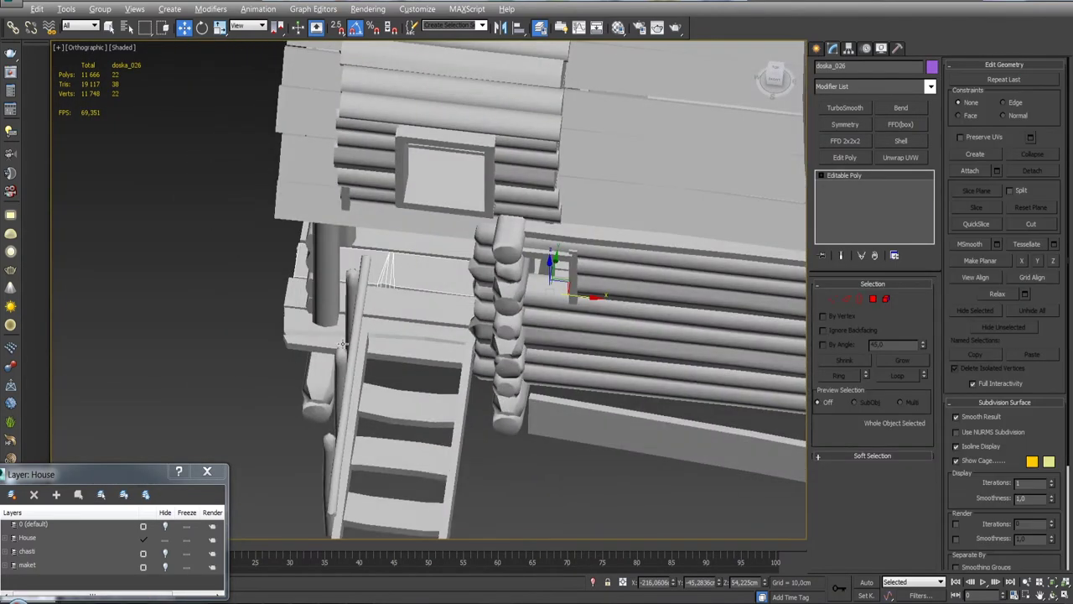
{"action": "left_click", "coordinate": [901, 157]}
Relax doska_026's UV island by polygon angles in the UV editor.
{"action": "left_click", "coordinate": [872, 447]}
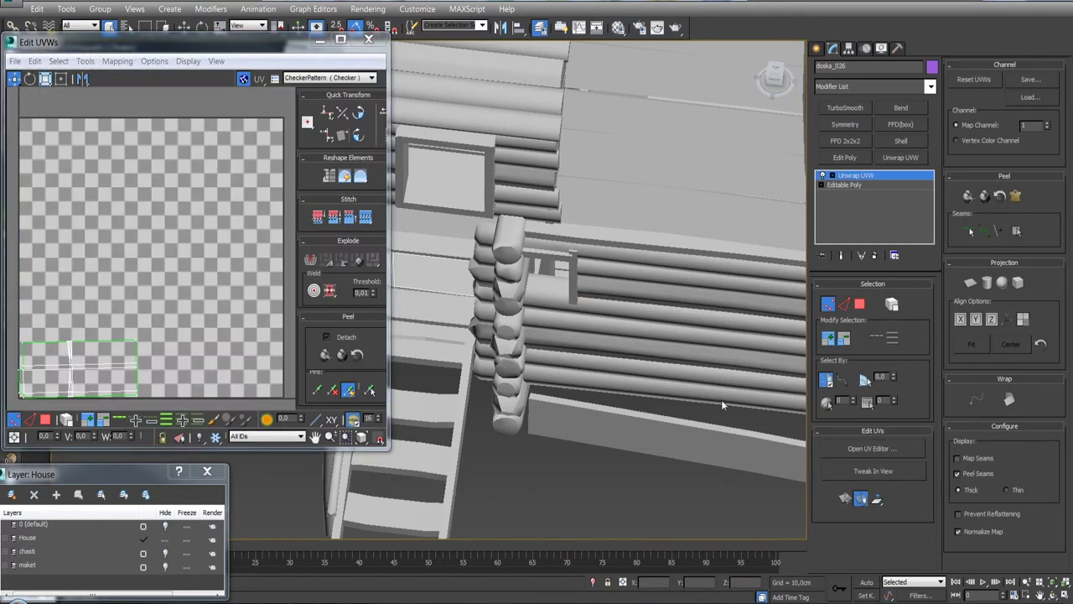
{"action": "left_click_drag", "start_coordinate": [384, 449], "coordinate": [443, 496]}
{"action": "left_click_drag", "start_coordinate": [234, 336], "coordinate": [25, 441]}
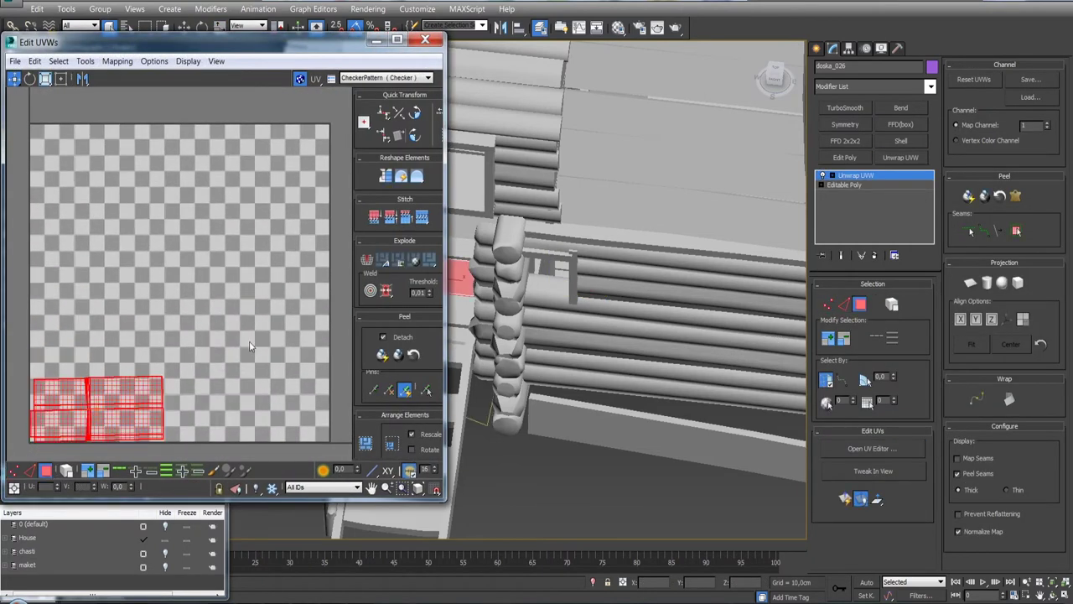
{"action": "right_click", "coordinate": [119, 380]}
{"action": "left_click", "coordinate": [18, 472]}
{"action": "left_click", "coordinate": [72, 102]}
{"action": "left_click", "coordinate": [50, 124]}
{"action": "left_click", "coordinate": [163, 165]}
{"action": "left_click", "coordinate": [164, 165]}
Collapse the unwrap into the plank's Editable Poly and select plank doska_024.
{"action": "right_click", "coordinate": [871, 175]}
{"action": "left_click", "coordinate": [899, 288]}
{"action": "scroll", "coordinate": [560, 361], "scroll_direction": "down", "scroll_amount": 3}
{"action": "middle_click_drag", "start_coordinate": [560, 361], "coordinate": [298, 311], "text": "alt"}
{"action": "left_click", "coordinate": [301, 307]}
{"action": "left_click", "coordinate": [298, 311]}
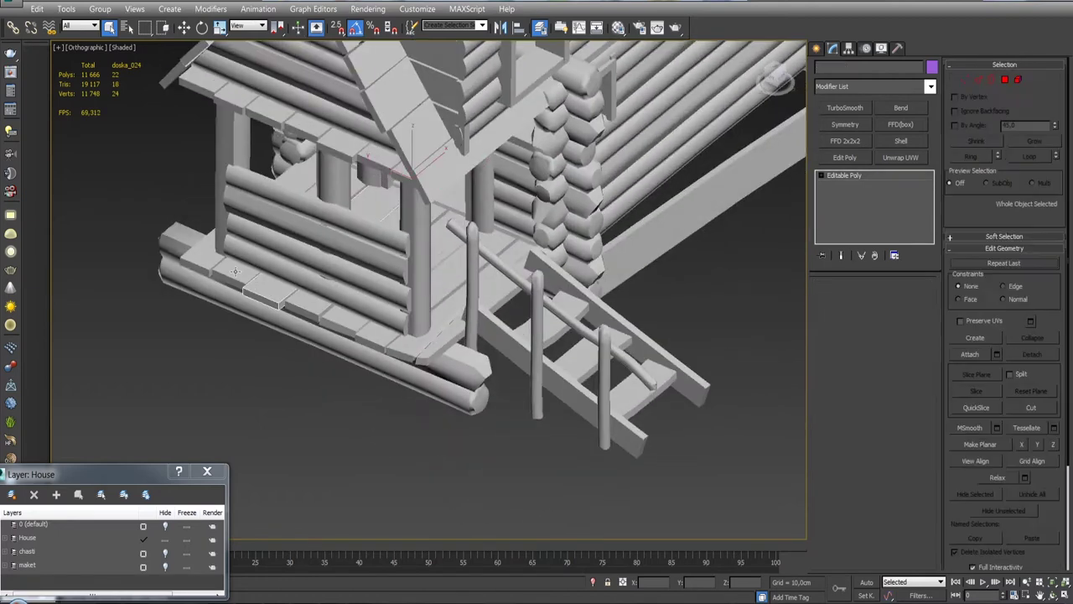
Isolate doska_024 and connect a new lengthwise edge down its middle.
{"action": "key", "text": "2"}
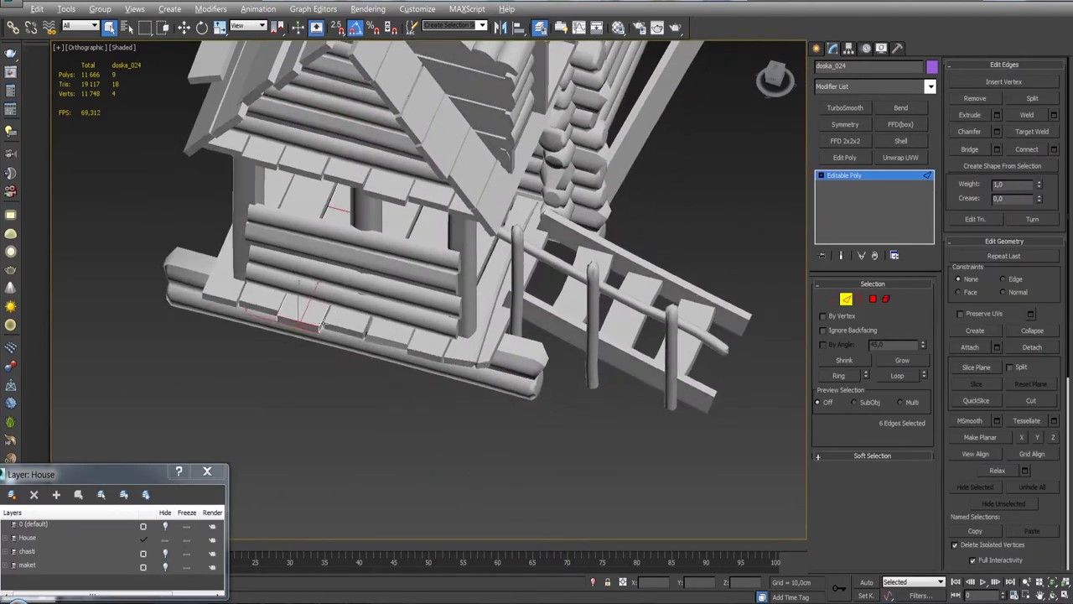
{"action": "middle_click_drag", "start_coordinate": [327, 311], "coordinate": [649, 498], "text": "alt"}
{"action": "left_click", "coordinate": [592, 580]}
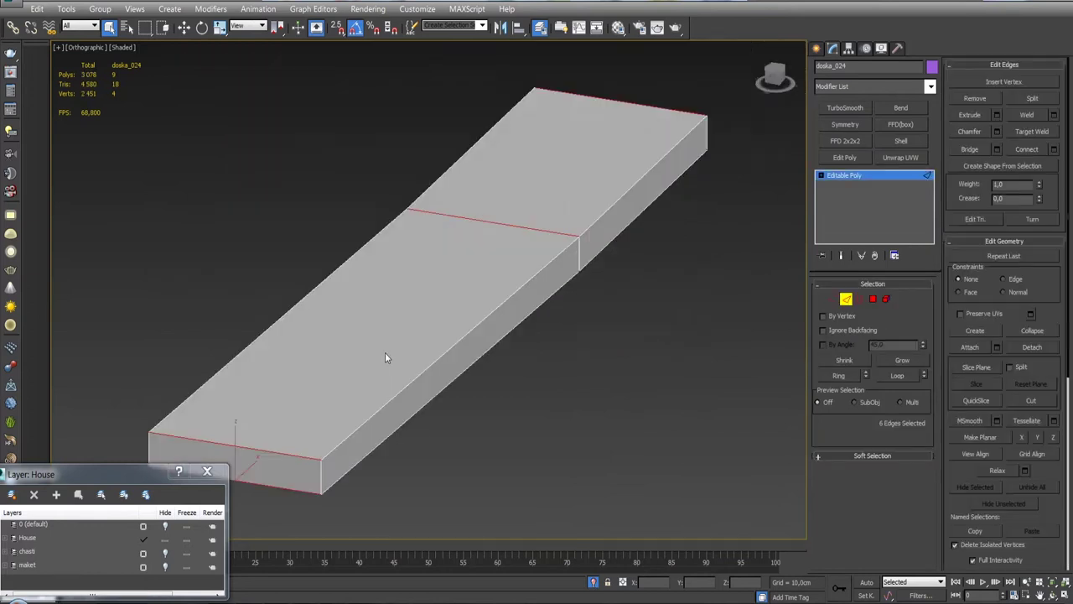
{"action": "left_click", "coordinate": [1054, 148]}
{"action": "left_click", "coordinate": [684, 192]}
{"action": "mouse_move", "coordinate": [684, 192]}
{"action": "middle_mouse_down", "text": "alt"}
{"action": "mouse_move", "coordinate": [764, 347]}
{"action": "mouse_move", "coordinate": [944, 157]}
{"action": "middle_mouse_up", "text": "alt"}
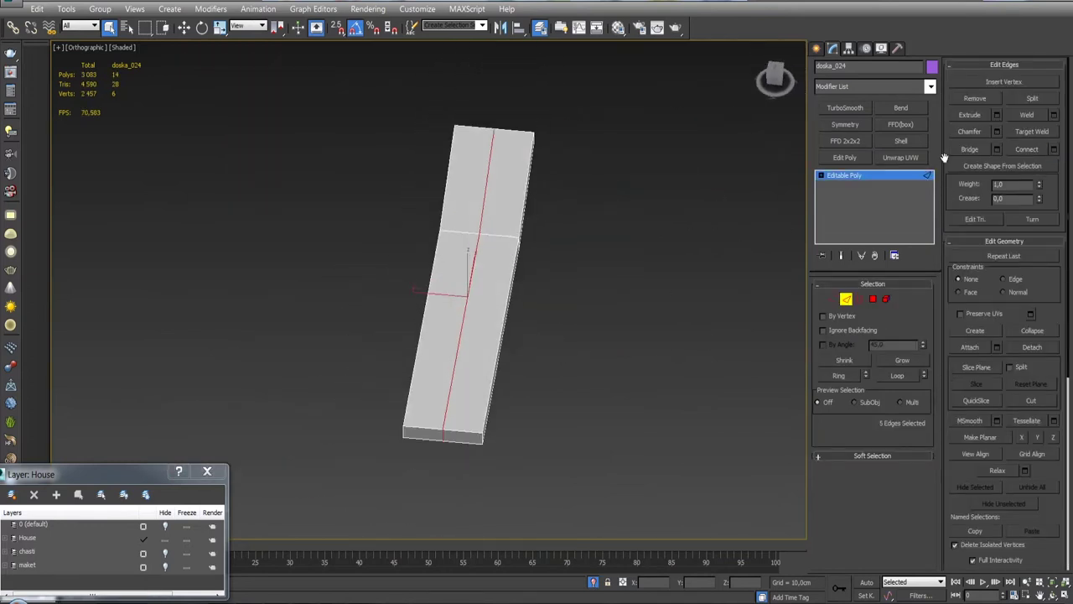
Extrude the lengthwise edge into a narrow groove about -2.86 cm deep.
{"action": "left_click", "coordinate": [997, 115]}
{"action": "scroll", "coordinate": [553, 295], "scroll_direction": "up", "scroll_amount": 3}
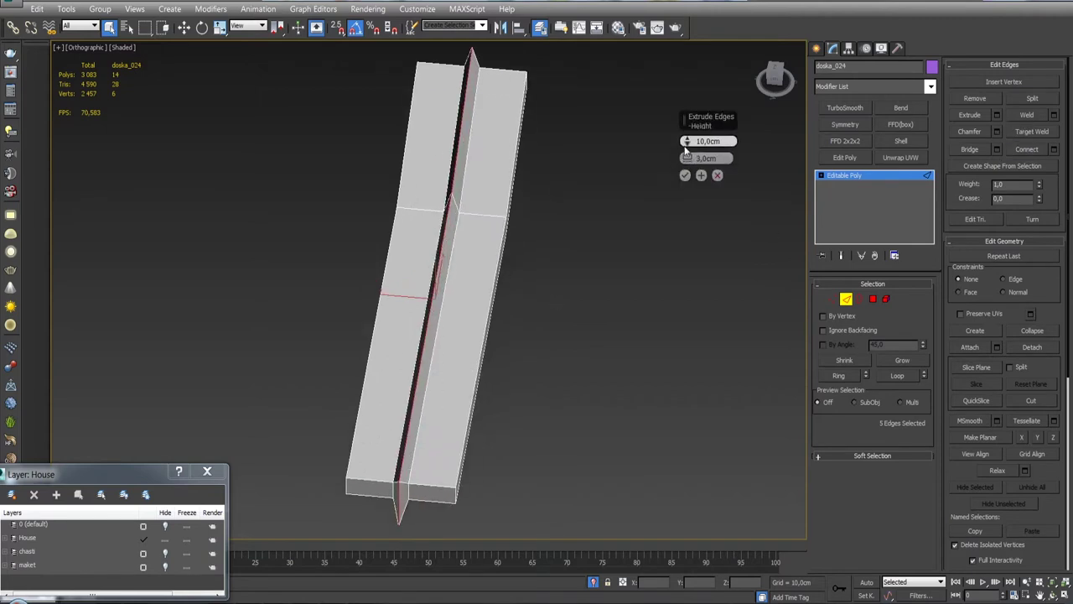
{"action": "left_click_drag", "start_coordinate": [681, 174], "coordinate": [688, 168]}
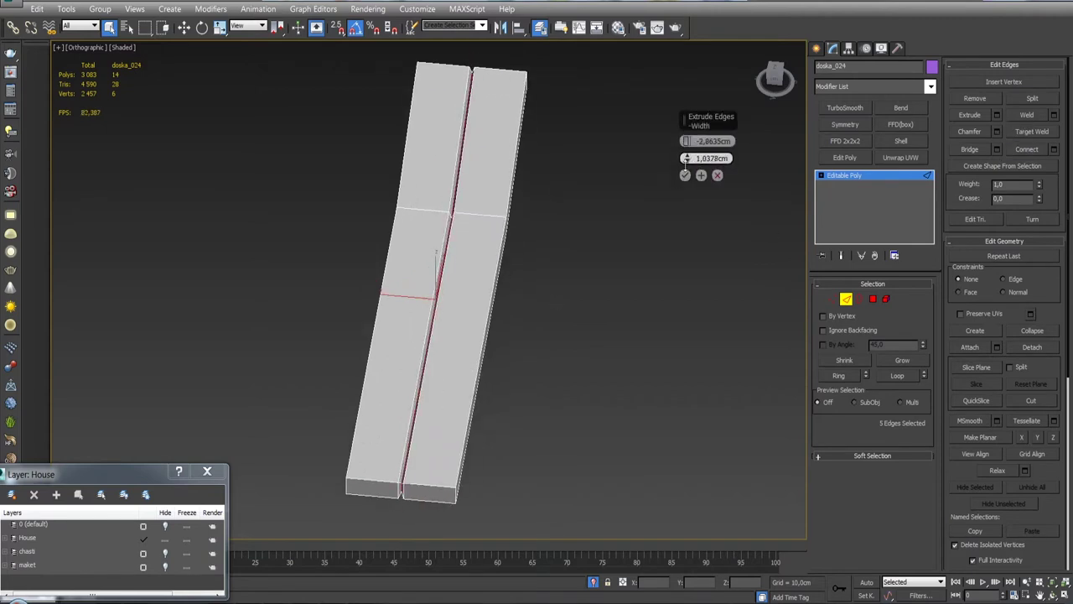
{"action": "left_click", "coordinate": [685, 175]}
{"action": "middle_click_drag", "start_coordinate": [599, 331], "coordinate": [631, 243], "text": "alt"}
Pinch the groove's bottom vertices into a V and shift the middle row to bend the board.
{"action": "key", "text": "1"}
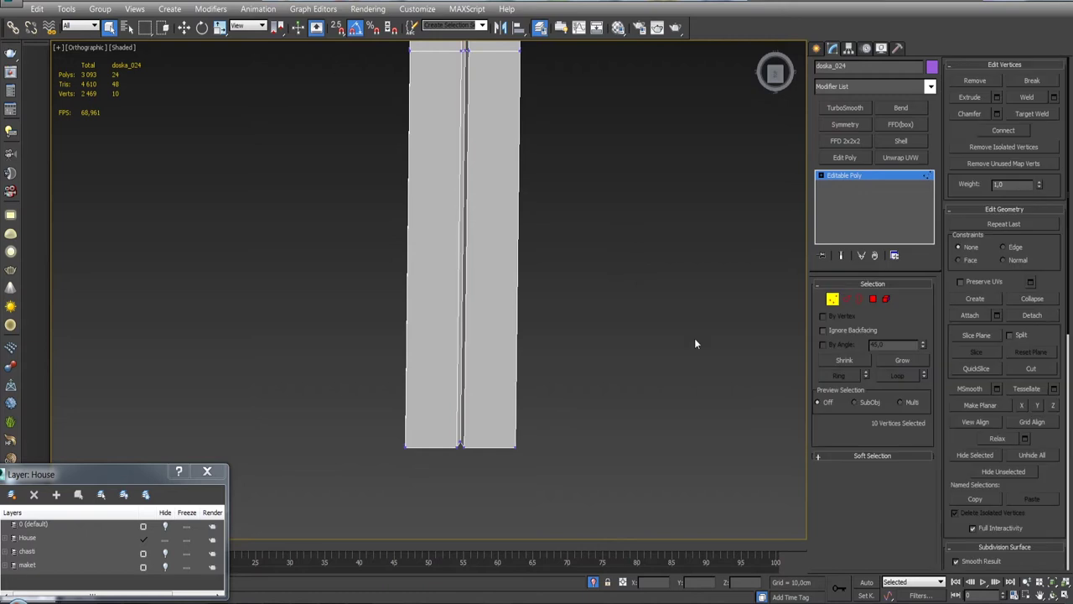
{"action": "key", "text": "w"}
{"action": "left_click_drag", "start_coordinate": [448, 431], "coordinate": [442, 423]}
{"action": "key", "text": "r"}
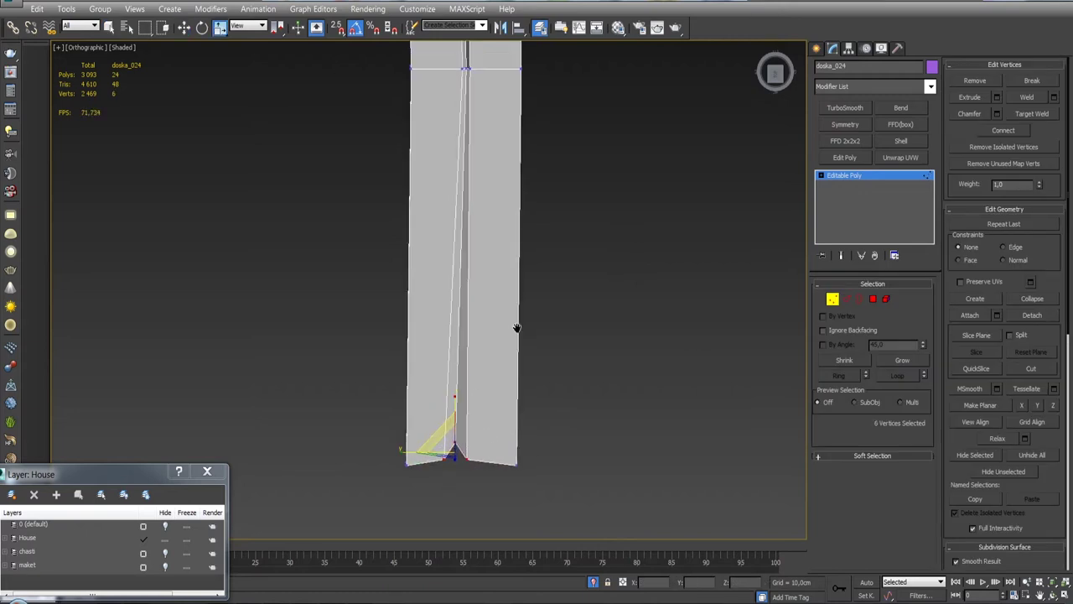
{"action": "middle_click_drag", "start_coordinate": [515, 328], "coordinate": [523, 428]}
{"action": "left_click_drag", "start_coordinate": [449, 210], "coordinate": [493, 250]}
{"action": "key", "text": "t"}
{"action": "key", "text": "w"}
{"action": "key", "text": "z"}
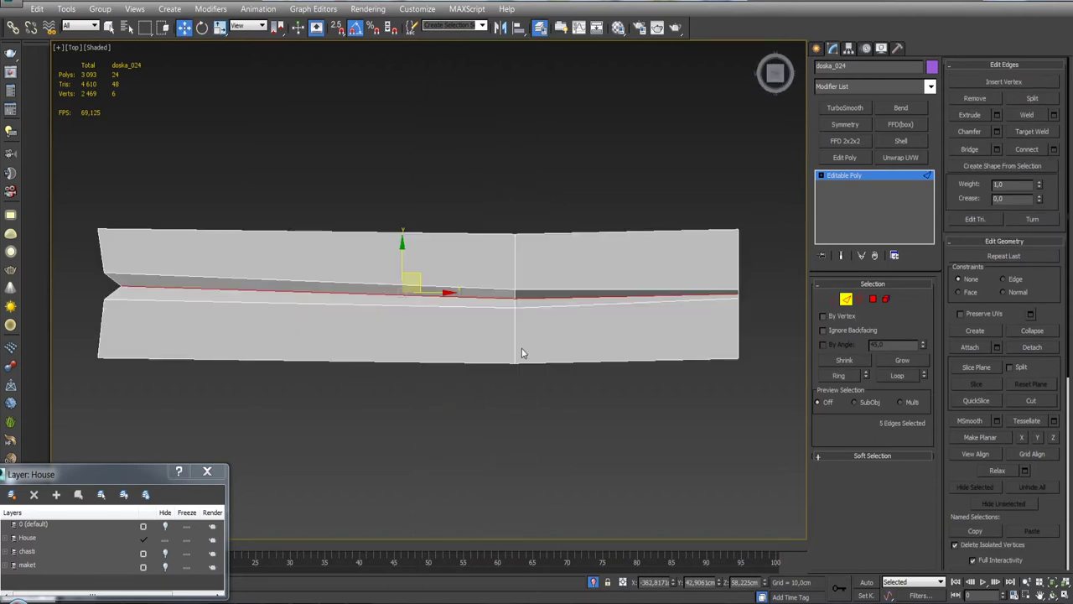
{"action": "left_click_drag", "start_coordinate": [534, 278], "coordinate": [517, 300]}
{"action": "left_click_drag", "start_coordinate": [767, 272], "coordinate": [734, 312]}
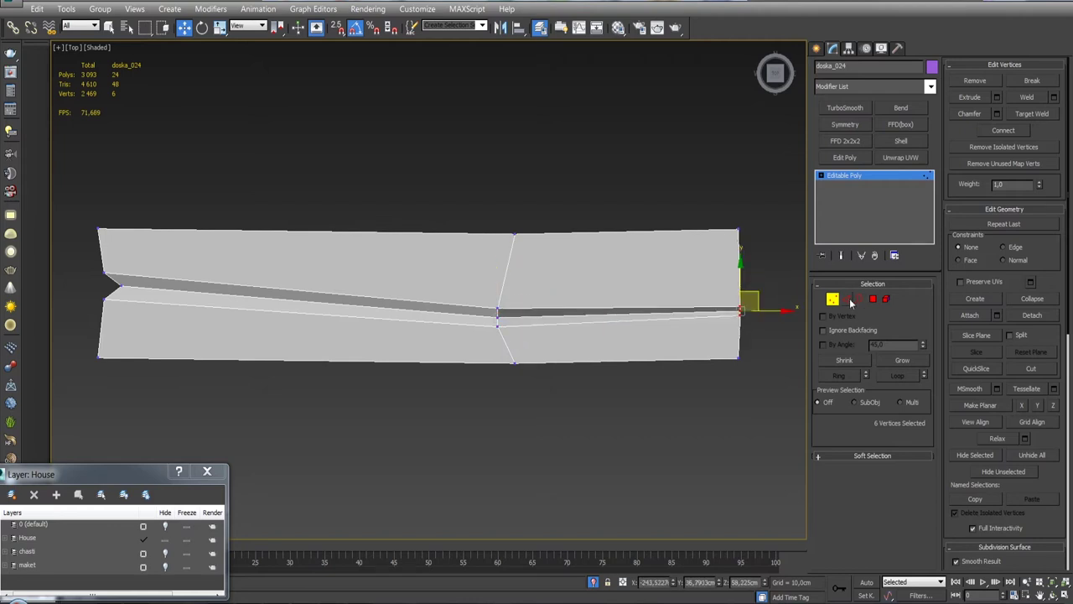
Connect a cross edge through the long edges and move its middle vertices to kink the crack.
{"action": "key", "text": "2"}
{"action": "left_click_drag", "start_coordinate": [273, 187], "coordinate": [307, 439]}
{"action": "left_click", "coordinate": [1054, 149]}
{"action": "left_click", "coordinate": [685, 192]}
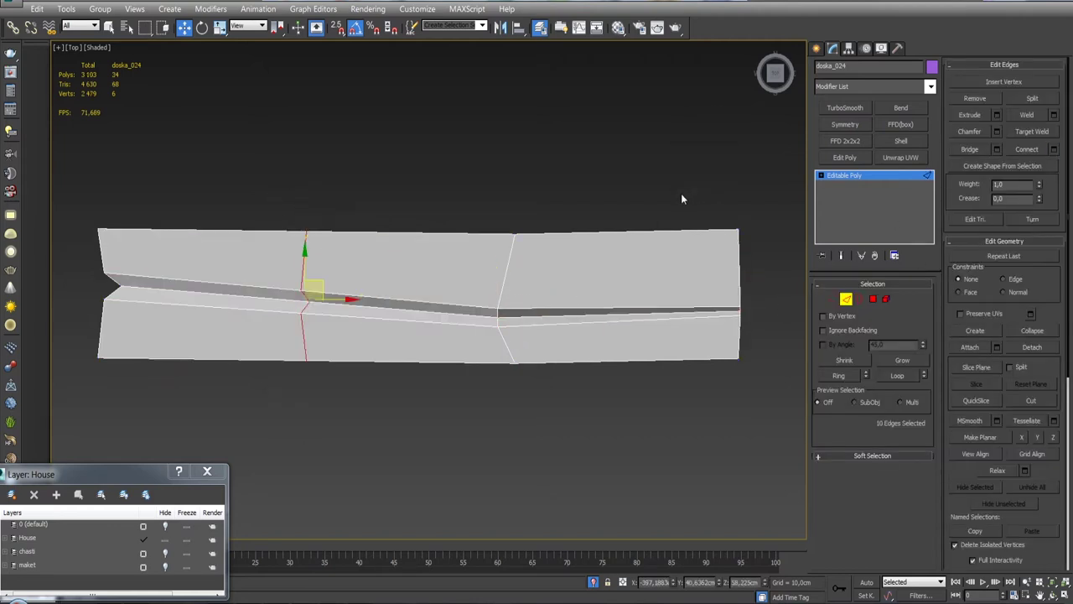
{"action": "key", "text": "1"}
{"action": "mouse_move", "coordinate": [286, 268]}
{"action": "left_mouse_down"}
{"action": "mouse_move", "coordinate": [319, 323]}
{"action": "mouse_move", "coordinate": [315, 277]}
{"action": "left_mouse_up"}
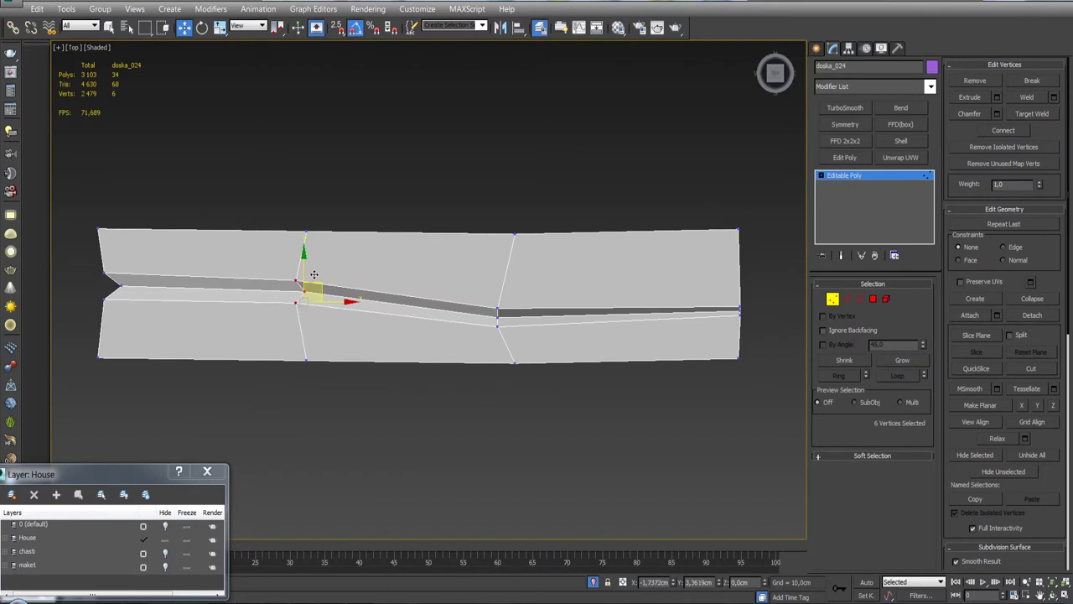
{"action": "middle_click_drag", "start_coordinate": [315, 277], "coordinate": [515, 306], "text": "alt"}
{"action": "key", "text": "1"}
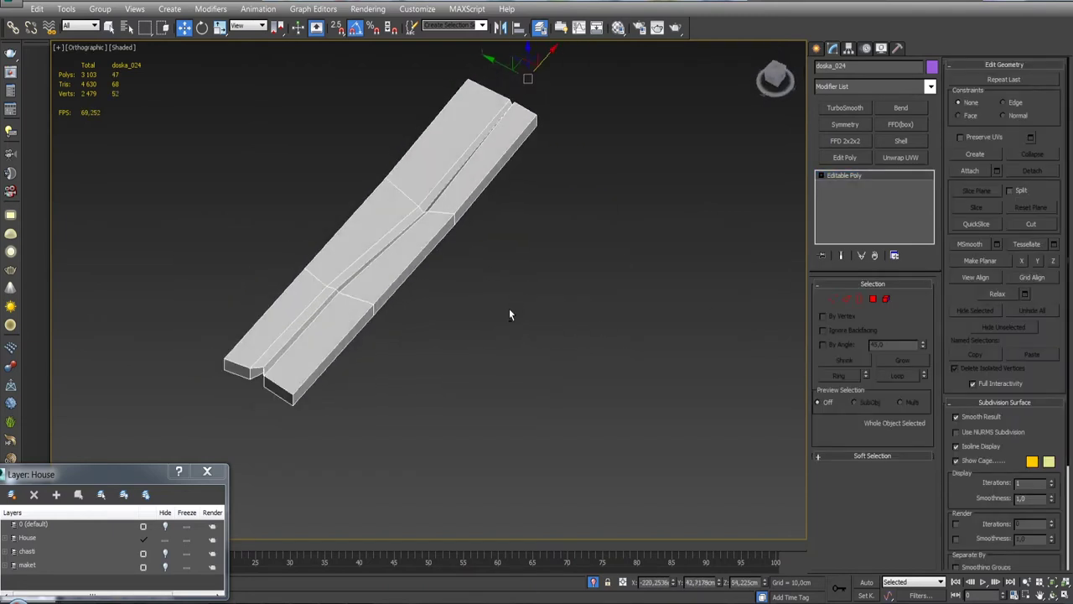
{"action": "scroll", "coordinate": [510, 311], "scroll_direction": "up", "scroll_amount": 5}
{"action": "left_click", "coordinate": [845, 299]}
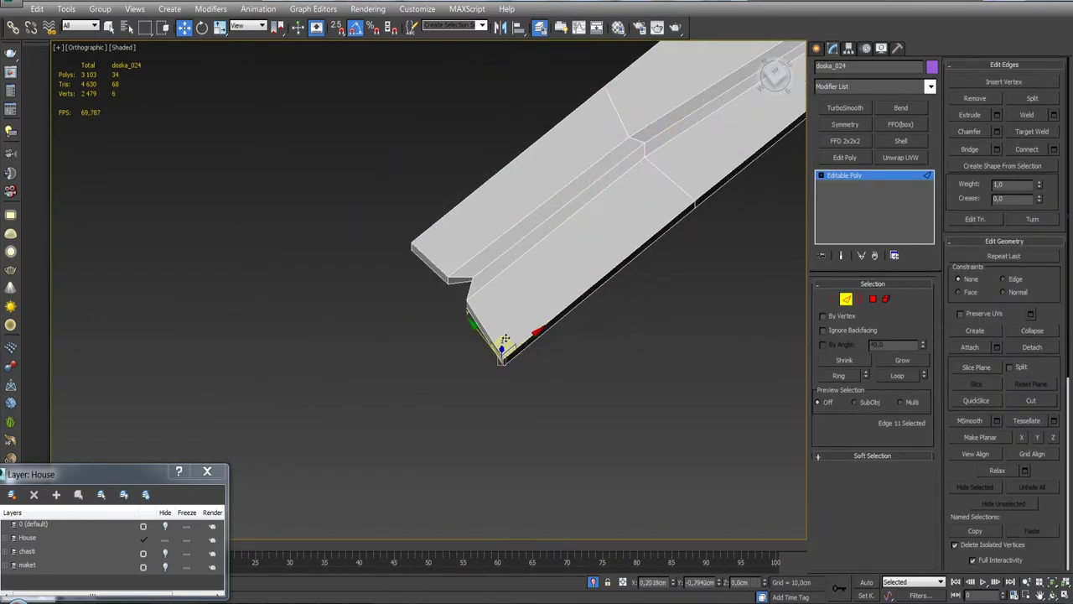
Exit isolation, orbit to an angled porch view, and select board doska_028.
{"action": "key", "text": "alt+q"}
{"action": "scroll", "coordinate": [441, 352], "scroll_direction": "down", "scroll_amount": 3}
{"action": "scroll", "coordinate": [440, 352], "scroll_direction": "up", "scroll_amount": 8}
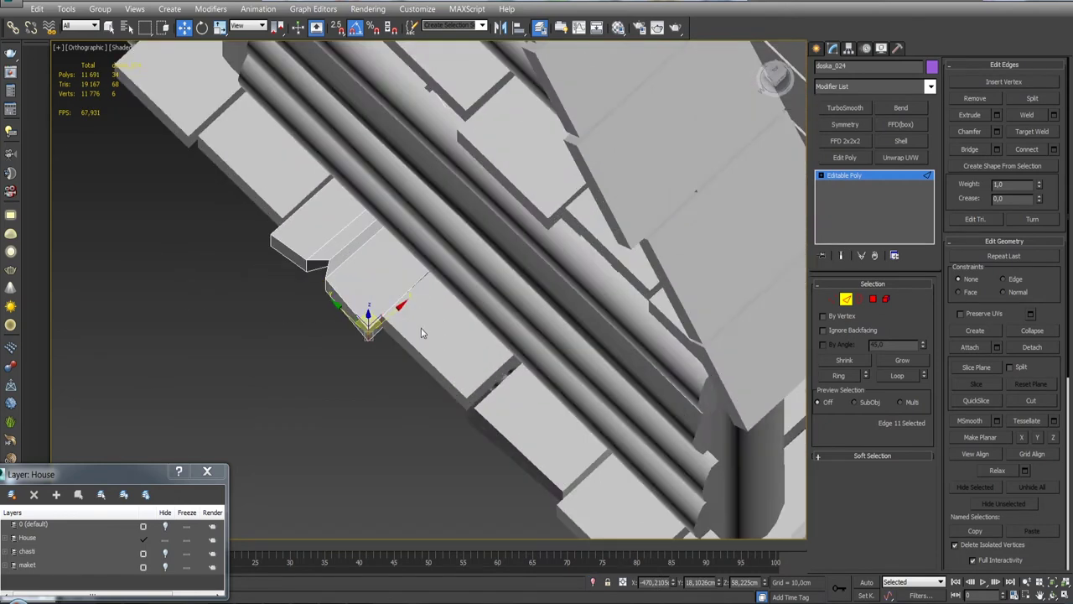
{"action": "scroll", "coordinate": [440, 352], "scroll_direction": "up", "scroll_amount": 3}
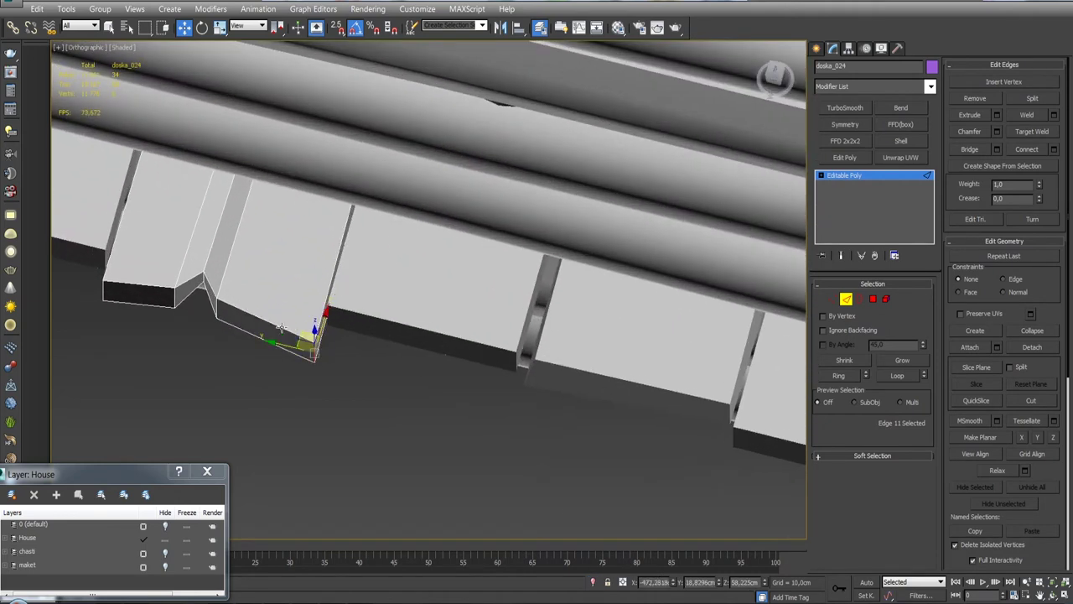
{"action": "scroll", "coordinate": [281, 327], "scroll_direction": "down", "scroll_amount": 6}
{"action": "scroll", "coordinate": [281, 327], "scroll_direction": "up", "scroll_amount": 2}
{"action": "key", "text": "l"}
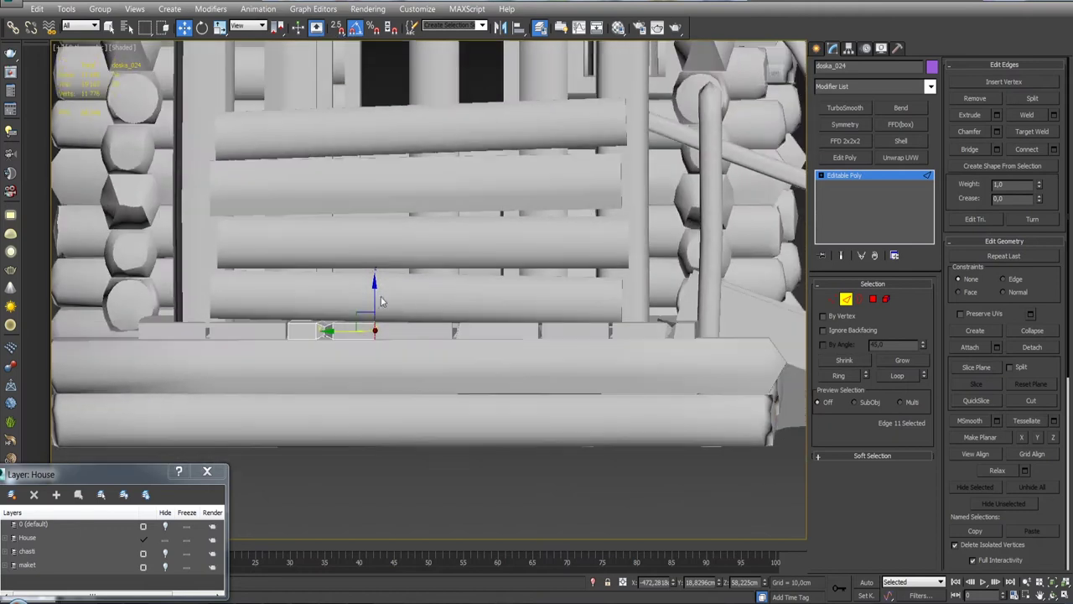
{"action": "middle_click_drag", "start_coordinate": [374, 300], "coordinate": [389, 397], "text": "alt"}
{"action": "key", "text": "2"}
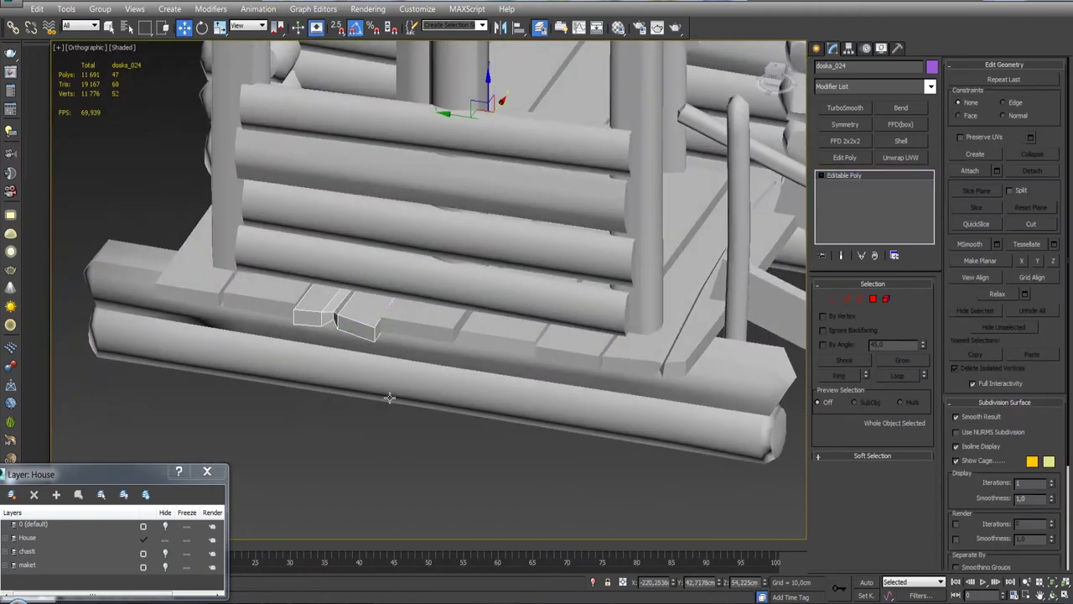
{"action": "left_click", "coordinate": [688, 344]}
Reset XForm on the selected board and collapse it to an Editable Poly.
{"action": "left_click", "coordinate": [897, 47]}
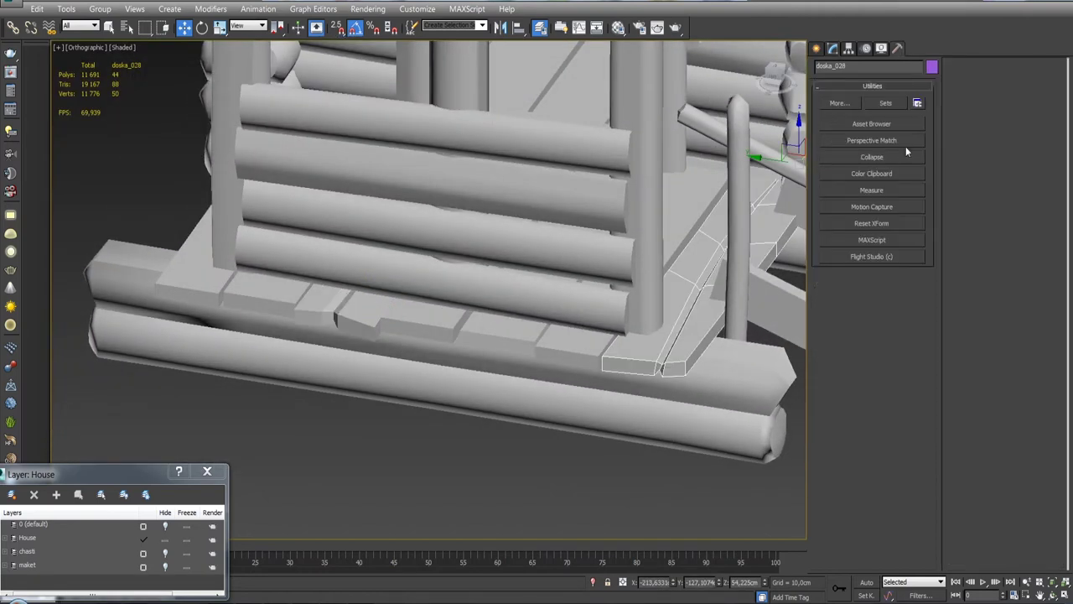
{"action": "left_click", "coordinate": [888, 223]}
{"action": "left_click", "coordinate": [833, 48]}
{"action": "right_click", "coordinate": [851, 175]}
{"action": "left_click", "coordinate": [872, 287]}
{"action": "mouse_move", "coordinate": [587, 293]}
{"action": "middle_mouse_down", "text": "alt"}
{"action": "mouse_move", "coordinate": [536, 319]}
{"action": "mouse_move", "coordinate": [637, 269]}
{"action": "middle_mouse_up", "text": "alt"}
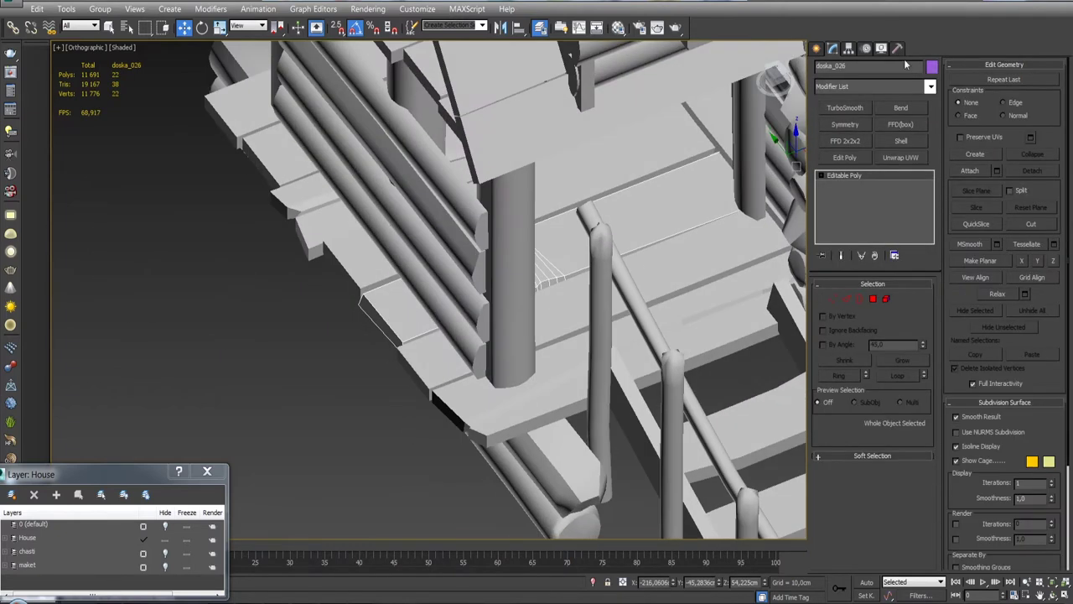
Reset XForm and collapse two more porch boards to Editable Poly.
{"action": "left_click", "coordinate": [897, 48]}
{"action": "left_click", "coordinate": [872, 223]}
{"action": "left_click", "coordinate": [833, 48]}
{"action": "right_click", "coordinate": [852, 174]}
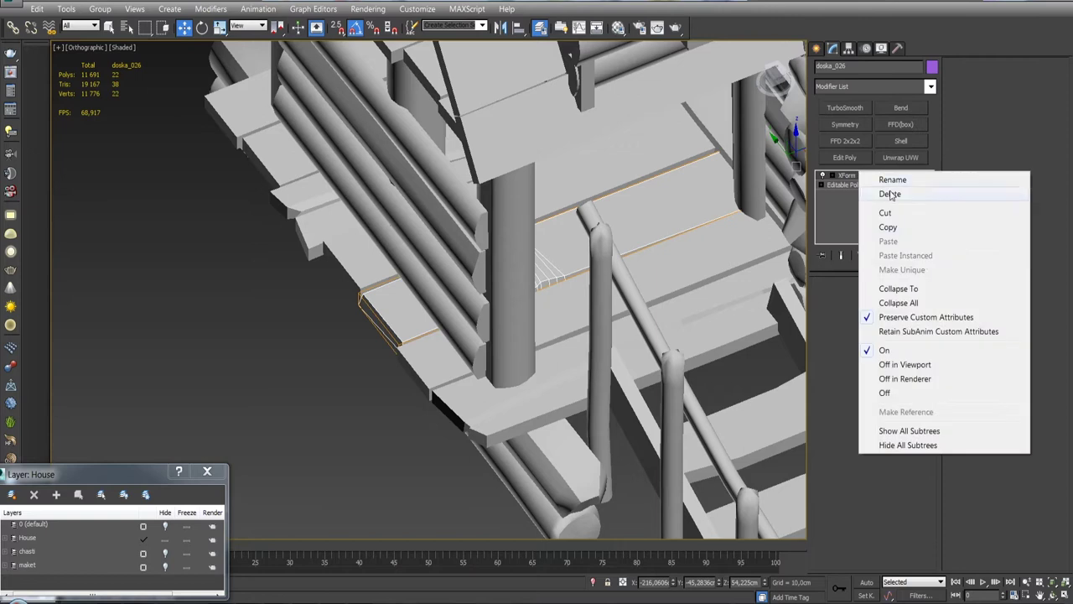
{"action": "left_click", "coordinate": [881, 299]}
{"action": "left_click", "coordinate": [897, 48]}
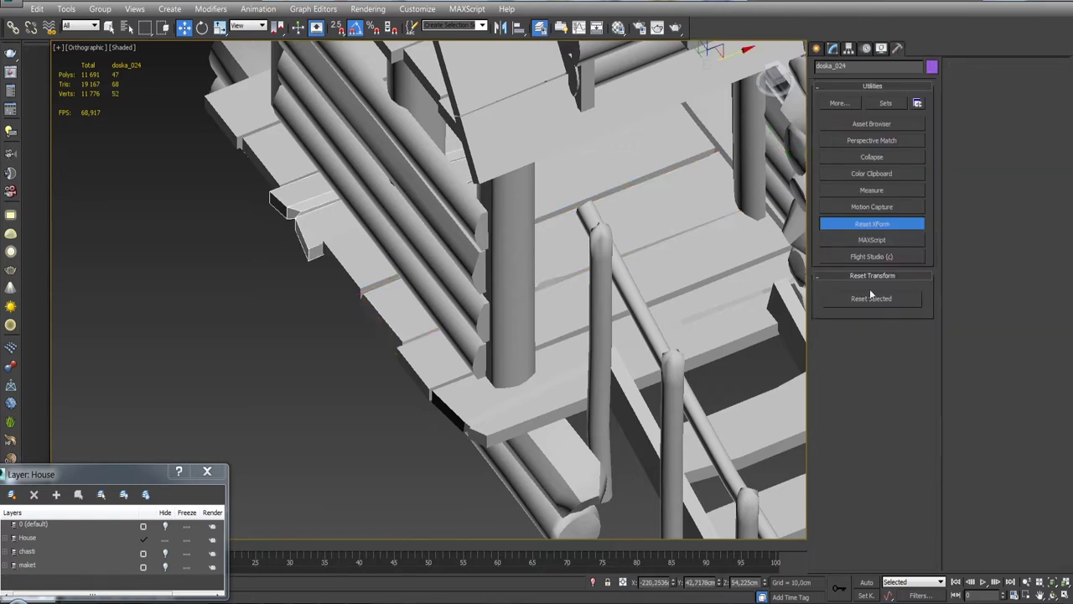
{"action": "left_click", "coordinate": [833, 48]}
{"action": "right_click", "coordinate": [862, 174]}
{"action": "left_click", "coordinate": [880, 299]}
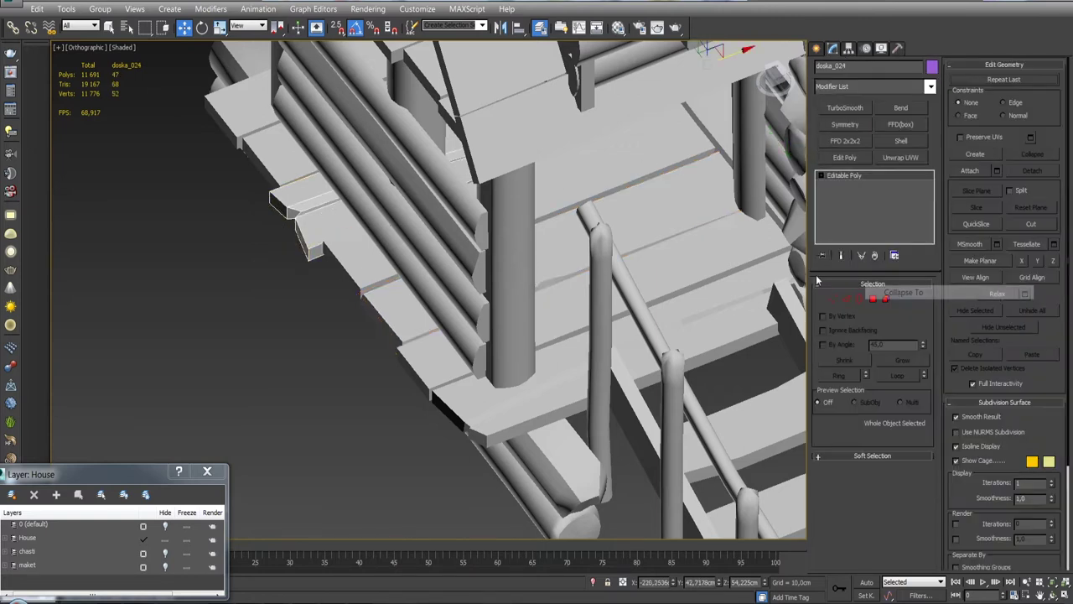
Save the scene as House01.max.
{"action": "middle_click_drag", "start_coordinate": [359, 276], "coordinate": [419, 277], "text": "alt"}
{"action": "left_click", "coordinate": [13, 8]}
{"action": "left_click", "coordinate": [12, 9]}
{"action": "left_click", "coordinate": [13, 9]}
{"action": "left_click", "coordinate": [13, 9]}
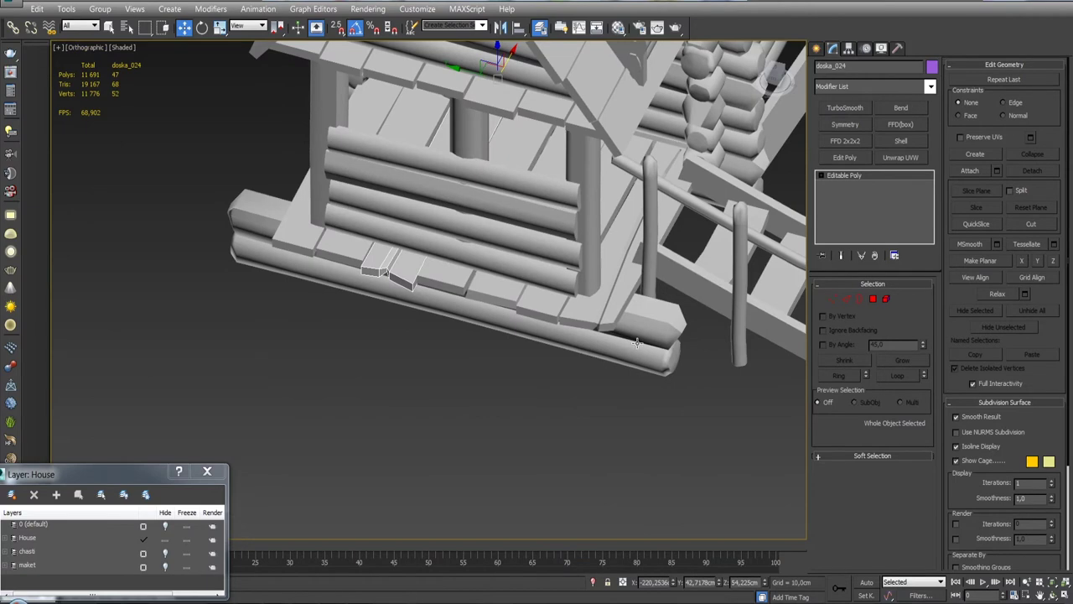
{"action": "left_click", "coordinate": [504, 319]}
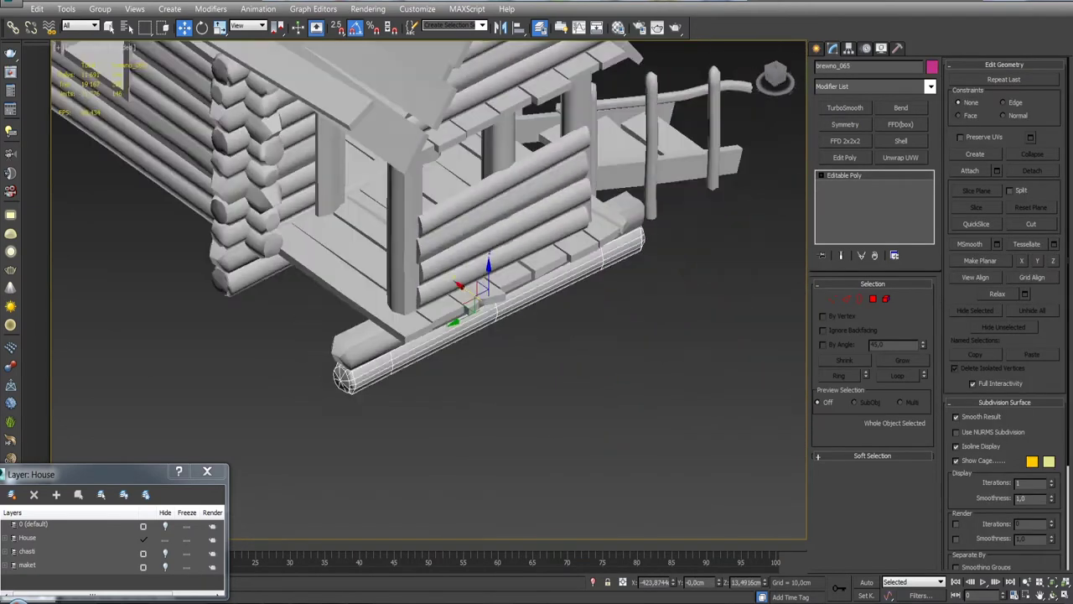
Connect a new lengthwise edge around the side edges of plank doska_023.
{"action": "scroll", "coordinate": [434, 344], "scroll_direction": "up", "scroll_amount": 4}
{"action": "scroll", "coordinate": [401, 265], "scroll_direction": "up", "scroll_amount": 4}
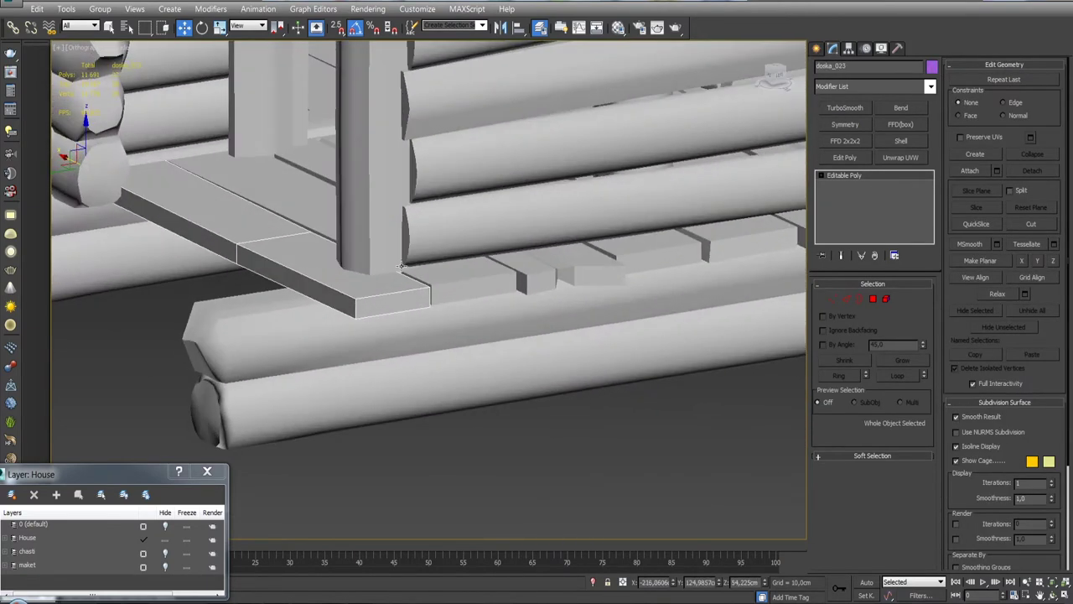
{"action": "left_click", "coordinate": [847, 299]}
{"action": "left_click", "coordinate": [353, 310]}
{"action": "left_click", "coordinate": [1055, 149]}
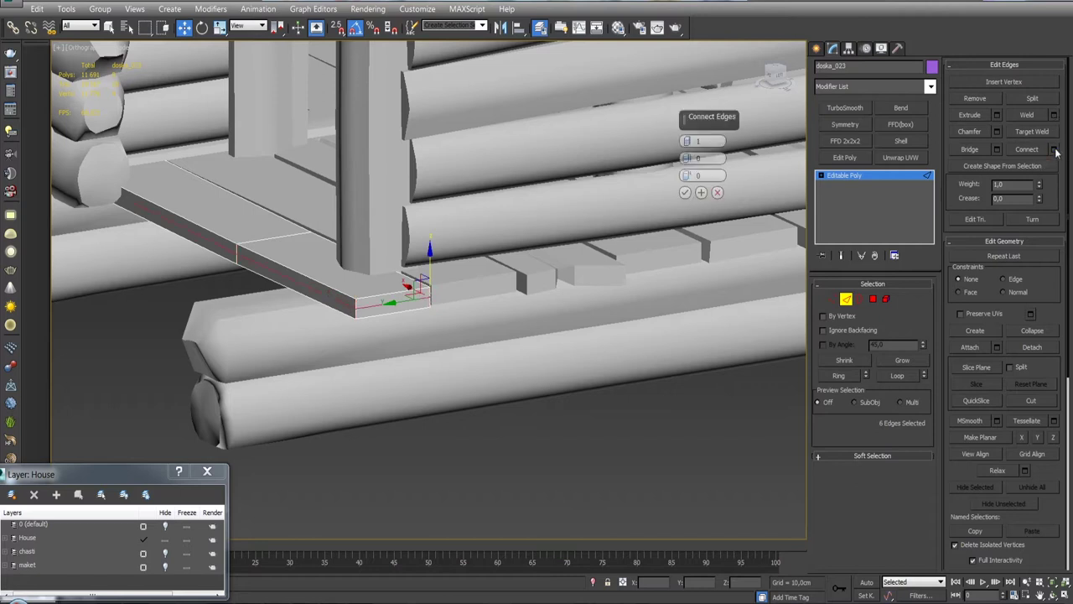
{"action": "left_click", "coordinate": [685, 193]}
Isolate doska_023 and add an FFD 2x2x2 modifier to it.
{"action": "scroll", "coordinate": [471, 331], "scroll_direction": "up", "scroll_amount": 2}
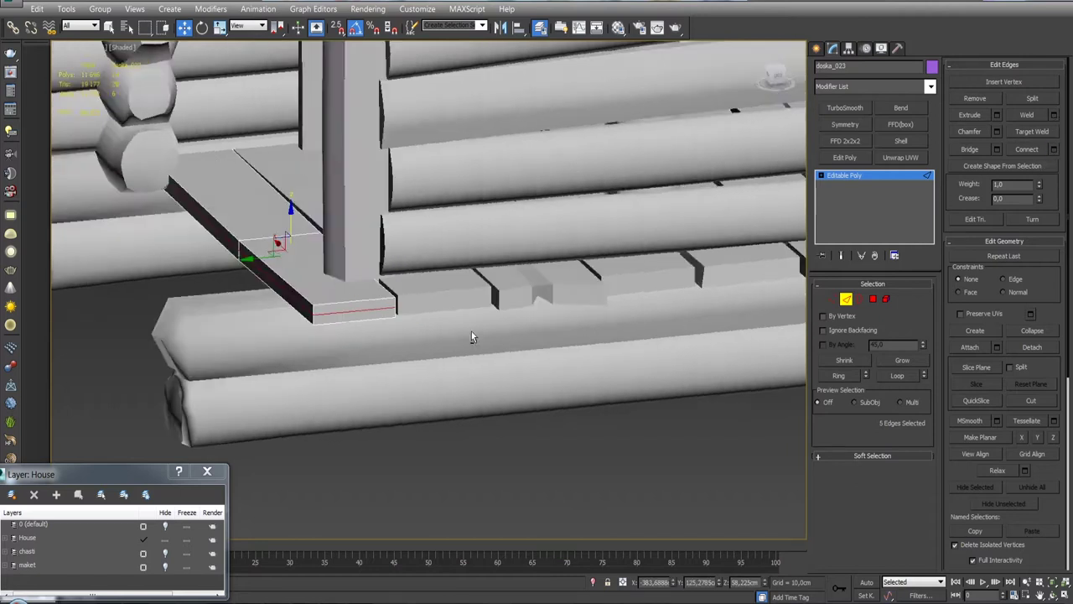
{"action": "scroll", "coordinate": [336, 294], "scroll_direction": "up", "scroll_amount": 2}
{"action": "scroll", "coordinate": [291, 283], "scroll_direction": "up", "scroll_amount": 2}
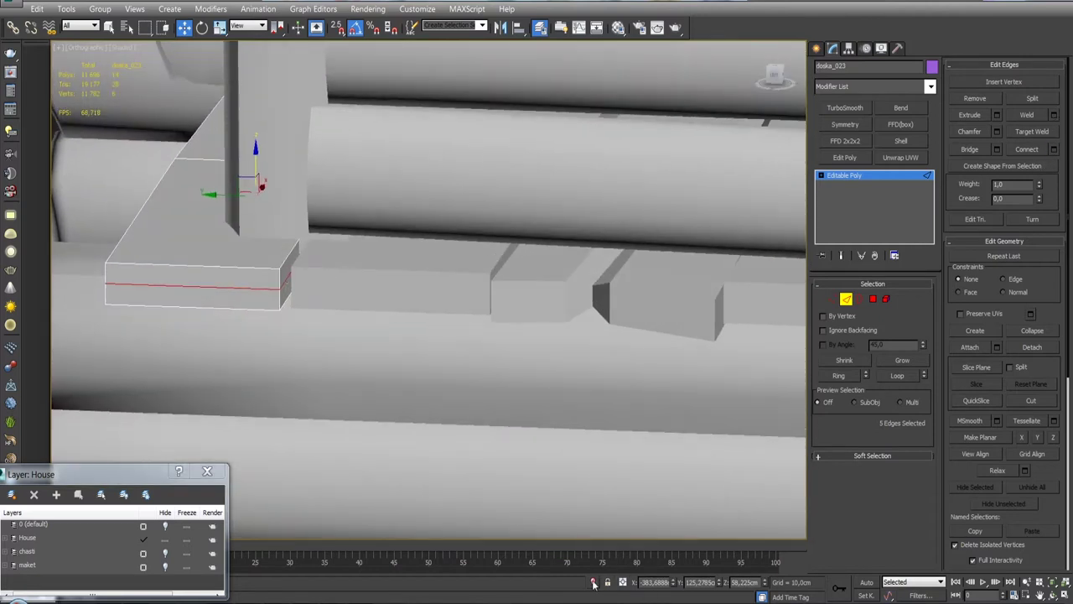
{"action": "left_click", "coordinate": [593, 583]}
{"action": "mouse_move", "coordinate": [202, 181]}
{"action": "middle_mouse_down", "text": "alt"}
{"action": "mouse_move", "coordinate": [479, 412]}
{"action": "mouse_move", "coordinate": [494, 338]}
{"action": "middle_mouse_up", "text": "alt"}
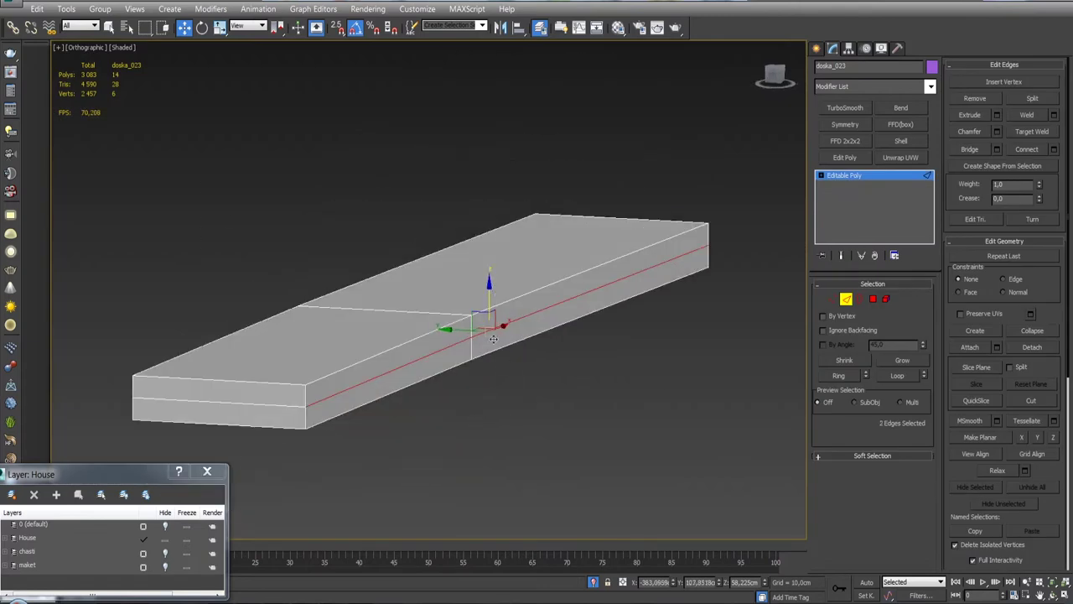
{"action": "left_click", "coordinate": [847, 142]}
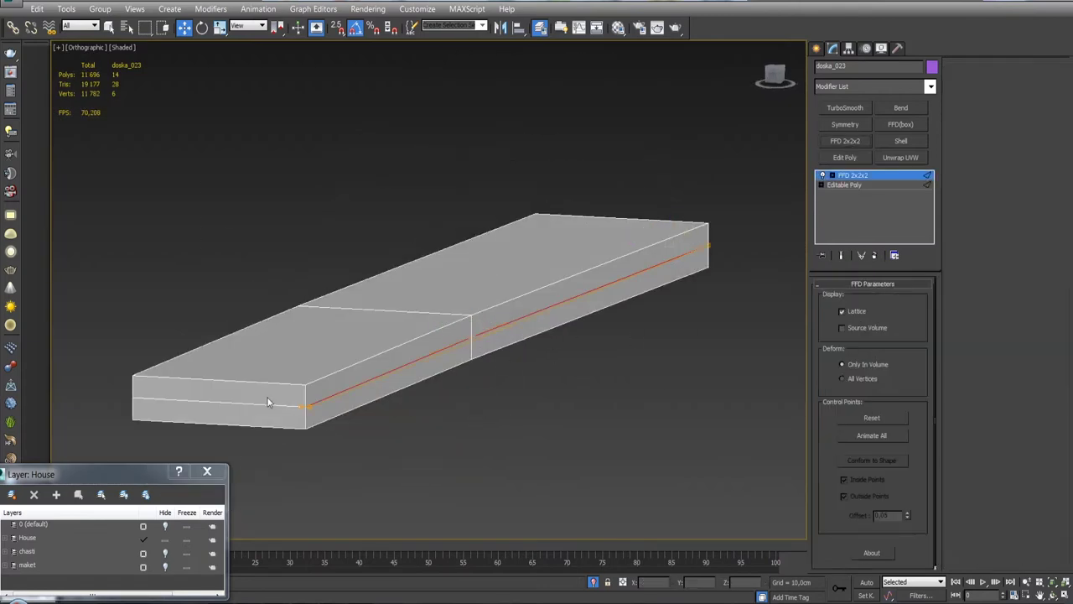
Delete the FFD 2x2x2 and select doska_023's side edge loop, trimming extra edges.
{"action": "left_click", "coordinate": [875, 254]}
{"action": "double_click", "coordinate": [618, 280]}
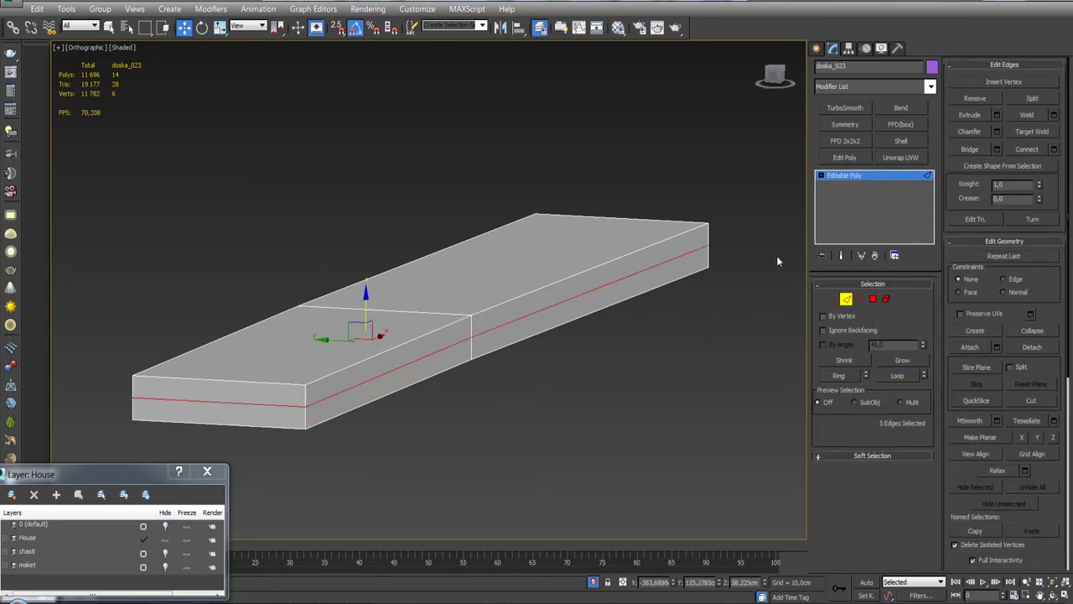
{"action": "left_click_drag", "start_coordinate": [234, 347], "coordinate": [249, 366], "text": "alt"}
{"action": "left_click_drag", "start_coordinate": [311, 223], "coordinate": [420, 312], "text": "alt"}
{"action": "mouse_move", "coordinate": [419, 311]}
{"action": "middle_mouse_down", "text": "alt"}
{"action": "mouse_move", "coordinate": [451, 260]}
{"action": "mouse_move", "coordinate": [433, 259]}
{"action": "middle_mouse_up", "text": "alt"}
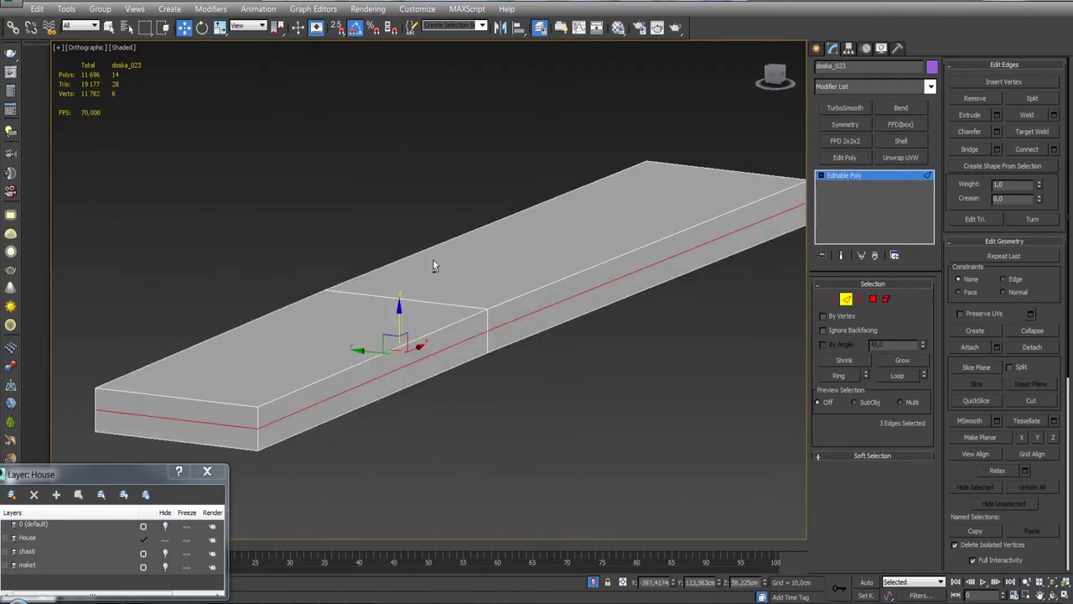
Try an FFD 2x2x2 on the plank again, then remove it.
{"action": "left_click", "coordinate": [855, 144]}
{"action": "middle_click_drag", "start_coordinate": [467, 410], "coordinate": [517, 347]}
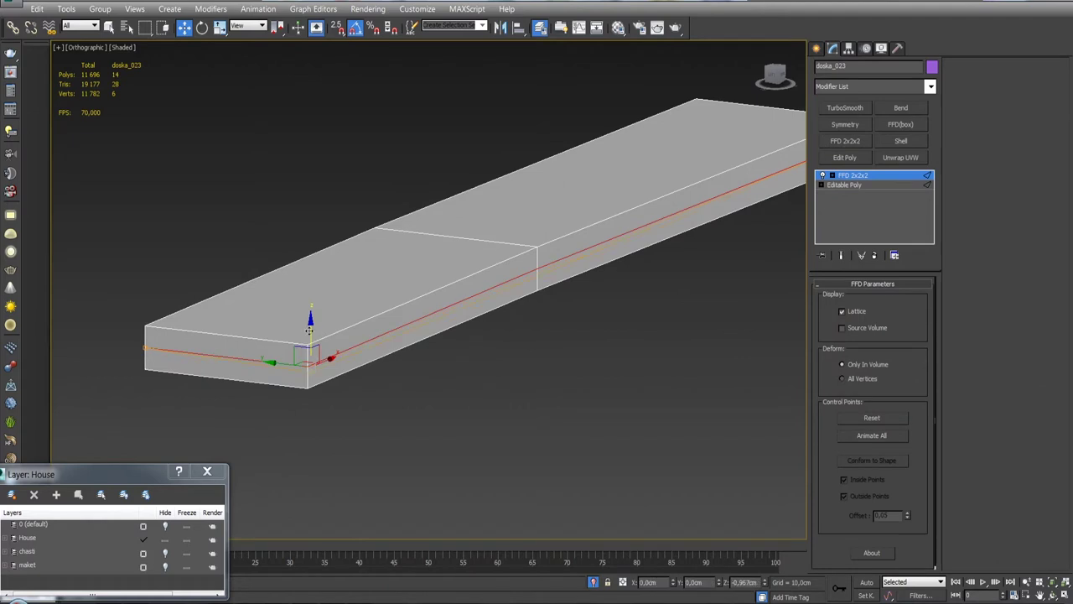
{"action": "mouse_move", "coordinate": [307, 336]}
{"action": "middle_mouse_down", "text": "alt"}
{"action": "mouse_move", "coordinate": [394, 366]}
{"action": "mouse_move", "coordinate": [372, 345]}
{"action": "middle_mouse_up", "text": "alt"}
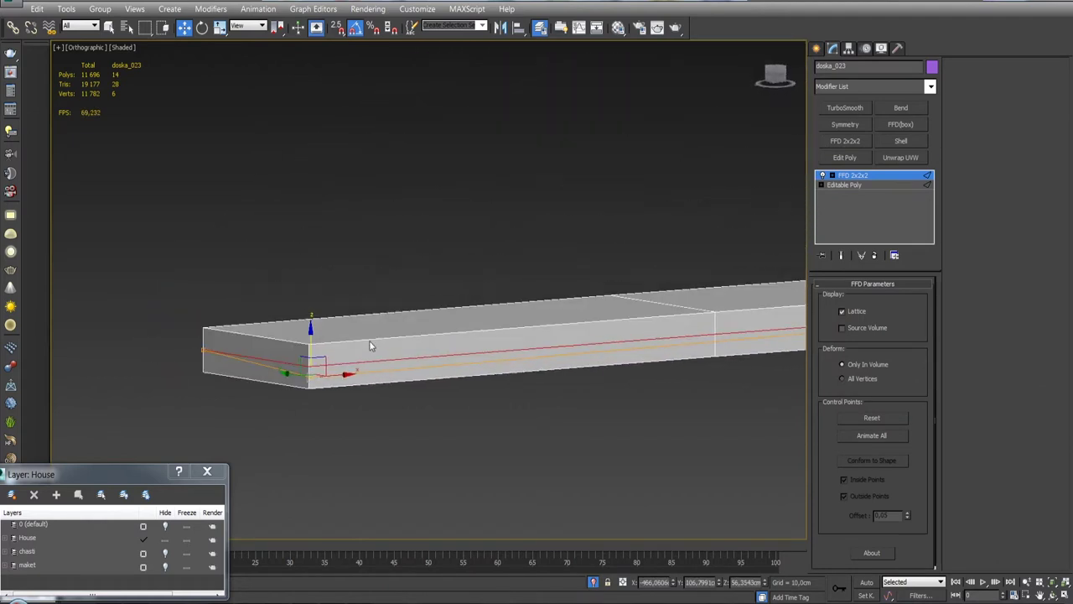
{"action": "left_click", "coordinate": [873, 256]}
Adjust the vertex selection at the plank's left end, then start extruding the selected side edges.
{"action": "left_click", "coordinate": [832, 299]}
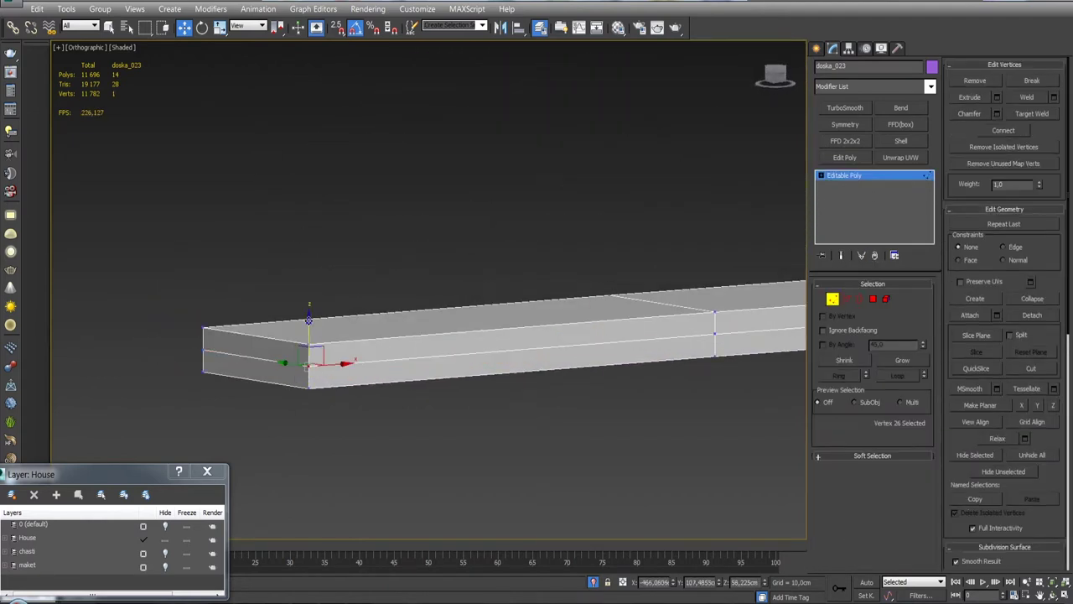
{"action": "scroll", "coordinate": [508, 343], "scroll_direction": "up", "scroll_amount": 2}
{"action": "key", "text": "ctrl+a"}
{"action": "scroll", "coordinate": [604, 327], "scroll_direction": "down", "scroll_amount": 3}
{"action": "mouse_move", "coordinate": [492, 336]}
{"action": "middle_mouse_down", "text": "alt"}
{"action": "mouse_move", "coordinate": [603, 327]}
{"action": "mouse_move", "coordinate": [629, 369]}
{"action": "middle_mouse_up", "text": "alt"}
{"action": "scroll", "coordinate": [629, 368], "scroll_direction": "up", "scroll_amount": 3}
{"action": "left_click", "coordinate": [528, 306]}
{"action": "left_click", "coordinate": [88, 269]}
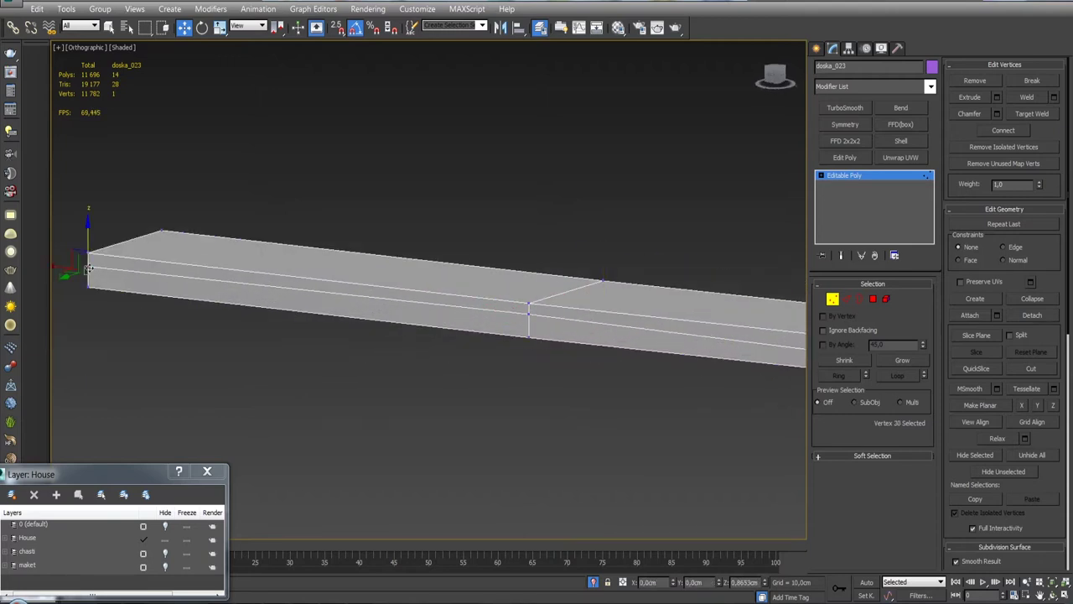
{"action": "key", "text": "2"}
{"action": "middle_click_drag", "start_coordinate": [347, 294], "coordinate": [807, 208], "text": "alt"}
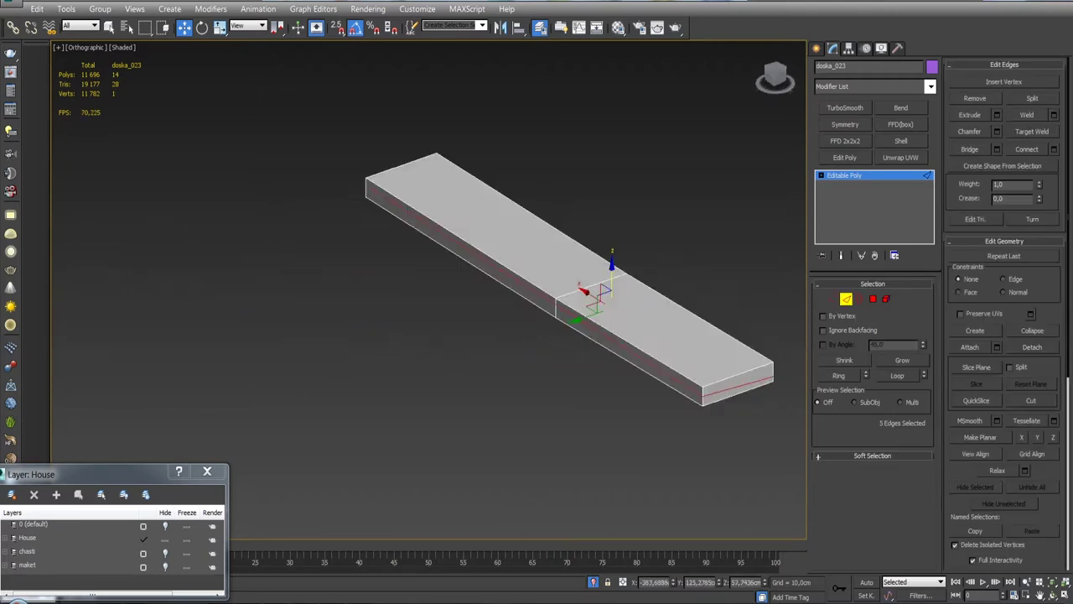
{"action": "left_click", "coordinate": [997, 116]}
Commit the nearly flat edge extrusion and nudge the board-end vertices slightly down.
{"action": "mouse_move", "coordinate": [686, 141]}
{"action": "left_mouse_down"}
{"action": "mouse_move", "coordinate": [687, 175]}
{"action": "mouse_move", "coordinate": [686, 158]}
{"action": "left_mouse_up"}
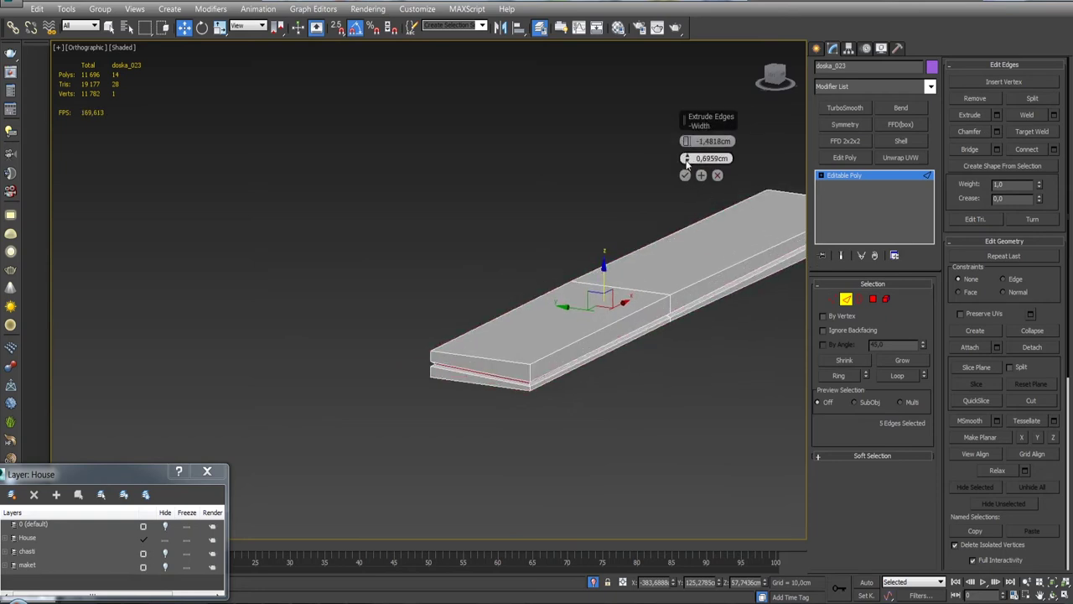
{"action": "left_click", "coordinate": [685, 175]}
{"action": "left_click", "coordinate": [833, 299]}
{"action": "mouse_move", "coordinate": [824, 301]}
{"action": "middle_mouse_down", "text": "alt"}
{"action": "mouse_move", "coordinate": [455, 320]}
{"action": "mouse_move", "coordinate": [426, 255]}
{"action": "middle_mouse_up", "text": "alt"}
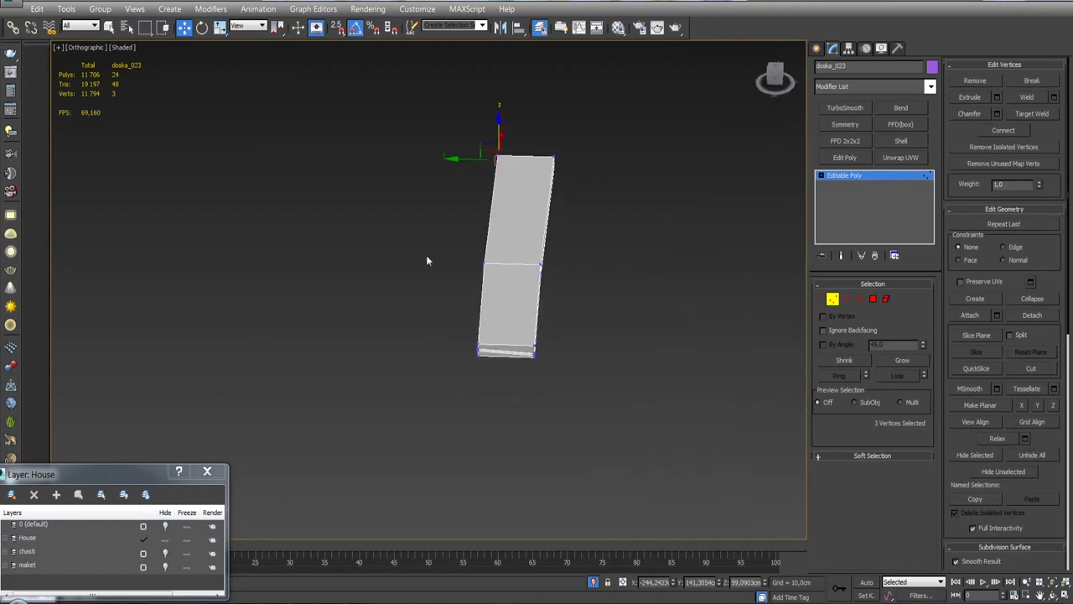
{"action": "scroll", "coordinate": [503, 377], "scroll_direction": "up", "scroll_amount": 5}
{"action": "scroll", "coordinate": [562, 510], "scroll_direction": "down", "scroll_amount": 5}
{"action": "middle_click_drag", "start_coordinate": [561, 510], "coordinate": [575, 315], "text": "alt"}
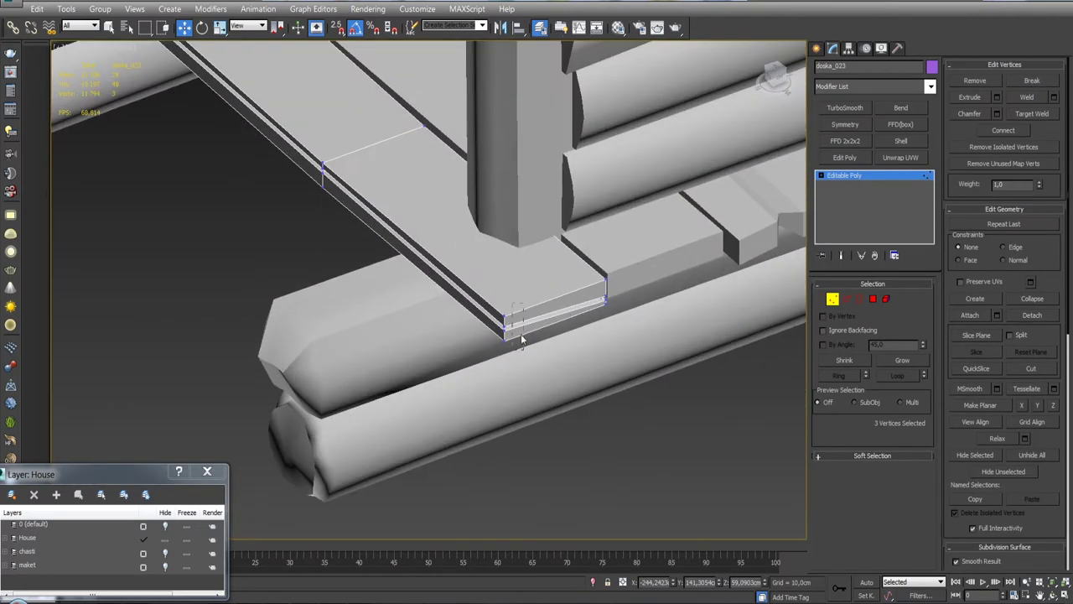
{"action": "left_click_drag", "start_coordinate": [489, 326], "coordinate": [492, 334]}
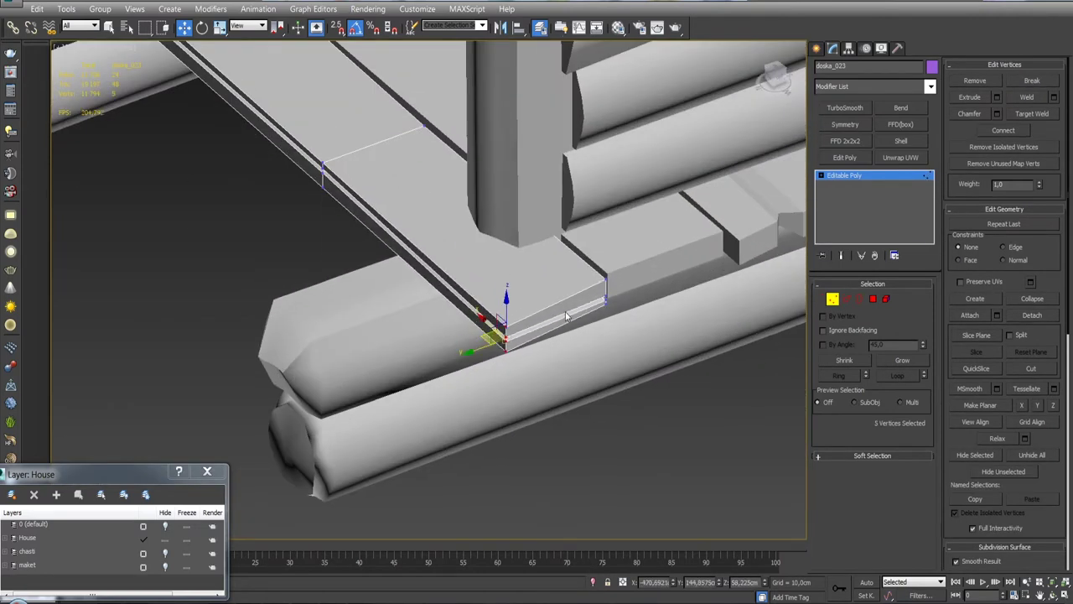
Check the board end from another angle, restore the previous view, and select the bottom log.
{"action": "left_click", "coordinate": [846, 300]}
{"action": "middle_click_drag", "start_coordinate": [671, 335], "coordinate": [833, 300], "text": "alt"}
{"action": "left_click", "coordinate": [832, 299]}
{"action": "mouse_move", "coordinate": [545, 285]}
{"action": "middle_mouse_down", "text": "alt"}
{"action": "mouse_move", "coordinate": [329, 272]}
{"action": "mouse_move", "coordinate": [391, 255]}
{"action": "mouse_move", "coordinate": [419, 302]}
{"action": "mouse_move", "coordinate": [319, 326]}
{"action": "mouse_move", "coordinate": [423, 307]}
{"action": "mouse_move", "coordinate": [433, 323]}
{"action": "middle_mouse_up", "text": "alt"}
{"action": "key", "text": "shift+z"}
{"action": "left_click", "coordinate": [424, 311]}
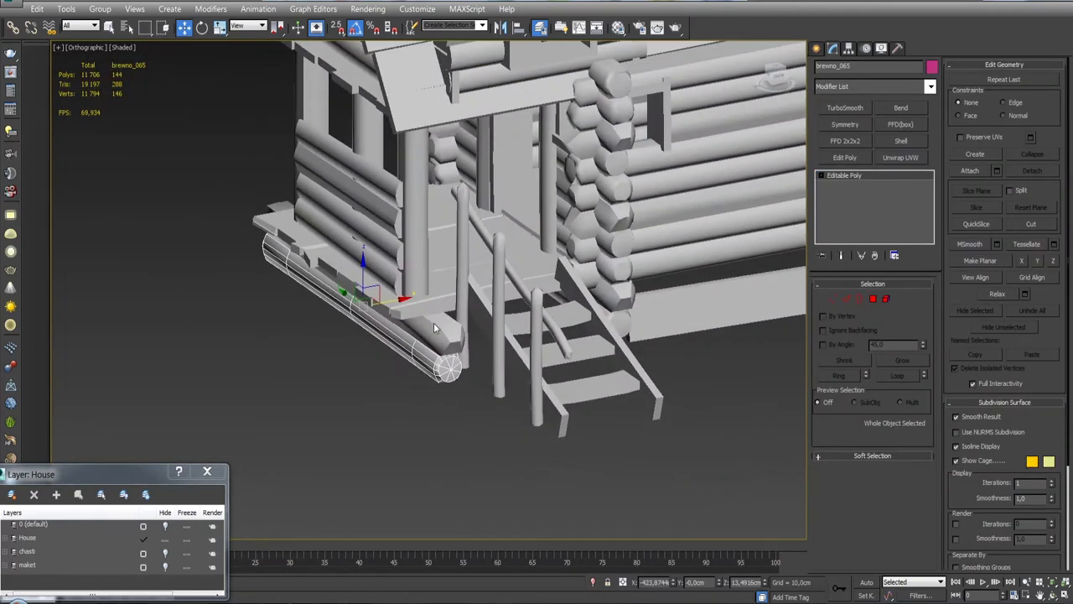
Deselect the log and select the slanted stair post Cylinder035 by the log wall.
{"action": "left_click", "coordinate": [438, 405]}
{"action": "scroll", "coordinate": [358, 379], "scroll_direction": "up", "scroll_amount": 3}
{"action": "mouse_move", "coordinate": [369, 372]}
{"action": "middle_mouse_down", "text": "alt"}
{"action": "mouse_move", "coordinate": [606, 304]}
{"action": "mouse_move", "coordinate": [537, 353]}
{"action": "mouse_move", "coordinate": [587, 318]}
{"action": "mouse_move", "coordinate": [662, 329]}
{"action": "mouse_move", "coordinate": [662, 404]}
{"action": "middle_mouse_up", "text": "alt"}
{"action": "left_click", "coordinate": [423, 352]}
{"action": "left_click", "coordinate": [511, 369]}
Loop-select an edge running along the post's length and isolate the post.
{"action": "key", "text": "2"}
{"action": "scroll", "coordinate": [606, 347], "scroll_direction": "up", "scroll_amount": 5}
{"action": "double_click", "coordinate": [606, 347]}
{"action": "scroll", "coordinate": [606, 352], "scroll_direction": "down", "scroll_amount": 5}
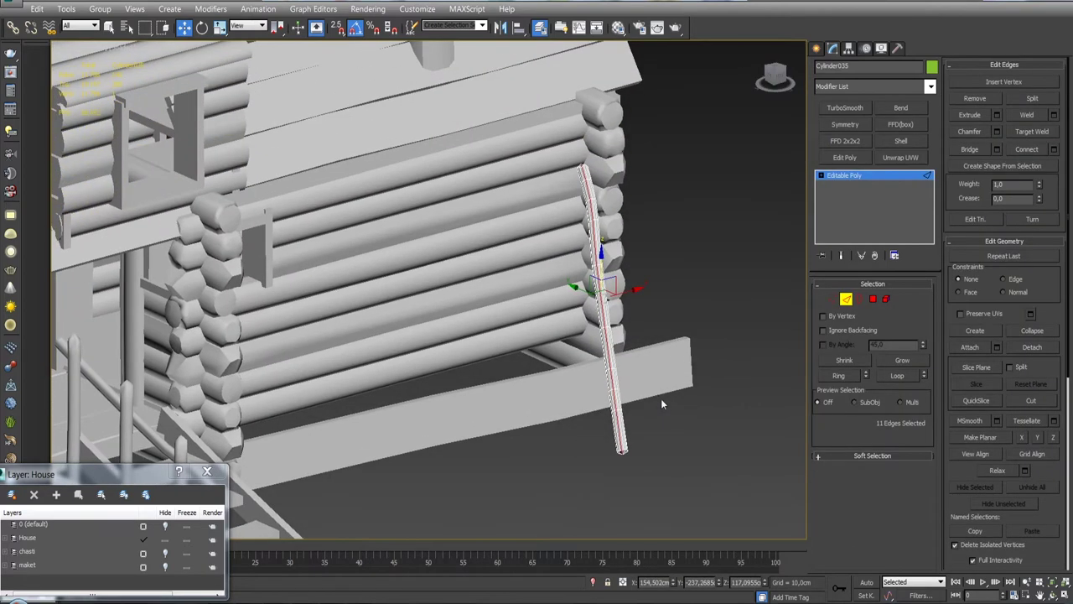
{"action": "middle_click_drag", "start_coordinate": [654, 332], "coordinate": [815, 258], "text": "alt"}
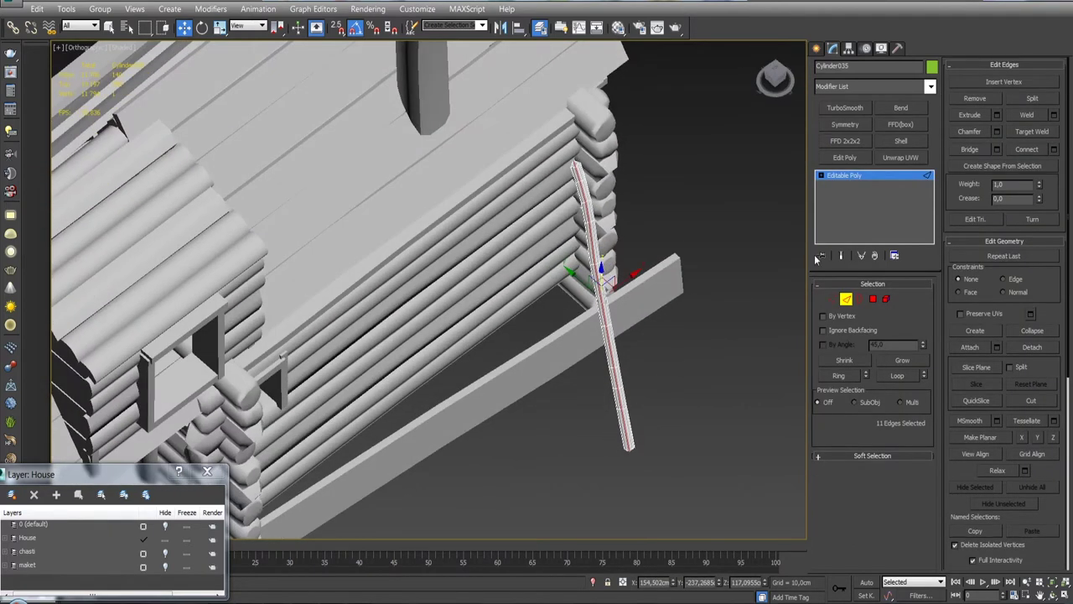
{"action": "key", "text": "alt+q"}
{"action": "scroll", "coordinate": [605, 314], "scroll_direction": "up", "scroll_amount": 3}
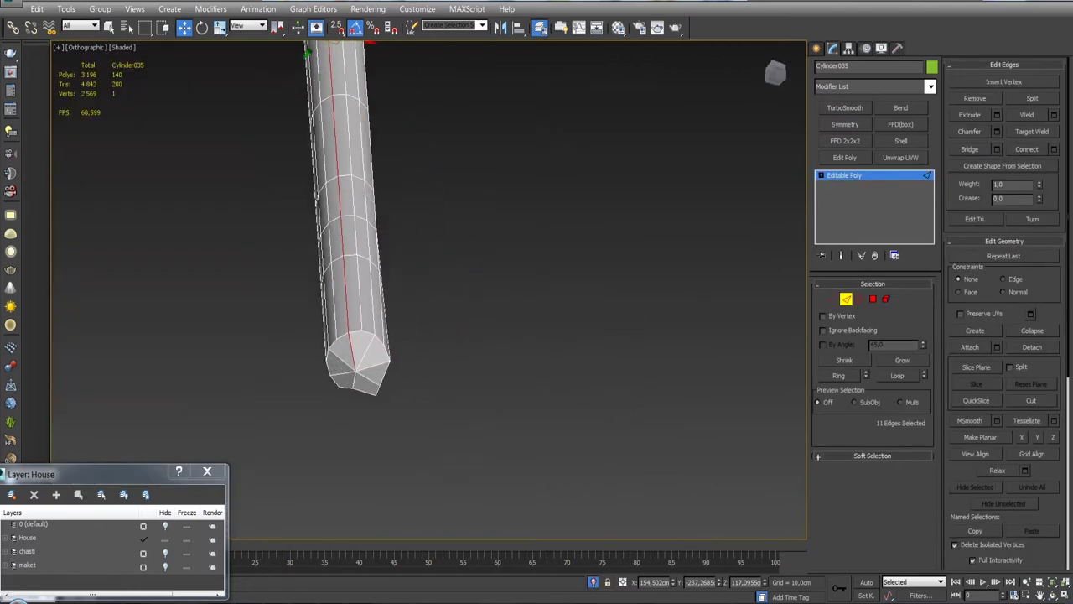
{"action": "middle_click_drag", "start_coordinate": [605, 314], "coordinate": [467, 419], "text": "alt"}
{"action": "scroll", "coordinate": [402, 335], "scroll_direction": "up", "scroll_amount": 5}
{"action": "middle_click_drag", "start_coordinate": [379, 260], "coordinate": [399, 324]}
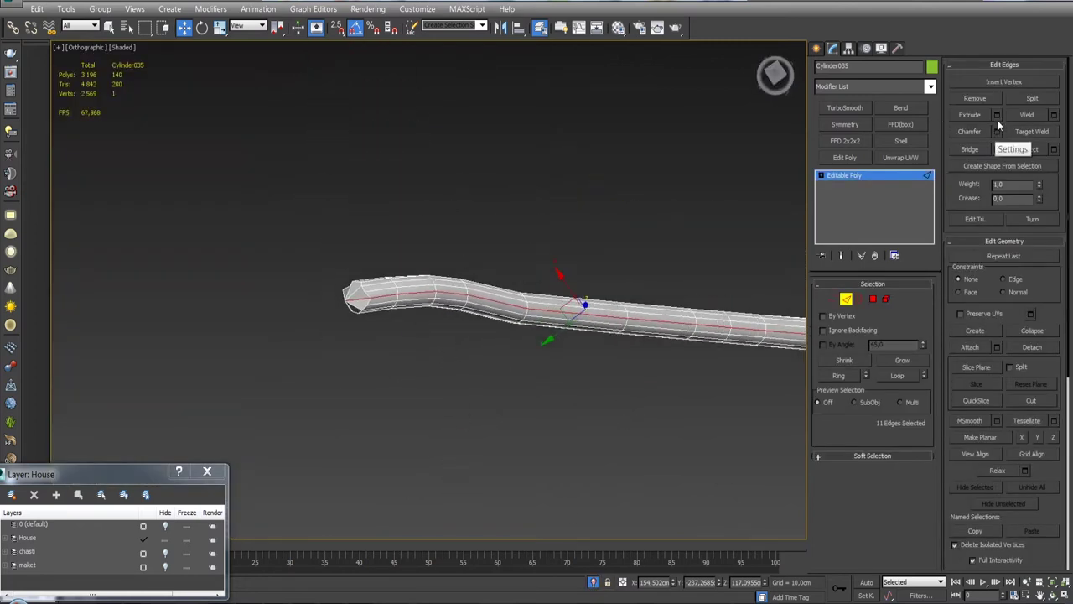
Extrude the edge loop into a crack groove, Height -2.33cm and Width about 1.19cm.
{"action": "left_click", "coordinate": [997, 117]}
{"action": "scroll", "coordinate": [601, 276], "scroll_direction": "up", "scroll_amount": 3}
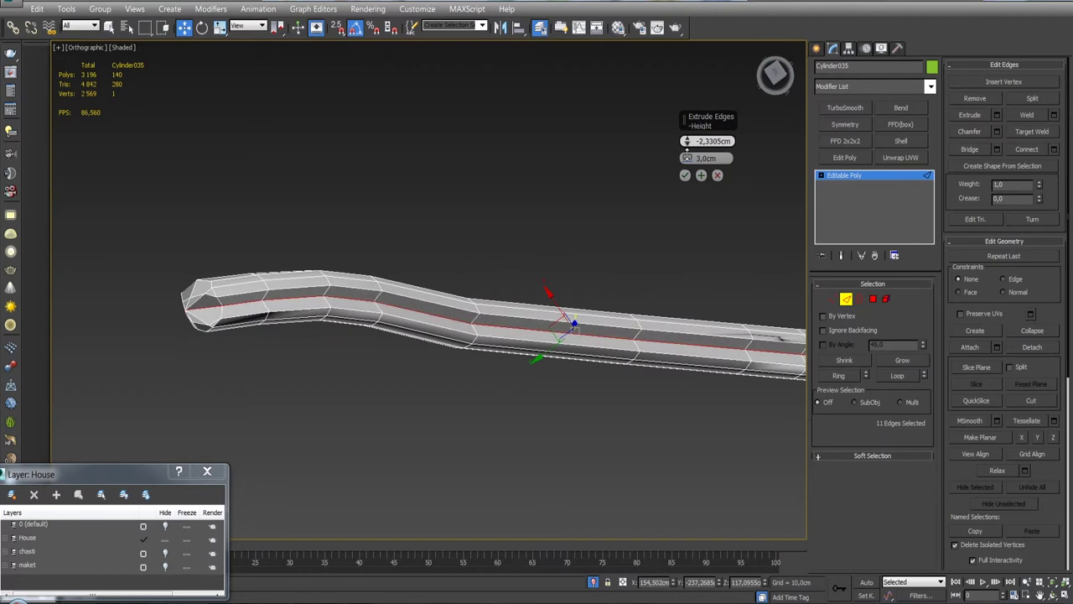
{"action": "left_click_drag", "start_coordinate": [687, 157], "coordinate": [684, 177]}
{"action": "left_click", "coordinate": [717, 176]}
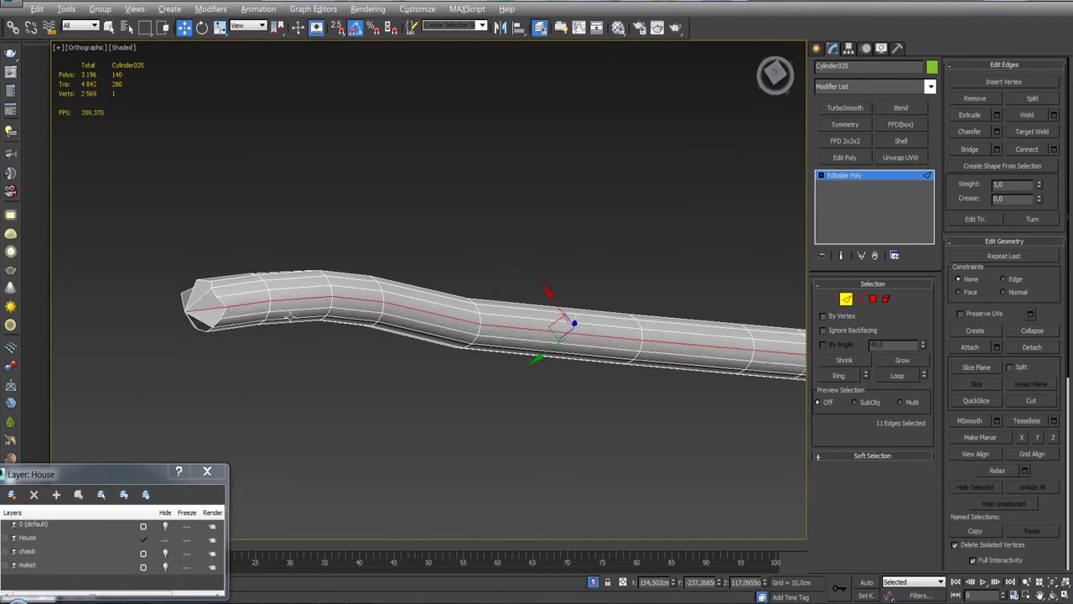
{"action": "middle_click_drag", "start_coordinate": [211, 307], "coordinate": [571, 346], "text": "alt"}
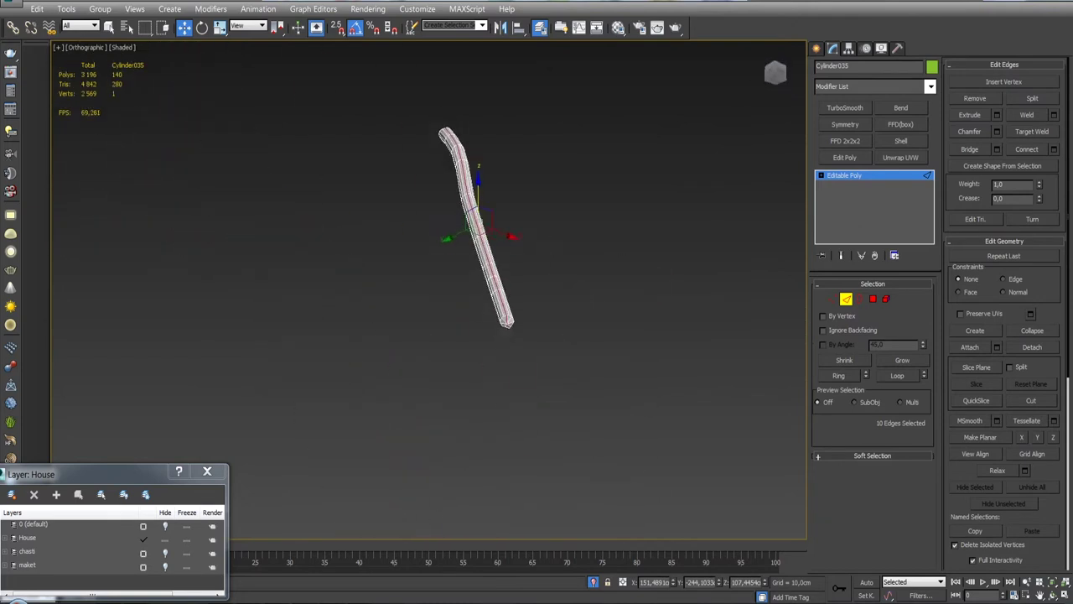
{"action": "left_click", "coordinate": [996, 116]}
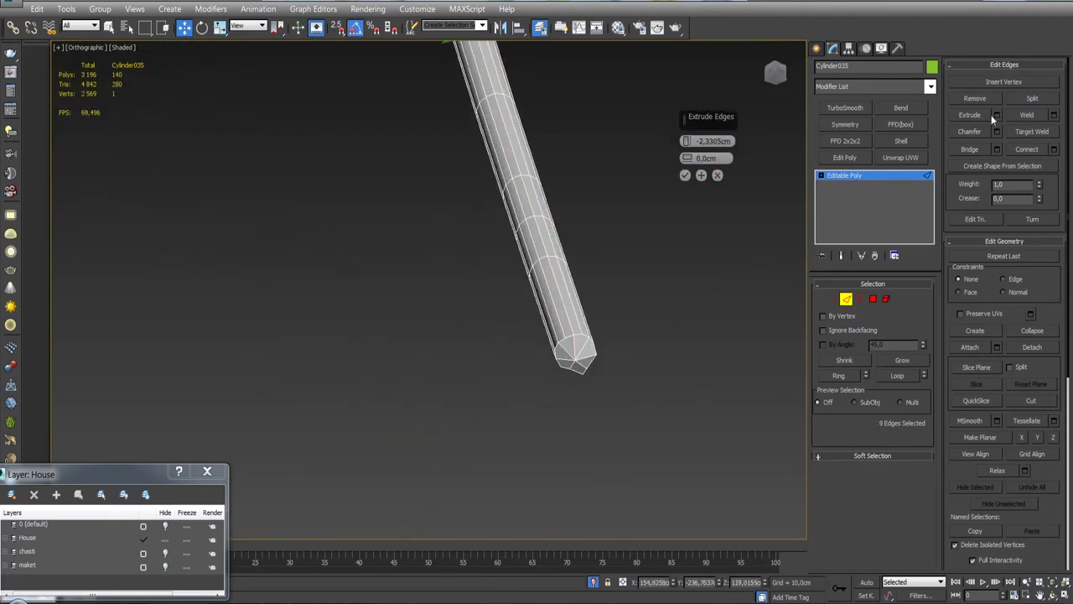
{"action": "left_click_drag", "start_coordinate": [685, 159], "coordinate": [686, 139]}
{"action": "left_click", "coordinate": [685, 175]}
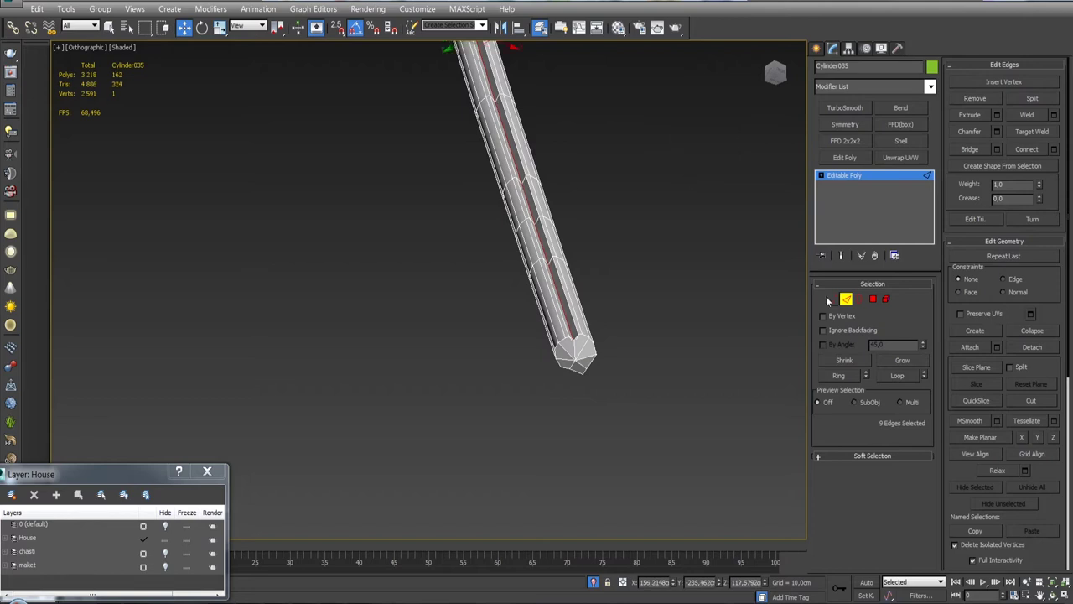
Select a vertex at the post's tip and inspect the tip from several angles.
{"action": "key", "text": "1"}
{"action": "left_click", "coordinate": [578, 341]}
{"action": "scroll", "coordinate": [594, 364], "scroll_direction": "up", "scroll_amount": 3}
{"action": "scroll", "coordinate": [594, 364], "scroll_direction": "up", "scroll_amount": 5}
{"action": "middle_click_drag", "start_coordinate": [594, 364], "coordinate": [621, 437]}
{"action": "mouse_move", "coordinate": [545, 301]}
{"action": "middle_mouse_down", "text": "alt"}
{"action": "mouse_move", "coordinate": [561, 317]}
{"action": "mouse_move", "coordinate": [515, 260]}
{"action": "mouse_move", "coordinate": [529, 277]}
{"action": "mouse_move", "coordinate": [486, 282]}
{"action": "mouse_move", "coordinate": [537, 227]}
{"action": "mouse_move", "coordinate": [587, 376]}
{"action": "middle_mouse_up", "text": "alt"}
{"action": "scroll", "coordinate": [515, 260], "scroll_direction": "down", "scroll_amount": 4}
{"action": "scroll", "coordinate": [538, 289], "scroll_direction": "up", "scroll_amount": 4}
{"action": "scroll", "coordinate": [539, 290], "scroll_direction": "up", "scroll_amount": 2}
{"action": "scroll", "coordinate": [537, 226], "scroll_direction": "down", "scroll_amount": 5}
{"action": "scroll", "coordinate": [564, 305], "scroll_direction": "up", "scroll_amount": 4}
{"action": "scroll", "coordinate": [555, 240], "scroll_direction": "up", "scroll_amount": 3}
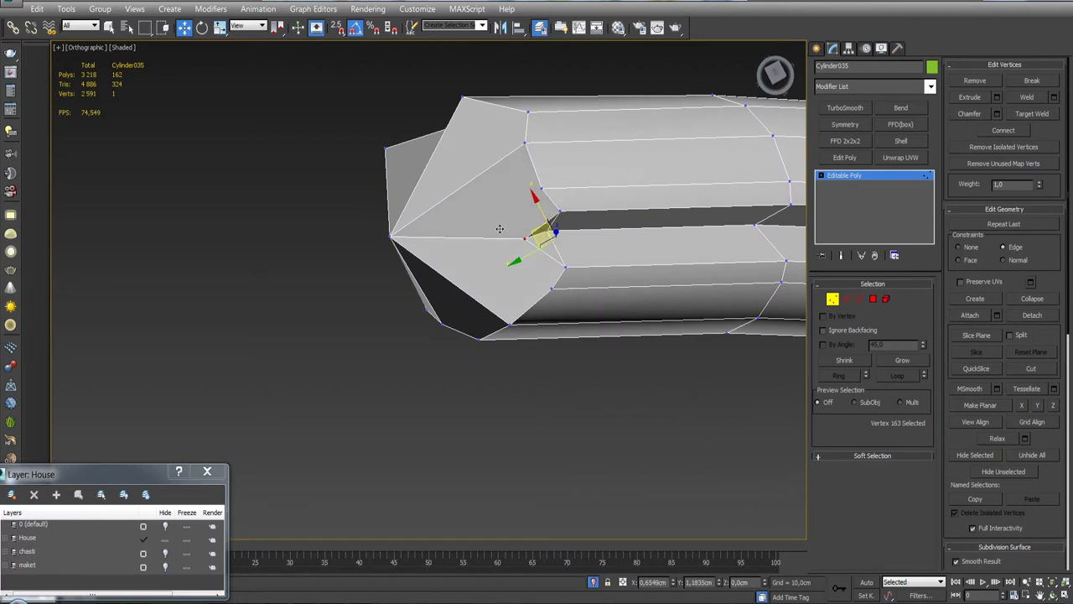
{"action": "scroll", "coordinate": [414, 226], "scroll_direction": "down", "scroll_amount": 5}
{"action": "middle_click_drag", "start_coordinate": [414, 226], "coordinate": [503, 252], "text": "alt"}
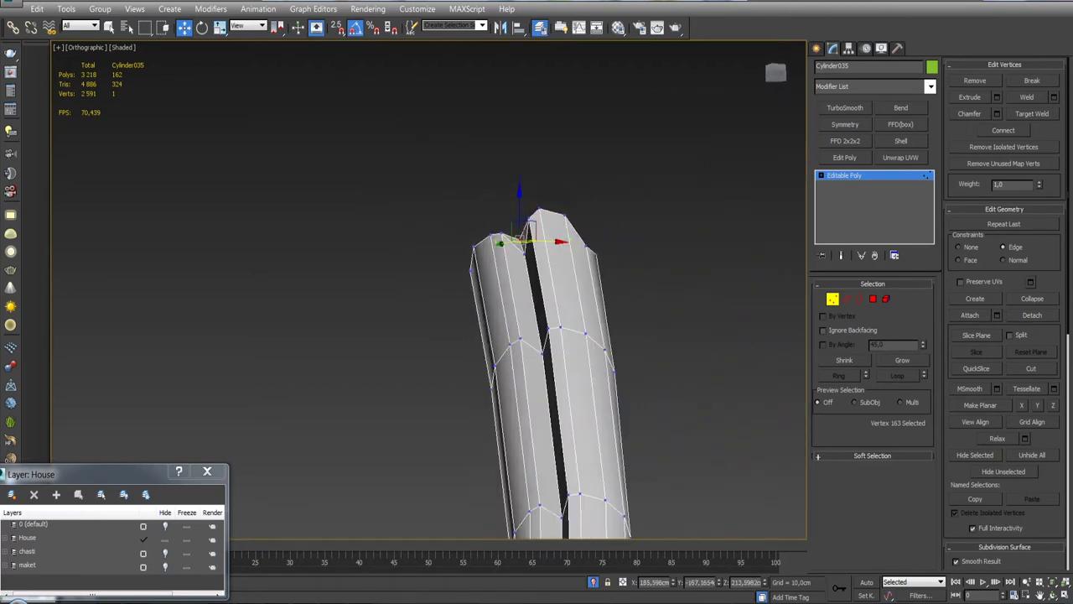
{"action": "scroll", "coordinate": [503, 251], "scroll_direction": "down", "scroll_amount": 4}
{"action": "left_click", "coordinate": [846, 299]}
{"action": "scroll", "coordinate": [524, 303], "scroll_direction": "up", "scroll_amount": 3}
Try a lattice deformer and an extra Edit Poly modifier on the post, then remove both.
{"action": "scroll", "coordinate": [524, 303], "scroll_direction": "up", "scroll_amount": 4}
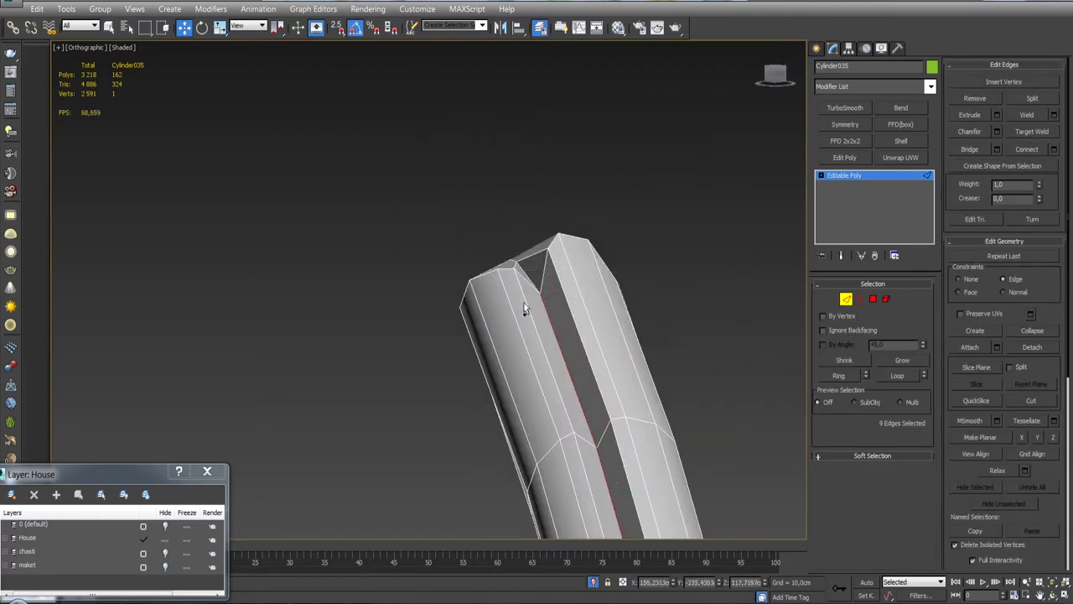
{"action": "left_click", "coordinate": [847, 141]}
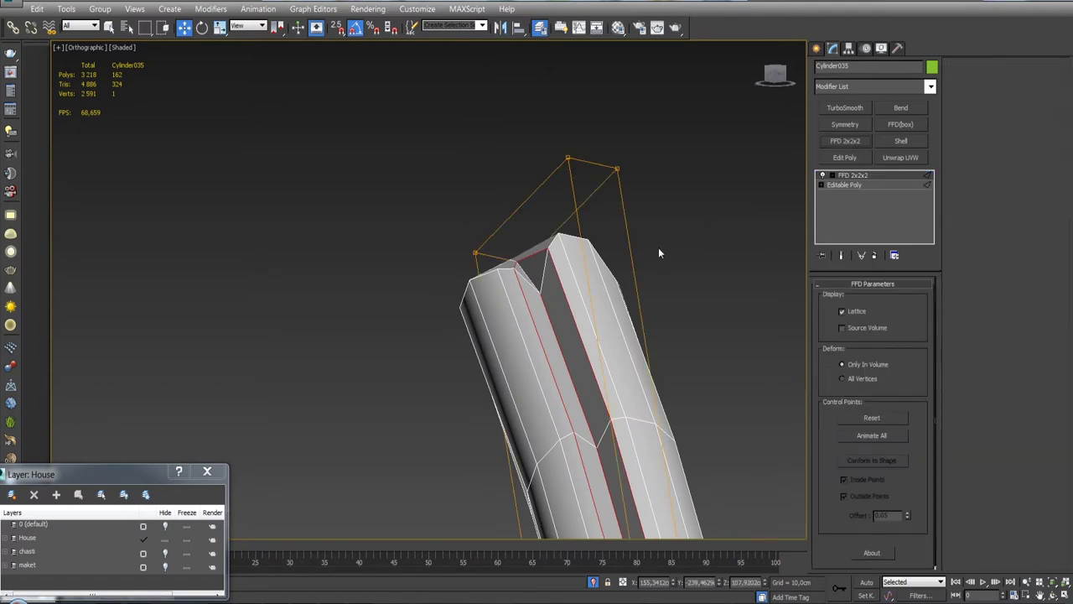
{"action": "scroll", "coordinate": [658, 247], "scroll_direction": "down", "scroll_amount": 5}
{"action": "middle_click_drag", "start_coordinate": [648, 301], "coordinate": [662, 378], "text": "alt"}
{"action": "scroll", "coordinate": [662, 378], "scroll_direction": "up", "scroll_amount": 4}
{"action": "scroll", "coordinate": [604, 317], "scroll_direction": "up", "scroll_amount": 2}
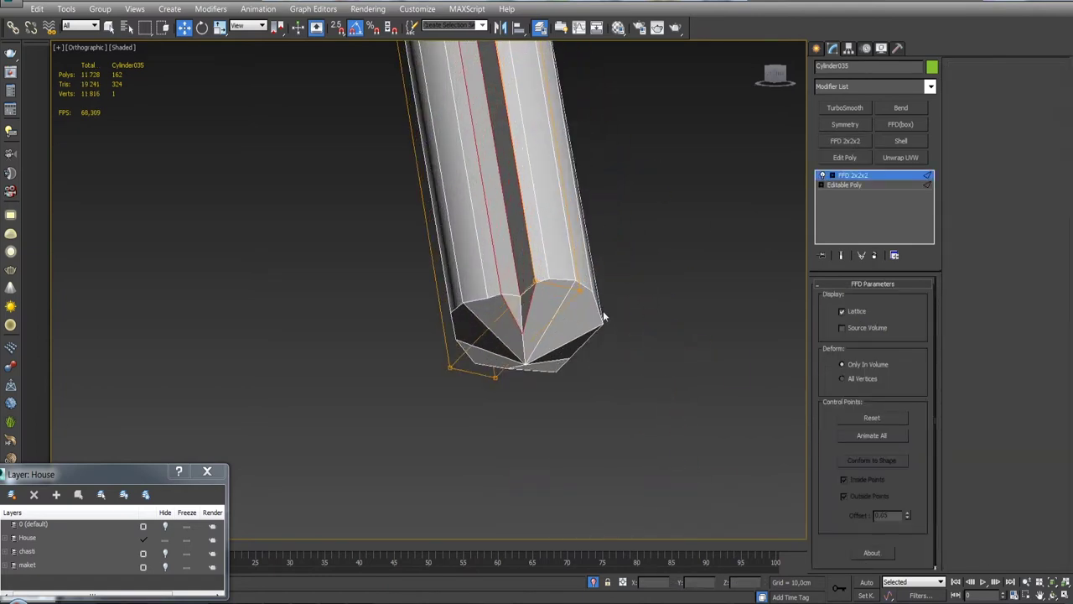
{"action": "key", "text": "r"}
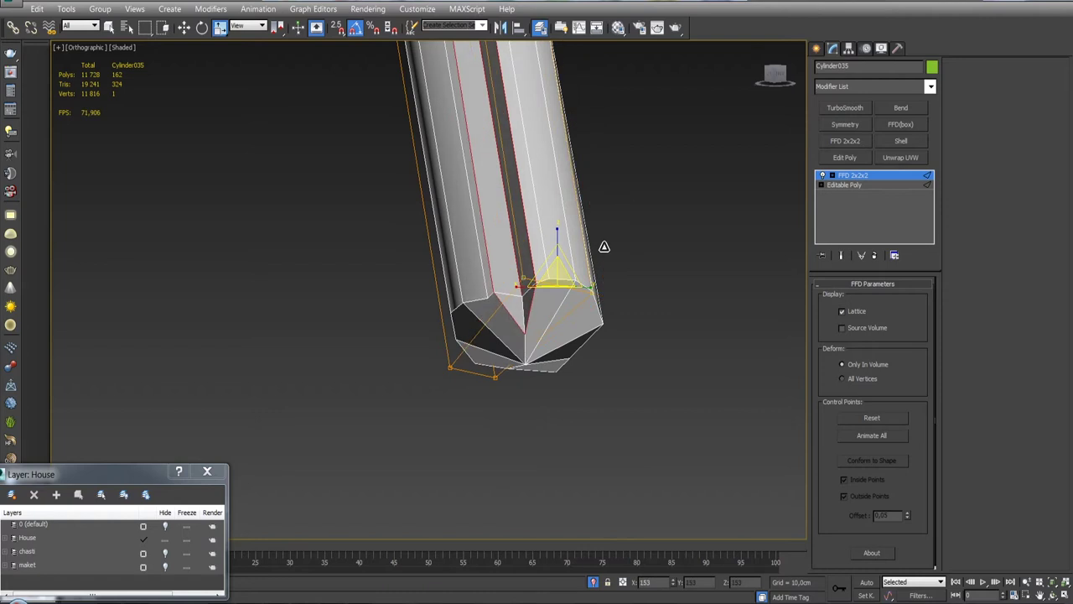
{"action": "left_click", "coordinate": [874, 255]}
{"action": "scroll", "coordinate": [733, 280], "scroll_direction": "down", "scroll_amount": 5}
{"action": "middle_click_drag", "start_coordinate": [568, 210], "coordinate": [568, 392]}
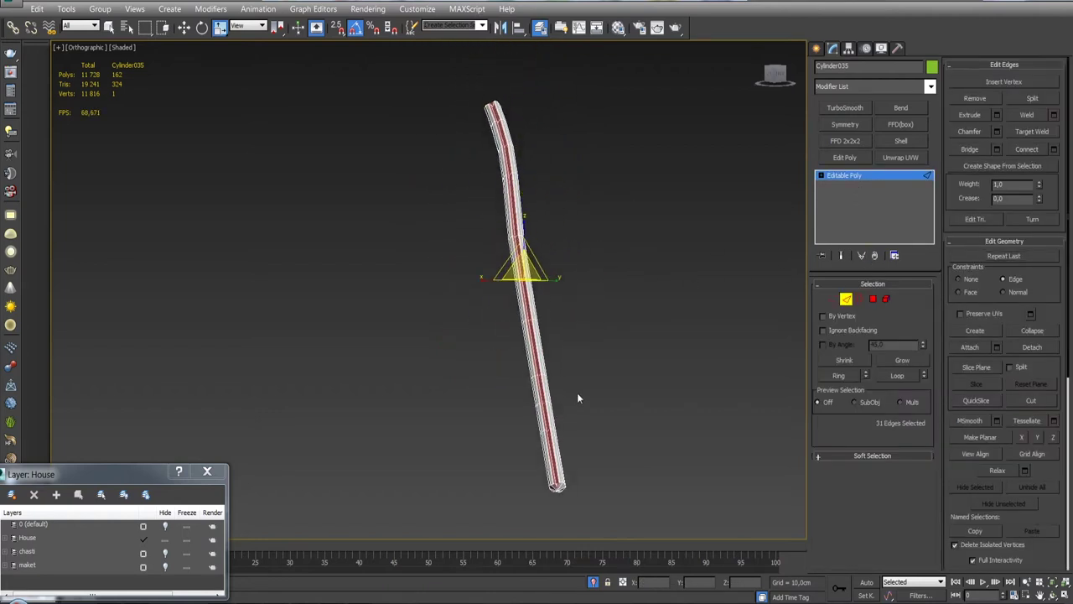
{"action": "scroll", "coordinate": [575, 374], "scroll_direction": "up", "scroll_amount": 3}
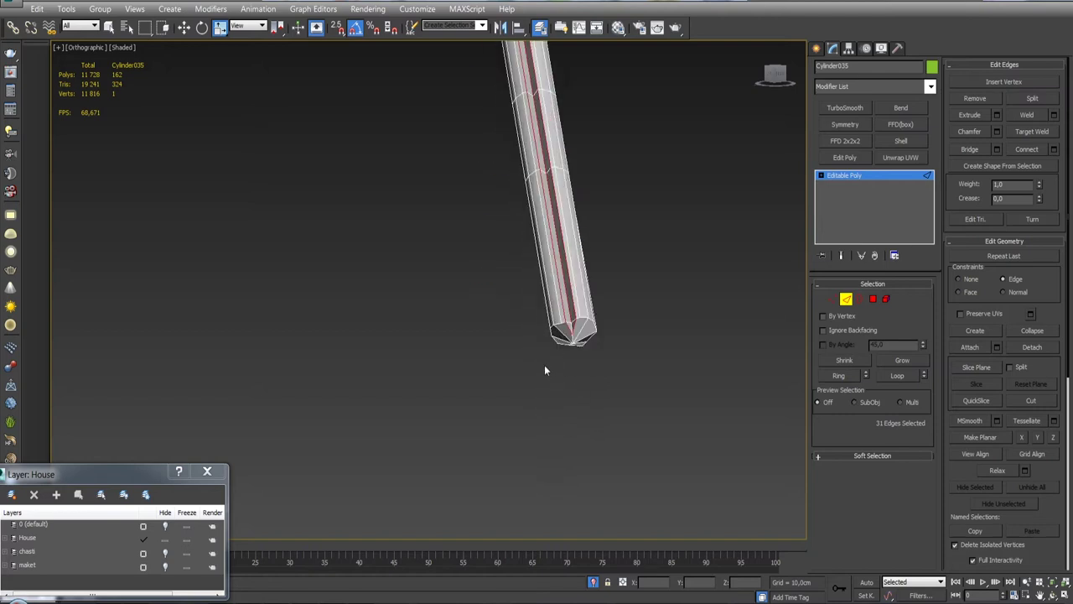
{"action": "scroll", "coordinate": [548, 367], "scroll_direction": "up", "scroll_amount": 3}
{"action": "left_click", "coordinate": [843, 157]}
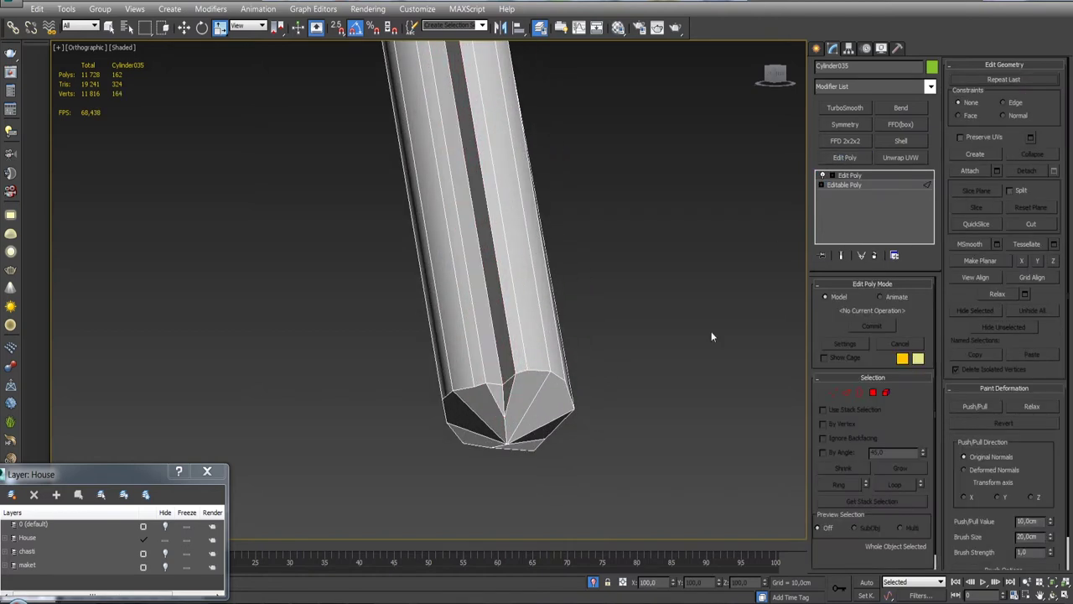
{"action": "left_click", "coordinate": [874, 255]}
Add an FFD 2x2x2 modifier and drag its corner control points to warp the post's end.
{"action": "left_click", "coordinate": [852, 140]}
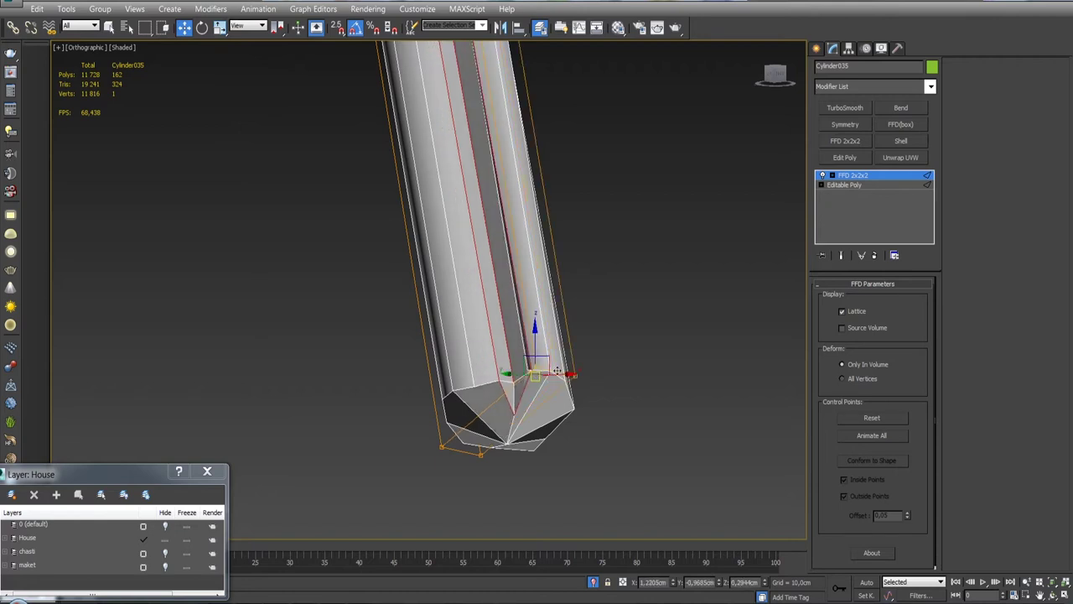
{"action": "left_click_drag", "start_coordinate": [576, 397], "coordinate": [564, 388]}
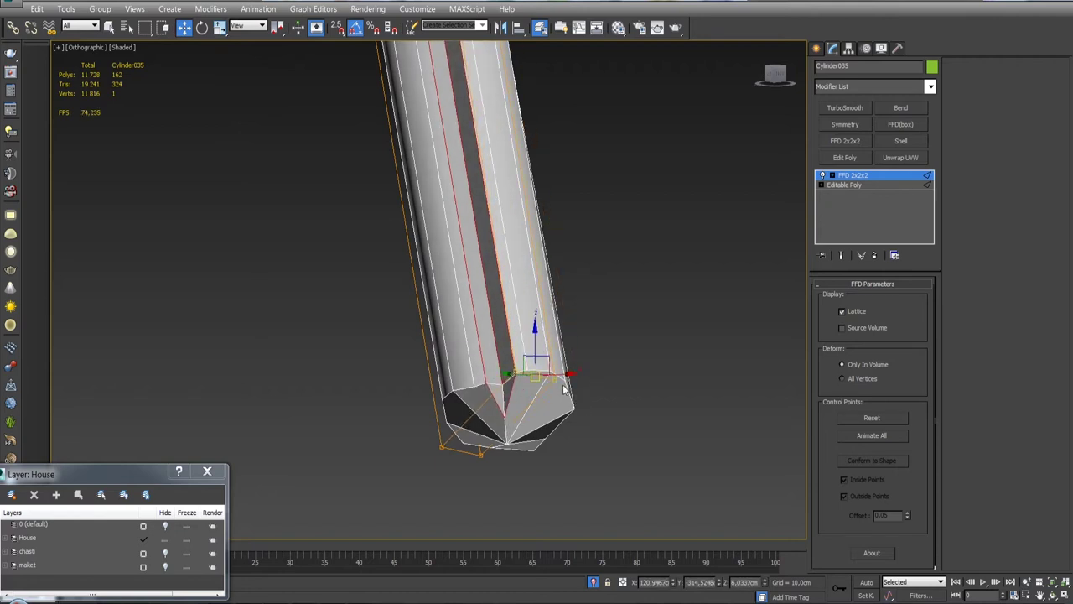
{"action": "mouse_move", "coordinate": [553, 374]}
{"action": "middle_mouse_down"}
{"action": "mouse_move", "coordinate": [540, 450]}
{"action": "mouse_move", "coordinate": [539, 376]}
{"action": "middle_mouse_up"}
{"action": "scroll", "coordinate": [545, 259], "scroll_direction": "up", "scroll_amount": 5}
{"action": "scroll", "coordinate": [515, 311], "scroll_direction": "up", "scroll_amount": 5}
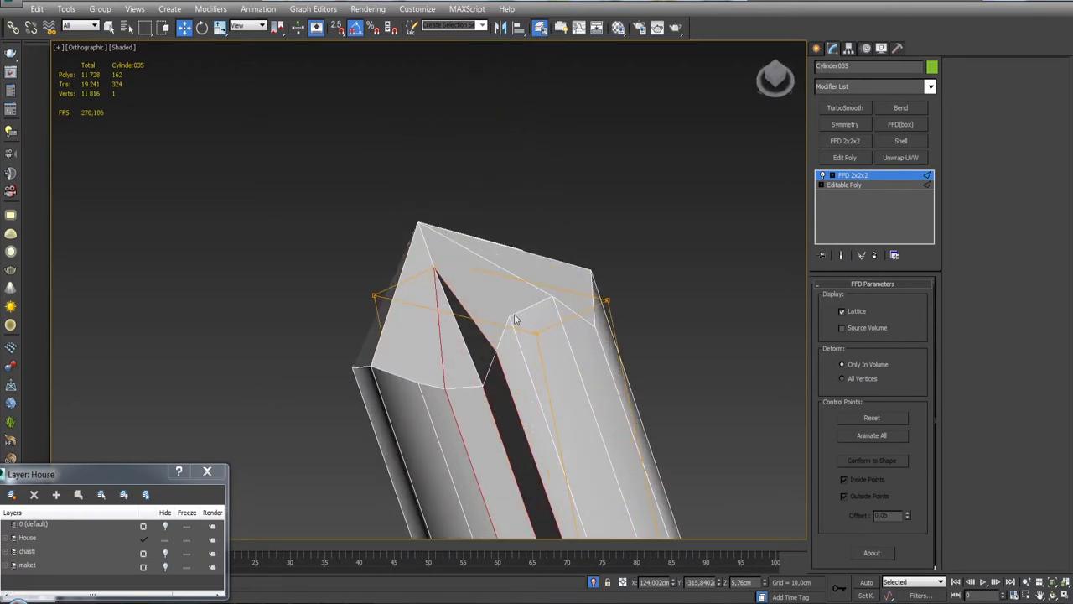
{"action": "mouse_move", "coordinate": [515, 338]}
{"action": "left_mouse_down"}
{"action": "mouse_move", "coordinate": [436, 313]}
{"action": "mouse_move", "coordinate": [404, 253]}
{"action": "left_mouse_up"}
{"action": "scroll", "coordinate": [528, 257], "scroll_direction": "down", "scroll_amount": 5}
{"action": "scroll", "coordinate": [534, 308], "scroll_direction": "up", "scroll_amount": 5}
{"action": "scroll", "coordinate": [529, 276], "scroll_direction": "down", "scroll_amount": 4}
{"action": "scroll", "coordinate": [528, 276], "scroll_direction": "down", "scroll_amount": 2}
{"action": "scroll", "coordinate": [528, 276], "scroll_direction": "up", "scroll_amount": 4}
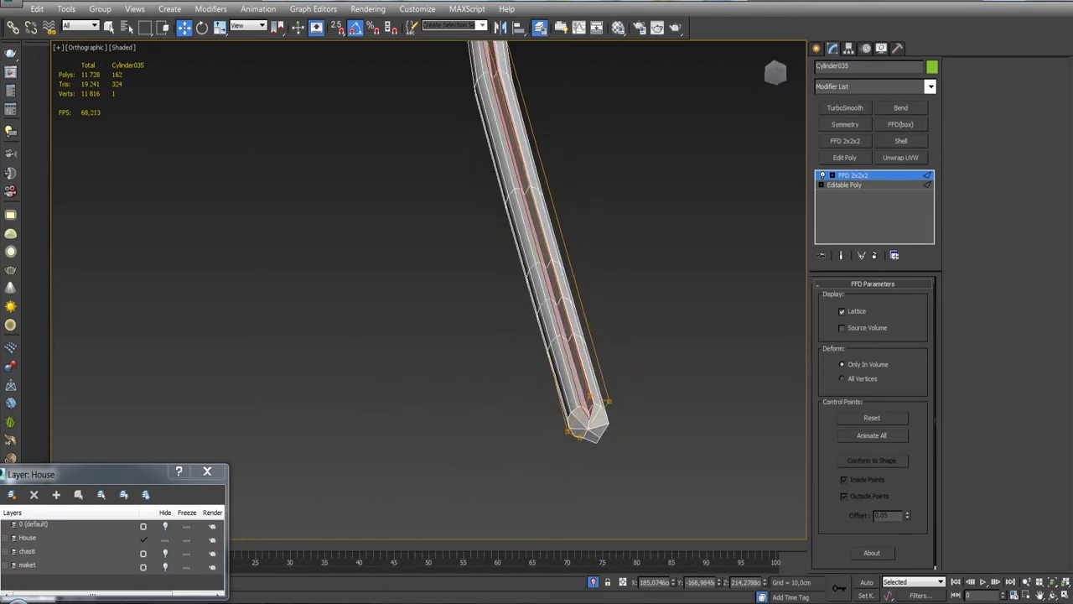
{"action": "scroll", "coordinate": [528, 276], "scroll_direction": "down", "scroll_amount": 2}
Collapse the FFD into the Editable Poly and exit isolation to show the whole cabin.
{"action": "right_click", "coordinate": [885, 178]}
{"action": "left_click", "coordinate": [637, 324]}
{"action": "mouse_move", "coordinate": [637, 324]}
{"action": "middle_mouse_down", "text": "alt"}
{"action": "mouse_move", "coordinate": [592, 288]}
{"action": "mouse_move", "coordinate": [606, 321]}
{"action": "middle_mouse_up", "text": "alt"}
{"action": "left_click", "coordinate": [593, 582]}
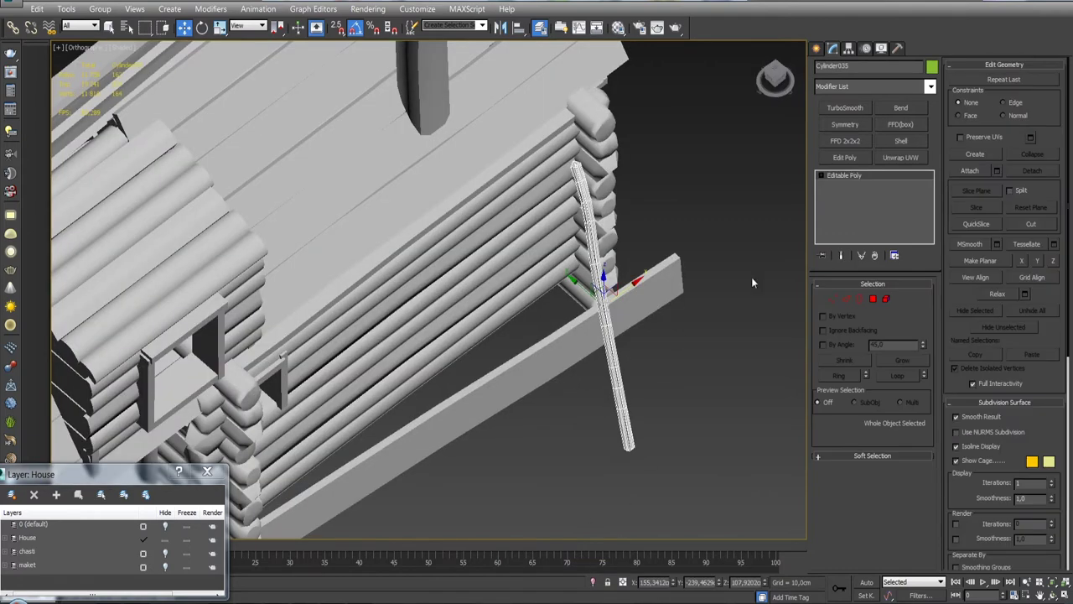
Add Unwrap UVW to the post, open the UV Editor and select all faces.
{"action": "left_click", "coordinate": [901, 158]}
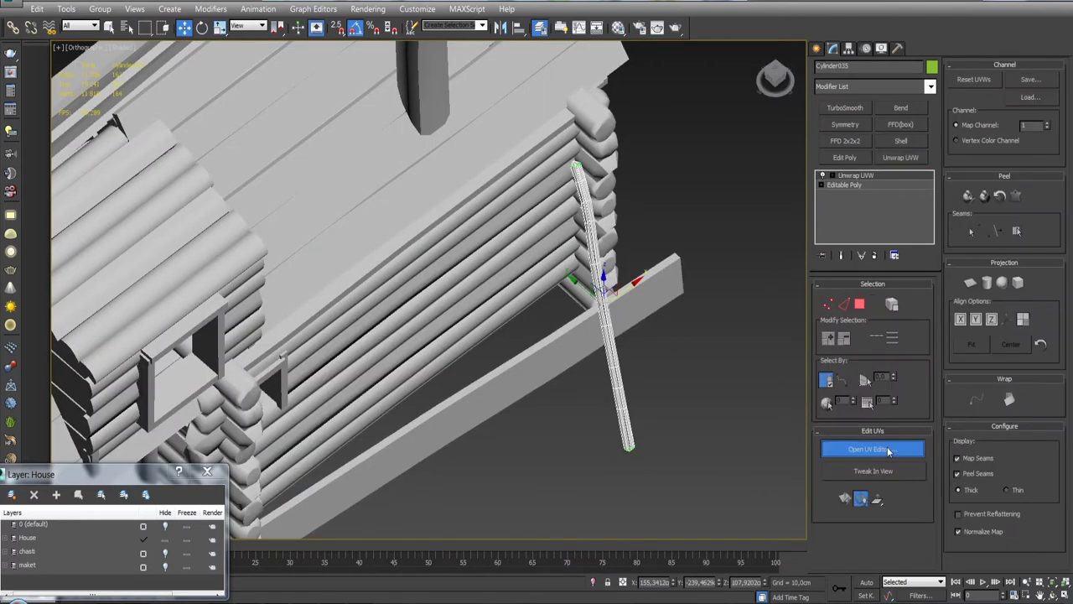
{"action": "left_click", "coordinate": [872, 448]}
{"action": "left_click", "coordinate": [46, 493]}
{"action": "key", "text": "ctrl+a"}
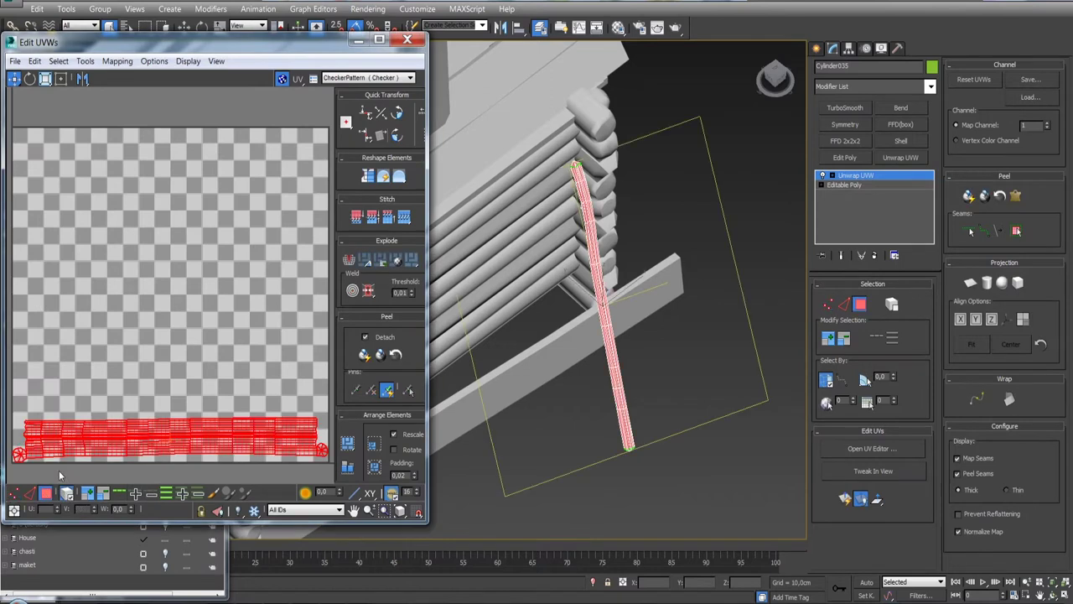
Relax the UVs by Polygon Angles and collapse the stack into an Editable Poly.
{"action": "left_click", "coordinate": [85, 61]}
{"action": "left_click", "coordinate": [37, 280]}
{"action": "left_click_drag", "start_coordinate": [50, 79], "coordinate": [486, 79]}
{"action": "left_click", "coordinate": [521, 104]}
{"action": "left_click", "coordinate": [522, 117]}
{"action": "left_click", "coordinate": [612, 167]}
{"action": "left_click", "coordinate": [612, 166]}
{"action": "right_click", "coordinate": [872, 174]}
{"action": "left_click", "coordinate": [923, 307]}
Preview the post under the checker texture, then turn the checker off and close the Material Editor.
{"action": "left_click", "coordinate": [618, 27]}
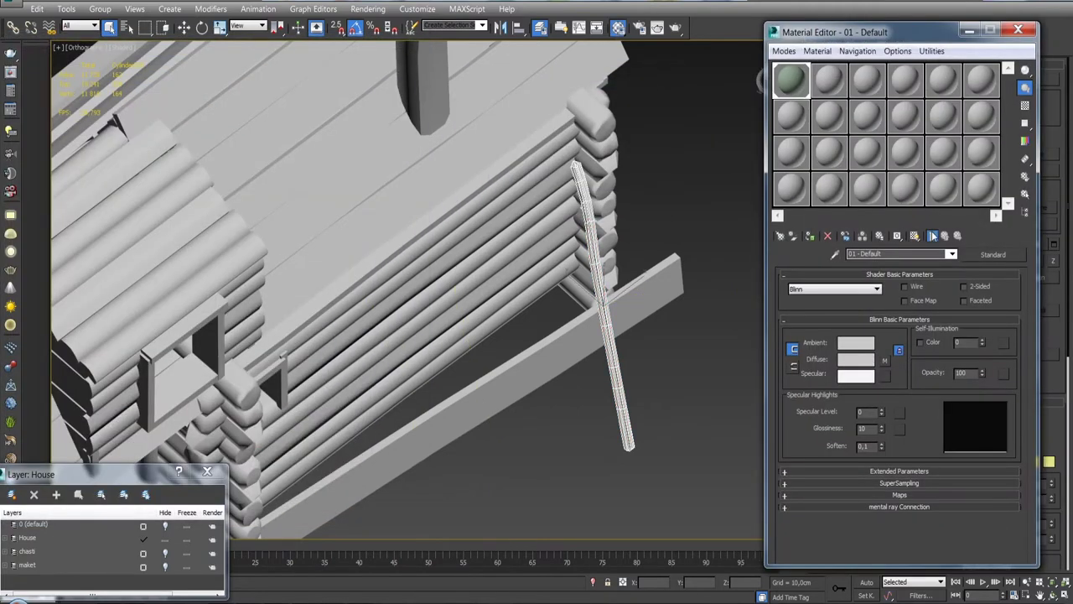
{"action": "left_click", "coordinate": [931, 236]}
{"action": "scroll", "coordinate": [587, 269], "scroll_direction": "up", "scroll_amount": 3}
{"action": "scroll", "coordinate": [584, 261], "scroll_direction": "up", "scroll_amount": 3}
{"action": "scroll", "coordinate": [584, 261], "scroll_direction": "down", "scroll_amount": 3}
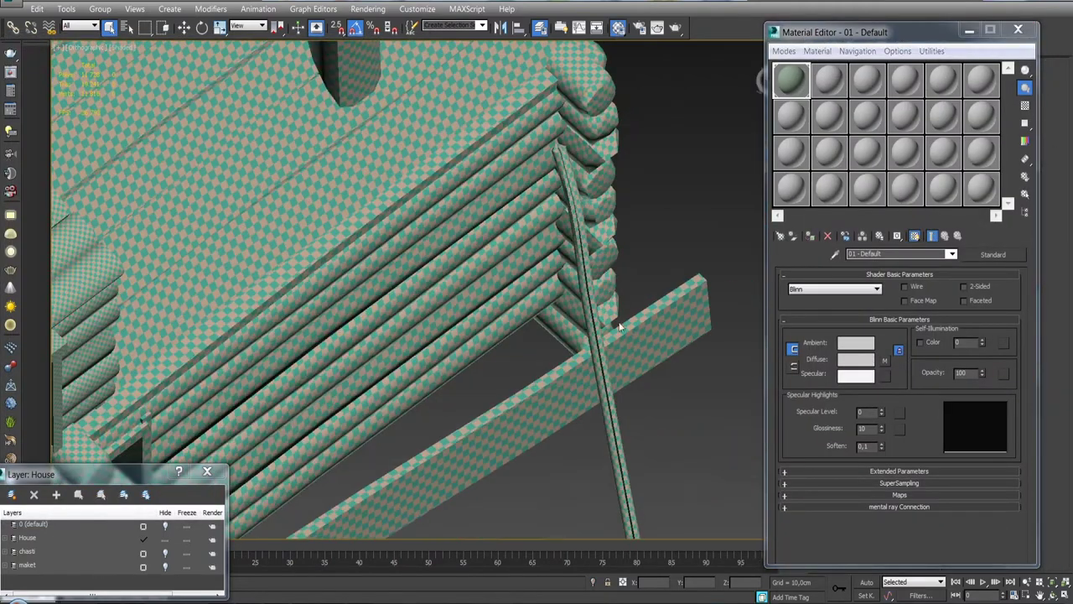
{"action": "middle_click_drag", "start_coordinate": [584, 260], "coordinate": [638, 234], "text": "alt"}
{"action": "left_click", "coordinate": [915, 235]}
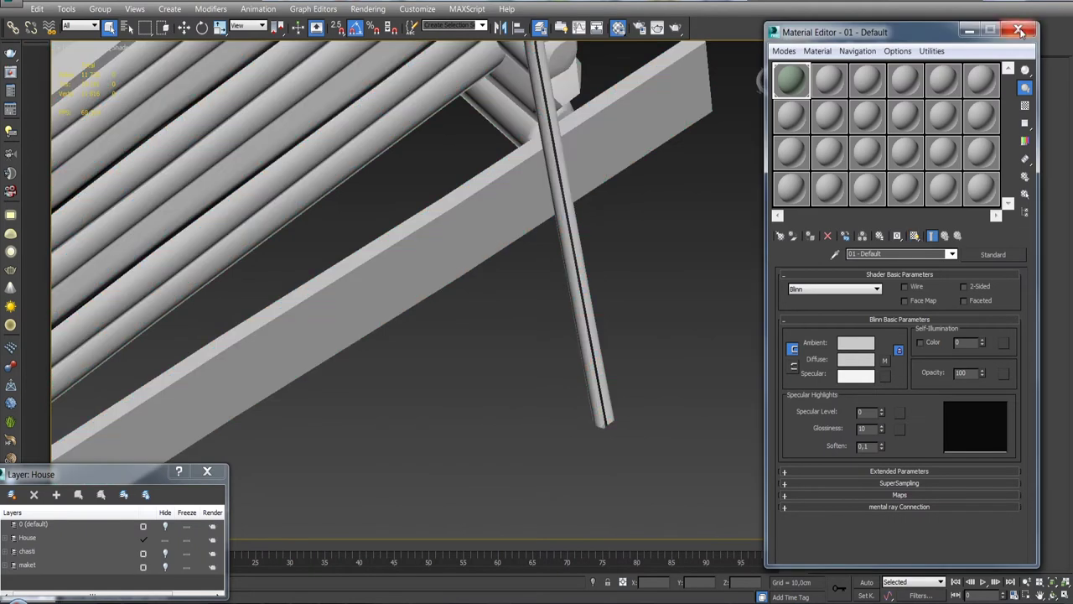
{"action": "left_click", "coordinate": [1018, 29]}
{"action": "scroll", "coordinate": [667, 344], "scroll_direction": "down", "scroll_amount": 5}
{"action": "middle_click_drag", "start_coordinate": [683, 304], "coordinate": [595, 264], "text": "alt"}
Connect the plank's short edges with a lengthwise edge loop and slide it down the plank.
{"action": "scroll", "coordinate": [594, 264], "scroll_direction": "up", "scroll_amount": 3}
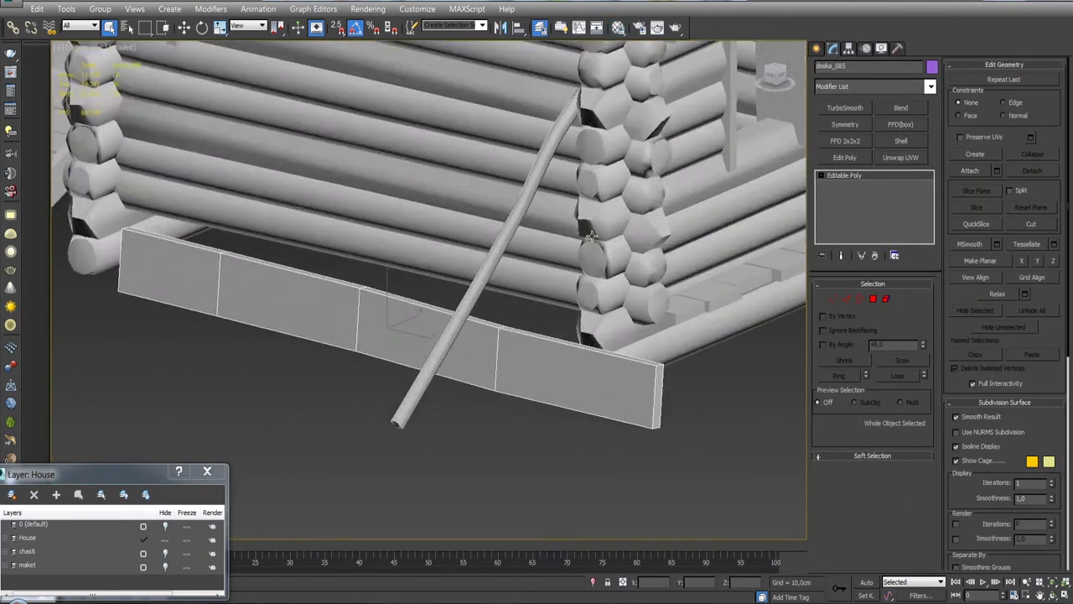
{"action": "left_click", "coordinate": [847, 298]}
{"action": "left_click", "coordinate": [654, 383]}
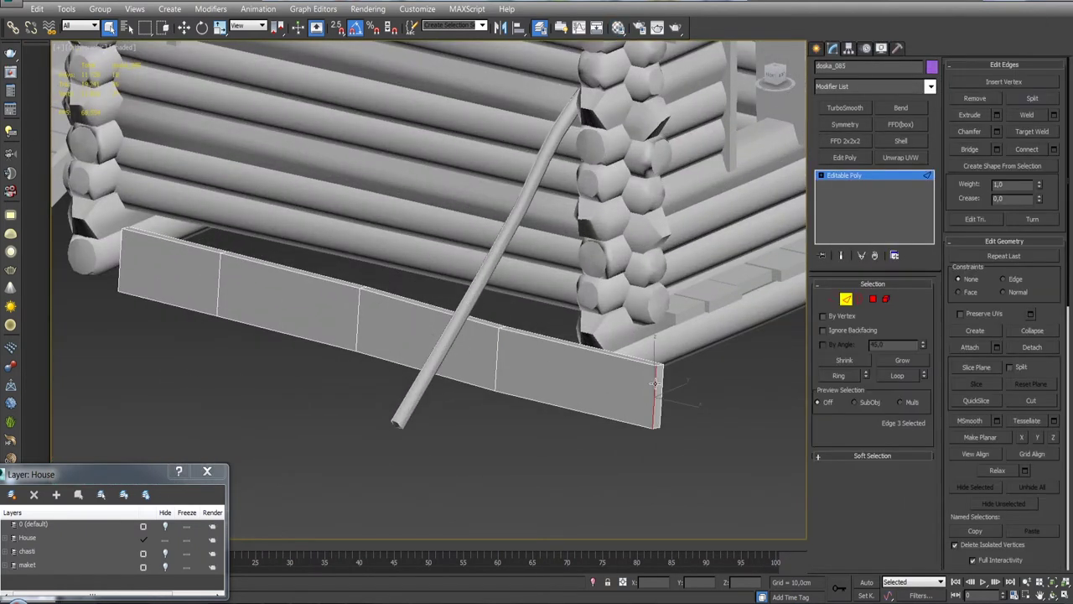
{"action": "left_click", "coordinate": [1054, 150]}
{"action": "middle_click_drag", "start_coordinate": [670, 376], "coordinate": [646, 368], "text": "alt"}
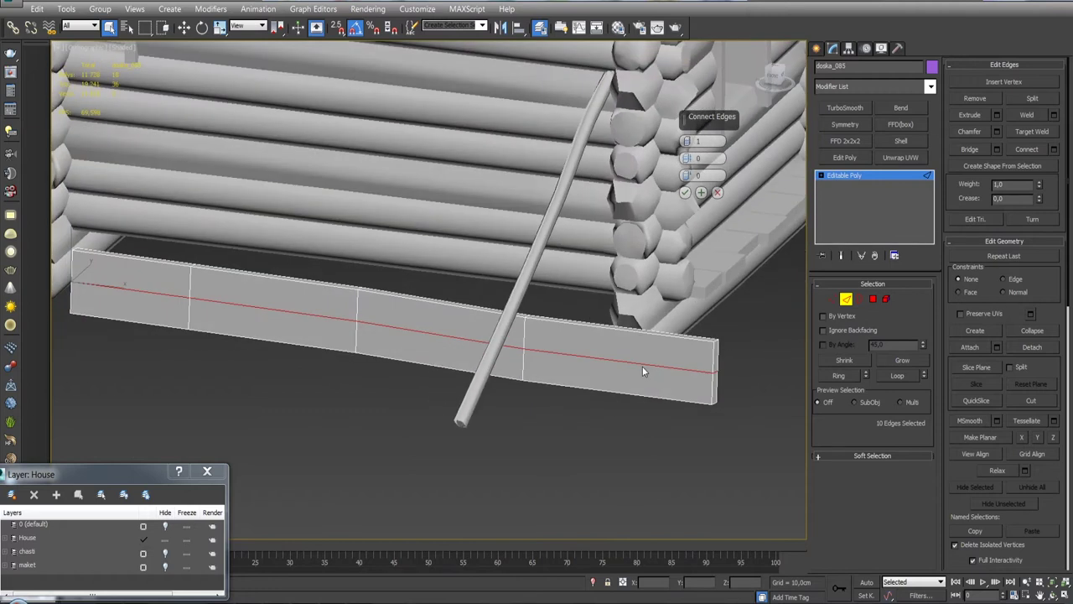
{"action": "left_click_drag", "start_coordinate": [686, 178], "coordinate": [688, 114]}
{"action": "left_click", "coordinate": [685, 193]}
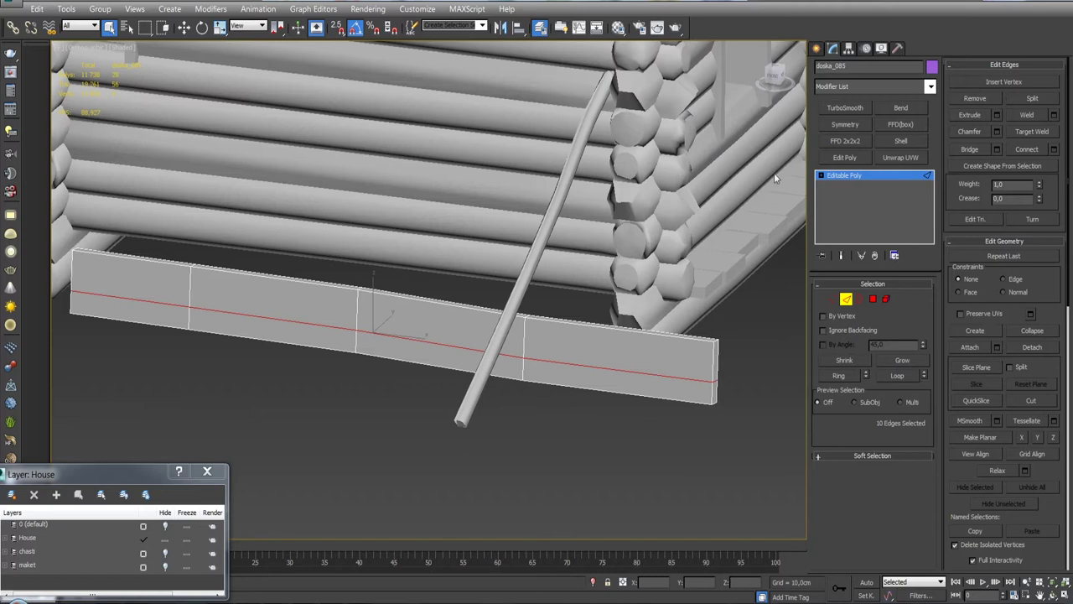
Warp the plank with an FFD 2x2x2 lattice by raising its left end, then collapse the stack.
{"action": "left_click", "coordinate": [846, 141]}
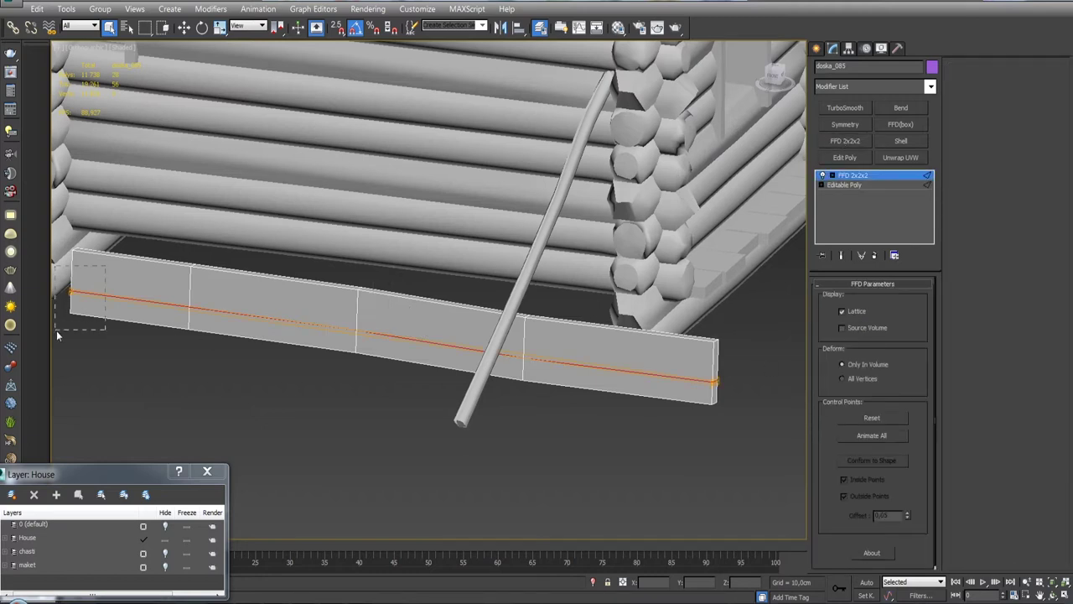
{"action": "left_click_drag", "start_coordinate": [75, 264], "coordinate": [76, 239]}
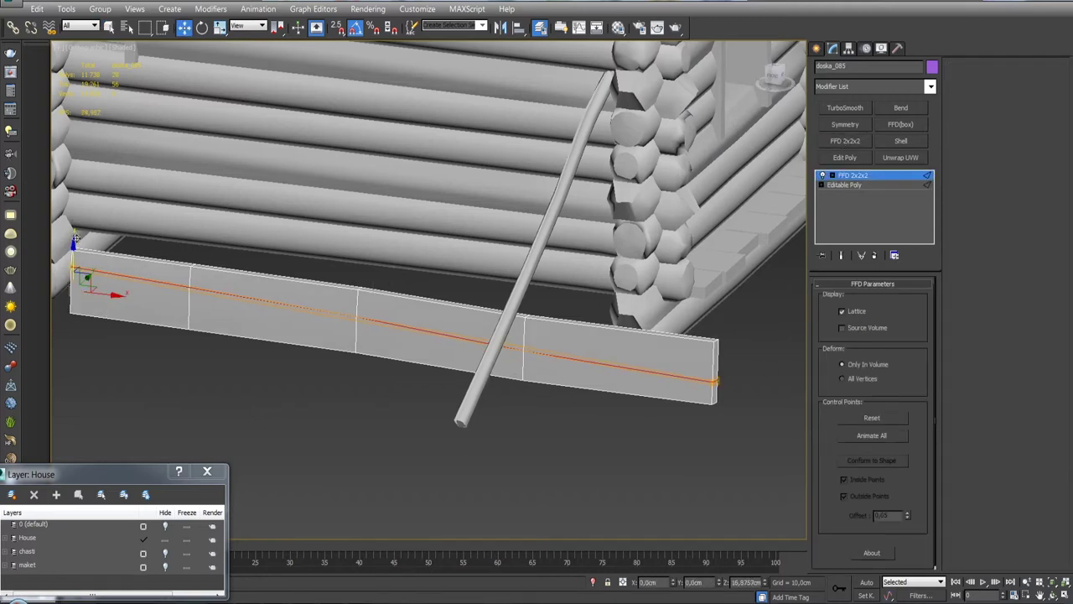
{"action": "right_click", "coordinate": [864, 175]}
{"action": "left_click", "coordinate": [889, 374]}
Extrude the lengthwise edge loop with negative height to cut the crack.
{"action": "left_click", "coordinate": [846, 299]}
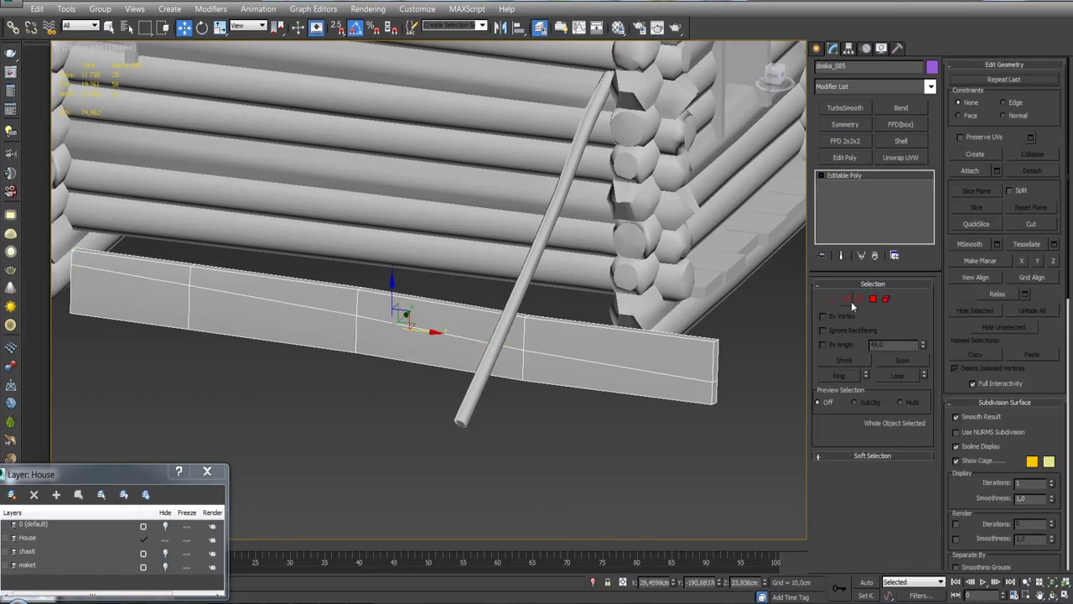
{"action": "left_click", "coordinate": [996, 117]}
{"action": "left_click_drag", "start_coordinate": [686, 141], "coordinate": [686, 158]}
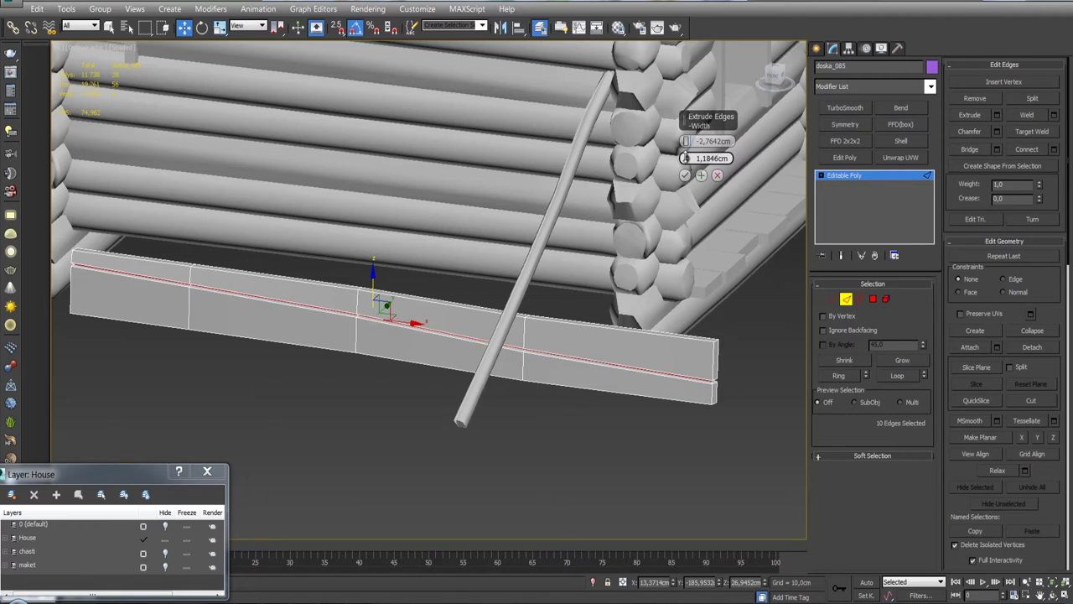
{"action": "left_click", "coordinate": [684, 175]}
Select the whole crack edge loop and isolate the plank on its own.
{"action": "scroll", "coordinate": [541, 373], "scroll_direction": "up", "scroll_amount": 5}
{"action": "left_click", "coordinate": [522, 385]}
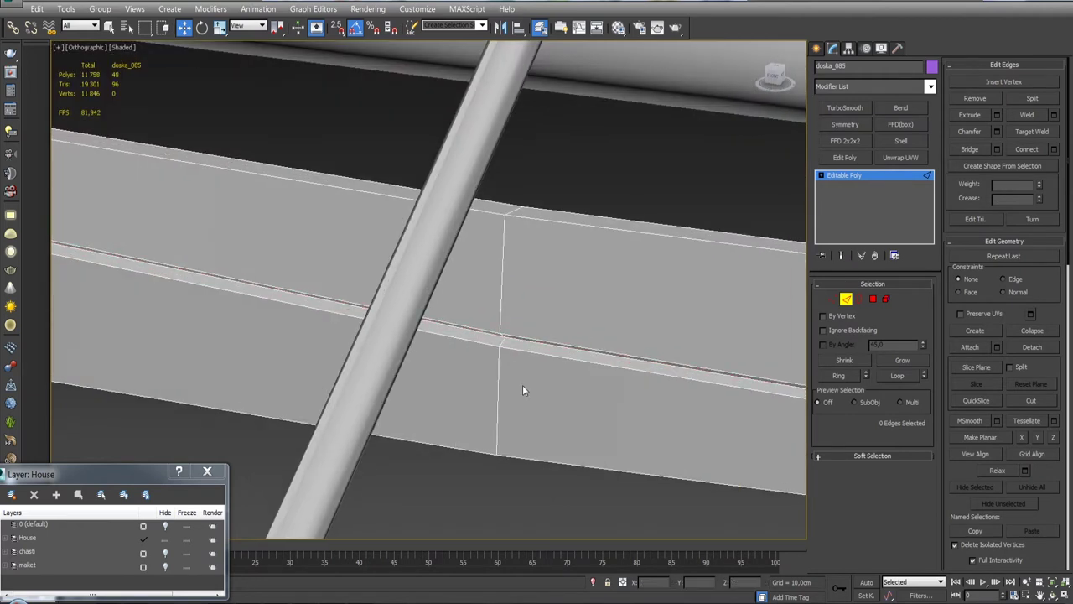
{"action": "double_click", "coordinate": [511, 350]}
{"action": "scroll", "coordinate": [511, 351], "scroll_direction": "down", "scroll_amount": 5}
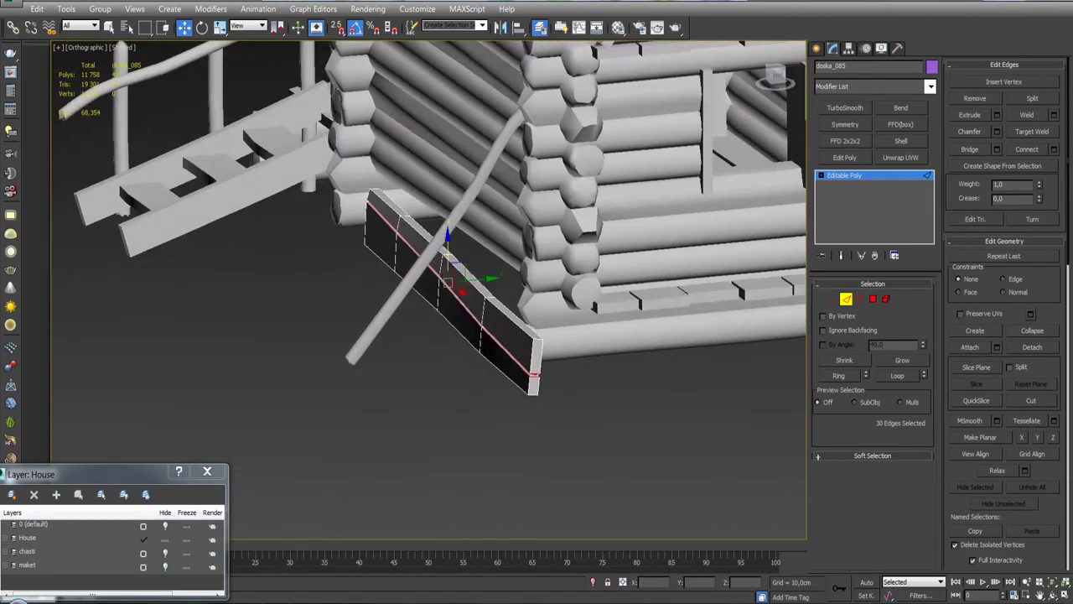
{"action": "left_click", "coordinate": [594, 582]}
{"action": "middle_click_drag", "start_coordinate": [485, 353], "coordinate": [507, 342], "text": "alt"}
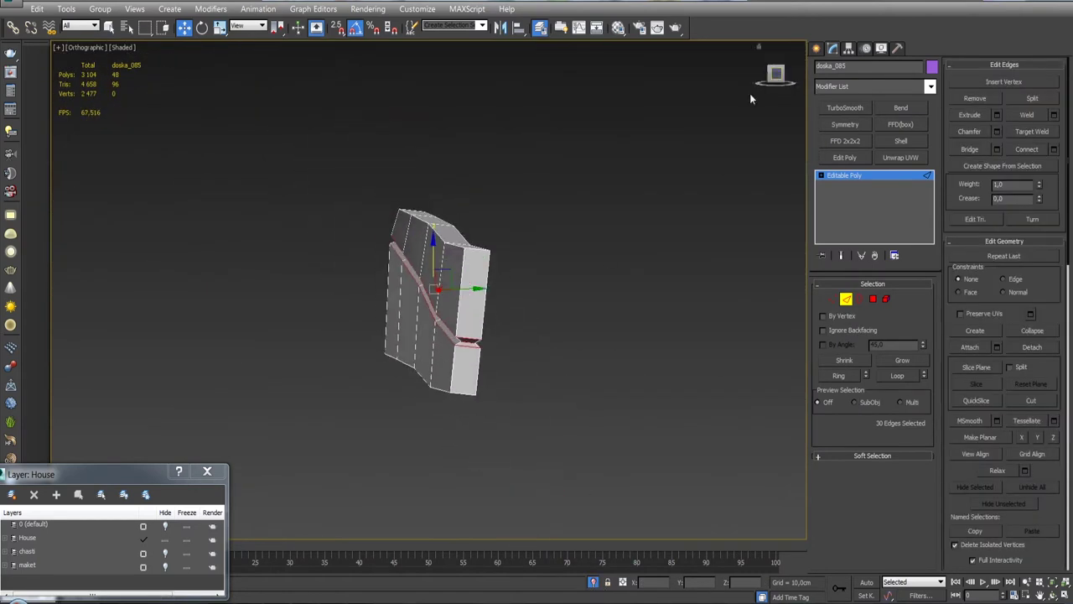
{"action": "middle_click_drag", "start_coordinate": [516, 306], "coordinate": [510, 305], "text": "alt"}
{"action": "left_click_drag", "start_coordinate": [567, 207], "coordinate": [450, 411]}
Refine the crack's edge selection, dropping a stray edge, and move the edges to make it uneven.
{"action": "middle_click_drag", "start_coordinate": [450, 411], "coordinate": [443, 332], "text": "alt"}
{"action": "middle_click_drag", "start_coordinate": [402, 309], "coordinate": [260, 300], "text": "alt"}
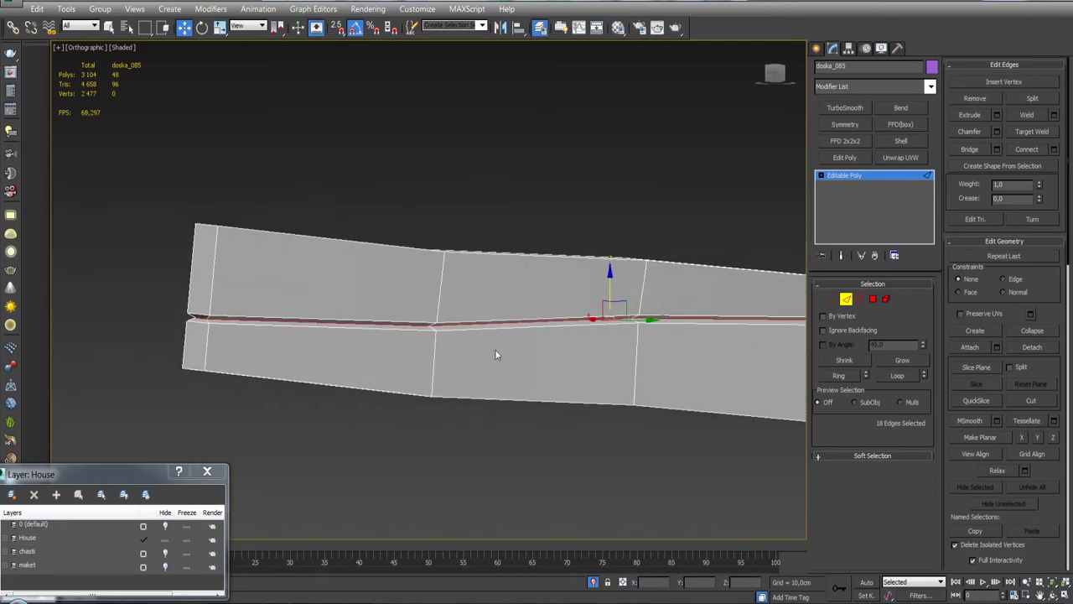
{"action": "scroll", "coordinate": [251, 306], "scroll_direction": "up", "scroll_amount": 5}
{"action": "scroll", "coordinate": [233, 317], "scroll_direction": "down", "scroll_amount": 5}
{"action": "middle_click_drag", "start_coordinate": [233, 317], "coordinate": [258, 338]}
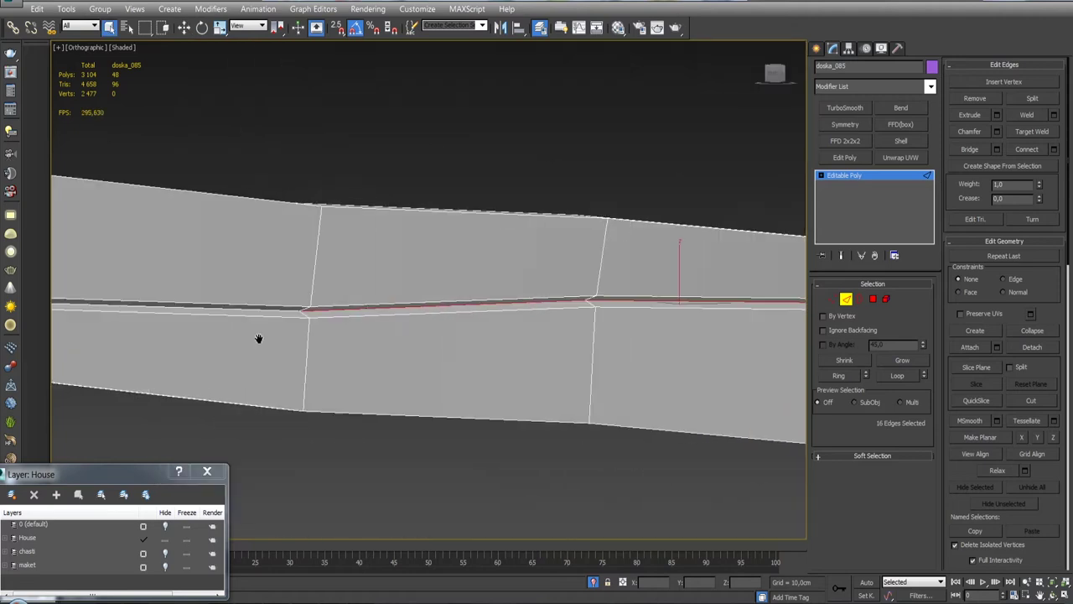
{"action": "middle_click_drag", "start_coordinate": [629, 299], "coordinate": [423, 307], "text": "alt"}
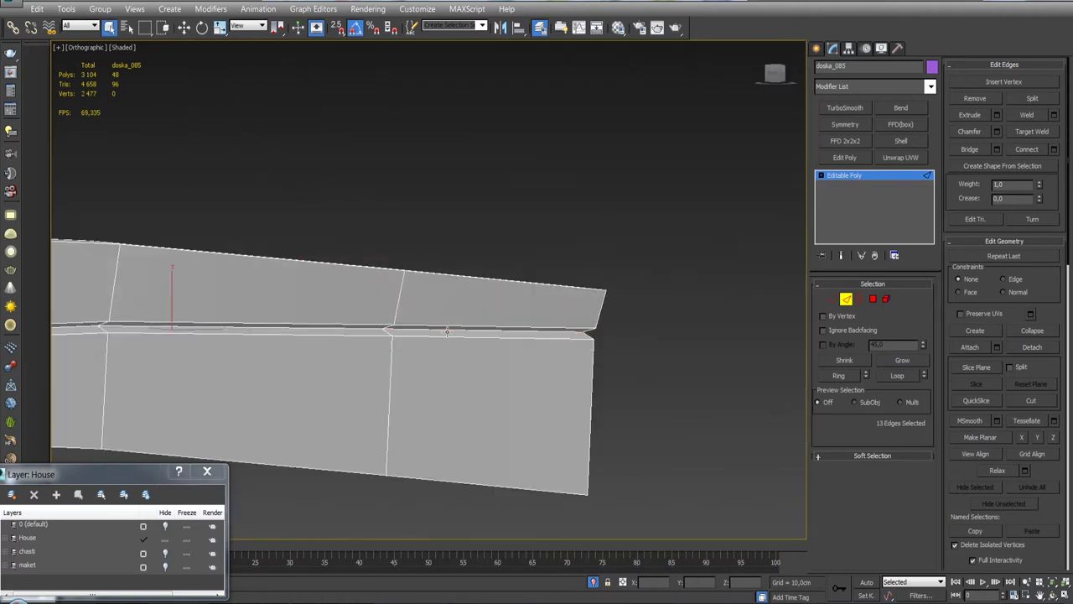
{"action": "scroll", "coordinate": [491, 196], "scroll_direction": "up", "scroll_amount": 3}
{"action": "left_click", "coordinate": [491, 196], "text": "alt"}
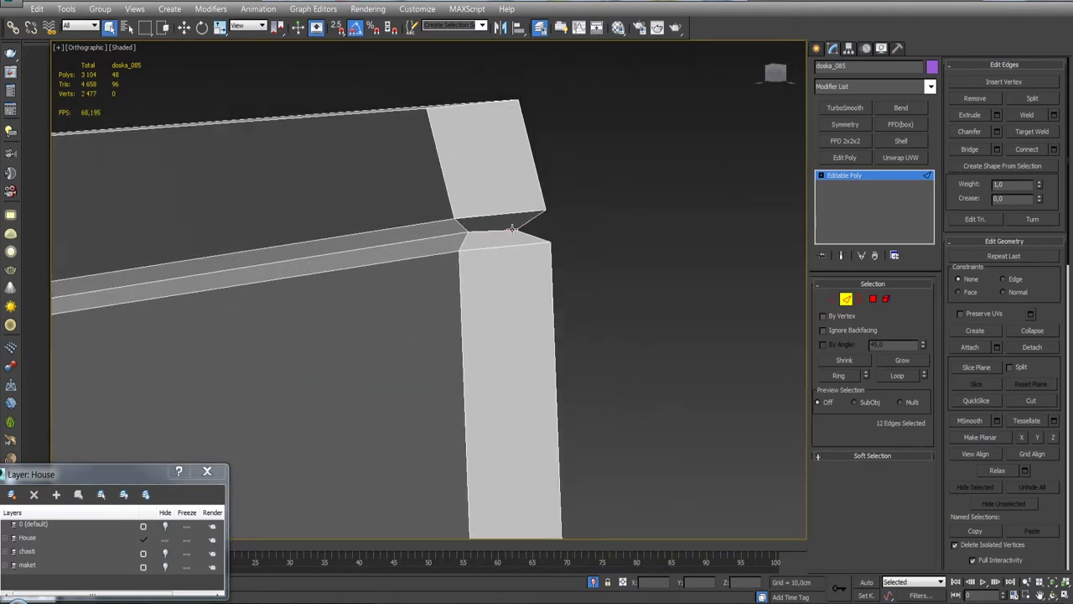
{"action": "scroll", "coordinate": [391, 307], "scroll_direction": "down", "scroll_amount": 5}
{"action": "key", "text": "w"}
{"action": "mouse_move", "coordinate": [483, 300]}
{"action": "middle_mouse_down", "text": "alt"}
{"action": "mouse_move", "coordinate": [475, 274]}
{"action": "mouse_move", "coordinate": [436, 277]}
{"action": "middle_mouse_up", "text": "alt"}
{"action": "scroll", "coordinate": [475, 274], "scroll_direction": "up", "scroll_amount": 5}
{"action": "scroll", "coordinate": [475, 274], "scroll_direction": "down", "scroll_amount": 5}
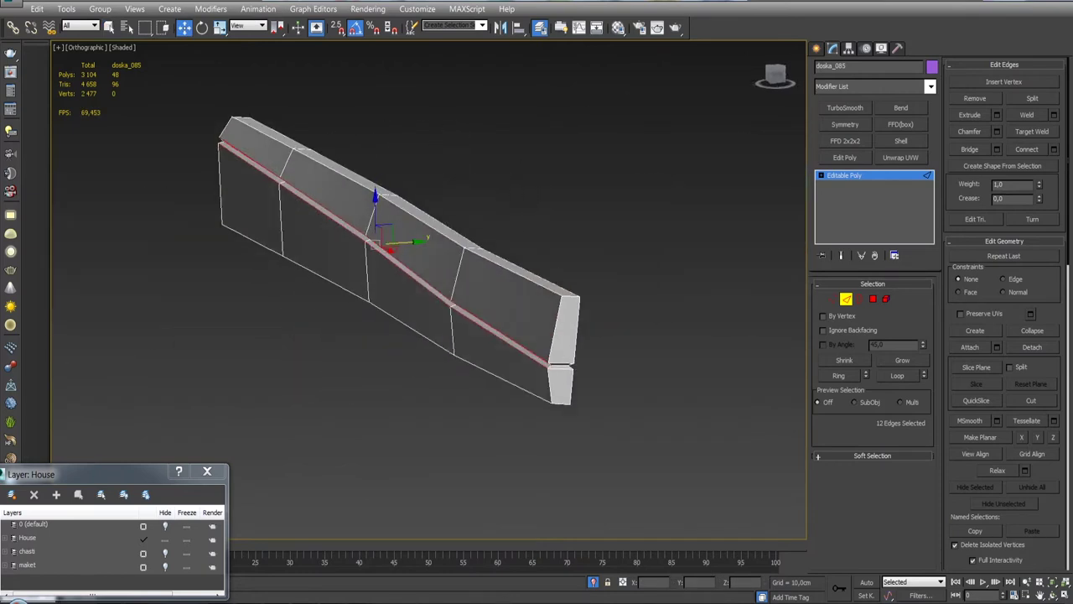
Exit edge editing, bring the whole house back into view, and reselect the porch plank.
{"action": "left_click", "coordinate": [843, 302]}
{"action": "left_click", "coordinate": [846, 300]}
{"action": "mouse_move", "coordinate": [575, 251]}
{"action": "middle_mouse_down", "text": "alt"}
{"action": "mouse_move", "coordinate": [587, 296]}
{"action": "mouse_move", "coordinate": [570, 324]}
{"action": "mouse_move", "coordinate": [576, 338]}
{"action": "middle_mouse_up", "text": "alt"}
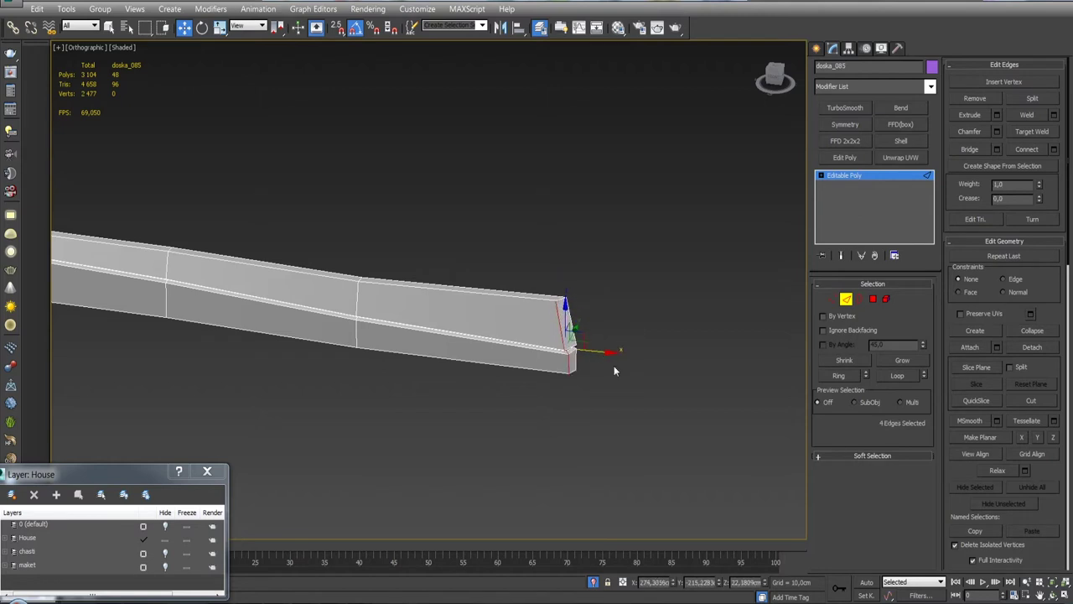
{"action": "left_click", "coordinate": [594, 581]}
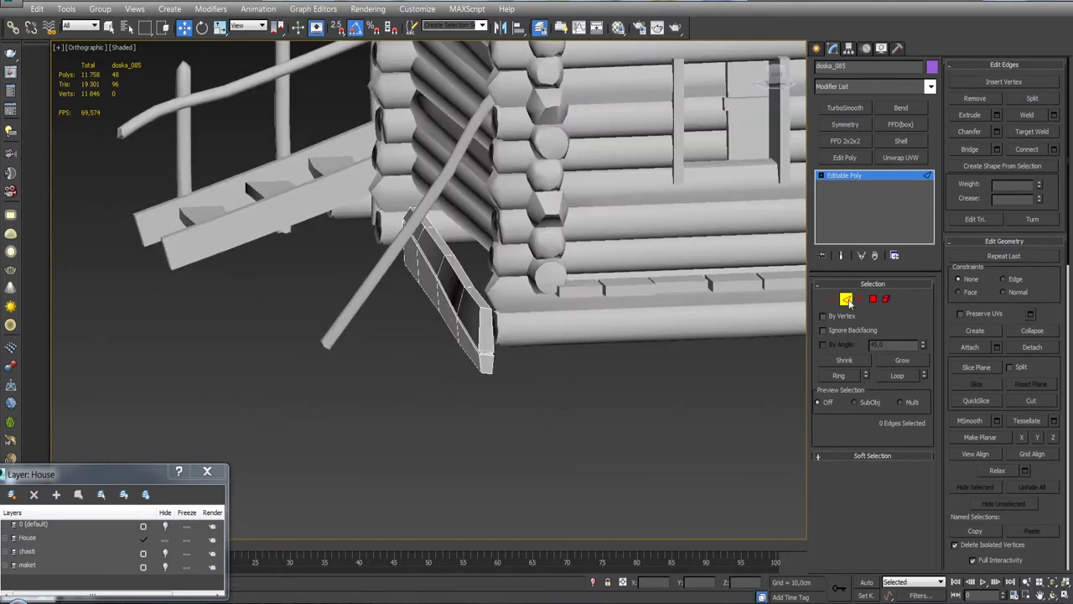
{"action": "left_click", "coordinate": [846, 301]}
{"action": "left_click", "coordinate": [712, 377]}
{"action": "left_click", "coordinate": [431, 366]}
{"action": "mouse_move", "coordinate": [447, 327]}
{"action": "middle_mouse_down", "text": "alt"}
{"action": "mouse_move", "coordinate": [425, 359]}
{"action": "mouse_move", "coordinate": [433, 338]}
{"action": "middle_mouse_up", "text": "alt"}
{"action": "scroll", "coordinate": [425, 358], "scroll_direction": "down", "scroll_amount": 3}
{"action": "left_click", "coordinate": [448, 328]}
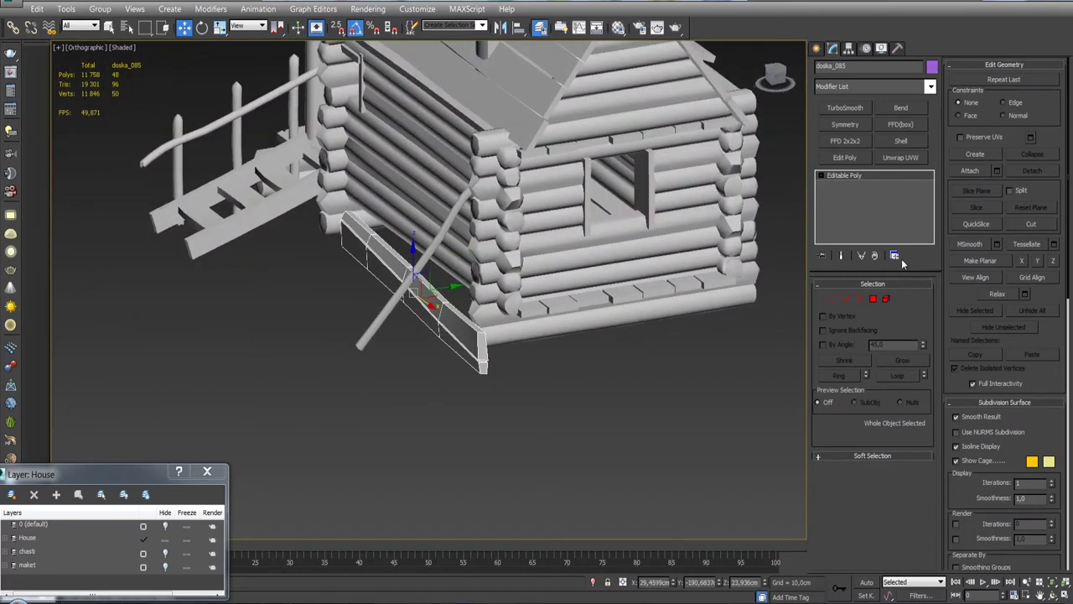
Add Unwrap UVW to the plank and relax all its UV polygons by polygon angles.
{"action": "left_click", "coordinate": [900, 158]}
{"action": "left_click", "coordinate": [889, 448]}
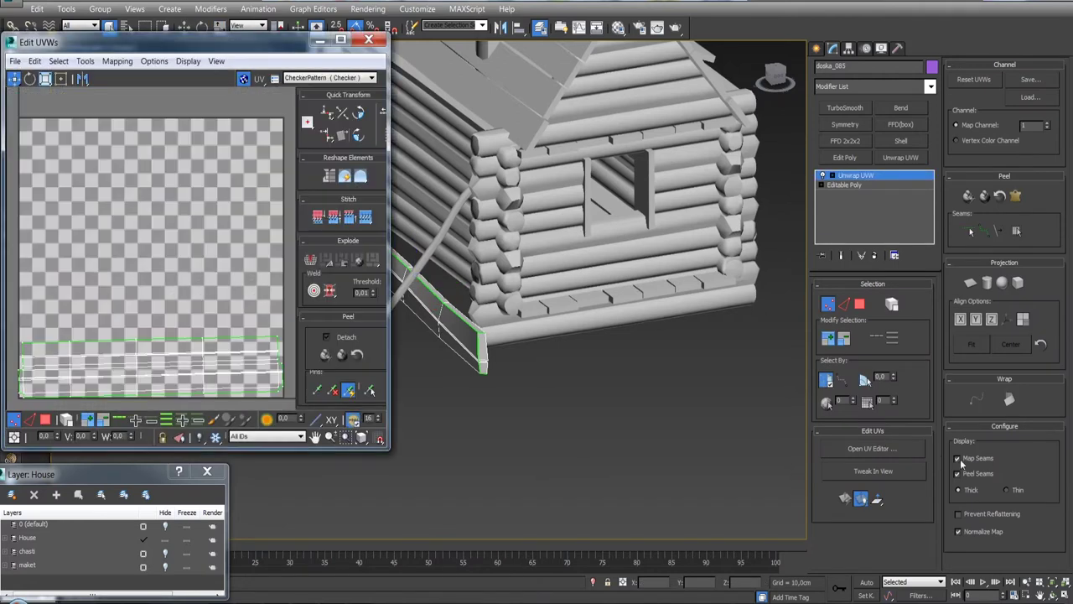
{"action": "key", "text": "3"}
{"action": "key", "text": "ctrl+a"}
{"action": "right_click", "coordinate": [110, 378]}
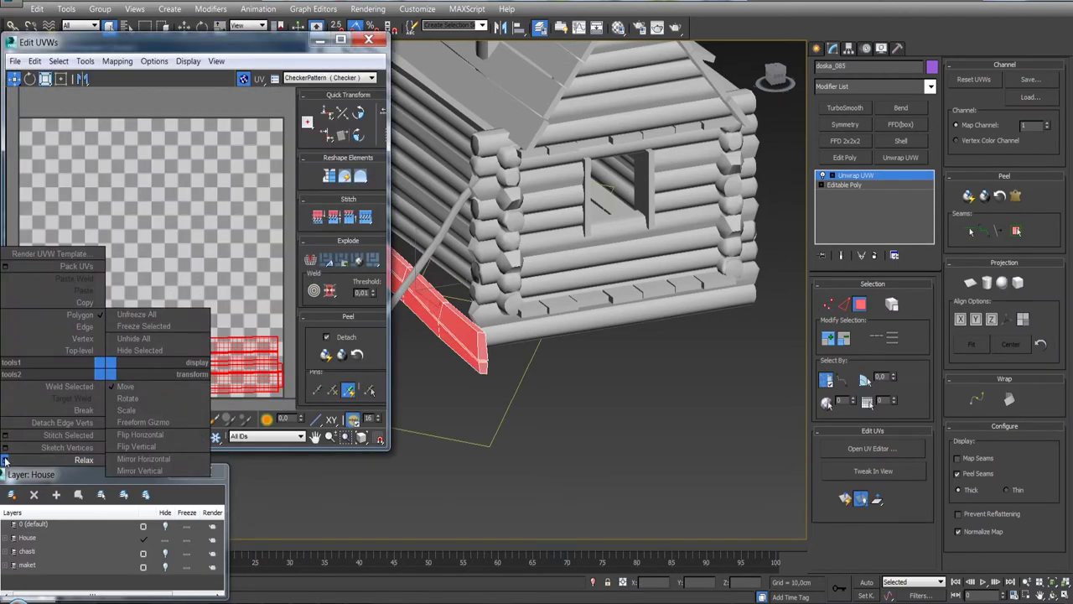
{"action": "left_click", "coordinate": [6, 460]}
{"action": "left_click", "coordinate": [71, 102]}
{"action": "left_click", "coordinate": [67, 130]}
{"action": "left_click", "coordinate": [156, 165]}
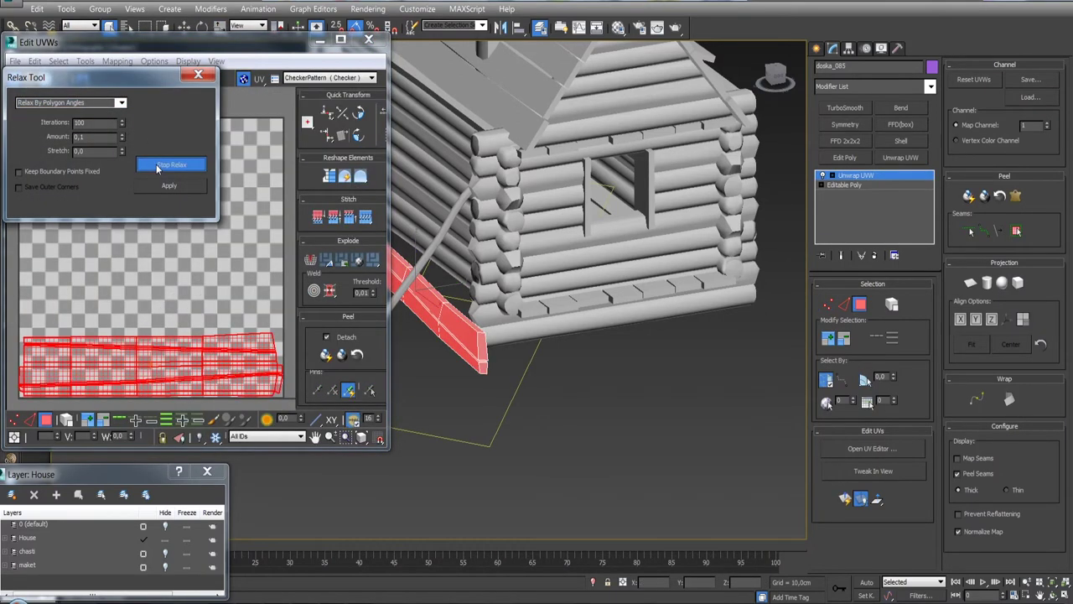
{"action": "left_click", "coordinate": [157, 165]}
{"action": "left_click_drag", "start_coordinate": [317, 449], "coordinate": [362, 486]}
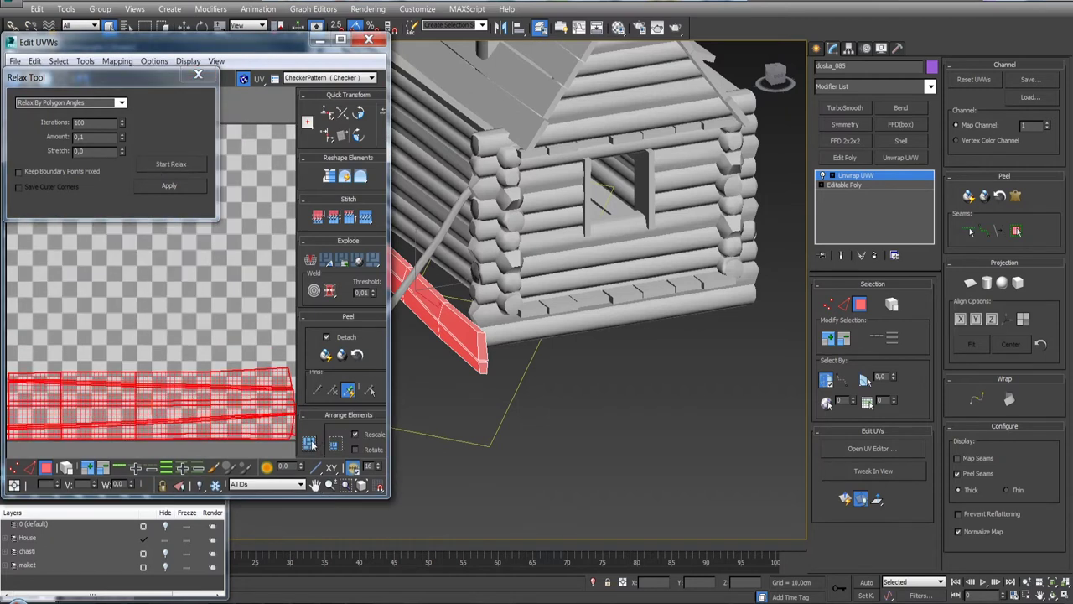
Collapse the unwrap into the plank's mesh and select a bottom log beam near the stairs.
{"action": "right_click", "coordinate": [863, 175]}
{"action": "left_click", "coordinate": [904, 292]}
{"action": "left_click", "coordinate": [631, 397]}
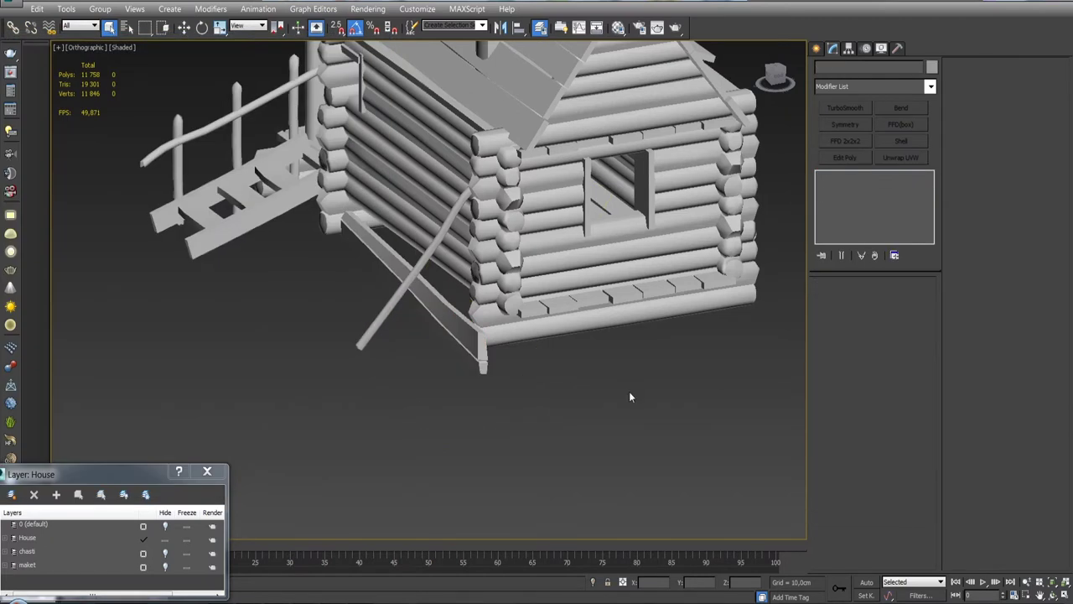
{"action": "left_click", "coordinate": [524, 334]}
{"action": "middle_click_drag", "start_coordinate": [497, 355], "coordinate": [404, 375], "text": "alt"}
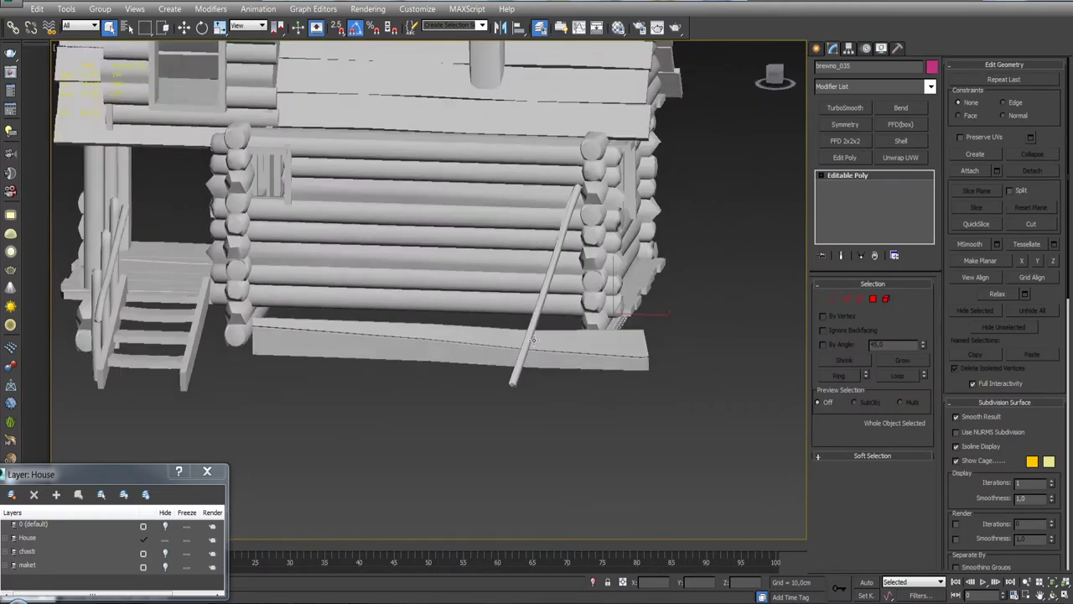
{"action": "scroll", "coordinate": [403, 375], "scroll_direction": "up", "scroll_amount": 5}
Chamfer the stair stringer board's selected top edges.
{"action": "left_click", "coordinate": [404, 375]}
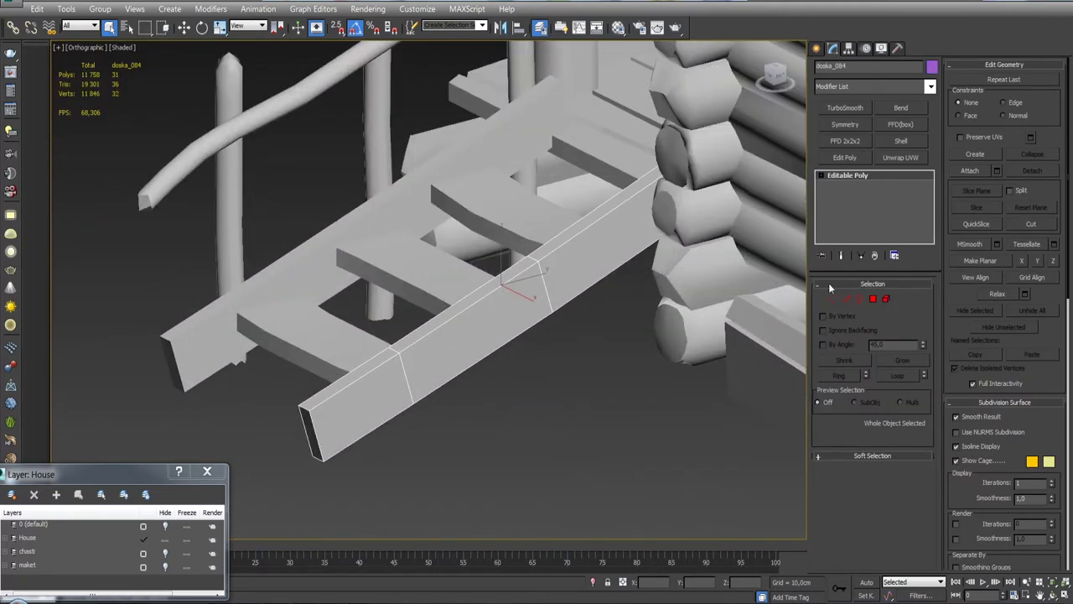
{"action": "left_click", "coordinate": [846, 299]}
{"action": "middle_click_drag", "start_coordinate": [394, 369], "coordinate": [421, 327], "text": "alt"}
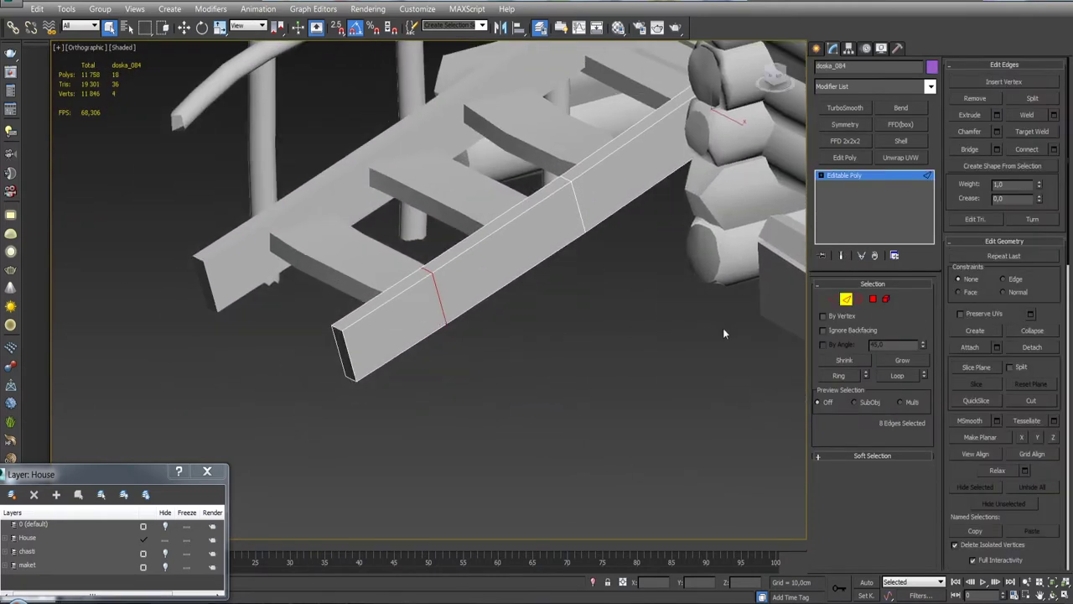
{"action": "scroll", "coordinate": [362, 303], "scroll_direction": "up", "scroll_amount": 5}
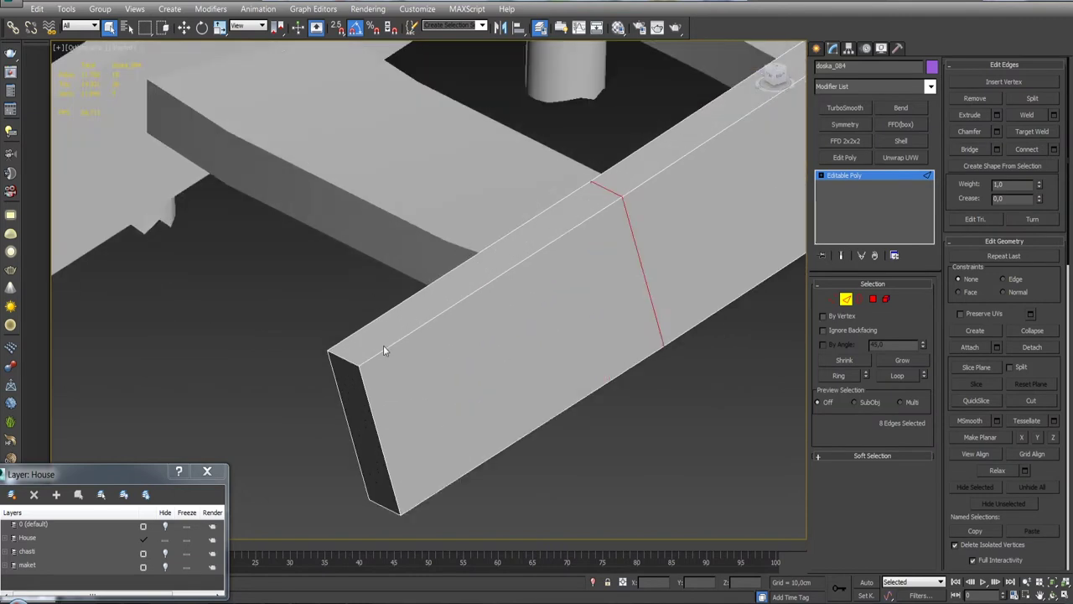
{"action": "scroll", "coordinate": [616, 263], "scroll_direction": "down", "scroll_amount": 3}
{"action": "left_click", "coordinate": [996, 131]}
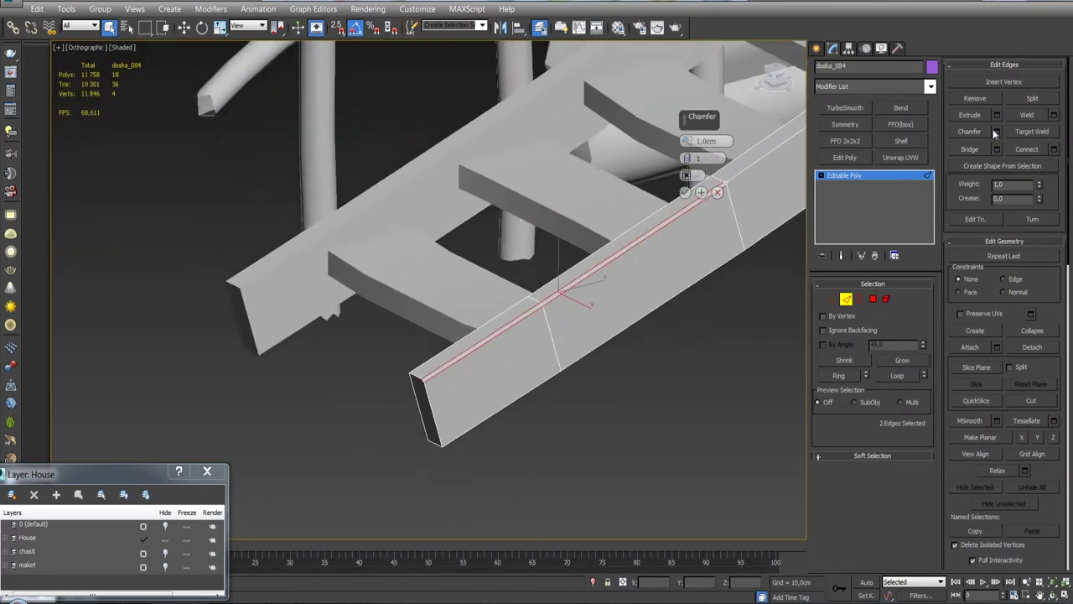
{"action": "middle_click_drag", "start_coordinate": [604, 277], "coordinate": [585, 245], "text": "alt"}
{"action": "scroll", "coordinate": [584, 246], "scroll_direction": "up", "scroll_amount": 2}
{"action": "left_click_drag", "start_coordinate": [686, 141], "coordinate": [681, 120]}
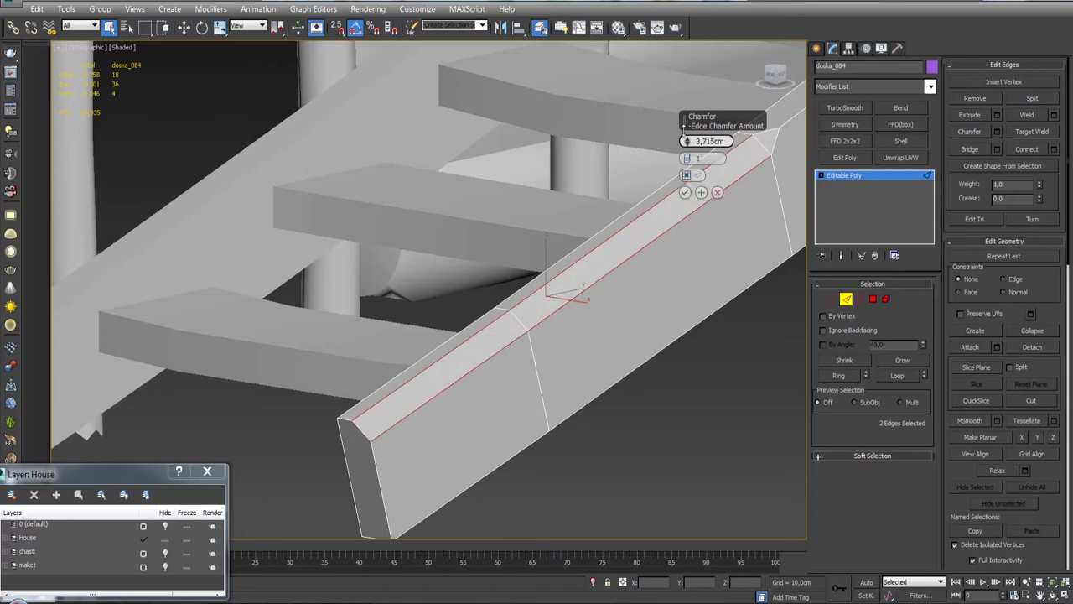
{"action": "left_click", "coordinate": [685, 192]}
{"action": "middle_click_drag", "start_coordinate": [685, 194], "coordinate": [843, 321], "text": "alt"}
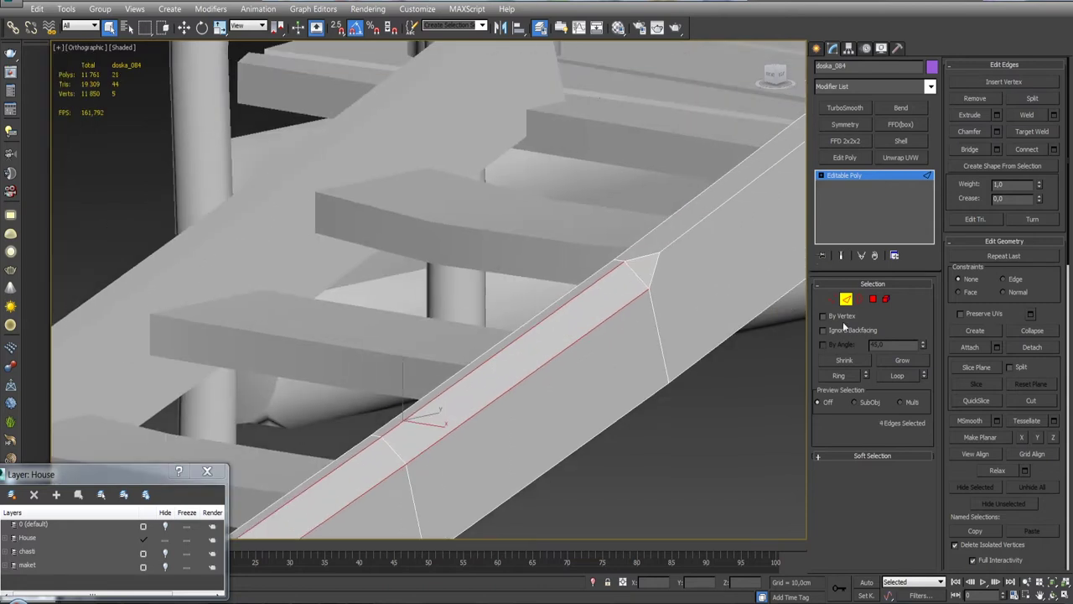
Move the stringer's vertices with edge constraint on so they slide only along edges.
{"action": "left_click", "coordinate": [833, 299], "text": "ctrl"}
{"action": "left_click", "coordinate": [1002, 247]}
{"action": "scroll", "coordinate": [624, 310], "scroll_direction": "down", "scroll_amount": 5}
{"action": "scroll", "coordinate": [623, 313], "scroll_direction": "up", "scroll_amount": 3}
{"action": "key", "text": "w"}
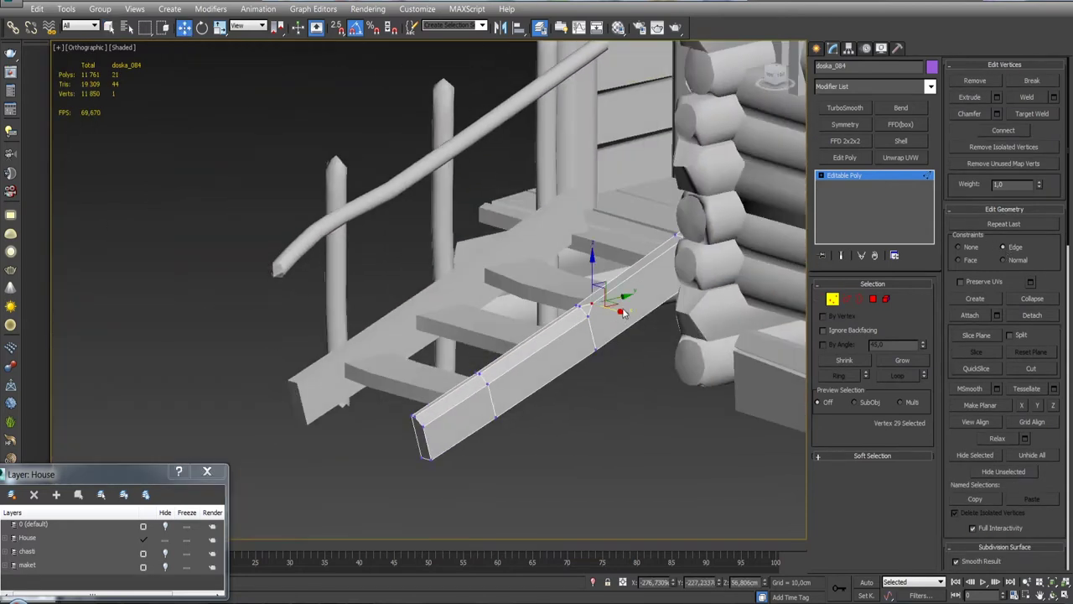
{"action": "middle_click_drag", "start_coordinate": [665, 253], "coordinate": [573, 301], "text": "alt"}
{"action": "scroll", "coordinate": [695, 295], "scroll_direction": "up", "scroll_amount": 3}
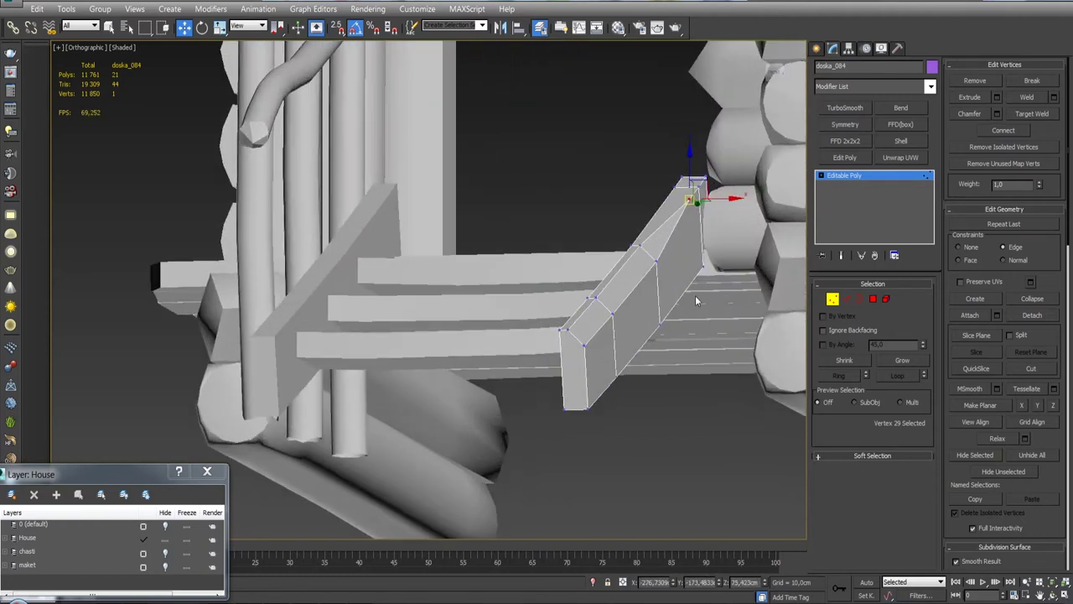
{"action": "left_click", "coordinate": [833, 299]}
Orbit out to the whole staircase and reselect the stair stringer board.
{"action": "mouse_move", "coordinate": [688, 291]}
{"action": "middle_mouse_down", "text": "alt"}
{"action": "mouse_move", "coordinate": [682, 364]}
{"action": "mouse_move", "coordinate": [678, 335]}
{"action": "middle_mouse_up", "text": "alt"}
{"action": "scroll", "coordinate": [677, 336], "scroll_direction": "down", "scroll_amount": 3}
{"action": "left_click", "coordinate": [741, 319]}
{"action": "mouse_move", "coordinate": [738, 319]}
{"action": "middle_mouse_down", "text": "alt"}
{"action": "mouse_move", "coordinate": [611, 339]}
{"action": "mouse_move", "coordinate": [679, 367]}
{"action": "middle_mouse_up", "text": "alt"}
{"action": "scroll", "coordinate": [612, 335], "scroll_direction": "up", "scroll_amount": 5}
{"action": "left_click", "coordinate": [607, 374]}
Add Unwrap UVW to the stringer and relax all its UV faces by polygon angles.
{"action": "left_click", "coordinate": [900, 157]}
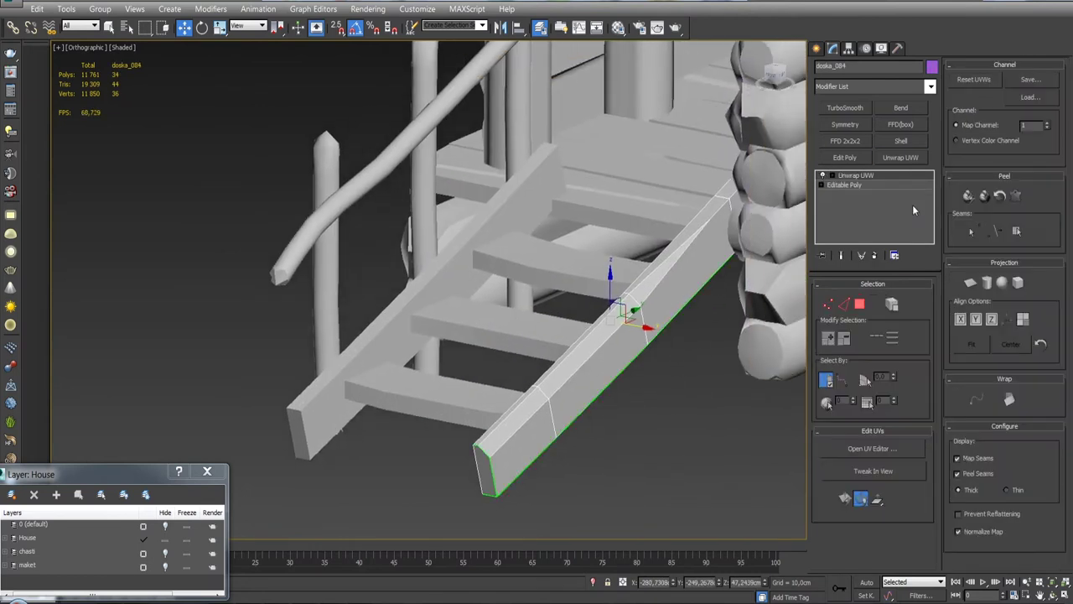
{"action": "left_click", "coordinate": [873, 448]}
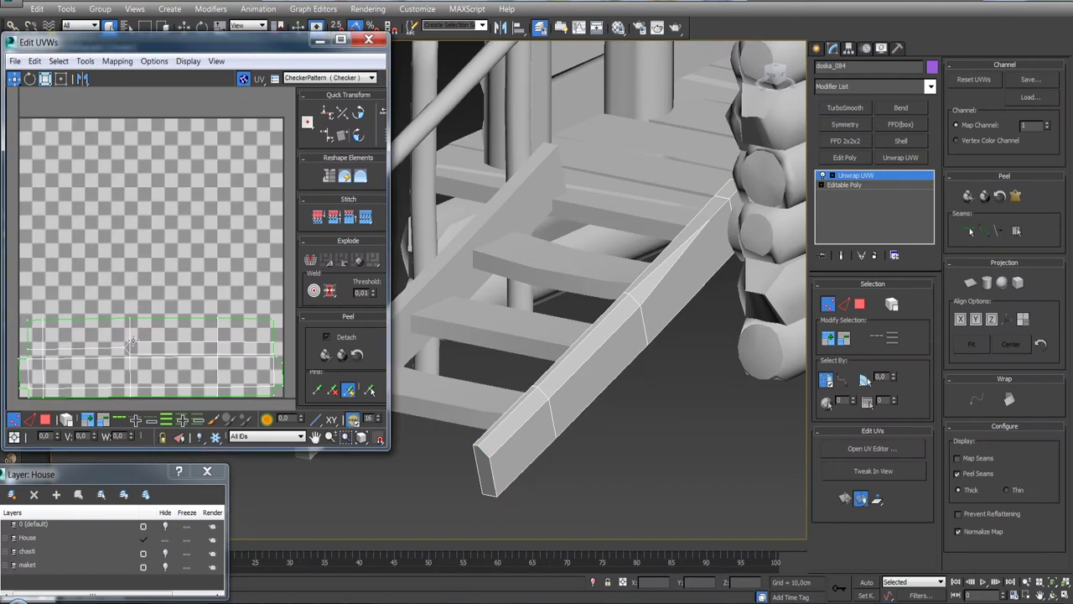
{"action": "key", "text": "3"}
{"action": "key", "text": "ctrl+a"}
{"action": "right_click", "coordinate": [77, 362]}
{"action": "left_click", "coordinate": [51, 293]}
{"action": "left_click", "coordinate": [71, 102]}
{"action": "left_click", "coordinate": [58, 130]}
{"action": "left_click", "coordinate": [152, 166]}
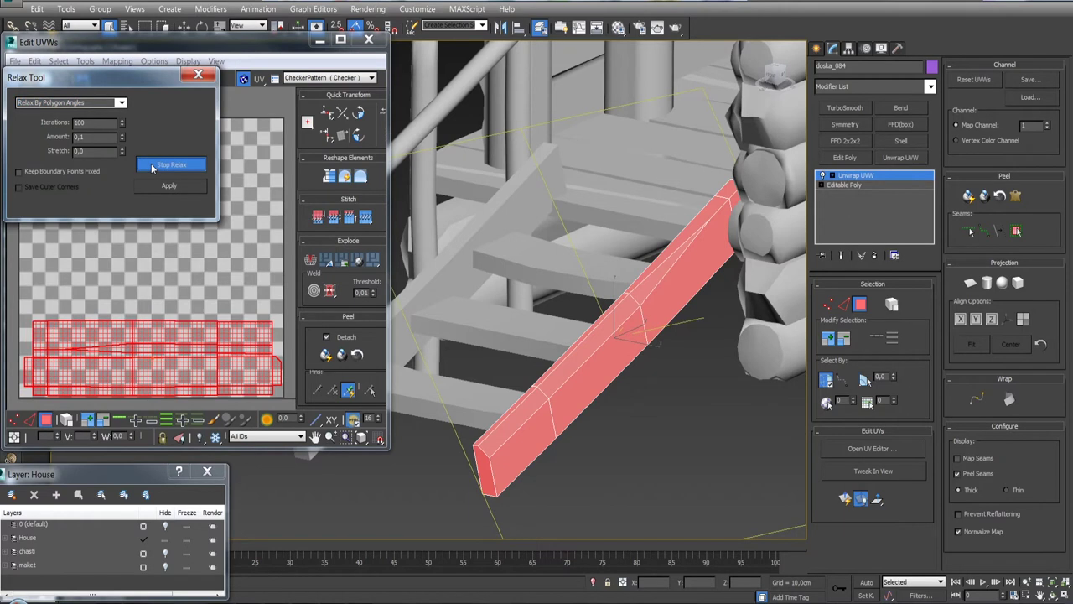
{"action": "left_click", "coordinate": [151, 166]}
{"action": "left_click_drag", "start_coordinate": [201, 454], "coordinate": [201, 524]}
Collapse the unwrap into the Editable Poly and toggle the checker material preview.
{"action": "right_click", "coordinate": [894, 176]}
{"action": "left_click", "coordinate": [933, 291]}
{"action": "left_click", "coordinate": [618, 26]}
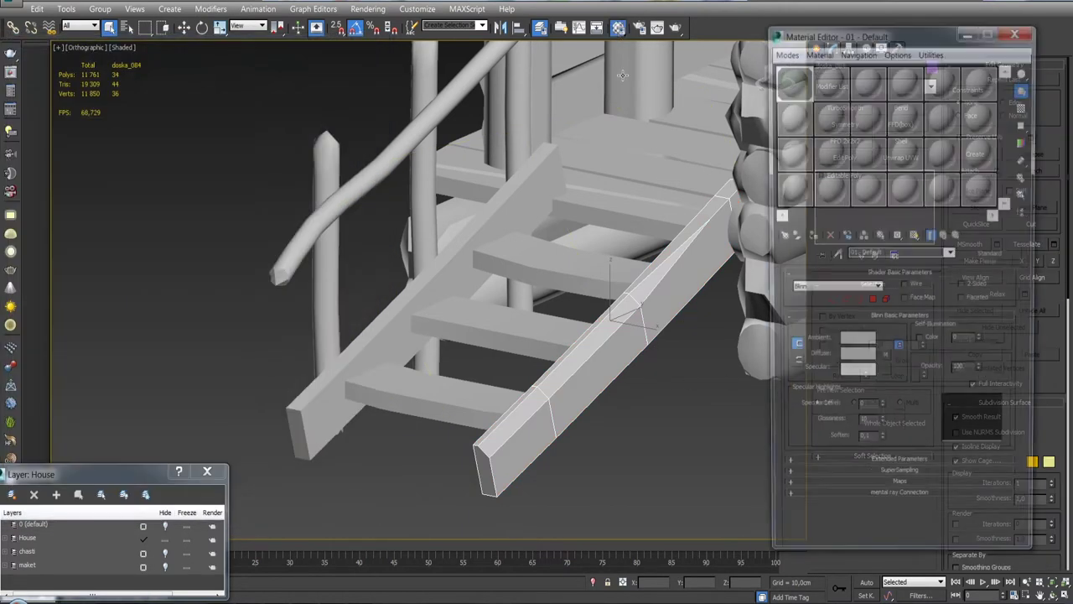
{"action": "left_click", "coordinate": [915, 235]}
{"action": "left_click", "coordinate": [915, 236]}
{"action": "left_click", "coordinate": [1018, 29]}
Orbit around the house and select one of its base planks.
{"action": "scroll", "coordinate": [676, 215], "scroll_direction": "down", "scroll_amount": 10}
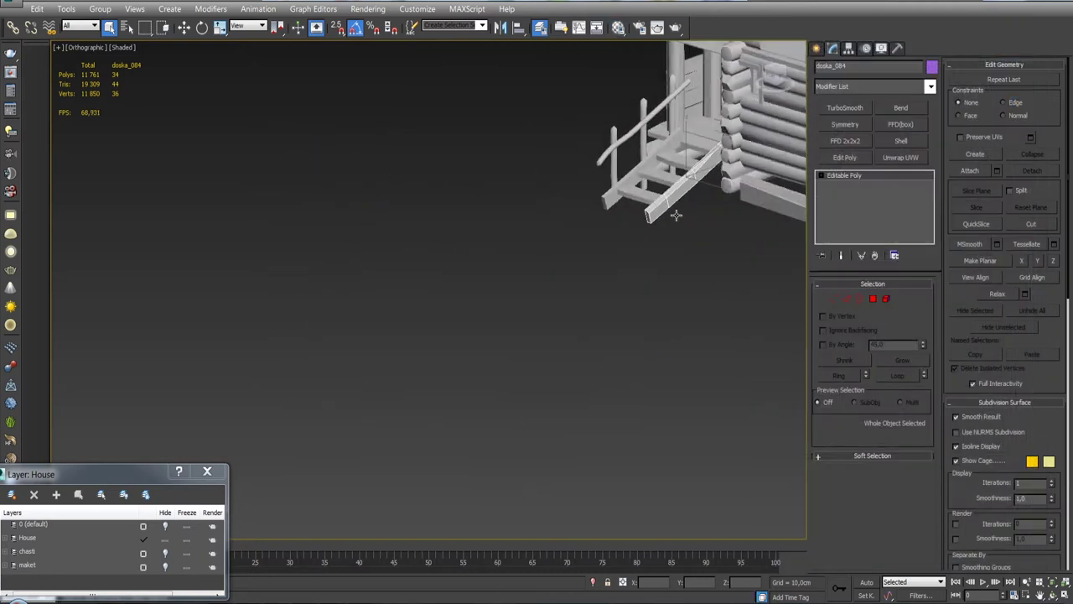
{"action": "scroll", "coordinate": [503, 324], "scroll_direction": "up", "scroll_amount": 5}
{"action": "mouse_move", "coordinate": [505, 312]}
{"action": "middle_mouse_down", "text": "alt"}
{"action": "mouse_move", "coordinate": [559, 369]}
{"action": "mouse_move", "coordinate": [616, 338]}
{"action": "middle_mouse_up", "text": "alt"}
{"action": "left_click", "coordinate": [559, 369]}
Clone the plank as a Copy and stand the new plank nearly upright.
{"action": "key", "text": "w"}
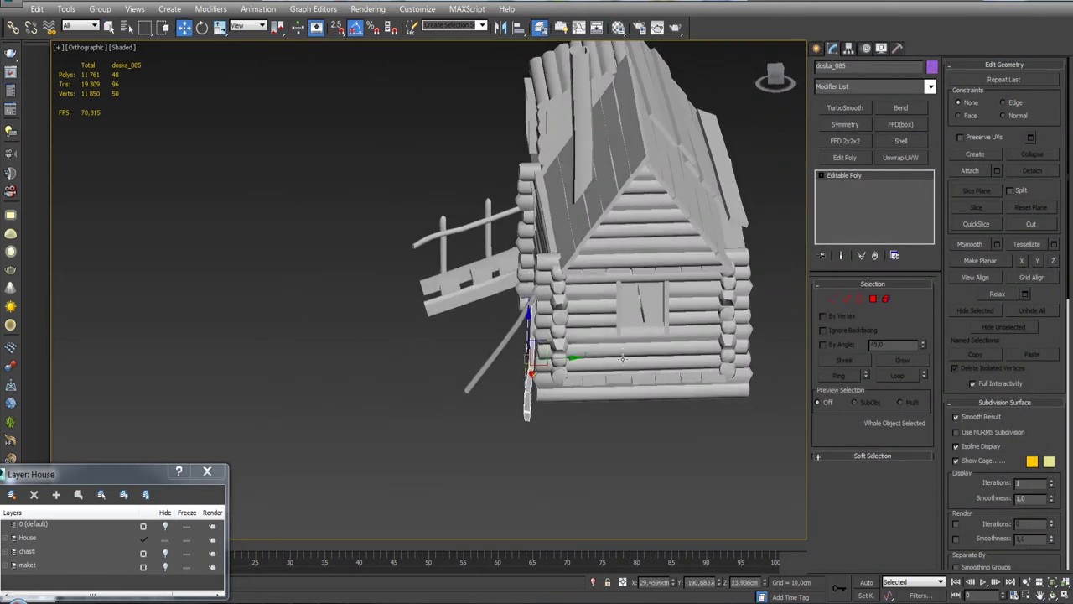
{"action": "left_click_drag", "start_coordinate": [526, 352], "coordinate": [760, 352], "text": "shift"}
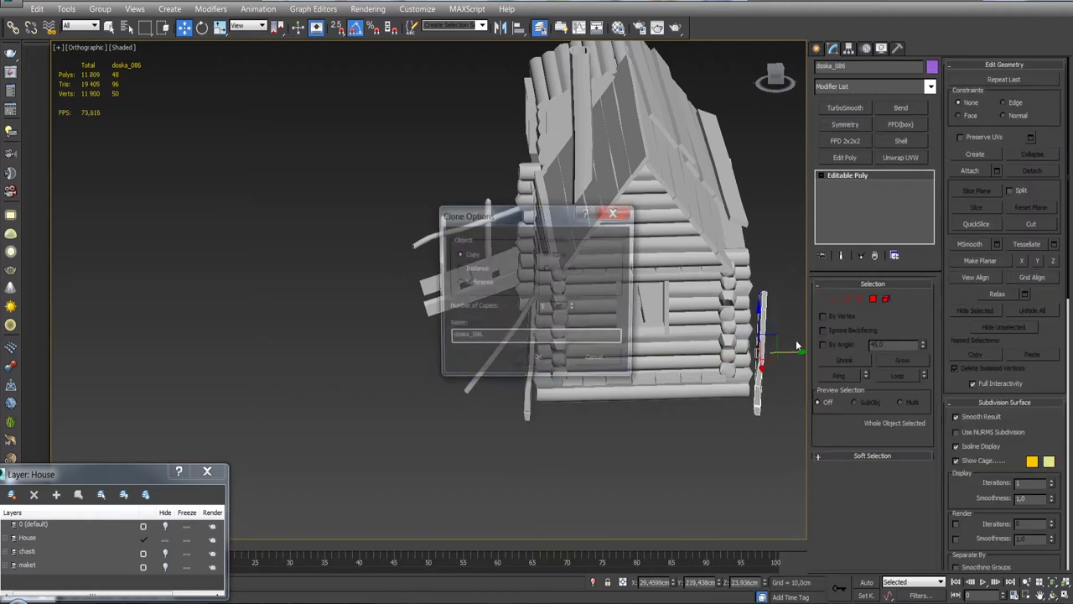
{"action": "left_click", "coordinate": [549, 360]}
{"action": "mouse_move", "coordinate": [549, 360]}
{"action": "middle_mouse_down", "text": "alt"}
{"action": "mouse_move", "coordinate": [442, 317]}
{"action": "mouse_move", "coordinate": [501, 340]}
{"action": "middle_mouse_up", "text": "alt"}
{"action": "key", "text": "e"}
{"action": "left_click_drag", "start_coordinate": [504, 319], "coordinate": [503, 269]}
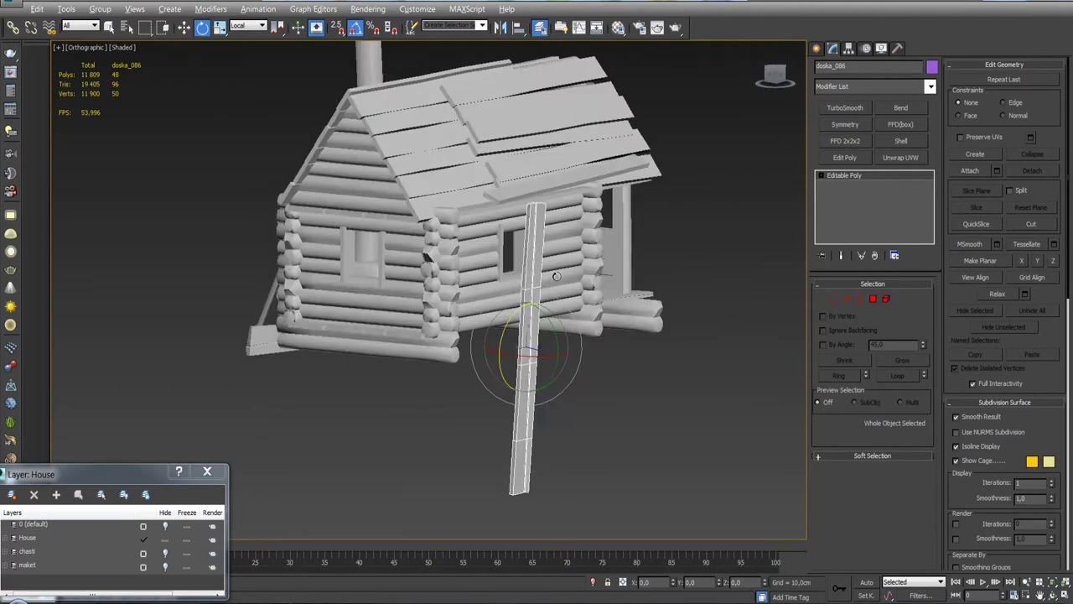
Rotate the copy to vertical, tilt it slightly, and slide it against the house.
{"action": "middle_click_drag", "start_coordinate": [504, 268], "coordinate": [599, 268], "text": "alt"}
{"action": "left_click", "coordinate": [773, 74]}
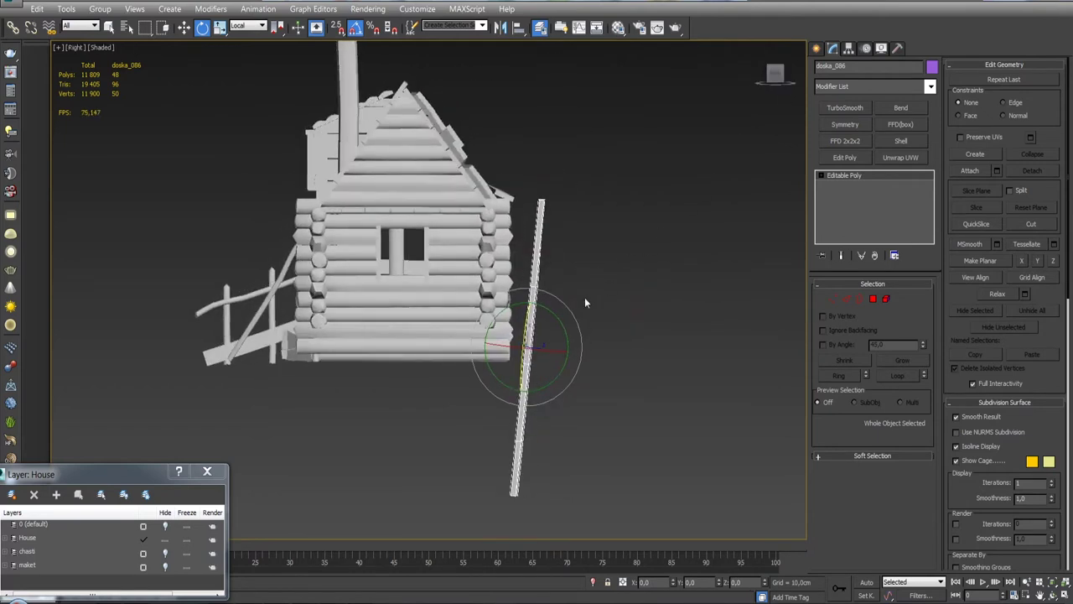
{"action": "mouse_move", "coordinate": [549, 316]}
{"action": "left_mouse_down"}
{"action": "mouse_move", "coordinate": [550, 183]}
{"action": "mouse_move", "coordinate": [573, 222]}
{"action": "left_mouse_up"}
{"action": "key", "text": "w"}
{"action": "key", "text": "e"}
{"action": "mouse_move", "coordinate": [573, 222]}
{"action": "middle_mouse_down", "text": "alt"}
{"action": "mouse_move", "coordinate": [583, 272]}
{"action": "mouse_move", "coordinate": [507, 280]}
{"action": "mouse_move", "coordinate": [579, 272]}
{"action": "mouse_move", "coordinate": [574, 252]}
{"action": "middle_mouse_up", "text": "alt"}
{"action": "key", "text": "w"}
{"action": "left_click_drag", "start_coordinate": [579, 222], "coordinate": [557, 223]}
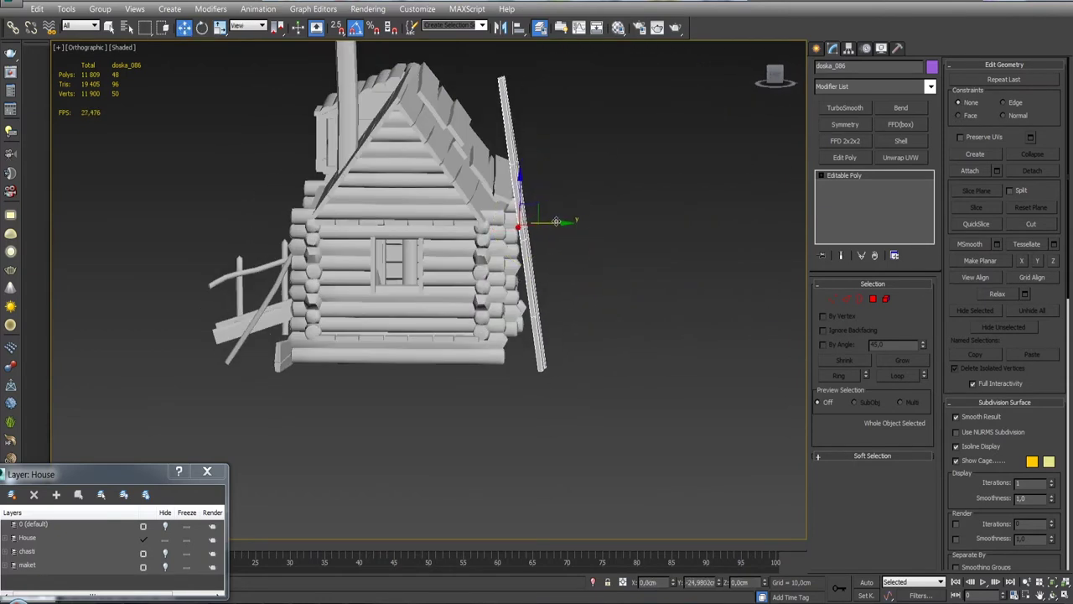
Lower the plank to the ground and slide it left along the end wall.
{"action": "left_click", "coordinate": [775, 79]}
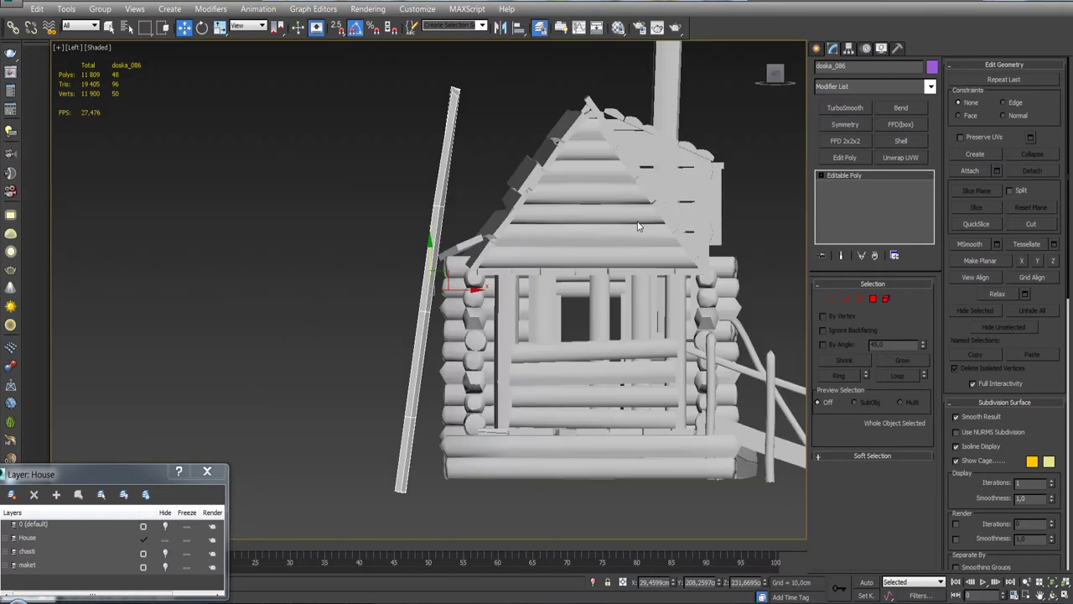
{"action": "left_click_drag", "start_coordinate": [486, 186], "coordinate": [486, 371]}
{"action": "mouse_move", "coordinate": [486, 371]}
{"action": "middle_mouse_down", "text": "alt"}
{"action": "mouse_move", "coordinate": [453, 378]}
{"action": "mouse_move", "coordinate": [469, 364]}
{"action": "middle_mouse_up", "text": "alt"}
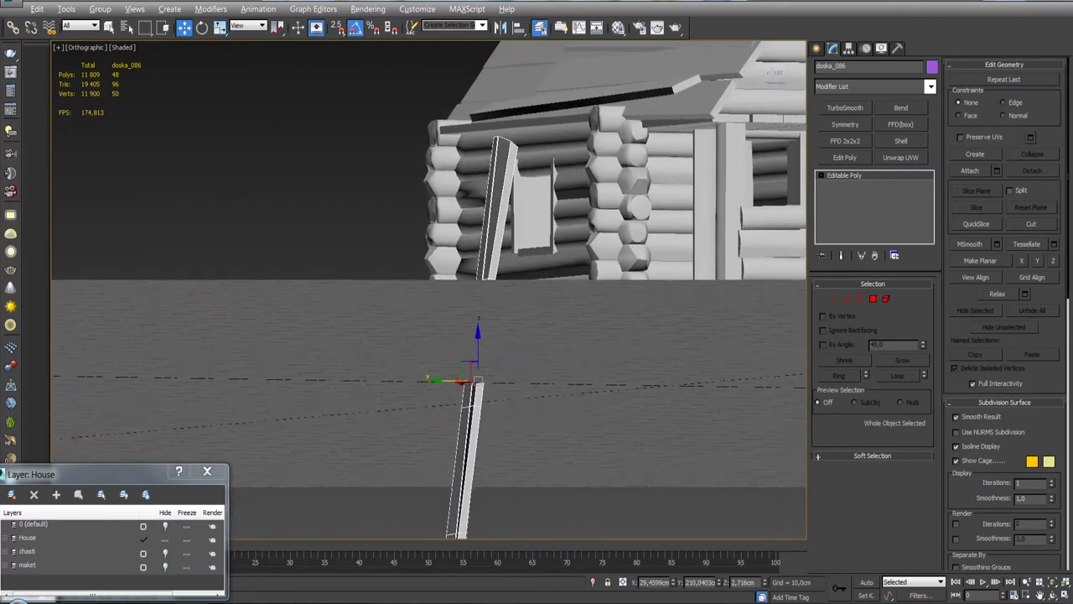
{"action": "left_click_drag", "start_coordinate": [471, 362], "coordinate": [479, 342]}
{"action": "middle_click_drag", "start_coordinate": [479, 341], "coordinate": [589, 346], "text": "alt"}
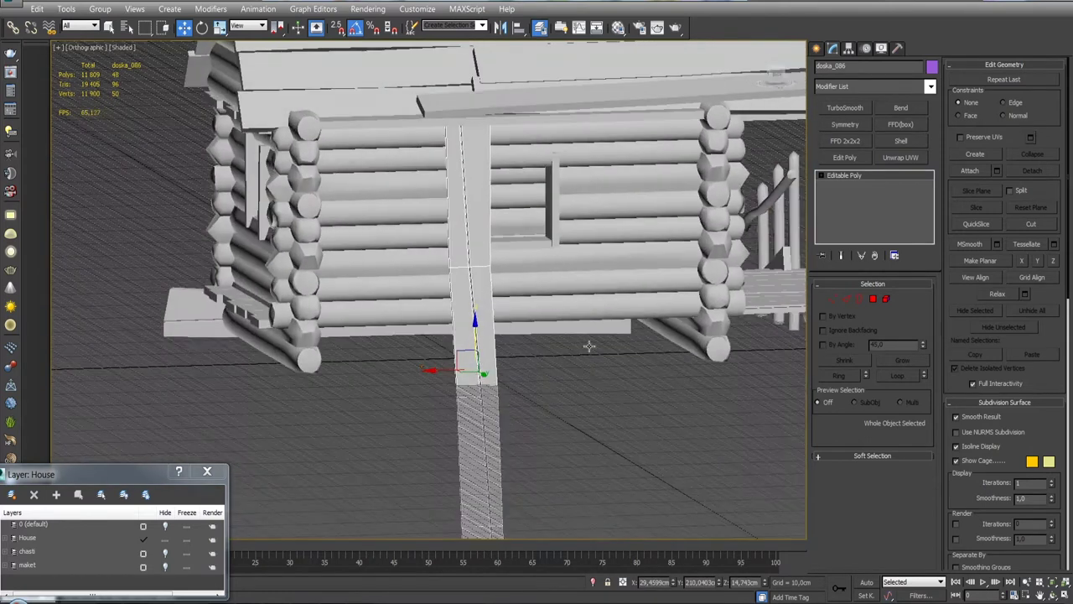
{"action": "mouse_move", "coordinate": [444, 368]}
{"action": "left_mouse_down"}
{"action": "mouse_move", "coordinate": [388, 369]}
{"action": "mouse_move", "coordinate": [441, 334]}
{"action": "mouse_move", "coordinate": [394, 359]}
{"action": "left_mouse_up"}
{"action": "key", "text": "e"}
{"action": "key", "text": "w"}
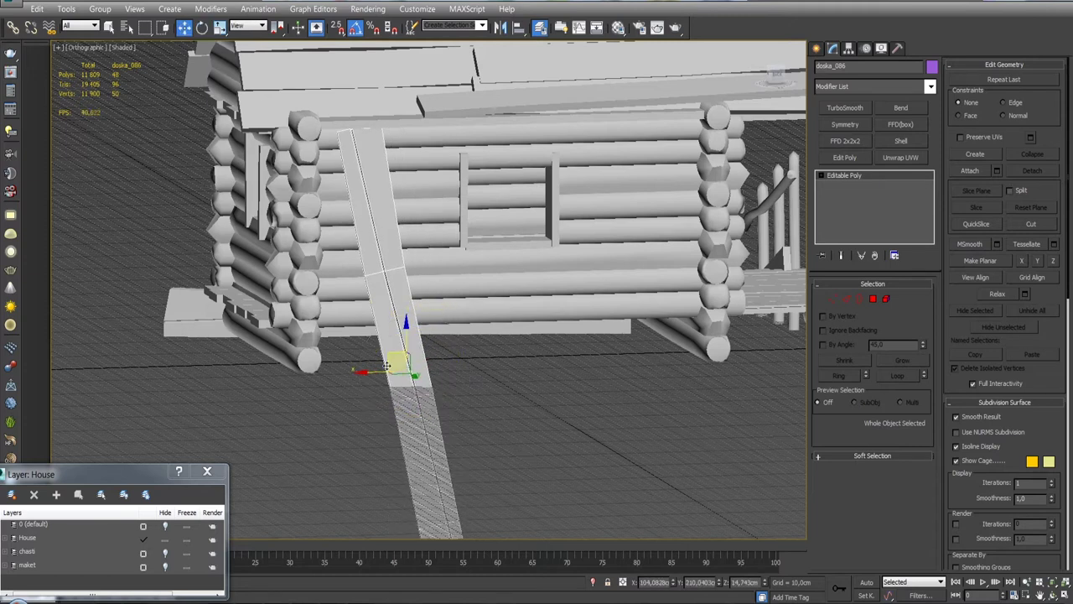
Delete the polygons of the plank's lower half, leaving a shortened board.
{"action": "key", "text": "2"}
{"action": "key", "text": "4"}
{"action": "key", "text": "ctrl+a"}
{"action": "scroll", "coordinate": [490, 382], "scroll_direction": "down", "scroll_amount": 6}
{"action": "middle_click_drag", "start_coordinate": [596, 360], "coordinate": [577, 362], "text": "alt"}
{"action": "scroll", "coordinate": [460, 475], "scroll_direction": "up", "scroll_amount": 6}
{"action": "left_click_drag", "start_coordinate": [461, 475], "coordinate": [597, 304]}
{"action": "key", "text": "Delete"}
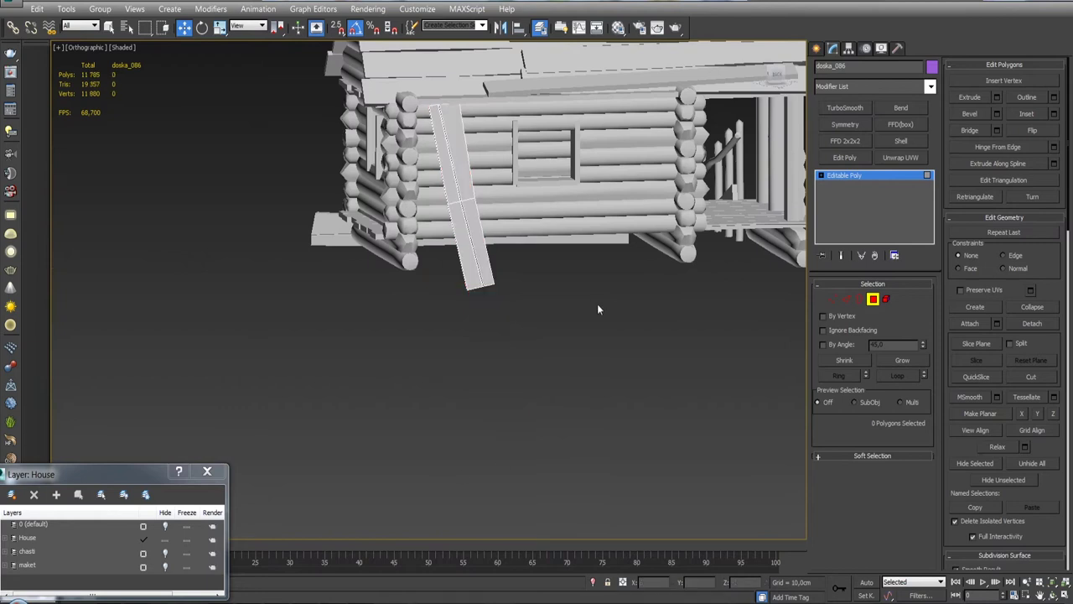
{"action": "middle_click_drag", "start_coordinate": [597, 304], "coordinate": [612, 350]}
{"action": "key", "text": "4"}
Select the porch post and frame it in the perspective view.
{"action": "middle_click_drag", "start_coordinate": [567, 319], "coordinate": [645, 273], "text": "alt"}
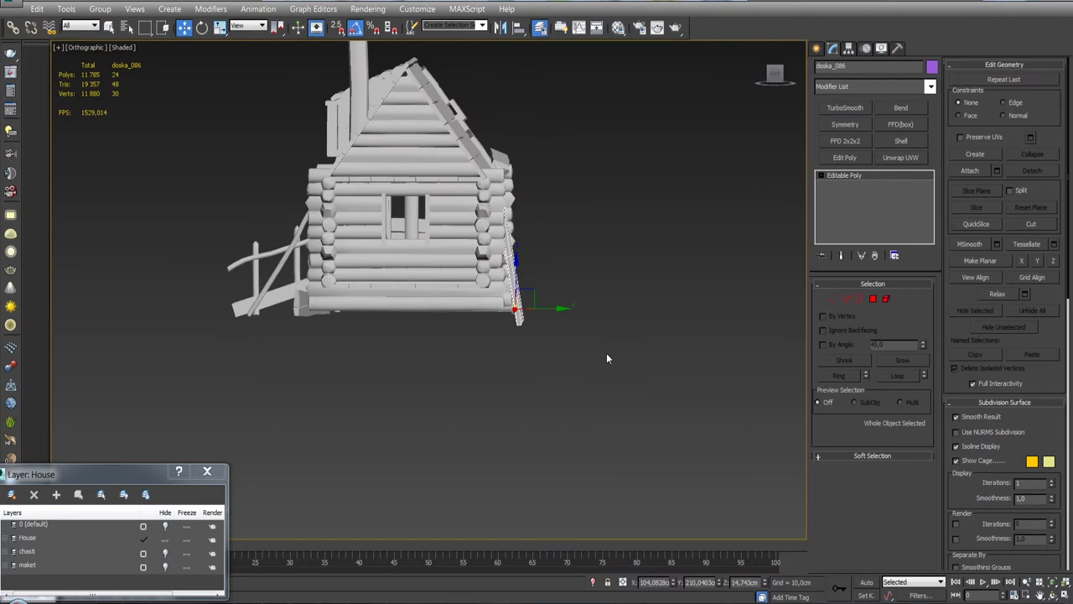
{"action": "key", "text": "p"}
{"action": "middle_click_drag", "start_coordinate": [608, 353], "coordinate": [545, 334], "text": "alt"}
{"action": "scroll", "coordinate": [545, 339], "scroll_direction": "up", "scroll_amount": 3}
{"action": "scroll", "coordinate": [545, 331], "scroll_direction": "up", "scroll_amount": 4}
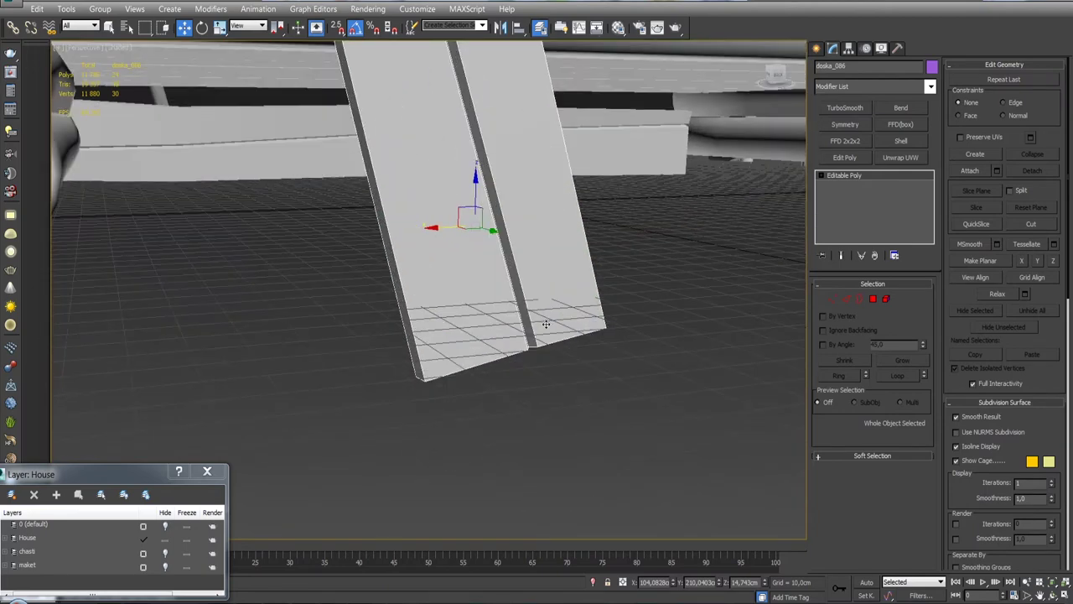
{"action": "scroll", "coordinate": [546, 322], "scroll_direction": "down", "scroll_amount": 2}
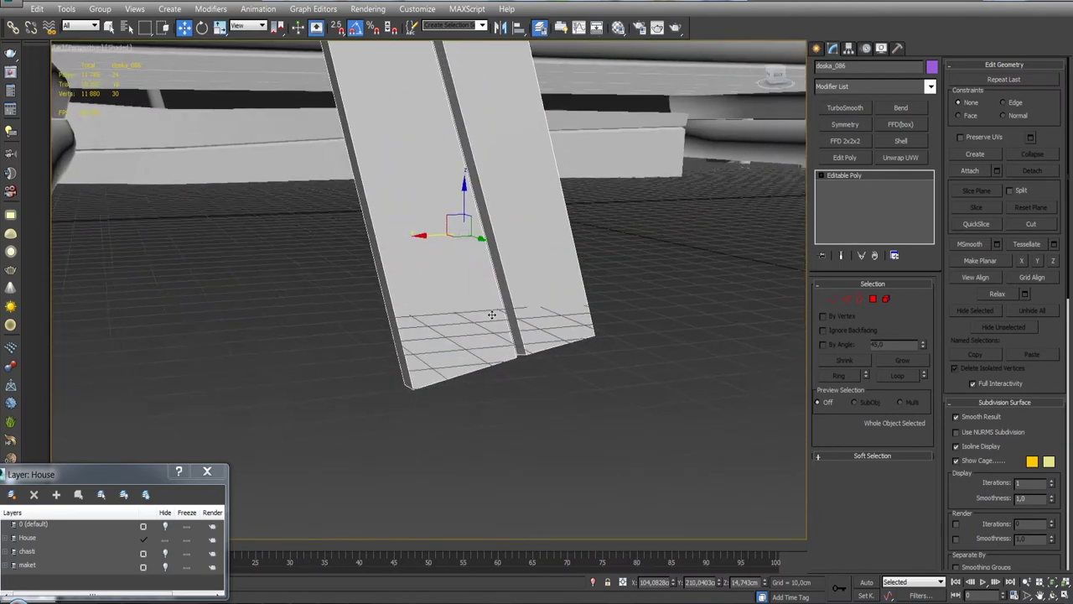
{"action": "scroll", "coordinate": [491, 313], "scroll_direction": "down", "scroll_amount": 6}
{"action": "mouse_move", "coordinate": [491, 313]}
{"action": "middle_mouse_down", "text": "alt"}
{"action": "mouse_move", "coordinate": [565, 285]}
{"action": "mouse_move", "coordinate": [453, 277]}
{"action": "mouse_move", "coordinate": [459, 335]}
{"action": "mouse_move", "coordinate": [662, 344]}
{"action": "mouse_move", "coordinate": [471, 277]}
{"action": "mouse_move", "coordinate": [501, 259]}
{"action": "mouse_move", "coordinate": [465, 292]}
{"action": "mouse_move", "coordinate": [498, 289]}
{"action": "mouse_move", "coordinate": [483, 311]}
{"action": "mouse_move", "coordinate": [406, 315]}
{"action": "middle_mouse_up", "text": "alt"}
{"action": "left_click", "coordinate": [666, 346]}
{"action": "scroll", "coordinate": [667, 346], "scroll_direction": "up", "scroll_amount": 3}
{"action": "left_click", "coordinate": [470, 277]}
{"action": "key", "text": "z"}
{"action": "scroll", "coordinate": [499, 289], "scroll_direction": "down", "scroll_amount": 3}
Chamfer the rings of edges around the post by 1,0cm and isolate the post.
{"action": "key", "text": "2"}
{"action": "key", "text": "z"}
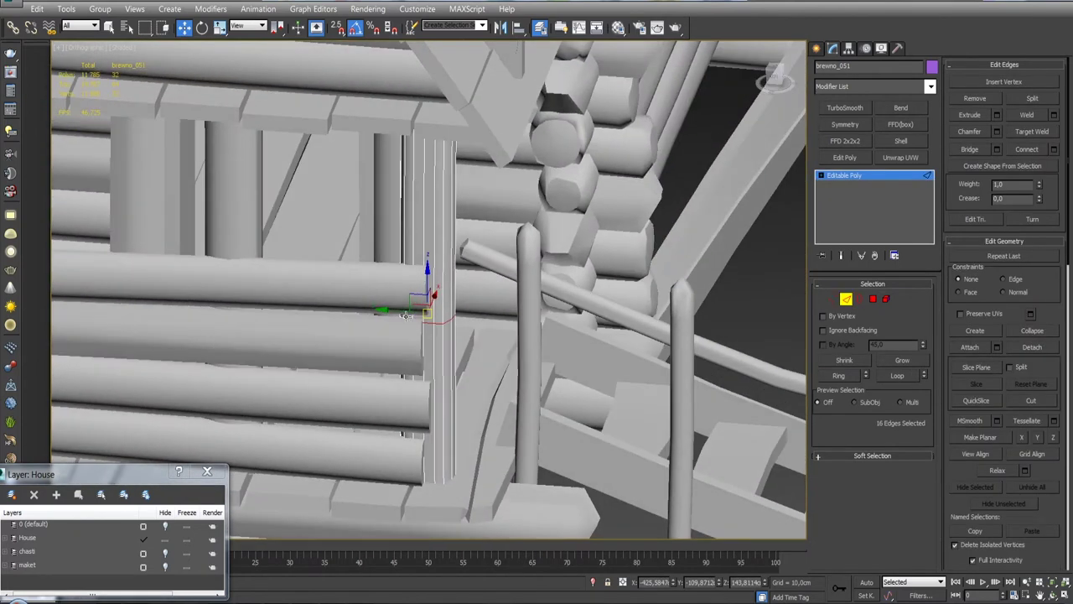
{"action": "left_click_drag", "start_coordinate": [402, 312], "coordinate": [405, 313]}
{"action": "left_click", "coordinate": [995, 132]}
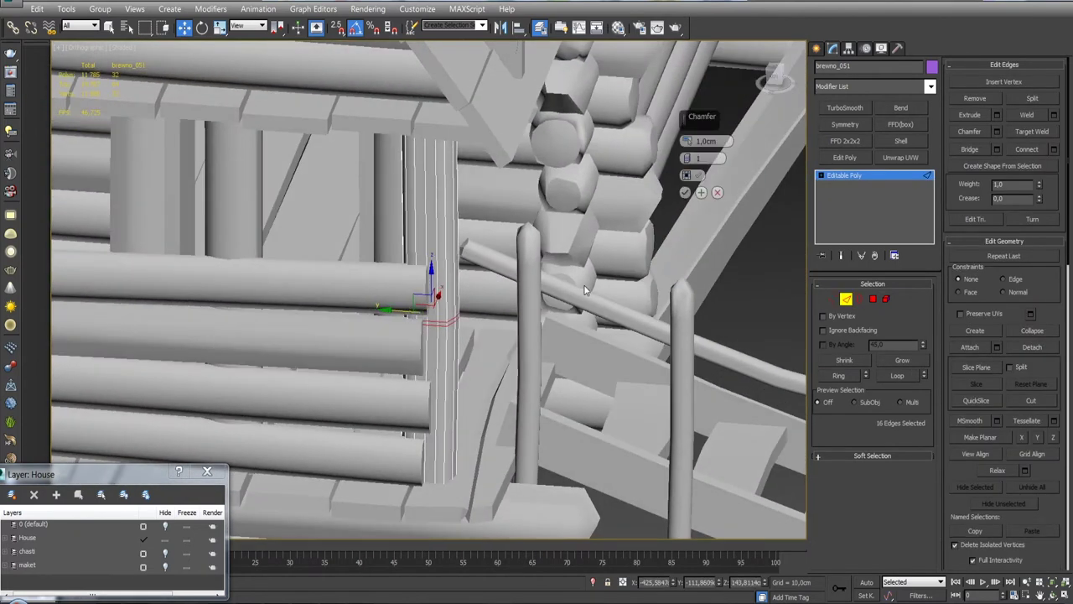
{"action": "left_click", "coordinate": [685, 193]}
{"action": "middle_click_drag", "start_coordinate": [545, 252], "coordinate": [491, 258], "text": "alt"}
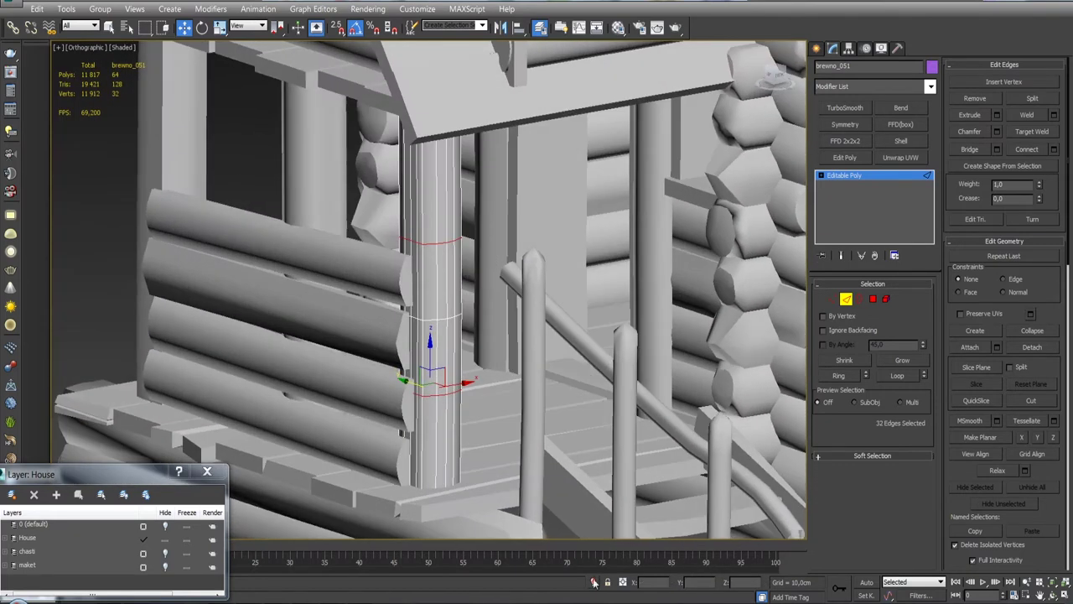
{"action": "left_click", "coordinate": [594, 582]}
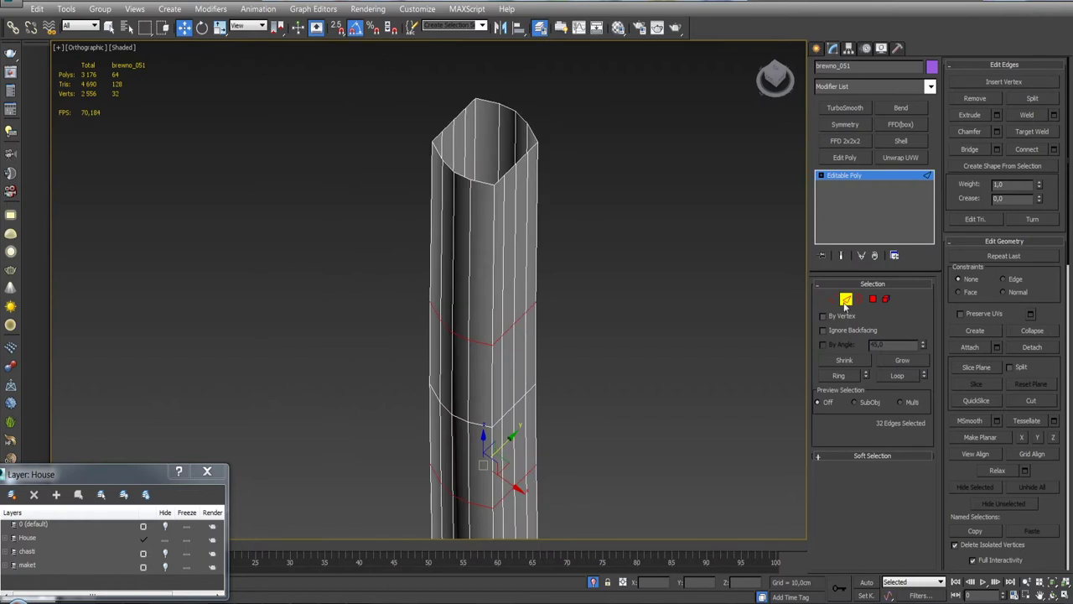
Split a vertical edge with a zero-amount chamfer, then set vertex mode with Edge constraint.
{"action": "left_click", "coordinate": [495, 250]}
{"action": "scroll", "coordinate": [484, 374], "scroll_direction": "down", "scroll_amount": 3}
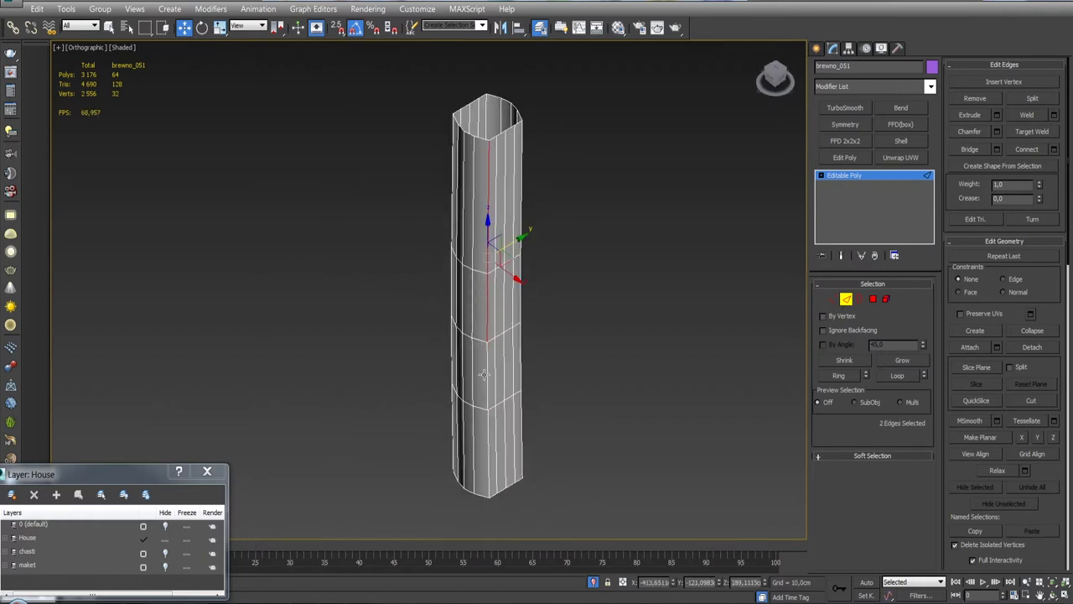
{"action": "left_click", "coordinate": [997, 131]}
{"action": "middle_click_drag", "start_coordinate": [536, 244], "coordinate": [587, 219], "text": "alt"}
{"action": "right_click", "coordinate": [686, 141]}
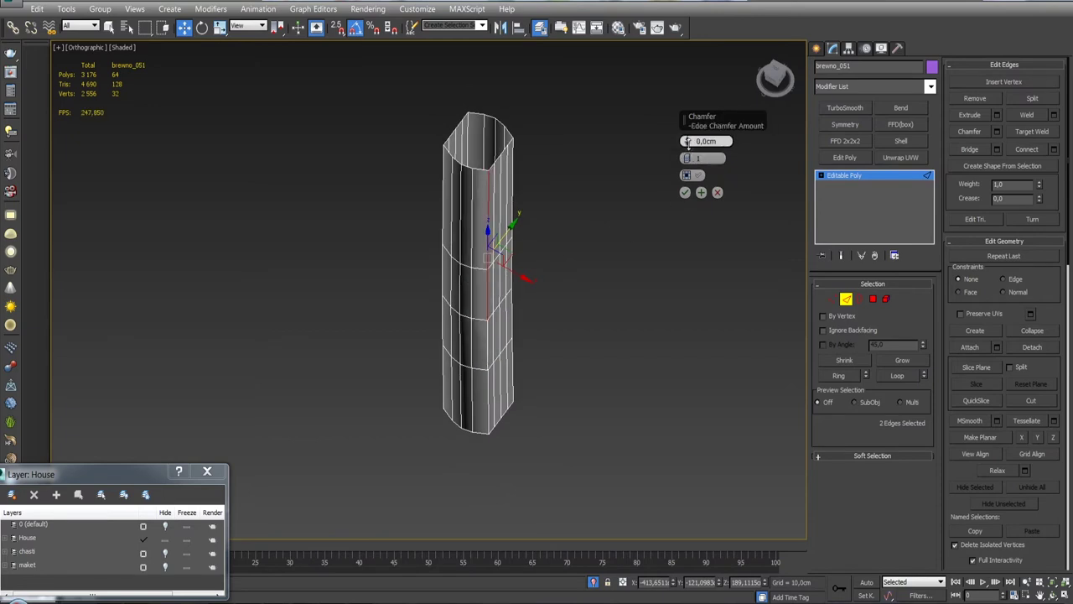
{"action": "left_click", "coordinate": [686, 192]}
{"action": "key", "text": "1"}
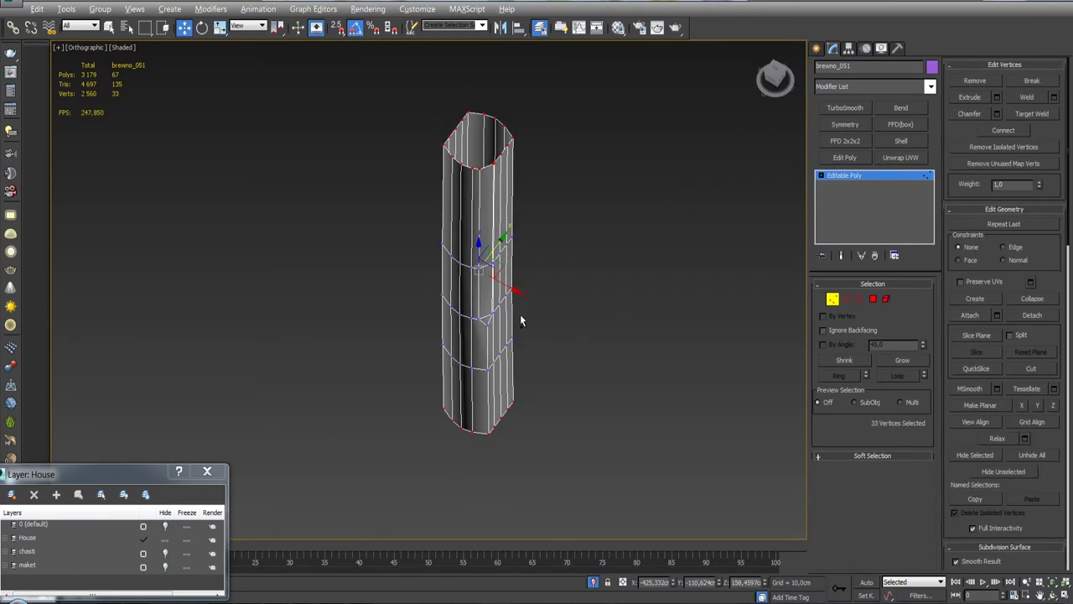
{"action": "scroll", "coordinate": [455, 337], "scroll_direction": "up", "scroll_amount": 4}
{"action": "left_click", "coordinate": [1002, 247]}
{"action": "middle_click_drag", "start_coordinate": [486, 319], "coordinate": [500, 333], "text": "alt"}
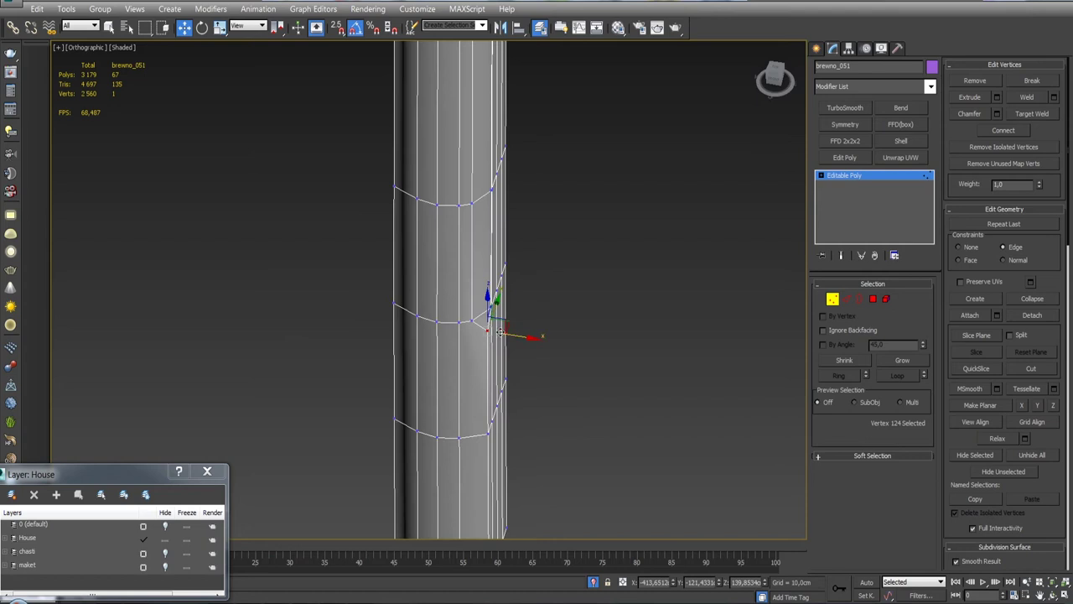
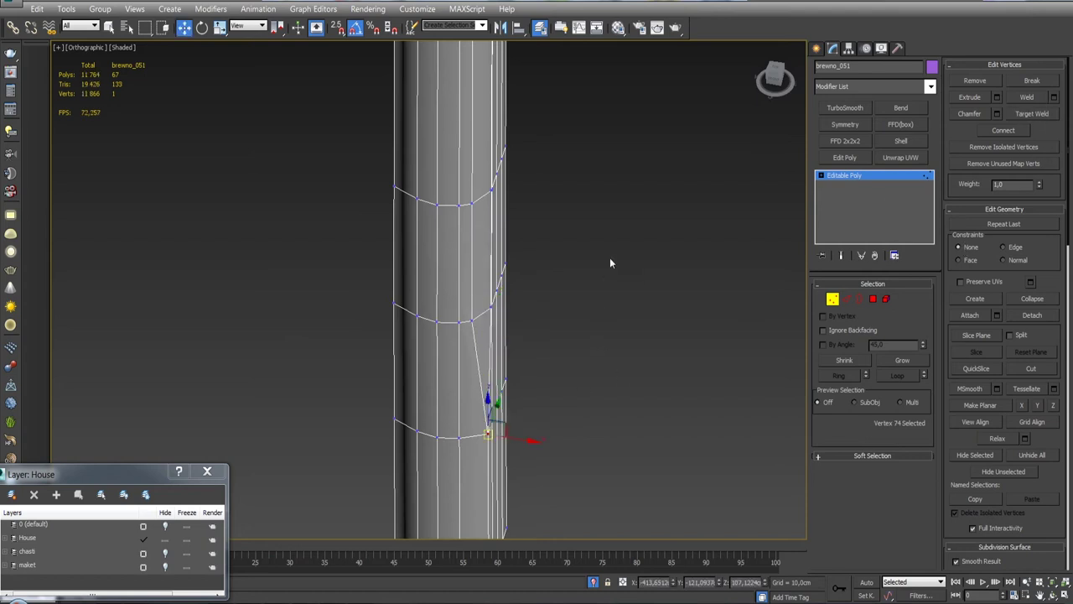
Leave vertex editing on the porch column and select all polygons of board doska_085.
{"action": "scroll", "coordinate": [587, 377], "scroll_direction": "down", "scroll_amount": 5}
{"action": "scroll", "coordinate": [562, 266], "scroll_direction": "down", "scroll_amount": 3}
{"action": "key", "text": "1"}
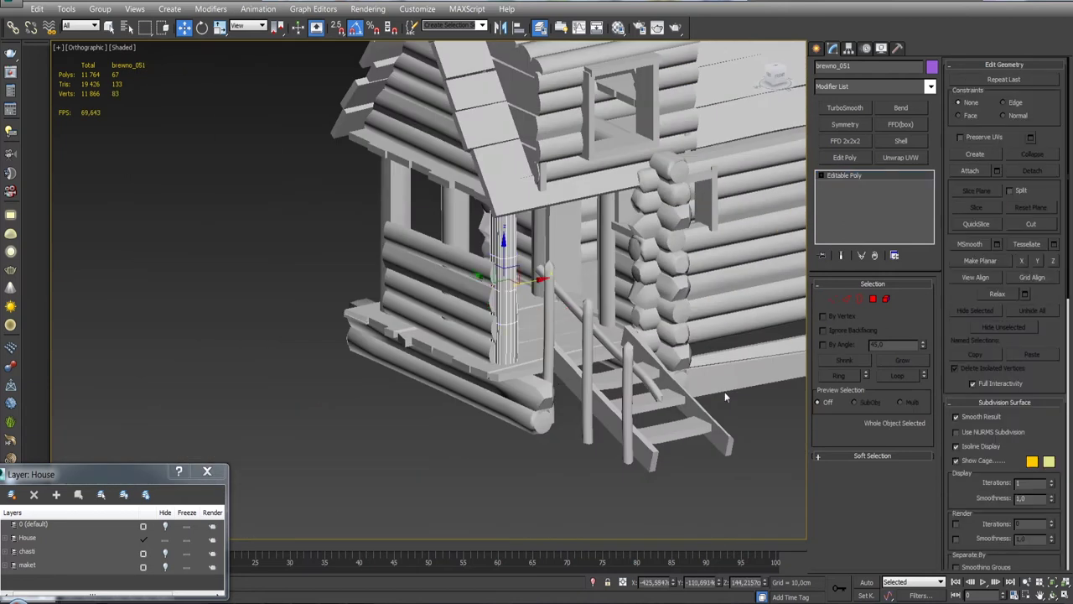
{"action": "left_click", "coordinate": [721, 348]}
{"action": "scroll", "coordinate": [688, 320], "scroll_direction": "up", "scroll_amount": 4}
{"action": "middle_click_drag", "start_coordinate": [688, 320], "coordinate": [638, 302], "text": "alt"}
{"action": "scroll", "coordinate": [637, 301], "scroll_direction": "up", "scroll_amount": 5}
{"action": "scroll", "coordinate": [614, 286], "scroll_direction": "down", "scroll_amount": 5}
{"action": "key", "text": "4"}
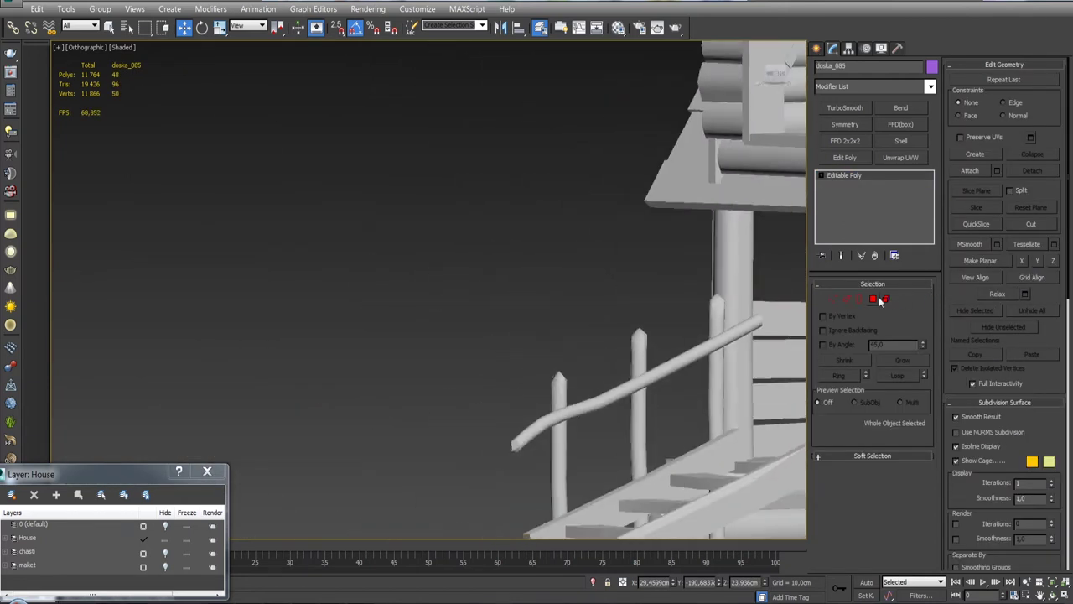
{"action": "key", "text": "ctrl+a"}
Pick porch column brevno_051, exit its polygon editing, and deselect it.
{"action": "left_click", "coordinate": [587, 254]}
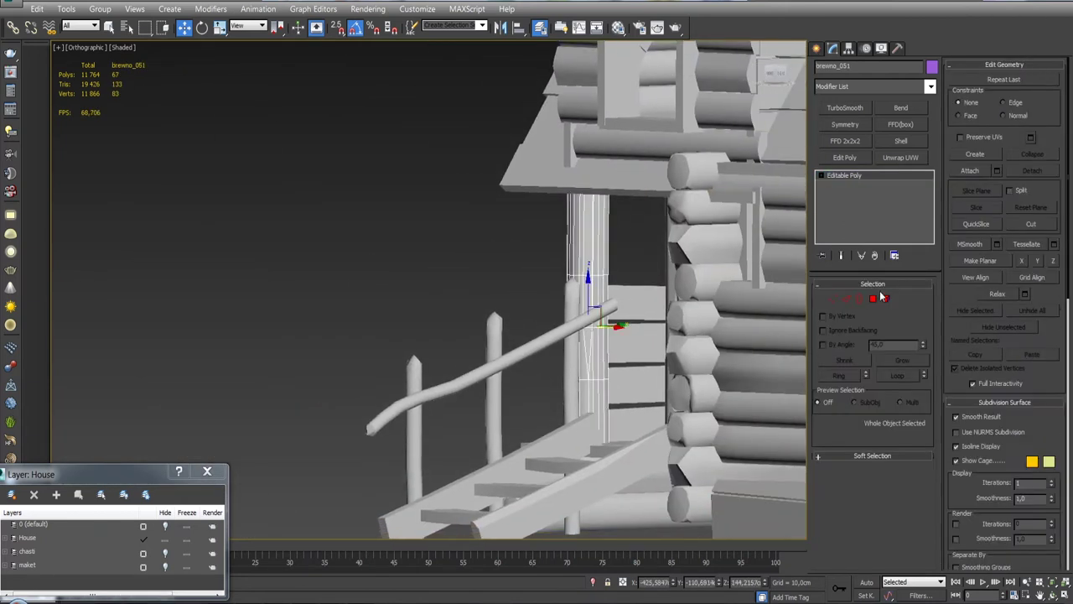
{"action": "scroll", "coordinate": [1038, 477], "scroll_direction": "down", "scroll_amount": 3}
{"action": "scroll", "coordinate": [1038, 477], "scroll_direction": "down", "scroll_amount": 4}
{"action": "scroll", "coordinate": [1038, 476], "scroll_direction": "down", "scroll_amount": 4}
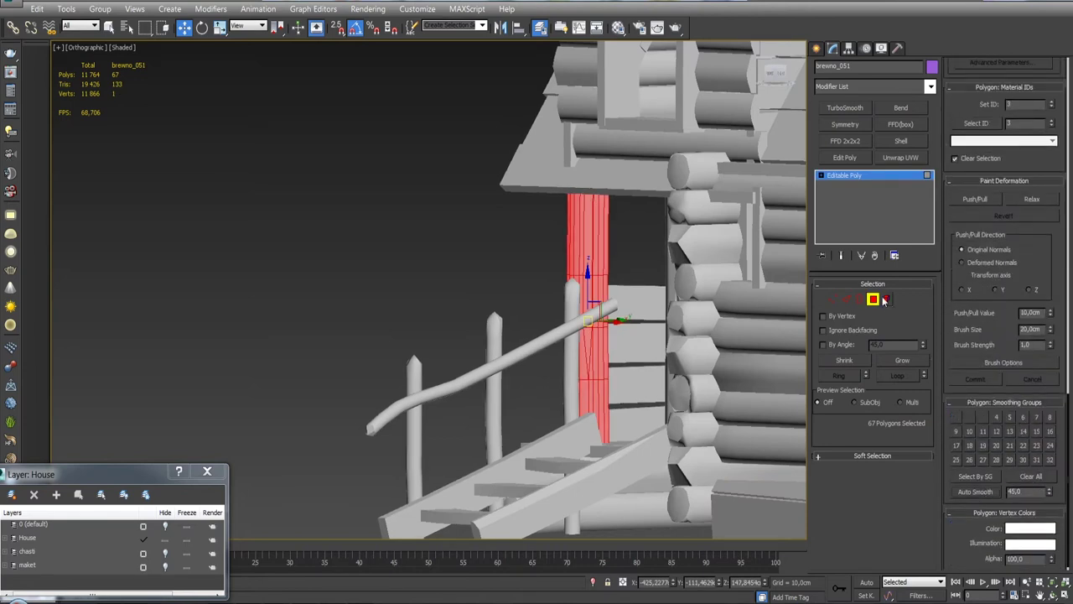
{"action": "left_click", "coordinate": [885, 299]}
{"action": "left_click", "coordinate": [635, 256]}
Check railing Cylinder034 and log brevno_053, then select brevno_061 and zoom in close on it.
{"action": "left_click", "coordinate": [539, 346]}
{"action": "mouse_move", "coordinate": [539, 345]}
{"action": "middle_mouse_down", "text": "alt"}
{"action": "mouse_move", "coordinate": [653, 319]}
{"action": "mouse_move", "coordinate": [755, 394]}
{"action": "middle_mouse_up", "text": "alt"}
{"action": "scroll", "coordinate": [630, 323], "scroll_direction": "down", "scroll_amount": 3}
{"action": "left_click", "coordinate": [389, 335]}
{"action": "scroll", "coordinate": [477, 347], "scroll_direction": "up", "scroll_amount": 2}
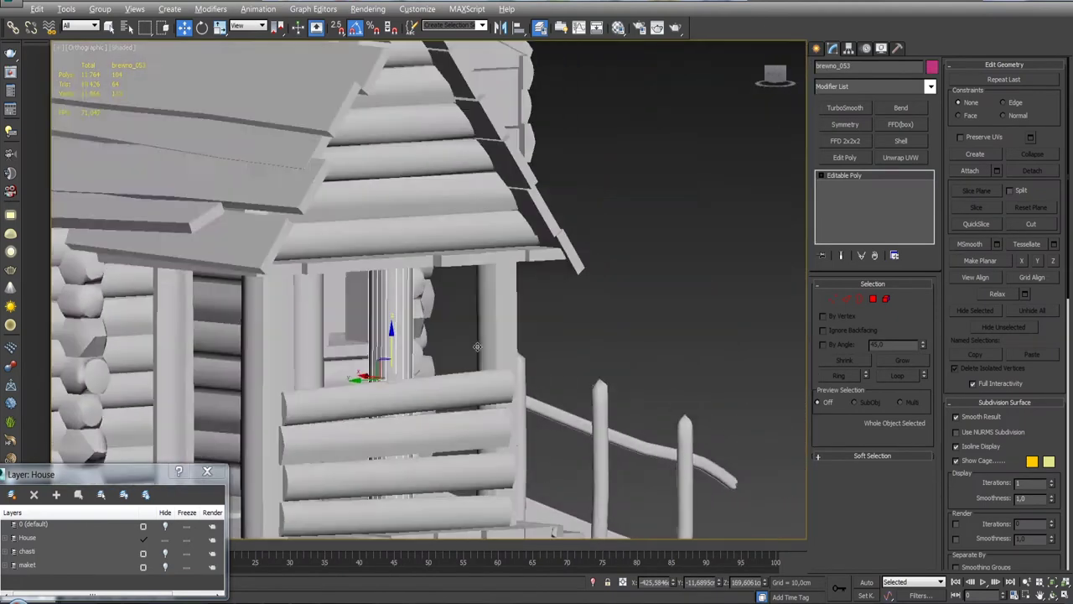
{"action": "scroll", "coordinate": [478, 347], "scroll_direction": "down", "scroll_amount": 3}
{"action": "left_click", "coordinate": [503, 325]}
{"action": "middle_click_drag", "start_coordinate": [503, 325], "coordinate": [537, 302], "text": "alt"}
{"action": "scroll", "coordinate": [551, 289], "scroll_direction": "up", "scroll_amount": 4}
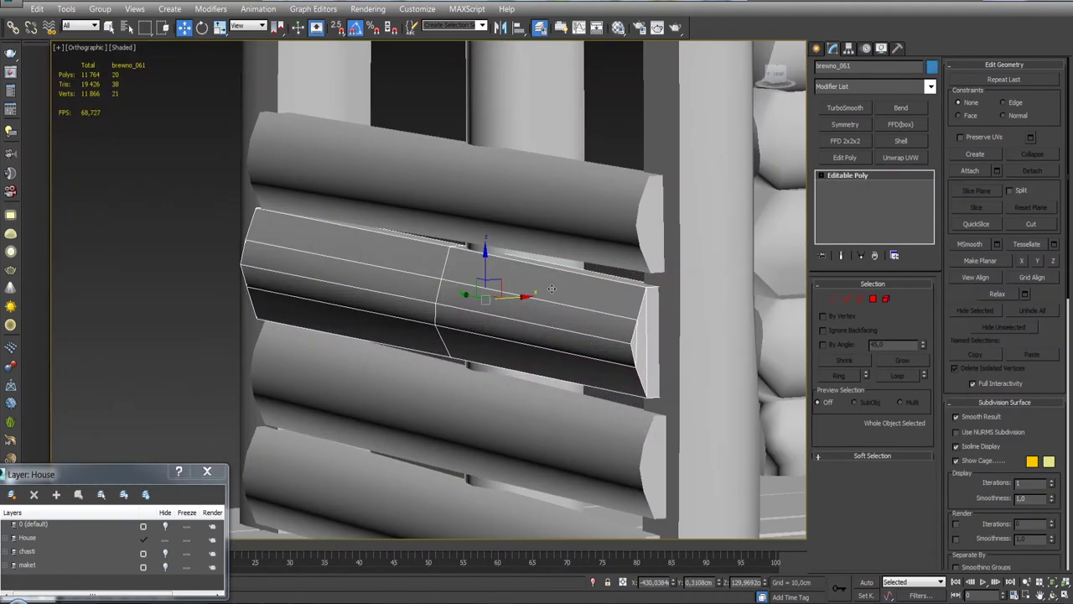
Isolate brevno_061 and cut a new edge across it from the side view.
{"action": "left_click", "coordinate": [593, 581]}
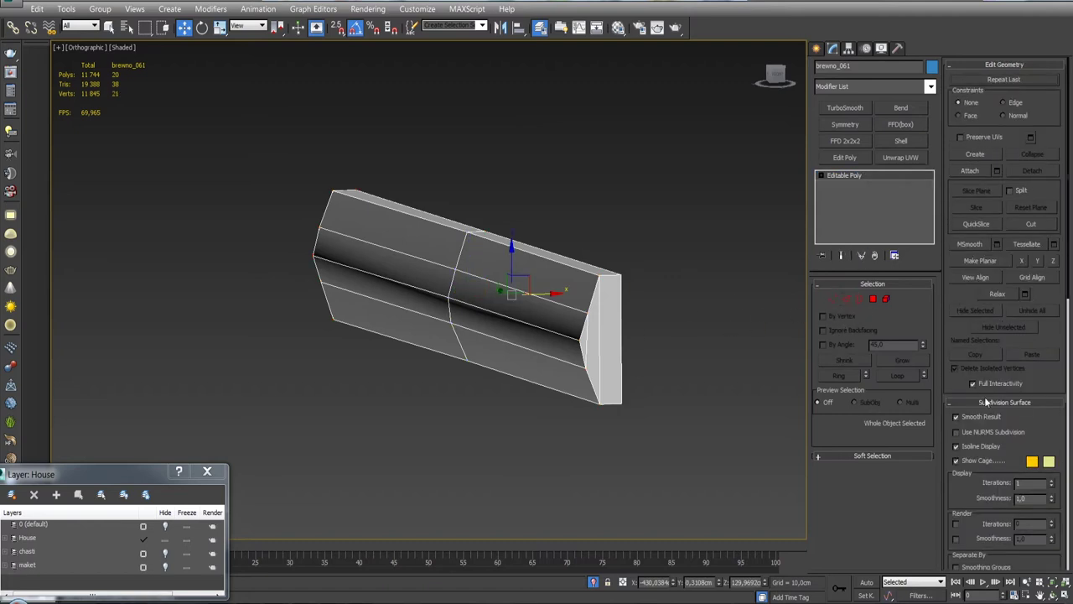
{"action": "key", "text": "1"}
{"action": "mouse_move", "coordinate": [630, 365]}
{"action": "middle_mouse_down", "text": "alt"}
{"action": "mouse_move", "coordinate": [601, 350]}
{"action": "mouse_move", "coordinate": [633, 348]}
{"action": "mouse_move", "coordinate": [587, 335]}
{"action": "middle_mouse_up", "text": "alt"}
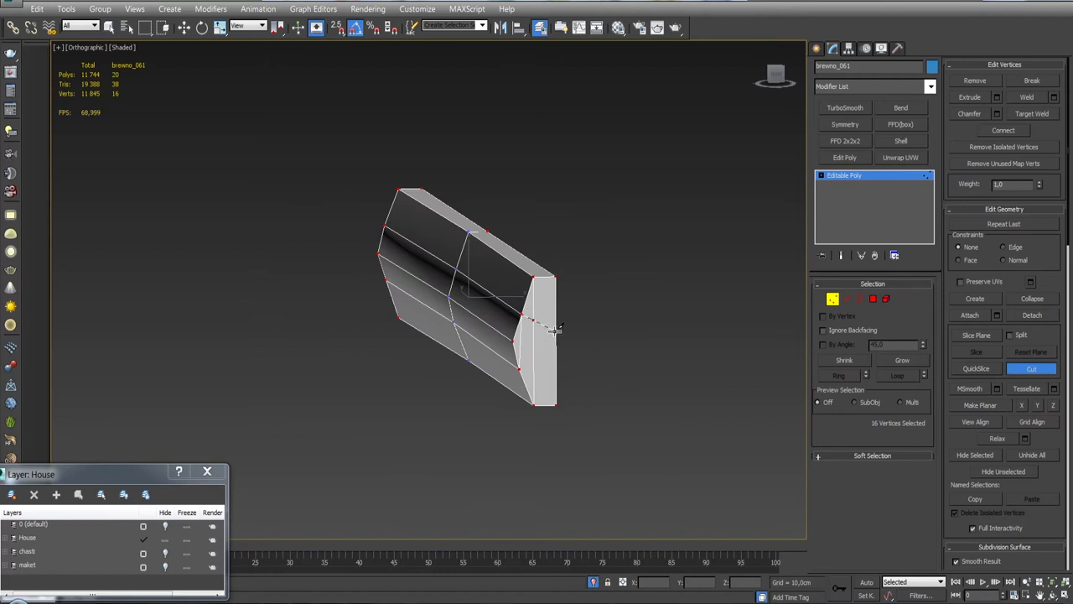
{"action": "key", "text": "f"}
{"action": "left_click", "coordinate": [377, 293]}
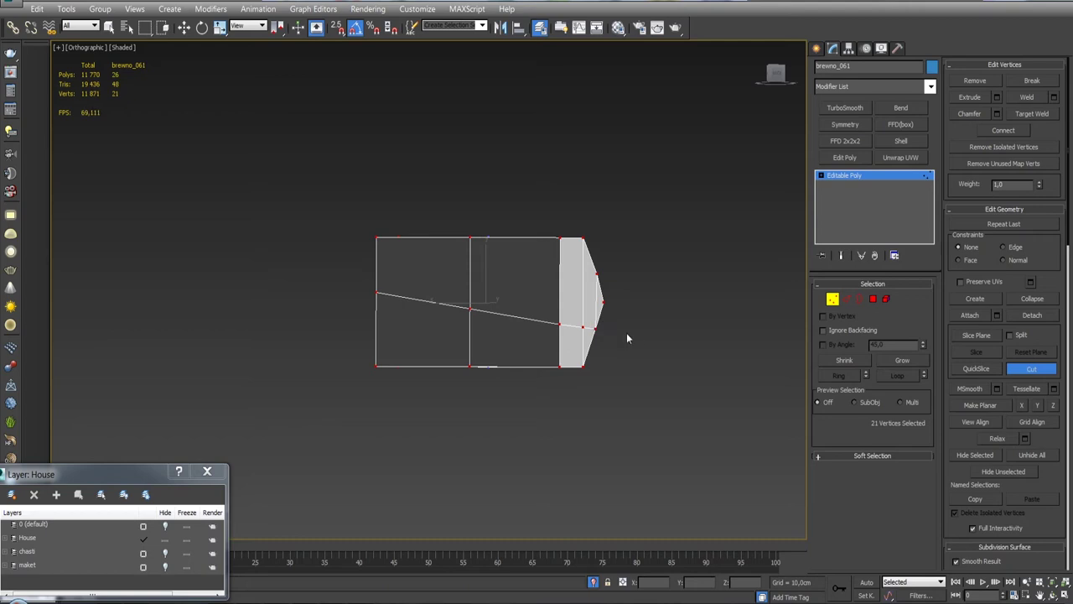
Weld the overlapping vertices along the new cut.
{"action": "key", "text": "2"}
{"action": "middle_click_drag", "start_coordinate": [488, 300], "coordinate": [553, 309], "text": "alt"}
{"action": "left_click", "coordinate": [831, 299]}
{"action": "key", "text": "ctrl+a"}
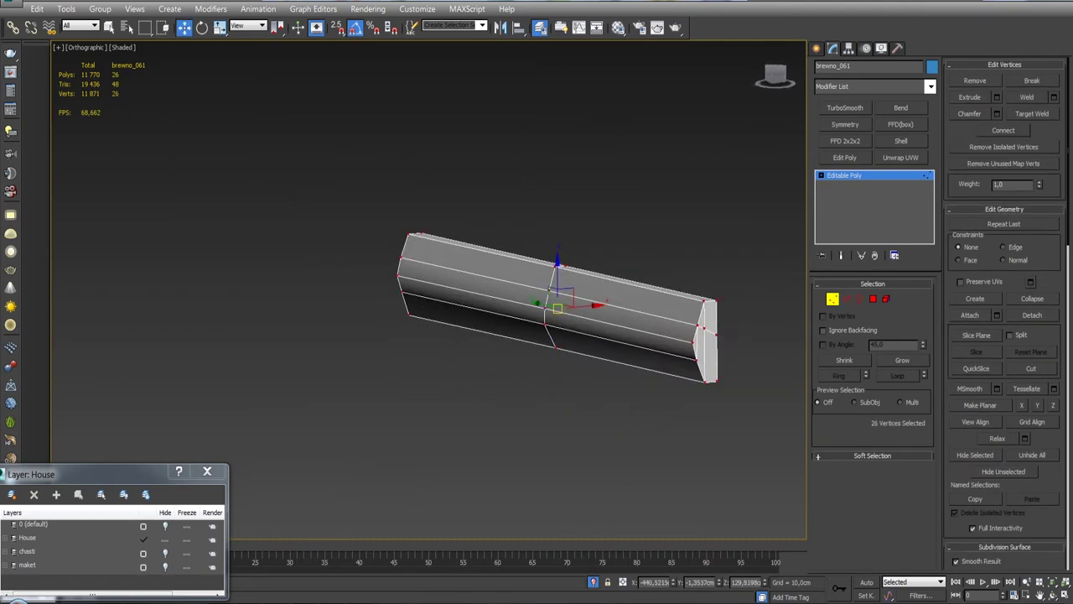
{"action": "left_click", "coordinate": [1054, 97]}
Extrude the log's top edge loop with negative height and small width to form the groove.
{"action": "key", "text": "2"}
{"action": "scroll", "coordinate": [713, 331], "scroll_direction": "up", "scroll_amount": 4}
{"action": "double_click", "coordinate": [707, 324]}
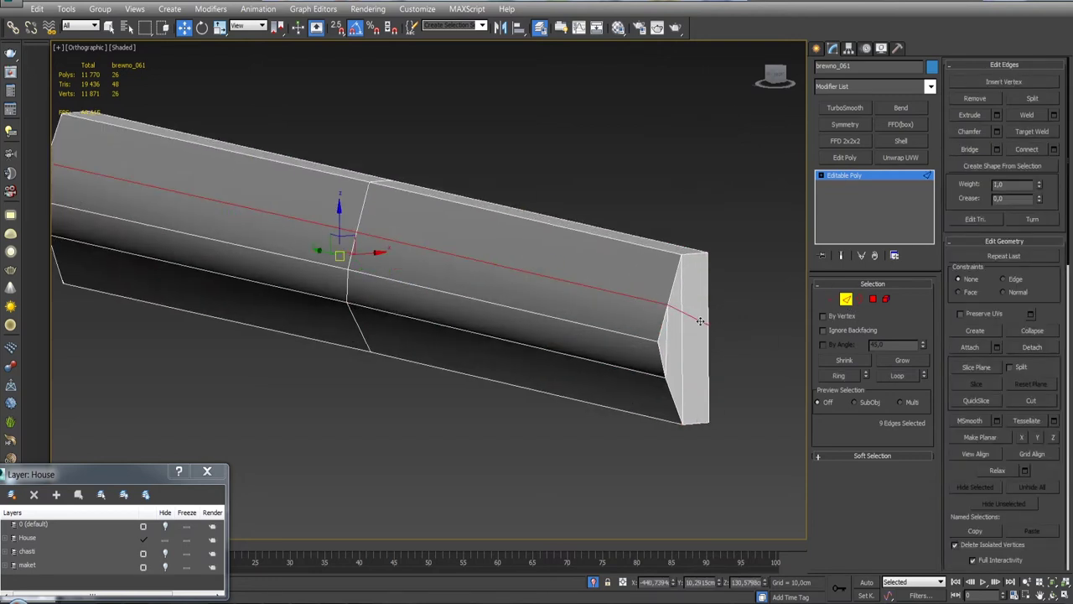
{"action": "left_click", "coordinate": [997, 114]}
{"action": "mouse_move", "coordinate": [685, 141]}
{"action": "left_mouse_down"}
{"action": "mouse_move", "coordinate": [686, 176]}
{"action": "mouse_move", "coordinate": [685, 150]}
{"action": "left_mouse_up"}
{"action": "left_click_drag", "start_coordinate": [686, 158], "coordinate": [686, 168]}
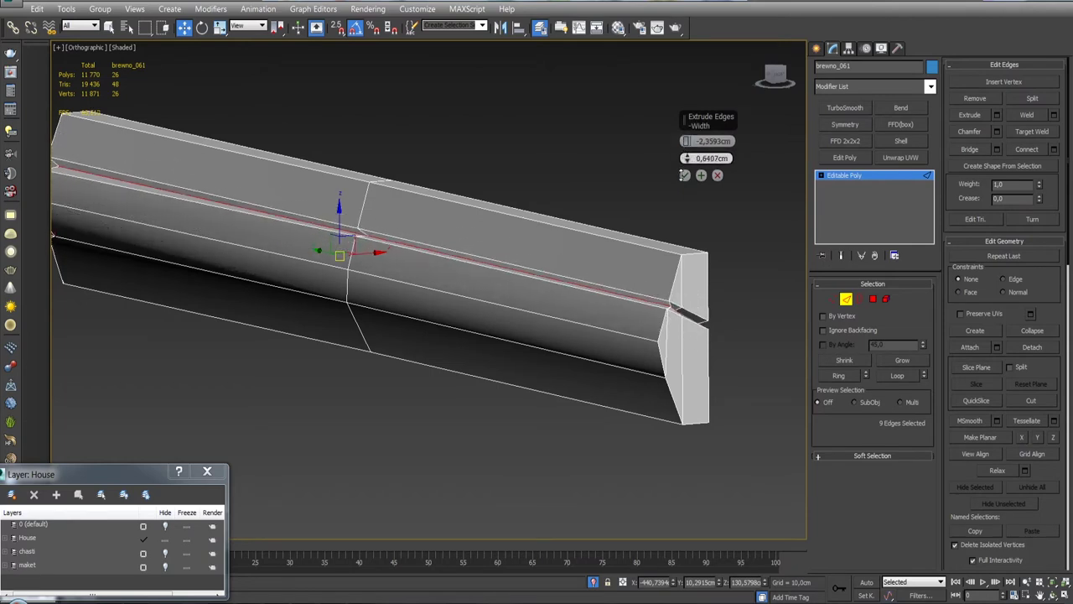
{"action": "left_click", "coordinate": [686, 176]}
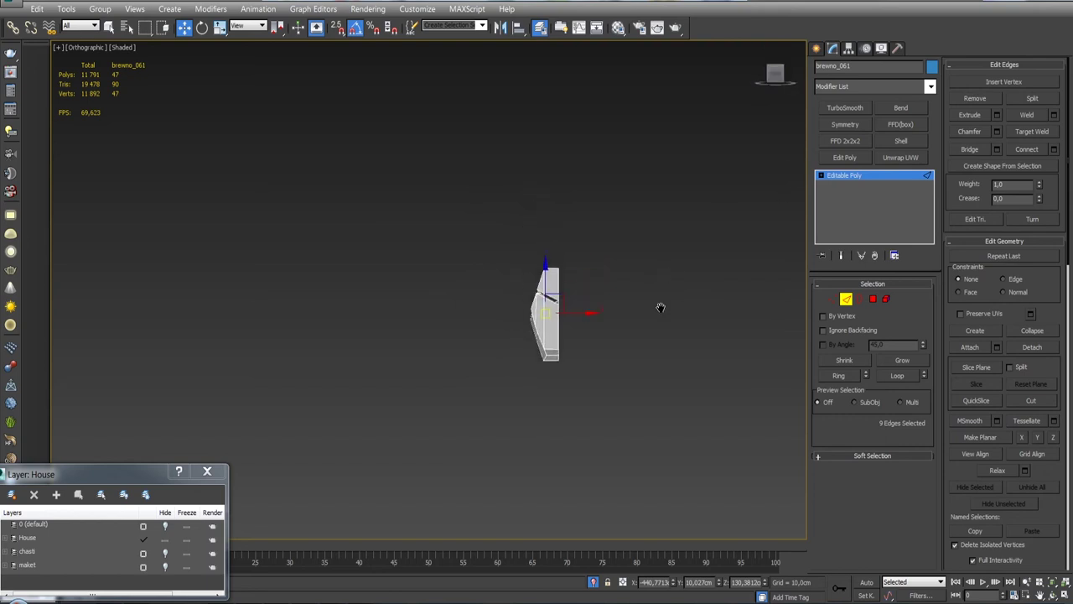
{"action": "scroll", "coordinate": [659, 307], "scroll_direction": "up", "scroll_amount": 5}
{"action": "left_click", "coordinate": [833, 298]}
{"action": "middle_click_drag", "start_coordinate": [581, 303], "coordinate": [584, 303], "text": "alt"}
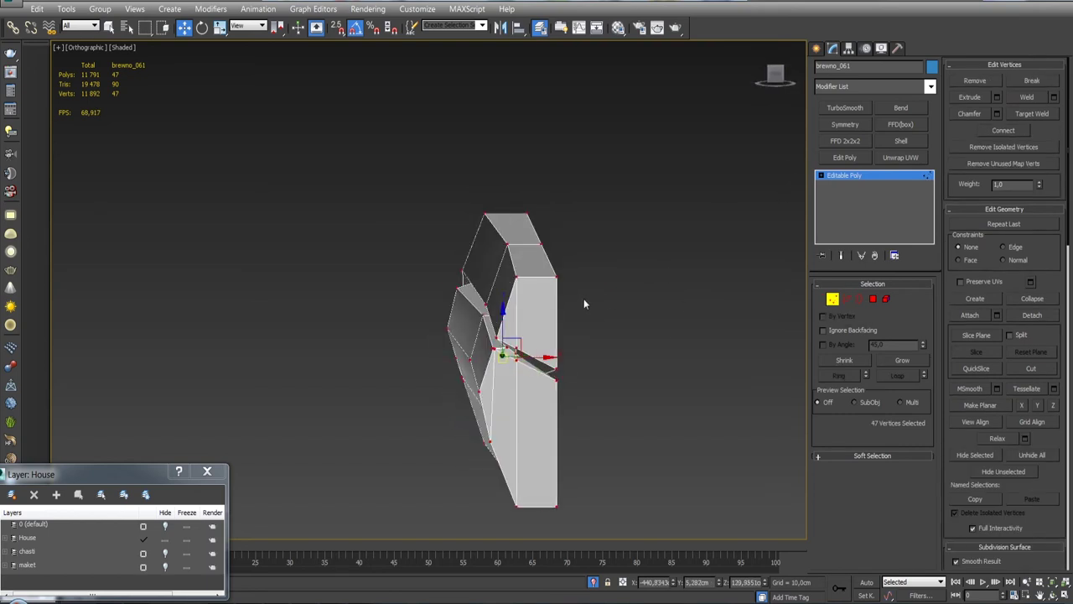
Select the groove's edges and add an FFD 2x2x2 modifier to the log.
{"action": "key", "text": "2"}
{"action": "middle_click_drag", "start_coordinate": [480, 292], "coordinate": [494, 295], "text": "alt"}
{"action": "scroll", "coordinate": [504, 319], "scroll_direction": "up", "scroll_amount": 3}
{"action": "scroll", "coordinate": [504, 318], "scroll_direction": "up", "scroll_amount": 3}
{"action": "left_click", "coordinate": [495, 295], "text": "ctrl"}
{"action": "left_click", "coordinate": [846, 141]}
Move the FFD control points to reshape the groove end, then collapse to Editable Poly.
{"action": "scroll", "coordinate": [628, 268], "scroll_direction": "down", "scroll_amount": 5}
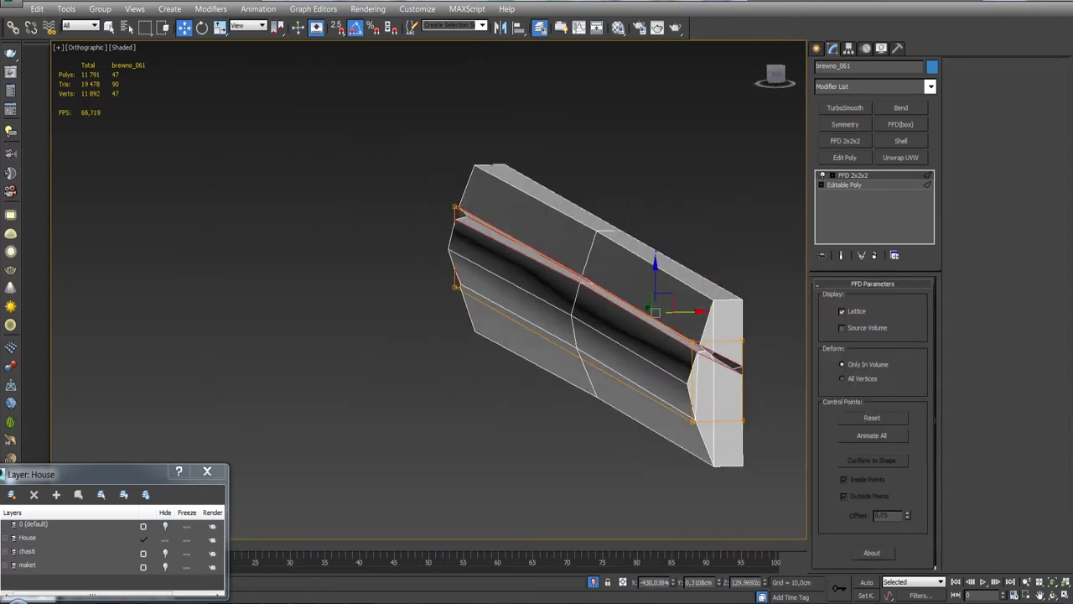
{"action": "middle_click_drag", "start_coordinate": [628, 268], "coordinate": [715, 345], "text": "alt"}
{"action": "left_click_drag", "start_coordinate": [624, 312], "coordinate": [610, 265]}
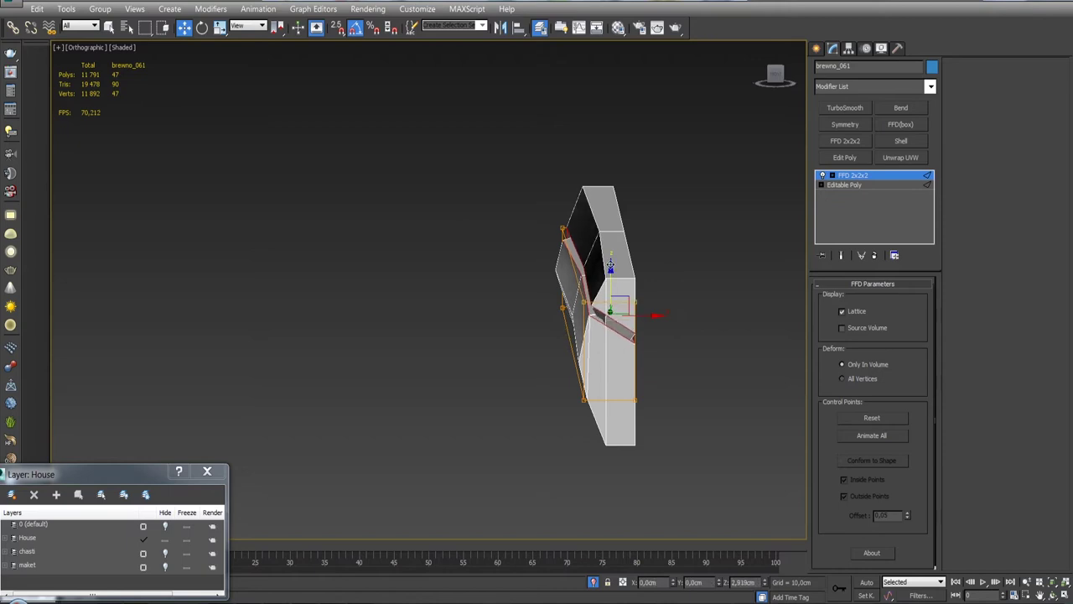
{"action": "mouse_move", "coordinate": [678, 380]}
{"action": "middle_mouse_down", "text": "alt"}
{"action": "mouse_move", "coordinate": [623, 324]}
{"action": "mouse_move", "coordinate": [698, 324]}
{"action": "middle_mouse_up", "text": "alt"}
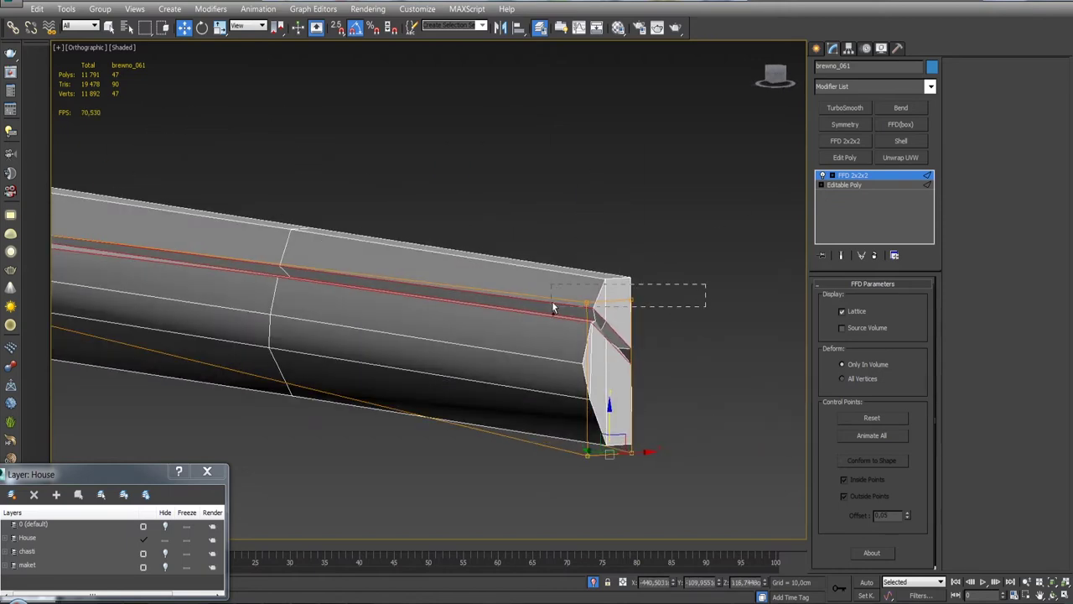
{"action": "left_click_drag", "start_coordinate": [609, 336], "coordinate": [609, 326]}
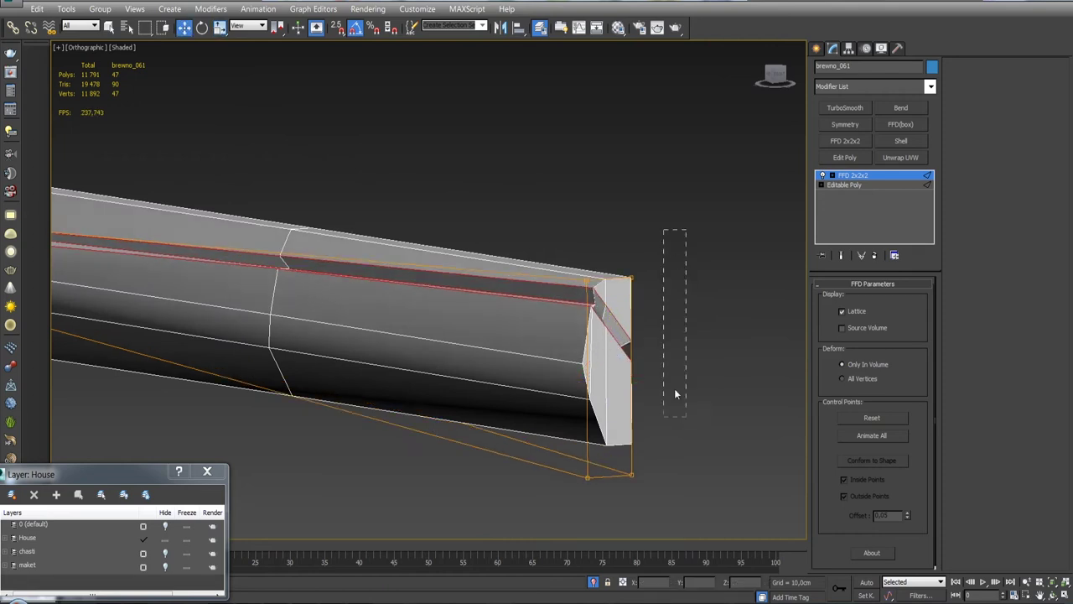
{"action": "middle_click_drag", "start_coordinate": [630, 354], "coordinate": [824, 209], "text": "alt"}
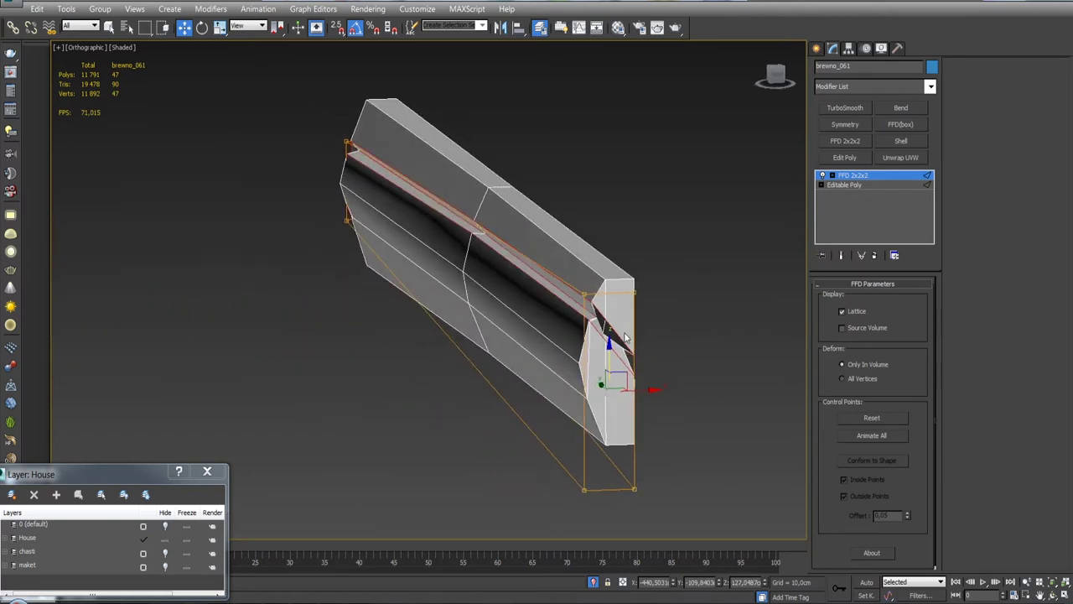
{"action": "right_click", "coordinate": [866, 174]}
{"action": "left_click", "coordinate": [889, 299]}
Target Weld a stray vertex at the beam end onto its neighbouring vertex.
{"action": "scroll", "coordinate": [587, 293], "scroll_direction": "up", "scroll_amount": 3}
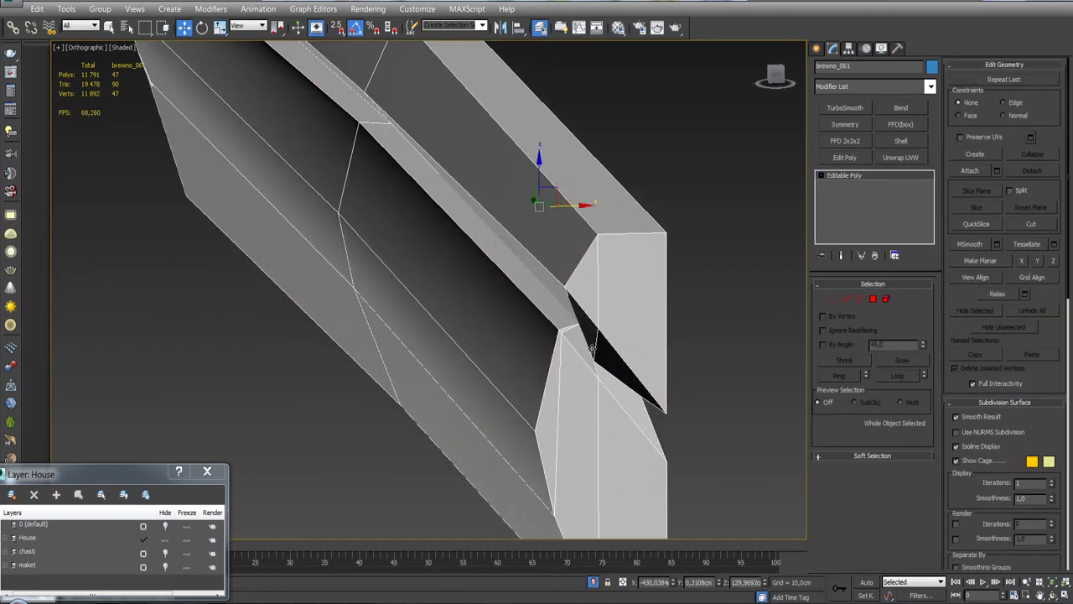
{"action": "scroll", "coordinate": [587, 293], "scroll_direction": "up", "scroll_amount": 3}
{"action": "key", "text": "1"}
{"action": "left_click", "coordinate": [1012, 115]}
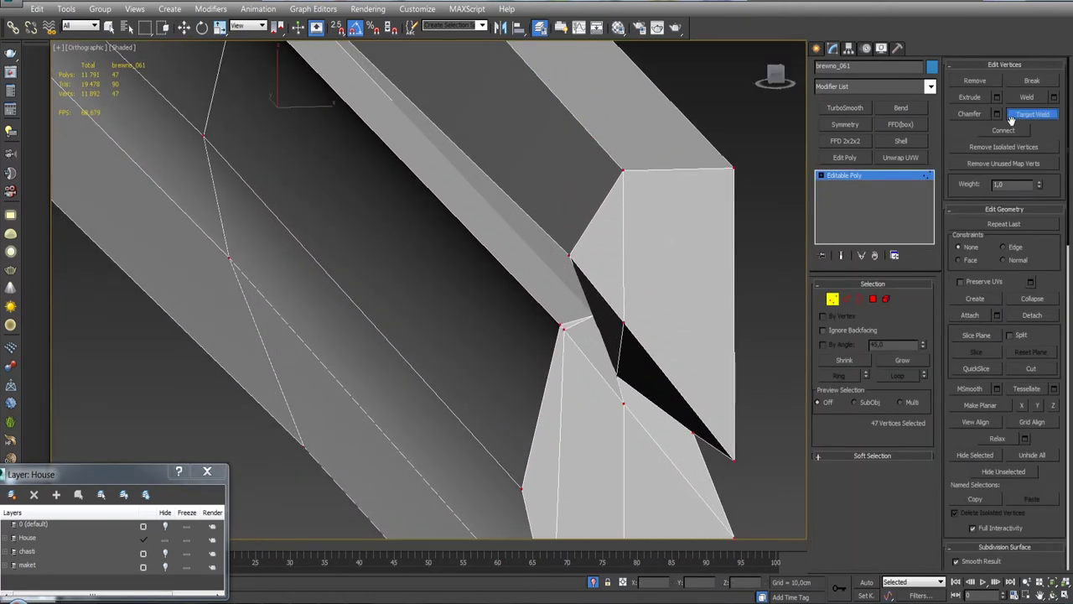
{"action": "left_click", "coordinate": [564, 327]}
{"action": "left_click", "coordinate": [617, 373]}
{"action": "mouse_move", "coordinate": [617, 374]}
{"action": "middle_mouse_down", "text": "alt"}
{"action": "mouse_move", "coordinate": [663, 352]}
{"action": "mouse_move", "coordinate": [637, 369]}
{"action": "mouse_move", "coordinate": [532, 307]}
{"action": "middle_mouse_up", "text": "alt"}
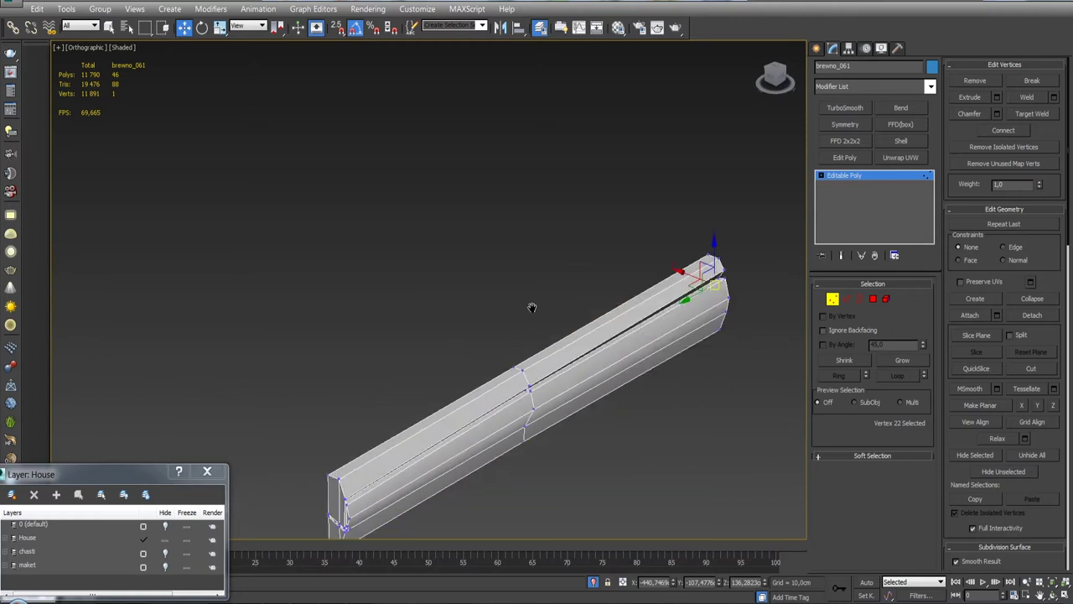
Select the remaining loose vertices at the beam end and Target Weld one onto its neighbour.
{"action": "scroll", "coordinate": [428, 367], "scroll_direction": "up", "scroll_amount": 5}
{"action": "scroll", "coordinate": [429, 366], "scroll_direction": "up", "scroll_amount": 2}
{"action": "scroll", "coordinate": [490, 363], "scroll_direction": "down", "scroll_amount": 4}
{"action": "mouse_move", "coordinate": [490, 363]}
{"action": "middle_mouse_down", "text": "alt"}
{"action": "mouse_move", "coordinate": [492, 344]}
{"action": "mouse_move", "coordinate": [510, 383]}
{"action": "middle_mouse_up", "text": "alt"}
{"action": "scroll", "coordinate": [509, 383], "scroll_direction": "up", "scroll_amount": 3}
{"action": "mouse_move", "coordinate": [474, 300]}
{"action": "middle_mouse_down", "text": "alt"}
{"action": "mouse_move", "coordinate": [470, 277]}
{"action": "mouse_move", "coordinate": [520, 336]}
{"action": "middle_mouse_up", "text": "alt"}
{"action": "scroll", "coordinate": [575, 394], "scroll_direction": "up", "scroll_amount": 3}
{"action": "left_click", "coordinate": [598, 403]}
{"action": "mouse_move", "coordinate": [599, 403]}
{"action": "middle_mouse_down", "text": "alt"}
{"action": "mouse_move", "coordinate": [602, 390]}
{"action": "mouse_move", "coordinate": [633, 414]}
{"action": "mouse_move", "coordinate": [666, 407]}
{"action": "middle_mouse_up", "text": "alt"}
{"action": "left_click", "coordinate": [545, 363], "text": "ctrl"}
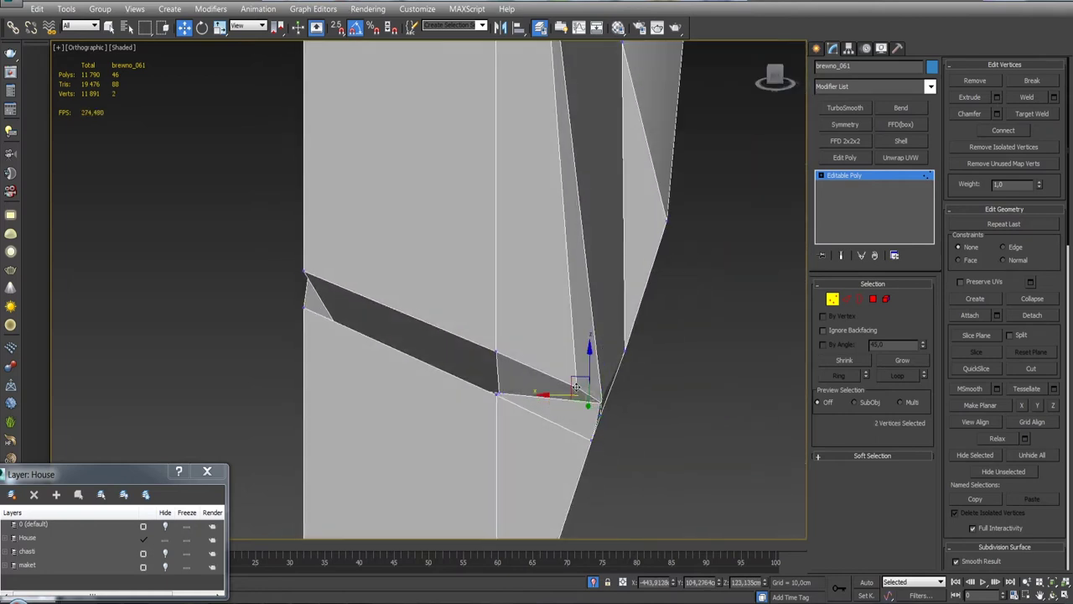
{"action": "middle_click_drag", "start_coordinate": [545, 363], "coordinate": [654, 395], "text": "alt"}
{"action": "left_click", "coordinate": [1038, 115]}
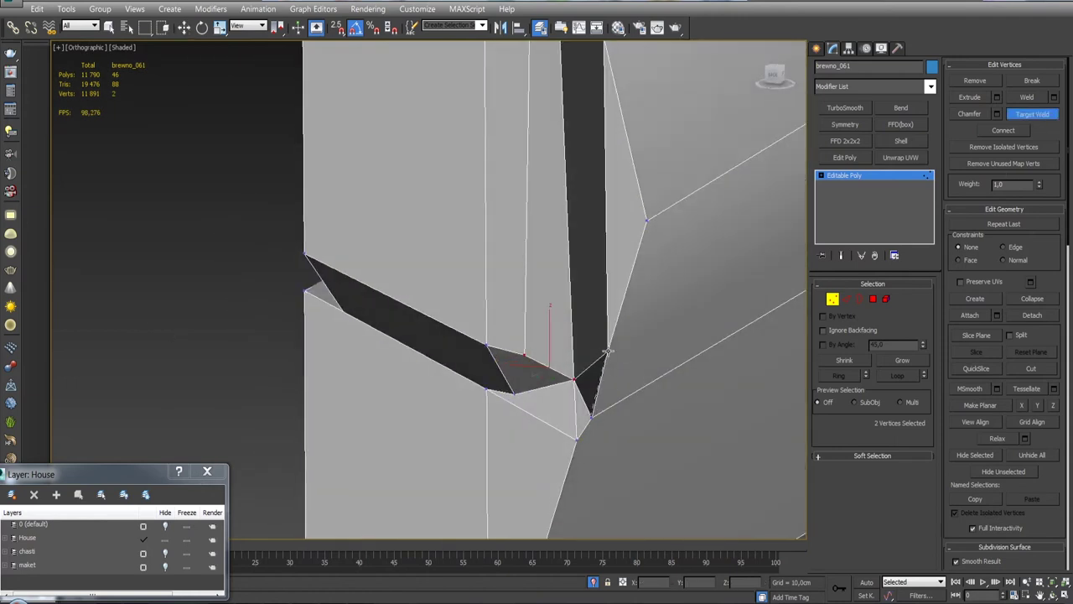
{"action": "left_click_drag", "start_coordinate": [607, 350], "coordinate": [573, 380]}
Move the corner vertex down to close the gap at the groove end.
{"action": "middle_click_drag", "start_coordinate": [634, 355], "coordinate": [671, 369], "text": "alt"}
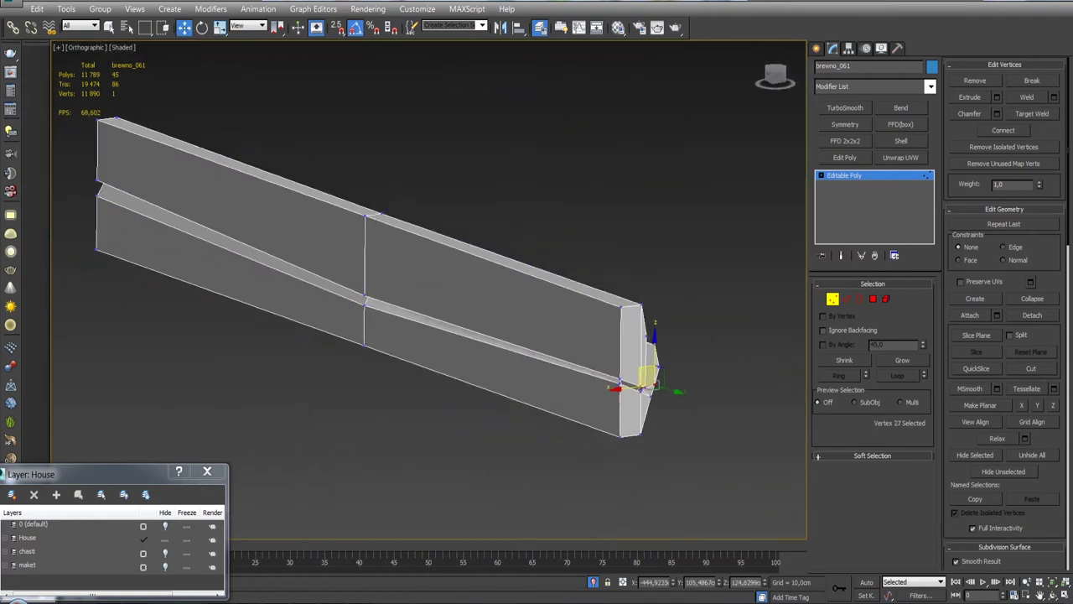
{"action": "scroll", "coordinate": [608, 337], "scroll_direction": "up", "scroll_amount": 5}
{"action": "middle_click_drag", "start_coordinate": [608, 336], "coordinate": [694, 352], "text": "alt"}
{"action": "left_click_drag", "start_coordinate": [692, 320], "coordinate": [698, 355]}
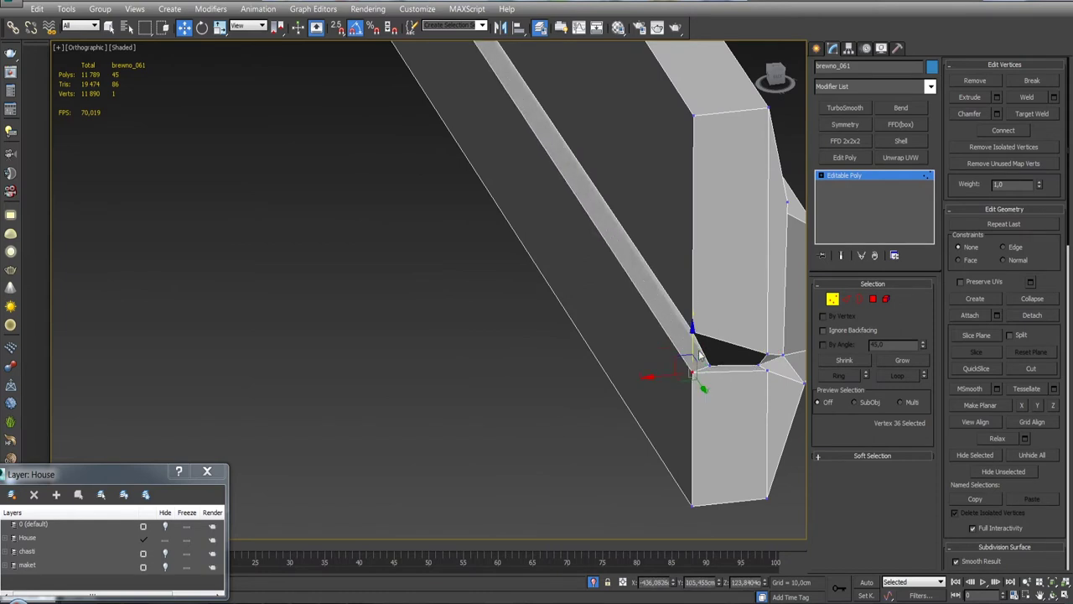
{"action": "middle_click_drag", "start_coordinate": [712, 358], "coordinate": [609, 417], "text": "alt"}
{"action": "left_click", "coordinate": [609, 417]}
{"action": "left_click", "coordinate": [602, 358]}
{"action": "middle_click_drag", "start_coordinate": [602, 358], "coordinate": [812, 350], "text": "alt"}
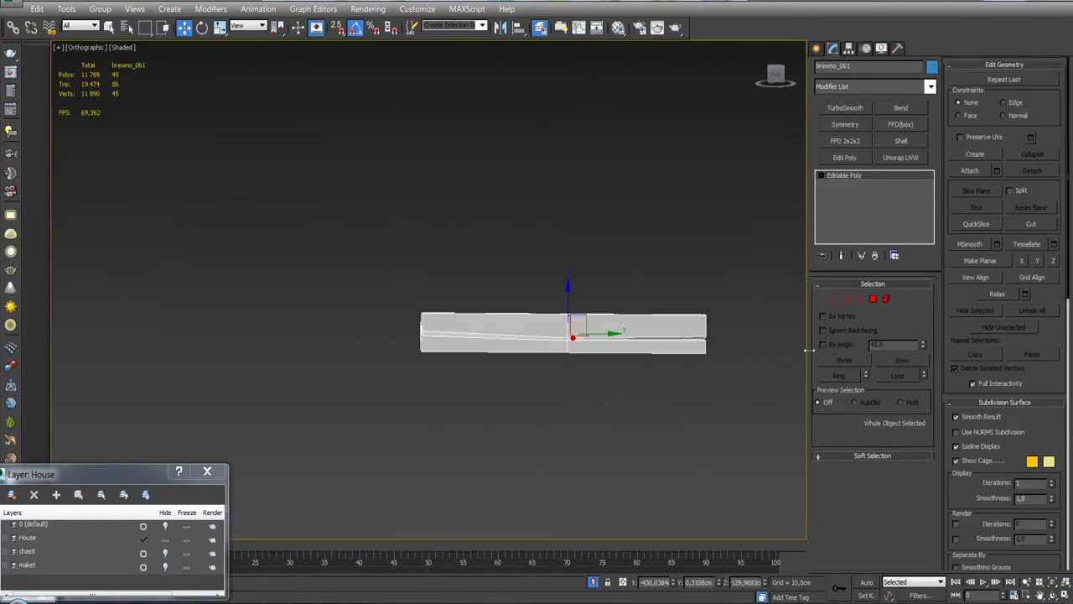
Add Unwrap UVW to brevno_061, relax its UVs by polygon angles, and collapse to Editable Poly.
{"action": "left_click", "coordinate": [902, 158]}
{"action": "left_click", "coordinate": [872, 448]}
{"action": "right_click", "coordinate": [144, 374]}
{"action": "left_click", "coordinate": [148, 376]}
{"action": "left_click", "coordinate": [121, 103]}
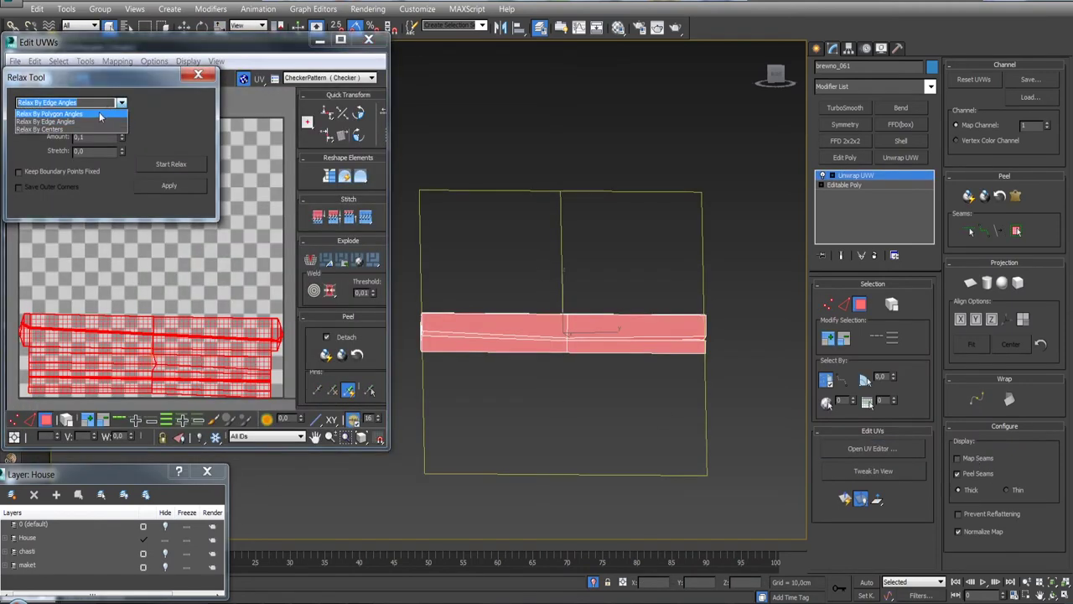
{"action": "left_click", "coordinate": [99, 112]}
{"action": "left_click", "coordinate": [171, 163]}
{"action": "left_click", "coordinate": [171, 163]}
{"action": "left_click_drag", "start_coordinate": [310, 449], "coordinate": [313, 505]}
{"action": "right_click", "coordinate": [882, 181]}
{"action": "left_click", "coordinate": [852, 288]}
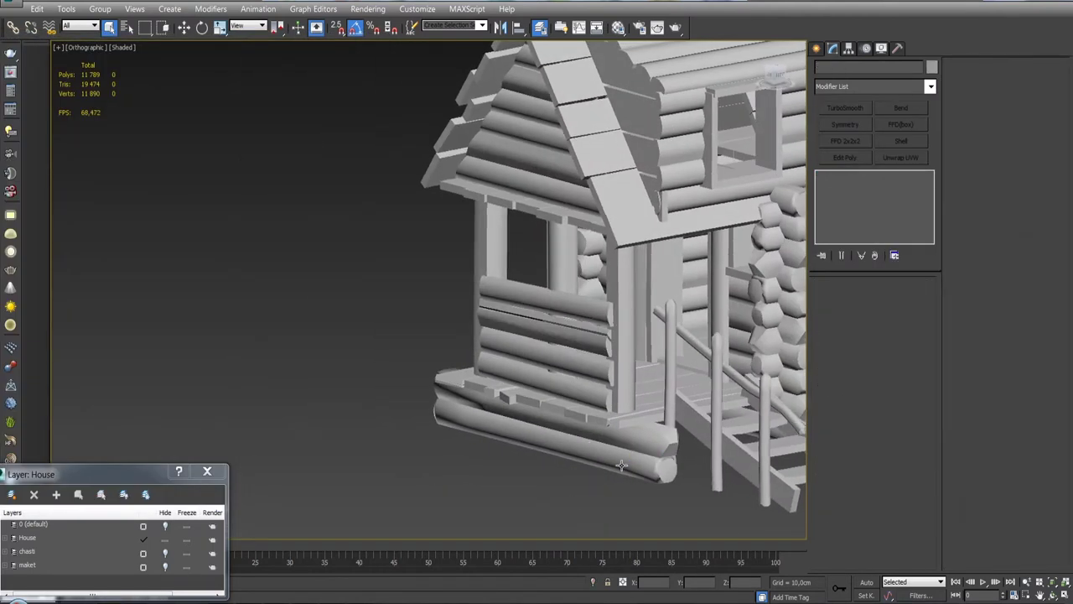
Select the front log below the window, brevno_022.
{"action": "left_click", "coordinate": [585, 403]}
{"action": "scroll", "coordinate": [584, 403], "scroll_direction": "down", "scroll_amount": 3}
{"action": "mouse_move", "coordinate": [584, 394]}
{"action": "middle_mouse_down", "text": "alt"}
{"action": "mouse_move", "coordinate": [565, 331]}
{"action": "mouse_move", "coordinate": [591, 311]}
{"action": "middle_mouse_up", "text": "alt"}
{"action": "left_click", "coordinate": [587, 315]}
{"action": "scroll", "coordinate": [603, 325], "scroll_direction": "up", "scroll_amount": 5}
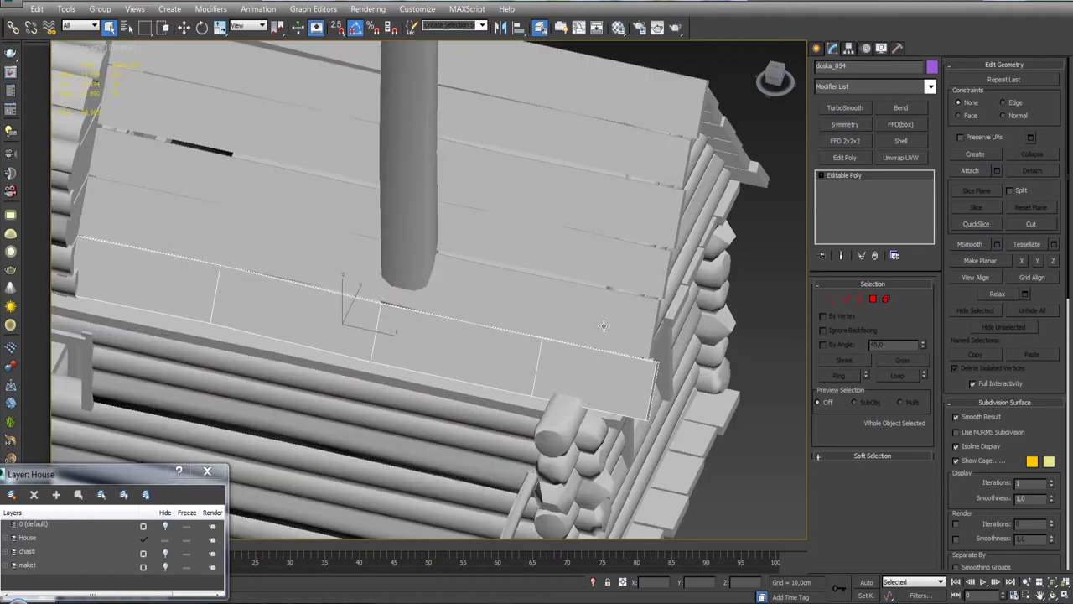
{"action": "left_click", "coordinate": [617, 306]}
{"action": "mouse_move", "coordinate": [616, 306]}
{"action": "middle_mouse_down", "text": "alt"}
{"action": "mouse_move", "coordinate": [495, 318]}
{"action": "mouse_move", "coordinate": [439, 341]}
{"action": "mouse_move", "coordinate": [584, 362]}
{"action": "middle_mouse_up", "text": "alt"}
{"action": "scroll", "coordinate": [437, 337], "scroll_direction": "down", "scroll_amount": 5}
{"action": "left_click", "coordinate": [584, 362]}
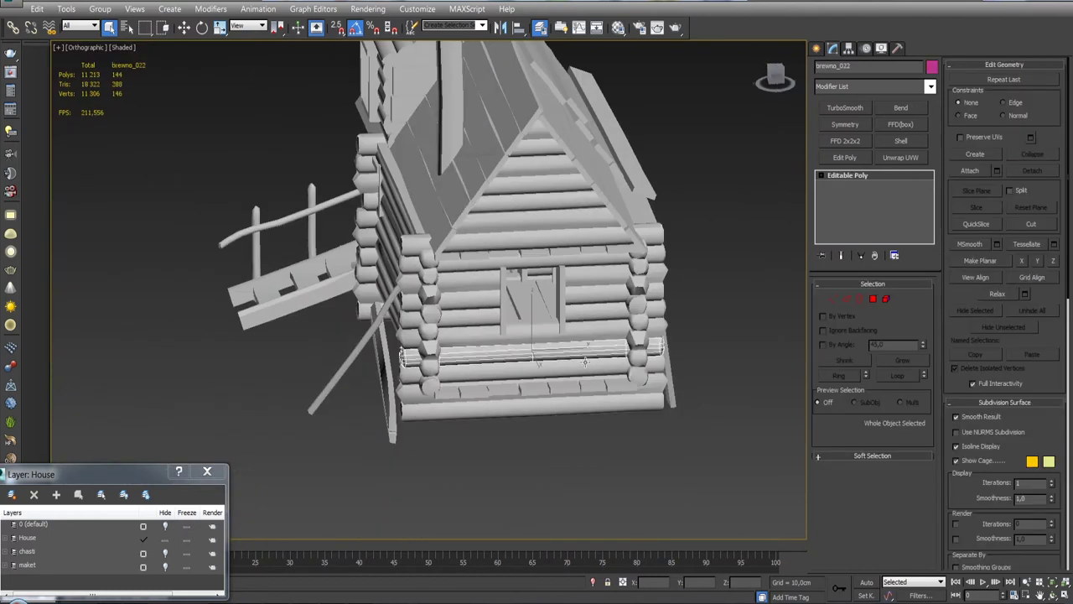
{"action": "scroll", "coordinate": [584, 361], "scroll_direction": "up", "scroll_amount": 1}
{"action": "scroll", "coordinate": [509, 319], "scroll_direction": "up", "scroll_amount": 4}
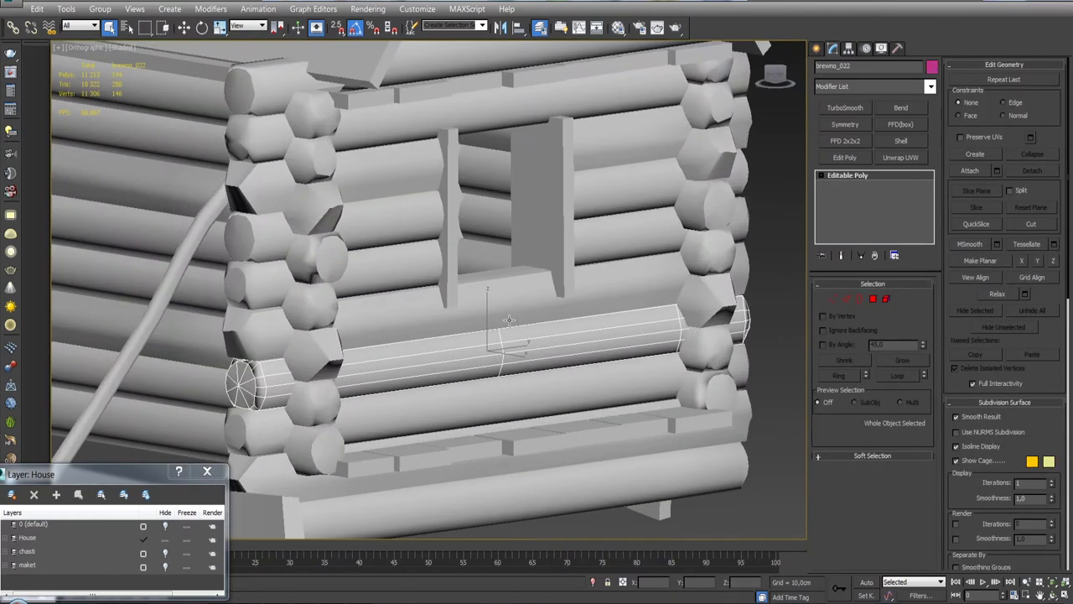
Loop-select the edges running along the log's length.
{"action": "left_click", "coordinate": [847, 298]}
{"action": "double_click", "coordinate": [435, 365]}
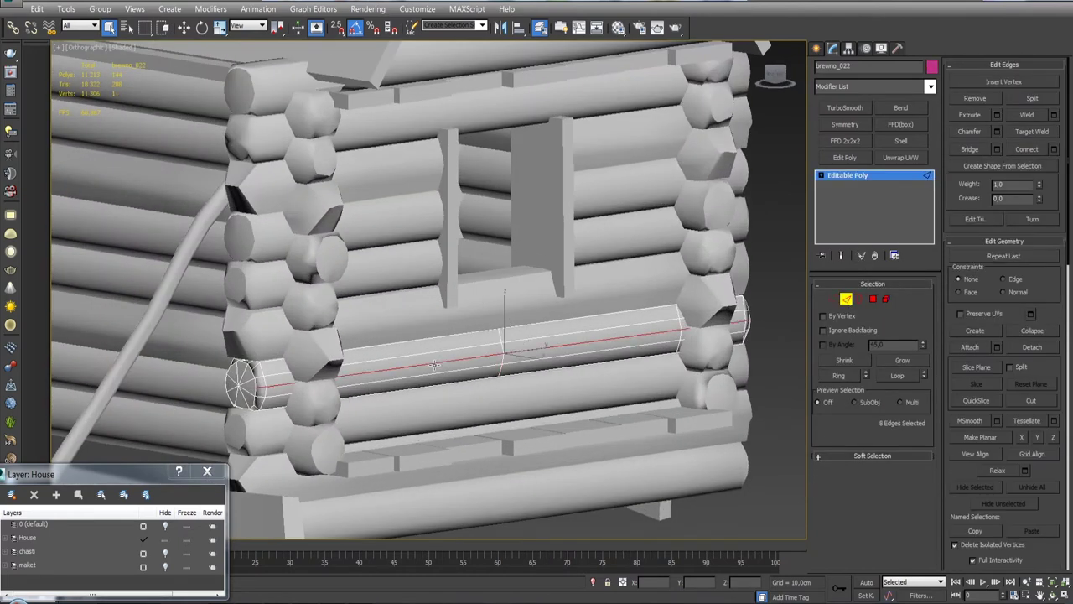
{"action": "left_click", "coordinate": [998, 132]}
{"action": "left_click", "coordinate": [717, 192]}
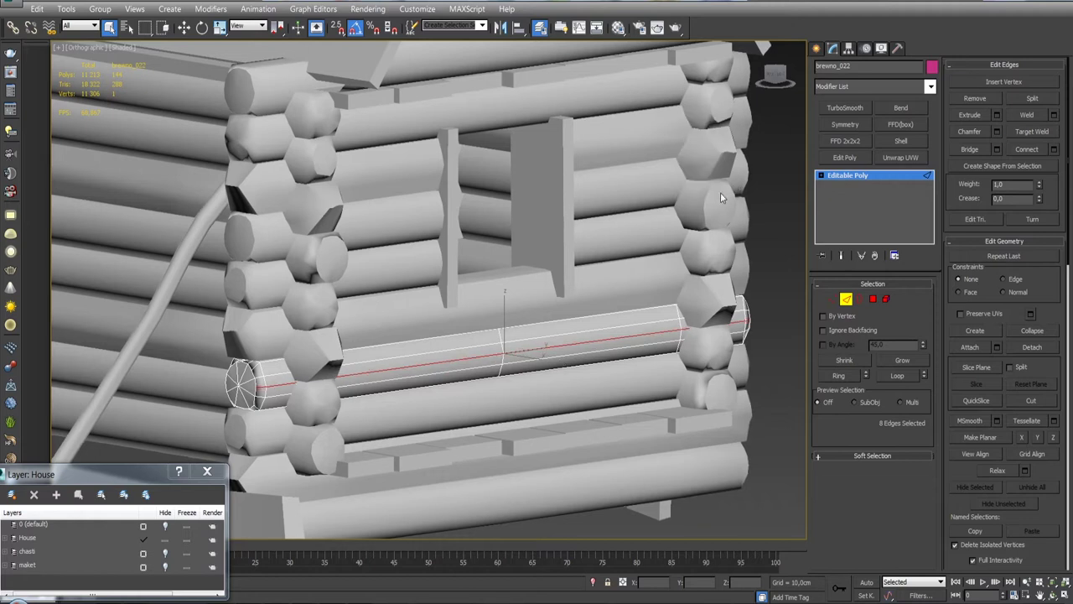
Try Extrude Edges with a negative height and extra width, then cancel it.
{"action": "left_click", "coordinate": [998, 115]}
{"action": "left_click_drag", "start_coordinate": [686, 141], "coordinate": [687, 92]}
{"action": "mouse_move", "coordinate": [618, 232]}
{"action": "middle_mouse_down", "text": "alt"}
{"action": "mouse_move", "coordinate": [545, 252]}
{"action": "mouse_move", "coordinate": [587, 268]}
{"action": "middle_mouse_up", "text": "alt"}
{"action": "mouse_move", "coordinate": [520, 331]}
{"action": "middle_mouse_down", "text": "alt"}
{"action": "mouse_move", "coordinate": [497, 342]}
{"action": "mouse_move", "coordinate": [537, 302]}
{"action": "middle_mouse_up", "text": "alt"}
{"action": "scroll", "coordinate": [497, 342], "scroll_direction": "up", "scroll_amount": 5}
{"action": "left_click_drag", "start_coordinate": [686, 140], "coordinate": [685, 228]}
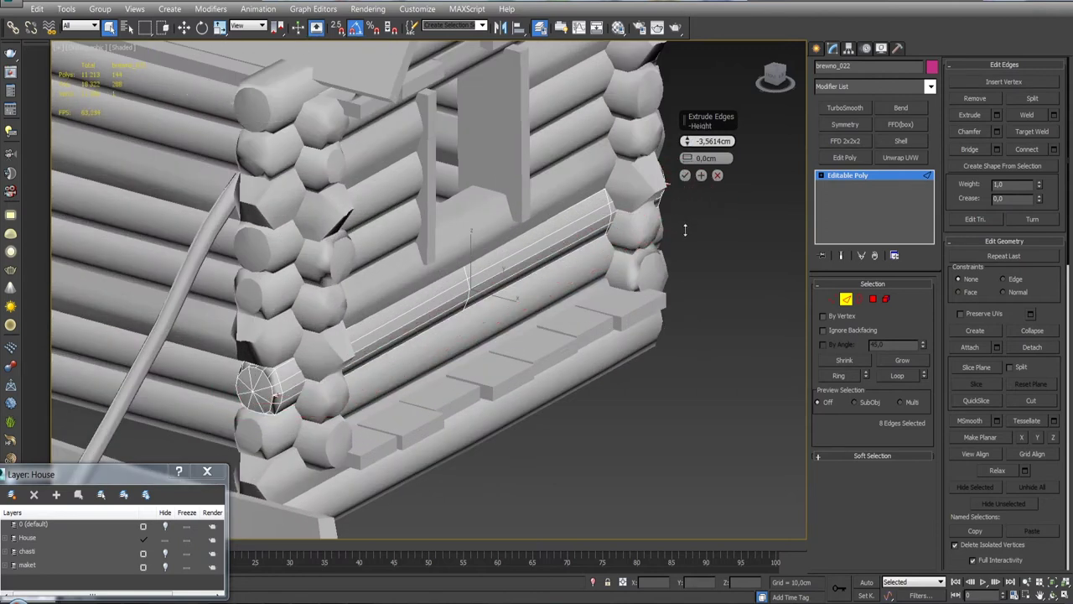
{"action": "left_click_drag", "start_coordinate": [686, 160], "coordinate": [686, 144]}
{"action": "middle_click_drag", "start_coordinate": [503, 294], "coordinate": [472, 320], "text": "alt"}
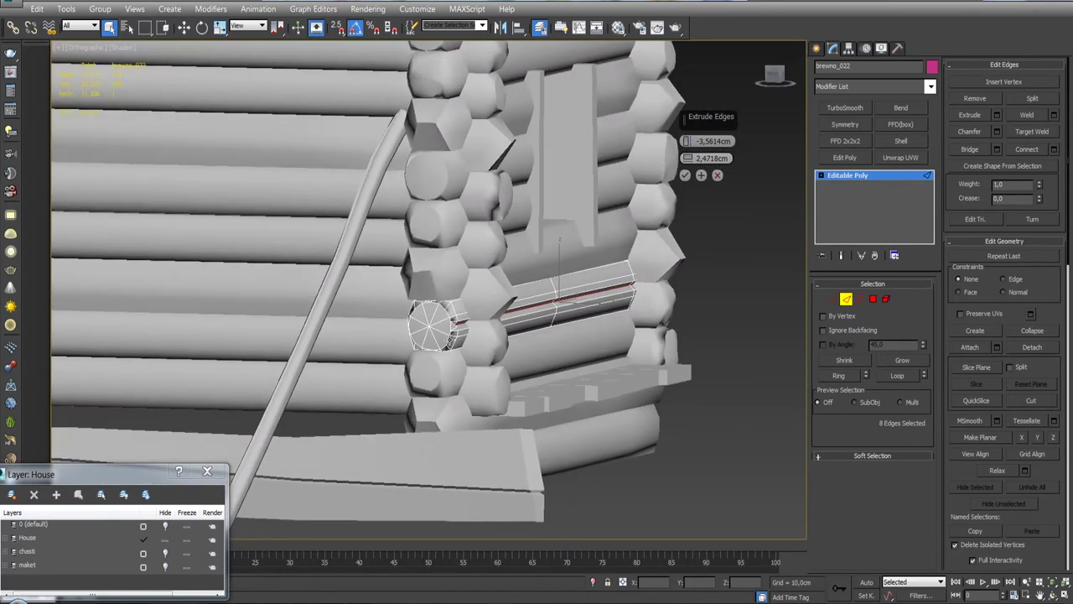
{"action": "scroll", "coordinate": [473, 320], "scroll_direction": "up", "scroll_amount": 3}
{"action": "key", "text": "Escape"}
Pick an edge near the log end and set a shallow Extrude Edges groove depth and width.
{"action": "left_click", "coordinate": [482, 271]}
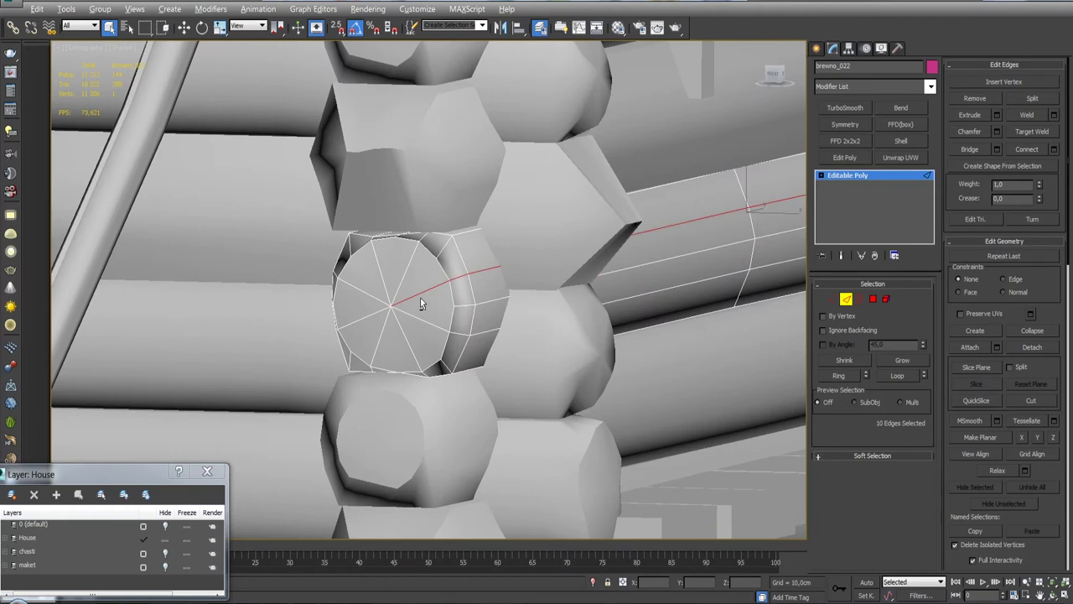
{"action": "scroll", "coordinate": [638, 280], "scroll_direction": "down", "scroll_amount": 2}
{"action": "middle_click_drag", "start_coordinate": [638, 280], "coordinate": [587, 302], "text": "alt"}
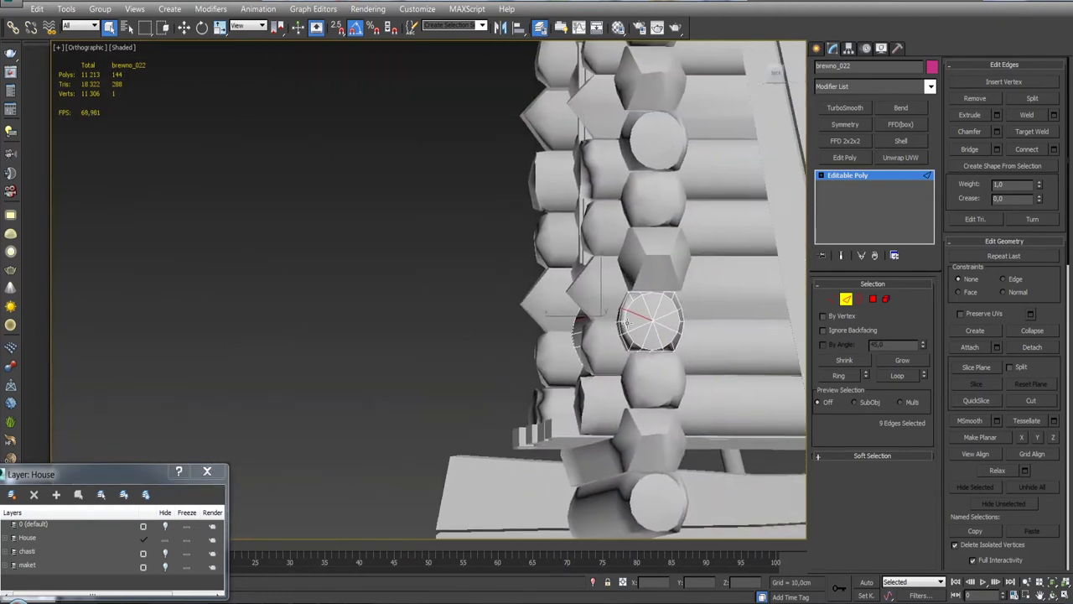
{"action": "scroll", "coordinate": [587, 302], "scroll_direction": "up", "scroll_amount": 5}
{"action": "left_click", "coordinate": [996, 116]}
{"action": "right_click", "coordinate": [686, 157]}
{"action": "left_click_drag", "start_coordinate": [686, 149], "coordinate": [687, 143]}
{"action": "right_click", "coordinate": [687, 142]}
{"action": "mouse_move", "coordinate": [586, 285]}
{"action": "middle_mouse_down", "text": "alt"}
{"action": "mouse_move", "coordinate": [645, 311]}
{"action": "mouse_move", "coordinate": [620, 294]}
{"action": "middle_mouse_up", "text": "alt"}
Inspect the groove preview from several angles, then cancel the extrusion.
{"action": "scroll", "coordinate": [596, 287], "scroll_direction": "up", "scroll_amount": 4}
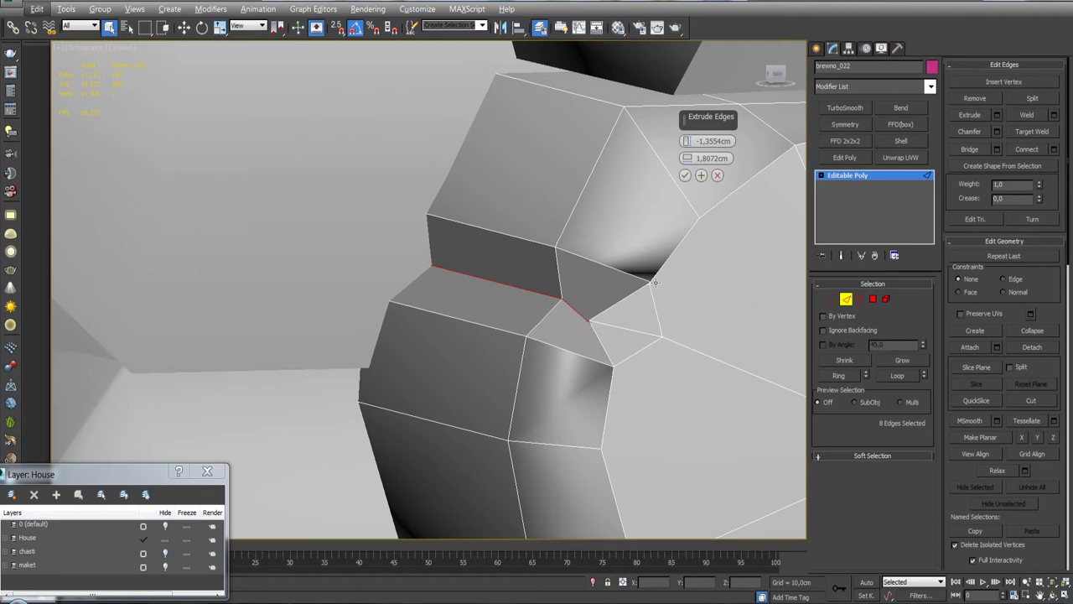
{"action": "scroll", "coordinate": [624, 322], "scroll_direction": "down", "scroll_amount": 3}
{"action": "scroll", "coordinate": [618, 325], "scroll_direction": "down", "scroll_amount": 3}
{"action": "scroll", "coordinate": [570, 331], "scroll_direction": "up", "scroll_amount": 6}
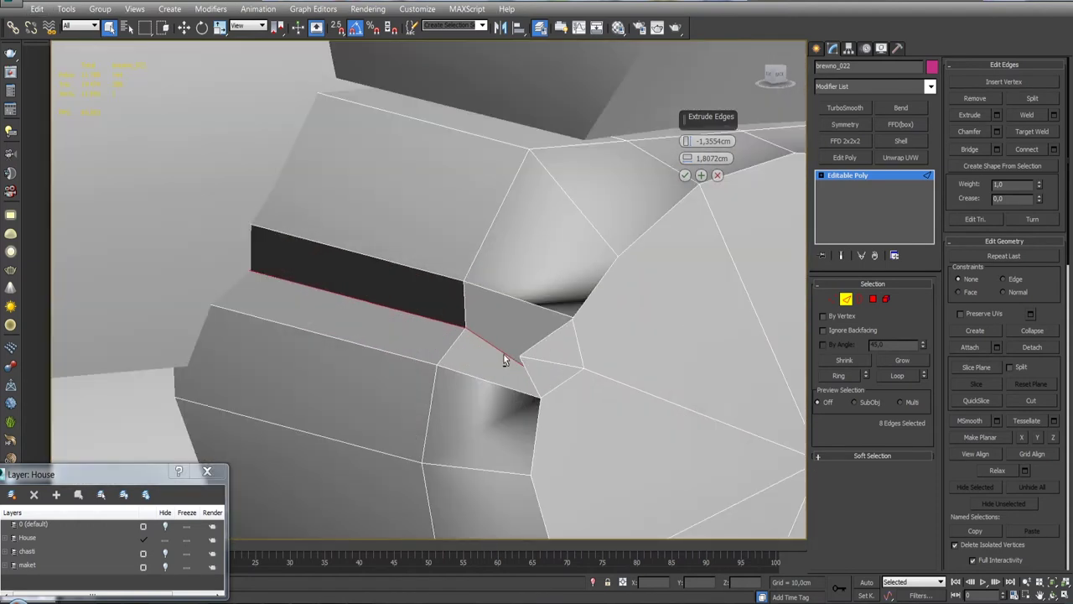
{"action": "scroll", "coordinate": [585, 338], "scroll_direction": "down", "scroll_amount": 3}
{"action": "middle_click_drag", "start_coordinate": [585, 339], "coordinate": [505, 323], "text": "alt"}
{"action": "scroll", "coordinate": [504, 323], "scroll_direction": "up", "scroll_amount": 3}
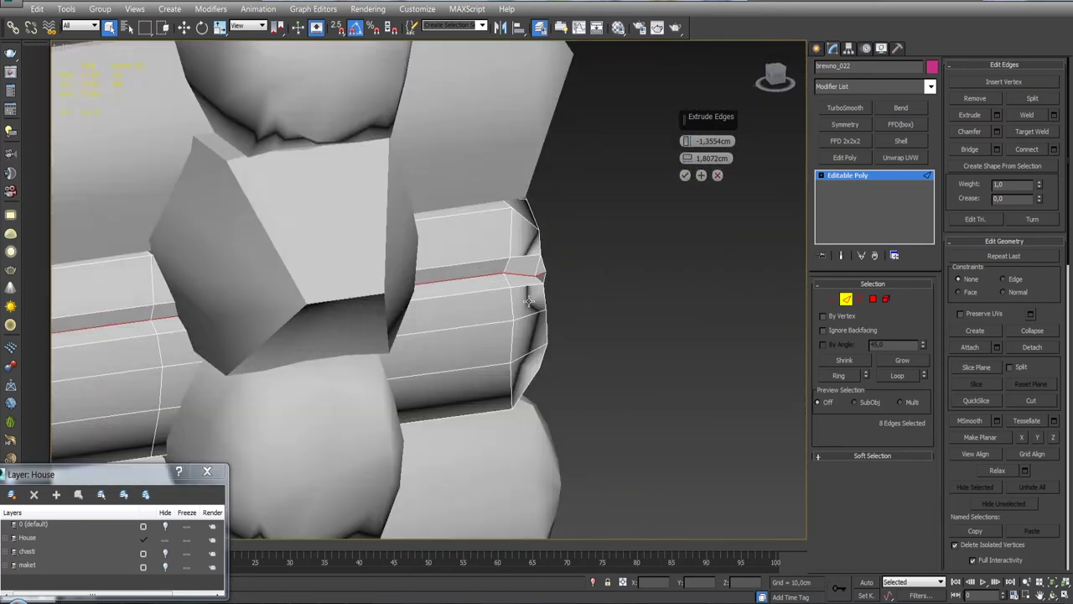
{"action": "scroll", "coordinate": [566, 298], "scroll_direction": "up", "scroll_amount": 3}
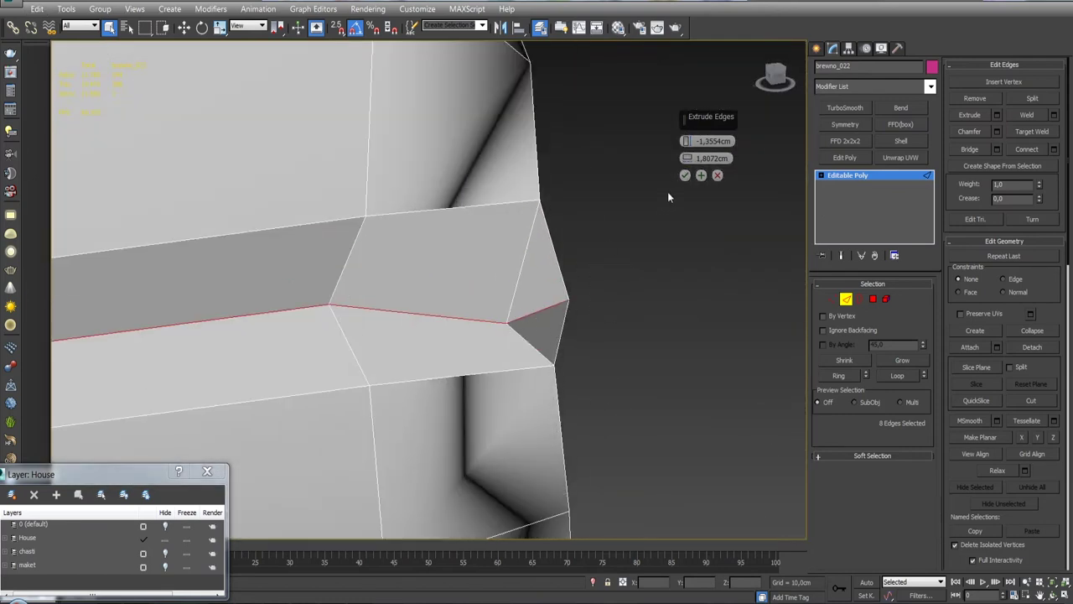
{"action": "left_click", "coordinate": [717, 176]}
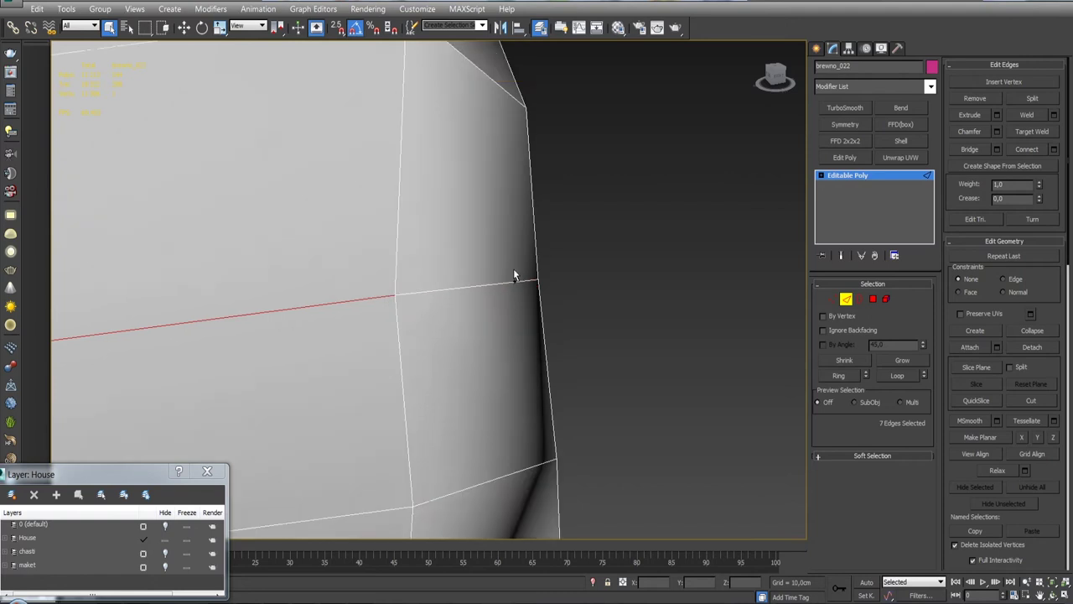
{"action": "scroll", "coordinate": [520, 276], "scroll_direction": "down", "scroll_amount": 5}
{"action": "scroll", "coordinate": [427, 361], "scroll_direction": "up", "scroll_amount": 3}
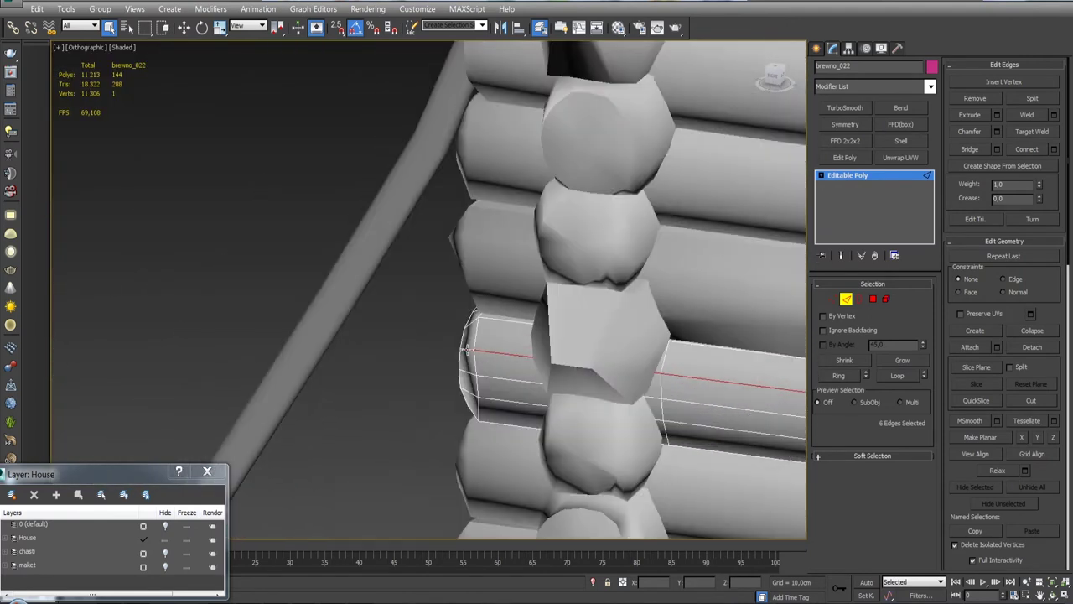
{"action": "left_click", "coordinate": [995, 115]}
{"action": "left_click", "coordinate": [717, 176]}
{"action": "middle_click_drag", "start_coordinate": [565, 216], "coordinate": [559, 391], "text": "alt"}
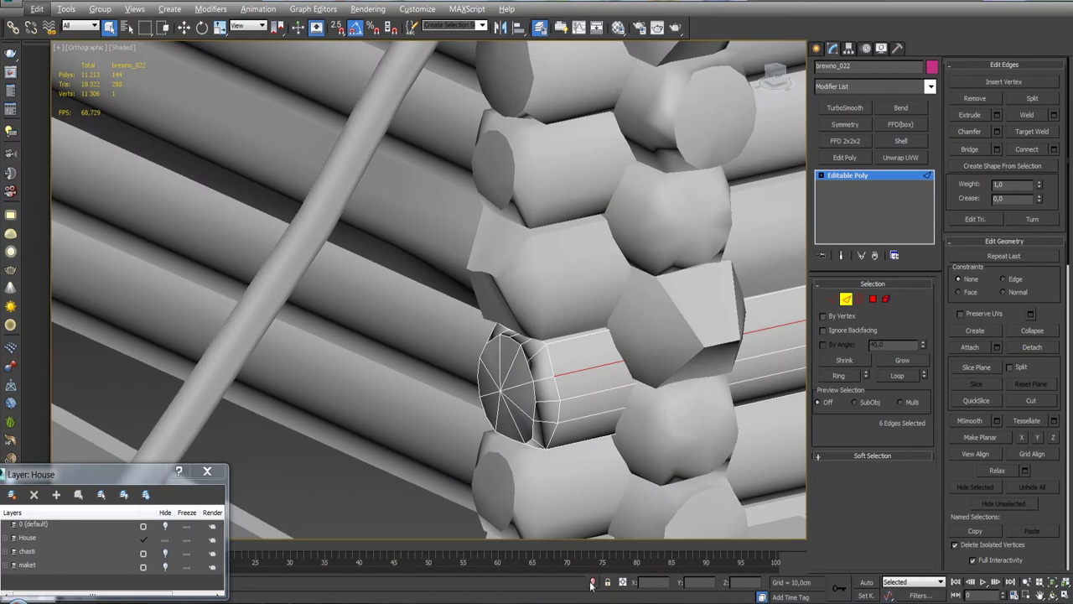
Isolate the log in wireframe and Weld its overlapping vertices.
{"action": "left_click", "coordinate": [593, 581]}
{"action": "key", "text": "F3"}
{"action": "middle_click_drag", "start_coordinate": [364, 355], "coordinate": [403, 336], "text": "alt"}
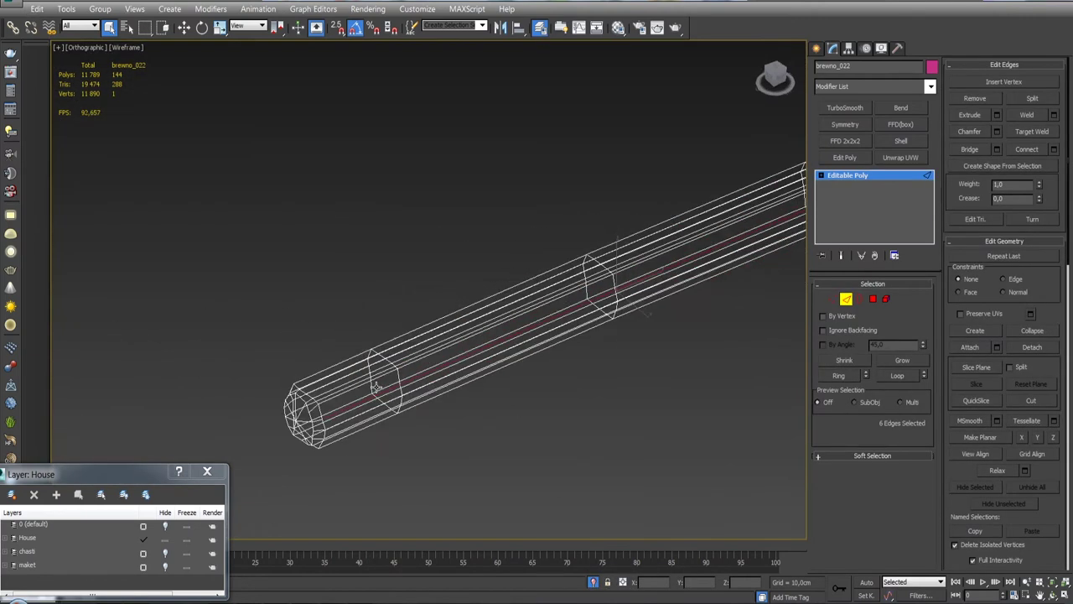
{"action": "scroll", "coordinate": [388, 314], "scroll_direction": "up", "scroll_amount": 4}
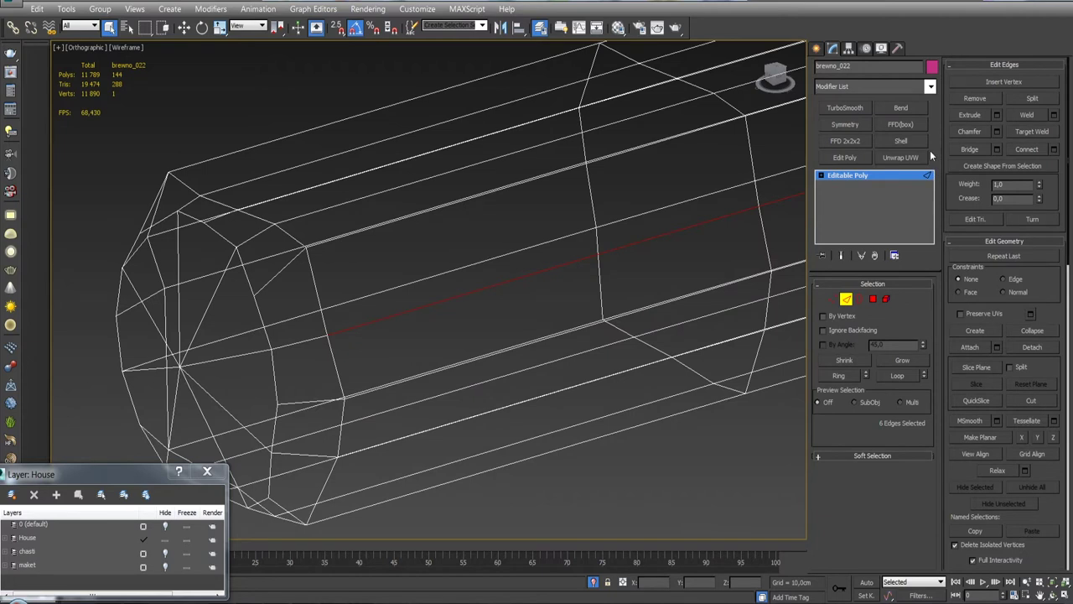
{"action": "left_click", "coordinate": [996, 116]}
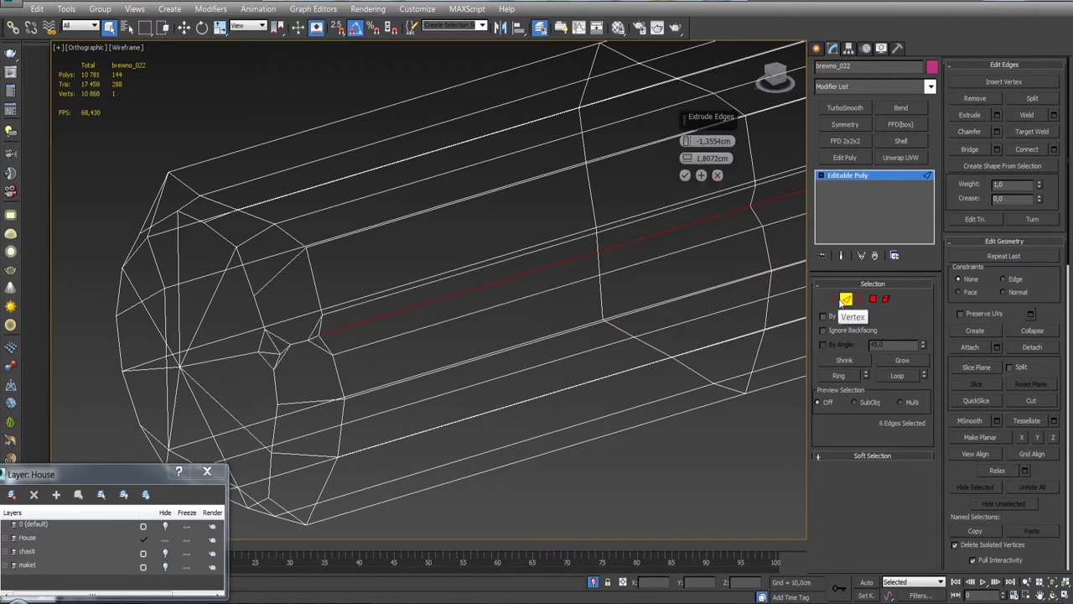
{"action": "left_click", "coordinate": [718, 176]}
{"action": "key", "text": "1"}
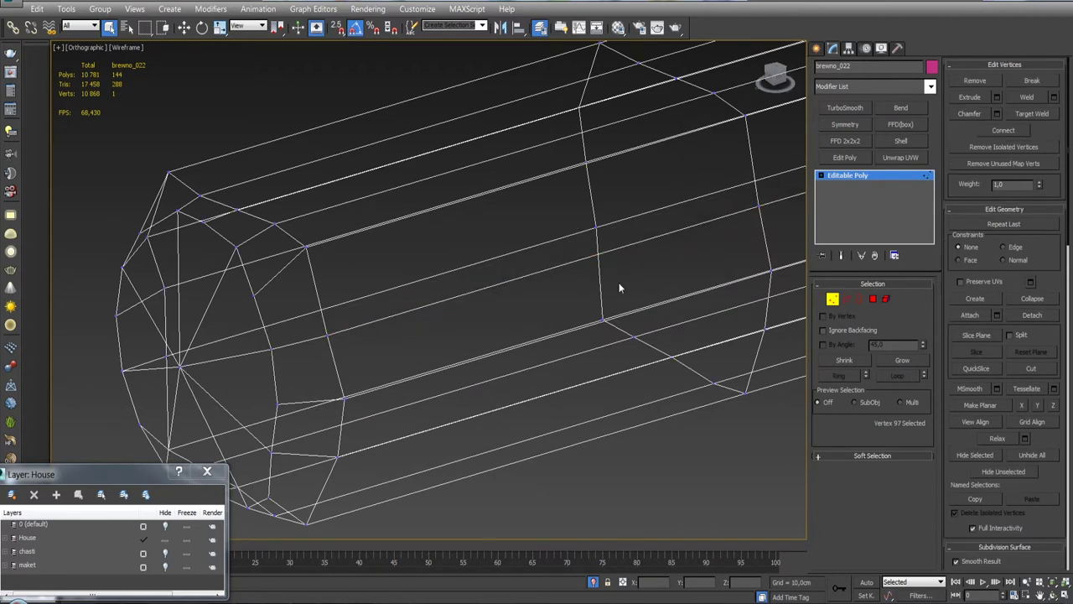
{"action": "left_click", "coordinate": [1055, 97]}
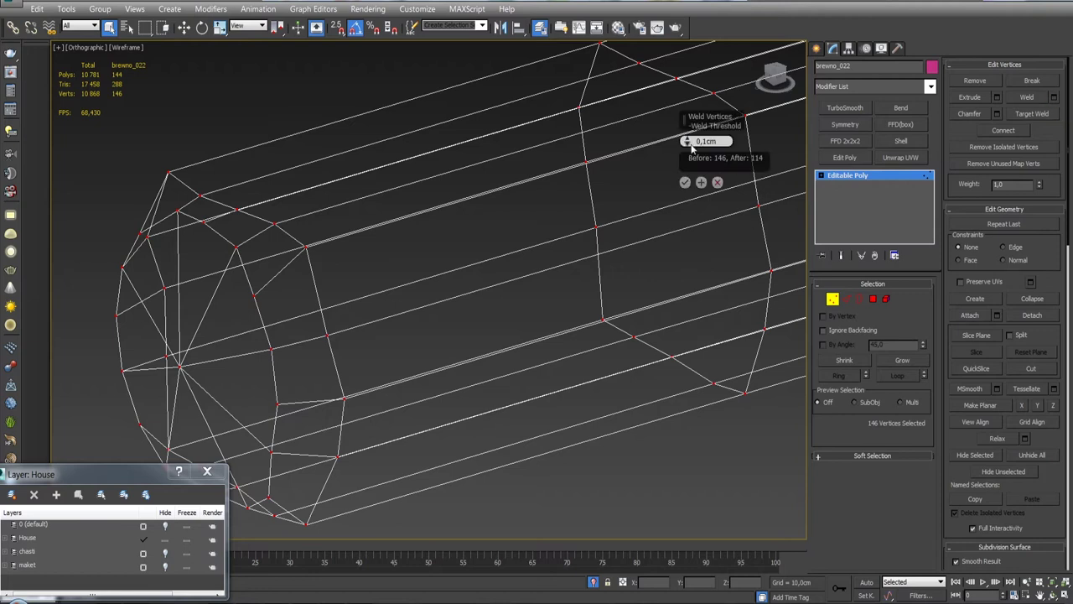
{"action": "left_click", "coordinate": [685, 182]}
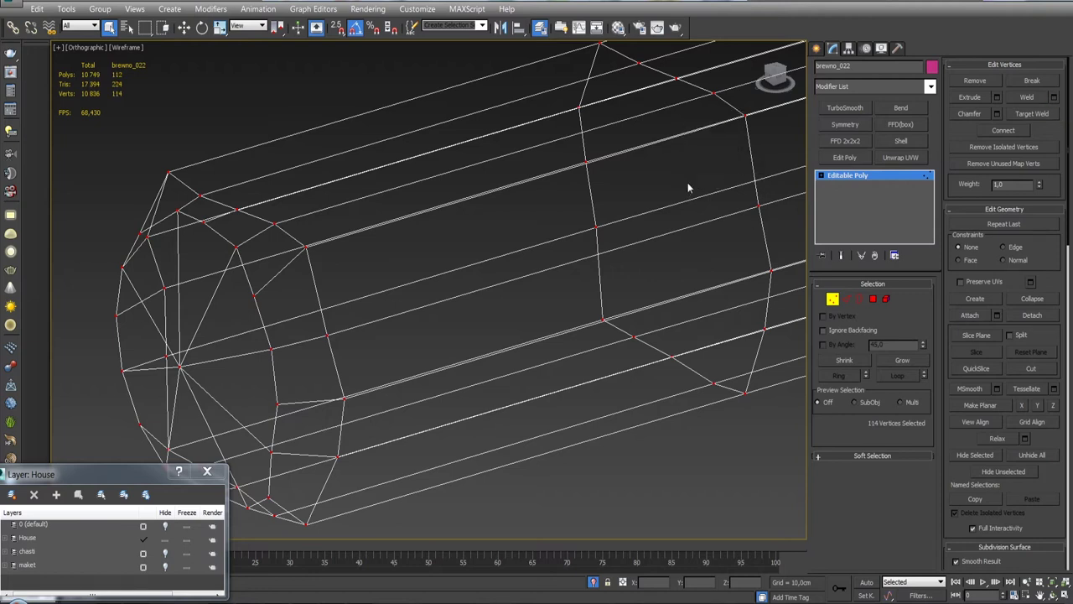
Extrude the groove edges again, slightly wider, and commit the groove.
{"action": "left_click", "coordinate": [846, 299]}
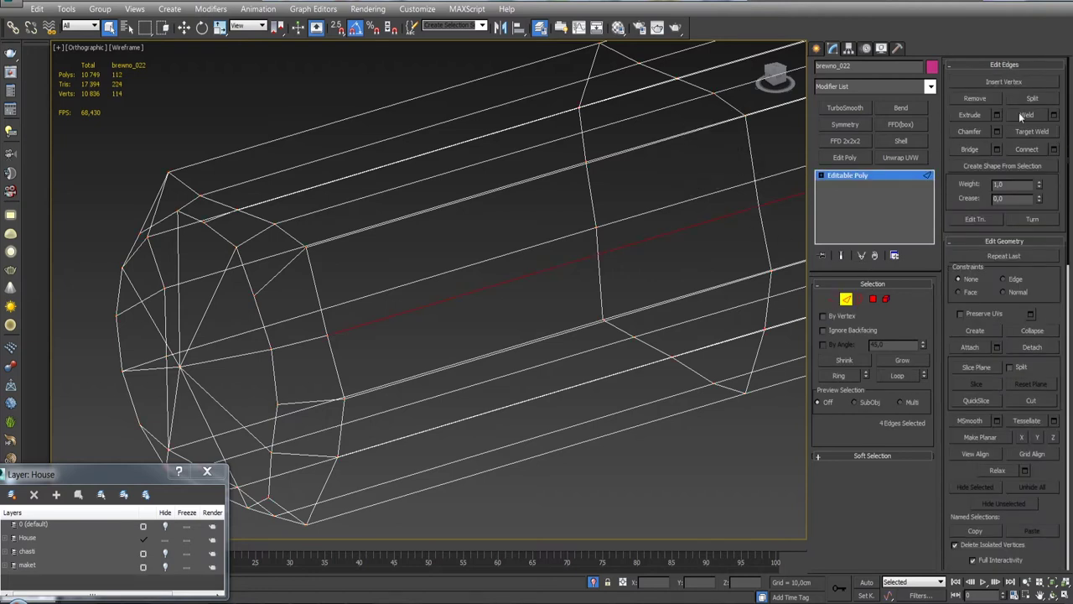
{"action": "left_click", "coordinate": [996, 114]}
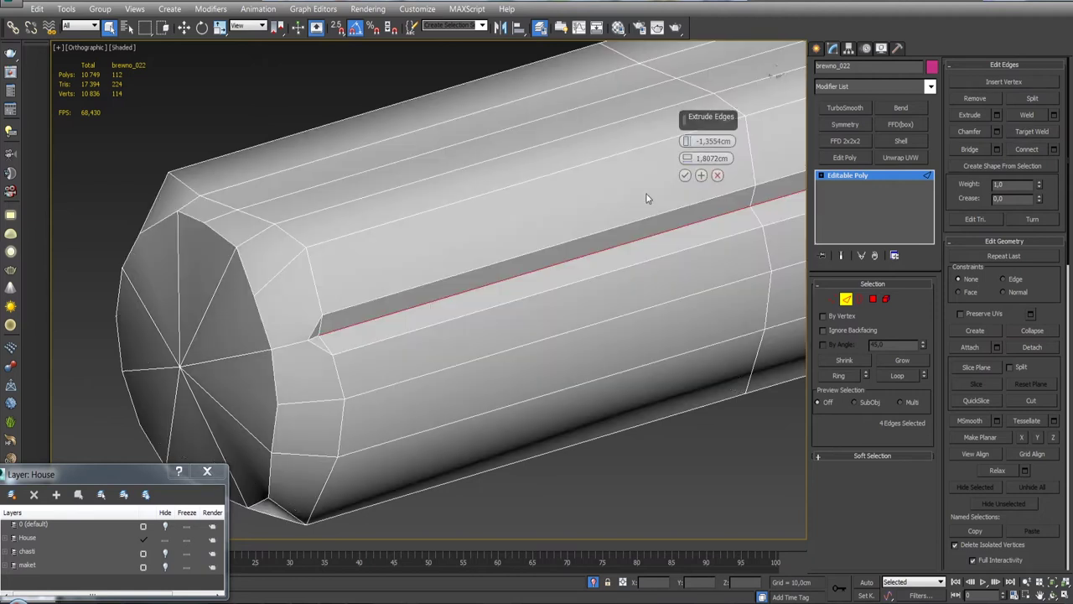
{"action": "key", "text": "F3"}
{"action": "left_click_drag", "start_coordinate": [686, 160], "coordinate": [688, 165]}
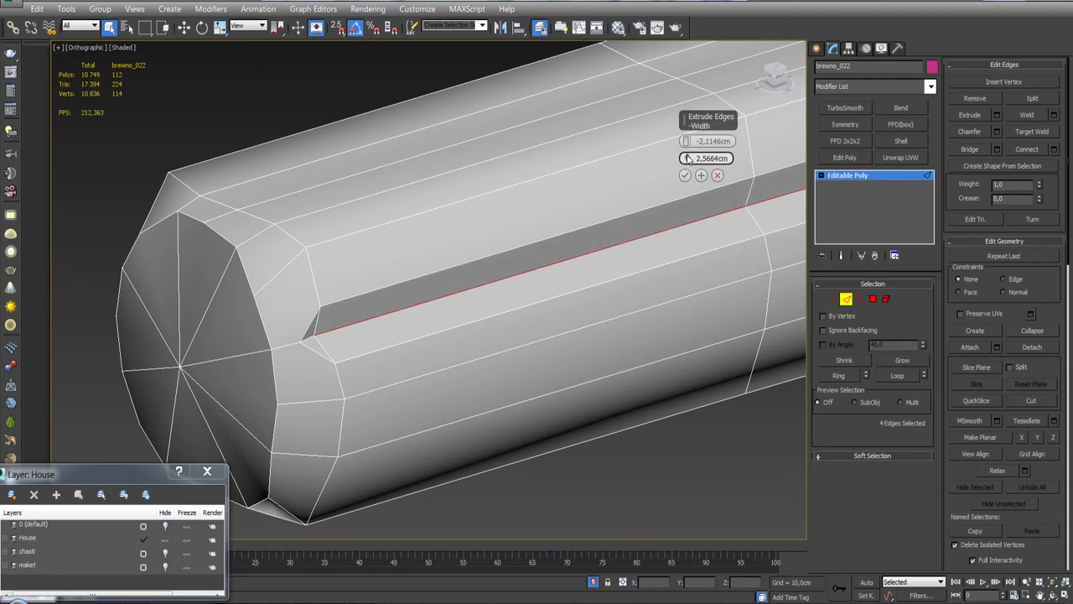
{"action": "left_click", "coordinate": [685, 174]}
Target Weld the stray vertices at the groove ends onto their neighbours.
{"action": "left_click", "coordinate": [832, 299]}
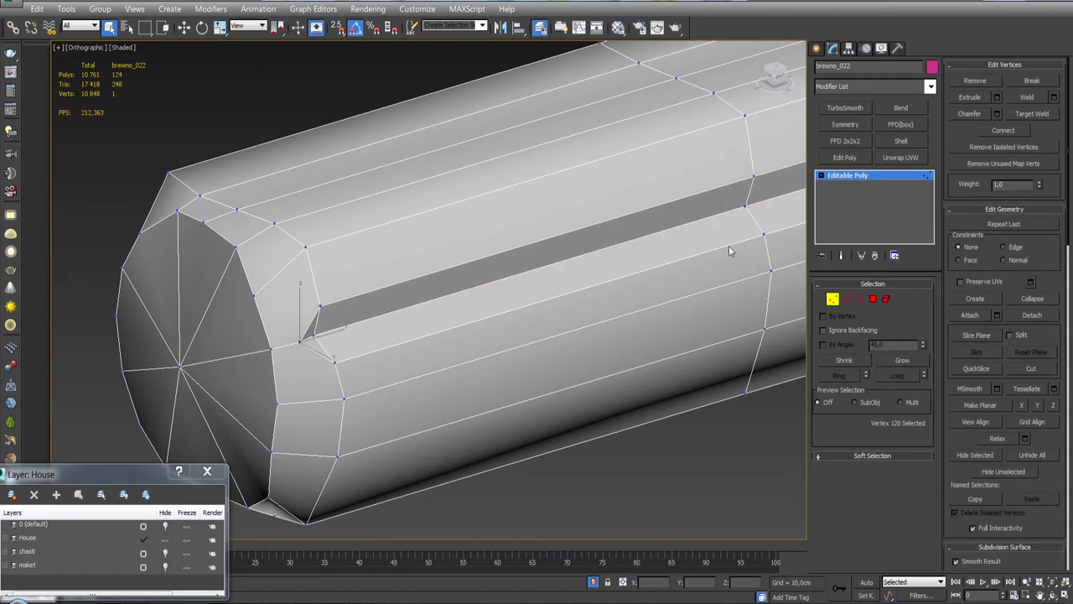
{"action": "left_click", "coordinate": [271, 350]}
{"action": "right_click", "coordinate": [270, 349]}
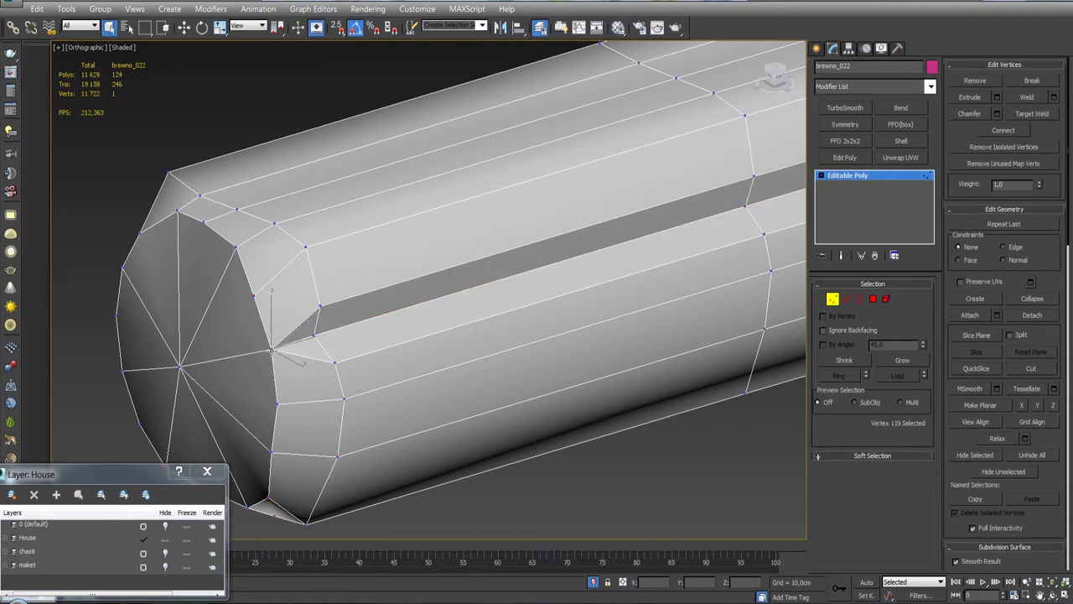
{"action": "key", "text": "w"}
{"action": "middle_click_drag", "start_coordinate": [612, 284], "coordinate": [333, 380], "text": "alt"}
{"action": "scroll", "coordinate": [286, 336], "scroll_direction": "down", "scroll_amount": 5}
{"action": "middle_click_drag", "start_coordinate": [286, 336], "coordinate": [468, 358], "text": "alt"}
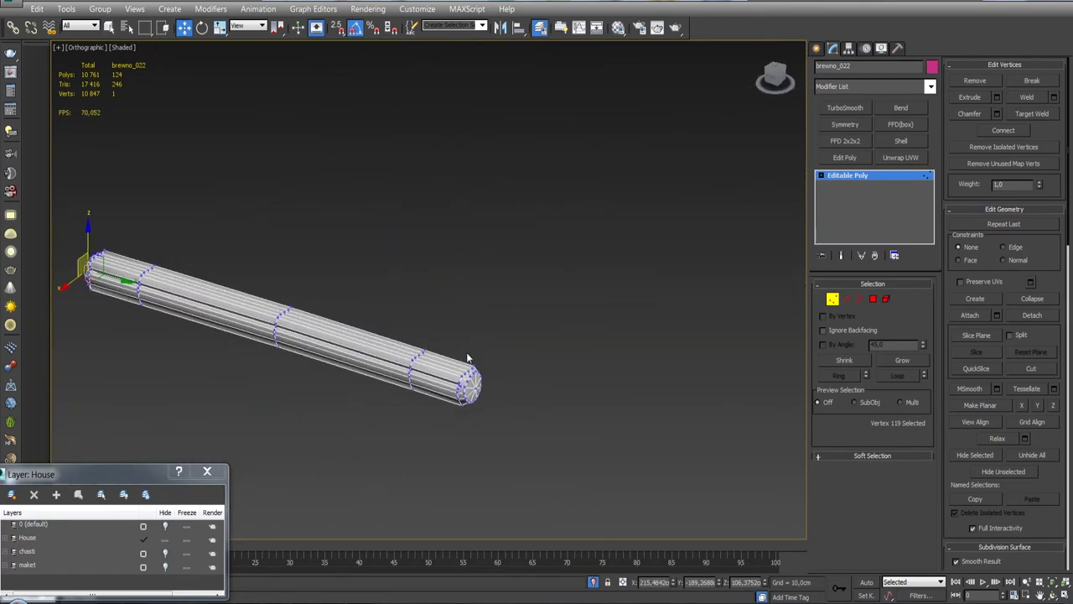
{"action": "scroll", "coordinate": [468, 358], "scroll_direction": "up", "scroll_amount": 6}
{"action": "key", "text": "ctrl+w"}
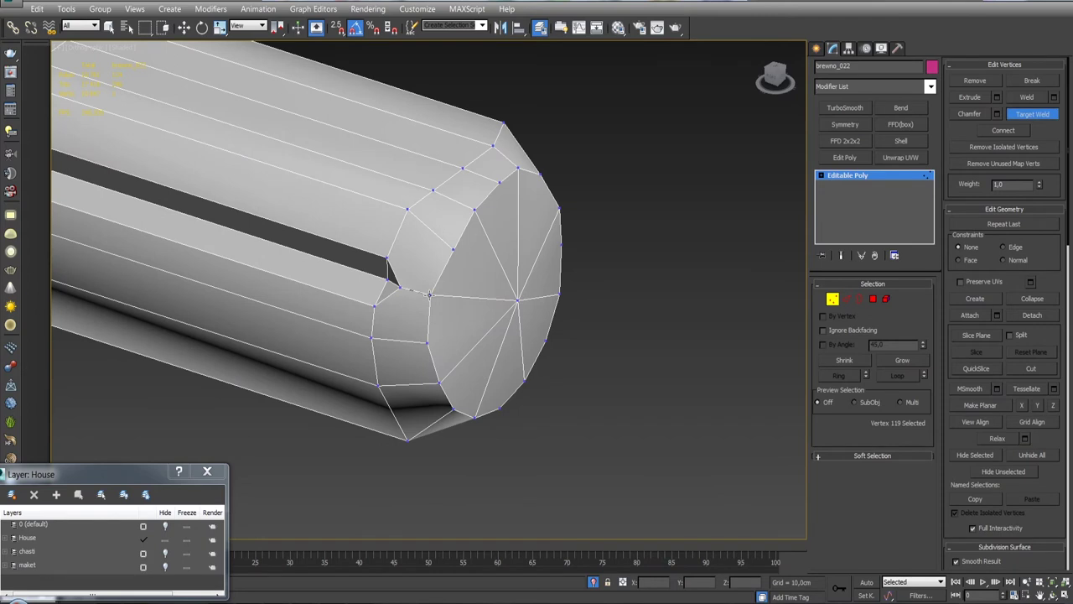
{"action": "left_click", "coordinate": [428, 293]}
{"action": "right_click", "coordinate": [473, 305]}
Select the remaining groove-end vertices, then exit Isolate to show the whole house.
{"action": "left_click", "coordinate": [457, 298]}
{"action": "left_click", "coordinate": [386, 258], "text": "ctrl"}
{"action": "left_click", "coordinate": [375, 304], "text": "ctrl"}
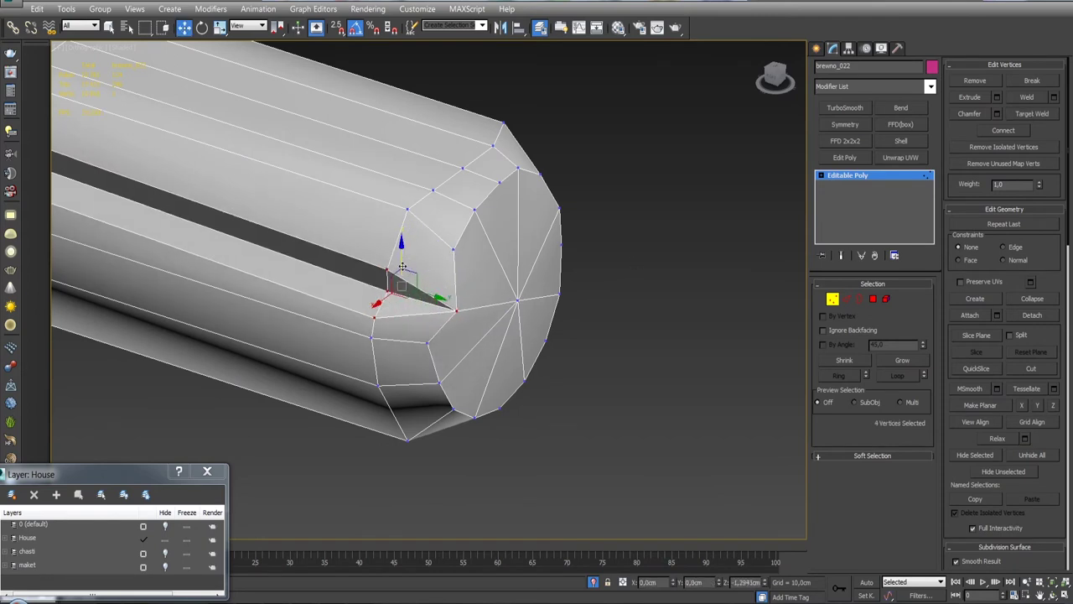
{"action": "scroll", "coordinate": [406, 260], "scroll_direction": "down", "scroll_amount": 8}
{"action": "middle_click_drag", "start_coordinate": [406, 260], "coordinate": [470, 302], "text": "alt"}
{"action": "left_click", "coordinate": [833, 299]}
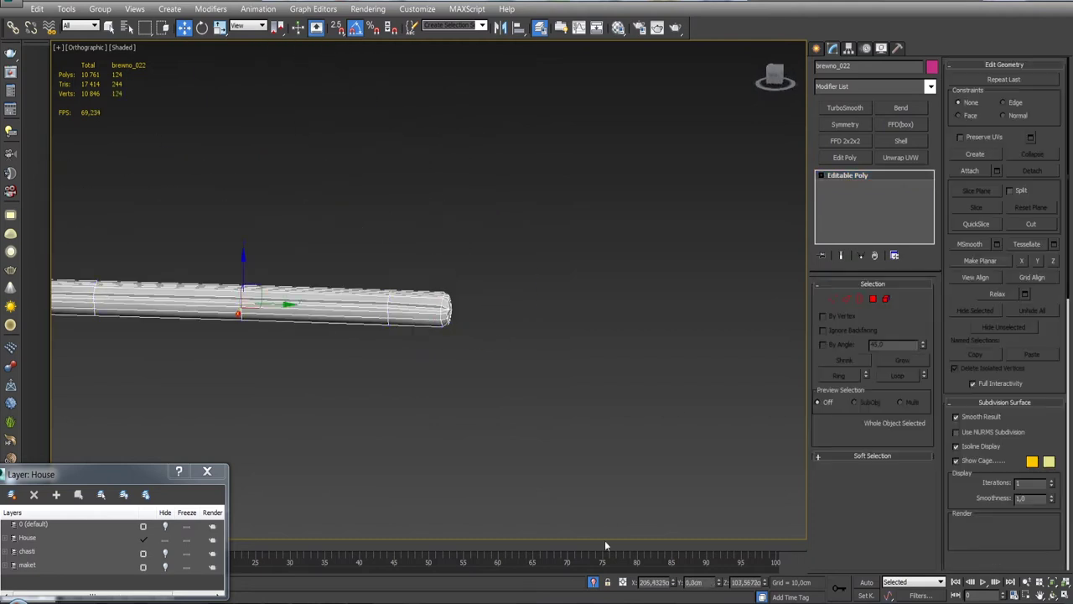
{"action": "key", "text": "alt+q"}
{"action": "scroll", "coordinate": [600, 333], "scroll_direction": "down", "scroll_amount": 3}
Add an Unwrap UVW modifier to the front log and open Edit UVWs.
{"action": "middle_click_drag", "start_coordinate": [600, 333], "coordinate": [620, 252], "text": "alt"}
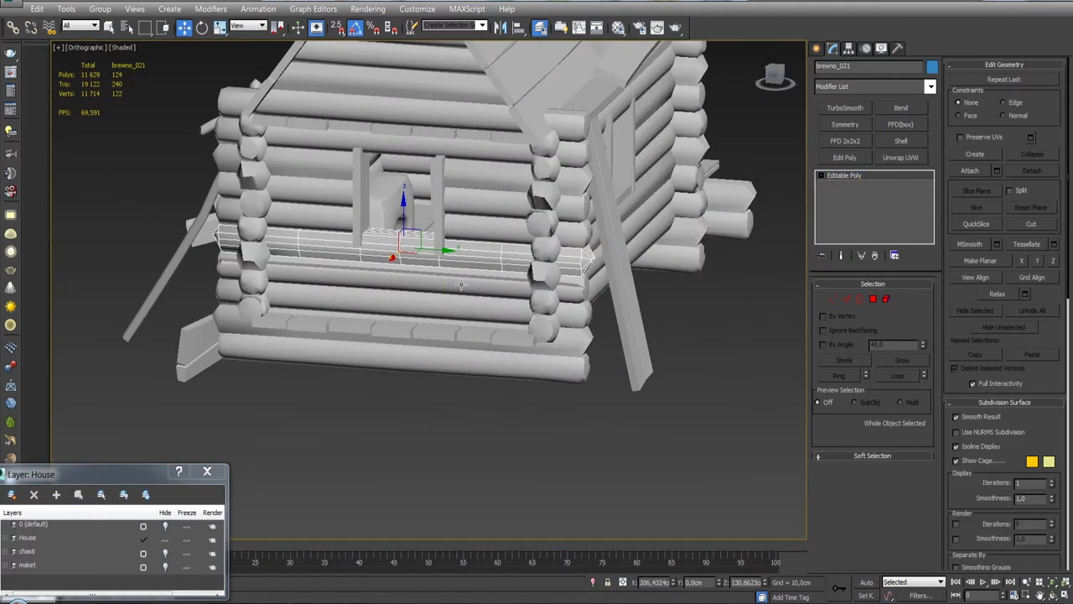
{"action": "left_click", "coordinate": [545, 243]}
{"action": "scroll", "coordinate": [620, 233], "scroll_direction": "up", "scroll_amount": 3}
{"action": "left_click", "coordinate": [900, 158]}
{"action": "left_click", "coordinate": [873, 448]}
{"action": "key", "text": "ctrl+a"}
Relax the log's UVs by Polygon Angles and enlarge the UV editor.
{"action": "right_click", "coordinate": [174, 365]}
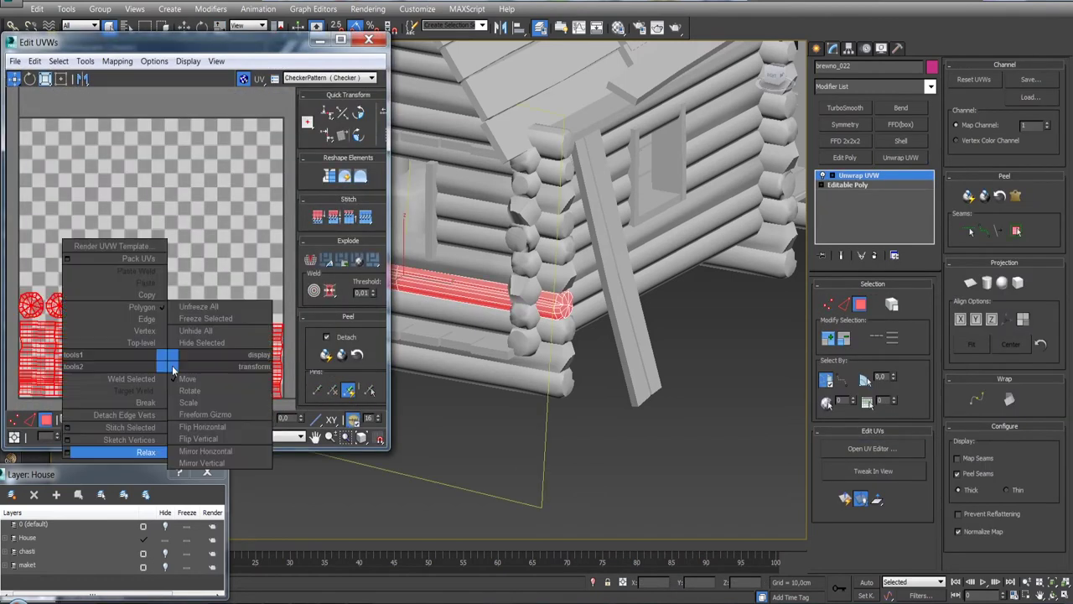
{"action": "left_click", "coordinate": [125, 416]}
{"action": "left_click", "coordinate": [67, 102]}
{"action": "left_click", "coordinate": [67, 113]}
{"action": "left_click", "coordinate": [181, 166]}
{"action": "left_click_drag", "start_coordinate": [145, 76], "coordinate": [719, 50]}
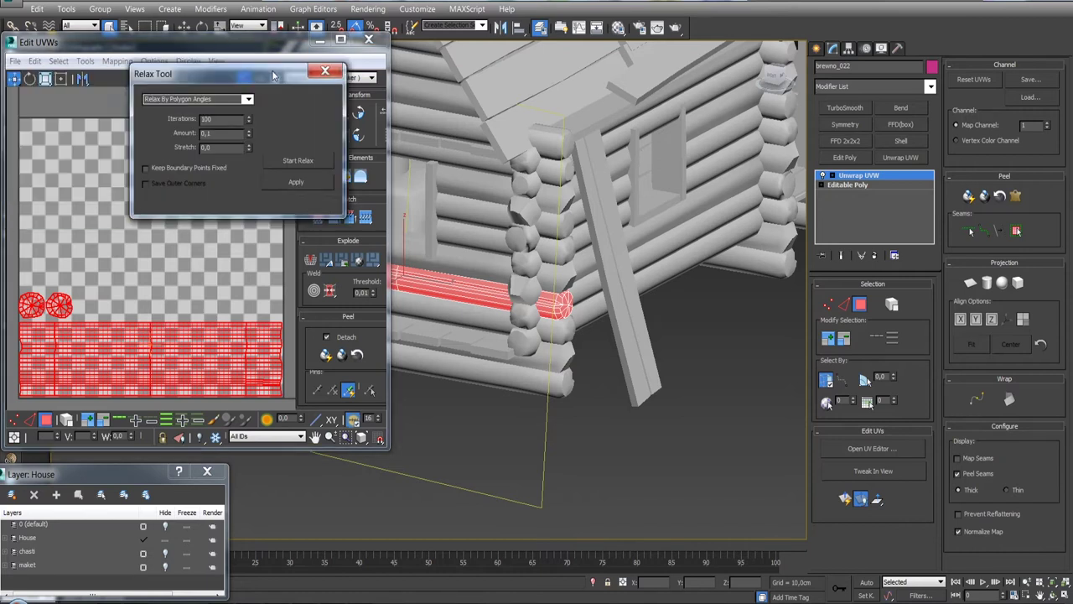
{"action": "left_click_drag", "start_coordinate": [386, 449], "coordinate": [703, 541]}
{"action": "scroll", "coordinate": [415, 406], "scroll_direction": "up", "scroll_amount": 2}
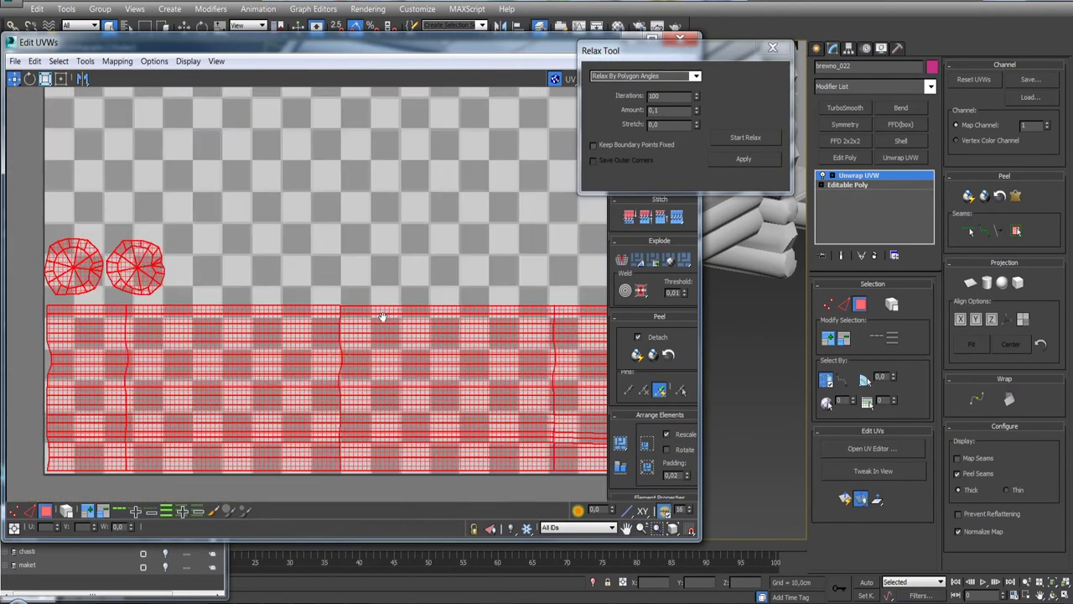
{"action": "scroll", "coordinate": [415, 406], "scroll_direction": "down", "scroll_amount": 3}
Hide the checker background and stitch the end cap shell onto the strip.
{"action": "key", "text": "2"}
{"action": "left_click", "coordinate": [554, 78]}
{"action": "scroll", "coordinate": [200, 324], "scroll_direction": "up", "scroll_amount": 3}
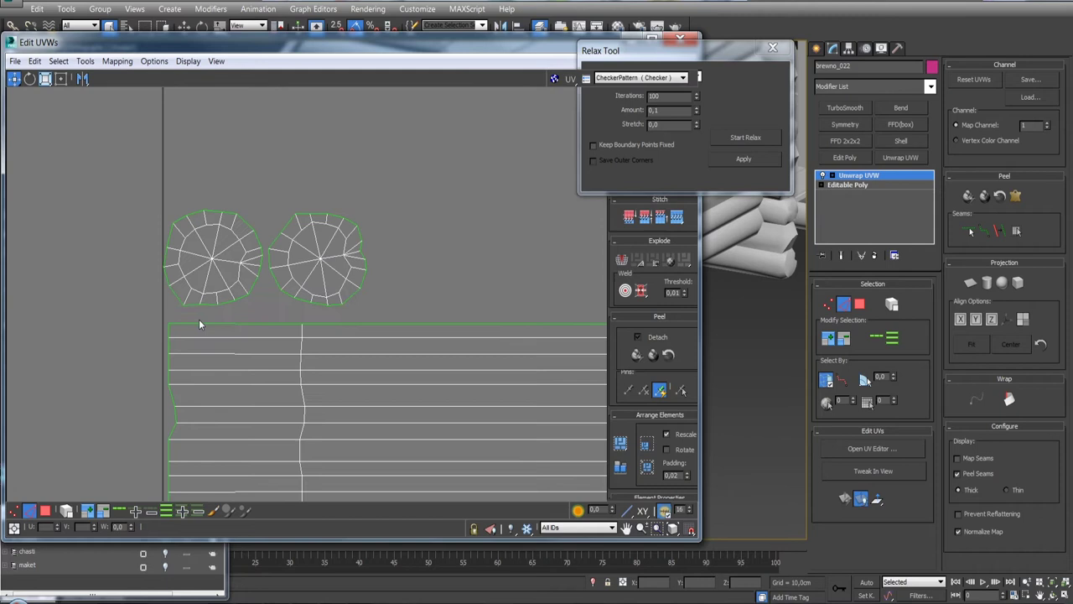
{"action": "scroll", "coordinate": [325, 396], "scroll_direction": "down", "scroll_amount": 3}
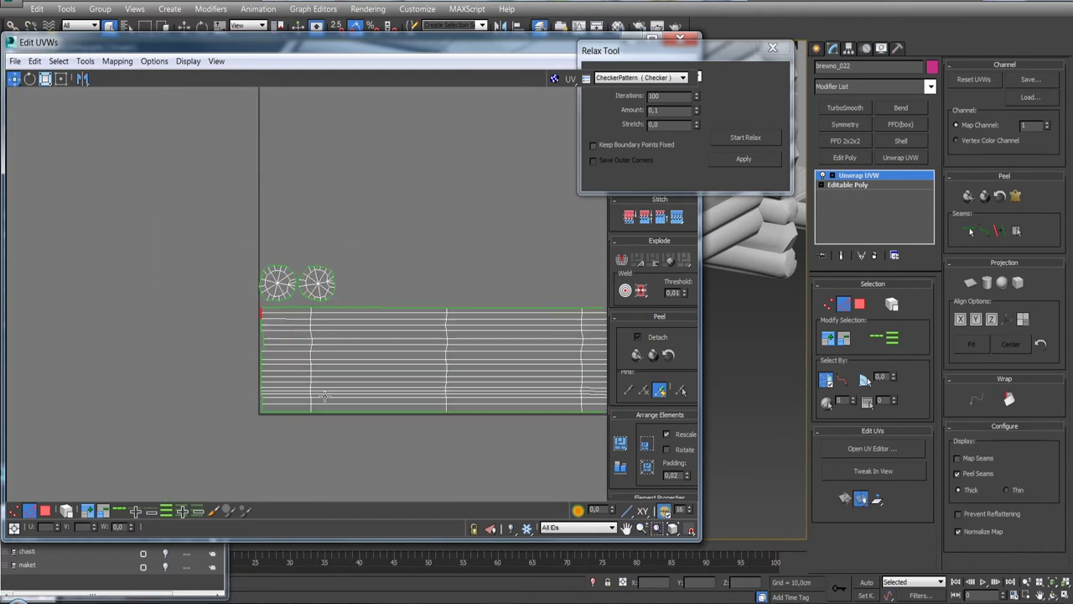
{"action": "scroll", "coordinate": [426, 354], "scroll_direction": "up", "scroll_amount": 1}
{"action": "scroll", "coordinate": [382, 304], "scroll_direction": "up", "scroll_amount": 3}
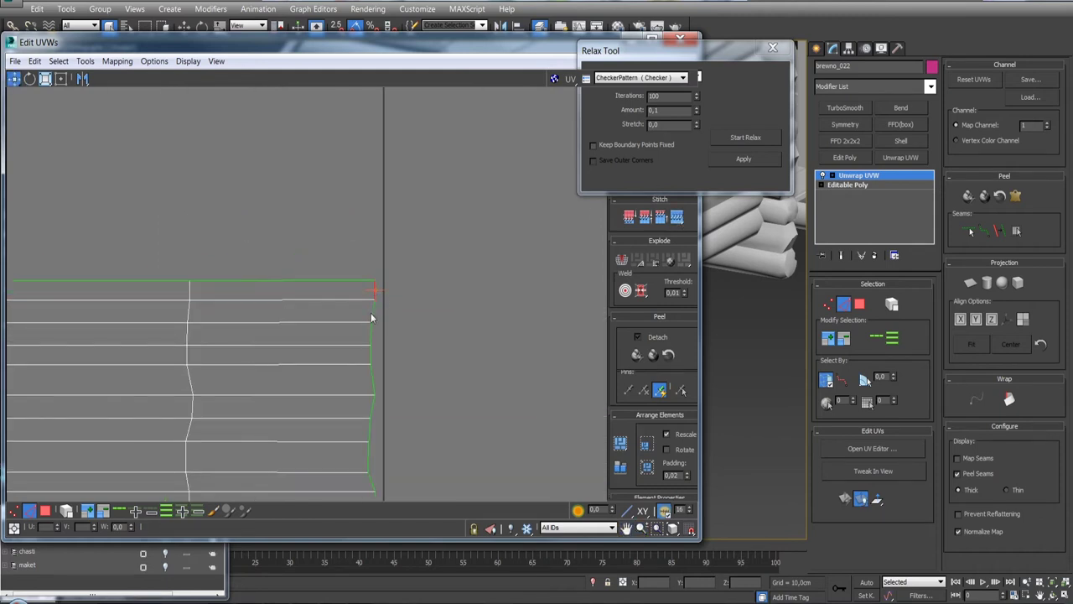
{"action": "left_click", "coordinate": [677, 218]}
Relax and pack the whole UV layout, then Collapse All on the modifier stack.
{"action": "key", "text": "3"}
{"action": "key", "text": "ctrl+a"}
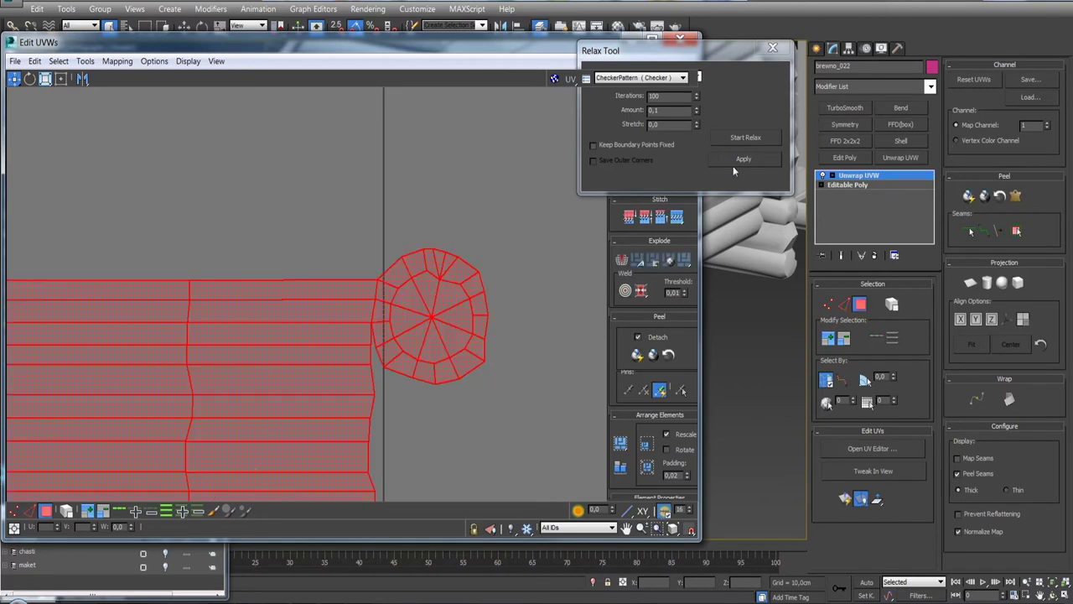
{"action": "left_click", "coordinate": [746, 137]}
{"action": "left_click", "coordinate": [746, 138]}
{"action": "left_click", "coordinate": [620, 444]}
{"action": "right_click", "coordinate": [859, 174]}
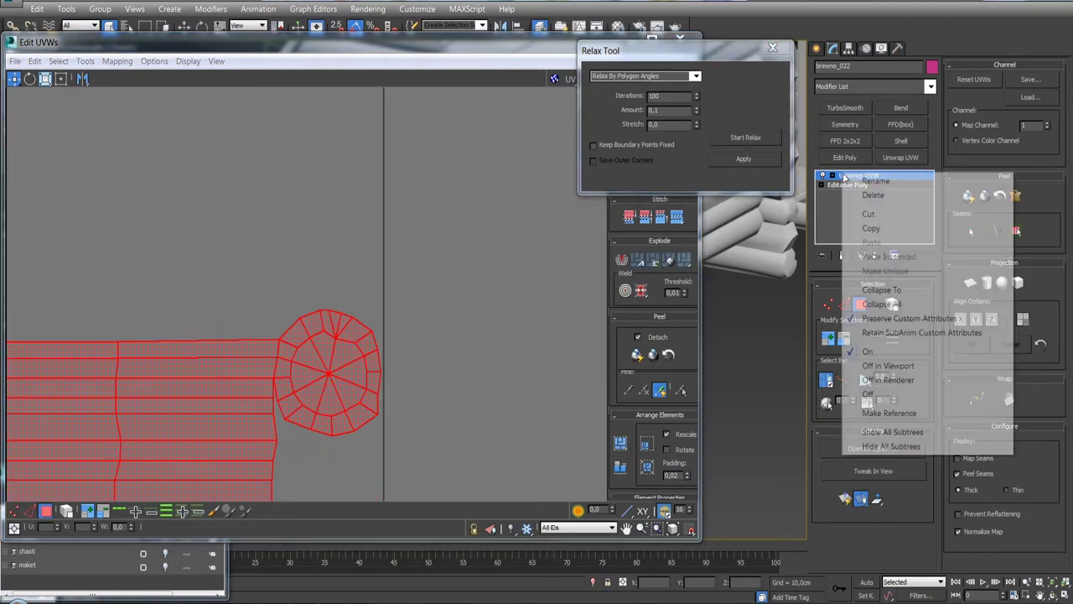
{"action": "left_click", "coordinate": [881, 287]}
Select log brevno_004 below the window and zoom in on it.
{"action": "left_click", "coordinate": [693, 329]}
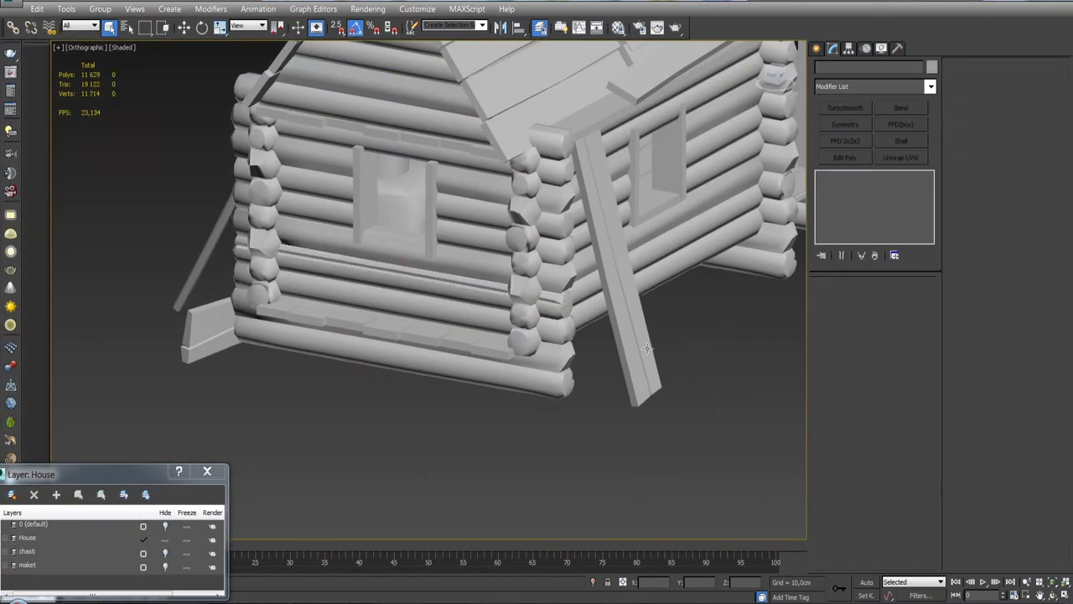
{"action": "left_click", "coordinate": [485, 268]}
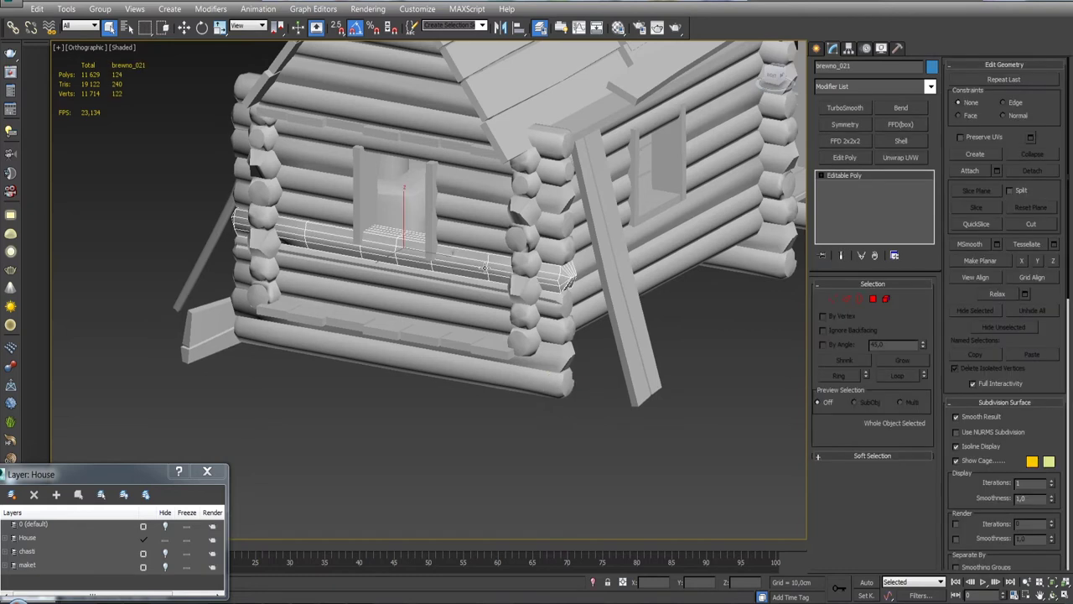
{"action": "left_click", "coordinate": [486, 281]}
{"action": "mouse_move", "coordinate": [487, 281]}
{"action": "middle_mouse_down", "text": "alt"}
{"action": "mouse_move", "coordinate": [552, 326]}
{"action": "mouse_move", "coordinate": [676, 319]}
{"action": "mouse_move", "coordinate": [392, 285]}
{"action": "middle_mouse_up", "text": "alt"}
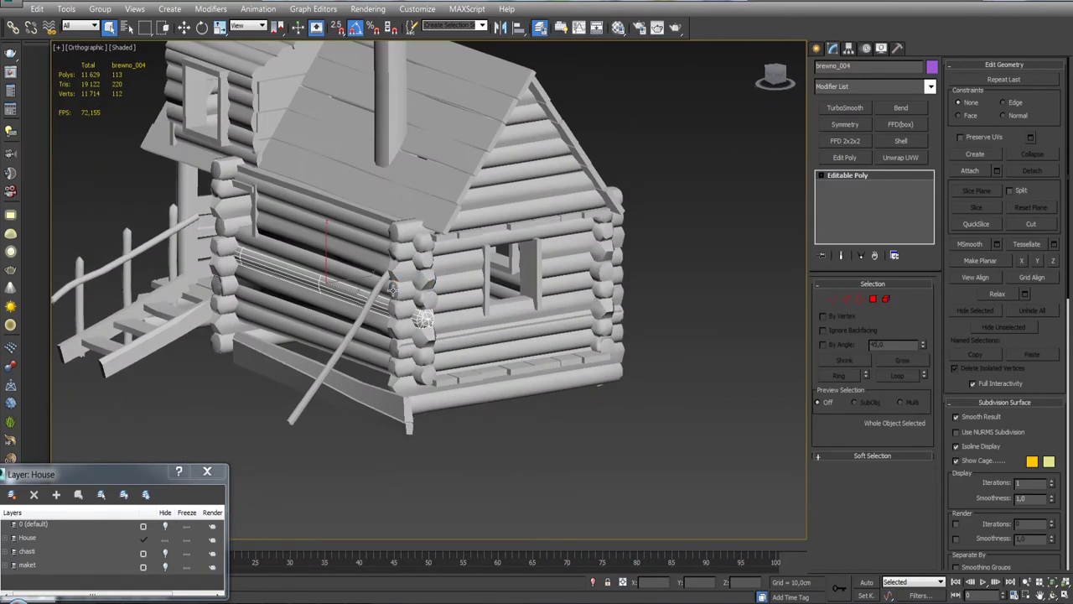
{"action": "key", "text": "z"}
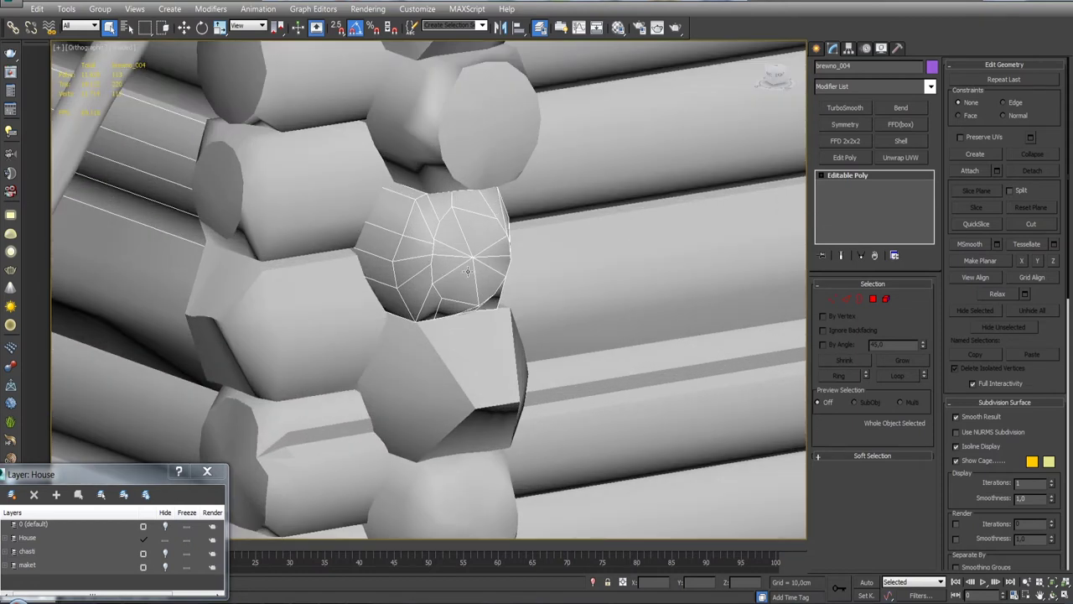
{"action": "left_click", "coordinate": [593, 582]}
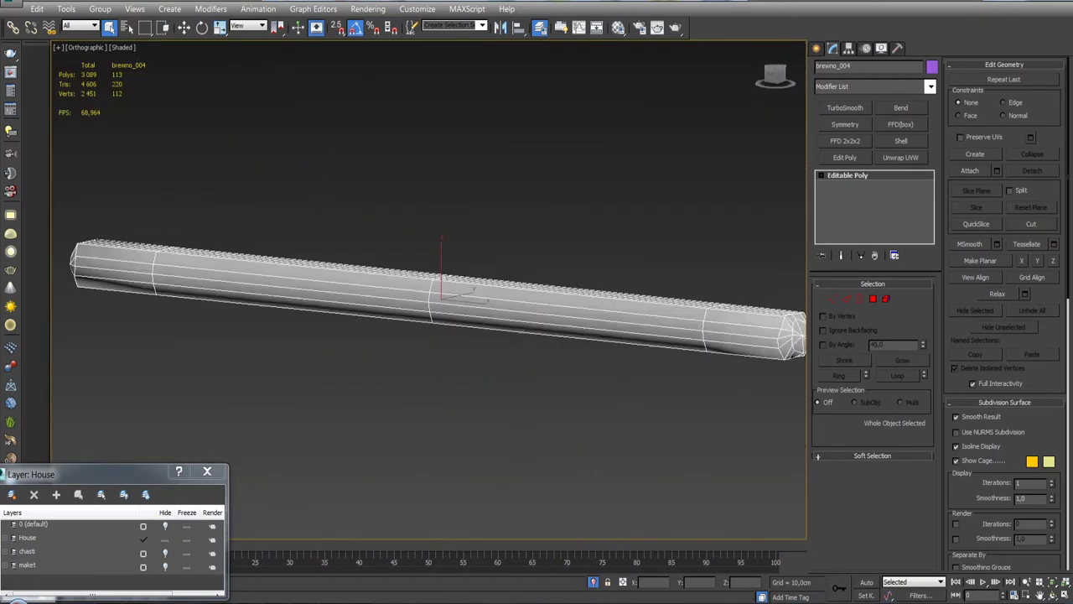
{"action": "left_click", "coordinate": [594, 582]}
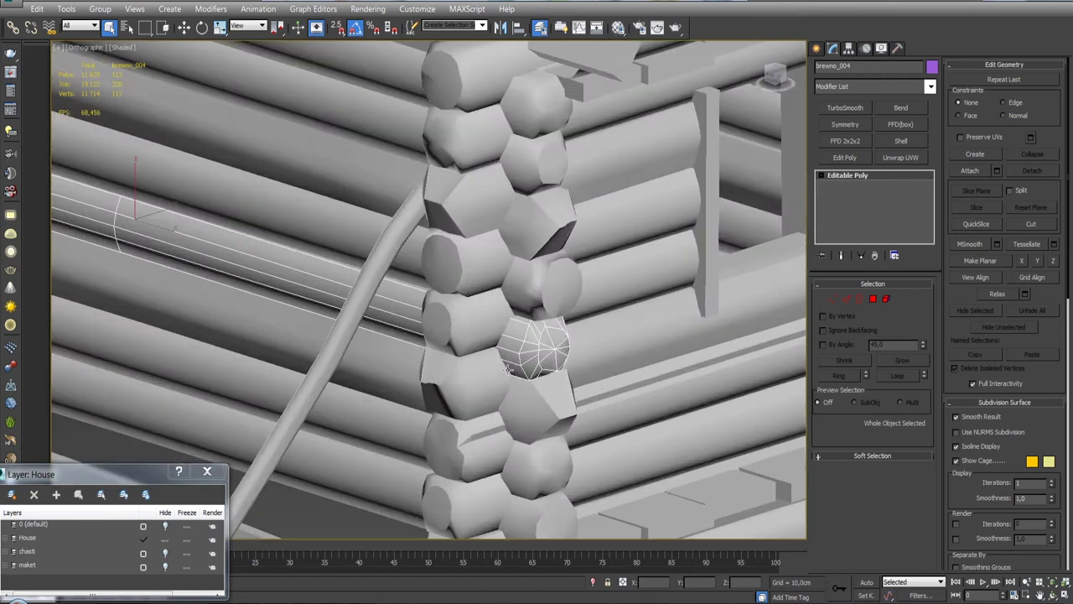
Weld the log's vertices, then extrude its two edges with height -4,558 cm.
{"action": "left_click", "coordinate": [835, 300]}
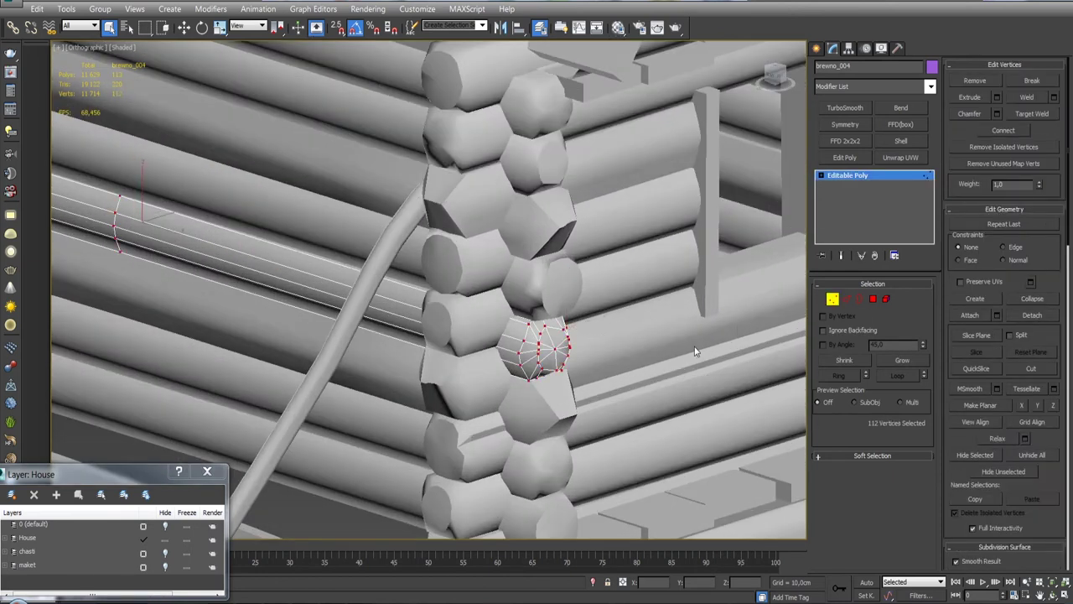
{"action": "left_click", "coordinate": [1055, 98]}
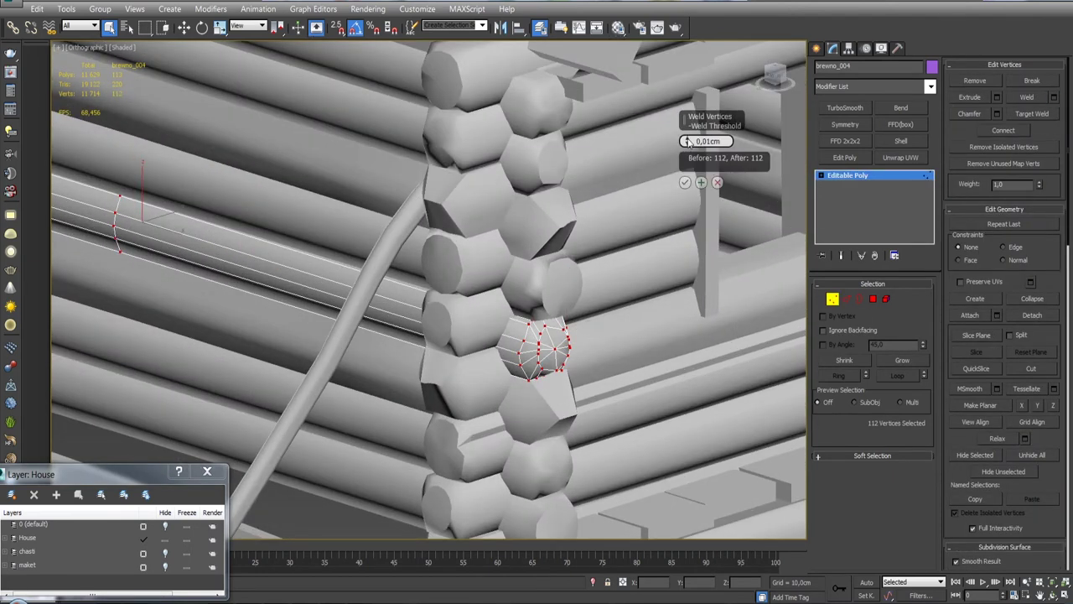
{"action": "left_click", "coordinate": [685, 182]}
{"action": "left_click", "coordinate": [845, 299]}
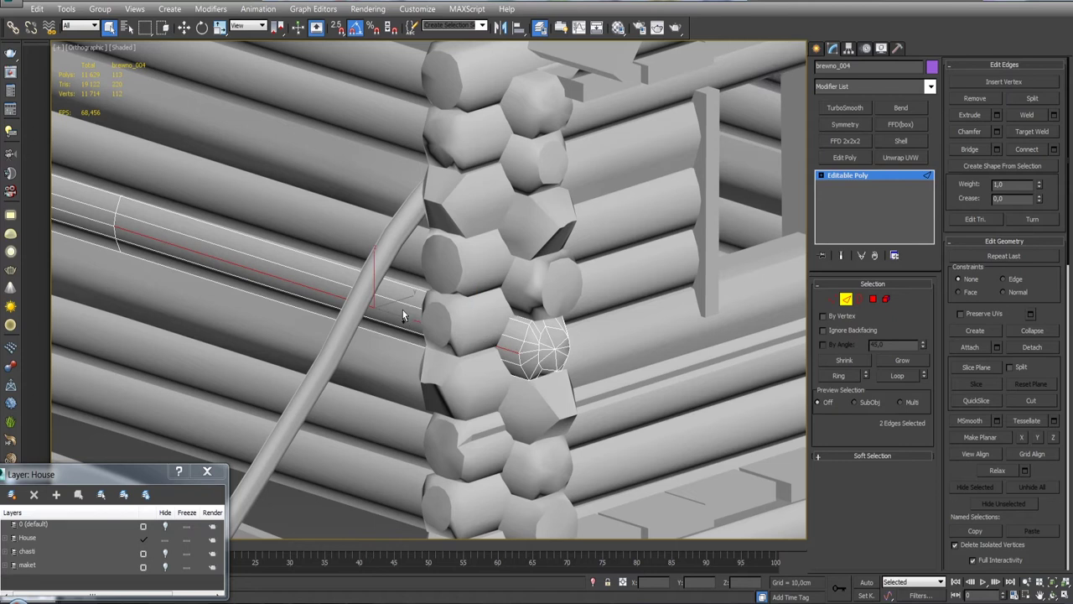
{"action": "middle_click_drag", "start_coordinate": [402, 310], "coordinate": [403, 295], "text": "alt"}
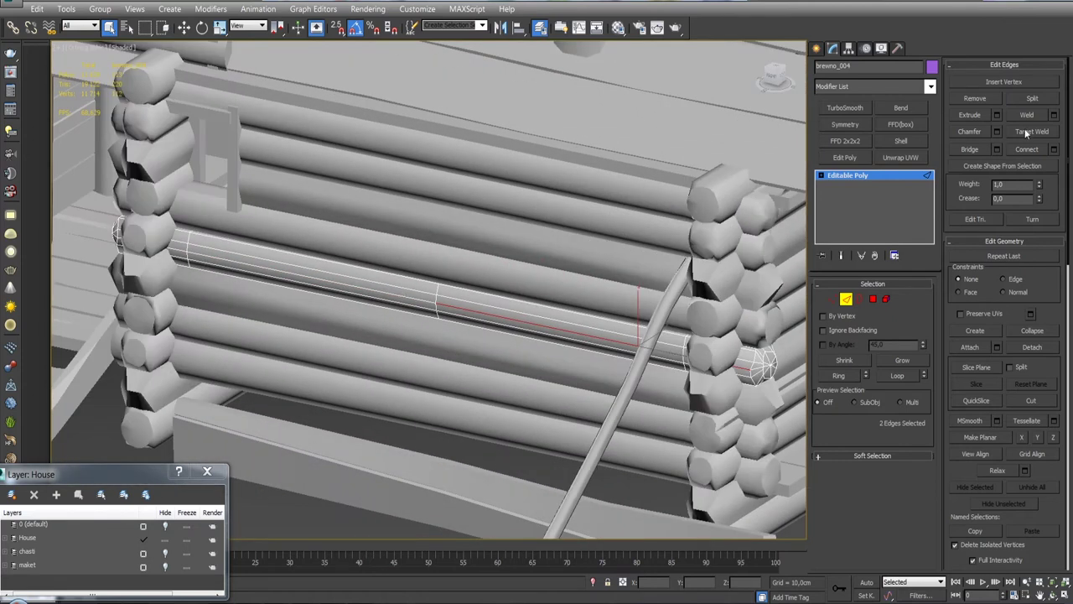
{"action": "left_click", "coordinate": [997, 115]}
{"action": "left_click_drag", "start_coordinate": [686, 141], "coordinate": [685, 160]}
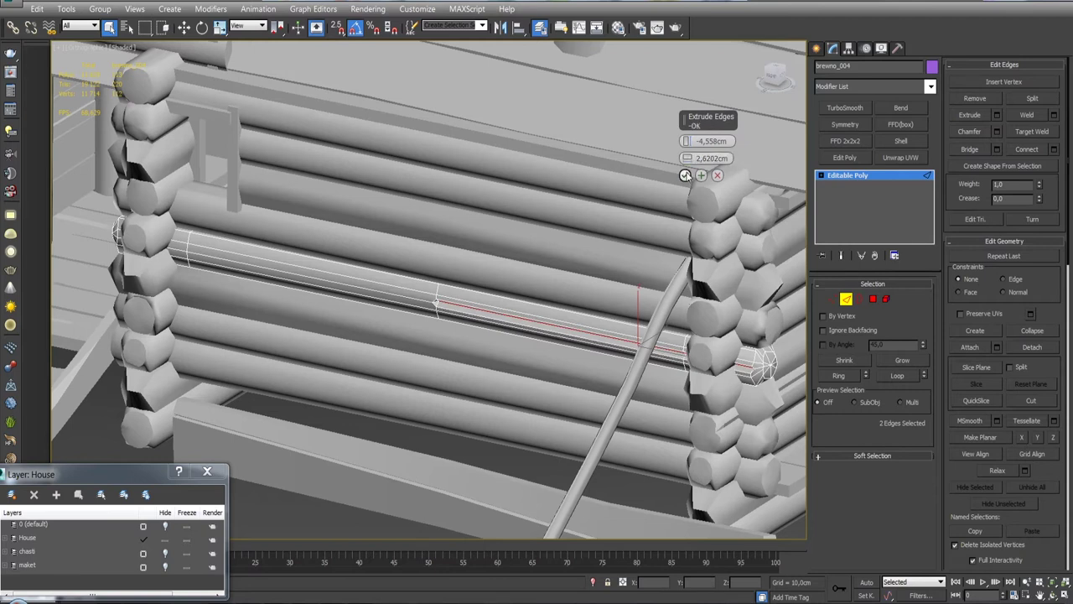
{"action": "left_click", "coordinate": [685, 175]}
With Edge constraint, target-weld the stray vertices into the log end, then add Unwrap UVW.
{"action": "key", "text": "1"}
{"action": "scroll", "coordinate": [437, 299], "scroll_direction": "up", "scroll_amount": 10}
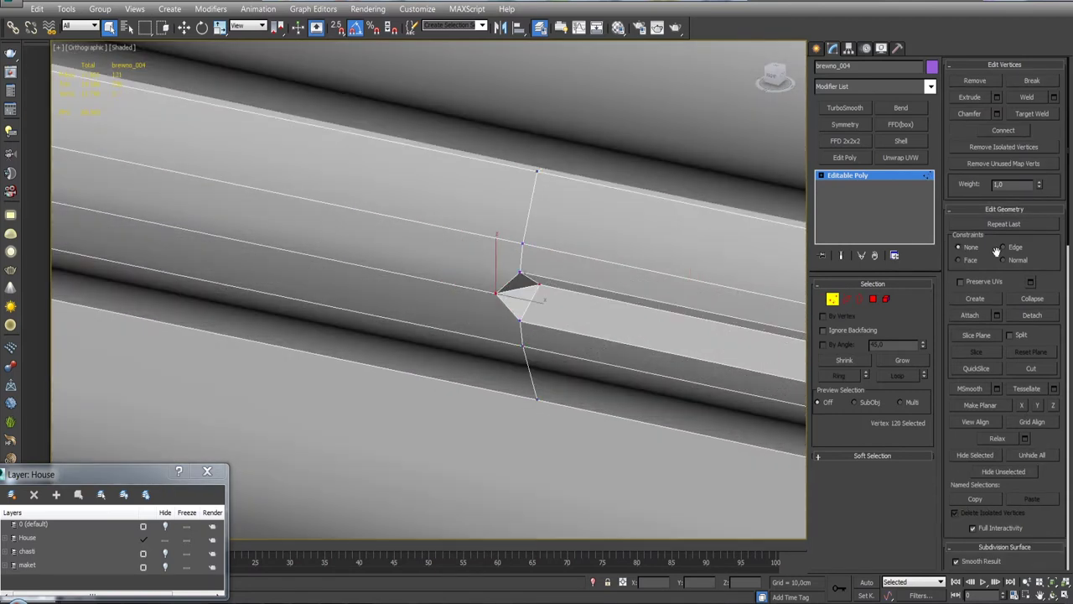
{"action": "left_click", "coordinate": [1003, 248]}
{"action": "scroll", "coordinate": [560, 269], "scroll_direction": "down", "scroll_amount": 3}
{"action": "scroll", "coordinate": [568, 283], "scroll_direction": "down", "scroll_amount": 5}
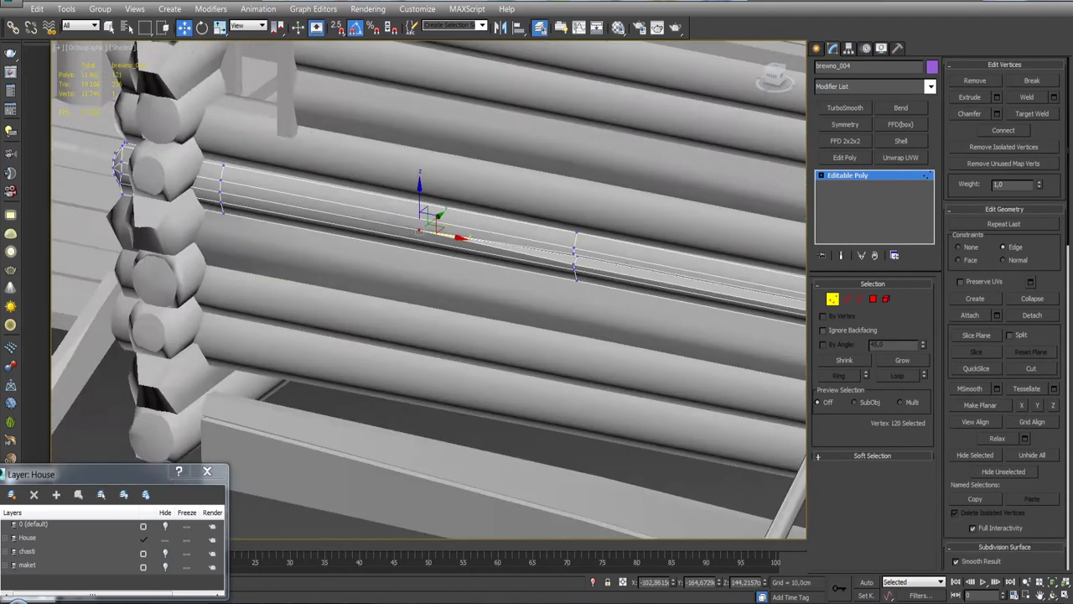
{"action": "middle_click_drag", "start_coordinate": [568, 283], "coordinate": [604, 311], "text": "alt"}
{"action": "scroll", "coordinate": [609, 320], "scroll_direction": "up", "scroll_amount": 4}
{"action": "scroll", "coordinate": [609, 320], "scroll_direction": "up", "scroll_amount": 3}
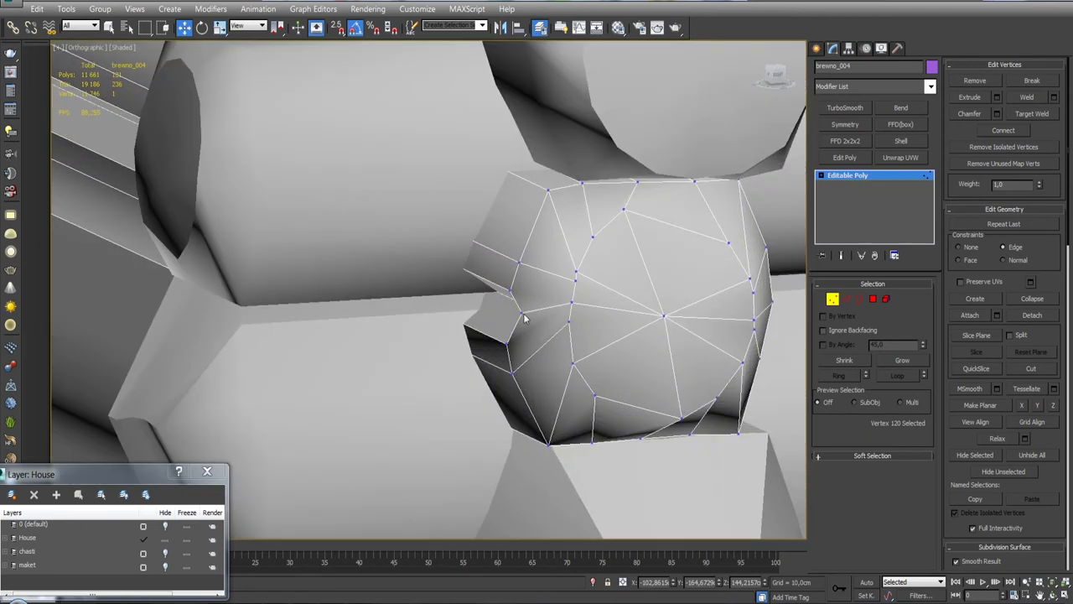
{"action": "left_click", "coordinate": [524, 317], "text": "alt"}
{"action": "scroll", "coordinate": [524, 317], "scroll_direction": "down", "scroll_amount": 3}
{"action": "middle_click_drag", "start_coordinate": [524, 317], "coordinate": [522, 312], "text": "alt"}
{"action": "scroll", "coordinate": [522, 312], "scroll_direction": "up", "scroll_amount": 2}
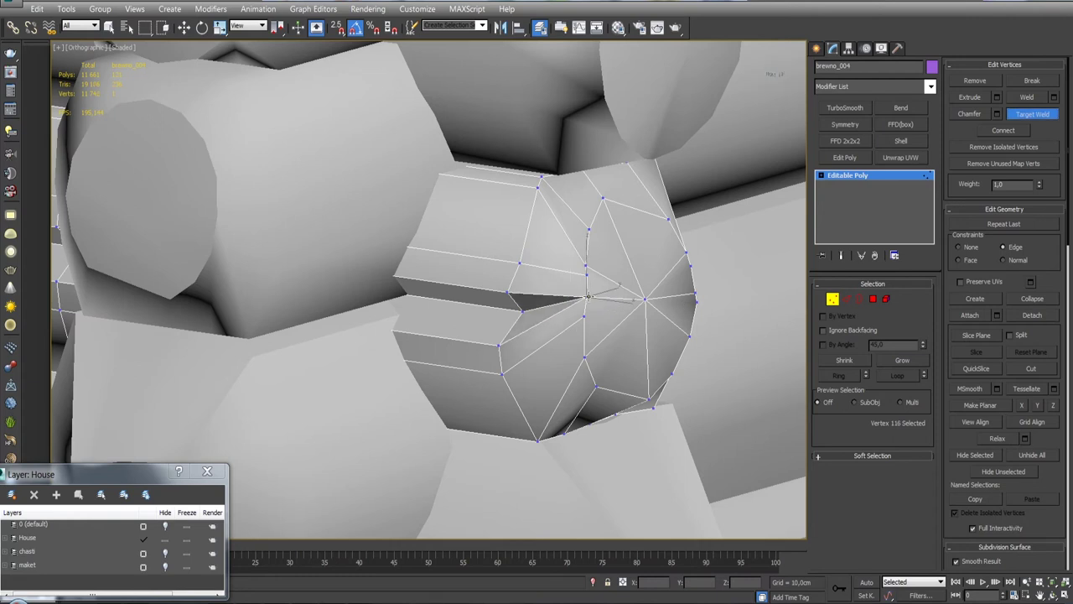
{"action": "right_click", "coordinate": [587, 296]}
{"action": "scroll", "coordinate": [538, 372], "scroll_direction": "down", "scroll_amount": 5}
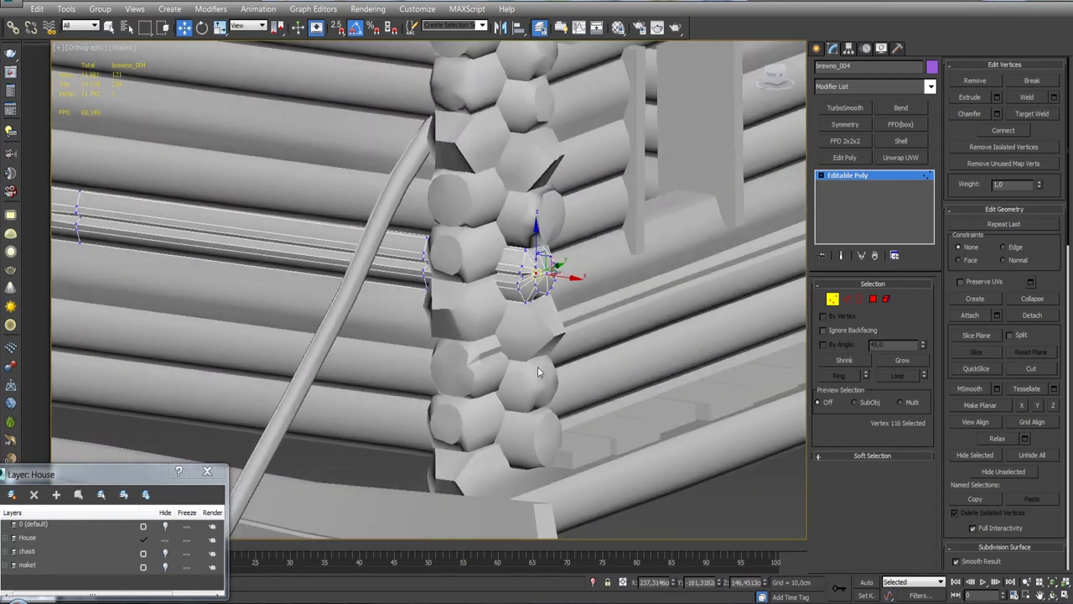
{"action": "left_click", "coordinate": [833, 300]}
{"action": "left_click", "coordinate": [901, 158]}
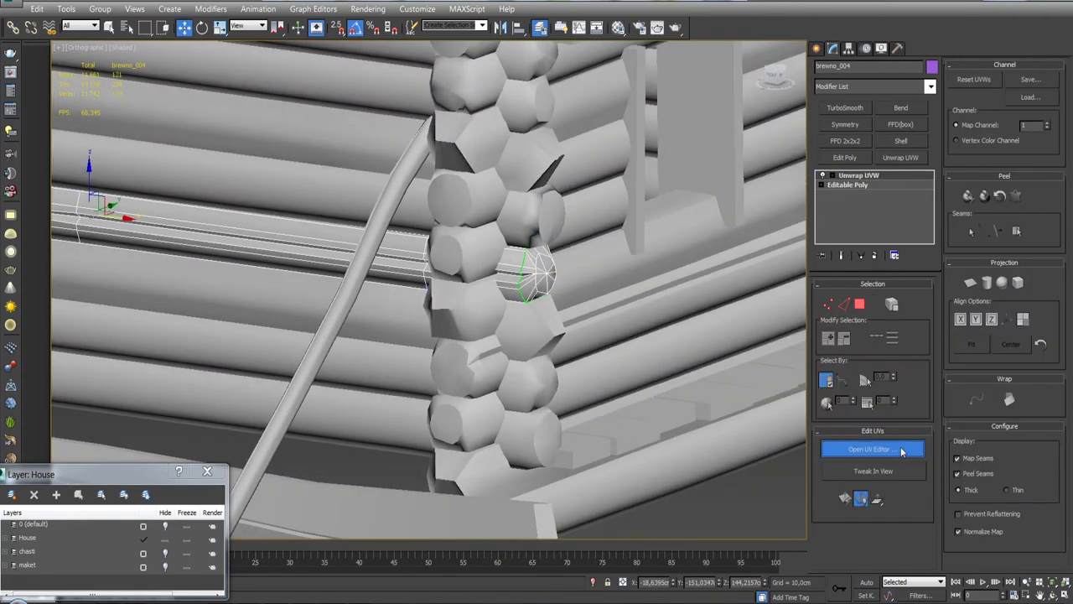
In the enlarged UV editor, relax all the log's UV faces by polygon angles.
{"action": "left_click", "coordinate": [903, 452]}
{"action": "left_click_drag", "start_coordinate": [385, 452], "coordinate": [502, 533]}
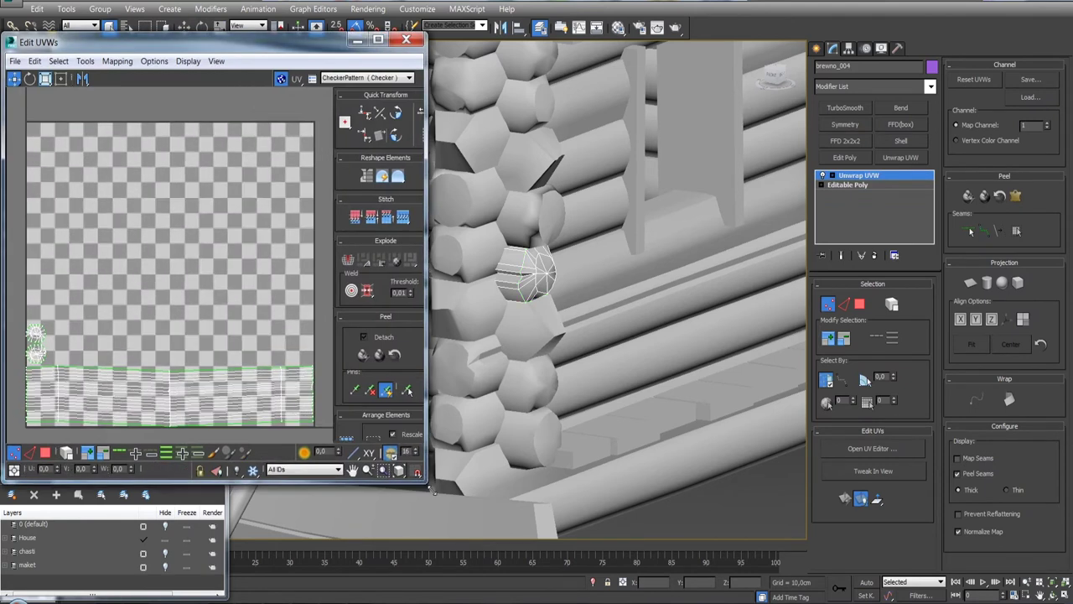
{"action": "left_click", "coordinate": [356, 78]}
{"action": "left_click", "coordinate": [47, 504]}
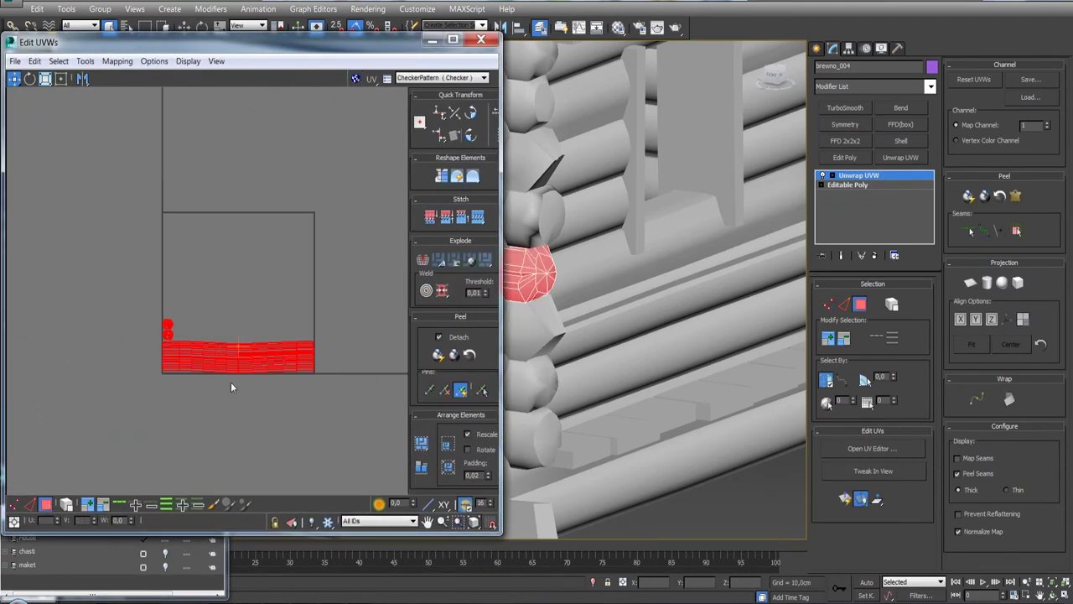
{"action": "right_click", "coordinate": [151, 350]}
{"action": "left_click", "coordinate": [77, 437]}
{"action": "left_click", "coordinate": [172, 165]}
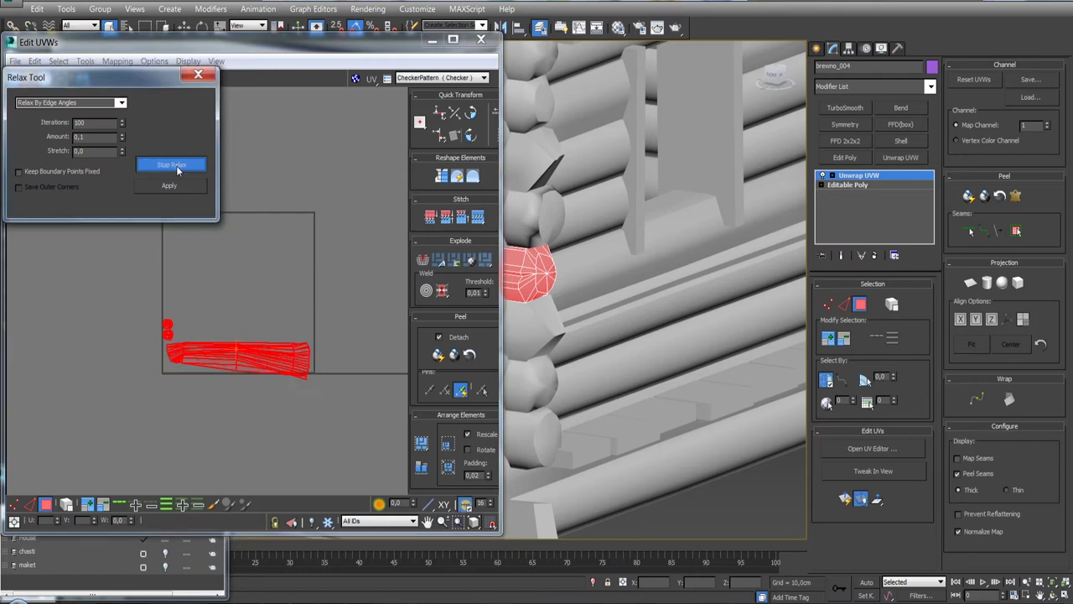
{"action": "left_click", "coordinate": [122, 102]}
{"action": "left_click", "coordinate": [108, 120]}
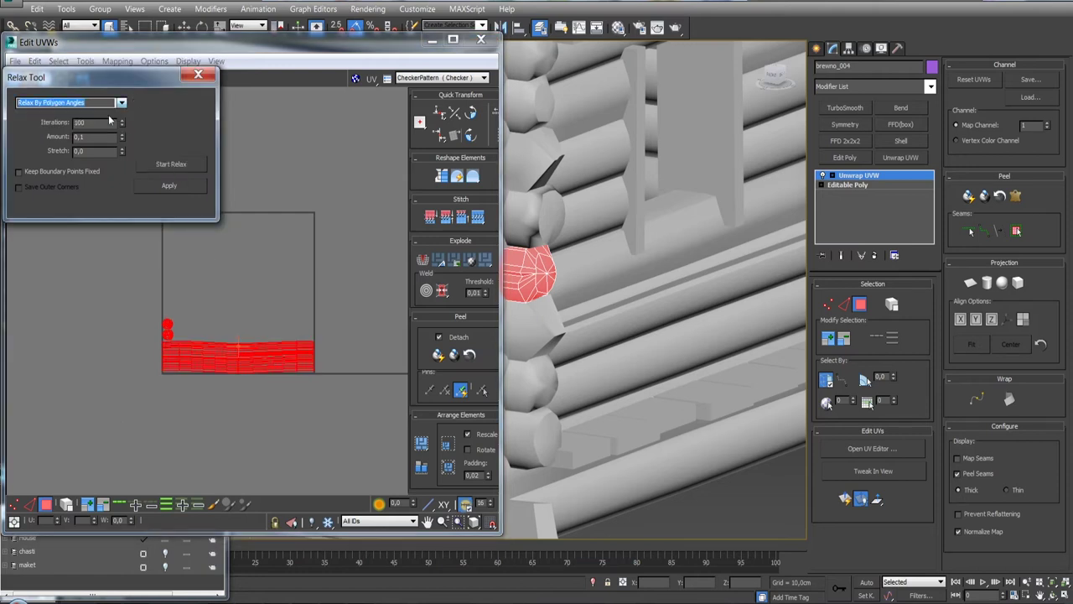
{"action": "left_click", "coordinate": [165, 168]}
{"action": "left_click", "coordinate": [197, 335]}
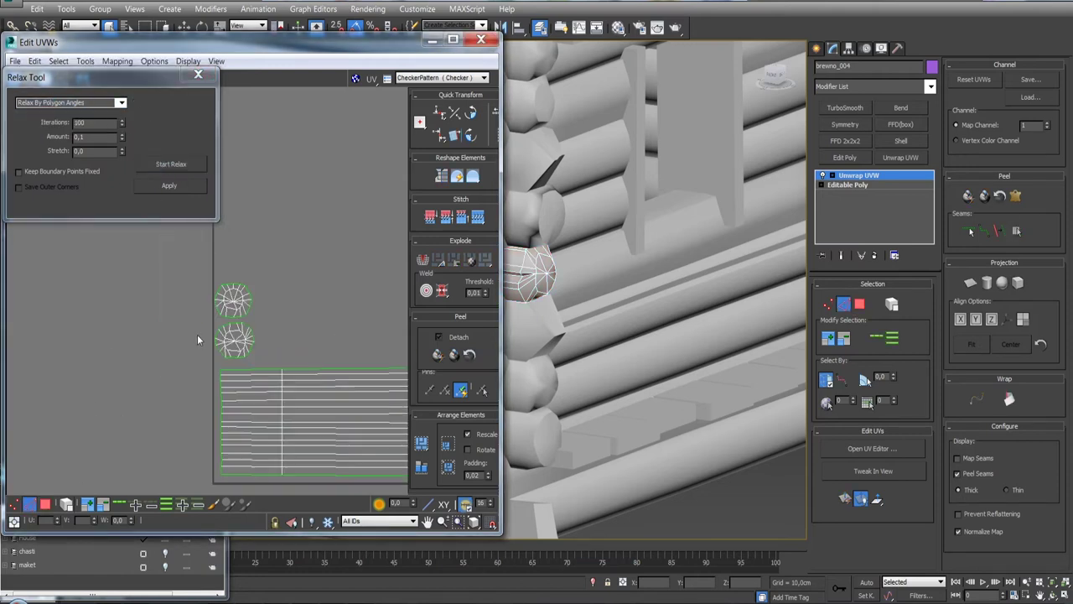
Select every UV of the log and relax it again until it settles.
{"action": "scroll", "coordinate": [173, 327], "scroll_direction": "up", "scroll_amount": 4}
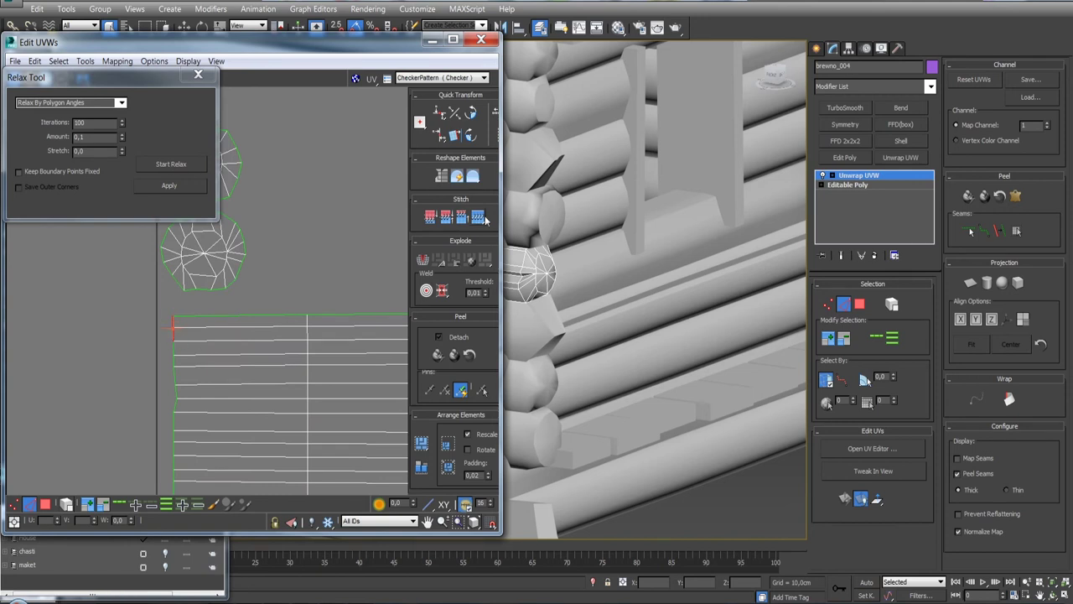
{"action": "scroll", "coordinate": [350, 355], "scroll_direction": "down", "scroll_amount": 3}
{"action": "middle_click_drag", "start_coordinate": [350, 356], "coordinate": [308, 286]}
{"action": "scroll", "coordinate": [308, 254], "scroll_direction": "up", "scroll_amount": 4}
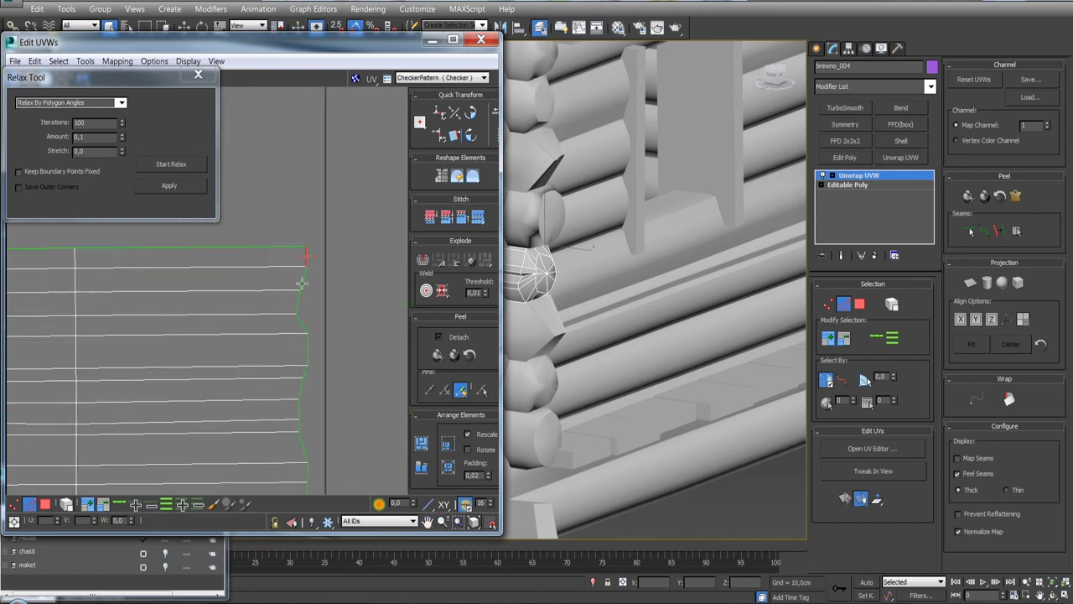
{"action": "key", "text": "ctrl+a"}
{"action": "left_click", "coordinate": [172, 164]}
{"action": "left_click", "coordinate": [172, 165]}
{"action": "scroll", "coordinate": [347, 414], "scroll_direction": "up", "scroll_amount": 1}
{"action": "scroll", "coordinate": [321, 358], "scroll_direction": "up", "scroll_amount": 3}
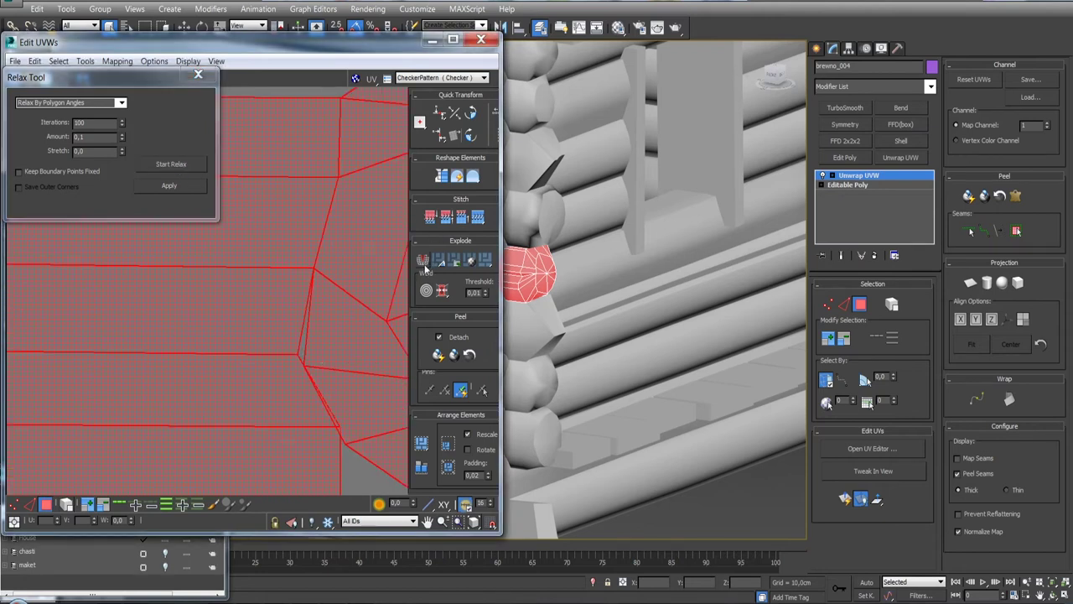
Stitch the open seam edge to its neighbour and relax the flattened UV strip.
{"action": "left_click", "coordinate": [34, 507]}
{"action": "left_click", "coordinate": [485, 215]}
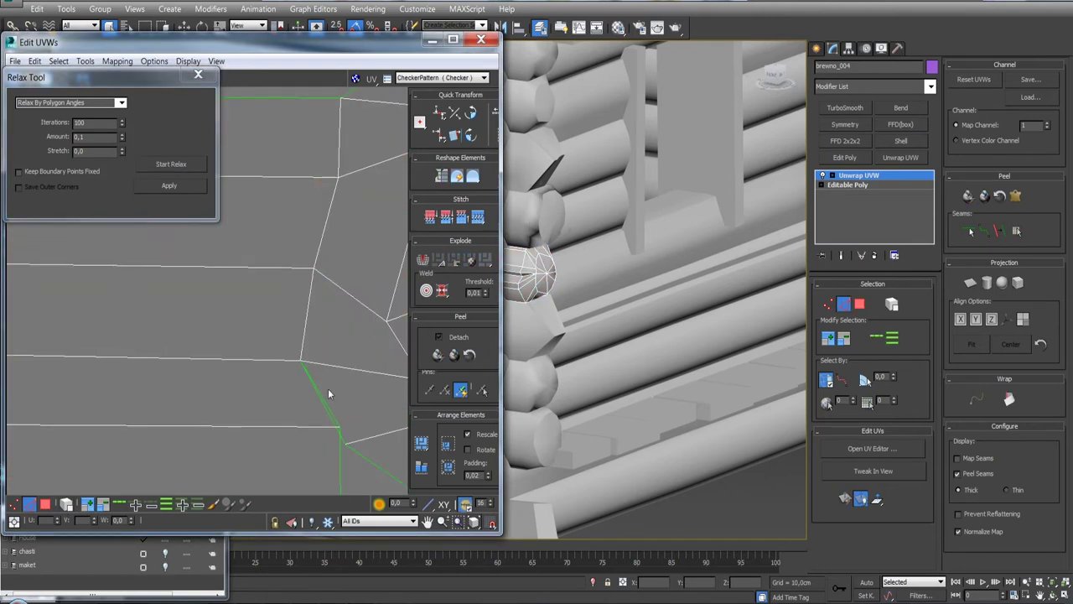
{"action": "scroll", "coordinate": [391, 307], "scroll_direction": "down", "scroll_amount": 3}
{"action": "scroll", "coordinate": [292, 378], "scroll_direction": "down", "scroll_amount": 2}
{"action": "scroll", "coordinate": [229, 352], "scroll_direction": "down", "scroll_amount": 2}
{"action": "scroll", "coordinate": [229, 353], "scroll_direction": "down", "scroll_amount": 2}
{"action": "key", "text": "ctrl+a"}
{"action": "left_click", "coordinate": [171, 163]}
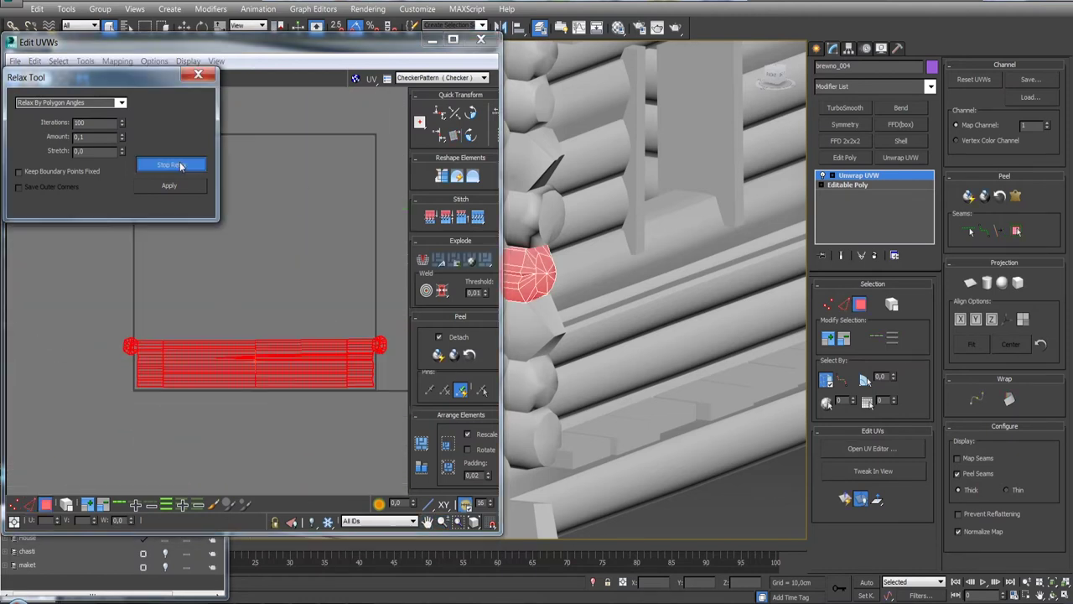
{"action": "left_click", "coordinate": [421, 443]}
Collapse the unwrap into the Editable Poly, then select log brewno_024.
{"action": "right_click", "coordinate": [856, 176]}
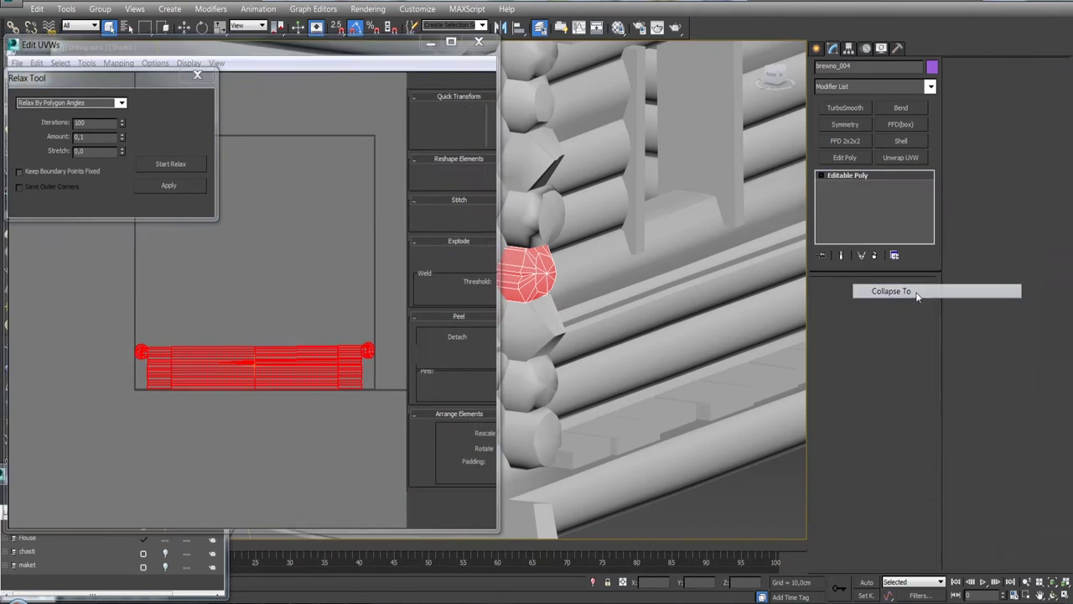
{"action": "left_click", "coordinate": [886, 290]}
{"action": "left_click", "coordinate": [696, 358]}
Select all 121 polygons of brewno_004 and slide it 69.5 cm along the wall.
{"action": "left_click", "coordinate": [596, 316]}
{"action": "mouse_move", "coordinate": [597, 316]}
{"action": "middle_mouse_down", "text": "alt"}
{"action": "mouse_move", "coordinate": [500, 316]}
{"action": "mouse_move", "coordinate": [499, 281]}
{"action": "middle_mouse_up", "text": "alt"}
{"action": "key", "text": "4"}
{"action": "key", "text": "ctrl+a"}
{"action": "left_click", "coordinate": [499, 276]}
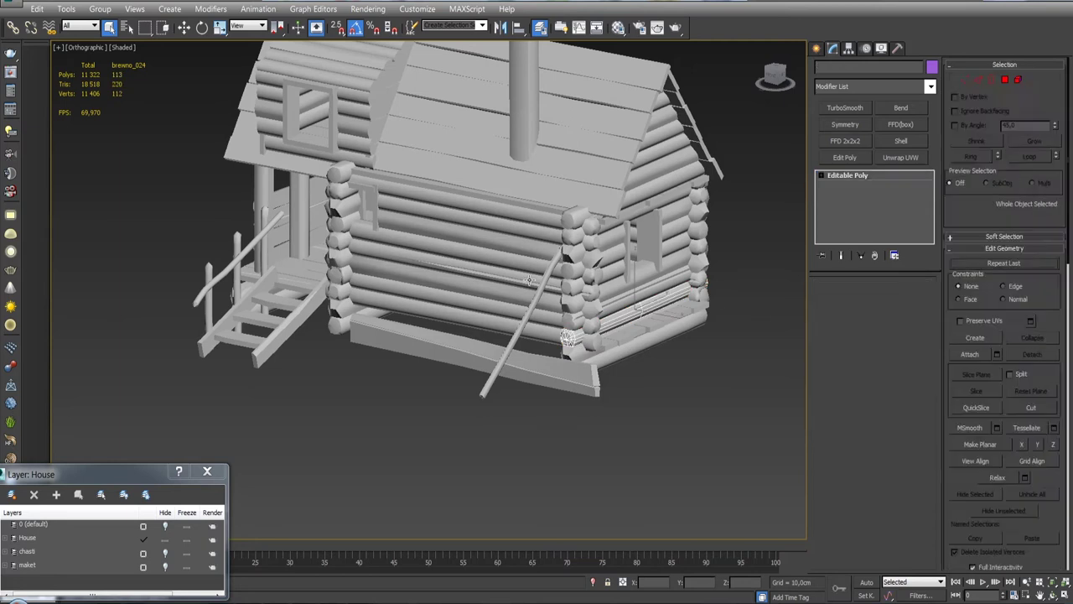
{"action": "key", "text": "4"}
{"action": "key", "text": "ctrl+a"}
{"action": "left_click_drag", "start_coordinate": [491, 256], "coordinate": [538, 263]}
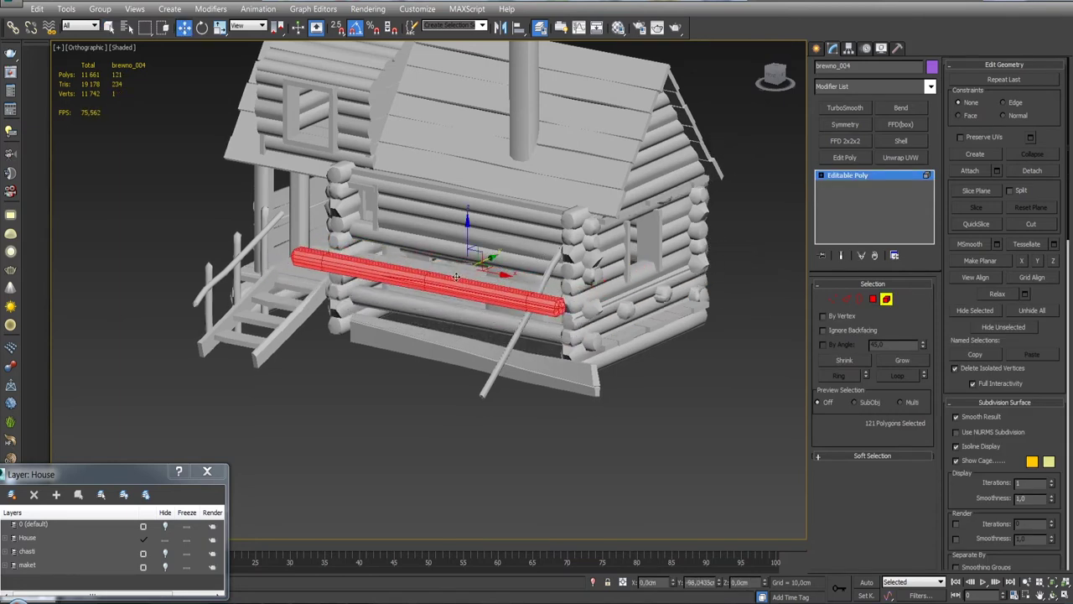
{"action": "left_click_drag", "start_coordinate": [637, 305], "coordinate": [712, 310]}
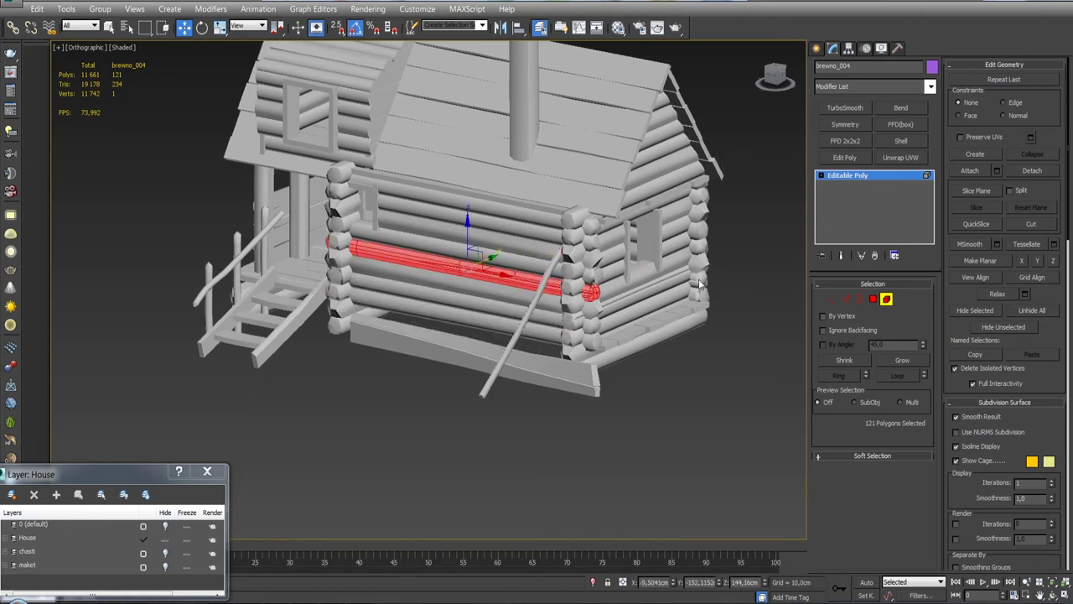
Turn log brewno_011 about 182° around its vertical axis.
{"action": "left_click", "coordinate": [887, 300]}
{"action": "middle_click_drag", "start_coordinate": [656, 297], "coordinate": [616, 321], "text": "alt"}
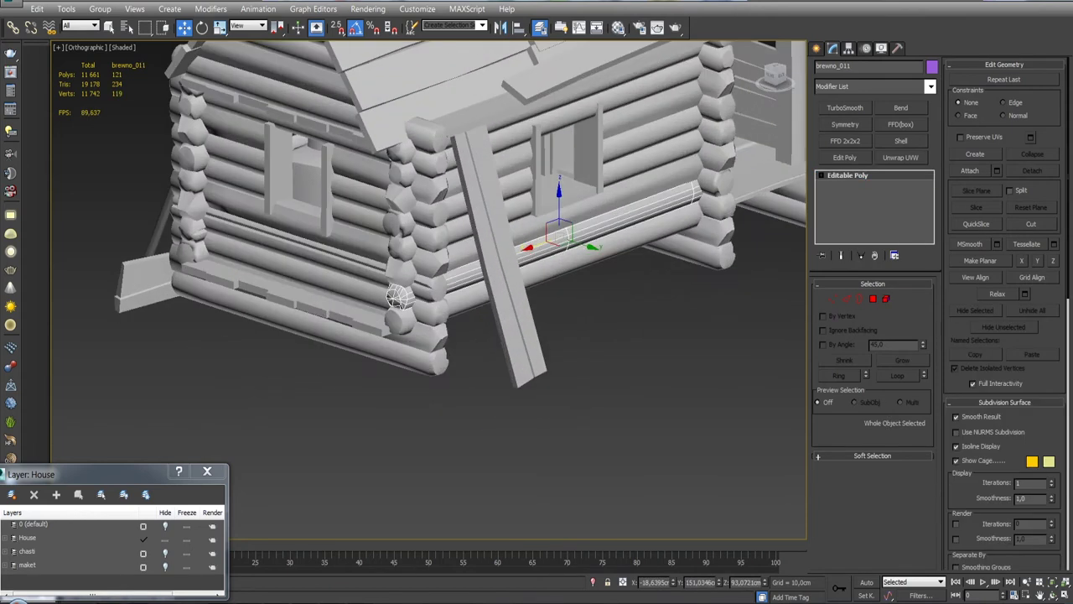
{"action": "left_click_drag", "start_coordinate": [608, 266], "coordinate": [698, 458]}
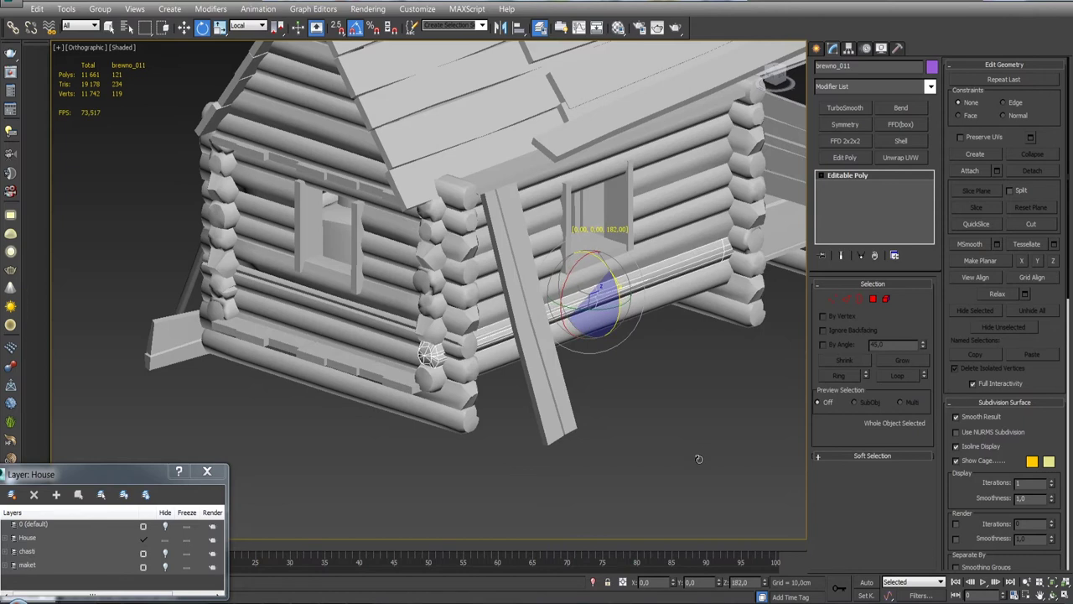
{"action": "left_click", "coordinate": [727, 387]}
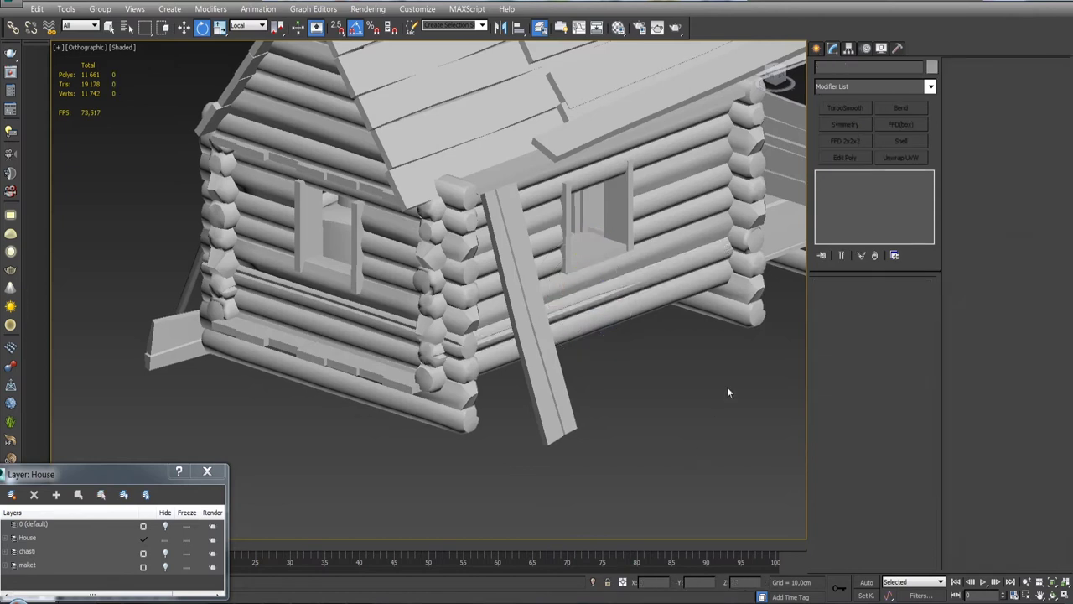
{"action": "left_click", "coordinate": [476, 412]}
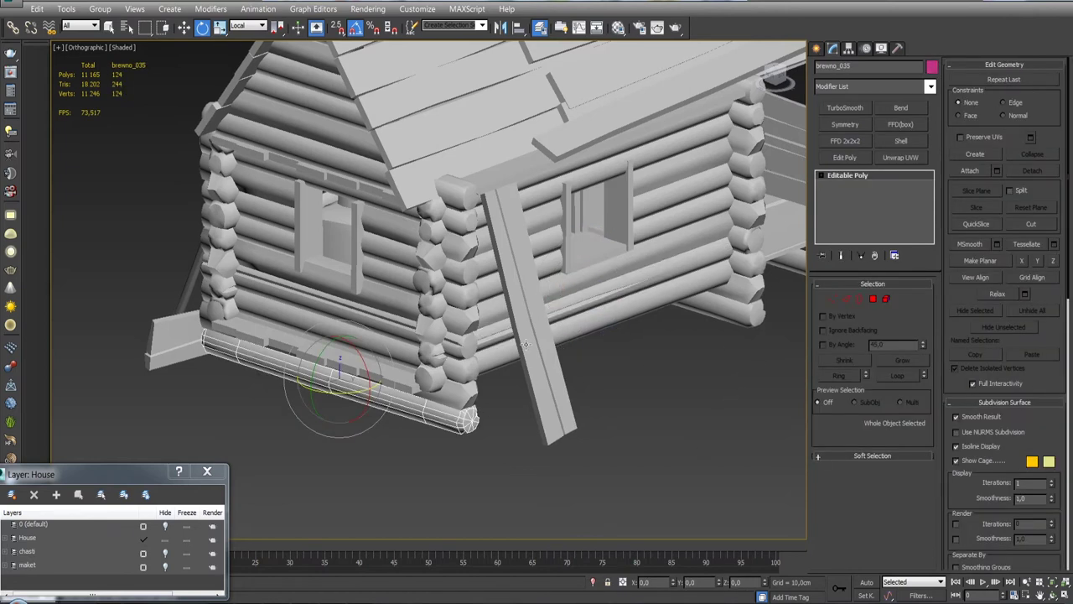
{"action": "left_click", "coordinate": [887, 300]}
{"action": "left_click", "coordinate": [886, 299]}
{"action": "left_click", "coordinate": [604, 294]}
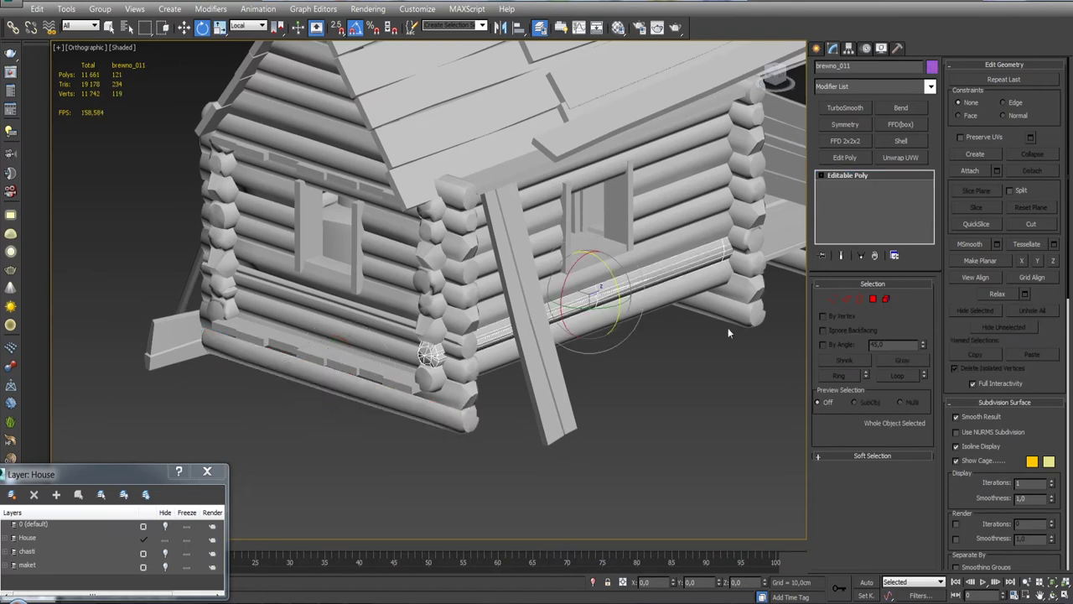
{"action": "key", "text": "5"}
{"action": "key", "text": "w"}
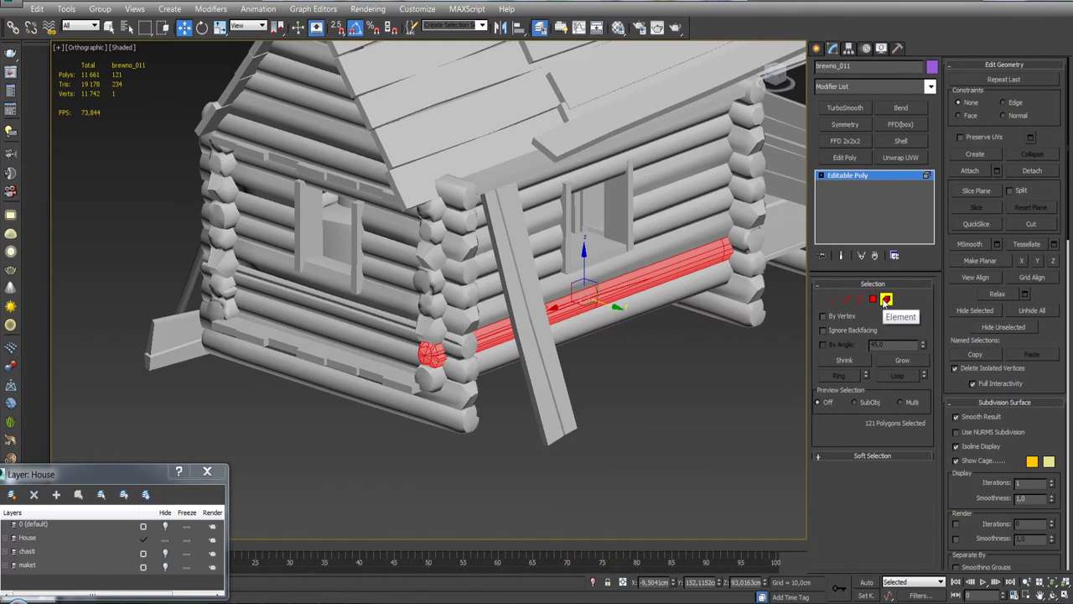
{"action": "middle_click_drag", "start_coordinate": [587, 336], "coordinate": [604, 293], "text": "alt"}
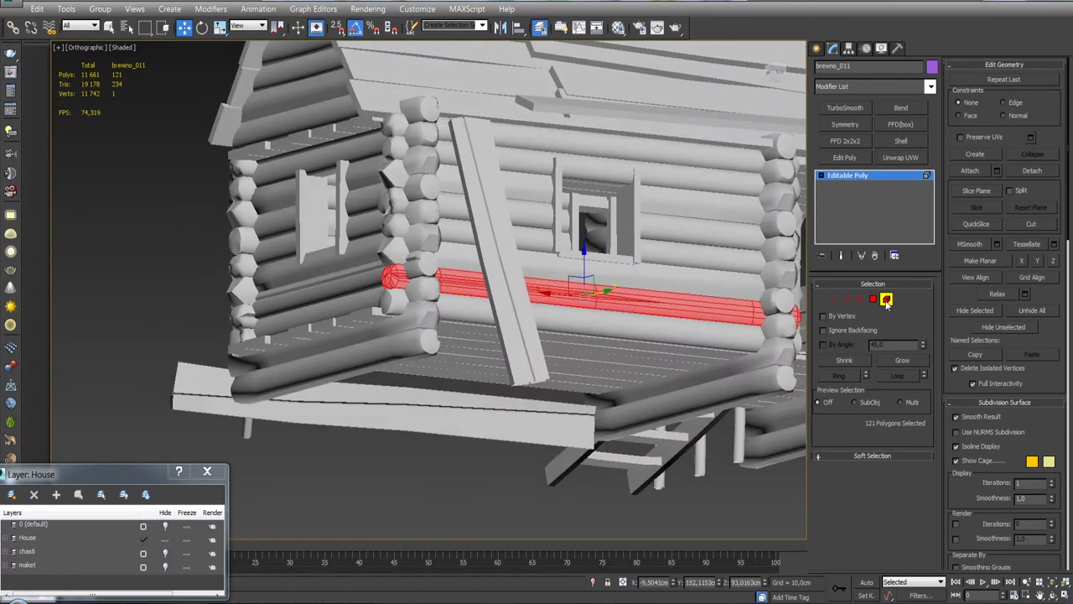
{"action": "left_click", "coordinate": [886, 299]}
Rotate log brewno_009 180° around its vertical axis and roll it about 180° on X.
{"action": "left_click", "coordinate": [724, 170]}
{"action": "key", "text": "e"}
{"action": "left_click_drag", "start_coordinate": [610, 115], "coordinate": [654, 324]}
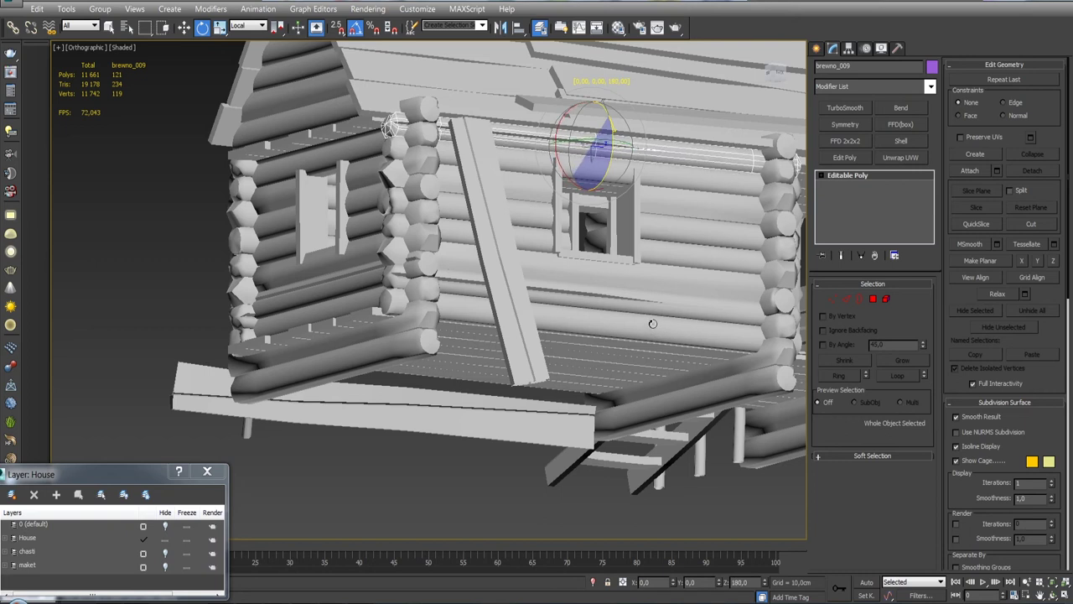
{"action": "left_click_drag", "start_coordinate": [562, 173], "coordinate": [586, 535]}
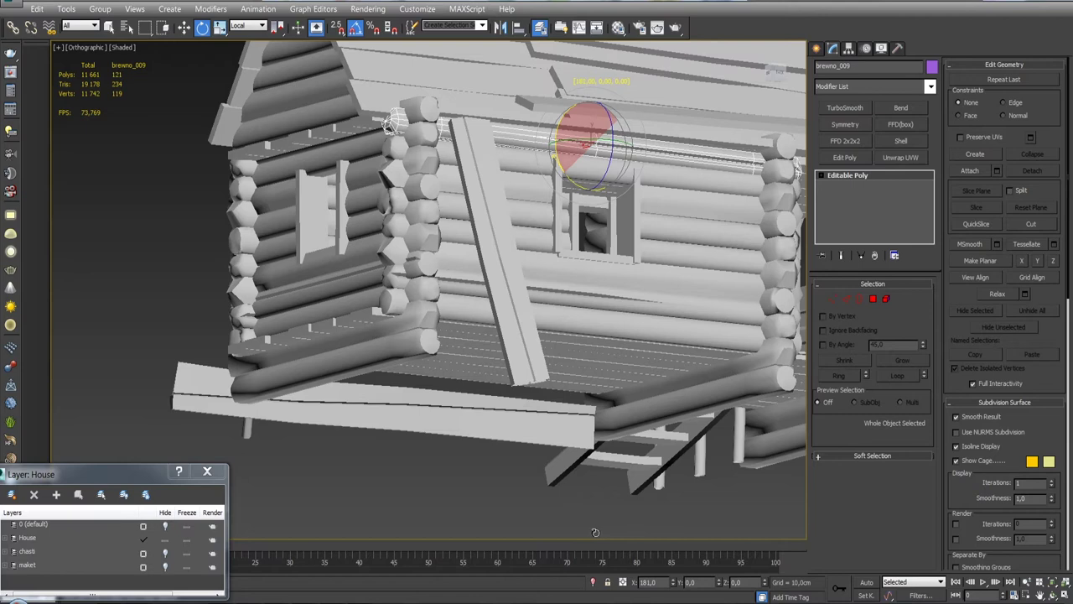
{"action": "mouse_move", "coordinate": [593, 541]}
{"action": "middle_mouse_down", "text": "alt"}
{"action": "mouse_move", "coordinate": [503, 503]}
{"action": "mouse_move", "coordinate": [562, 364]}
{"action": "mouse_move", "coordinate": [637, 369]}
{"action": "mouse_move", "coordinate": [632, 381]}
{"action": "mouse_move", "coordinate": [597, 387]}
{"action": "middle_mouse_up", "text": "alt"}
{"action": "left_click", "coordinate": [562, 364]}
{"action": "left_click", "coordinate": [637, 369]}
{"action": "mouse_move", "coordinate": [578, 454]}
{"action": "middle_mouse_down", "text": "alt"}
{"action": "mouse_move", "coordinate": [503, 403]}
{"action": "mouse_move", "coordinate": [470, 394]}
{"action": "middle_mouse_up", "text": "alt"}
{"action": "left_click", "coordinate": [123, 46]}
{"action": "mouse_move", "coordinate": [201, 199]}
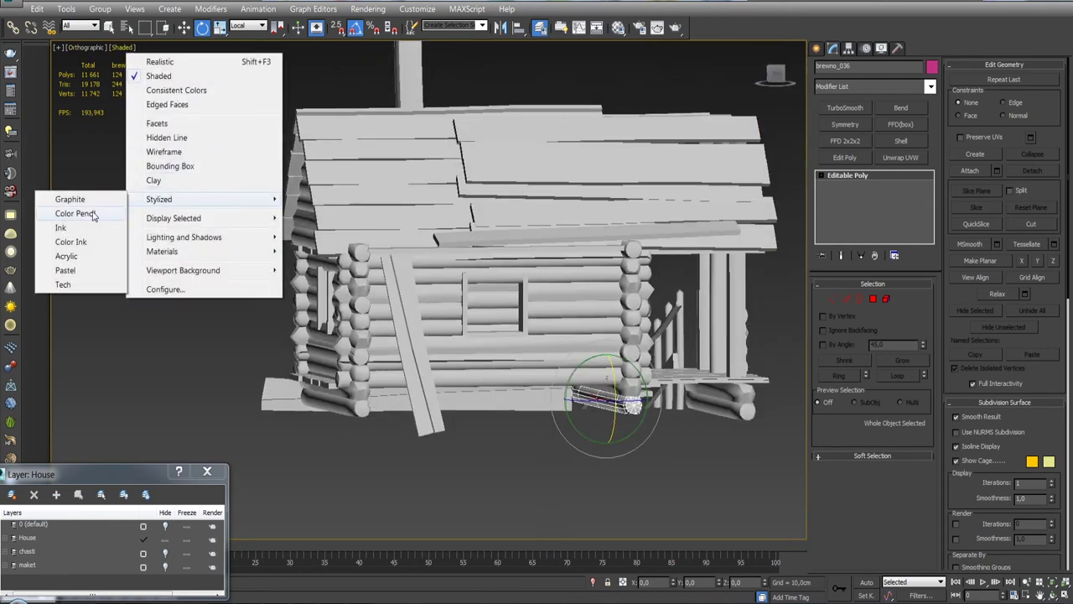
{"action": "left_click", "coordinate": [76, 213]}
{"action": "mouse_move", "coordinate": [533, 423]}
{"action": "middle_mouse_down", "text": "alt"}
{"action": "mouse_move", "coordinate": [527, 442]}
{"action": "mouse_move", "coordinate": [456, 455]}
{"action": "mouse_move", "coordinate": [604, 468]}
{"action": "mouse_move", "coordinate": [502, 456]}
{"action": "mouse_move", "coordinate": [612, 482]}
{"action": "mouse_move", "coordinate": [620, 461]}
{"action": "mouse_move", "coordinate": [676, 454]}
{"action": "mouse_move", "coordinate": [707, 467]}
{"action": "mouse_move", "coordinate": [636, 446]}
{"action": "mouse_move", "coordinate": [452, 439]}
{"action": "mouse_move", "coordinate": [410, 493]}
{"action": "mouse_move", "coordinate": [601, 440]}
{"action": "middle_mouse_up", "text": "alt"}
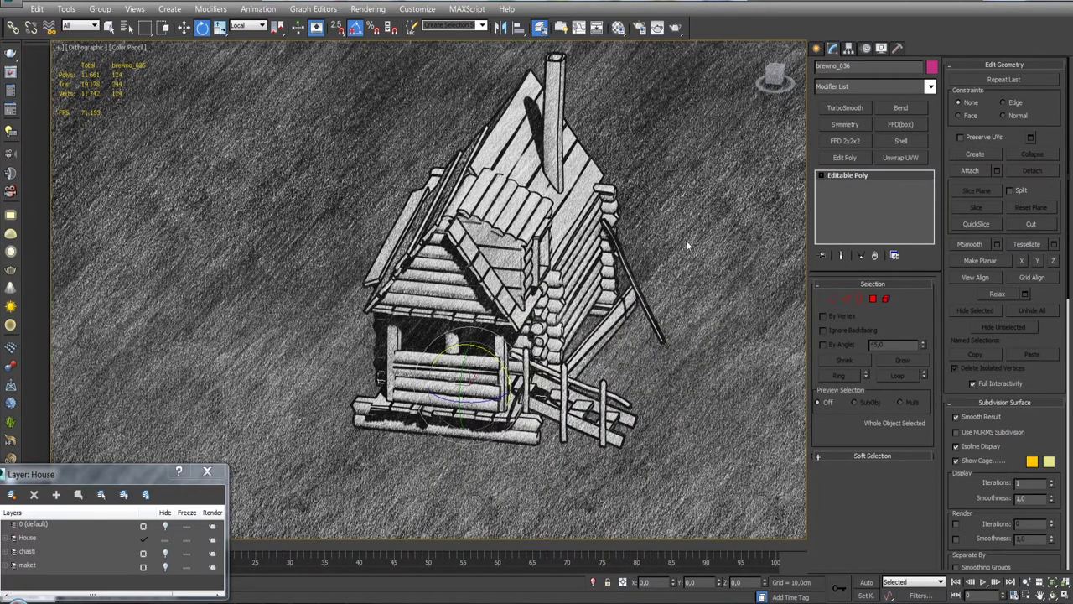
{"action": "left_click", "coordinate": [127, 47]}
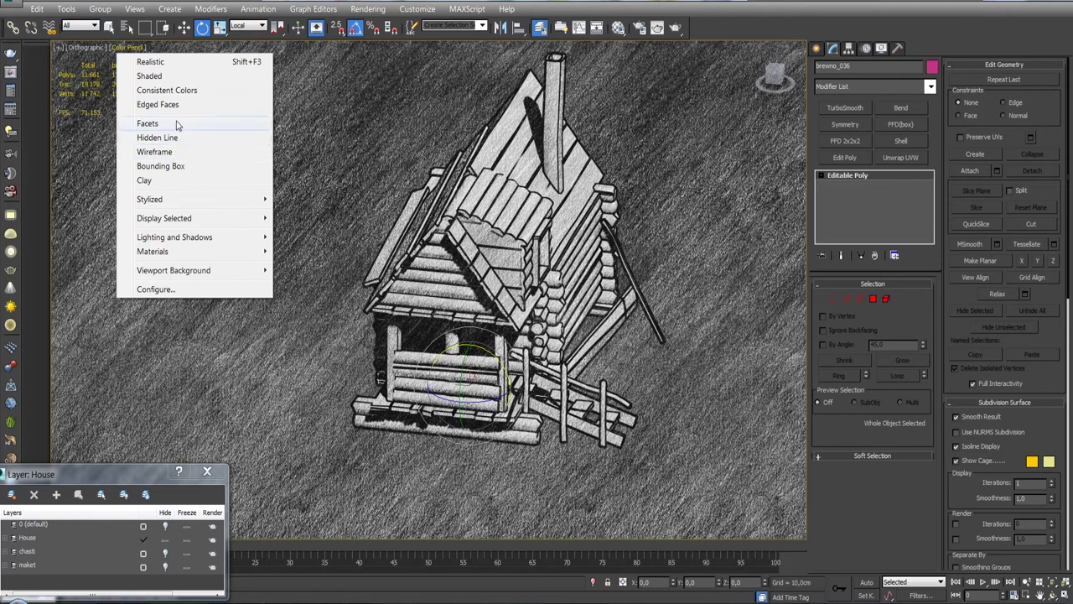
{"action": "left_click", "coordinate": [177, 125]}
{"action": "mouse_move", "coordinate": [307, 167]}
{"action": "middle_mouse_down", "text": "alt"}
{"action": "mouse_move", "coordinate": [625, 410]}
{"action": "mouse_move", "coordinate": [653, 385]}
{"action": "middle_mouse_up", "text": "alt"}
{"action": "scroll", "coordinate": [624, 410], "scroll_direction": "up", "scroll_amount": 5}
{"action": "key", "text": "w"}
{"action": "scroll", "coordinate": [645, 377], "scroll_direction": "down", "scroll_amount": 4}
Copy board doska_087, tilt the copy about 109° around X and lower it onto the roof.
{"action": "left_click", "coordinate": [649, 205]}
{"action": "left_click_drag", "start_coordinate": [649, 205], "coordinate": [671, 135], "text": "shift"}
{"action": "left_click", "coordinate": [536, 359]}
{"action": "middle_click_drag", "start_coordinate": [537, 360], "coordinate": [654, 183], "text": "alt"}
{"action": "key", "text": "e"}
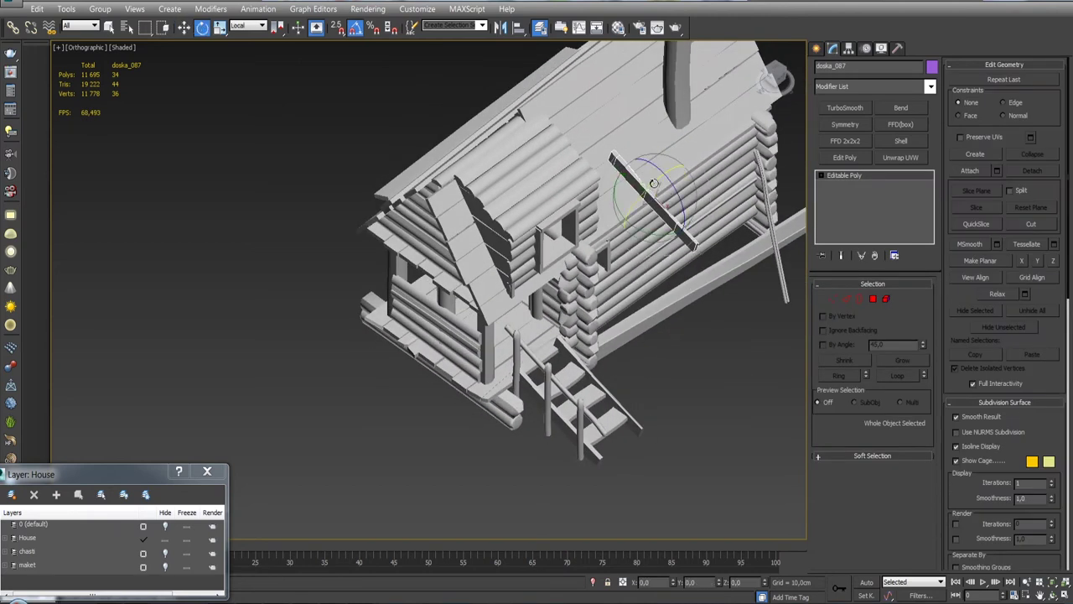
{"action": "left_click_drag", "start_coordinate": [654, 183], "coordinate": [555, 251]}
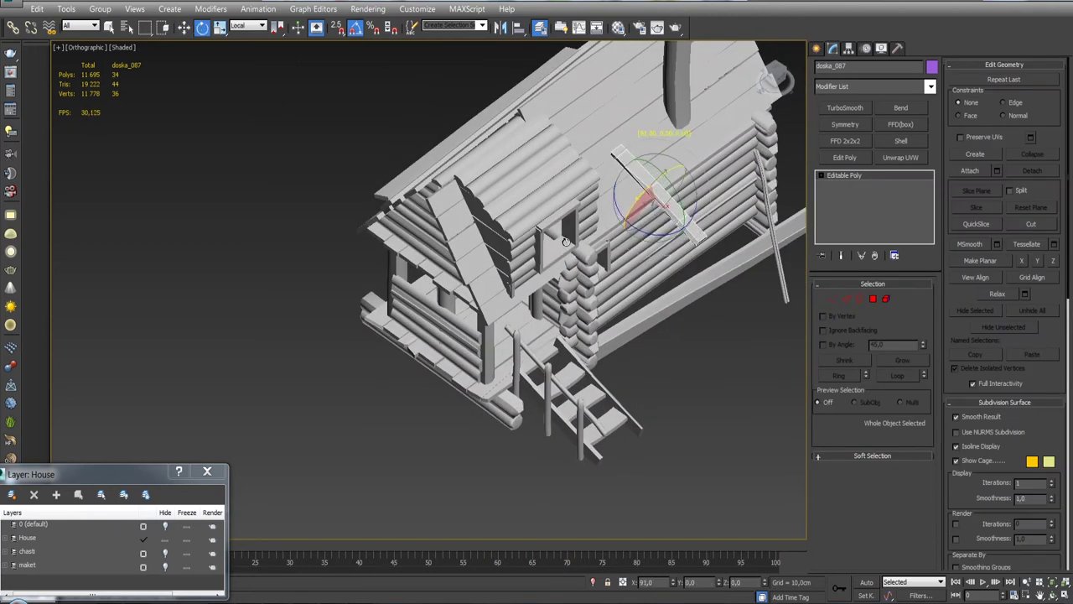
{"action": "mouse_move", "coordinate": [567, 240]}
{"action": "middle_mouse_down", "text": "alt"}
{"action": "mouse_move", "coordinate": [577, 302]}
{"action": "mouse_move", "coordinate": [659, 175]}
{"action": "middle_mouse_up", "text": "alt"}
{"action": "scroll", "coordinate": [577, 301], "scroll_direction": "up", "scroll_amount": 4}
{"action": "key", "text": "w"}
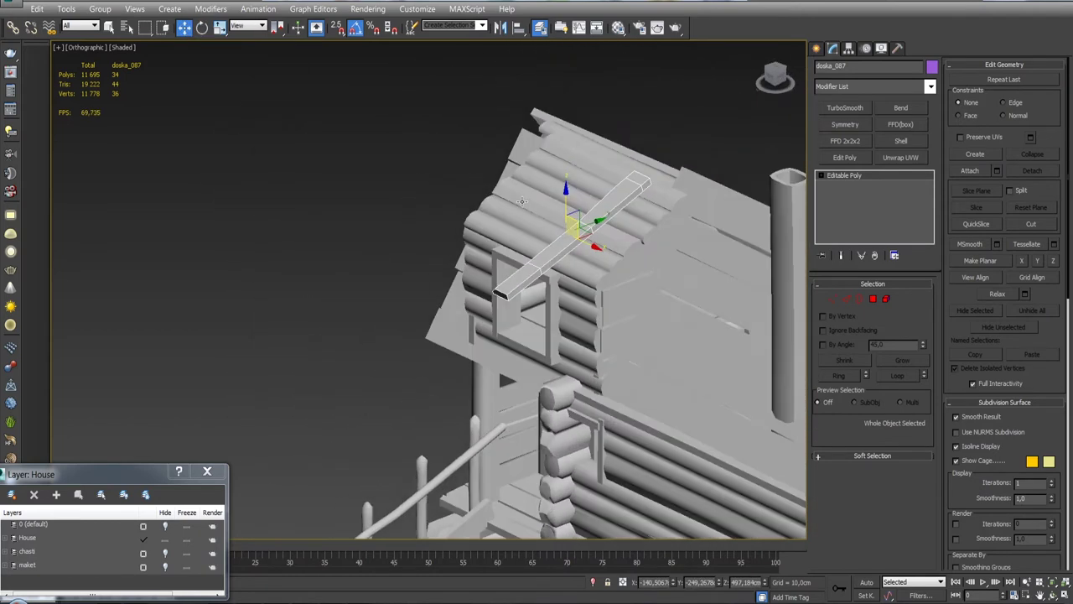
{"action": "scroll", "coordinate": [660, 180], "scroll_direction": "up", "scroll_amount": 5}
{"action": "key", "text": "l"}
{"action": "scroll", "coordinate": [624, 302], "scroll_direction": "down", "scroll_amount": 4}
{"action": "mouse_move", "coordinate": [621, 178]}
{"action": "left_mouse_down"}
{"action": "mouse_move", "coordinate": [575, 243]}
{"action": "mouse_move", "coordinate": [505, 281]}
{"action": "mouse_move", "coordinate": [492, 268]}
{"action": "mouse_move", "coordinate": [513, 250]}
{"action": "left_mouse_up"}
{"action": "scroll", "coordinate": [505, 281], "scroll_direction": "up", "scroll_amount": 3}
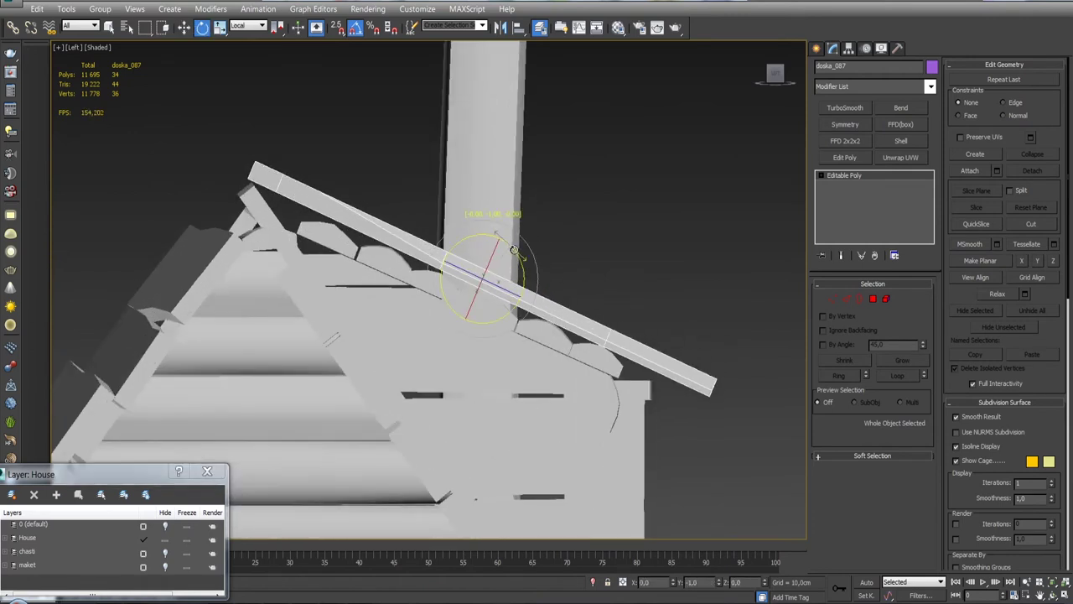
Slide the copied board left, stand it upright, and move it along its Local axes.
{"action": "key", "text": "w"}
{"action": "middle_click_drag", "start_coordinate": [571, 251], "coordinate": [518, 316], "text": "alt"}
{"action": "left_click_drag", "start_coordinate": [501, 266], "coordinate": [267, 317]}
{"action": "middle_click_drag", "start_coordinate": [267, 317], "coordinate": [286, 297], "text": "alt"}
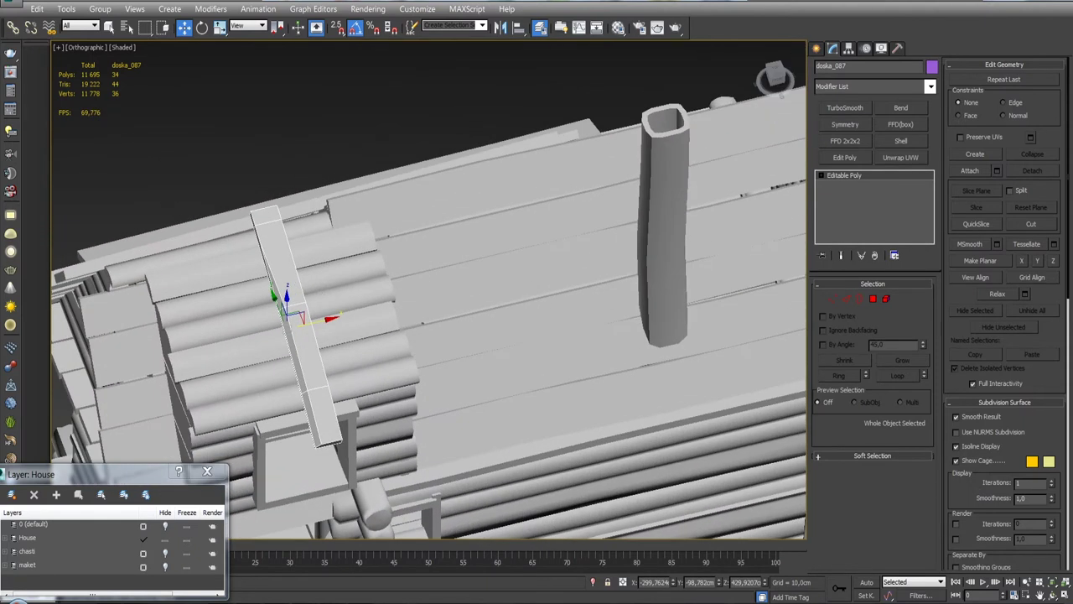
{"action": "key", "text": "e"}
{"action": "left_click_drag", "start_coordinate": [269, 362], "coordinate": [288, 307]}
{"action": "key", "text": "w"}
{"action": "left_click", "coordinate": [249, 26]}
{"action": "left_click", "coordinate": [246, 74]}
{"action": "mouse_move", "coordinate": [288, 307]}
{"action": "middle_mouse_down", "text": "alt"}
{"action": "mouse_move", "coordinate": [323, 327]}
{"action": "mouse_move", "coordinate": [305, 327]}
{"action": "mouse_move", "coordinate": [352, 277]}
{"action": "middle_mouse_up", "text": "alt"}
{"action": "scroll", "coordinate": [352, 276], "scroll_direction": "down", "scroll_amount": 5}
Copy board doska_088, rotate it about 81° and move it up to the dormer roof edge.
{"action": "left_click", "coordinate": [447, 234]}
{"action": "left_click_drag", "start_coordinate": [446, 234], "coordinate": [452, 238], "text": "shift"}
{"action": "key", "text": "Return"}
{"action": "middle_click_drag", "start_coordinate": [521, 322], "coordinate": [469, 352], "text": "alt"}
{"action": "key", "text": "e"}
{"action": "left_click_drag", "start_coordinate": [509, 374], "coordinate": [407, 418]}
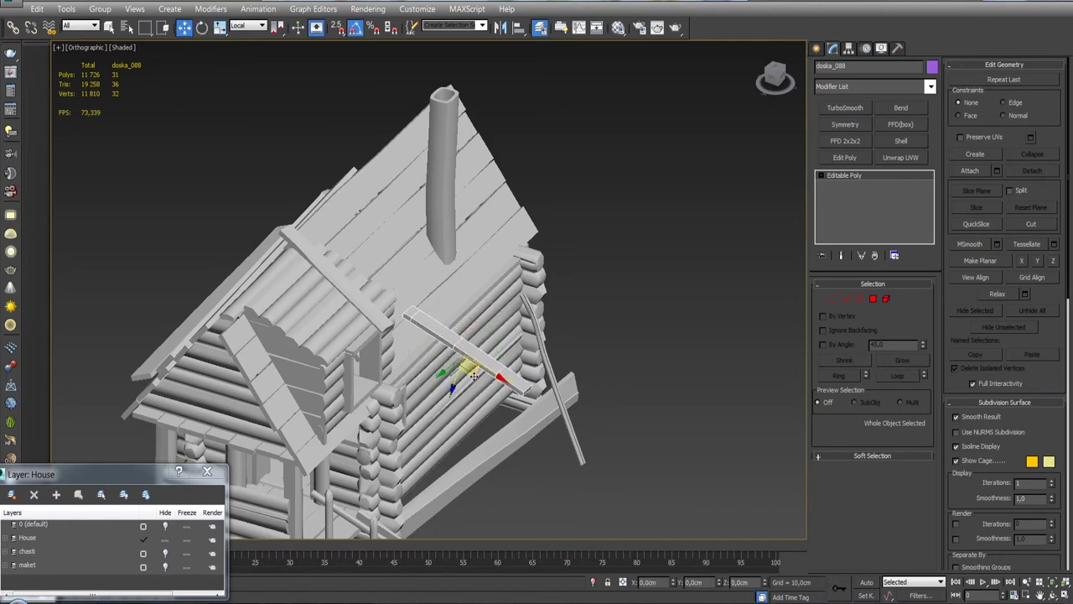
{"action": "left_click_drag", "start_coordinate": [474, 376], "coordinate": [322, 317]}
Lower the board along the roof, tilt it 2° steeper, and slide it right along the wall.
{"action": "key", "text": "l"}
{"action": "scroll", "coordinate": [488, 320], "scroll_direction": "up", "scroll_amount": 5}
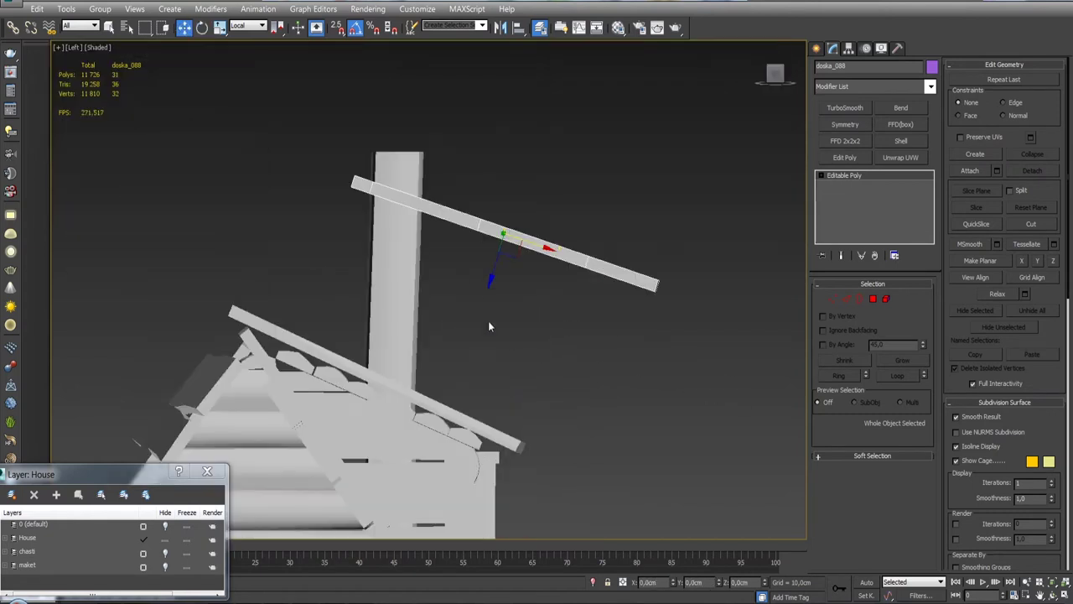
{"action": "left_click_drag", "start_coordinate": [500, 244], "coordinate": [460, 359]}
{"action": "scroll", "coordinate": [460, 359], "scroll_direction": "up", "scroll_amount": 3}
{"action": "key", "text": "e"}
{"action": "mouse_move", "coordinate": [529, 314]}
{"action": "left_mouse_down"}
{"action": "mouse_move", "coordinate": [537, 327]}
{"action": "mouse_move", "coordinate": [384, 347]}
{"action": "left_mouse_up"}
{"action": "key", "text": "w"}
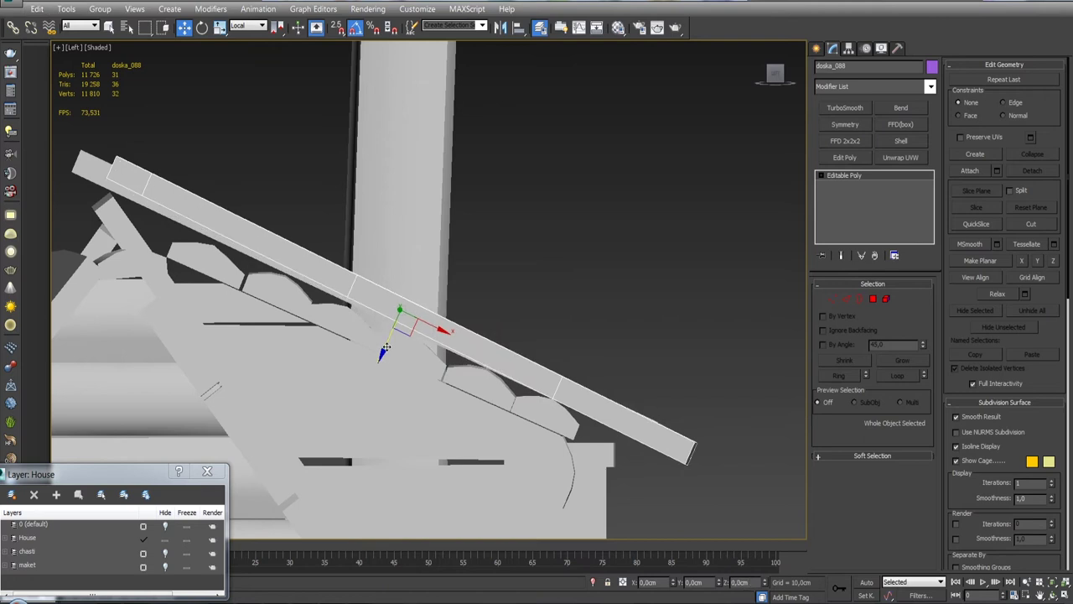
{"action": "left_click_drag", "start_coordinate": [442, 304], "coordinate": [442, 302]}
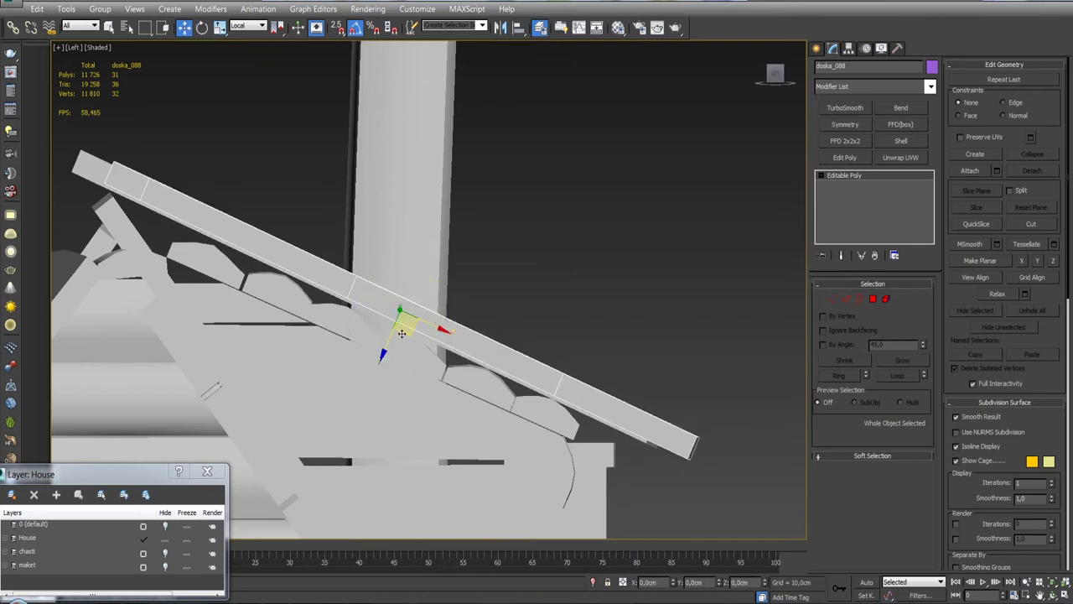
{"action": "middle_click_drag", "start_coordinate": [401, 334], "coordinate": [389, 353], "text": "alt"}
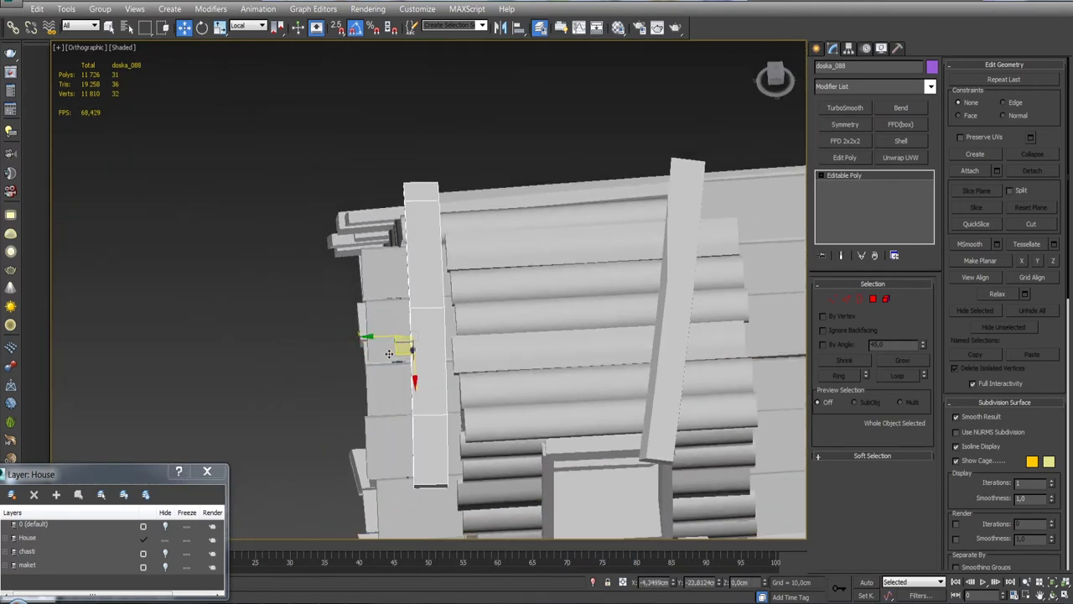
{"action": "left_click_drag", "start_coordinate": [389, 353], "coordinate": [492, 317]}
{"action": "mouse_move", "coordinate": [492, 315]}
{"action": "middle_mouse_down", "text": "alt"}
{"action": "mouse_move", "coordinate": [470, 327]}
{"action": "mouse_move", "coordinate": [553, 356]}
{"action": "mouse_move", "coordinate": [586, 344]}
{"action": "middle_mouse_up", "text": "alt"}
{"action": "scroll", "coordinate": [470, 327], "scroll_direction": "down", "scroll_amount": 5}
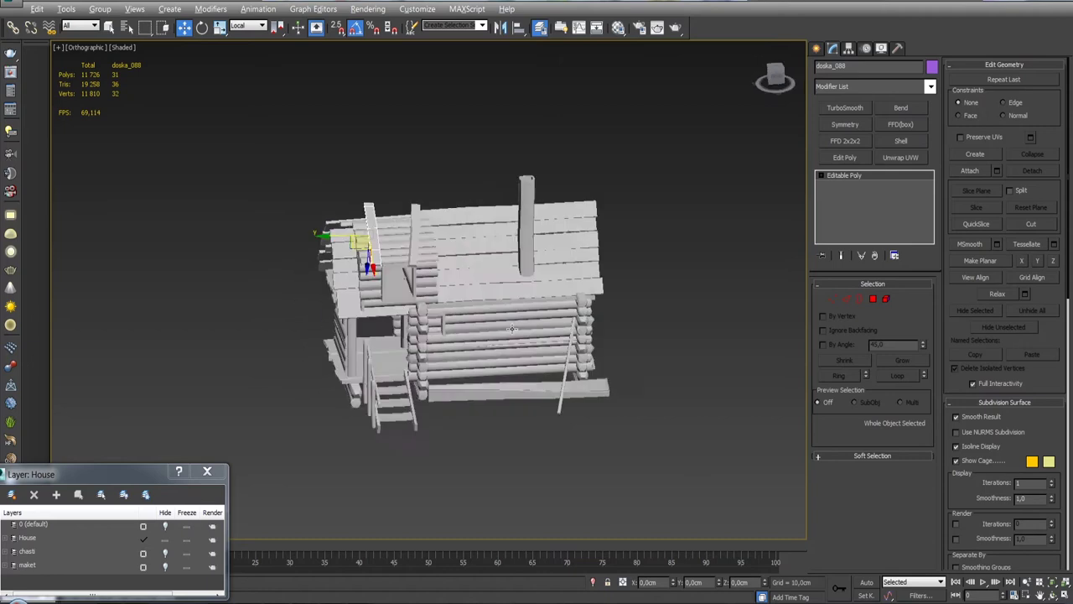
Clone wall board doska_043 upward as a copy, creating doska_089.
{"action": "scroll", "coordinate": [587, 344], "scroll_direction": "up", "scroll_amount": 5}
{"action": "scroll", "coordinate": [596, 346], "scroll_direction": "down", "scroll_amount": 3}
{"action": "scroll", "coordinate": [597, 347], "scroll_direction": "up", "scroll_amount": 1}
{"action": "scroll", "coordinate": [598, 346], "scroll_direction": "up", "scroll_amount": 5}
{"action": "left_click", "coordinate": [390, 323]}
{"action": "scroll", "coordinate": [396, 327], "scroll_direction": "up", "scroll_amount": 2}
{"action": "left_click_drag", "start_coordinate": [396, 327], "coordinate": [469, 126], "text": "shift"}
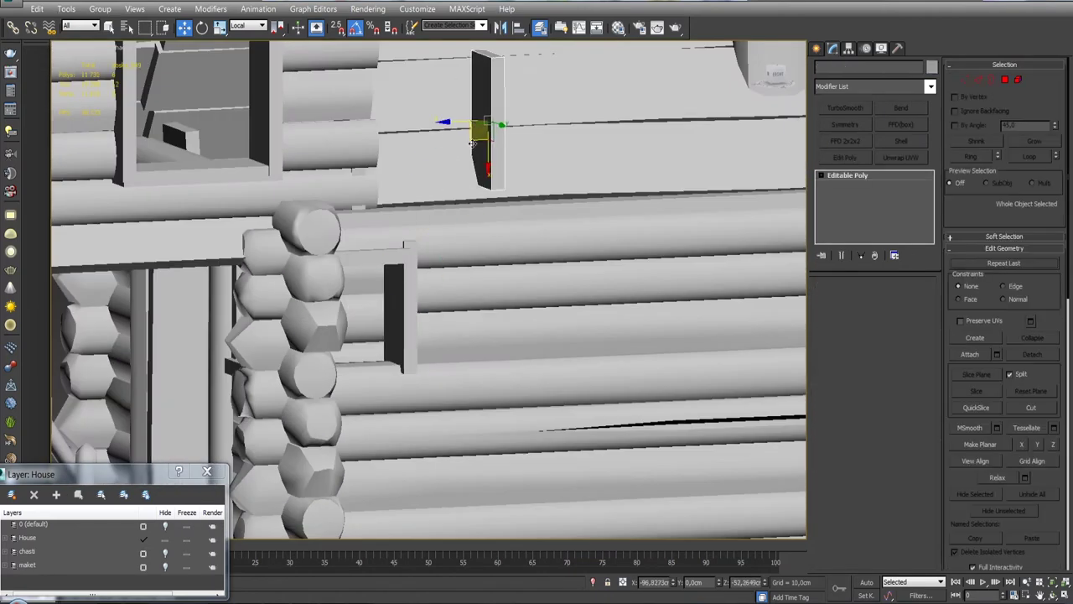
{"action": "key", "text": "Return"}
{"action": "scroll", "coordinate": [469, 126], "scroll_direction": "down", "scroll_amount": 4}
{"action": "scroll", "coordinate": [511, 287], "scroll_direction": "up", "scroll_amount": 3}
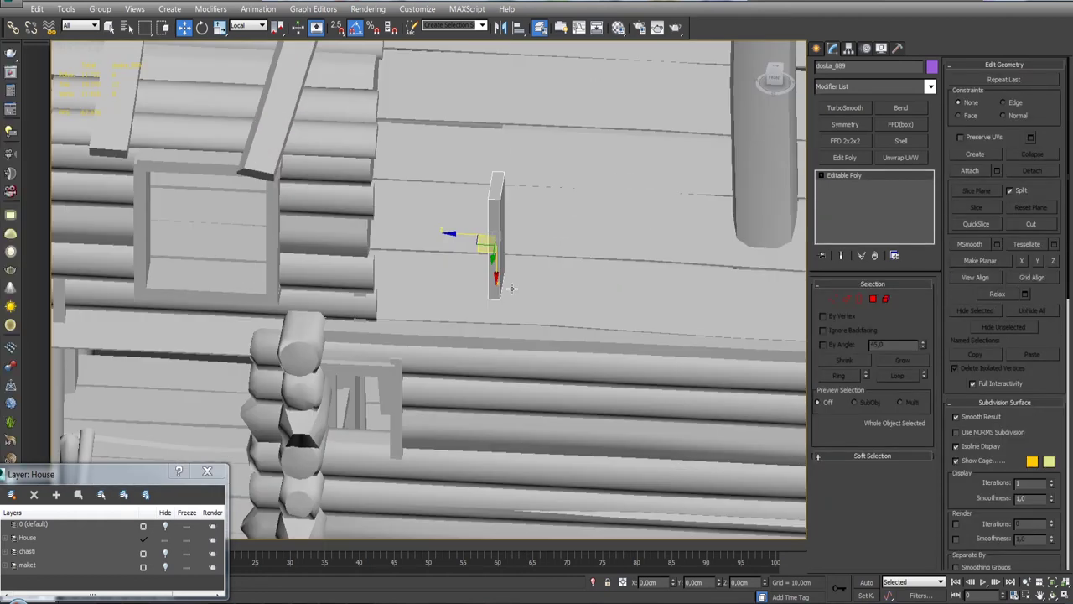
Rotate the new board about 92 degrees in the Front view.
{"action": "key", "text": "f"}
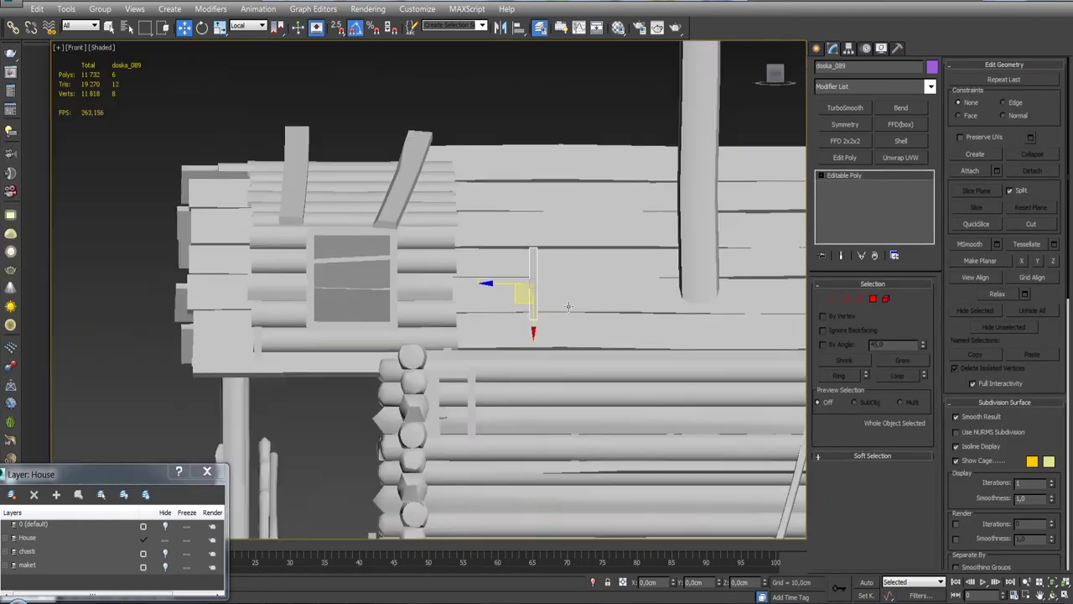
{"action": "scroll", "coordinate": [499, 276], "scroll_direction": "up", "scroll_amount": 5}
{"action": "key", "text": "e"}
{"action": "mouse_move", "coordinate": [467, 220]}
{"action": "left_mouse_down"}
{"action": "mouse_move", "coordinate": [555, 221]}
{"action": "mouse_move", "coordinate": [491, 210]}
{"action": "mouse_move", "coordinate": [503, 223]}
{"action": "left_mouse_up"}
Isolate the roof planks and chimney post and view them from the left.
{"action": "middle_click_drag", "start_coordinate": [503, 285], "coordinate": [441, 274], "text": "alt"}
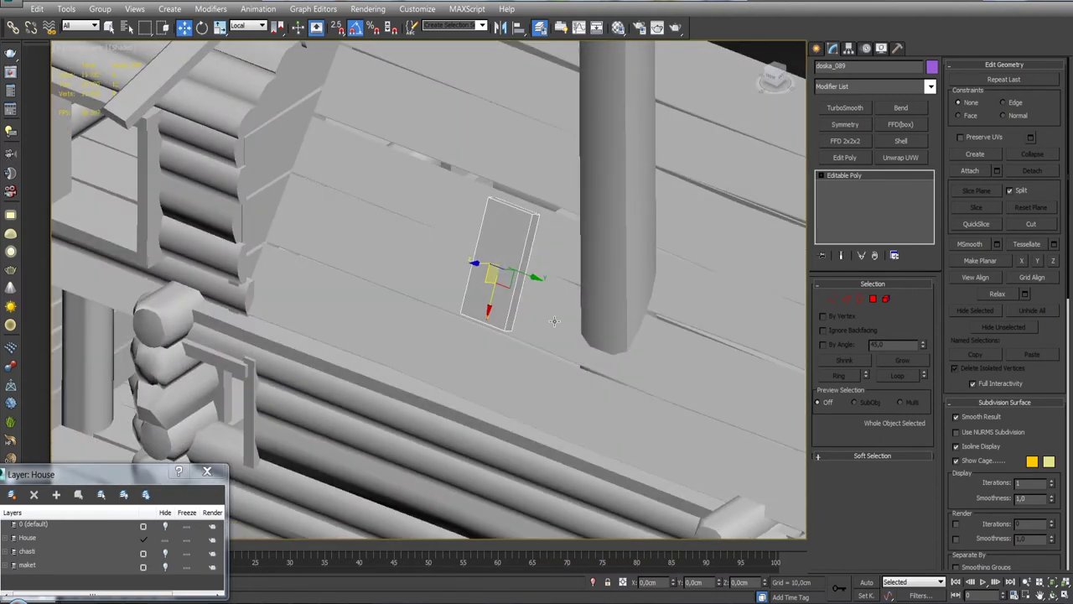
{"action": "left_click", "coordinate": [441, 274], "text": "ctrl"}
{"action": "scroll", "coordinate": [440, 274], "scroll_direction": "down", "scroll_amount": 3}
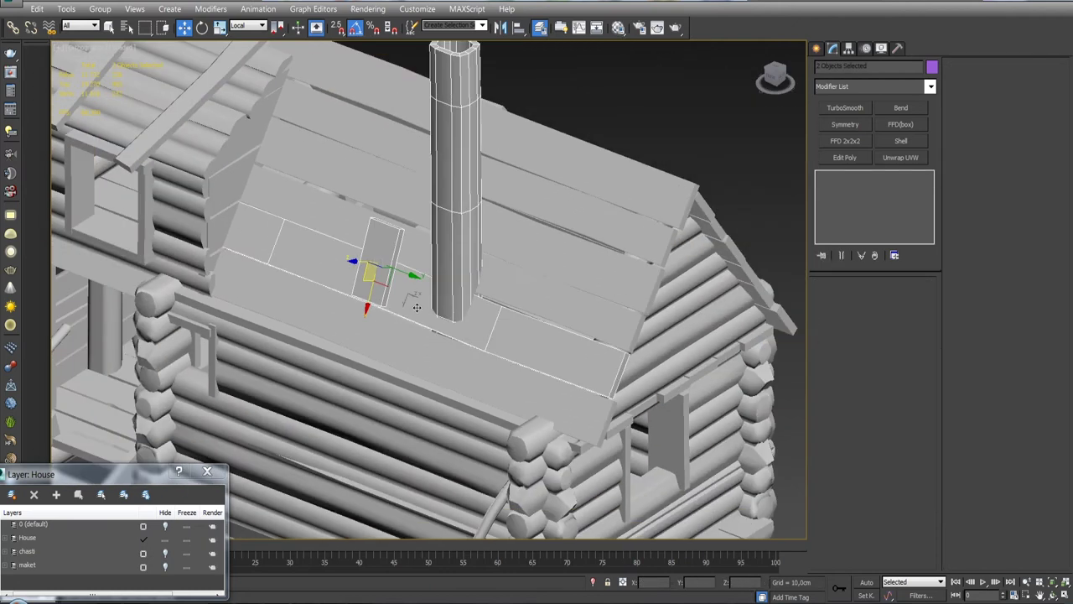
{"action": "left_click", "coordinate": [592, 582]}
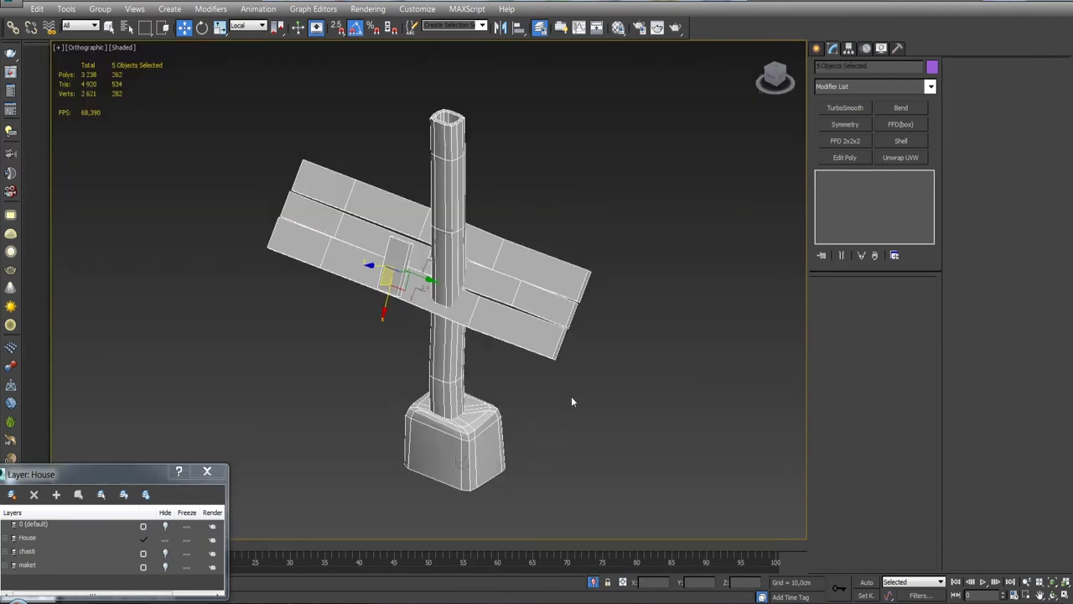
{"action": "key", "text": "l"}
{"action": "scroll", "coordinate": [553, 378], "scroll_direction": "up", "scroll_amount": 4}
Move and rotate doska_089 so it lies on the roof planks against the chimney post.
{"action": "left_click", "coordinate": [599, 369]}
{"action": "mouse_move", "coordinate": [607, 307]}
{"action": "left_mouse_down"}
{"action": "mouse_move", "coordinate": [528, 343]}
{"action": "mouse_move", "coordinate": [495, 321]}
{"action": "left_mouse_up"}
{"action": "key", "text": "e"}
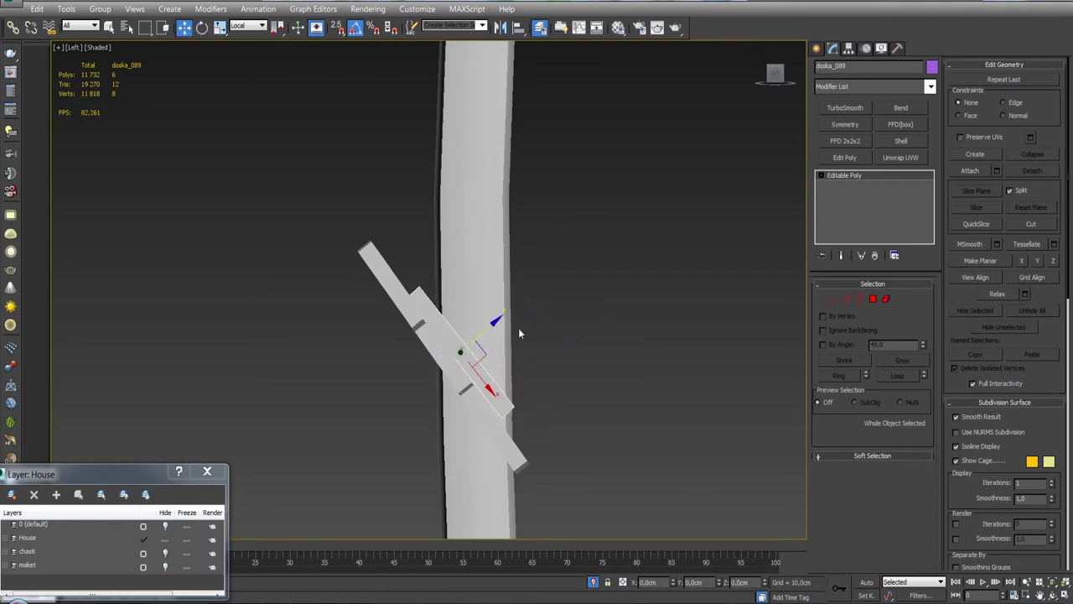
{"action": "key", "text": "w"}
{"action": "middle_click_drag", "start_coordinate": [498, 337], "coordinate": [525, 353], "text": "alt"}
{"action": "left_click_drag", "start_coordinate": [530, 354], "coordinate": [486, 392]}
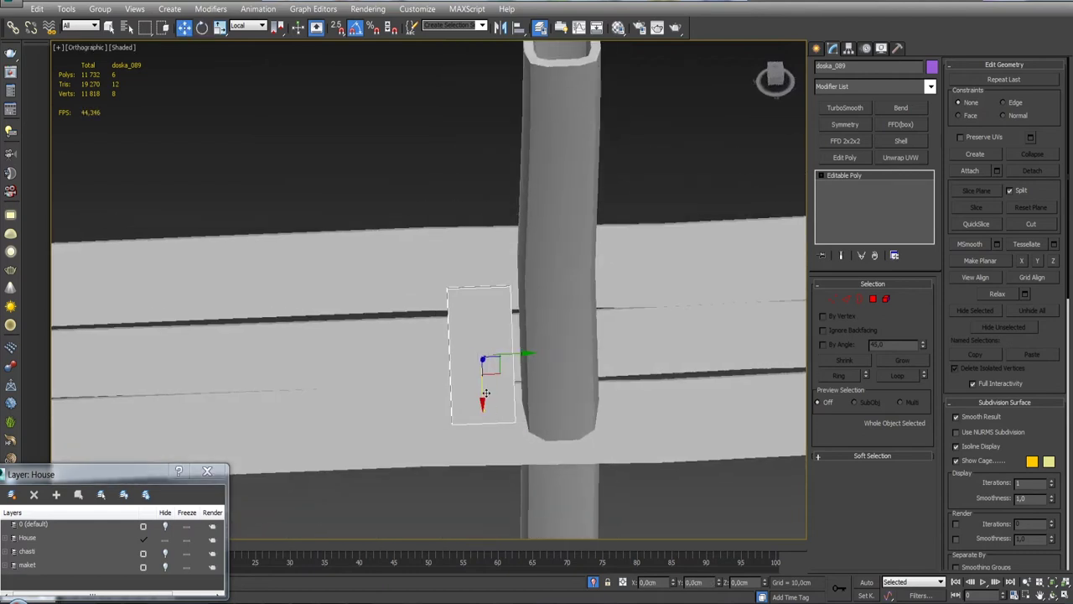
{"action": "mouse_move", "coordinate": [524, 370]}
{"action": "middle_mouse_down", "text": "alt"}
{"action": "mouse_move", "coordinate": [453, 361]}
{"action": "mouse_move", "coordinate": [403, 376]}
{"action": "middle_mouse_up", "text": "alt"}
Connect a new edge across doska_089 and shift it slightly along the board.
{"action": "key", "text": "2"}
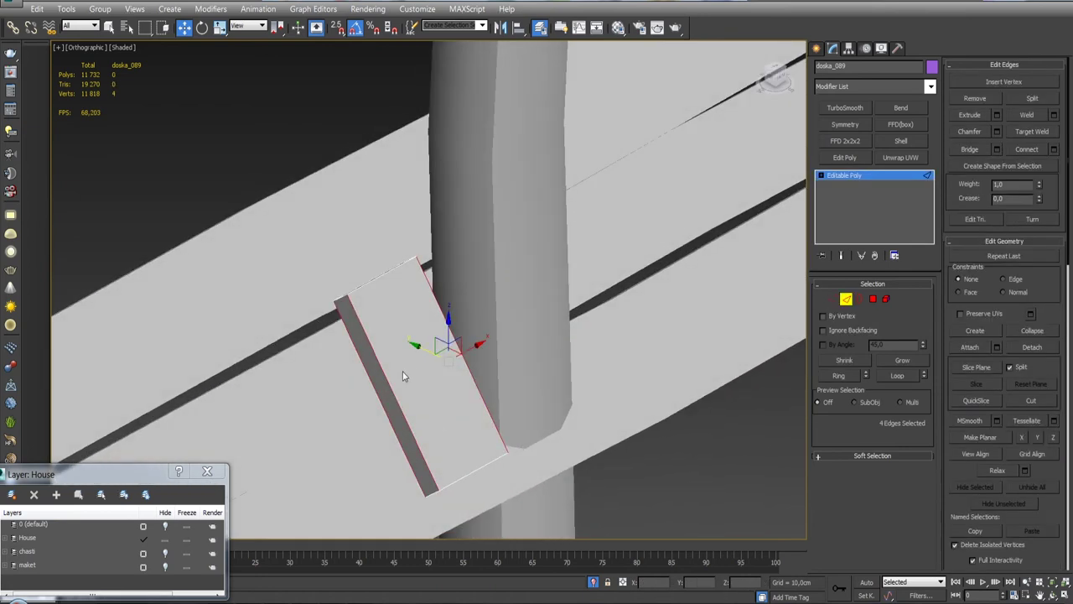
{"action": "left_click", "coordinate": [1058, 149]}
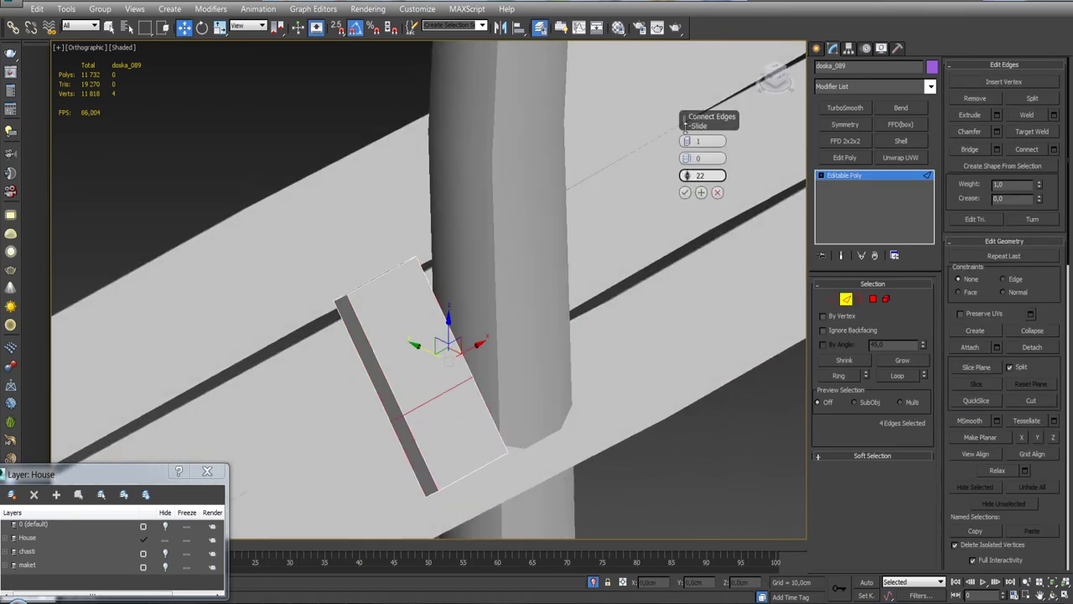
{"action": "left_click", "coordinate": [685, 193]}
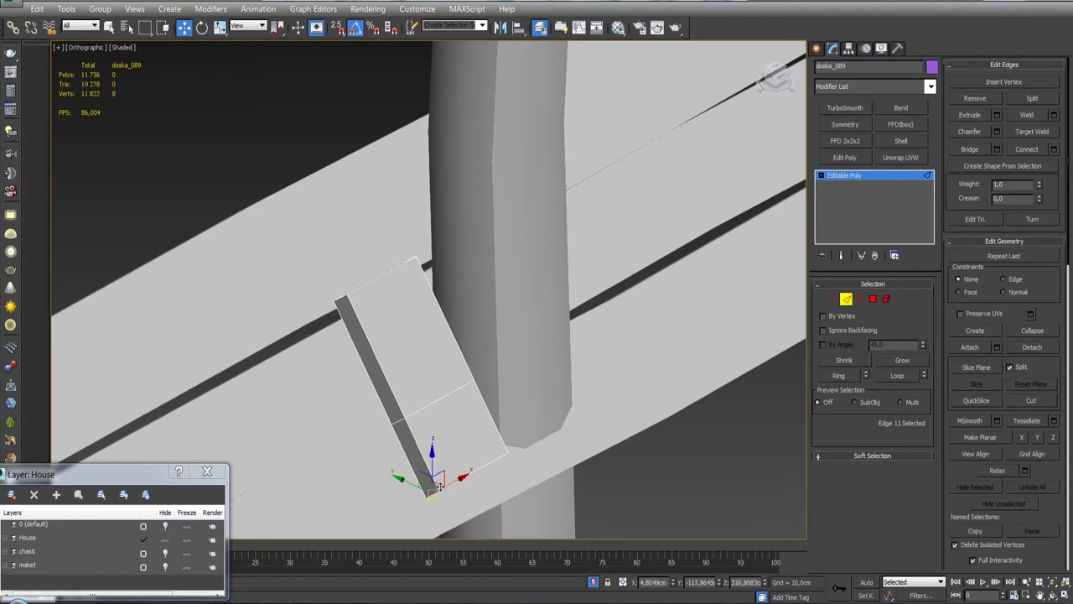
{"action": "left_click_drag", "start_coordinate": [421, 475], "coordinate": [413, 466]}
{"action": "mouse_move", "coordinate": [418, 464]}
{"action": "middle_mouse_down", "text": "alt"}
{"action": "mouse_move", "coordinate": [426, 438]}
{"action": "mouse_move", "coordinate": [546, 431]}
{"action": "middle_mouse_up", "text": "alt"}
Nudge the board's vertices slightly, then chamfer the selected edge.
{"action": "key", "text": "1"}
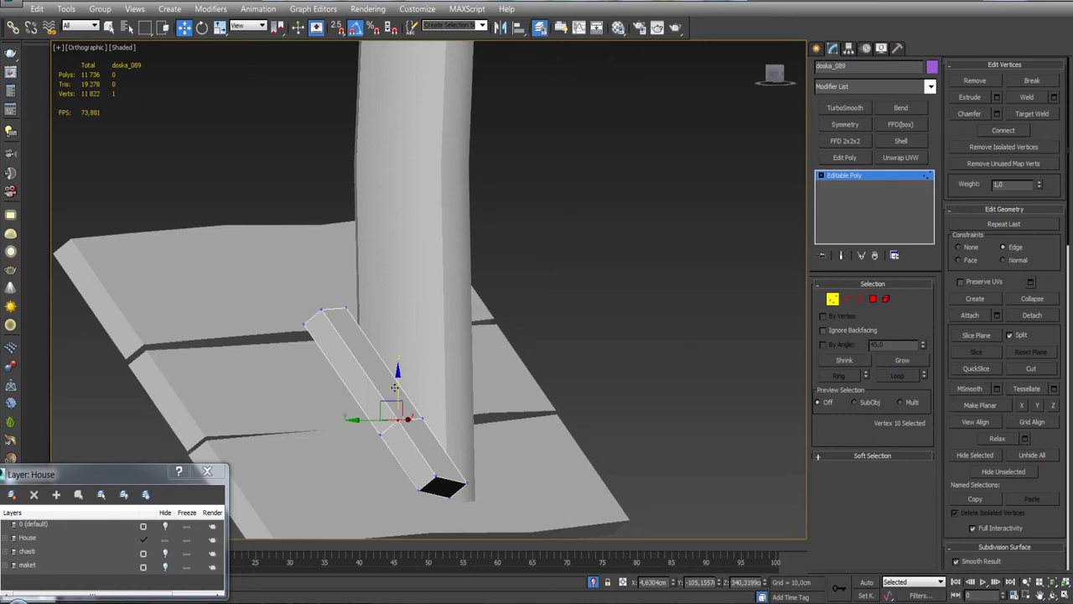
{"action": "left_click_drag", "start_coordinate": [372, 420], "coordinate": [366, 420]}
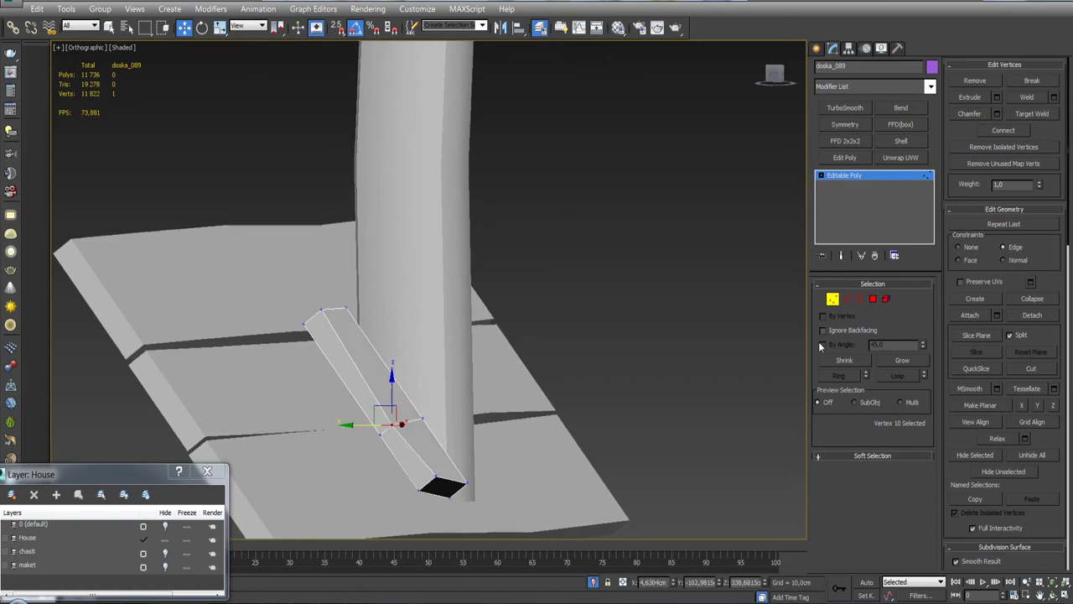
{"action": "key", "text": "2"}
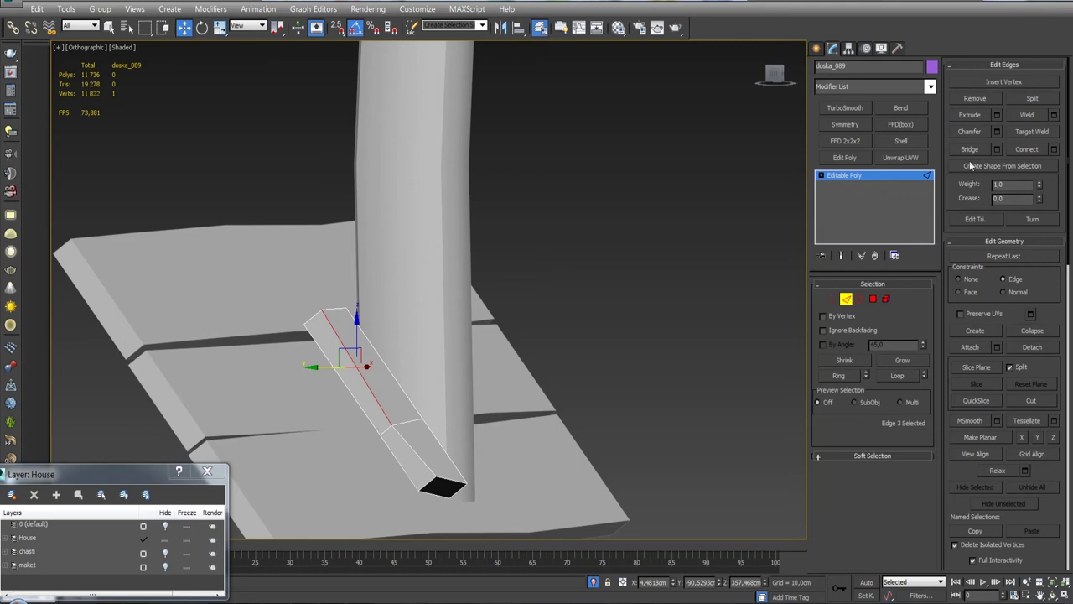
{"action": "left_click", "coordinate": [997, 131]}
{"action": "left_click_drag", "start_coordinate": [686, 141], "coordinate": [686, 126]}
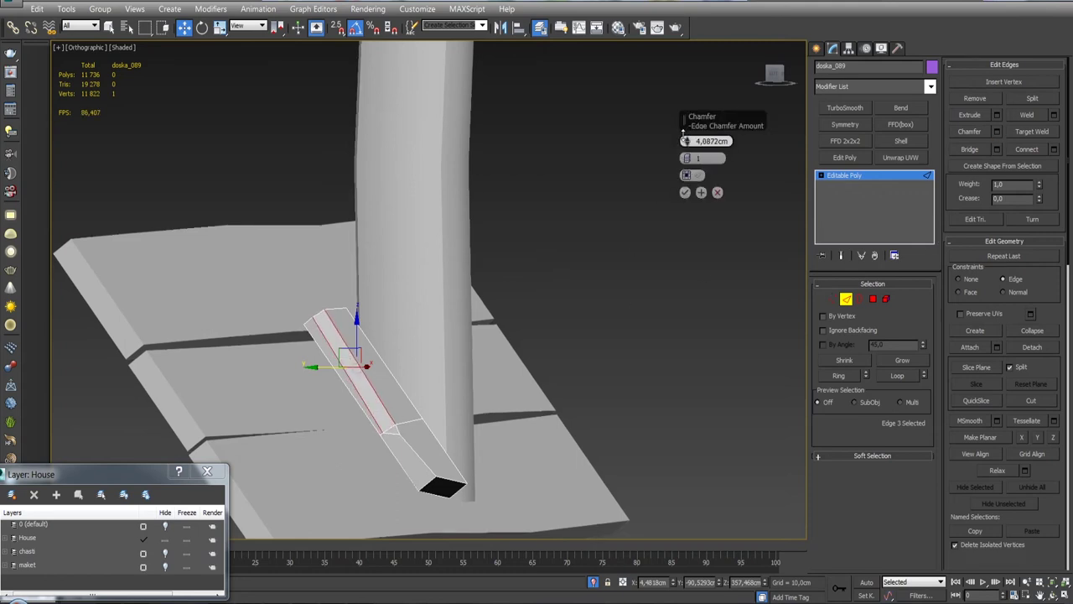
{"action": "key", "text": "1"}
Target Weld the loose vertices onto the board corners and leave sub-object mode.
{"action": "scroll", "coordinate": [453, 419], "scroll_direction": "up", "scroll_amount": 3}
{"action": "scroll", "coordinate": [453, 419], "scroll_direction": "up", "scroll_amount": 2}
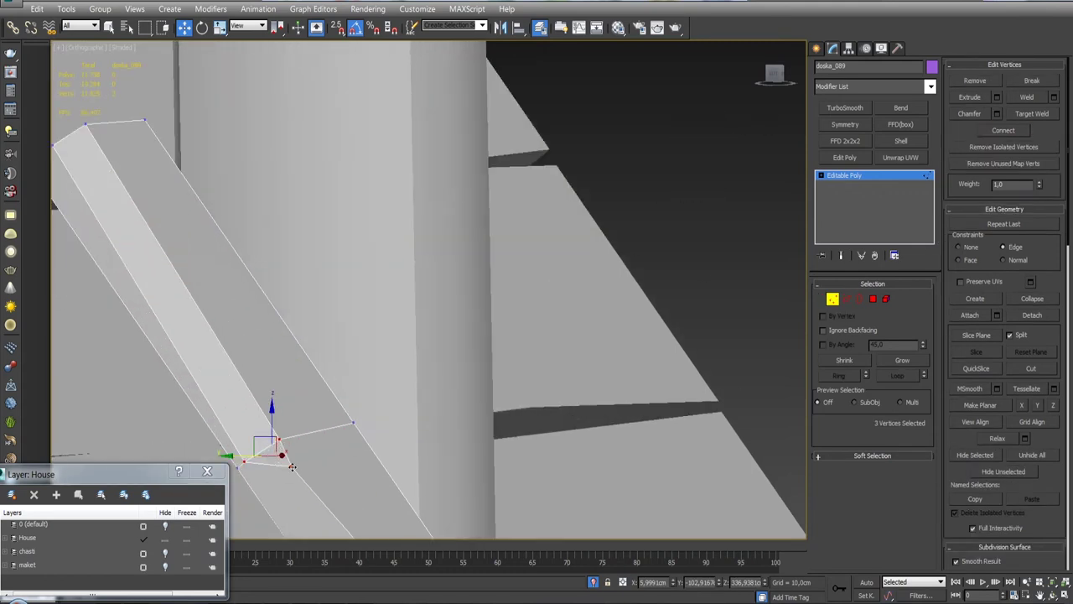
{"action": "left_click", "coordinate": [292, 466]}
{"action": "scroll", "coordinate": [368, 481], "scroll_direction": "down", "scroll_amount": 3}
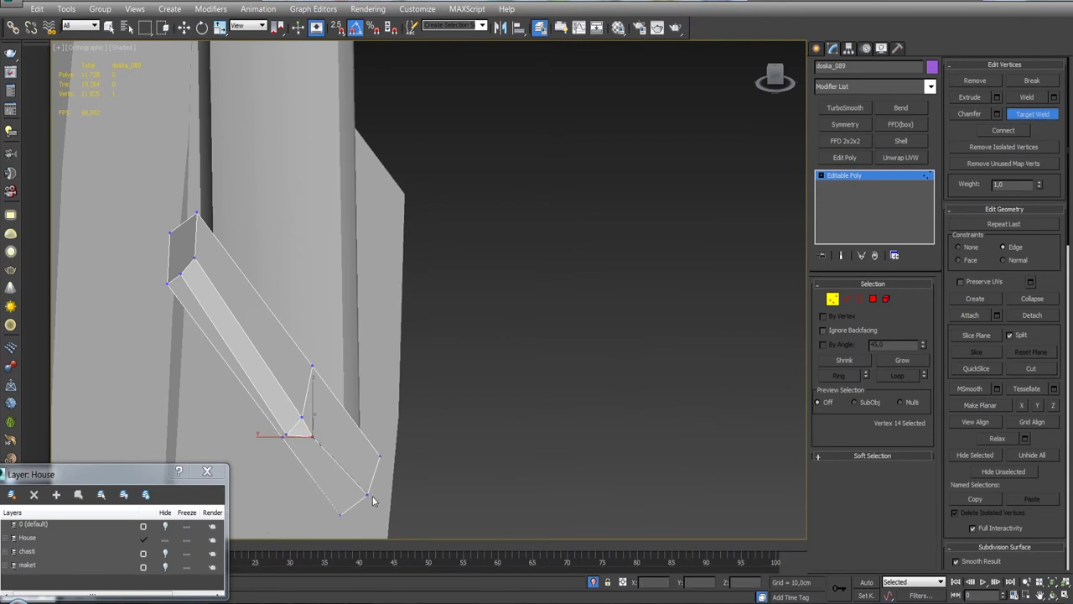
{"action": "key", "text": "w"}
{"action": "middle_click_drag", "start_coordinate": [463, 452], "coordinate": [401, 411], "text": "alt"}
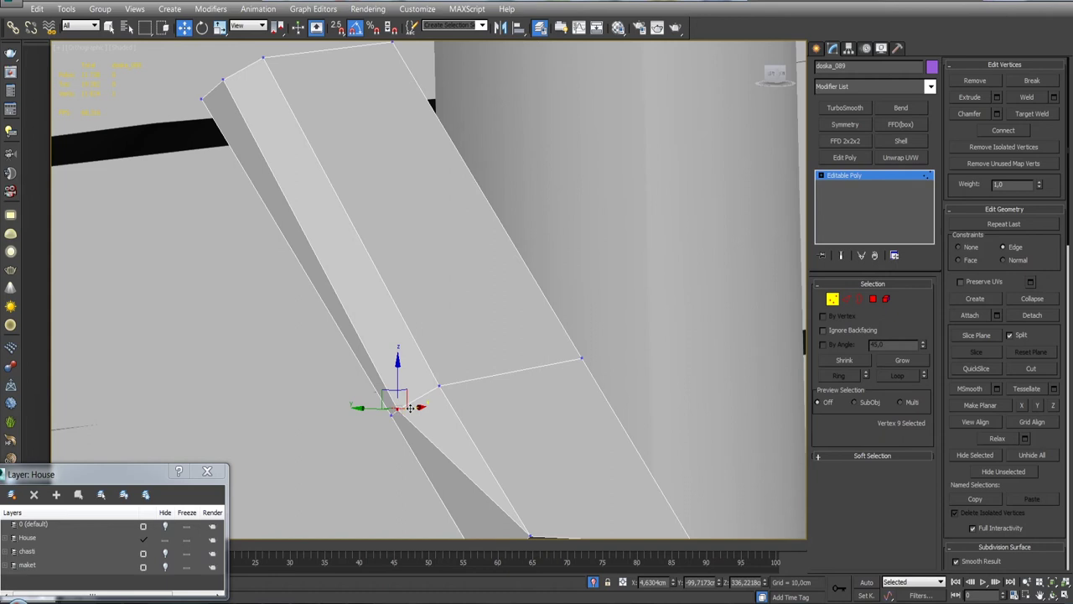
{"action": "scroll", "coordinate": [652, 376], "scroll_direction": "down", "scroll_amount": 5}
{"action": "key", "text": "1"}
{"action": "middle_click_drag", "start_coordinate": [634, 372], "coordinate": [558, 369]}
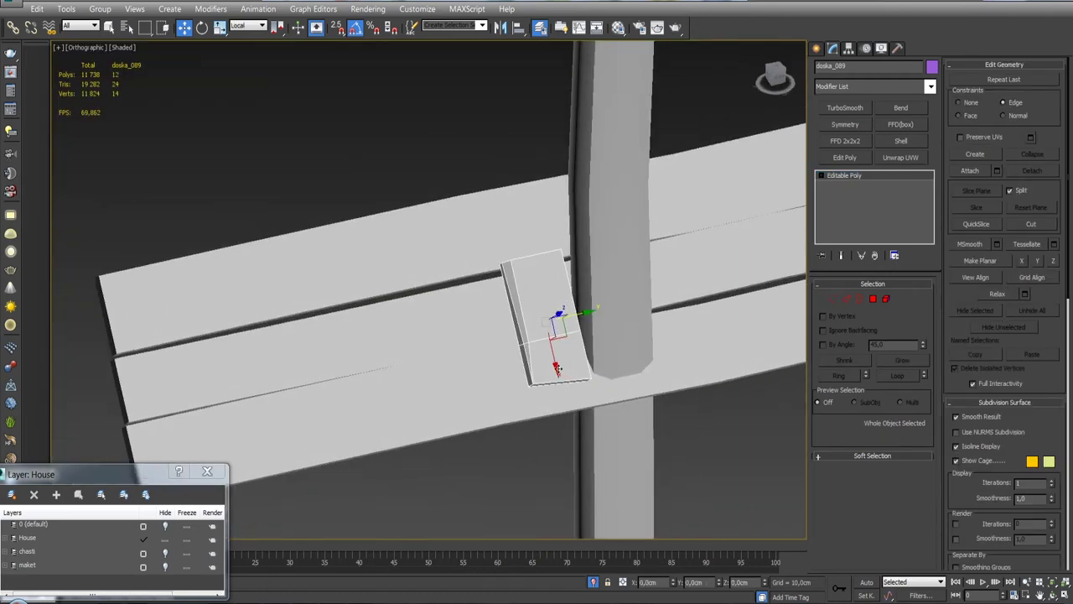
Add Unwrap UVW to doska_089 and select its UV island with the checker hidden.
{"action": "left_click", "coordinate": [900, 158]}
{"action": "left_click", "coordinate": [873, 448]}
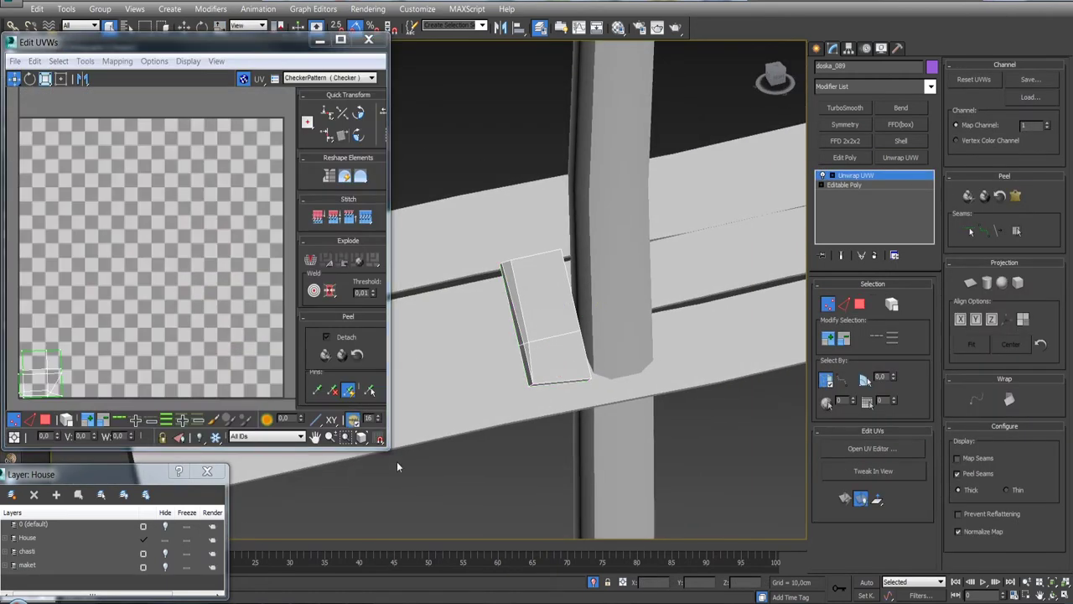
{"action": "left_click", "coordinate": [314, 78]}
{"action": "scroll", "coordinate": [252, 277], "scroll_direction": "down", "scroll_amount": 3}
{"action": "key", "text": "3"}
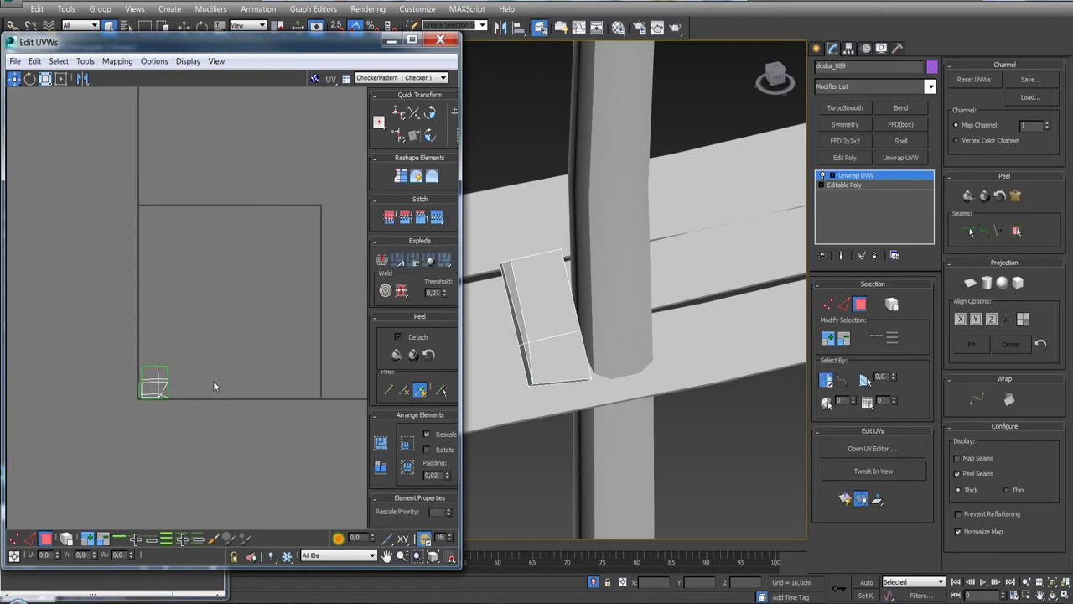
{"action": "left_click", "coordinate": [151, 382]}
Relax the whole UV island using Relax By Polygon Angles.
{"action": "right_click", "coordinate": [141, 367]}
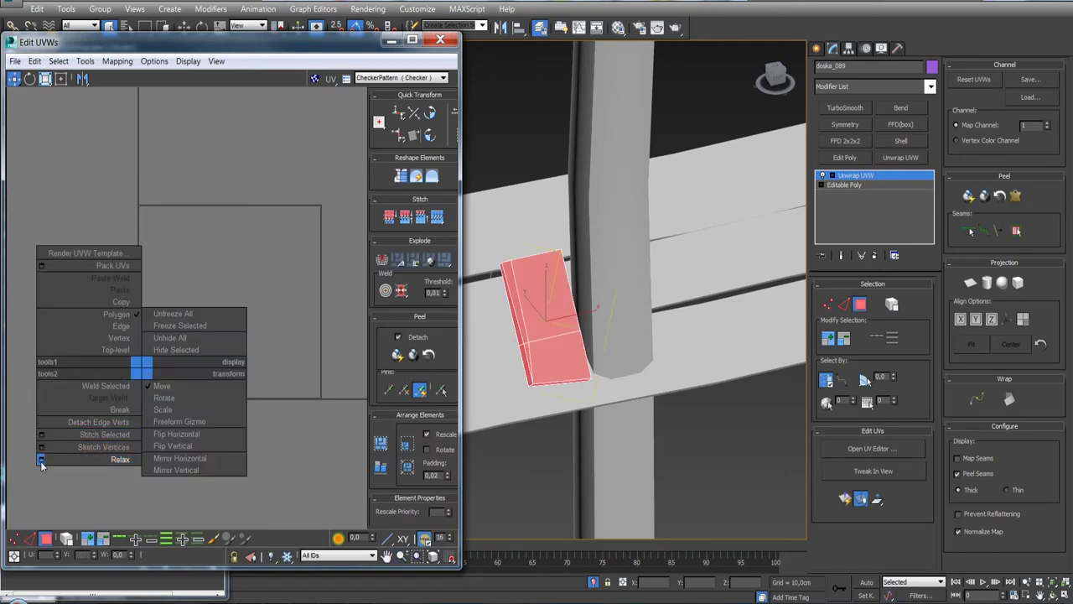
{"action": "left_click", "coordinate": [40, 460]}
{"action": "left_click", "coordinate": [71, 102]}
{"action": "left_click", "coordinate": [59, 131]}
{"action": "scroll", "coordinate": [184, 319], "scroll_direction": "up", "scroll_amount": 3}
{"action": "key", "text": "1"}
{"action": "scroll", "coordinate": [210, 352], "scroll_direction": "up", "scroll_amount": 2}
{"action": "left_click", "coordinate": [213, 374]}
{"action": "scroll", "coordinate": [239, 369], "scroll_direction": "up", "scroll_amount": 2}
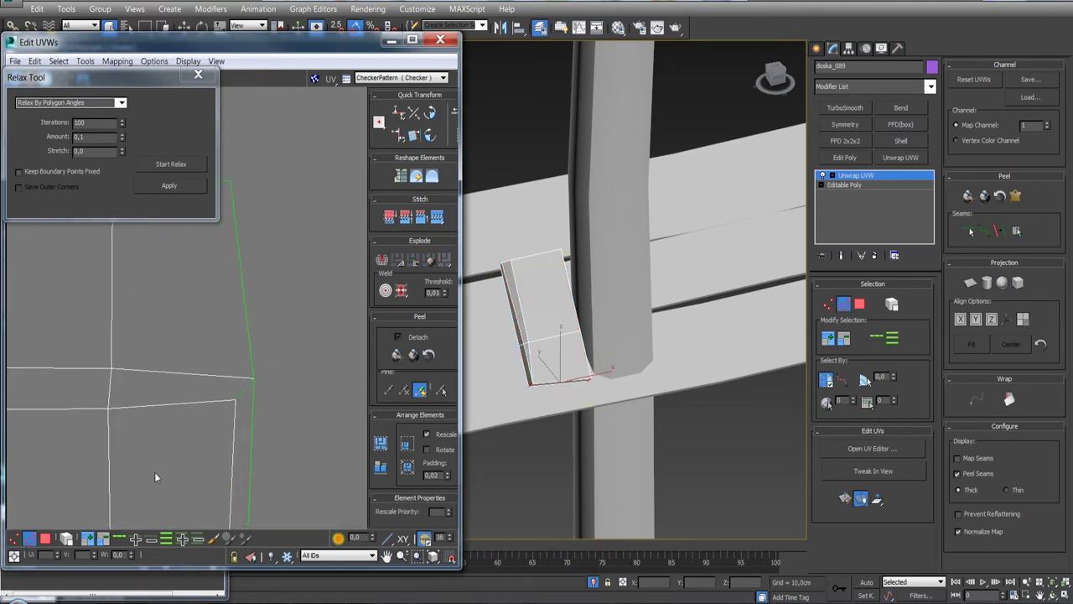
{"action": "key", "text": "3"}
{"action": "key", "text": "ctrl+a"}
{"action": "left_click", "coordinate": [171, 164]}
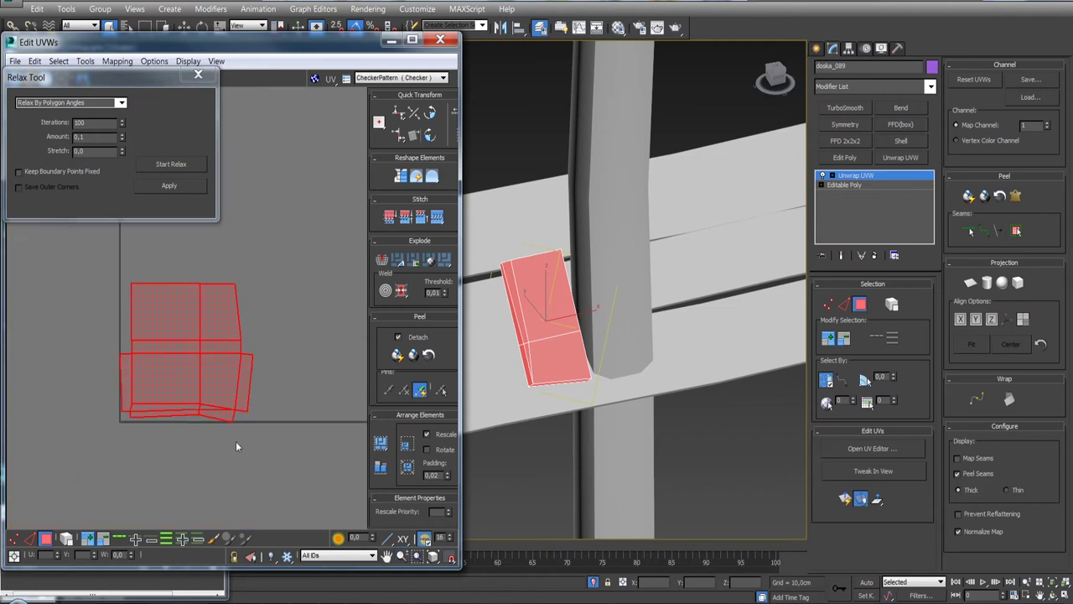
Collapse the Unwrap UVW modifier into the board's Editable Poly.
{"action": "right_click", "coordinate": [872, 174]}
{"action": "left_click", "coordinate": [905, 288]}
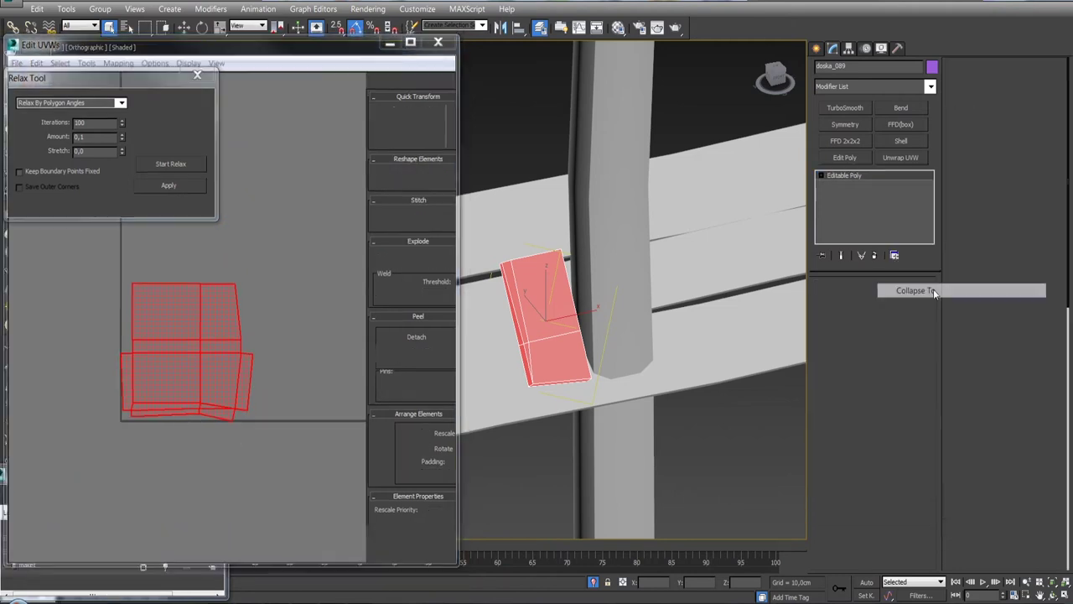
{"action": "scroll", "coordinate": [556, 352], "scroll_direction": "down", "scroll_amount": 10}
Isolate the horizontal and vertical corner planks and select the vertical one.
{"action": "scroll", "coordinate": [626, 360], "scroll_direction": "up", "scroll_amount": 10}
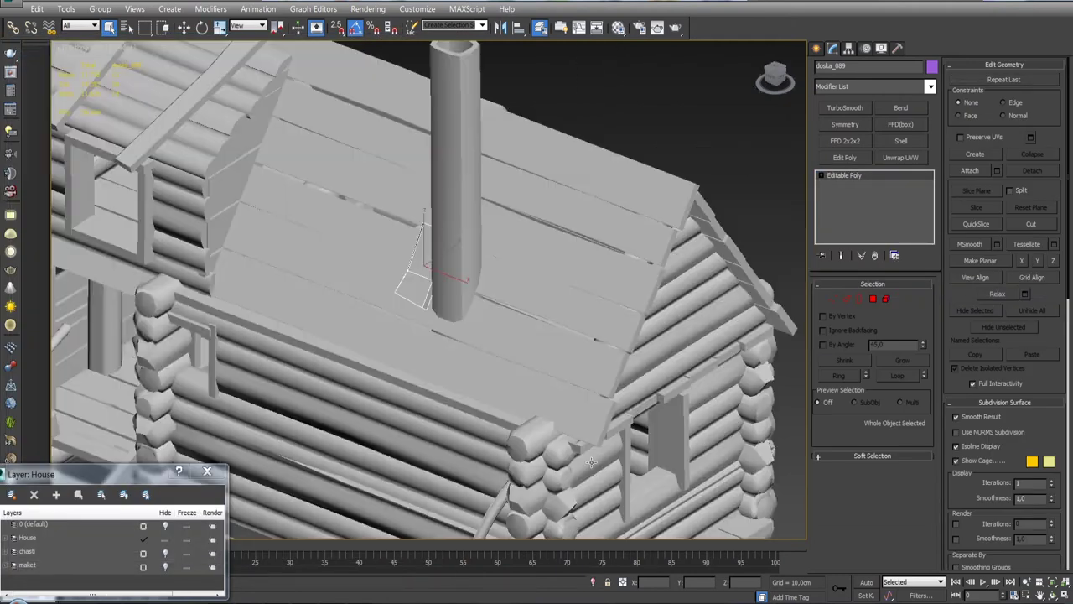
{"action": "scroll", "coordinate": [626, 360], "scroll_direction": "up", "scroll_amount": 3}
{"action": "mouse_move", "coordinate": [626, 361]}
{"action": "middle_mouse_down", "text": "alt"}
{"action": "mouse_move", "coordinate": [587, 335]}
{"action": "mouse_move", "coordinate": [551, 469]}
{"action": "middle_mouse_up", "text": "alt"}
{"action": "left_click", "coordinate": [336, 227], "text": "ctrl"}
{"action": "left_click", "coordinate": [593, 582]}
{"action": "left_click", "coordinate": [595, 360]}
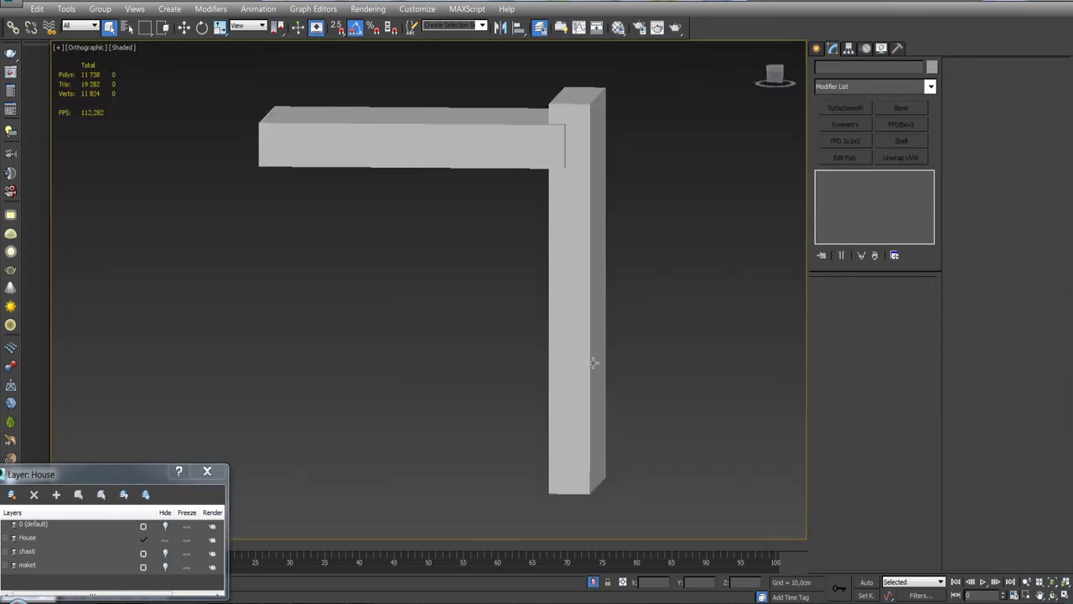
Add Unwrap UVW to the vertical plank and try relaxing both UV shells, then undo.
{"action": "left_click", "coordinate": [900, 158]}
{"action": "left_click", "coordinate": [872, 447]}
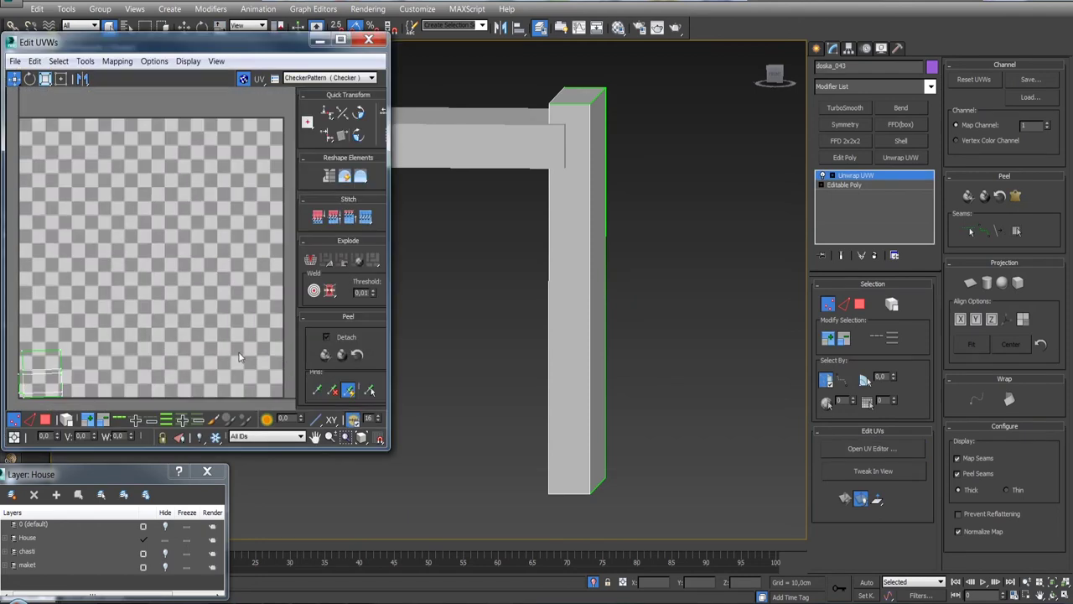
{"action": "scroll", "coordinate": [148, 334], "scroll_direction": "up", "scroll_amount": 3}
{"action": "scroll", "coordinate": [147, 335], "scroll_direction": "down", "scroll_amount": 2}
{"action": "left_click", "coordinate": [45, 419]}
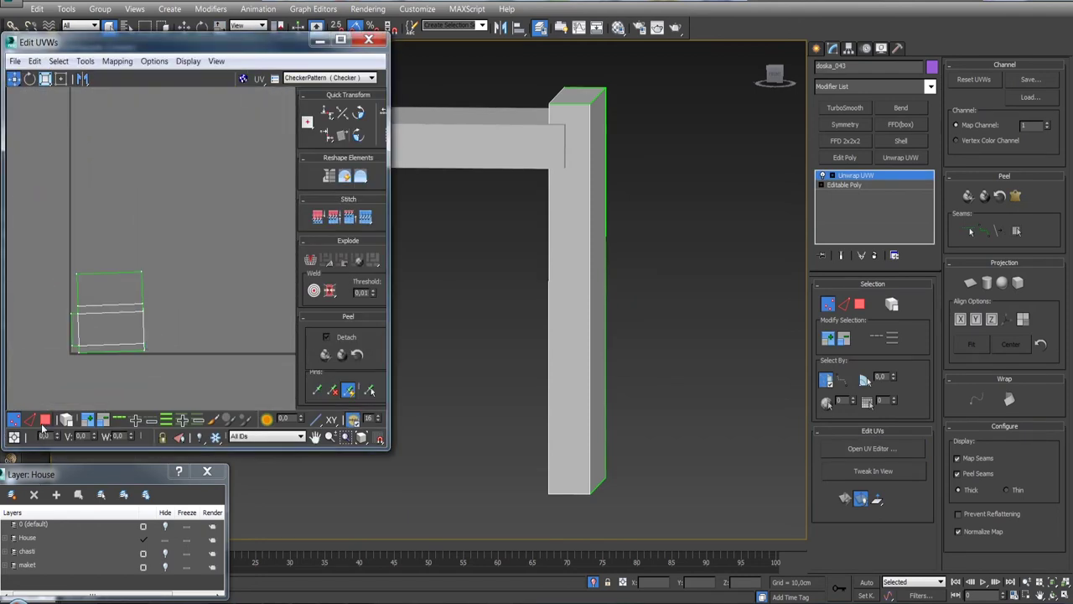
{"action": "left_click_drag", "start_coordinate": [62, 284], "coordinate": [184, 386]}
{"action": "right_click", "coordinate": [111, 327]}
{"action": "left_click", "coordinate": [17, 414]}
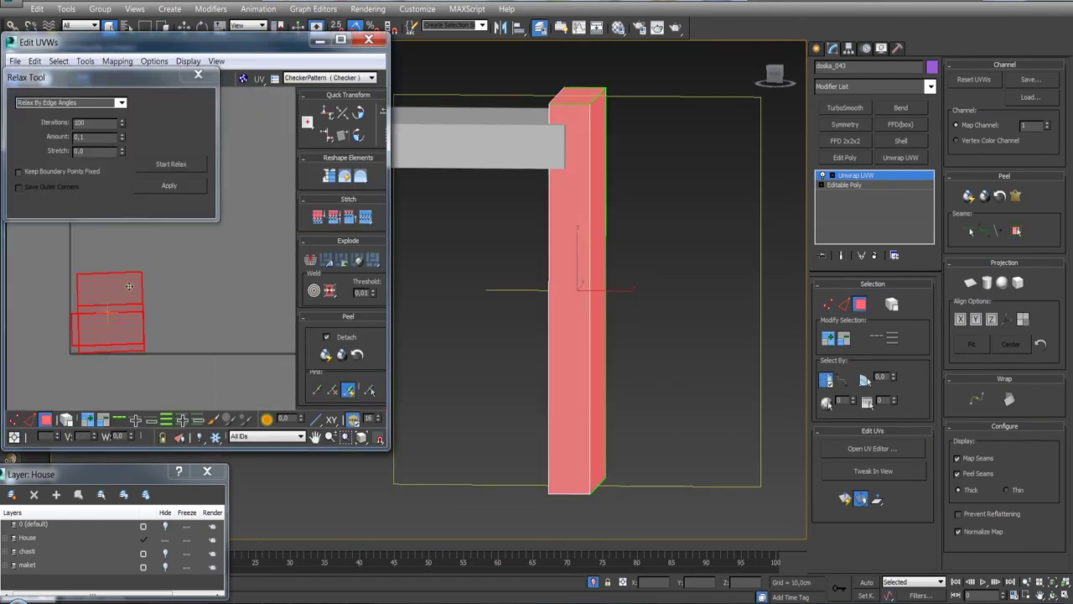
{"action": "left_click", "coordinate": [171, 165]}
{"action": "left_click", "coordinate": [171, 164]}
{"action": "key", "text": "ctrl+z"}
Relax all the plank's UV faces By Polygon Angles and collapse the unwrap into its Editable Poly.
{"action": "left_click", "coordinate": [121, 103]}
{"action": "left_click", "coordinate": [67, 126]}
{"action": "left_click", "coordinate": [162, 165]}
{"action": "left_click", "coordinate": [163, 165]}
{"action": "key", "text": "2"}
{"action": "scroll", "coordinate": [145, 306], "scroll_direction": "up", "scroll_amount": 3}
{"action": "scroll", "coordinate": [145, 306], "scroll_direction": "up", "scroll_amount": 2}
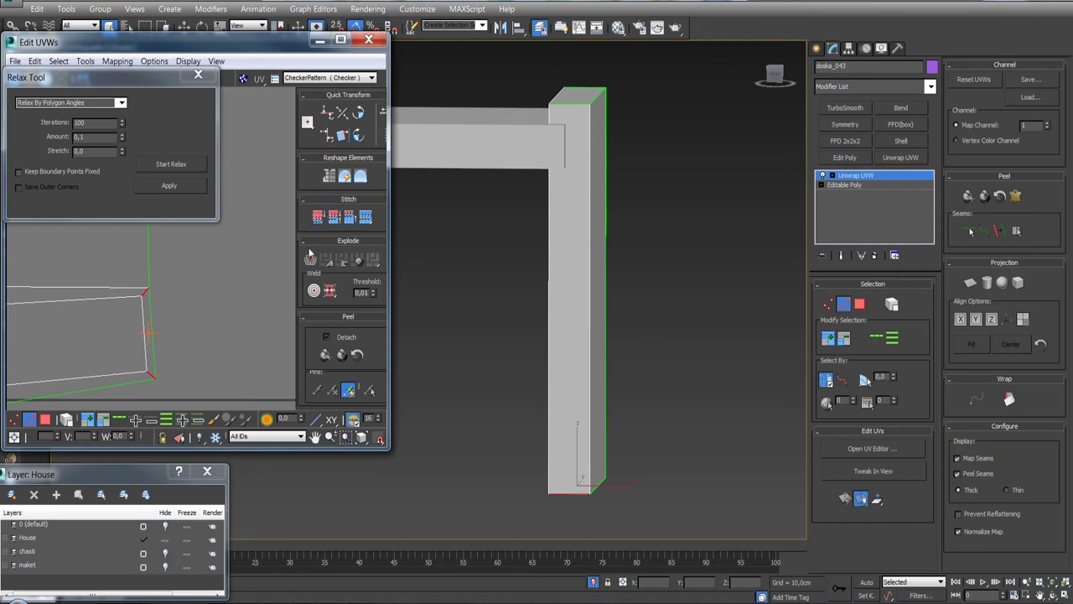
{"action": "key", "text": "3"}
{"action": "key", "text": "ctrl+a"}
{"action": "left_click", "coordinate": [171, 164]}
{"action": "left_click", "coordinate": [171, 164]}
{"action": "right_click", "coordinate": [855, 178]}
{"action": "left_click", "coordinate": [892, 303]}
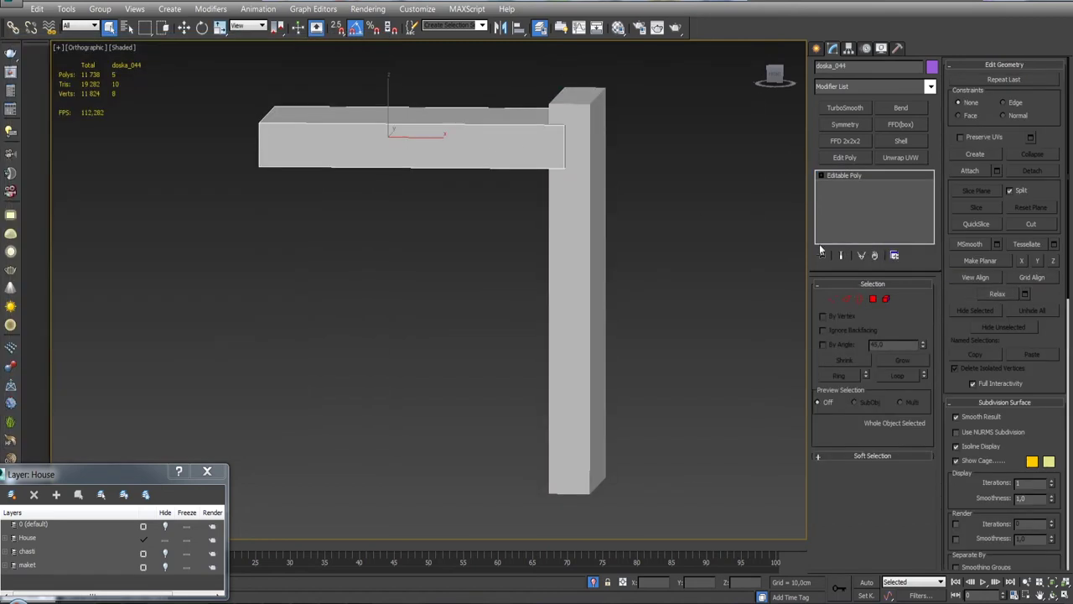
Unwrap the second board and relax all its UV faces By Polygon Angles, checker hidden.
{"action": "left_click", "coordinate": [901, 158]}
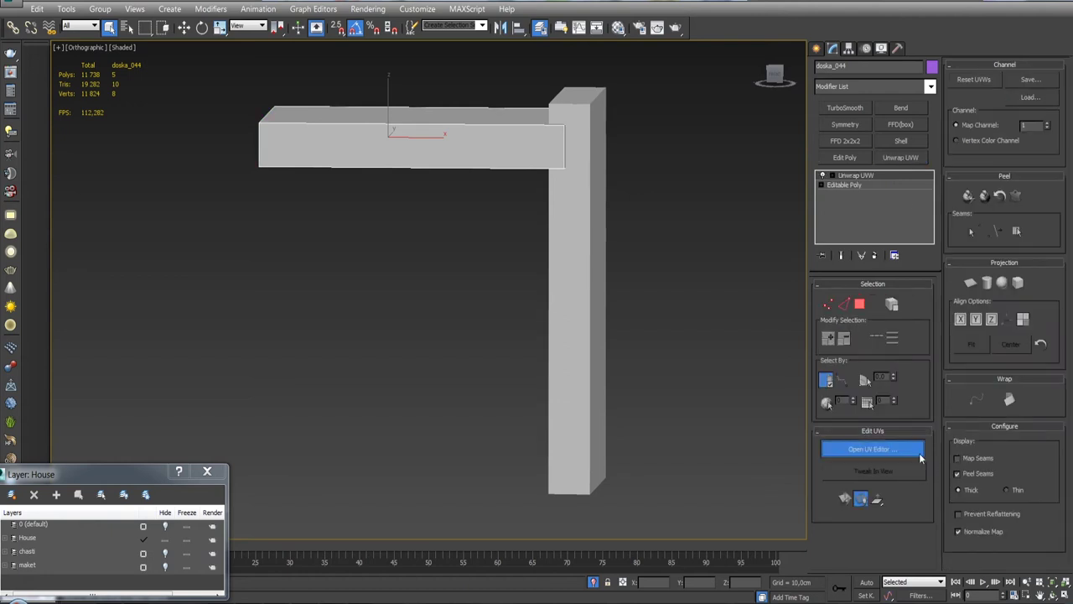
{"action": "left_click", "coordinate": [856, 450]}
{"action": "left_click", "coordinate": [243, 78]}
{"action": "scroll", "coordinate": [134, 344], "scroll_direction": "up", "scroll_amount": 5}
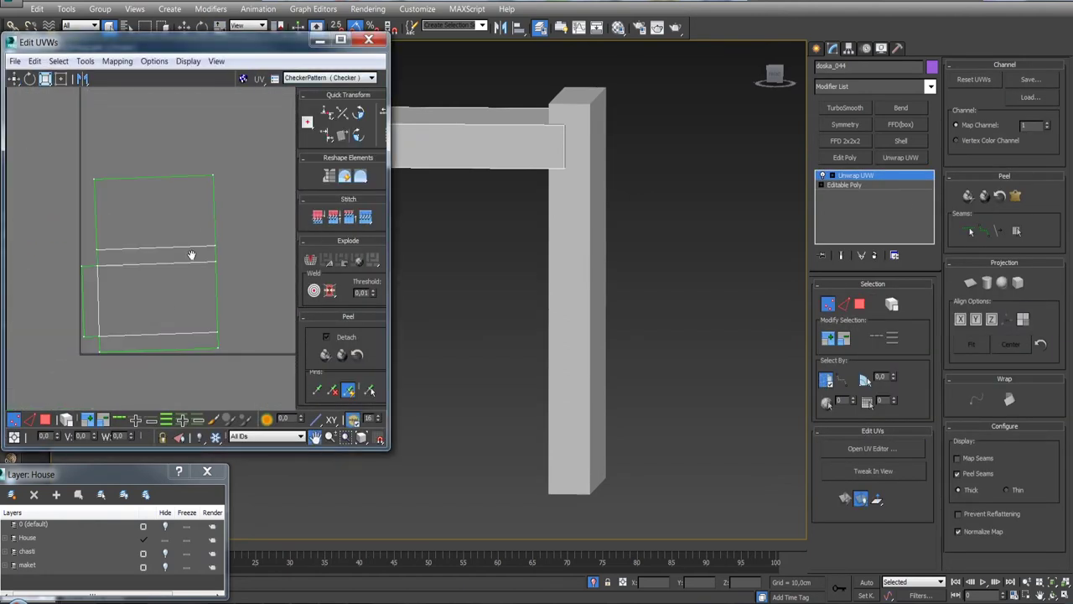
{"action": "key", "text": "3"}
{"action": "key", "text": "ctrl+a"}
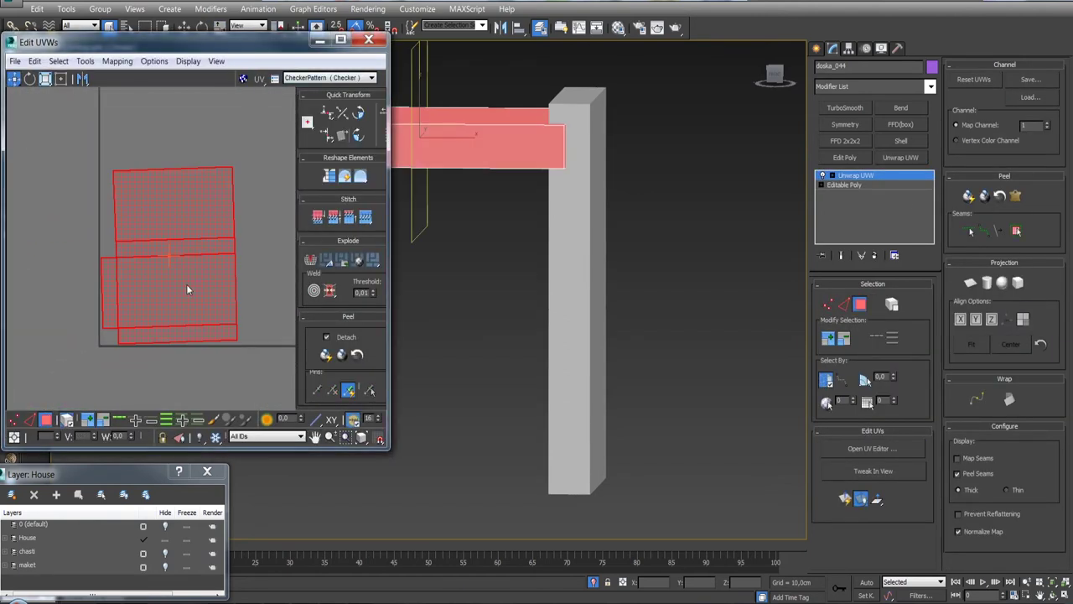
{"action": "right_click", "coordinate": [186, 283]}
{"action": "left_click", "coordinate": [138, 358]}
{"action": "left_click", "coordinate": [118, 103]}
{"action": "left_click", "coordinate": [112, 114]}
{"action": "left_click", "coordinate": [149, 165]}
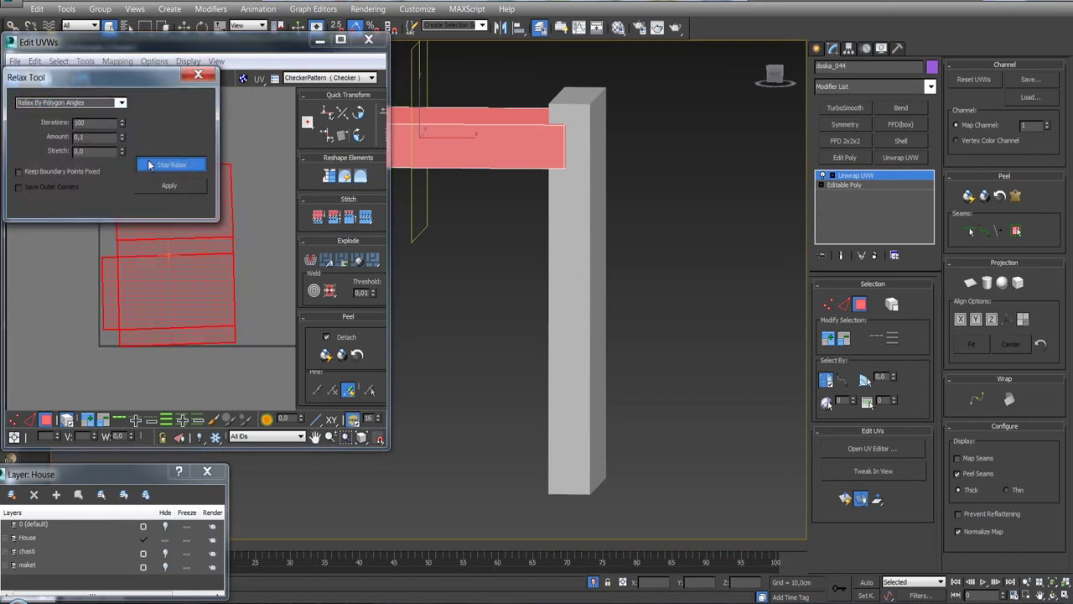
Collapse the second board's unwrap into its Editable Poly and exit isolation to show the whole cabin.
{"action": "right_click", "coordinate": [855, 175]}
{"action": "left_click", "coordinate": [913, 289]}
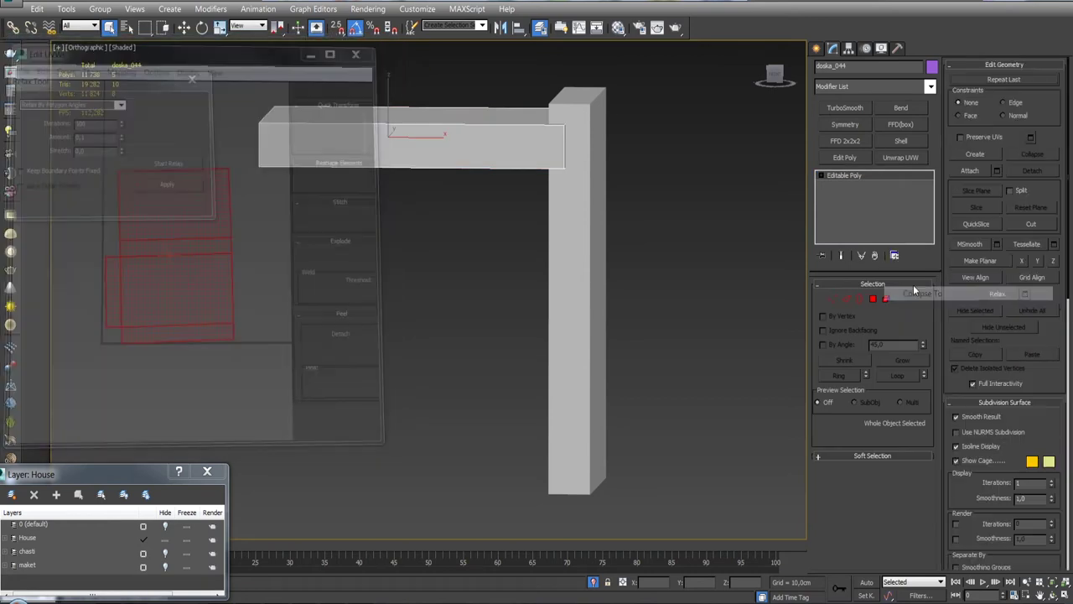
{"action": "scroll", "coordinate": [632, 306], "scroll_direction": "down", "scroll_amount": 5}
{"action": "key", "text": "alt+q"}
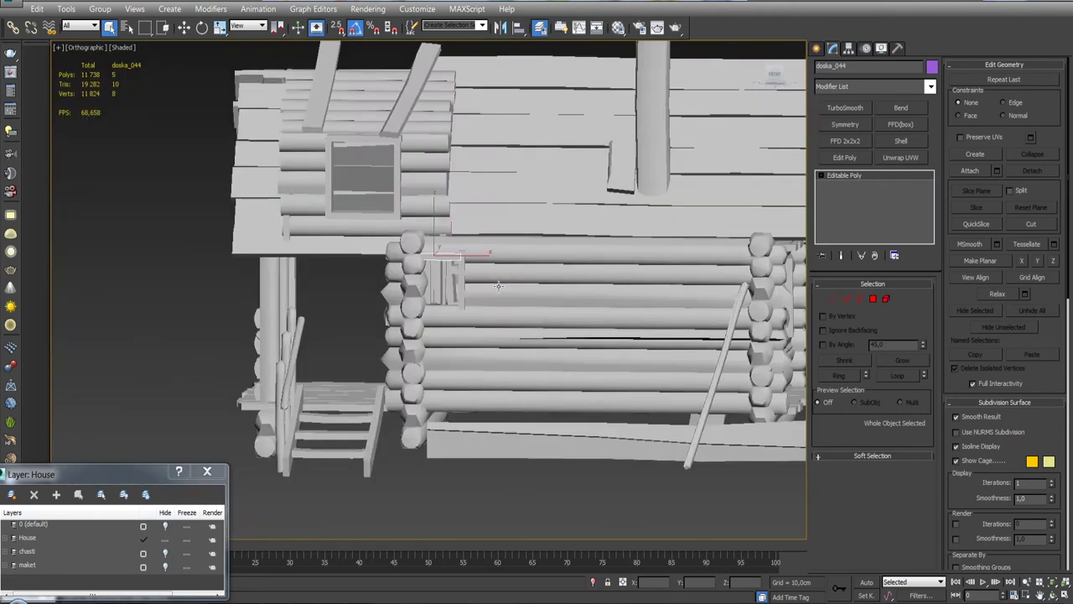
Copy the small chimney board to the chimney's other side as doska_090.
{"action": "scroll", "coordinate": [619, 256], "scroll_direction": "up", "scroll_amount": 3}
{"action": "scroll", "coordinate": [608, 222], "scroll_direction": "up", "scroll_amount": 3}
{"action": "scroll", "coordinate": [598, 192], "scroll_direction": "up", "scroll_amount": 3}
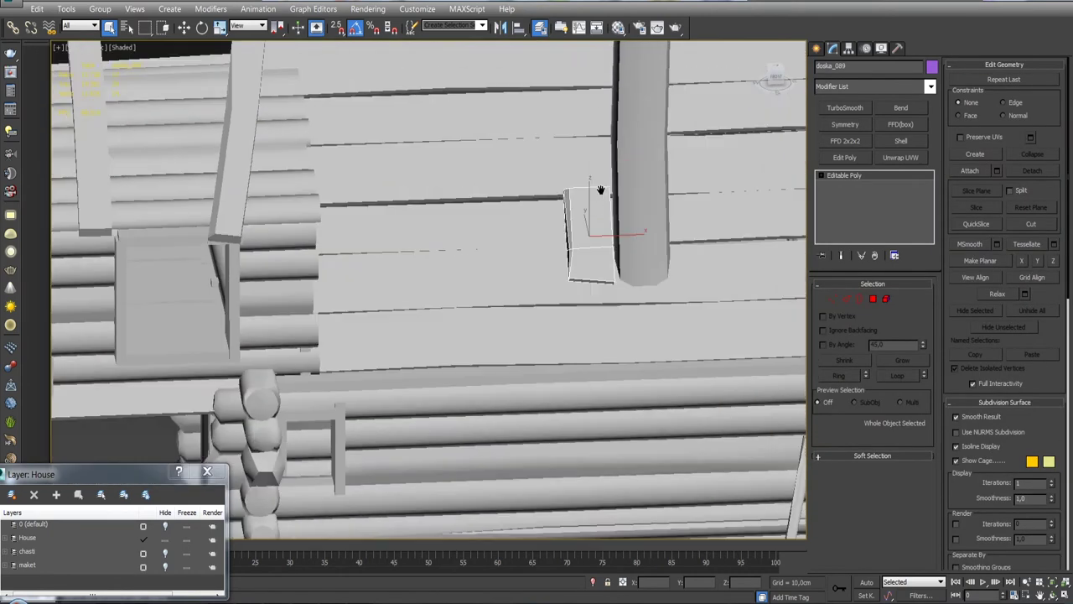
{"action": "left_click", "coordinate": [587, 252]}
{"action": "key", "text": "w"}
{"action": "left_click_drag", "start_coordinate": [625, 263], "coordinate": [729, 256], "text": "shift"}
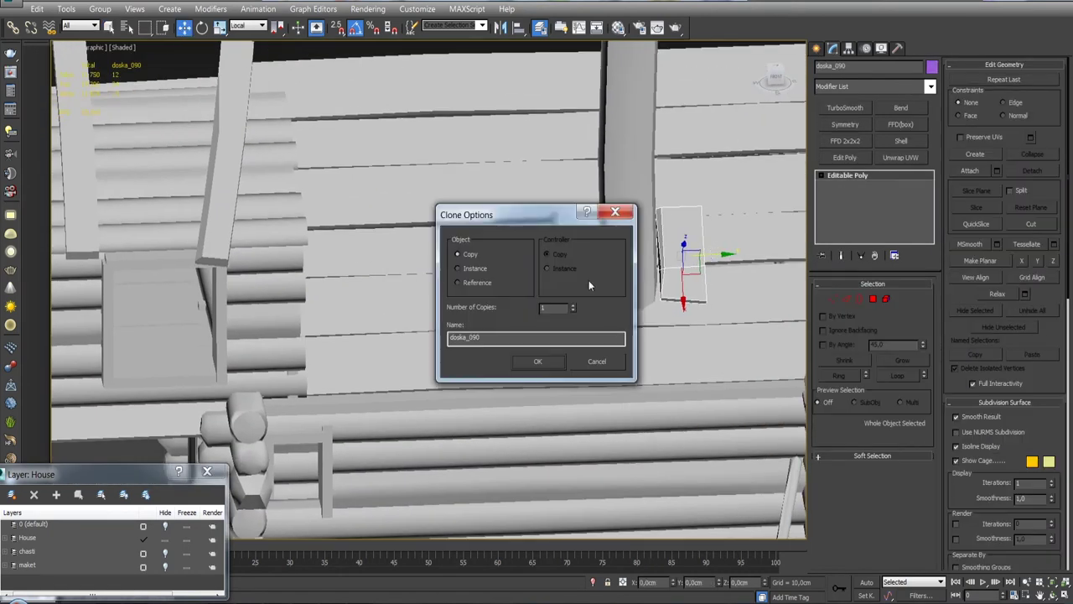
{"action": "left_click", "coordinate": [536, 358]}
Tilt doska_090 against the chimney and check its placement on the roof from above.
{"action": "middle_click_drag", "start_coordinate": [537, 358], "coordinate": [624, 362], "text": "alt"}
{"action": "key", "text": "e"}
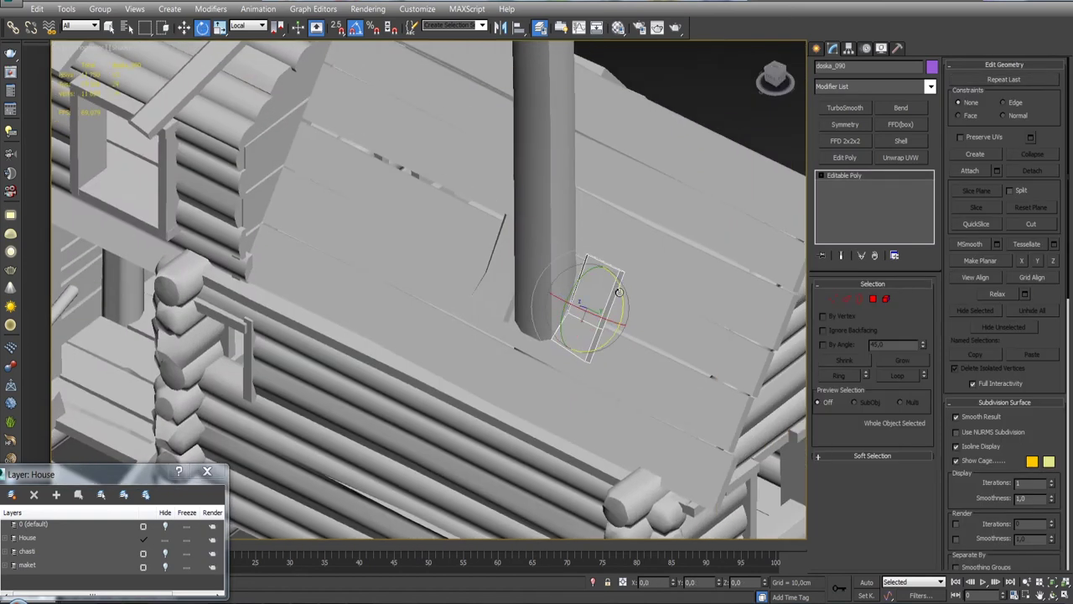
{"action": "left_click_drag", "start_coordinate": [618, 292], "coordinate": [608, 359]}
{"action": "key", "text": "u"}
{"action": "key", "text": "w"}
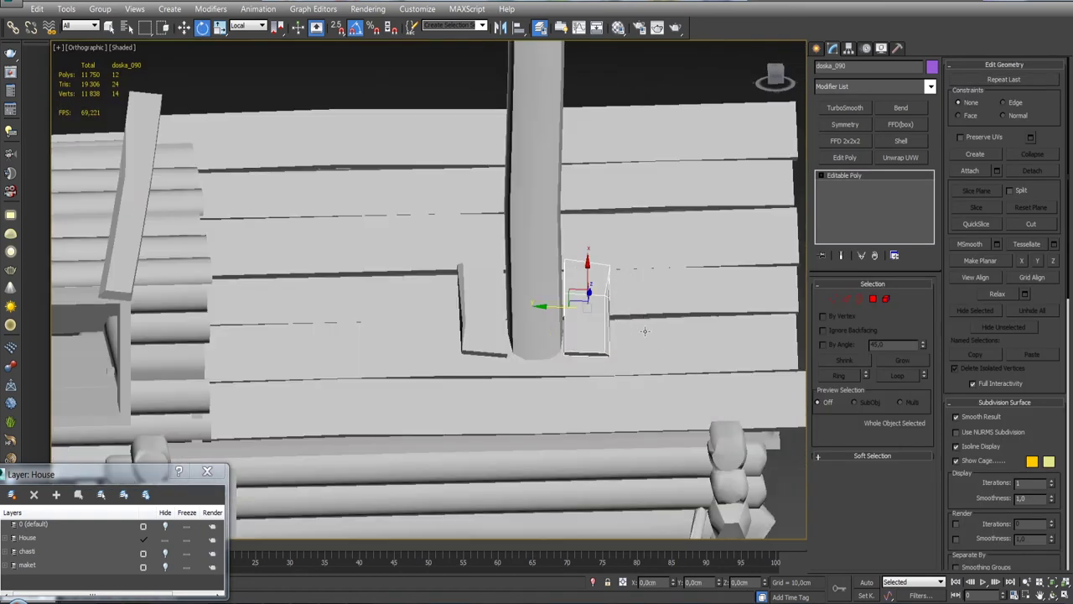
{"action": "middle_click_drag", "start_coordinate": [589, 269], "coordinate": [583, 226], "text": "alt"}
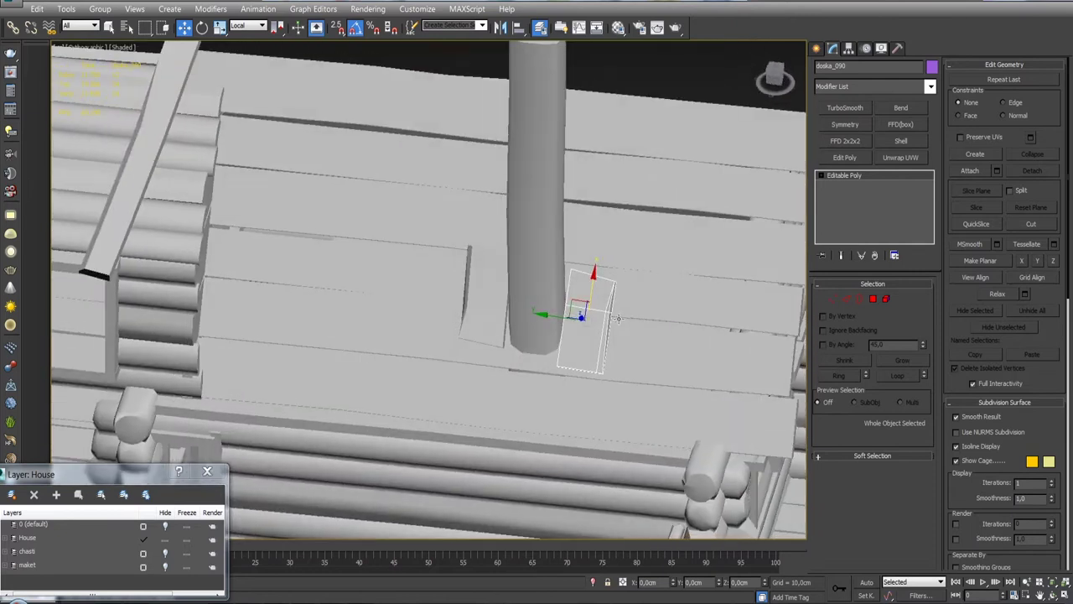
{"action": "scroll", "coordinate": [582, 227], "scroll_direction": "down", "scroll_amount": 10}
{"action": "left_click", "coordinate": [562, 239]}
{"action": "mouse_move", "coordinate": [562, 239]}
{"action": "middle_mouse_down", "text": "alt"}
{"action": "mouse_move", "coordinate": [620, 321]}
{"action": "mouse_move", "coordinate": [519, 294]}
{"action": "mouse_move", "coordinate": [633, 277]}
{"action": "middle_mouse_up", "text": "alt"}
Select the chimney and chamfer its selected ring of edges.
{"action": "scroll", "coordinate": [633, 277], "scroll_direction": "up", "scroll_amount": 5}
{"action": "left_click", "coordinate": [633, 268]}
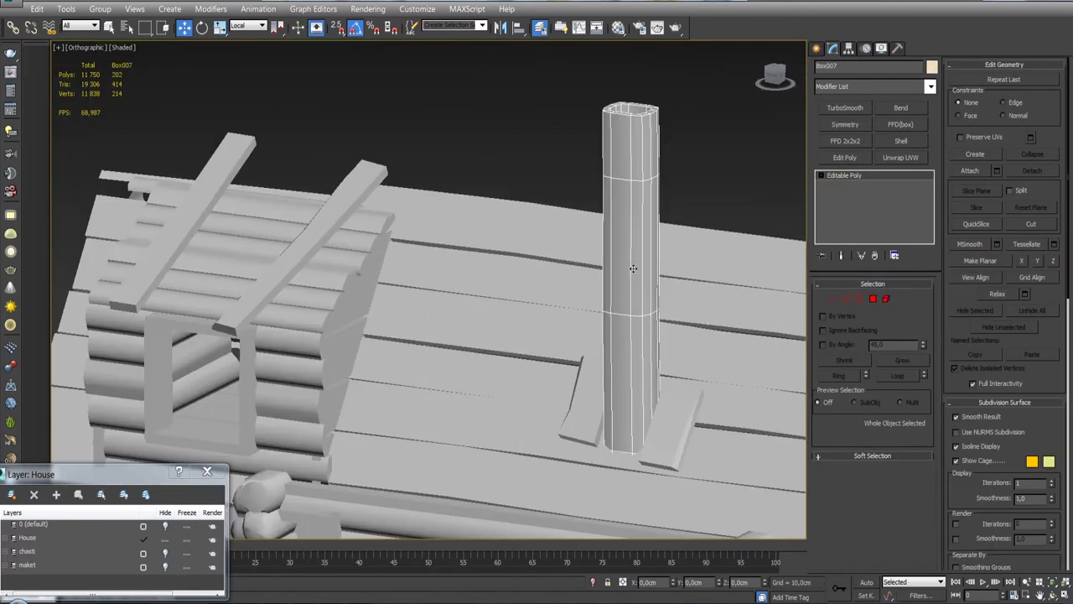
{"action": "left_click", "coordinate": [845, 298]}
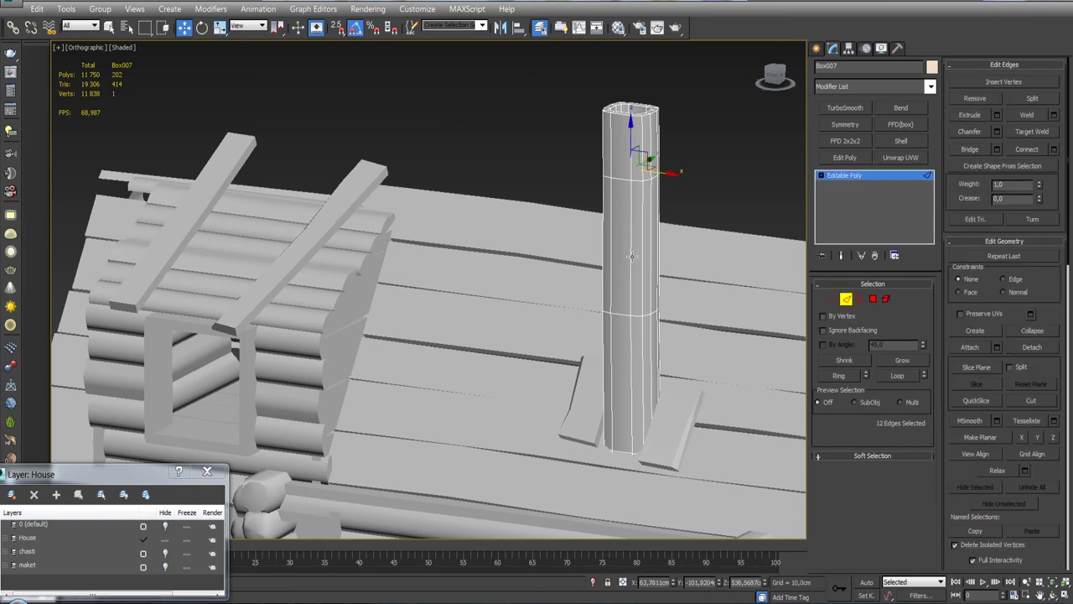
{"action": "left_click", "coordinate": [997, 132]}
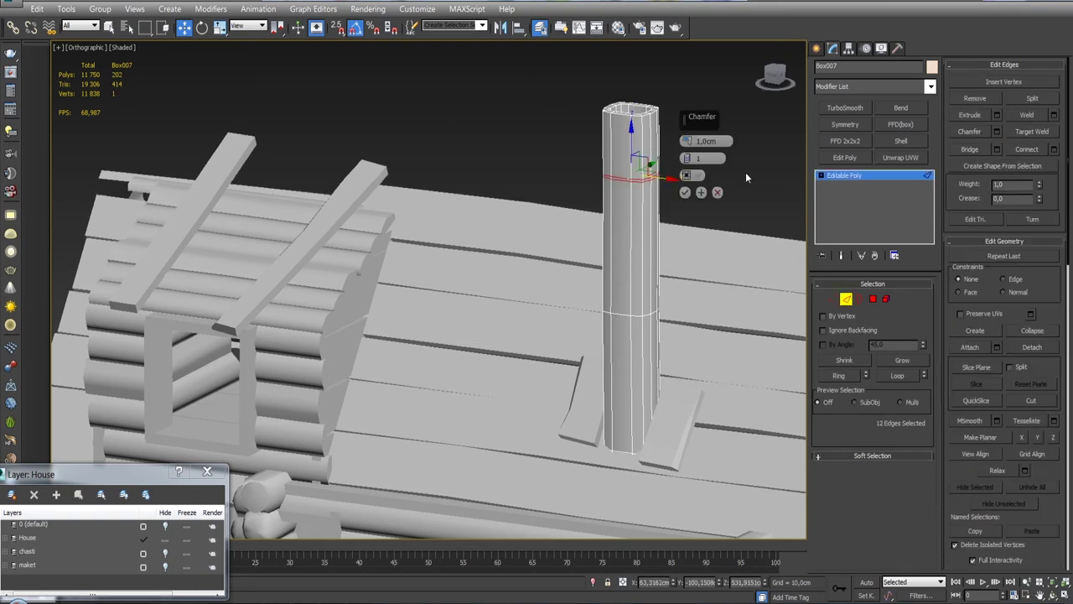
{"action": "scroll", "coordinate": [734, 167], "scroll_direction": "up", "scroll_amount": 3}
{"action": "left_click", "coordinate": [685, 192]}
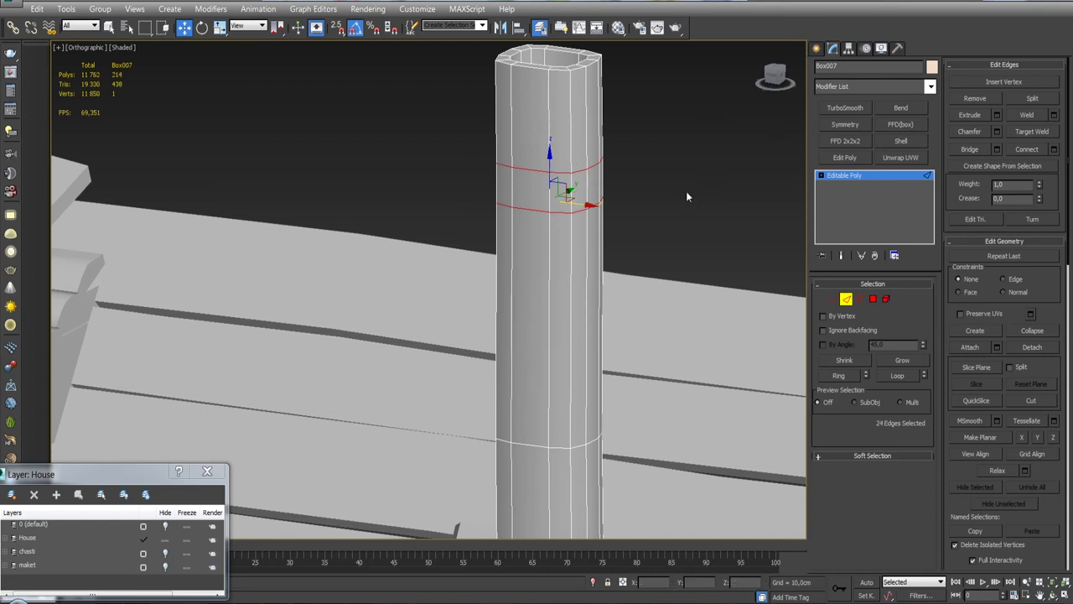
Select two faces on the chamfered band and try an extrusion, then cancel it.
{"action": "key", "text": "4"}
{"action": "left_click", "coordinate": [536, 189]}
{"action": "middle_click_drag", "start_coordinate": [536, 189], "coordinate": [556, 192], "text": "alt"}
{"action": "scroll", "coordinate": [554, 188], "scroll_direction": "up", "scroll_amount": 3}
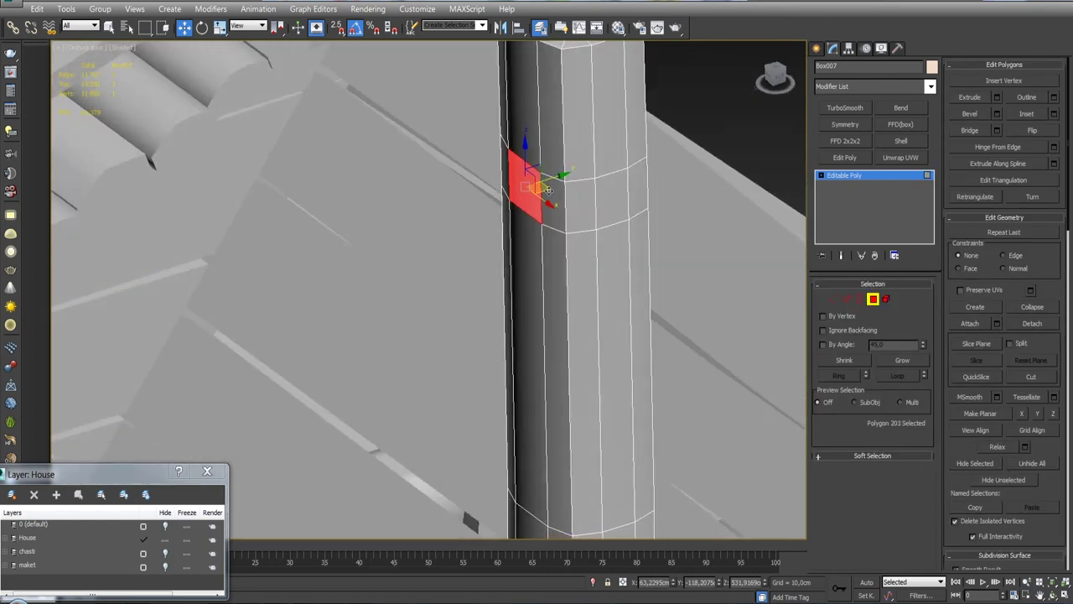
{"action": "mouse_move", "coordinate": [554, 191]}
{"action": "middle_mouse_down", "text": "alt"}
{"action": "mouse_move", "coordinate": [512, 189]}
{"action": "mouse_move", "coordinate": [435, 221]}
{"action": "middle_mouse_up", "text": "alt"}
{"action": "left_click", "coordinate": [441, 210], "text": "ctrl"}
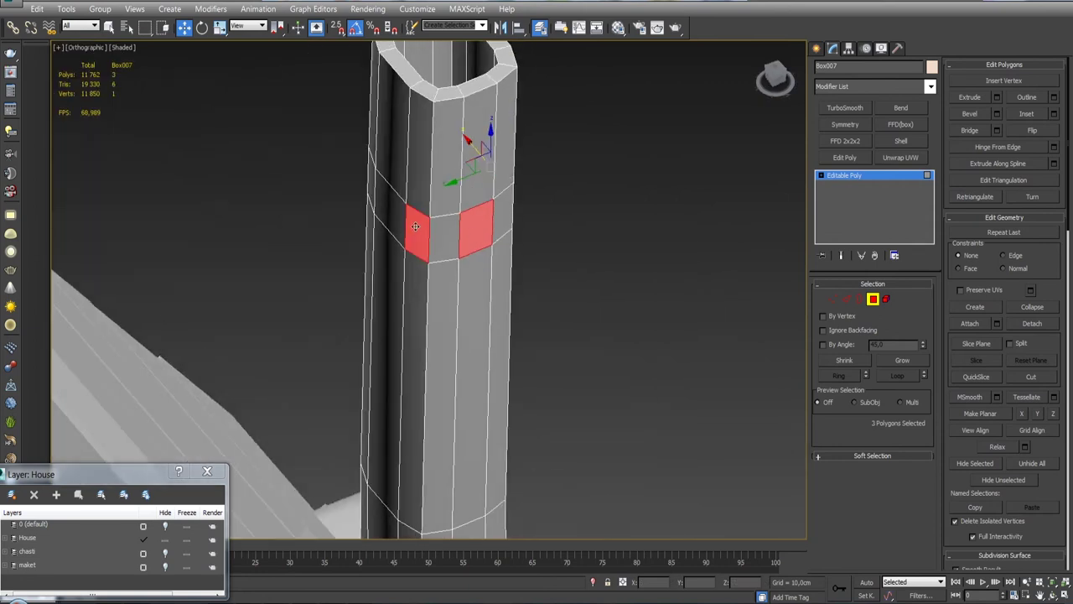
{"action": "key", "text": "shift+e"}
{"action": "left_click_drag", "start_coordinate": [687, 164], "coordinate": [689, 189]}
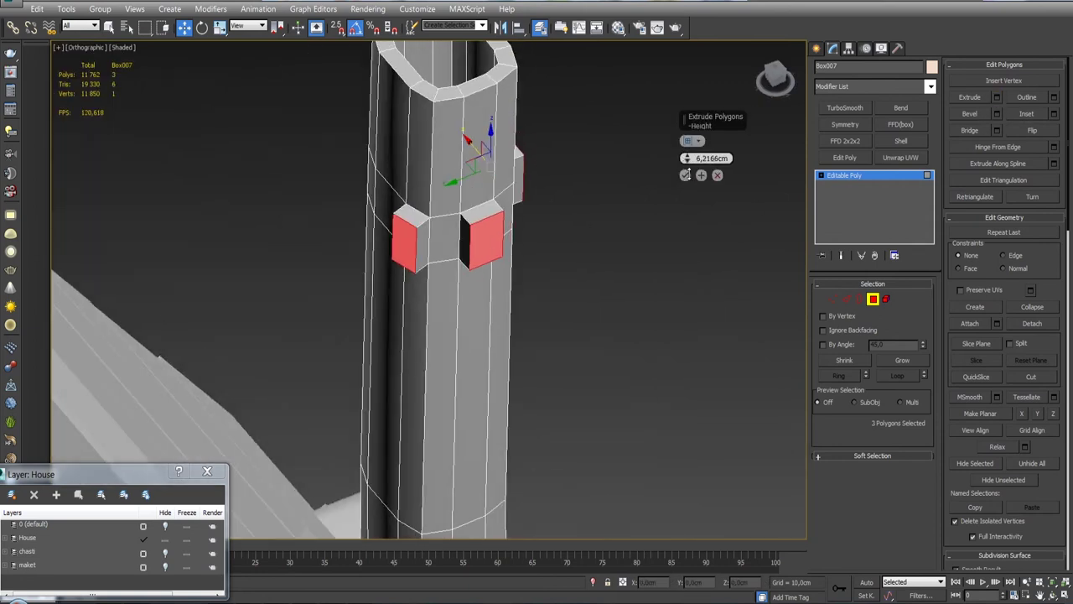
{"action": "left_click", "coordinate": [717, 175]}
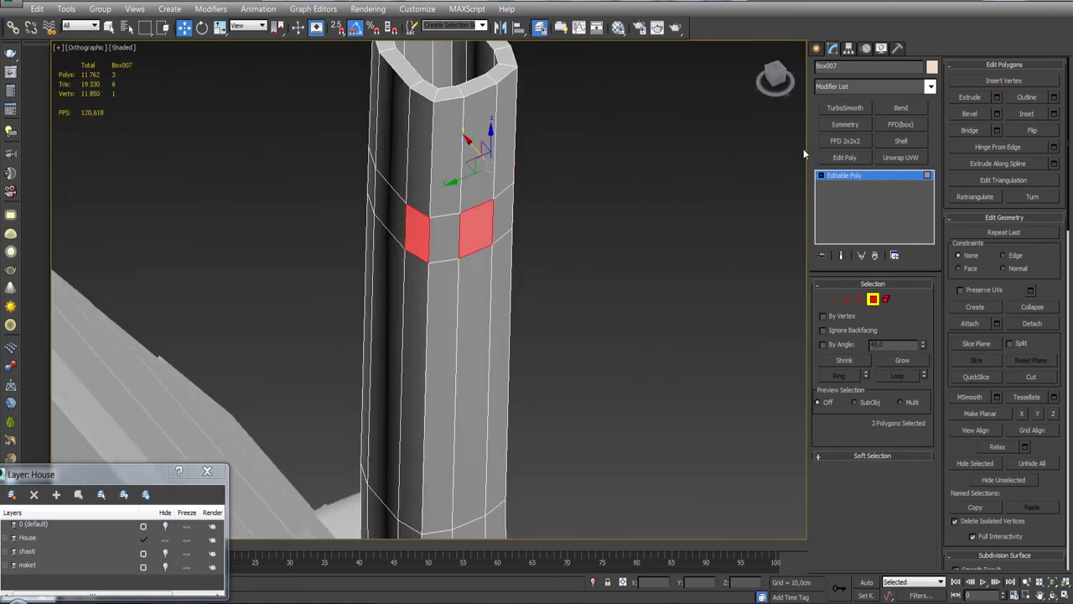
Bevel the selected faces outward with height 1,9172 cm and outline -1,0 cm.
{"action": "left_click", "coordinate": [996, 113]}
{"action": "left_click_drag", "start_coordinate": [689, 166], "coordinate": [686, 191]}
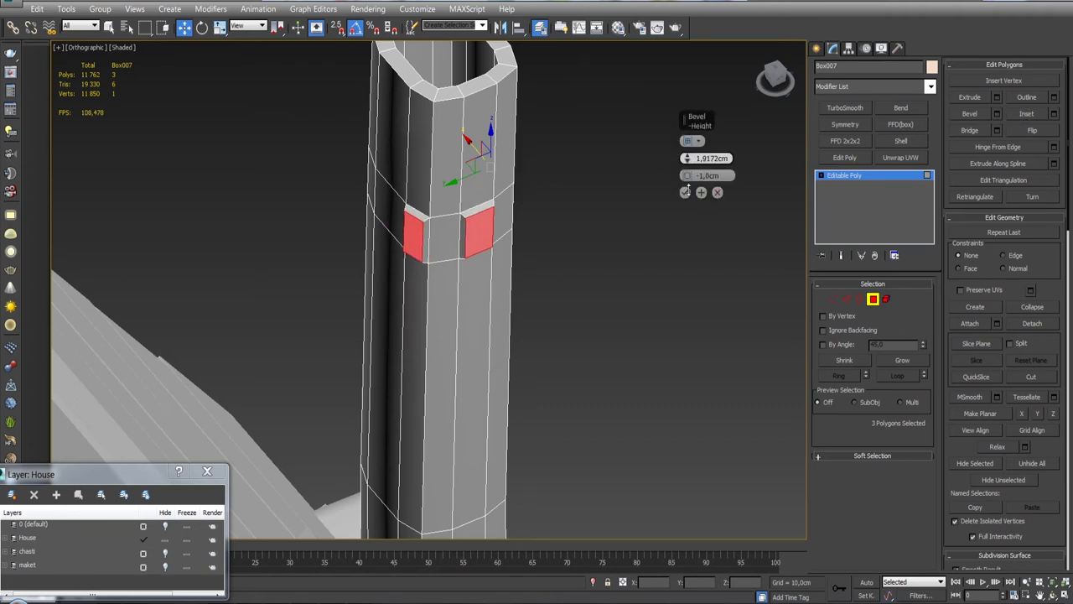
{"action": "scroll", "coordinate": [689, 187], "scroll_direction": "down", "scroll_amount": 3}
{"action": "scroll", "coordinate": [460, 147], "scroll_direction": "down", "scroll_amount": 2}
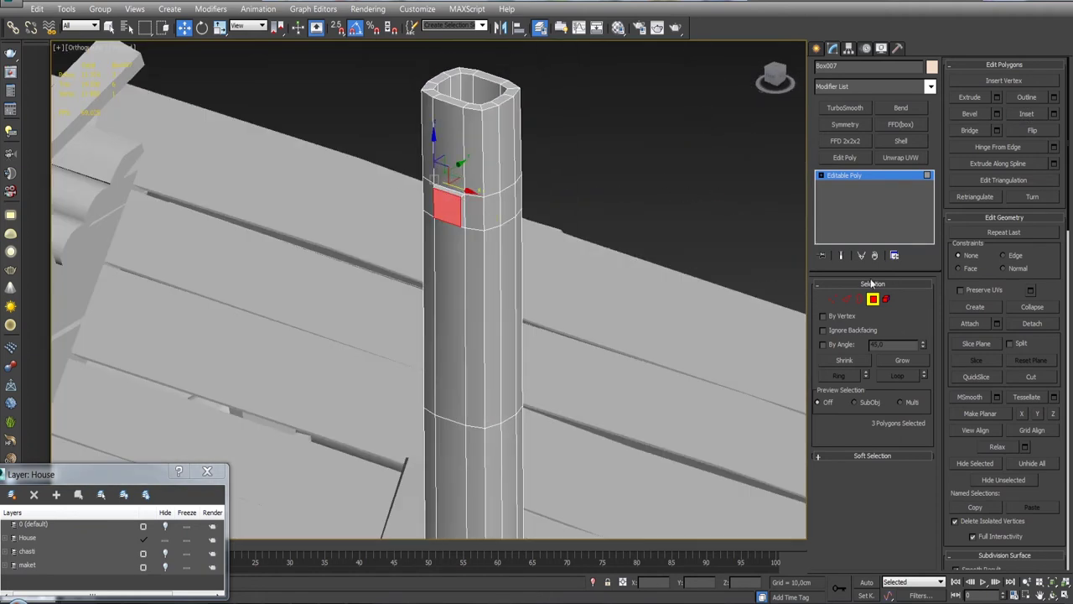
{"action": "key", "text": "6"}
{"action": "scroll", "coordinate": [665, 211], "scroll_direction": "up", "scroll_amount": 2}
{"action": "scroll", "coordinate": [591, 169], "scroll_direction": "up", "scroll_amount": 5}
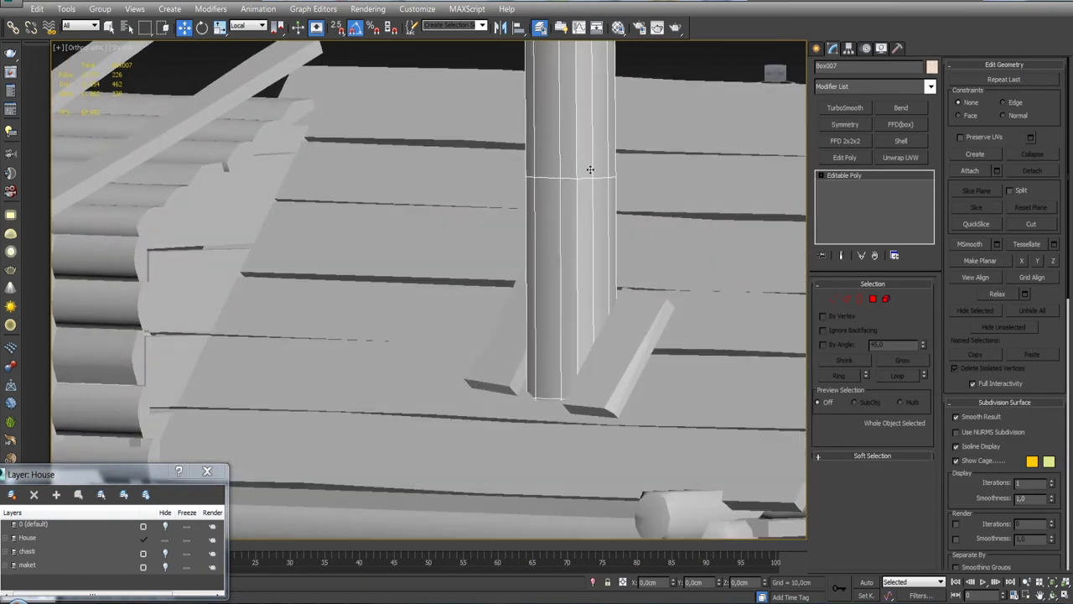
Chamfer the chimney's edge ring again and bevel four faces of the new band outward.
{"action": "key", "text": "2"}
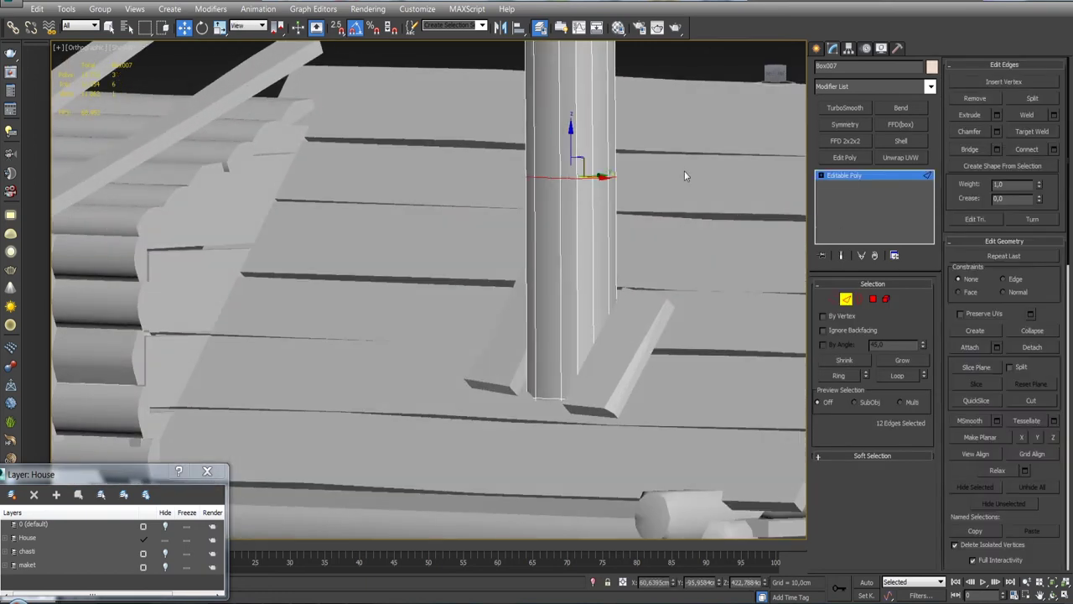
{"action": "left_click", "coordinate": [997, 131]}
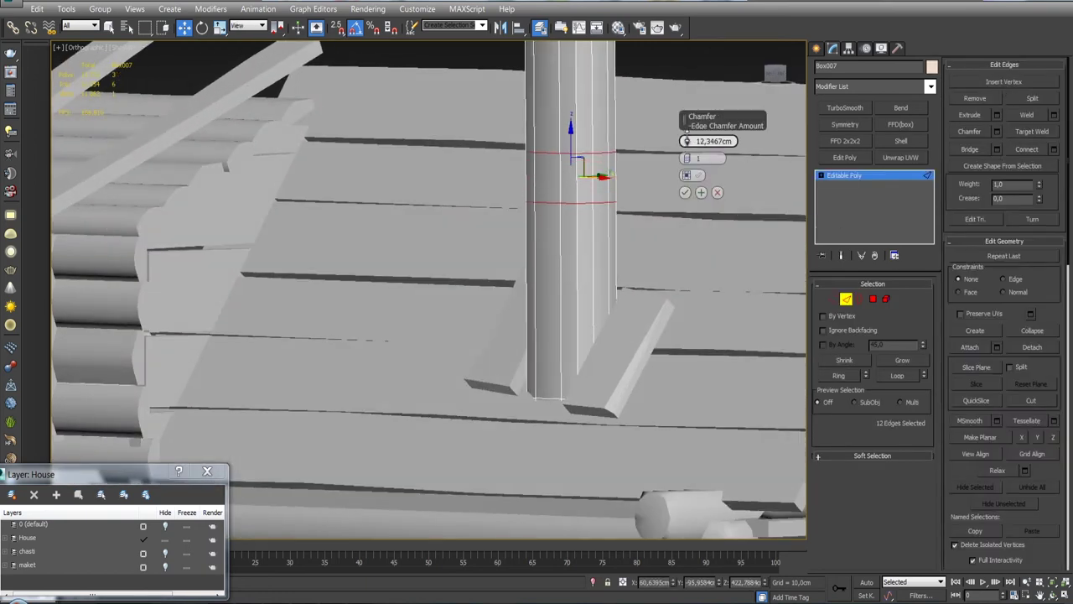
{"action": "left_click", "coordinate": [685, 193]}
{"action": "key", "text": "4"}
{"action": "left_click", "coordinate": [545, 185]}
{"action": "mouse_move", "coordinate": [546, 184]}
{"action": "middle_mouse_down", "text": "alt"}
{"action": "mouse_move", "coordinate": [568, 194]}
{"action": "mouse_move", "coordinate": [554, 172]}
{"action": "mouse_move", "coordinate": [578, 176]}
{"action": "mouse_move", "coordinate": [553, 229]}
{"action": "middle_mouse_up", "text": "alt"}
{"action": "left_click", "coordinate": [558, 180], "text": "ctrl"}
{"action": "left_click", "coordinate": [607, 235], "text": "ctrl"}
{"action": "left_click", "coordinate": [573, 236], "text": "ctrl"}
{"action": "left_click", "coordinate": [996, 114]}
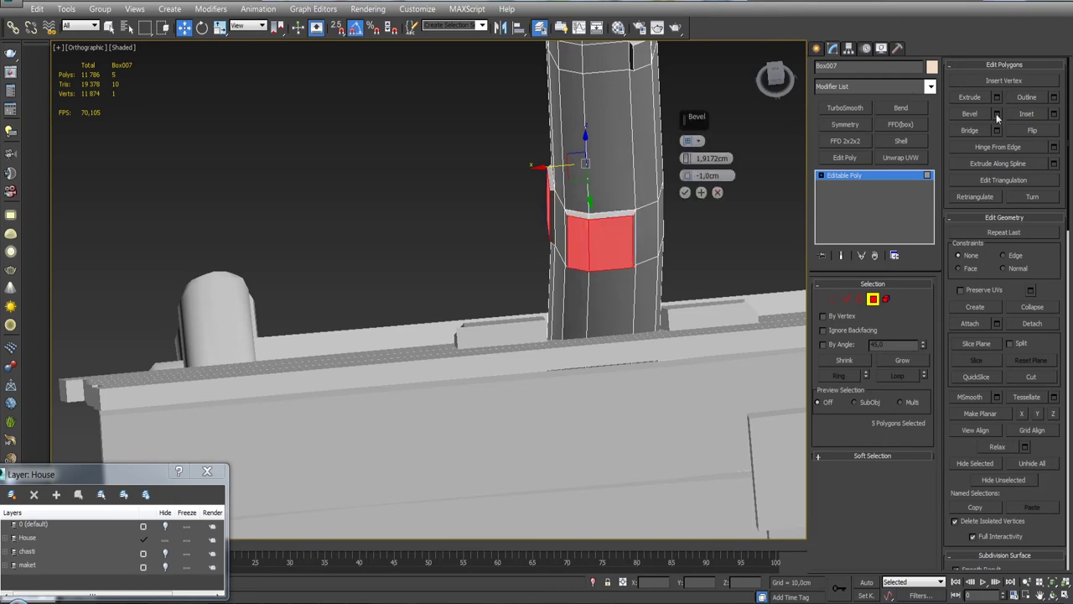
{"action": "left_click", "coordinate": [685, 192]}
Clear the face selection, leave polygon editing and reselect the chimney.
{"action": "mouse_move", "coordinate": [685, 192]}
{"action": "middle_mouse_down", "text": "alt"}
{"action": "mouse_move", "coordinate": [598, 199]}
{"action": "mouse_move", "coordinate": [648, 180]}
{"action": "middle_mouse_up", "text": "alt"}
{"action": "left_click", "coordinate": [598, 199]}
{"action": "left_click", "coordinate": [873, 299]}
{"action": "left_click", "coordinate": [721, 290]}
{"action": "mouse_move", "coordinate": [708, 147]}
{"action": "middle_mouse_down", "text": "alt"}
{"action": "mouse_move", "coordinate": [560, 166]}
{"action": "mouse_move", "coordinate": [513, 223]}
{"action": "middle_mouse_up", "text": "alt"}
{"action": "left_click", "coordinate": [514, 223]}
{"action": "scroll", "coordinate": [514, 223], "scroll_direction": "up", "scroll_amount": 5}
In vertex mode, move pairs of band vertices to cut a recessed notch.
{"action": "key", "text": "1"}
{"action": "left_click", "coordinate": [489, 184]}
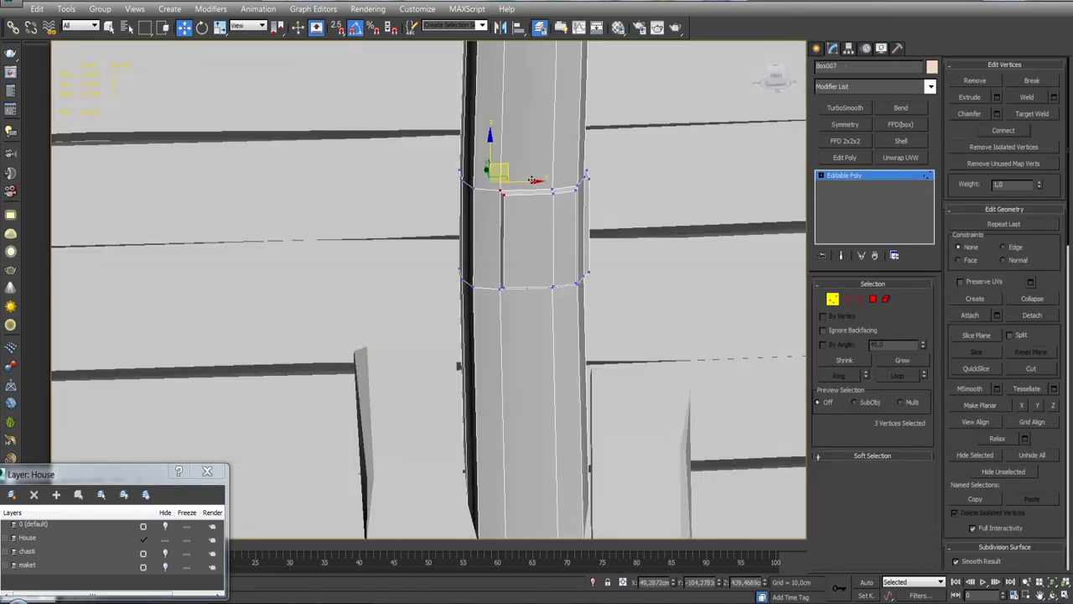
{"action": "mouse_move", "coordinate": [504, 167]}
{"action": "middle_mouse_down", "text": "alt"}
{"action": "mouse_move", "coordinate": [603, 179]}
{"action": "mouse_move", "coordinate": [566, 198]}
{"action": "mouse_move", "coordinate": [534, 190]}
{"action": "middle_mouse_up", "text": "alt"}
{"action": "left_click", "coordinate": [566, 198]}
{"action": "mouse_move", "coordinate": [475, 168]}
{"action": "middle_mouse_down", "text": "alt"}
{"action": "mouse_move", "coordinate": [527, 302]}
{"action": "mouse_move", "coordinate": [576, 180]}
{"action": "mouse_move", "coordinate": [587, 201]}
{"action": "mouse_move", "coordinate": [579, 250]}
{"action": "middle_mouse_up", "text": "alt"}
{"action": "scroll", "coordinate": [578, 249], "scroll_direction": "up", "scroll_amount": 5}
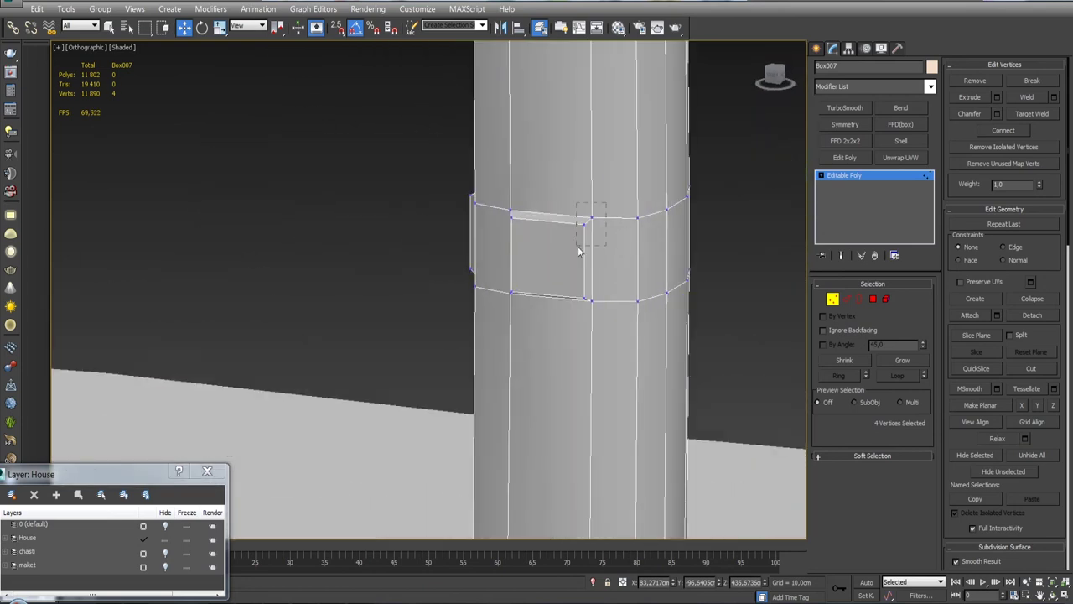
{"action": "left_click_drag", "start_coordinate": [607, 207], "coordinate": [593, 204]}
{"action": "left_click_drag", "start_coordinate": [495, 325], "coordinate": [499, 323]}
{"action": "mouse_move", "coordinate": [503, 319]}
{"action": "middle_mouse_down", "text": "alt"}
{"action": "mouse_move", "coordinate": [556, 257]}
{"action": "mouse_move", "coordinate": [453, 267]}
{"action": "middle_mouse_up", "text": "alt"}
{"action": "middle_click_drag", "start_coordinate": [452, 322], "coordinate": [530, 282], "text": "alt"}
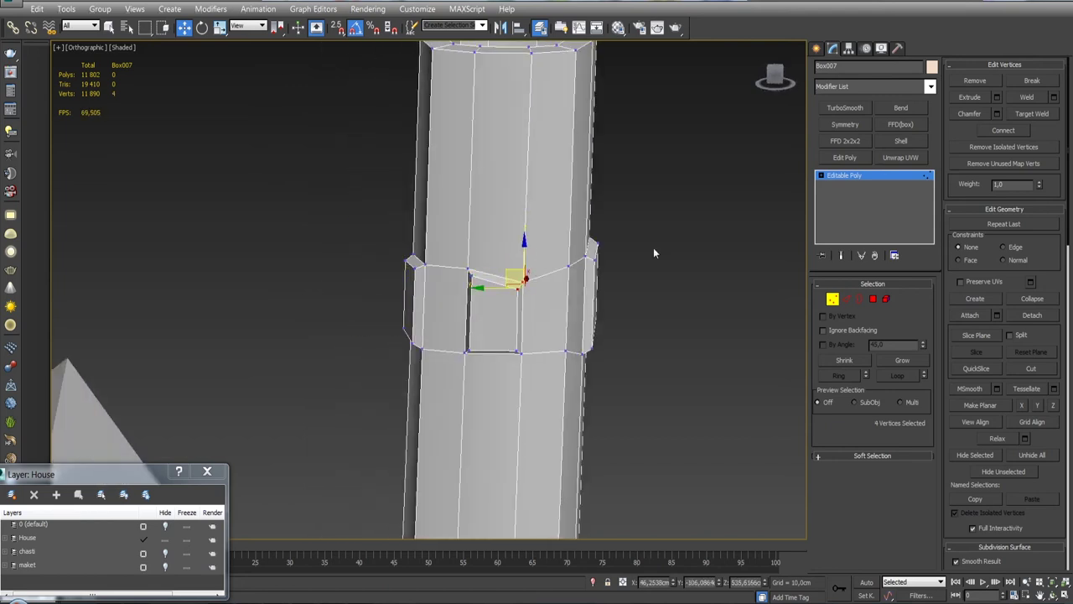
Add Unwrap UVW to the chimney, open the UV Editor and isolate it.
{"action": "key", "text": "1"}
{"action": "left_click", "coordinate": [901, 158]}
{"action": "left_click", "coordinate": [872, 450]}
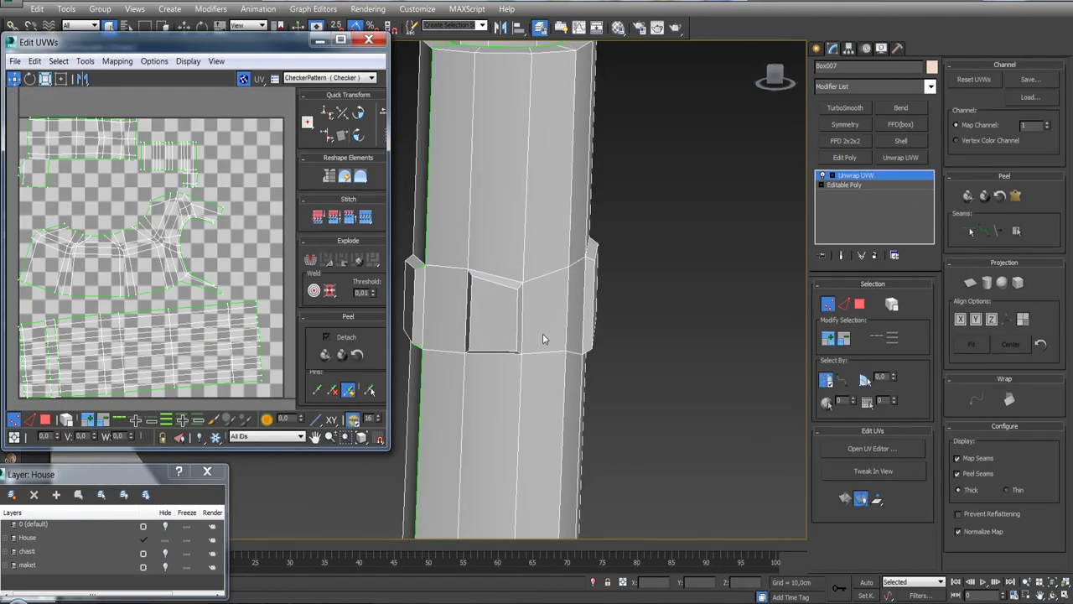
{"action": "scroll", "coordinate": [546, 386], "scroll_direction": "down", "scroll_amount": 5}
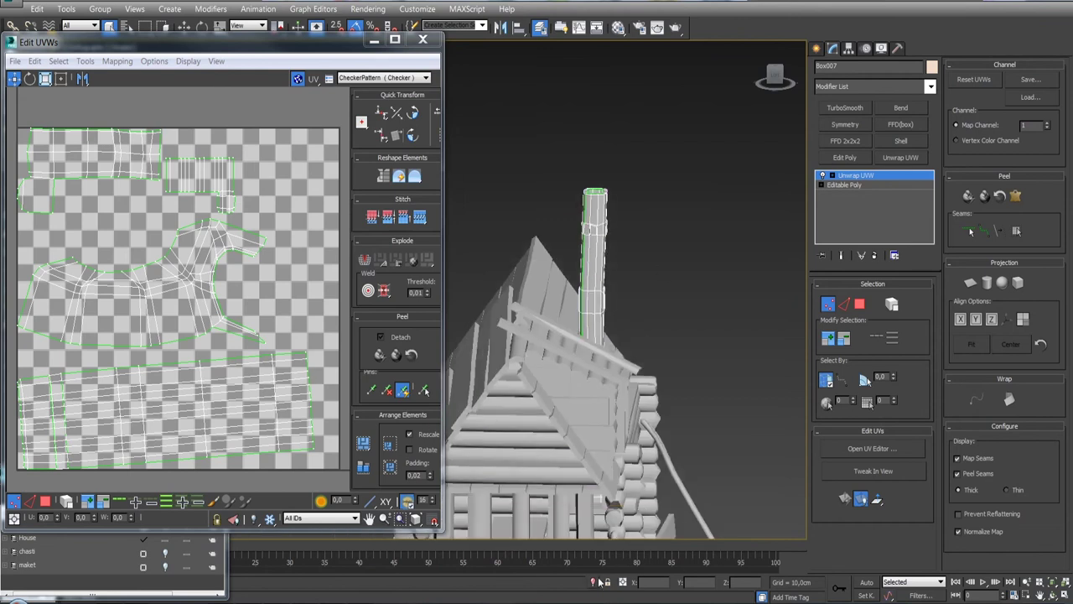
{"action": "left_click", "coordinate": [597, 581]}
{"action": "left_click", "coordinate": [299, 80]}
{"action": "middle_click_drag", "start_coordinate": [300, 301], "coordinate": [301, 274]}
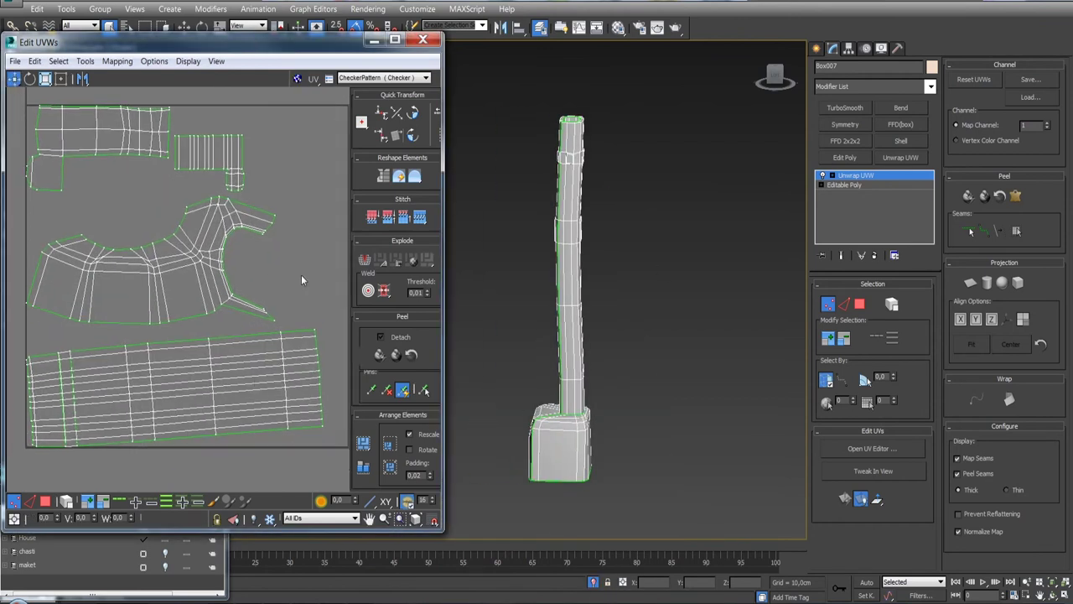
Select the column's UV polygons and relax them by Polygon Angles.
{"action": "left_click", "coordinate": [44, 501]}
{"action": "left_click", "coordinate": [107, 441]}
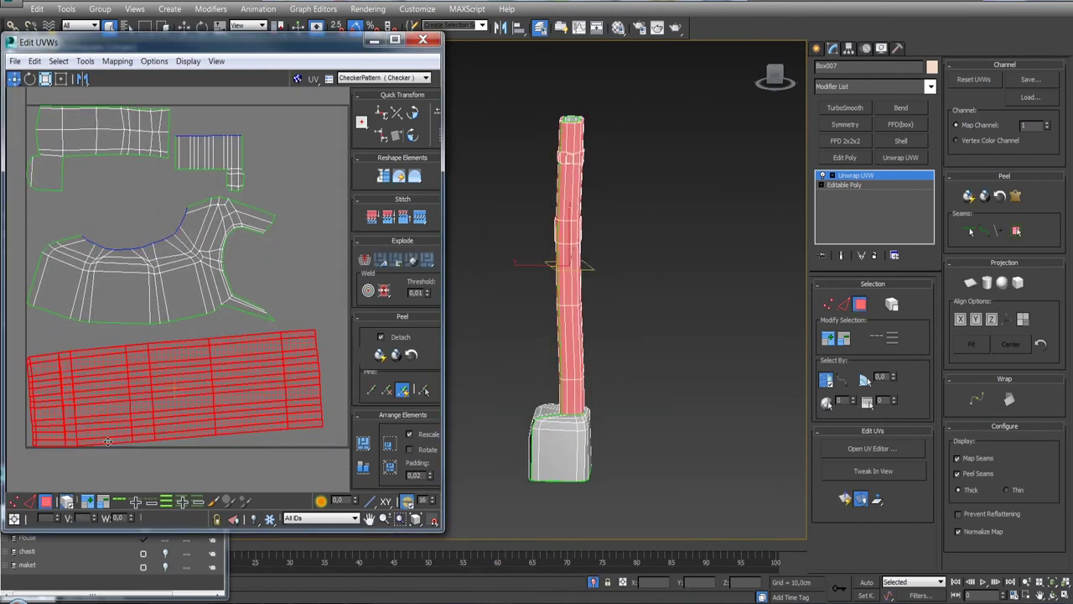
{"action": "right_click", "coordinate": [135, 407]}
{"action": "left_click", "coordinate": [58, 426]}
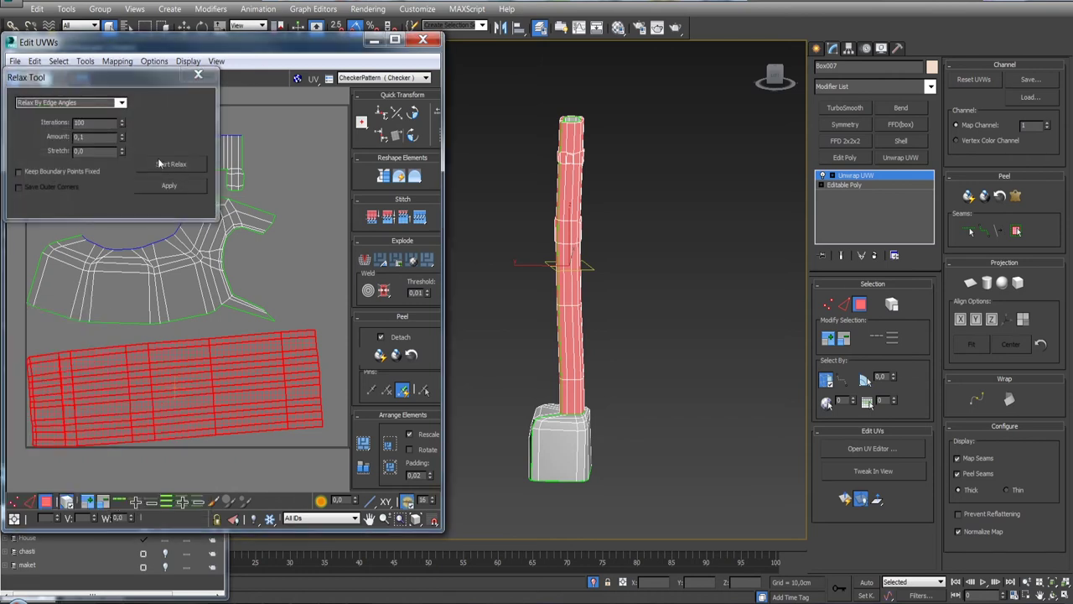
{"action": "left_click", "coordinate": [121, 102]}
{"action": "left_click", "coordinate": [59, 112]}
{"action": "left_click", "coordinate": [168, 164]}
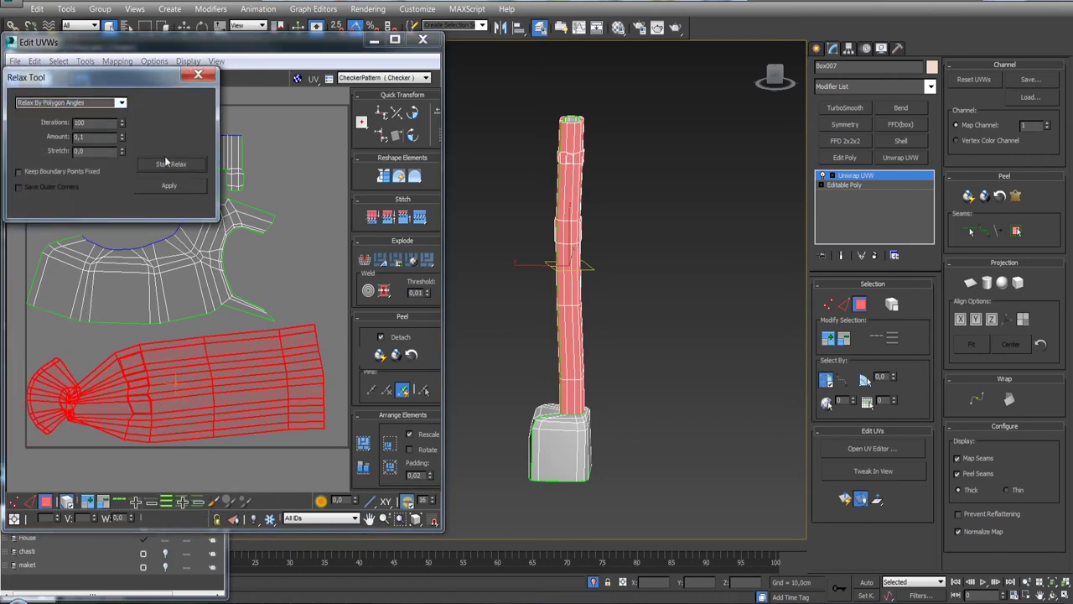
{"action": "left_click", "coordinate": [168, 163]}
Try relaxing by Edge Angles, then relax again by Polygon Angles.
{"action": "left_click", "coordinate": [121, 102]}
{"action": "left_click", "coordinate": [120, 131]}
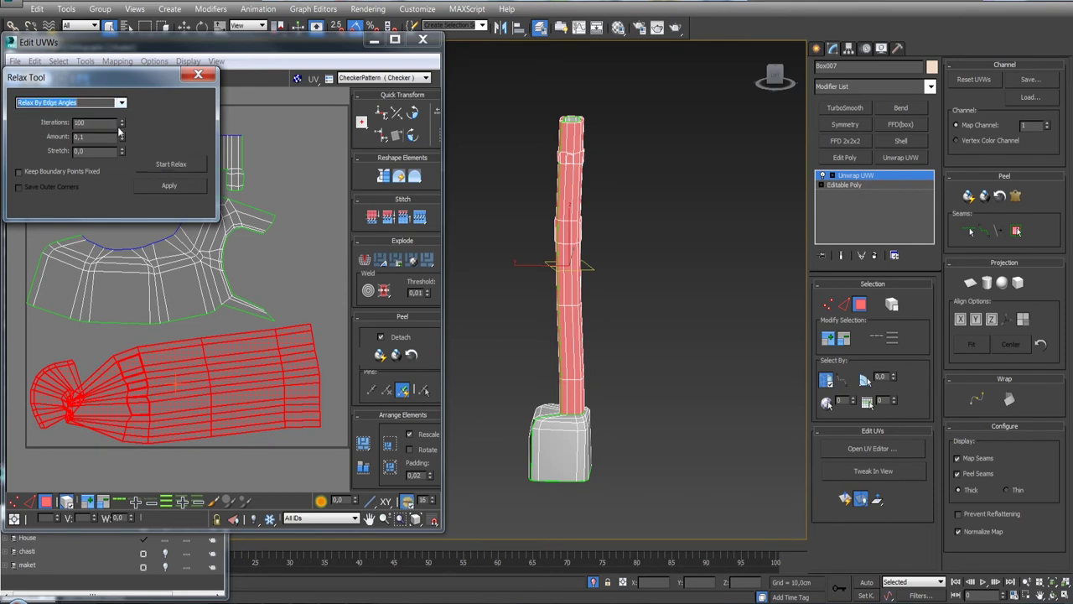
{"action": "left_click", "coordinate": [168, 164]}
{"action": "left_click", "coordinate": [167, 164]}
{"action": "left_click", "coordinate": [121, 103]}
{"action": "left_click", "coordinate": [58, 112]}
{"action": "left_click", "coordinate": [152, 166]}
{"action": "left_click", "coordinate": [151, 163]}
Pelt map the column, commit the unfolded layout and relax the flattened strip.
{"action": "left_click", "coordinate": [1016, 195]}
{"action": "left_click", "coordinate": [510, 155]}
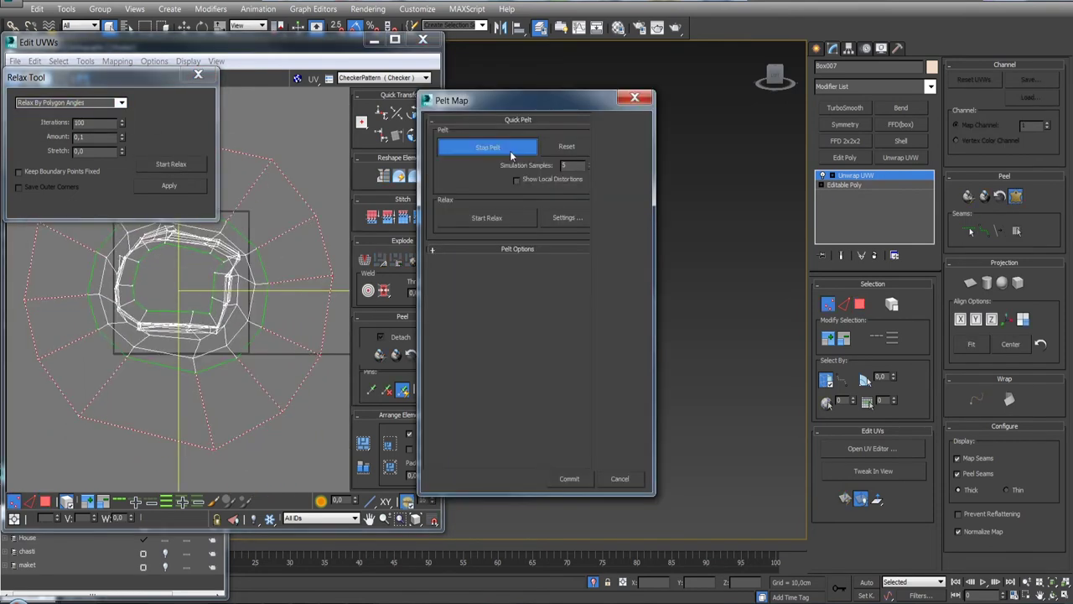
{"action": "left_click", "coordinate": [569, 479]}
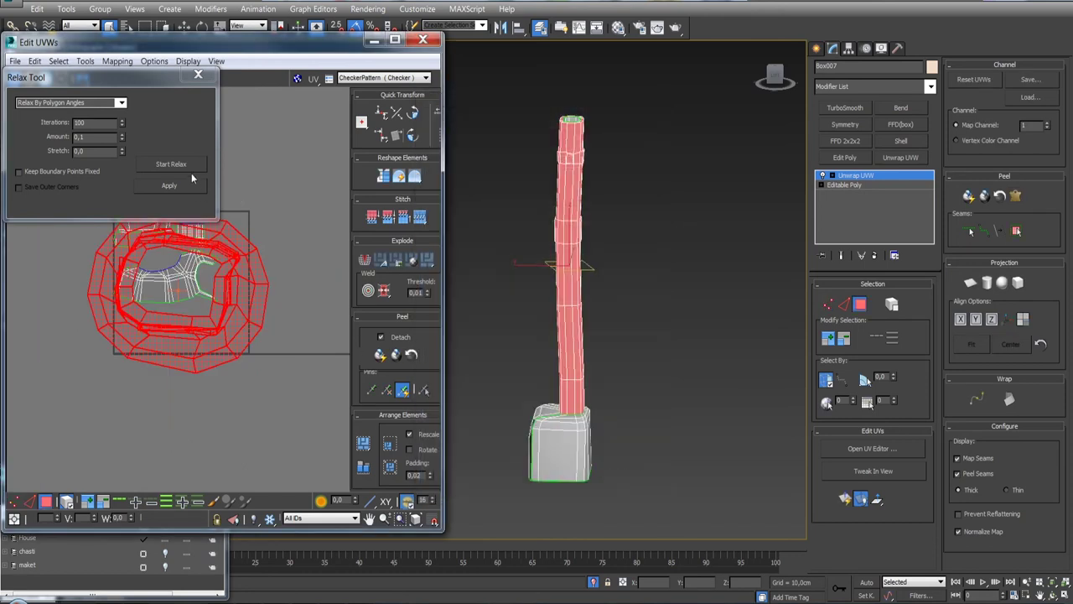
{"action": "left_click", "coordinate": [188, 169]}
{"action": "left_click", "coordinate": [187, 166]}
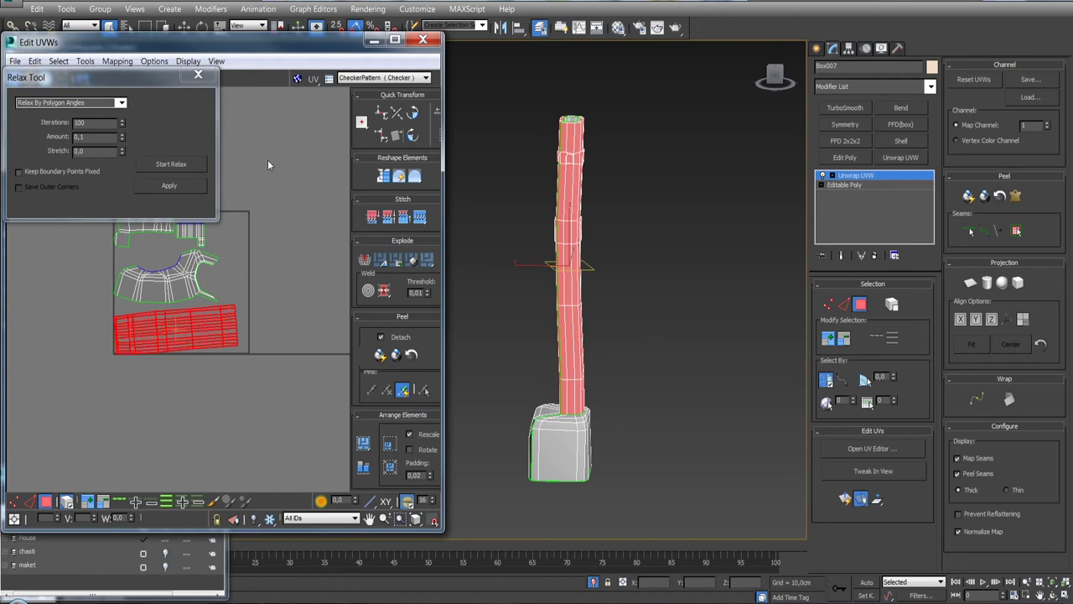
Zoom and orbit around the pillar to inspect the unwrapped UVs.
{"action": "scroll", "coordinate": [168, 327], "scroll_direction": "up", "scroll_amount": 2}
{"action": "scroll", "coordinate": [142, 311], "scroll_direction": "up", "scroll_amount": 2}
{"action": "scroll", "coordinate": [122, 299], "scroll_direction": "up", "scroll_amount": 2}
{"action": "scroll", "coordinate": [179, 345], "scroll_direction": "down", "scroll_amount": 3}
{"action": "scroll", "coordinate": [175, 271], "scroll_direction": "up", "scroll_amount": 2}
{"action": "scroll", "coordinate": [151, 372], "scroll_direction": "up", "scroll_amount": 2}
{"action": "scroll", "coordinate": [151, 372], "scroll_direction": "down", "scroll_amount": 2}
{"action": "scroll", "coordinate": [159, 369], "scroll_direction": "down", "scroll_amount": 2}
{"action": "mouse_move", "coordinate": [527, 240]}
{"action": "middle_mouse_down", "text": "alt"}
{"action": "mouse_move", "coordinate": [647, 300]}
{"action": "mouse_move", "coordinate": [622, 398]}
{"action": "middle_mouse_up", "text": "alt"}
{"action": "scroll", "coordinate": [622, 397], "scroll_direction": "up", "scroll_amount": 4}
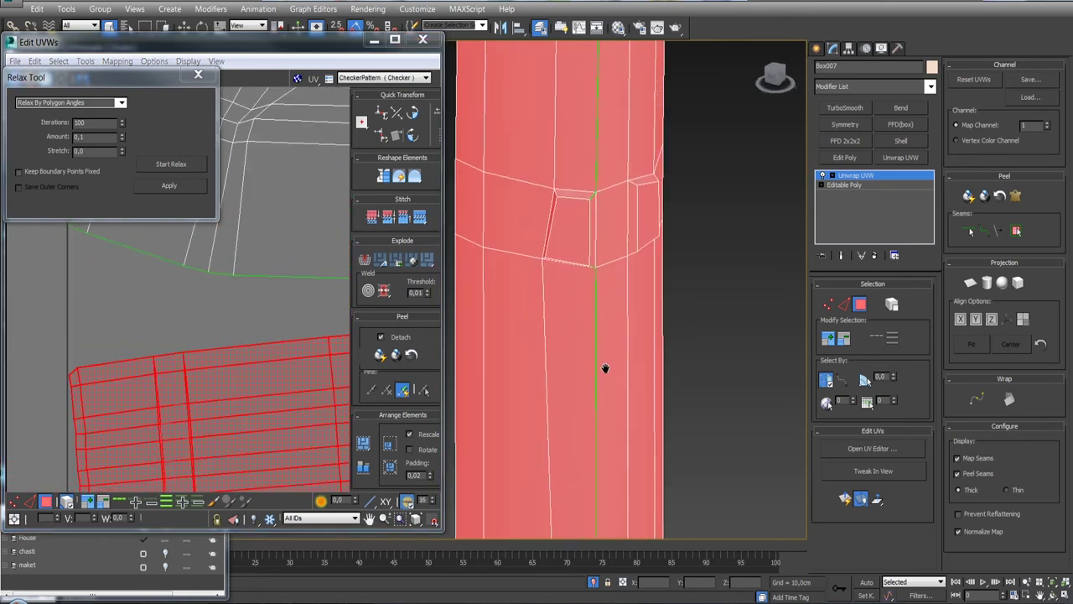
{"action": "scroll", "coordinate": [604, 369], "scroll_direction": "up", "scroll_amount": 3}
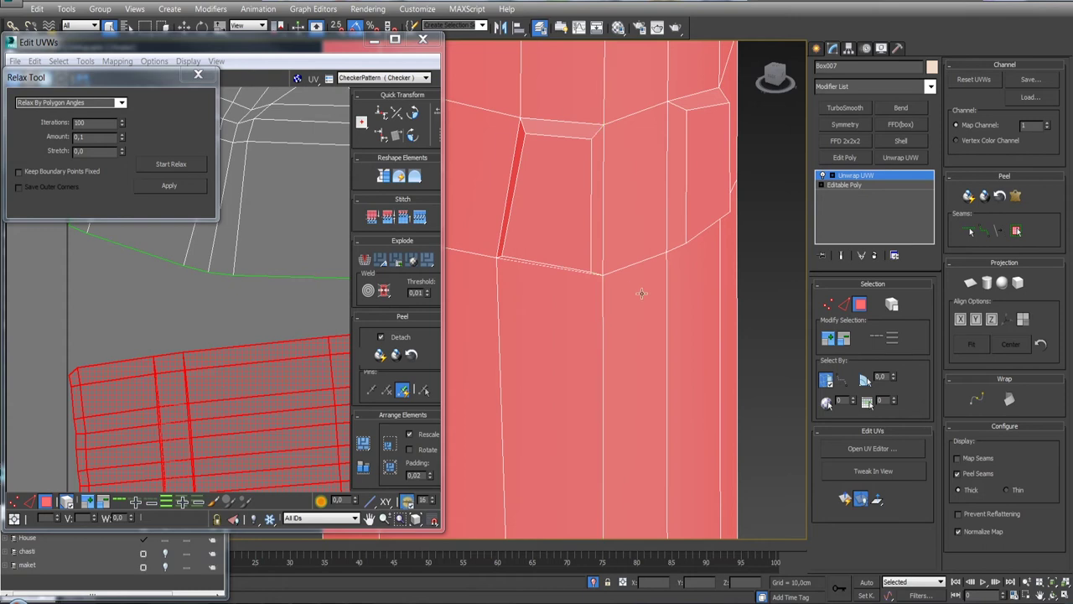
{"action": "scroll", "coordinate": [642, 292], "scroll_direction": "down", "scroll_amount": 4}
{"action": "scroll", "coordinate": [629, 331], "scroll_direction": "down", "scroll_amount": 1}
{"action": "scroll", "coordinate": [641, 369], "scroll_direction": "down", "scroll_amount": 1}
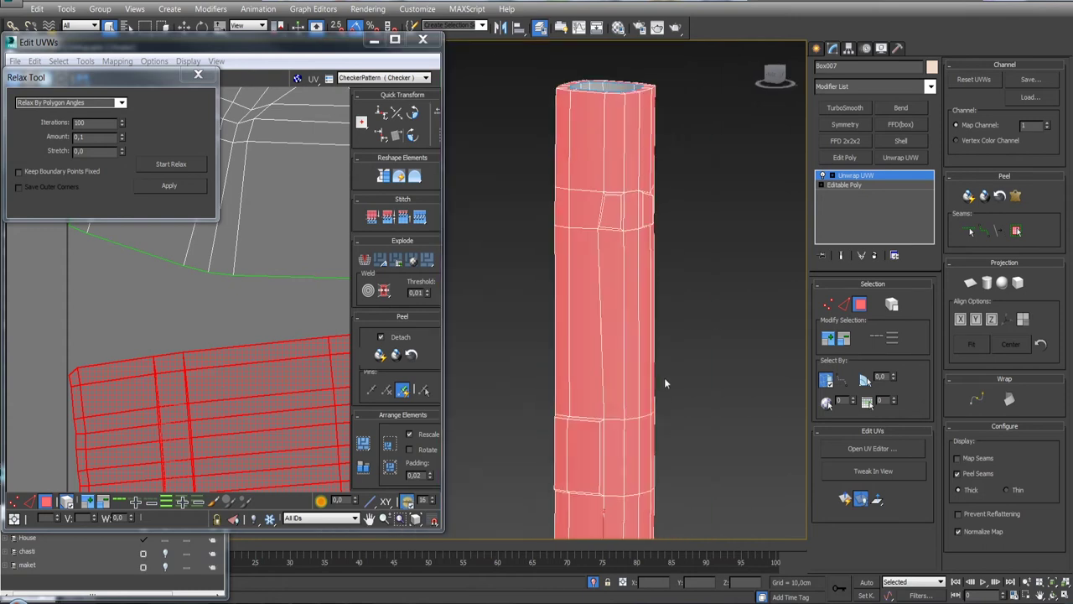
{"action": "scroll", "coordinate": [616, 354], "scroll_direction": "down", "scroll_amount": 3}
{"action": "scroll", "coordinate": [605, 389], "scroll_direction": "up", "scroll_amount": 5}
{"action": "scroll", "coordinate": [602, 311], "scroll_direction": "down", "scroll_amount": 5}
{"action": "scroll", "coordinate": [602, 313], "scroll_direction": "up", "scroll_amount": 2}
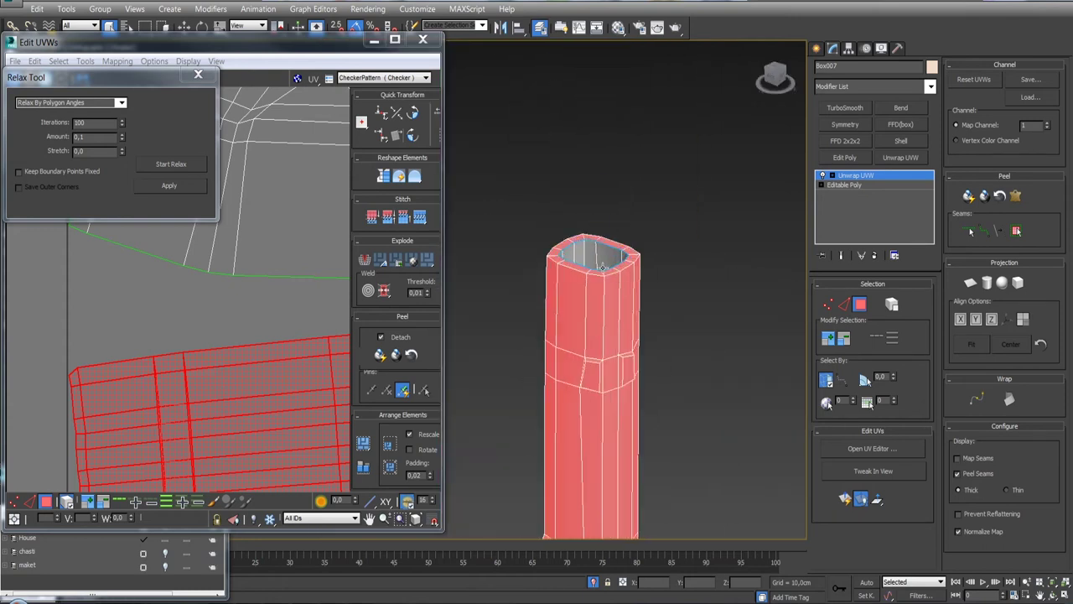
{"action": "scroll", "coordinate": [625, 297], "scroll_direction": "up", "scroll_amount": 2}
{"action": "scroll", "coordinate": [643, 284], "scroll_direction": "down", "scroll_amount": 5}
Pick a vertical edge loop on the pillar as the UV seam.
{"action": "middle_click_drag", "start_coordinate": [625, 335], "coordinate": [612, 302], "text": "alt"}
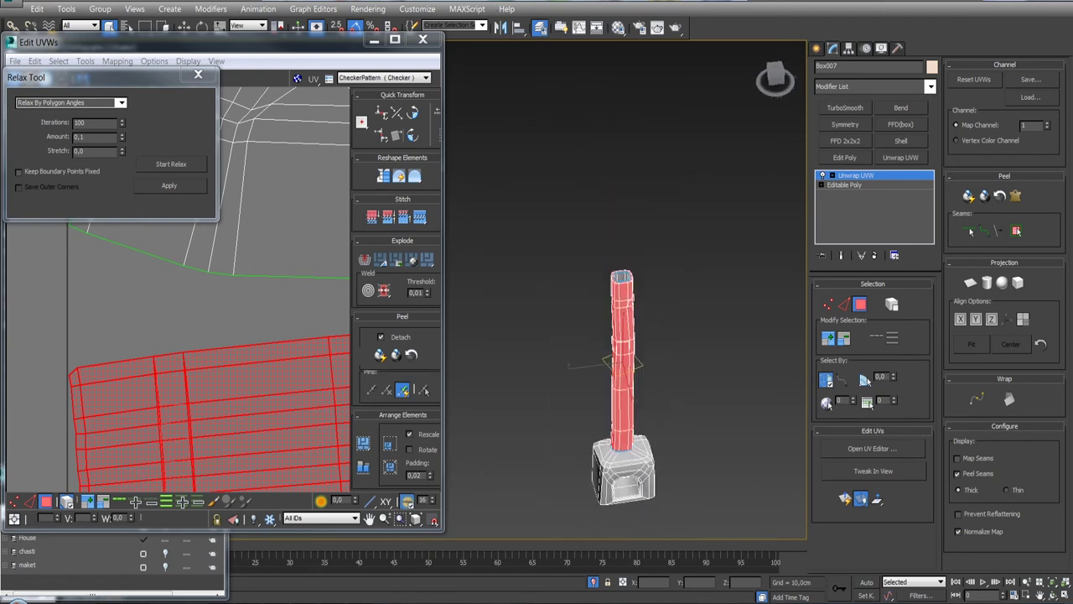
{"action": "scroll", "coordinate": [609, 283], "scroll_direction": "up", "scroll_amount": 5}
{"action": "left_click", "coordinate": [847, 307]}
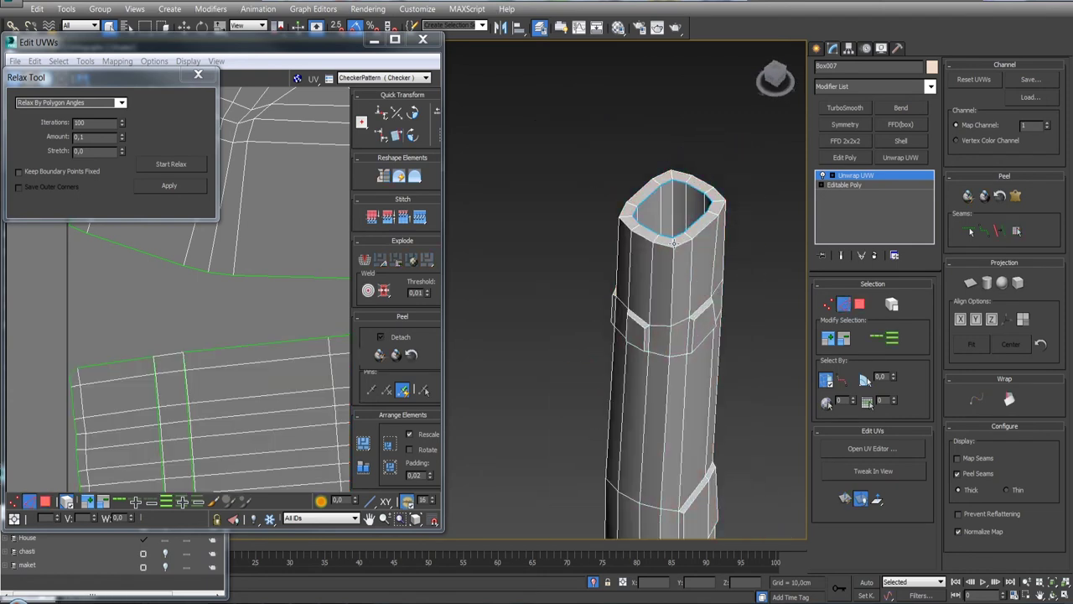
{"action": "left_click", "coordinate": [878, 339]}
{"action": "scroll", "coordinate": [670, 353], "scroll_direction": "down", "scroll_amount": 5}
{"action": "scroll", "coordinate": [685, 372], "scroll_direction": "up", "scroll_amount": 4}
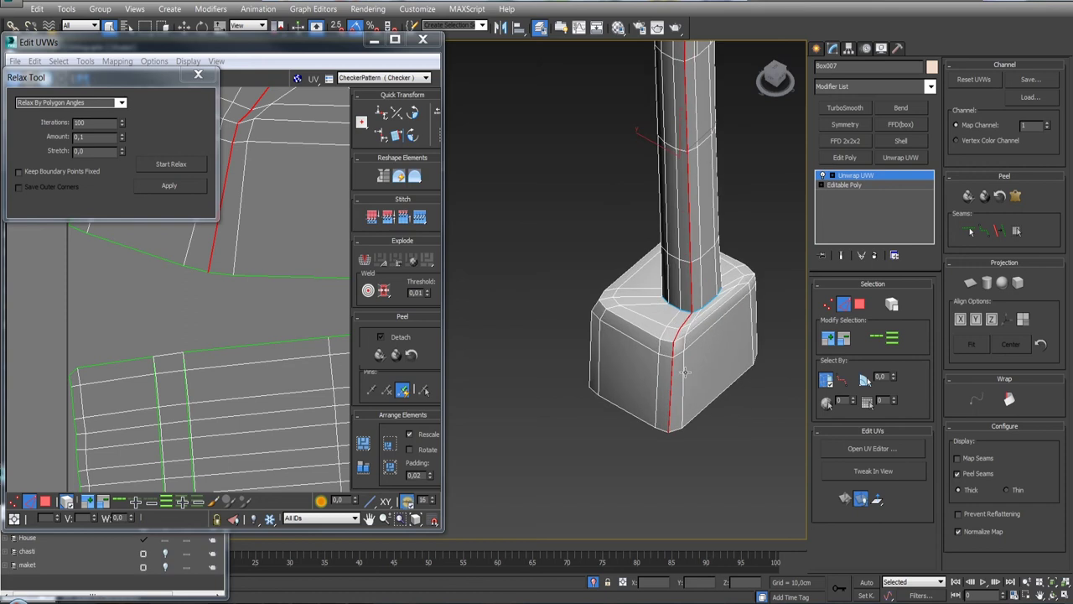
Pelt map the pillar's polygons, commit, and relax with Amount 0,34.
{"action": "left_click", "coordinate": [860, 304]}
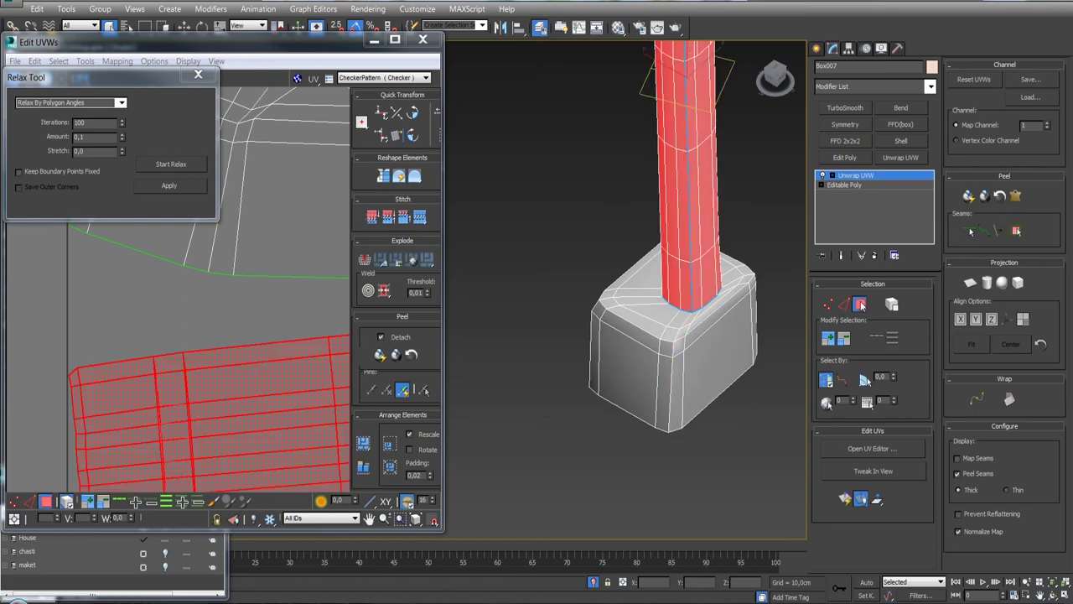
{"action": "left_click", "coordinate": [1015, 195]}
{"action": "left_click", "coordinate": [517, 148]}
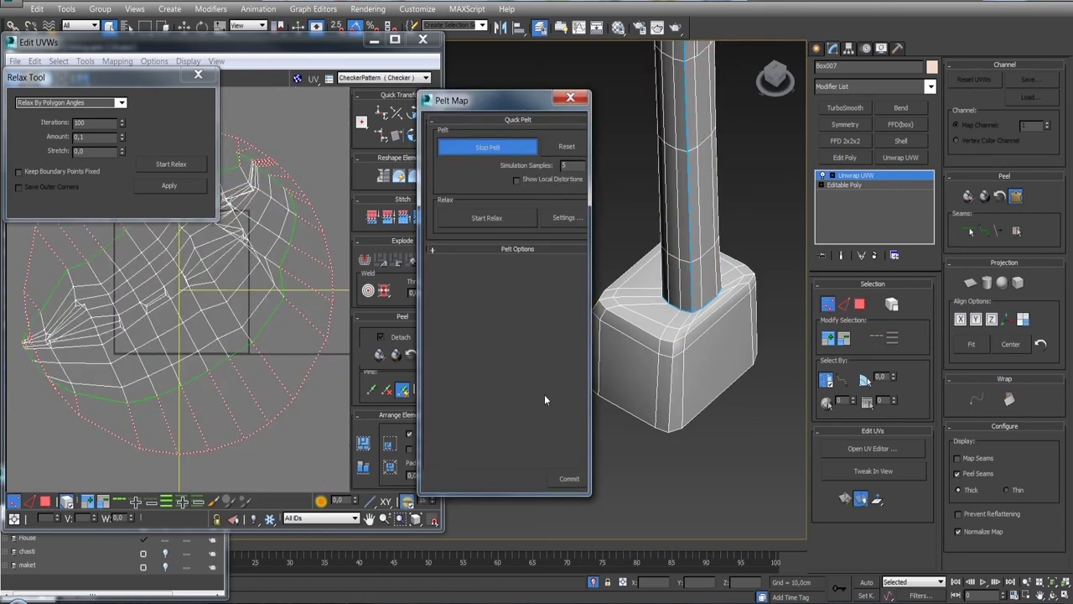
{"action": "left_click", "coordinate": [570, 478]}
{"action": "left_click", "coordinate": [171, 164]}
{"action": "left_click_drag", "start_coordinate": [124, 137], "coordinate": [123, 123]}
{"action": "scroll", "coordinate": [187, 379], "scroll_direction": "down", "scroll_amount": 3}
{"action": "scroll", "coordinate": [186, 380], "scroll_direction": "up", "scroll_amount": 3}
Pack all UV islands into the square with Rotate enabled.
{"action": "key", "text": "ctrl+a"}
{"action": "left_click", "coordinate": [409, 450]}
{"action": "left_click", "coordinate": [363, 442]}
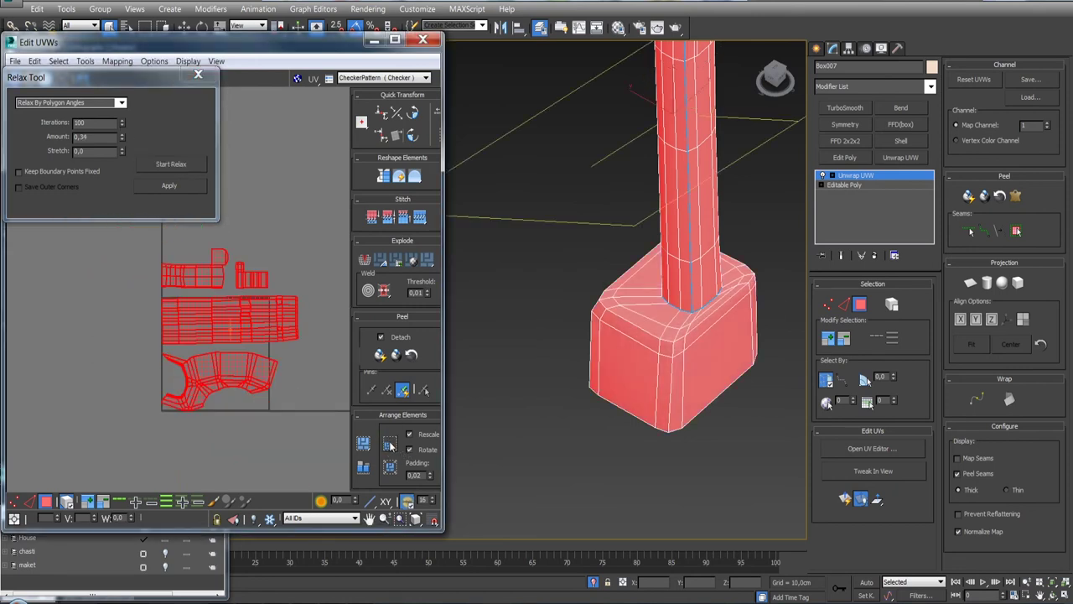
{"action": "right_click", "coordinate": [885, 179]}
Collapse all modifiers and assign the checker material to the chimney.
{"action": "left_click", "coordinate": [897, 297]}
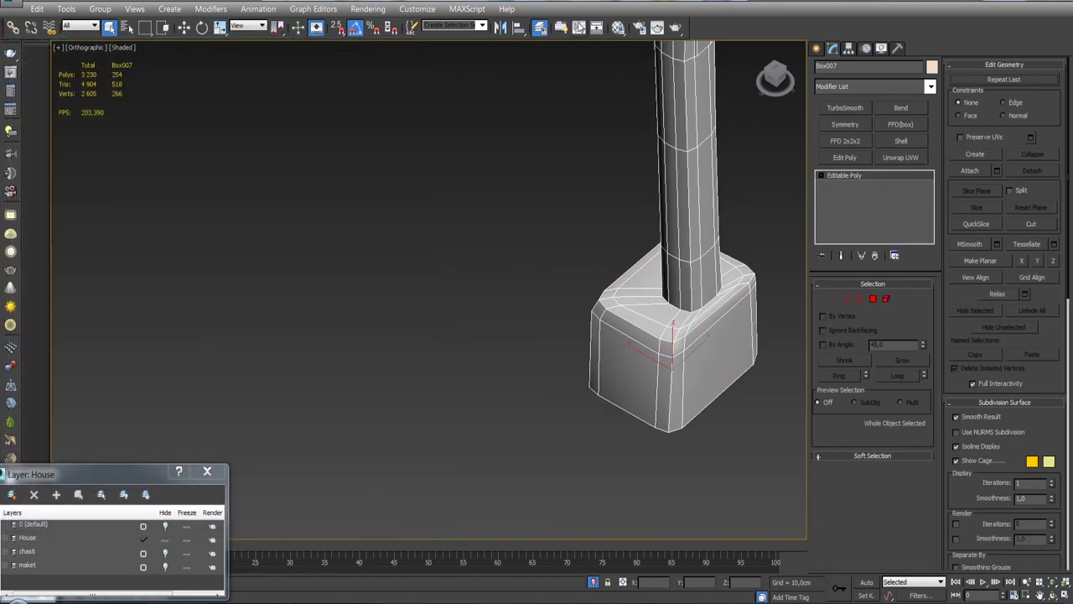
{"action": "left_click", "coordinate": [618, 28]}
{"action": "left_click", "coordinate": [915, 236]}
{"action": "scroll", "coordinate": [398, 214], "scroll_direction": "down", "scroll_amount": 2}
{"action": "scroll", "coordinate": [399, 214], "scroll_direction": "down", "scroll_amount": 2}
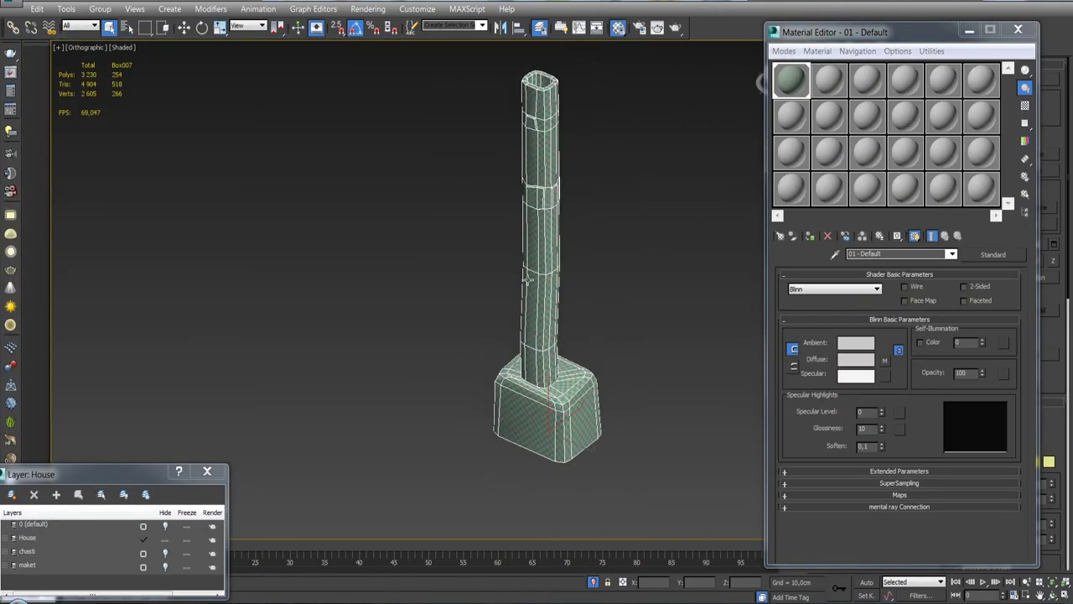
{"action": "scroll", "coordinate": [398, 213], "scroll_direction": "up", "scroll_amount": 5}
{"action": "scroll", "coordinate": [398, 214], "scroll_direction": "up", "scroll_amount": 3}
{"action": "scroll", "coordinate": [594, 186], "scroll_direction": "down", "scroll_amount": 3}
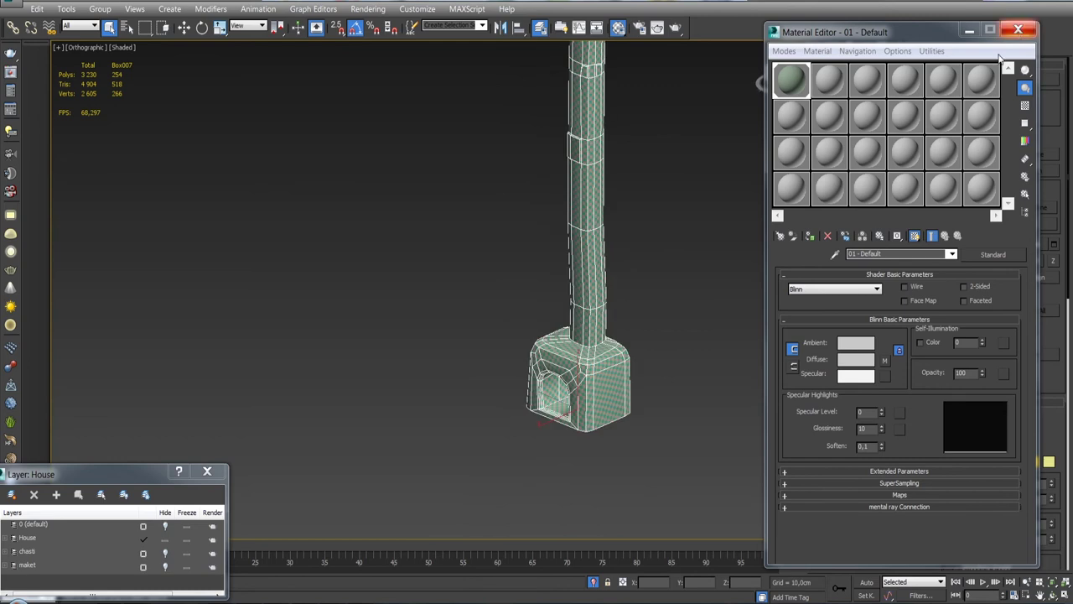
{"action": "left_click", "coordinate": [1018, 30]}
Exit isolation to show the whole house, select board doska_023 and view the roof.
{"action": "scroll", "coordinate": [667, 215], "scroll_direction": "down", "scroll_amount": 3}
{"action": "key", "text": "alt+q"}
{"action": "scroll", "coordinate": [642, 290], "scroll_direction": "up", "scroll_amount": 3}
{"action": "mouse_move", "coordinate": [642, 290]}
{"action": "middle_mouse_down", "text": "alt"}
{"action": "mouse_move", "coordinate": [484, 302]}
{"action": "mouse_move", "coordinate": [699, 298]}
{"action": "mouse_move", "coordinate": [645, 339]}
{"action": "mouse_move", "coordinate": [452, 288]}
{"action": "mouse_move", "coordinate": [542, 281]}
{"action": "mouse_move", "coordinate": [640, 389]}
{"action": "mouse_move", "coordinate": [530, 419]}
{"action": "mouse_move", "coordinate": [578, 395]}
{"action": "mouse_move", "coordinate": [599, 402]}
{"action": "mouse_move", "coordinate": [620, 385]}
{"action": "mouse_move", "coordinate": [645, 397]}
{"action": "mouse_move", "coordinate": [595, 460]}
{"action": "mouse_move", "coordinate": [592, 408]}
{"action": "mouse_move", "coordinate": [543, 372]}
{"action": "mouse_move", "coordinate": [645, 300]}
{"action": "mouse_move", "coordinate": [609, 229]}
{"action": "mouse_move", "coordinate": [540, 276]}
{"action": "mouse_move", "coordinate": [578, 326]}
{"action": "mouse_move", "coordinate": [625, 341]}
{"action": "mouse_move", "coordinate": [652, 293]}
{"action": "mouse_move", "coordinate": [675, 281]}
{"action": "middle_mouse_up", "text": "alt"}
{"action": "scroll", "coordinate": [553, 302], "scroll_direction": "up", "scroll_amount": 5}
{"action": "left_click", "coordinate": [570, 318]}
{"action": "scroll", "coordinate": [578, 326], "scroll_direction": "down", "scroll_amount": 2}
{"action": "scroll", "coordinate": [599, 340], "scroll_direction": "down", "scroll_amount": 3}
{"action": "mouse_move", "coordinate": [599, 340]}
{"action": "middle_mouse_down", "text": "alt"}
{"action": "mouse_move", "coordinate": [461, 377]}
{"action": "mouse_move", "coordinate": [529, 321]}
{"action": "mouse_move", "coordinate": [488, 447]}
{"action": "middle_mouse_up", "text": "alt"}
{"action": "mouse_move", "coordinate": [559, 230]}
{"action": "middle_mouse_down", "text": "alt"}
{"action": "mouse_move", "coordinate": [593, 275]}
{"action": "mouse_move", "coordinate": [632, 285]}
{"action": "middle_mouse_up", "text": "alt"}
Add doska_087 to the selection and duplicate both boards as copies.
{"action": "left_click", "coordinate": [605, 266], "text": "ctrl"}
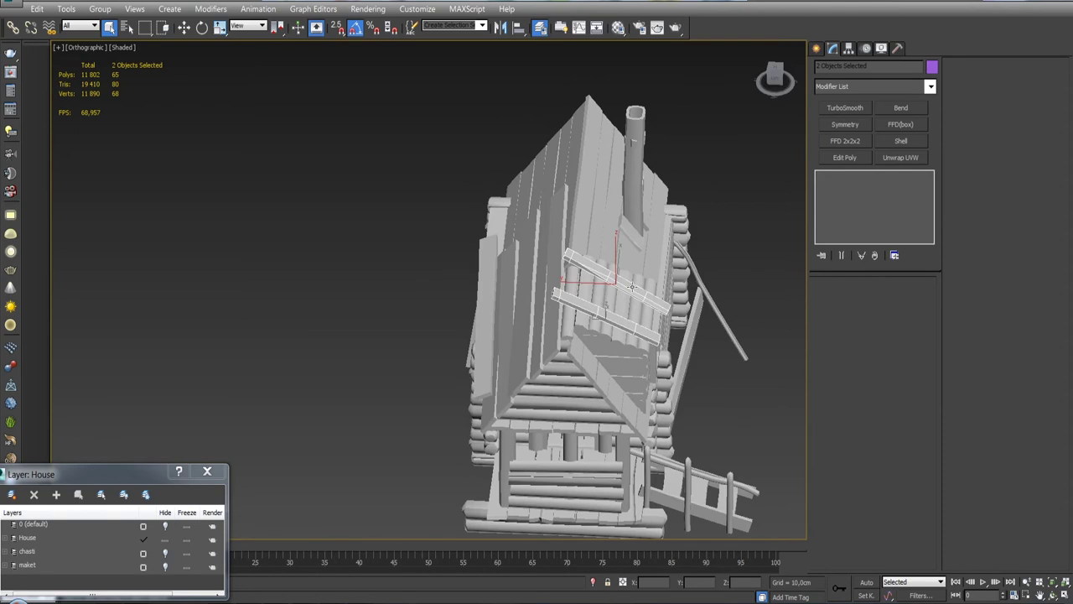
{"action": "key", "text": "ctrl+v"}
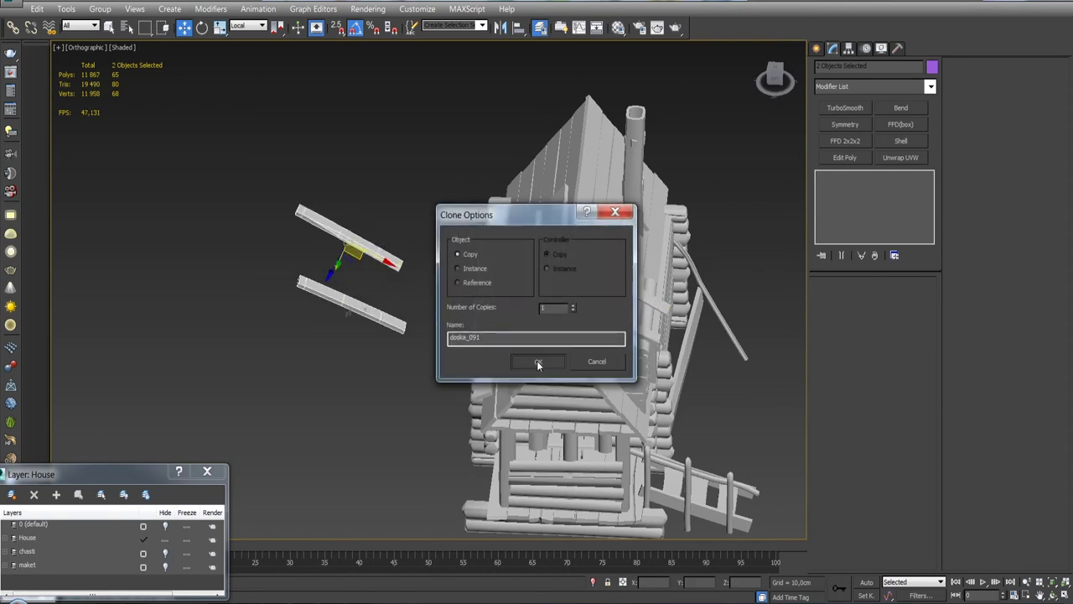
{"action": "left_click", "coordinate": [537, 364]}
Move the copied boards lower down the wall in a side-on view.
{"action": "middle_click_drag", "start_coordinate": [537, 364], "coordinate": [544, 312], "text": "alt"}
{"action": "left_click", "coordinate": [749, 78]}
{"action": "key", "text": "z"}
{"action": "scroll", "coordinate": [482, 259], "scroll_direction": "down", "scroll_amount": 5}
{"action": "left_click_drag", "start_coordinate": [488, 244], "coordinate": [488, 389]}
{"action": "middle_click_drag", "start_coordinate": [489, 390], "coordinate": [491, 252]}
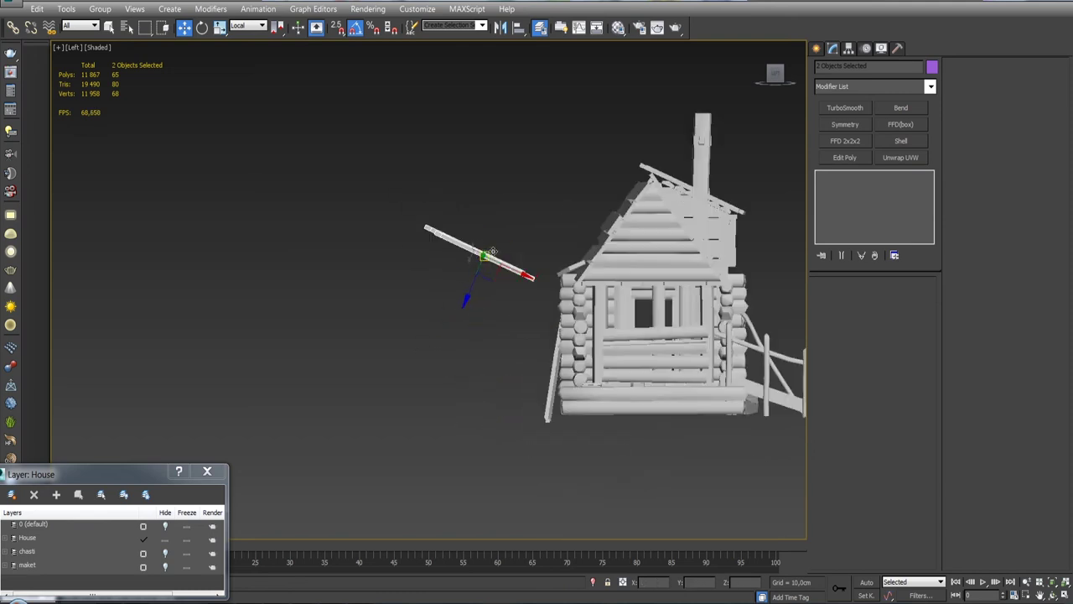
{"action": "scroll", "coordinate": [492, 252], "scroll_direction": "up", "scroll_amount": 2}
{"action": "left_click_drag", "start_coordinate": [492, 252], "coordinate": [492, 300]}
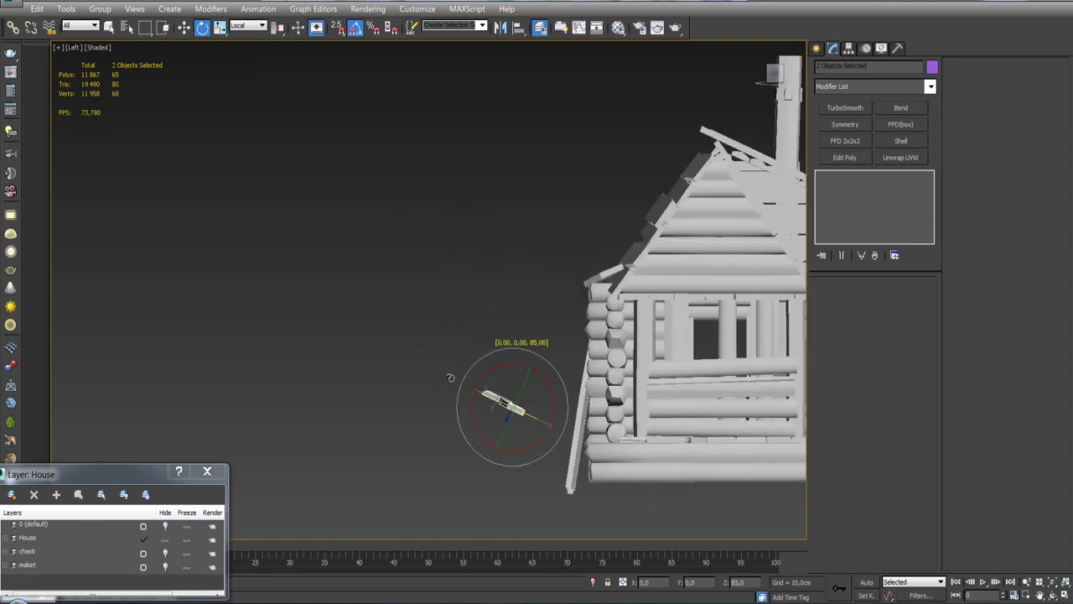
Move board doska_092 up and to the left, then check it from the cabin's back.
{"action": "middle_click_drag", "start_coordinate": [451, 377], "coordinate": [537, 420], "text": "alt"}
{"action": "left_click", "coordinate": [543, 441]}
{"action": "key", "text": "w"}
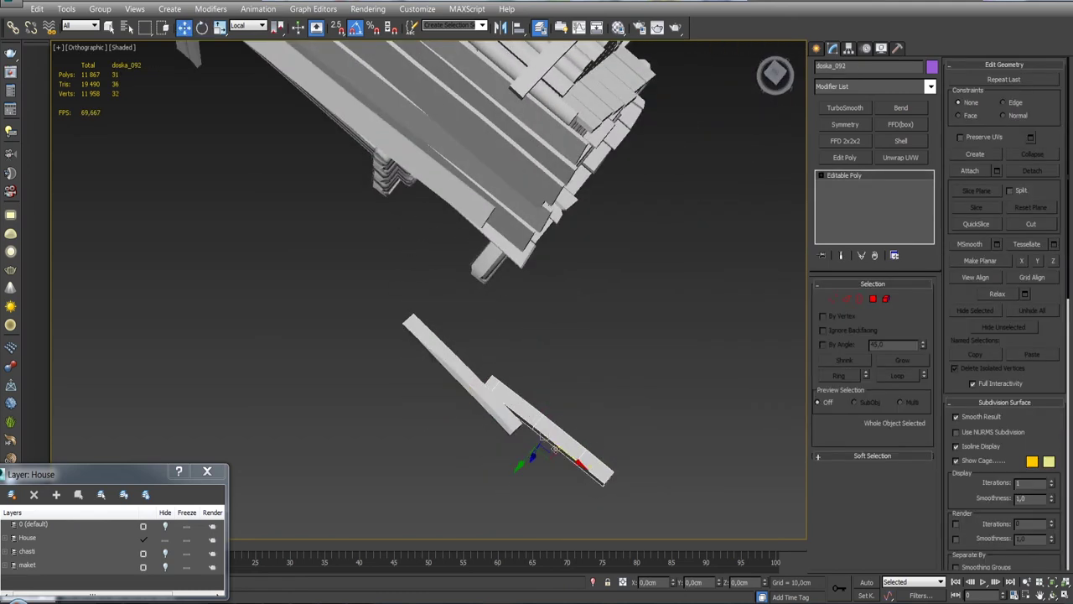
{"action": "left_click_drag", "start_coordinate": [553, 447], "coordinate": [512, 384]}
{"action": "middle_click_drag", "start_coordinate": [491, 382], "coordinate": [545, 340], "text": "alt"}
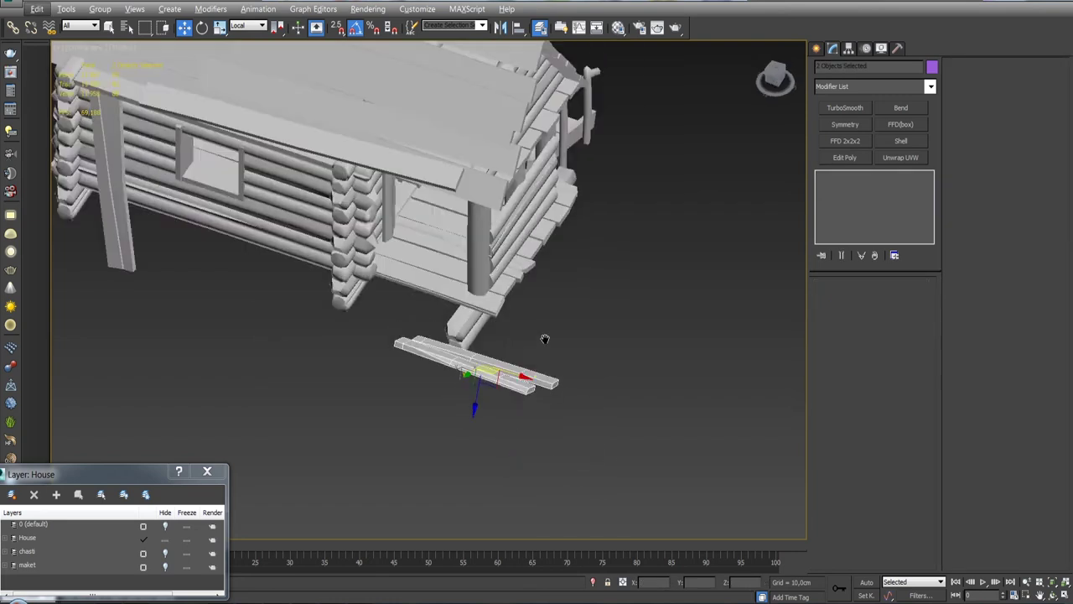
{"action": "scroll", "coordinate": [568, 314], "scroll_direction": "up", "scroll_amount": 2}
{"action": "middle_click_drag", "start_coordinate": [620, 275], "coordinate": [687, 270], "text": "alt"}
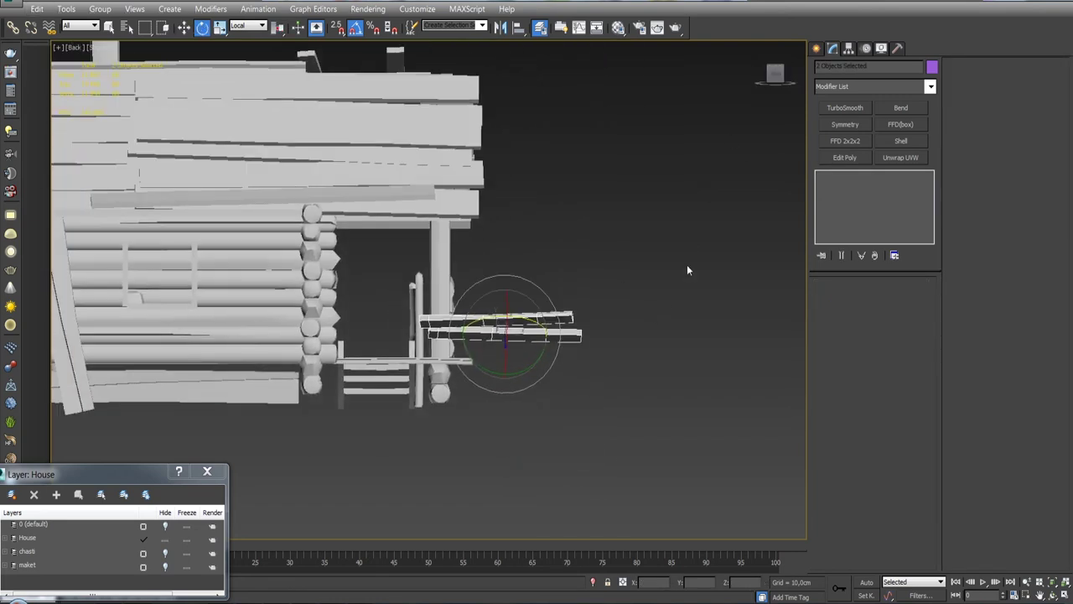
Select the lower loose board doska_092 and undo the last change.
{"action": "left_click", "coordinate": [564, 318]}
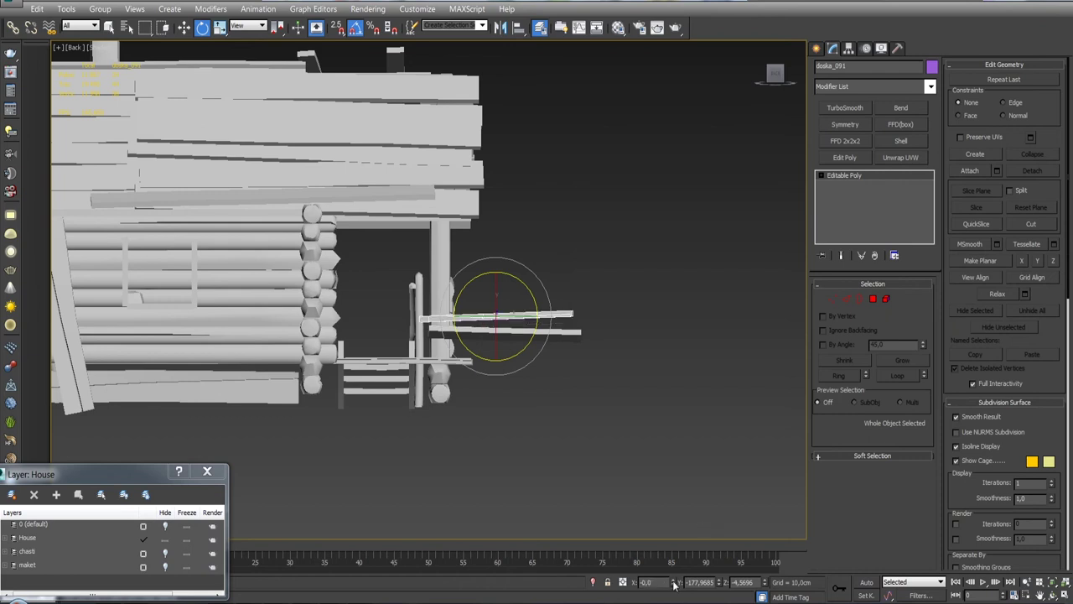
{"action": "left_click", "coordinate": [577, 332]}
{"action": "scroll", "coordinate": [577, 360], "scroll_direction": "up", "scroll_amount": 3}
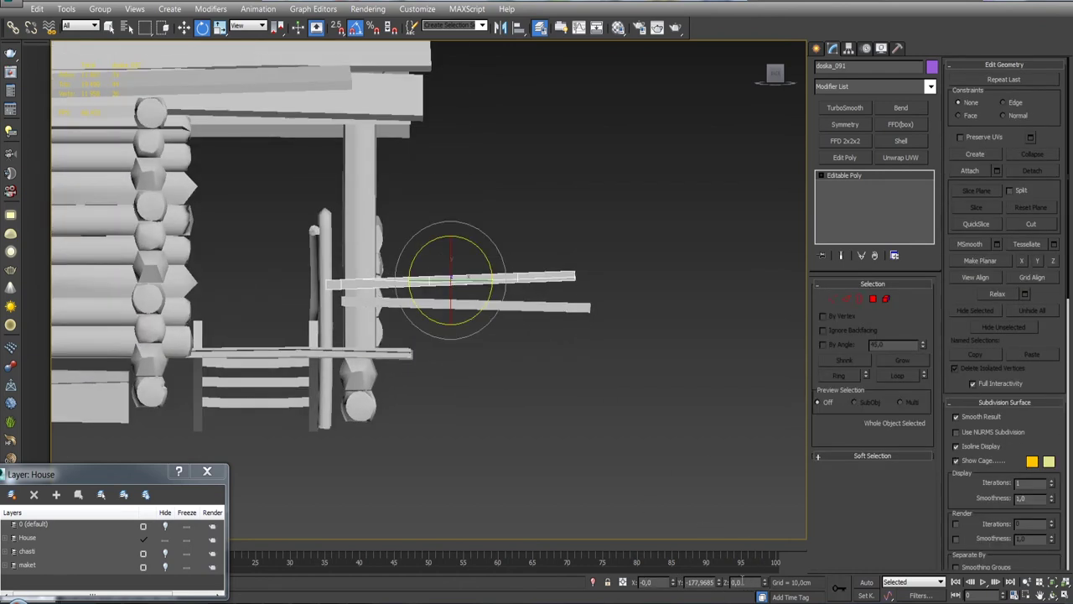
{"action": "key", "text": "ctrl+z"}
{"action": "middle_click_drag", "start_coordinate": [531, 333], "coordinate": [632, 366]}
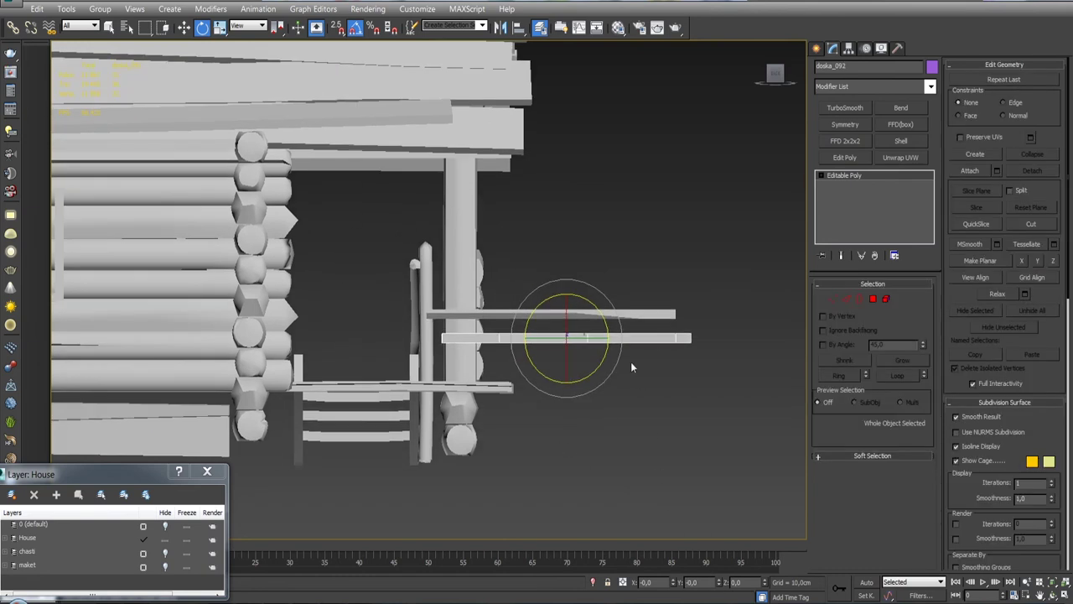
{"action": "mouse_move", "coordinate": [552, 322]}
{"action": "middle_mouse_down", "text": "alt"}
{"action": "mouse_move", "coordinate": [412, 397]}
{"action": "mouse_move", "coordinate": [378, 431]}
{"action": "mouse_move", "coordinate": [415, 325]}
{"action": "mouse_move", "coordinate": [457, 266]}
{"action": "mouse_move", "coordinate": [511, 335]}
{"action": "mouse_move", "coordinate": [467, 287]}
{"action": "mouse_move", "coordinate": [450, 299]}
{"action": "mouse_move", "coordinate": [477, 343]}
{"action": "mouse_move", "coordinate": [467, 347]}
{"action": "middle_mouse_up", "text": "alt"}
Rotate doska_092 so it tilts diagonally down beside the porch base.
{"action": "key", "text": "w"}
{"action": "key", "text": "e"}
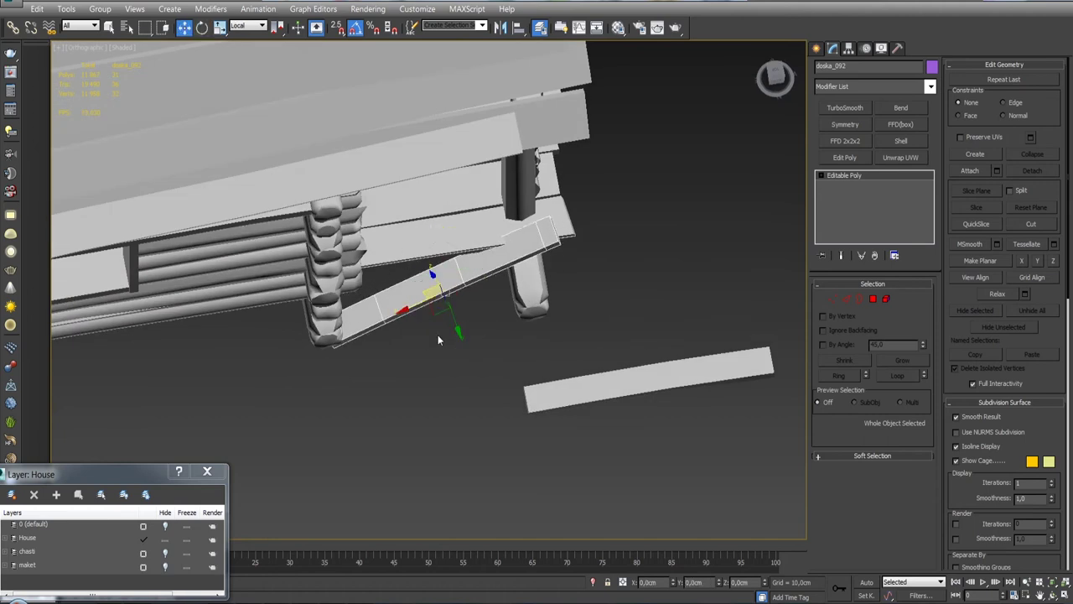
{"action": "left_click_drag", "start_coordinate": [458, 325], "coordinate": [462, 332]}
{"action": "mouse_move", "coordinate": [460, 334]}
{"action": "middle_mouse_down", "text": "alt"}
{"action": "mouse_move", "coordinate": [461, 264]}
{"action": "mouse_move", "coordinate": [503, 327]}
{"action": "mouse_move", "coordinate": [518, 227]}
{"action": "mouse_move", "coordinate": [532, 265]}
{"action": "mouse_move", "coordinate": [494, 359]}
{"action": "mouse_move", "coordinate": [354, 307]}
{"action": "mouse_move", "coordinate": [592, 333]}
{"action": "mouse_move", "coordinate": [479, 323]}
{"action": "mouse_move", "coordinate": [529, 315]}
{"action": "middle_mouse_up", "text": "alt"}
{"action": "scroll", "coordinate": [462, 264], "scroll_direction": "up", "scroll_amount": 5}
{"action": "scroll", "coordinate": [466, 283], "scroll_direction": "down", "scroll_amount": 6}
{"action": "scroll", "coordinate": [504, 352], "scroll_direction": "up", "scroll_amount": 6}
{"action": "scroll", "coordinate": [504, 353], "scroll_direction": "down", "scroll_amount": 3}
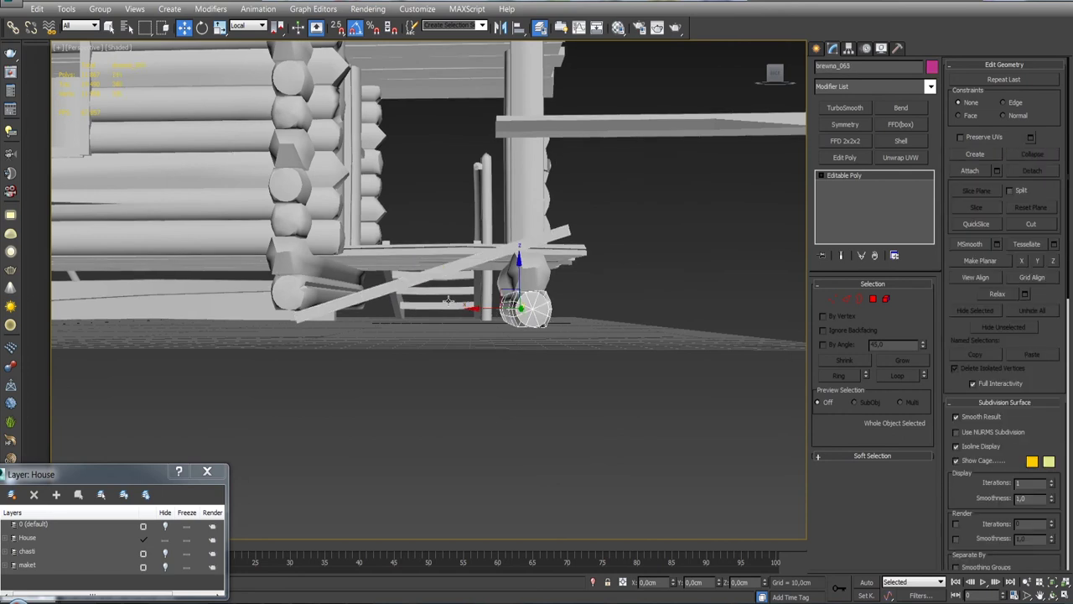
Inspect the porch and tilted board from side and perspective views.
{"action": "mouse_move", "coordinate": [416, 282]}
{"action": "middle_mouse_down", "text": "alt"}
{"action": "mouse_move", "coordinate": [493, 327]}
{"action": "mouse_move", "coordinate": [486, 382]}
{"action": "middle_mouse_up", "text": "alt"}
{"action": "key", "text": "l"}
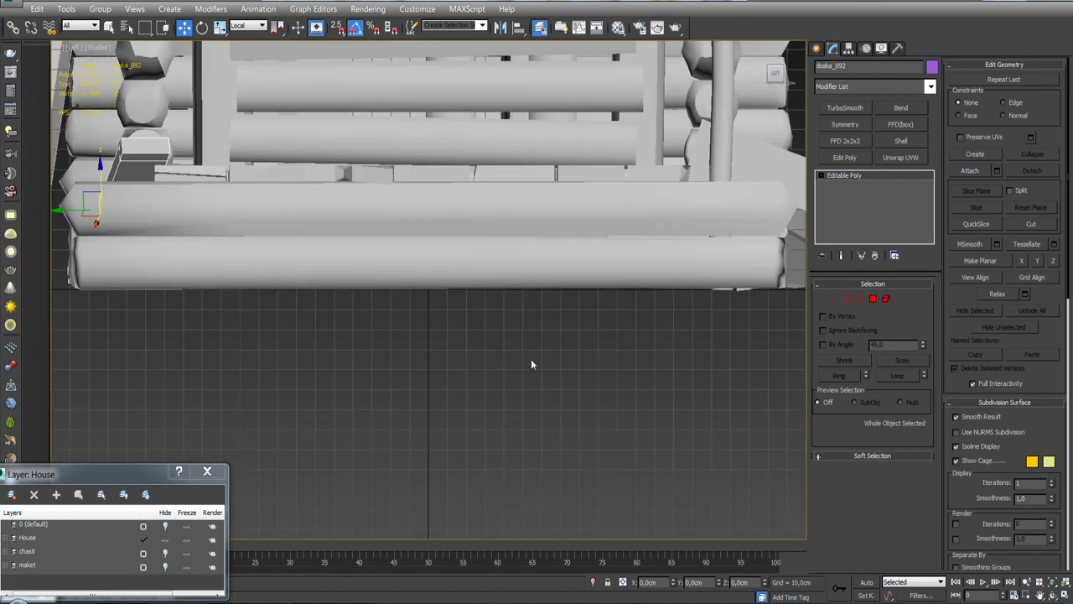
{"action": "key", "text": "p"}
{"action": "key", "text": "shift+z"}
{"action": "key", "text": "l"}
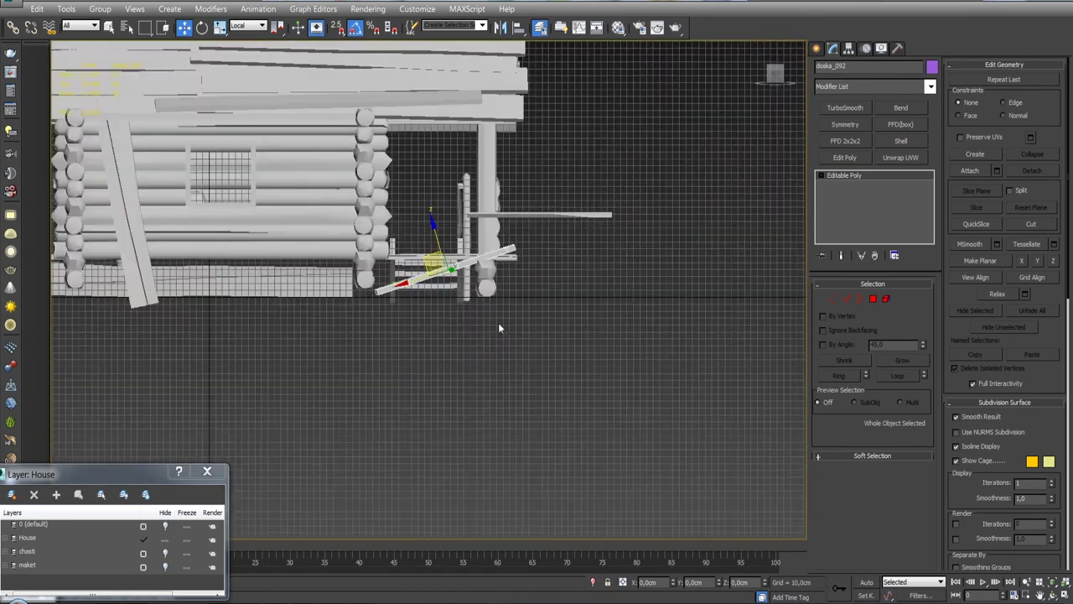
{"action": "scroll", "coordinate": [498, 322], "scroll_direction": "up", "scroll_amount": 5}
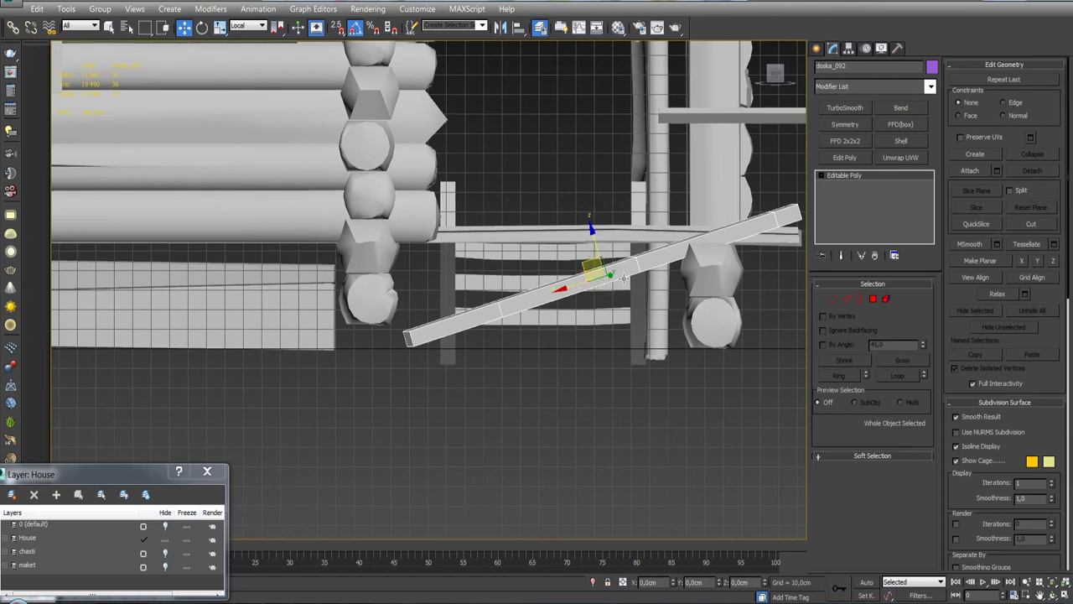
{"action": "scroll", "coordinate": [710, 338], "scroll_direction": "down", "scroll_amount": 5}
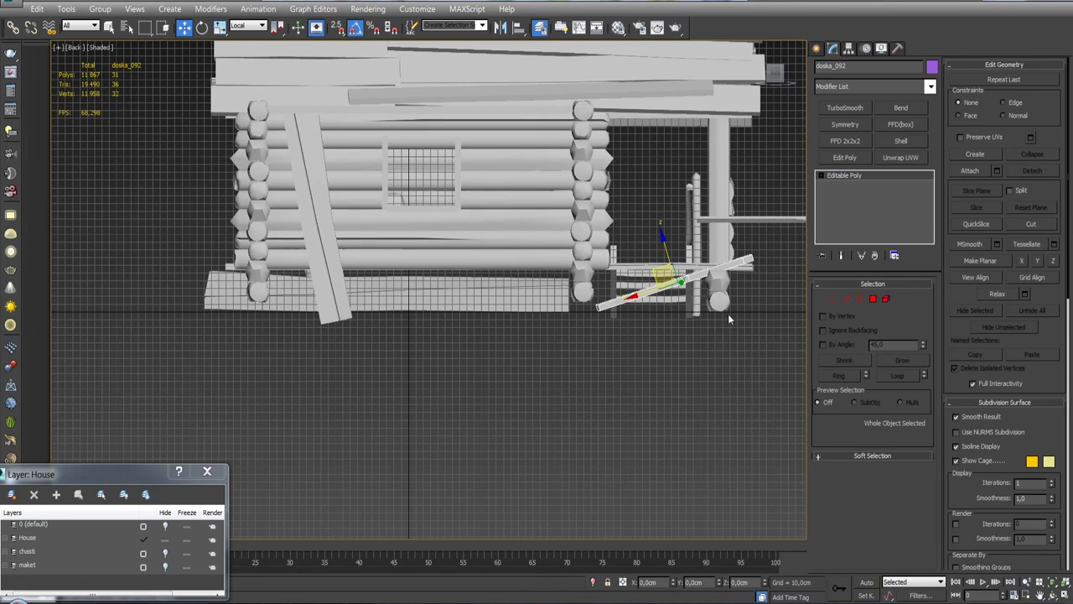
{"action": "middle_click_drag", "start_coordinate": [725, 331], "coordinate": [634, 348], "text": "alt"}
Select all 143 house objects and group them as Group008.
{"action": "key", "text": "l"}
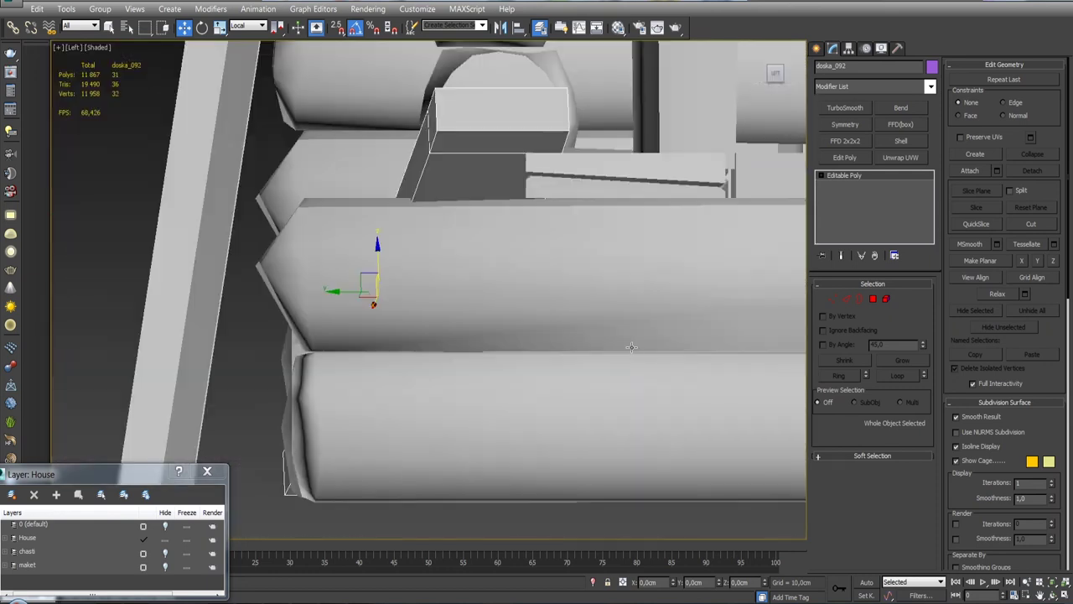
{"action": "left_click_drag", "start_coordinate": [378, 143], "coordinate": [730, 408]}
{"action": "left_click", "coordinate": [100, 8]}
{"action": "left_click", "coordinate": [109, 26]}
{"action": "left_click", "coordinate": [549, 322]}
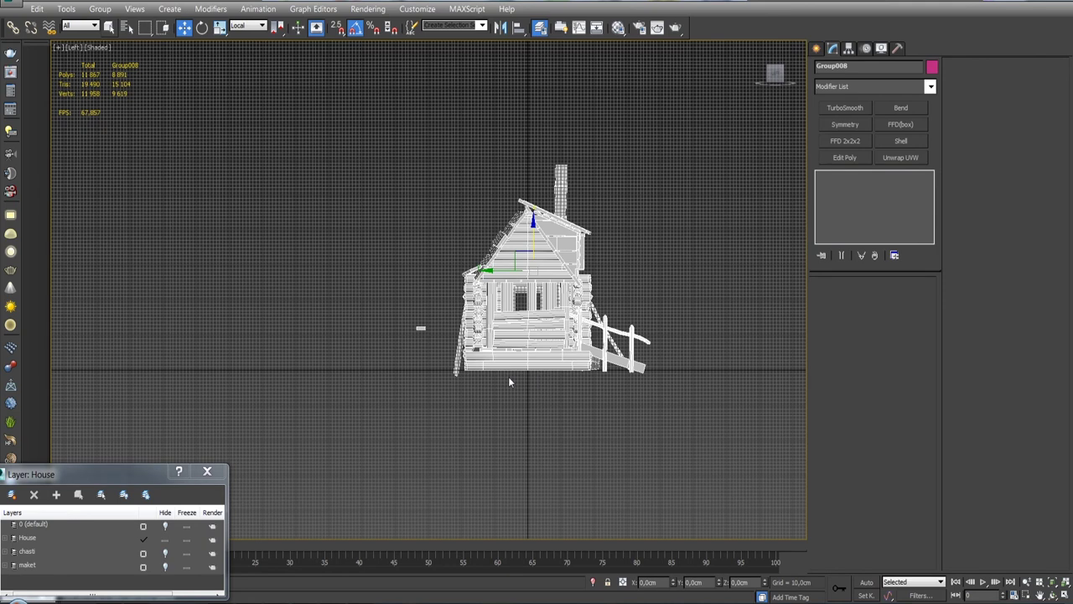
Nudge Group008 slightly downward in the front view.
{"action": "key", "text": "f"}
{"action": "key", "text": "z"}
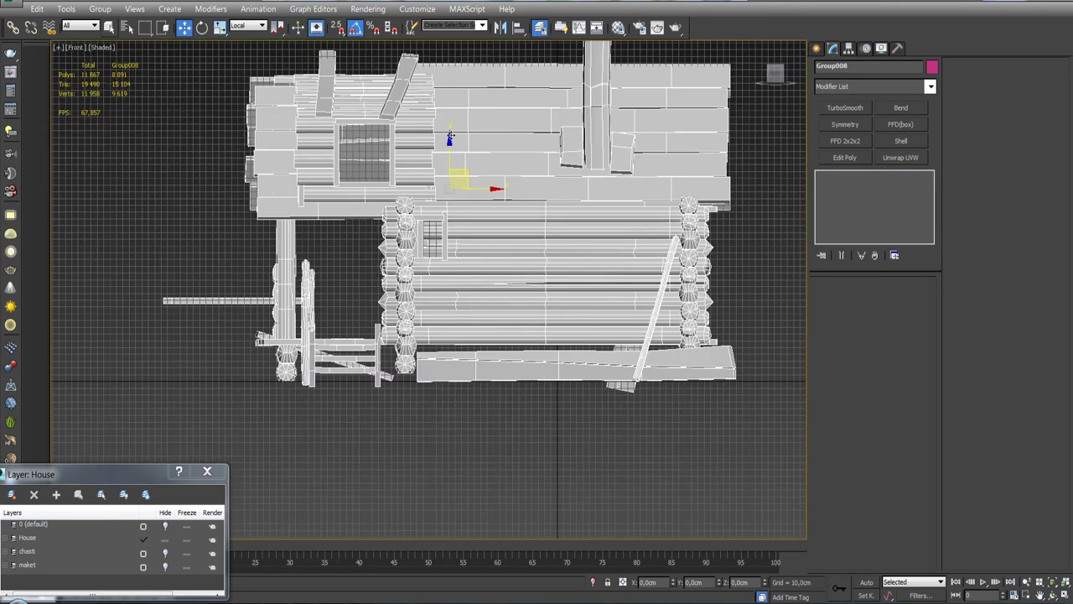
{"action": "left_click_drag", "start_coordinate": [450, 169], "coordinate": [450, 176]}
{"action": "scroll", "coordinate": [436, 306], "scroll_direction": "up", "scroll_amount": 5}
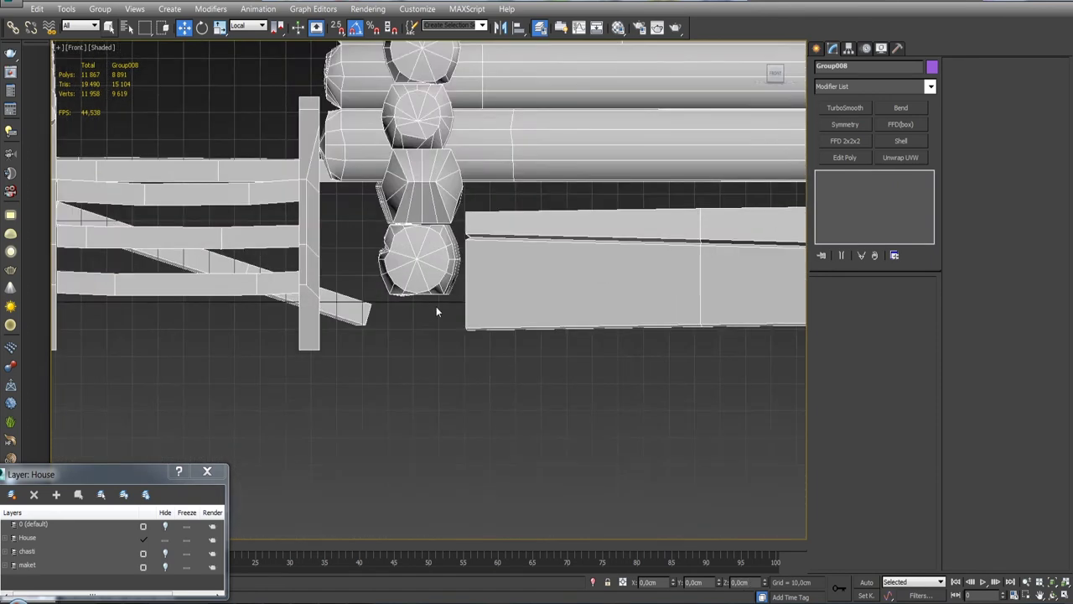
{"action": "scroll", "coordinate": [434, 244], "scroll_direction": "up", "scroll_amount": 3}
{"action": "middle_click_drag", "start_coordinate": [434, 244], "coordinate": [433, 256]}
{"action": "scroll", "coordinate": [434, 260], "scroll_direction": "down", "scroll_amount": 4}
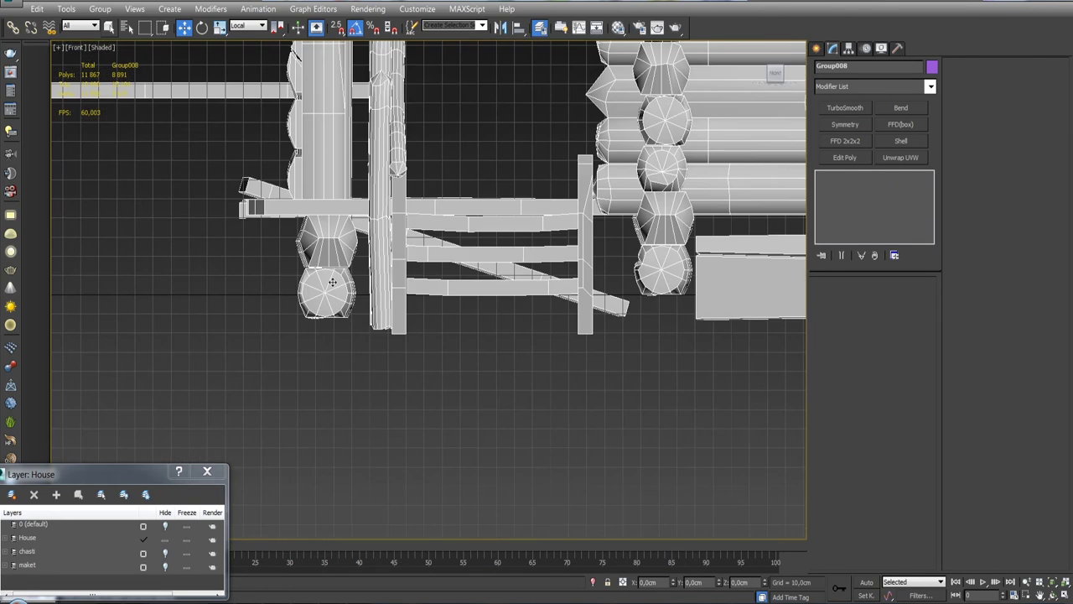
Open the house group and nudge bottom board doska_085 slightly higher.
{"action": "scroll", "coordinate": [434, 263], "scroll_direction": "down", "scroll_amount": 4}
{"action": "middle_click_drag", "start_coordinate": [688, 314], "coordinate": [506, 304]}
{"action": "left_click", "coordinate": [100, 9]}
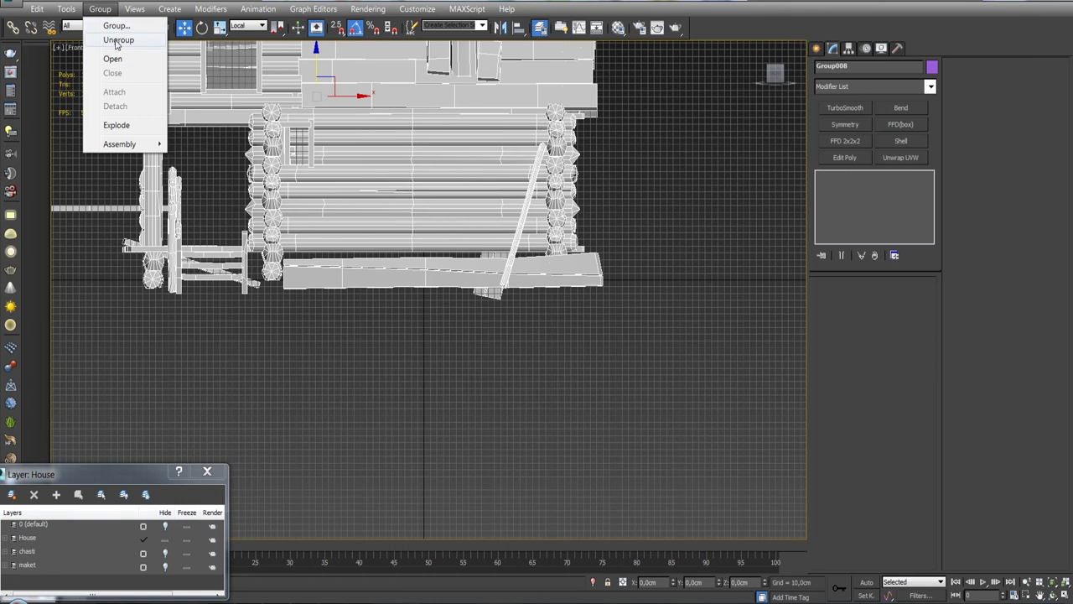
{"action": "left_click", "coordinate": [109, 54]}
{"action": "scroll", "coordinate": [503, 352], "scroll_direction": "up", "scroll_amount": 2}
{"action": "scroll", "coordinate": [503, 353], "scroll_direction": "up", "scroll_amount": 3}
{"action": "left_click", "coordinate": [577, 313]}
{"action": "mouse_move", "coordinate": [406, 366]}
{"action": "left_mouse_down"}
{"action": "mouse_move", "coordinate": [415, 338]}
{"action": "mouse_move", "coordinate": [407, 344]}
{"action": "left_mouse_up"}
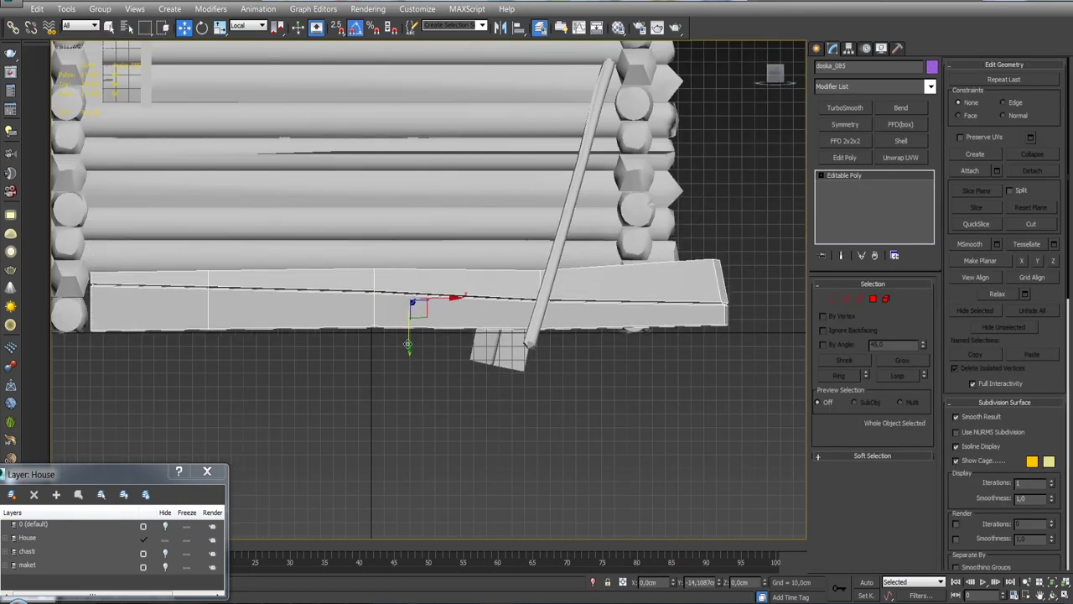
Select pole Cylinder035, inspect the railing in wireframe and shaded views, then pick the porch plank.
{"action": "left_click", "coordinate": [538, 334]}
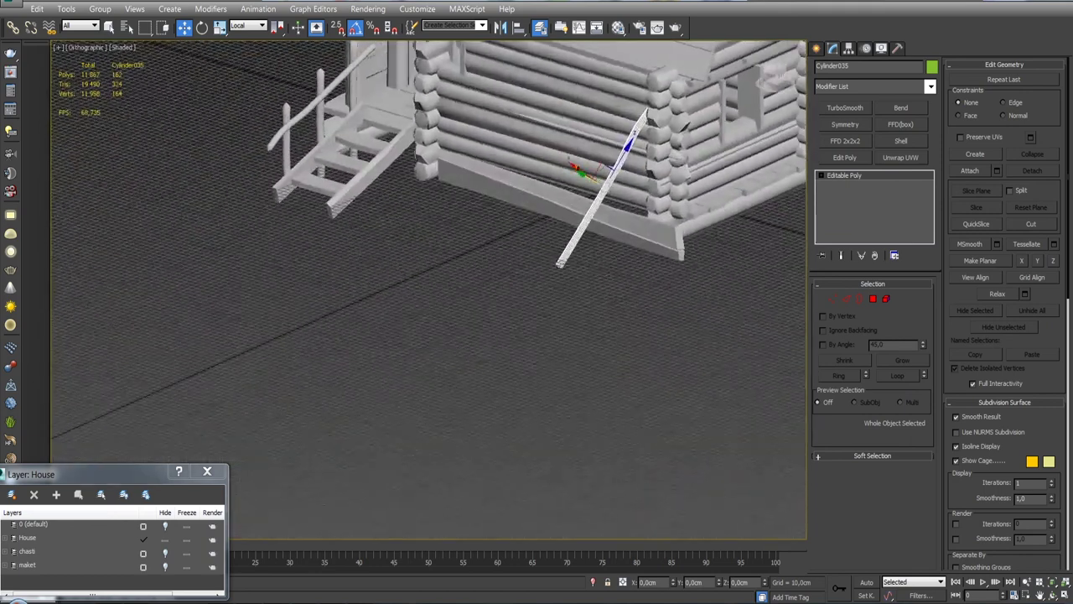
{"action": "mouse_move", "coordinate": [615, 183]}
{"action": "middle_mouse_down", "text": "alt"}
{"action": "mouse_move", "coordinate": [718, 215]}
{"action": "mouse_move", "coordinate": [577, 321]}
{"action": "middle_mouse_up", "text": "alt"}
{"action": "key", "text": "l"}
{"action": "key", "text": "F3"}
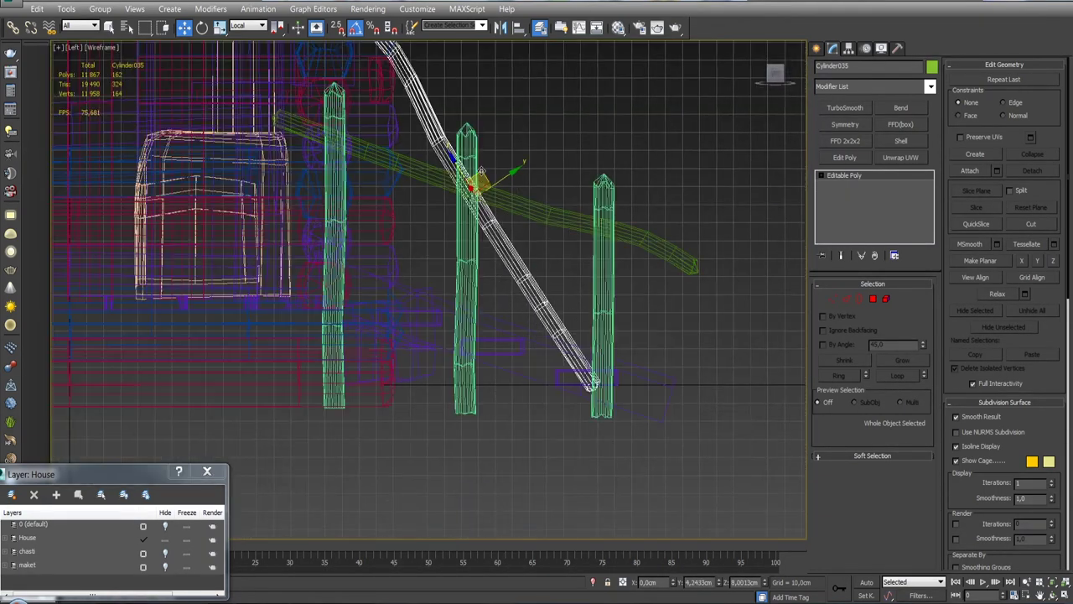
{"action": "key", "text": "F3"}
{"action": "mouse_move", "coordinate": [551, 242]}
{"action": "middle_mouse_down", "text": "alt"}
{"action": "mouse_move", "coordinate": [563, 240]}
{"action": "mouse_move", "coordinate": [351, 270]}
{"action": "middle_mouse_up", "text": "alt"}
{"action": "left_click", "coordinate": [562, 241]}
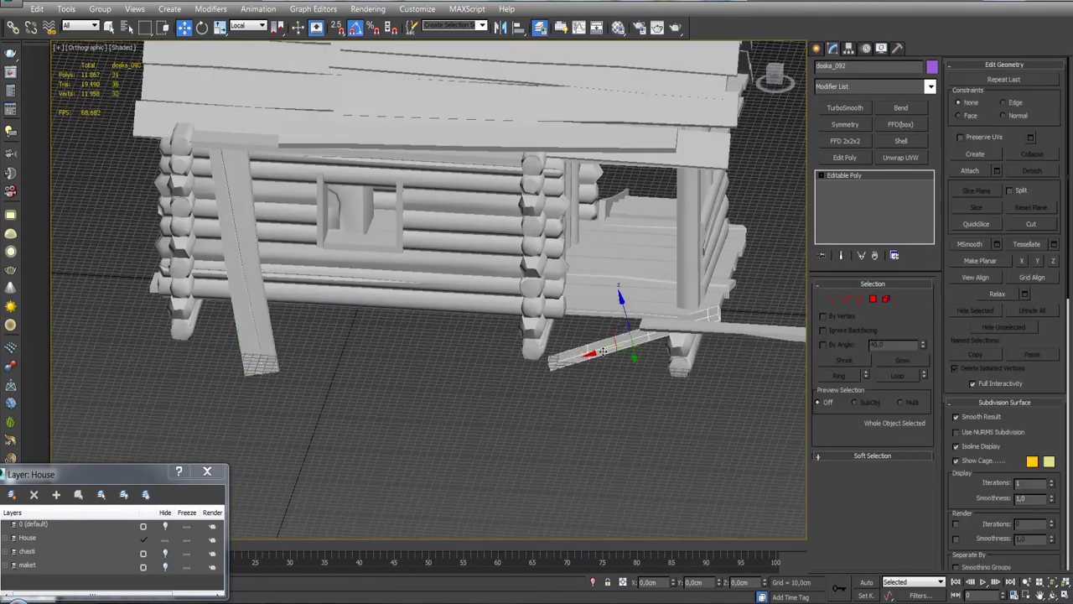
Restore earlier view framings and turn to a front view of the plank.
{"action": "middle_click_drag", "start_coordinate": [602, 351], "coordinate": [604, 320], "text": "alt"}
{"action": "key", "text": "shift+z"}
{"action": "key", "text": "shift+z"}
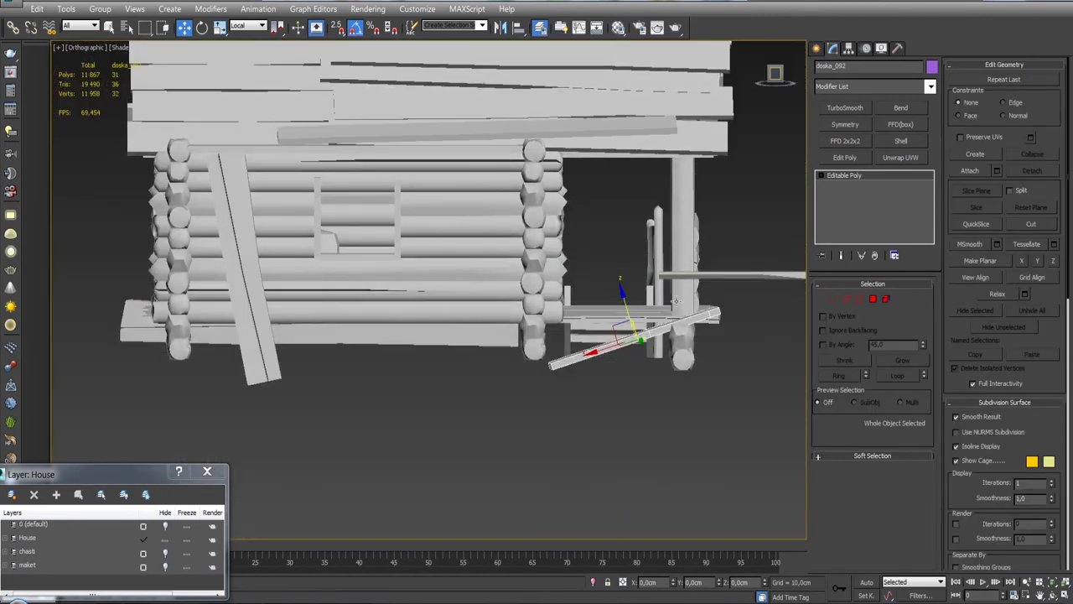
{"action": "key", "text": "shift+z"}
{"action": "key", "text": "shift+z"}
{"action": "key", "text": "shift+z"}
{"action": "key", "text": "shift+z"}
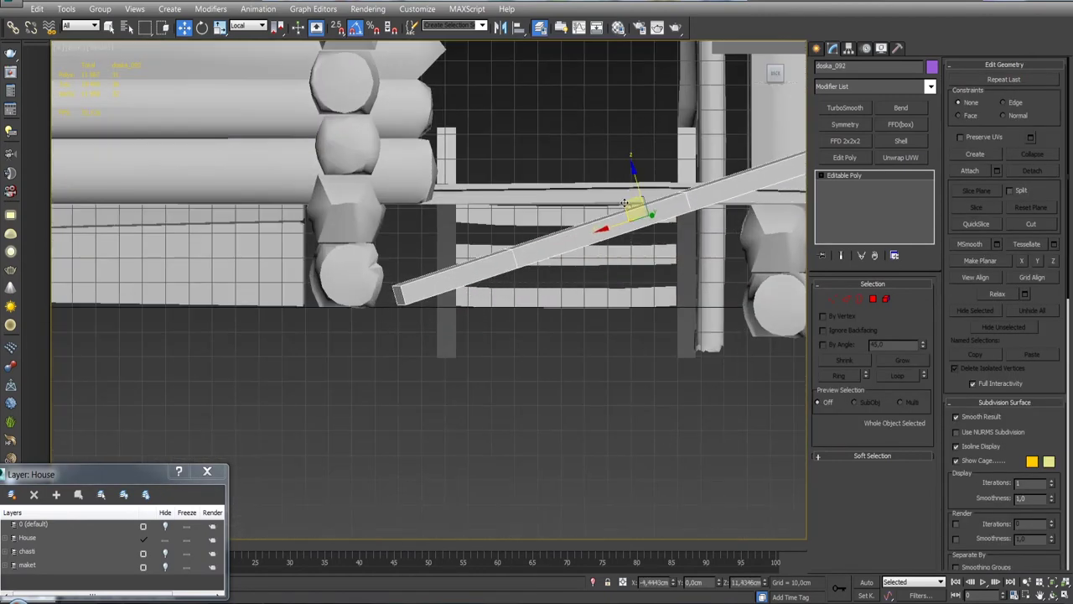
{"action": "key", "text": "shift+z"}
{"action": "key", "text": "shift+z"}
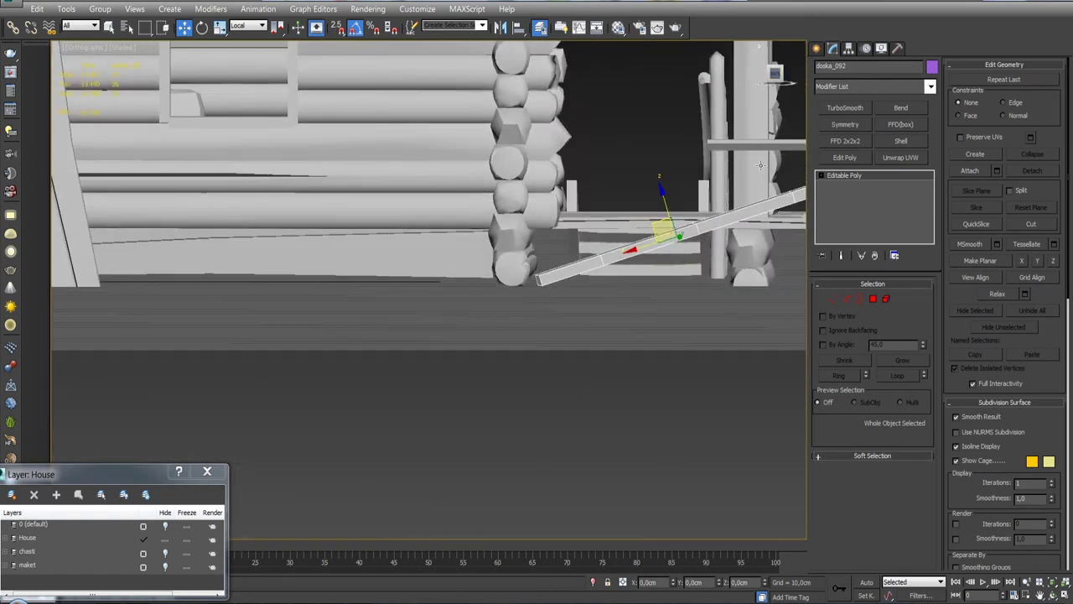
{"action": "key", "text": "shift+z"}
{"action": "key", "text": "shift+z"}
{"action": "key", "text": "e"}
{"action": "key", "text": "shift+z"}
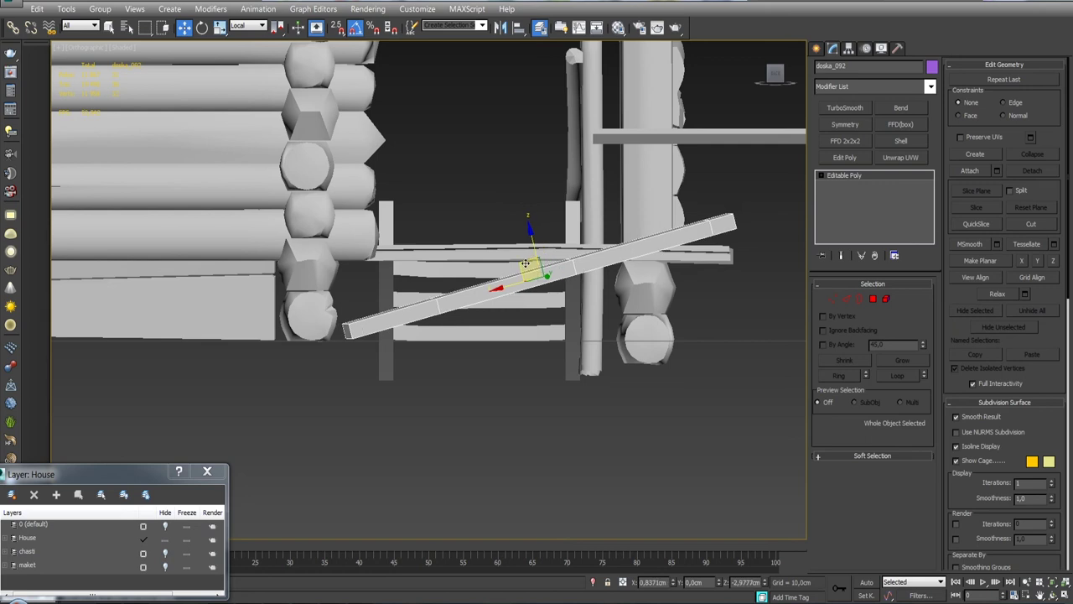
{"action": "key", "text": "shift+z"}
{"action": "middle_click_drag", "start_coordinate": [724, 342], "coordinate": [597, 331]}
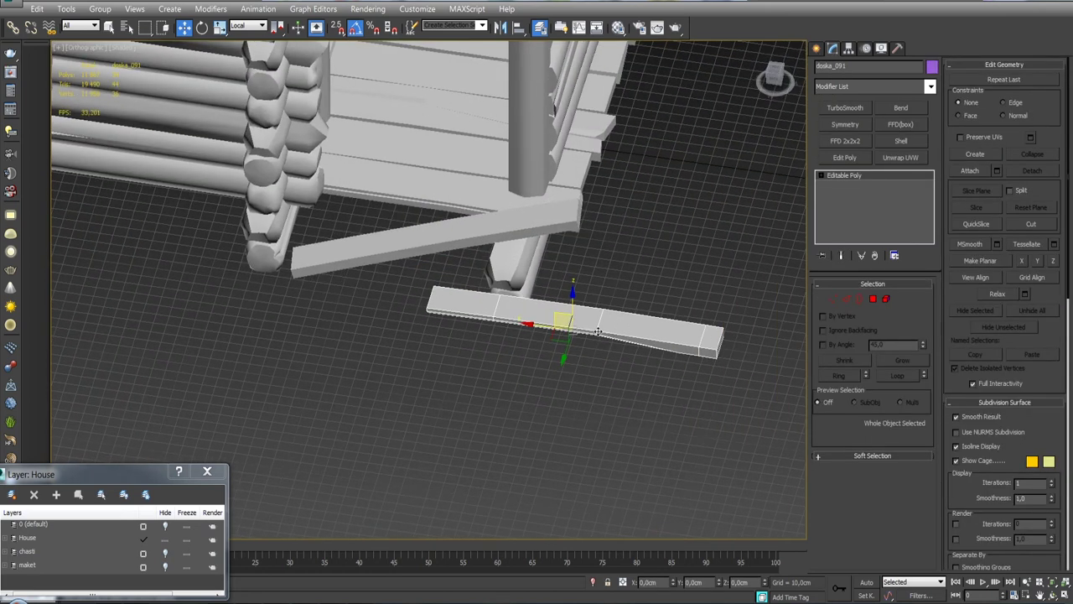
{"action": "left_click", "coordinate": [773, 80]}
Move the plank left and down, then rotate it steeply across the other plank.
{"action": "left_click_drag", "start_coordinate": [608, 243], "coordinate": [422, 370]}
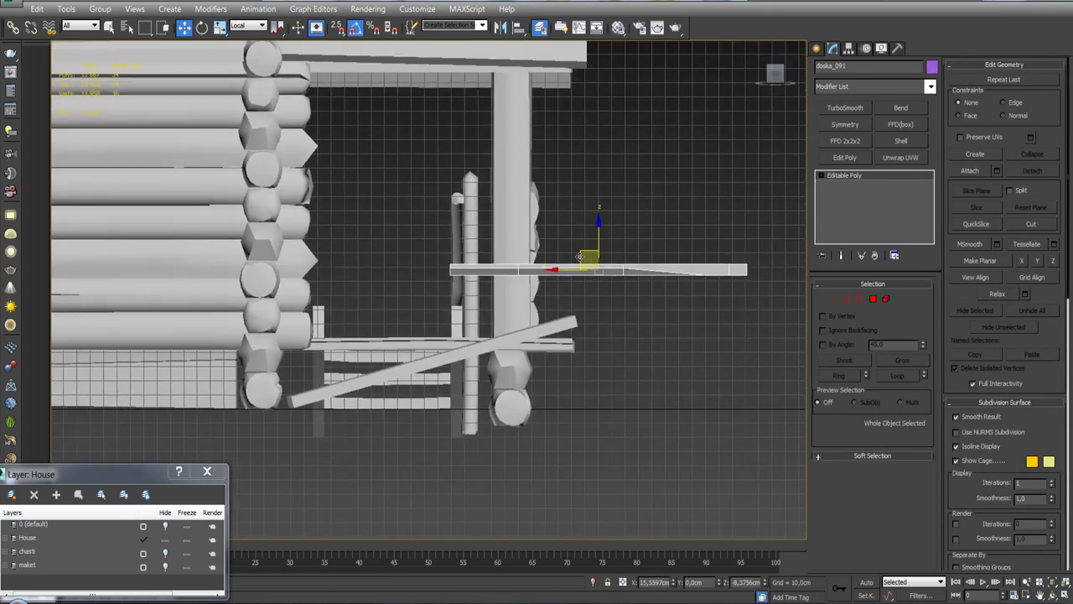
{"action": "scroll", "coordinate": [419, 361], "scroll_direction": "up", "scroll_amount": 3}
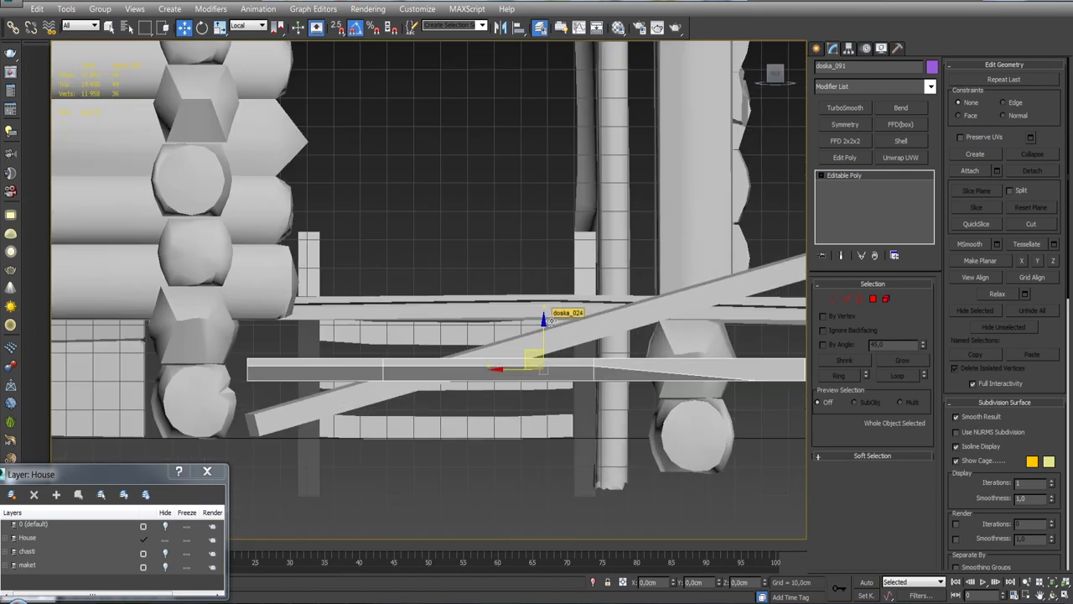
{"action": "scroll", "coordinate": [552, 319], "scroll_direction": "down", "scroll_amount": 3}
{"action": "mouse_move", "coordinate": [552, 319]}
{"action": "middle_mouse_down", "text": "alt"}
{"action": "mouse_move", "coordinate": [567, 226]}
{"action": "mouse_move", "coordinate": [586, 254]}
{"action": "middle_mouse_up", "text": "alt"}
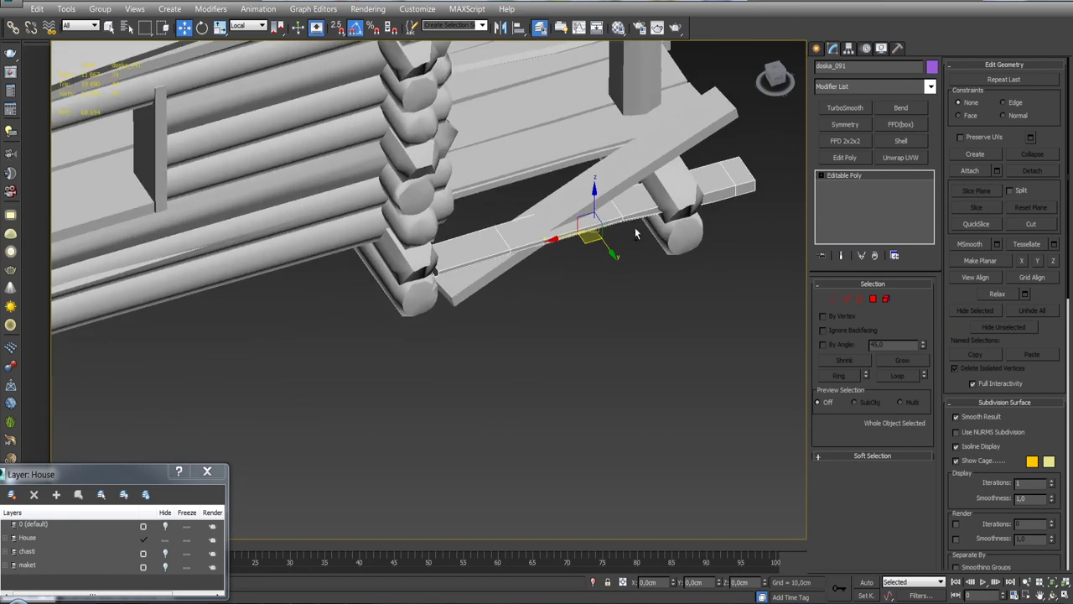
{"action": "key", "text": "e"}
{"action": "left_click_drag", "start_coordinate": [586, 253], "coordinate": [614, 256]}
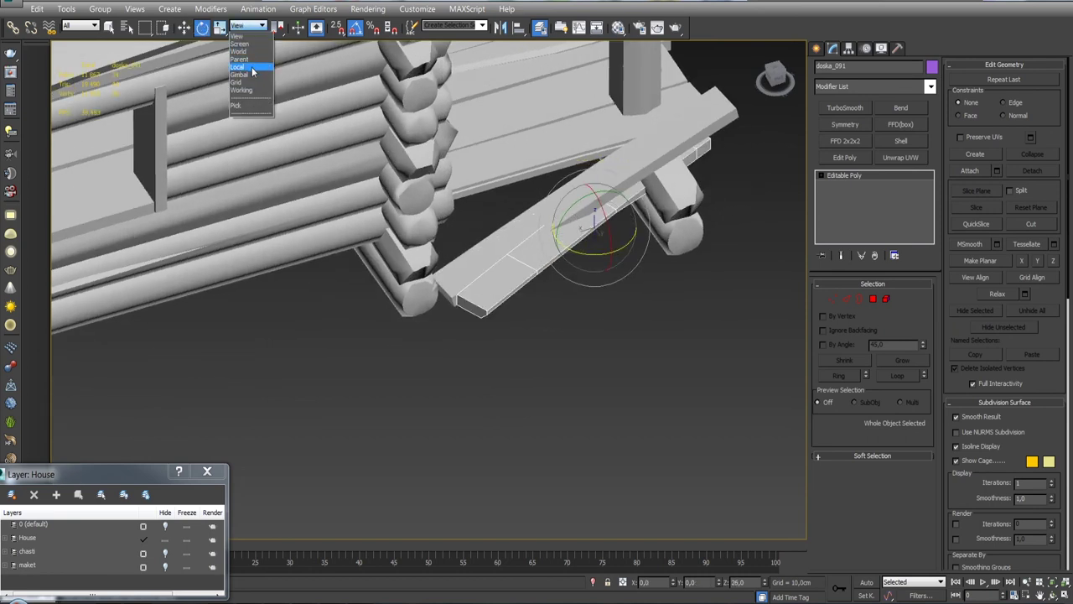
{"action": "mouse_move", "coordinate": [569, 236]}
{"action": "middle_mouse_down", "text": "alt"}
{"action": "mouse_move", "coordinate": [627, 282]}
{"action": "mouse_move", "coordinate": [587, 210]}
{"action": "middle_mouse_up", "text": "alt"}
{"action": "left_click_drag", "start_coordinate": [579, 193], "coordinate": [587, 181]}
{"action": "middle_click_drag", "start_coordinate": [587, 180], "coordinate": [637, 233], "text": "alt"}
Raise the plank about 5.7 cm on Z and tilt it -3° on Y.
{"action": "mouse_move", "coordinate": [578, 206]}
{"action": "middle_mouse_down", "text": "alt"}
{"action": "mouse_move", "coordinate": [575, 228]}
{"action": "mouse_move", "coordinate": [550, 190]}
{"action": "middle_mouse_up", "text": "alt"}
{"action": "left_click_drag", "start_coordinate": [587, 228], "coordinate": [589, 220]}
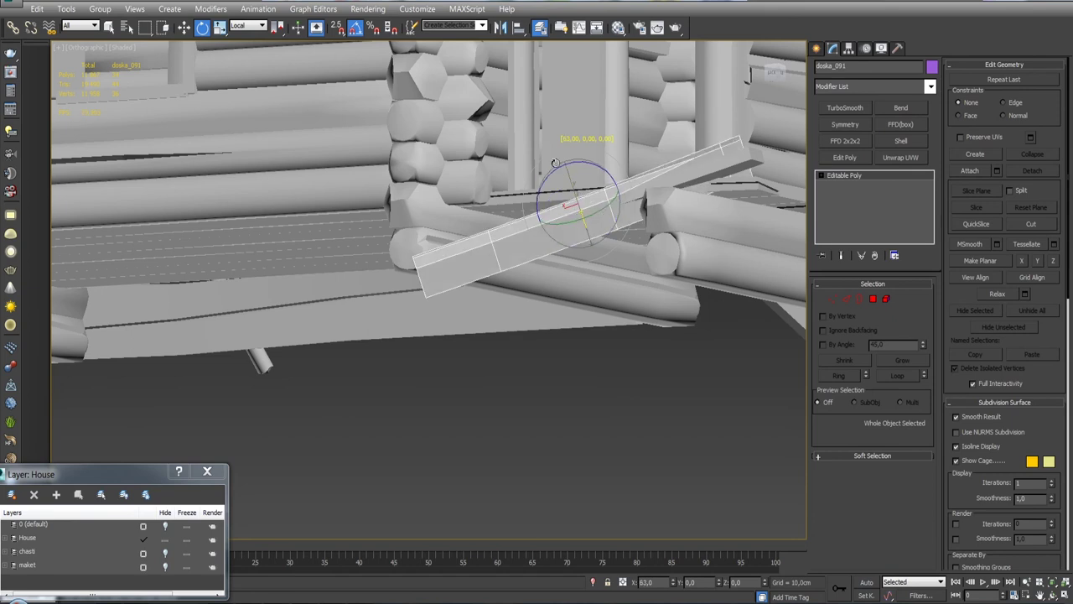
{"action": "mouse_move", "coordinate": [589, 219]}
{"action": "middle_mouse_down", "text": "alt"}
{"action": "mouse_move", "coordinate": [622, 255]}
{"action": "mouse_move", "coordinate": [604, 229]}
{"action": "mouse_move", "coordinate": [582, 255]}
{"action": "mouse_move", "coordinate": [594, 288]}
{"action": "middle_mouse_up", "text": "alt"}
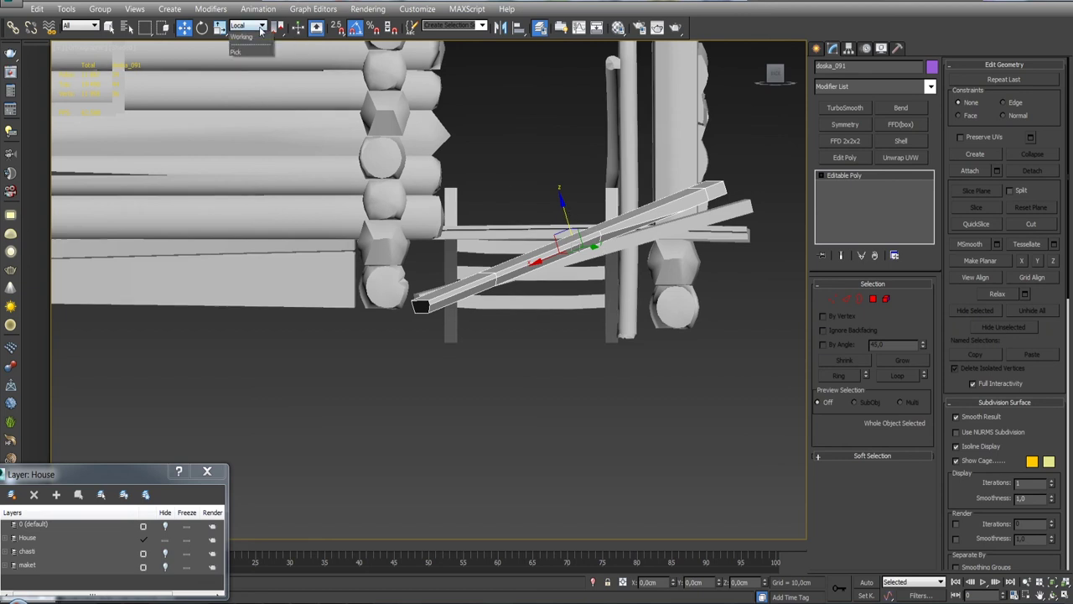
{"action": "left_click_drag", "start_coordinate": [575, 207], "coordinate": [571, 199]}
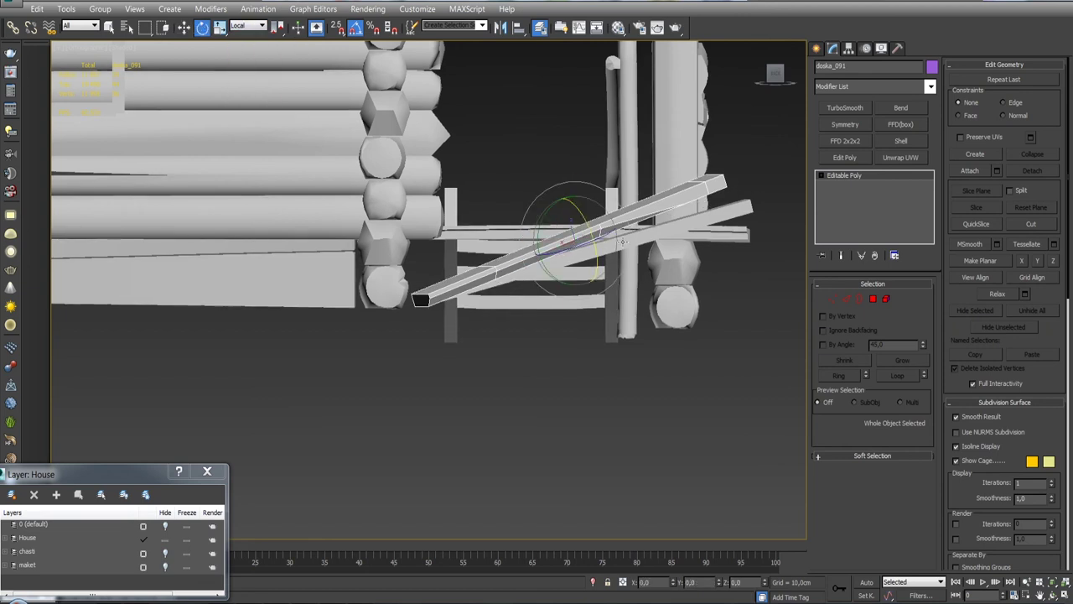
{"action": "left_click_drag", "start_coordinate": [540, 226], "coordinate": [576, 204]}
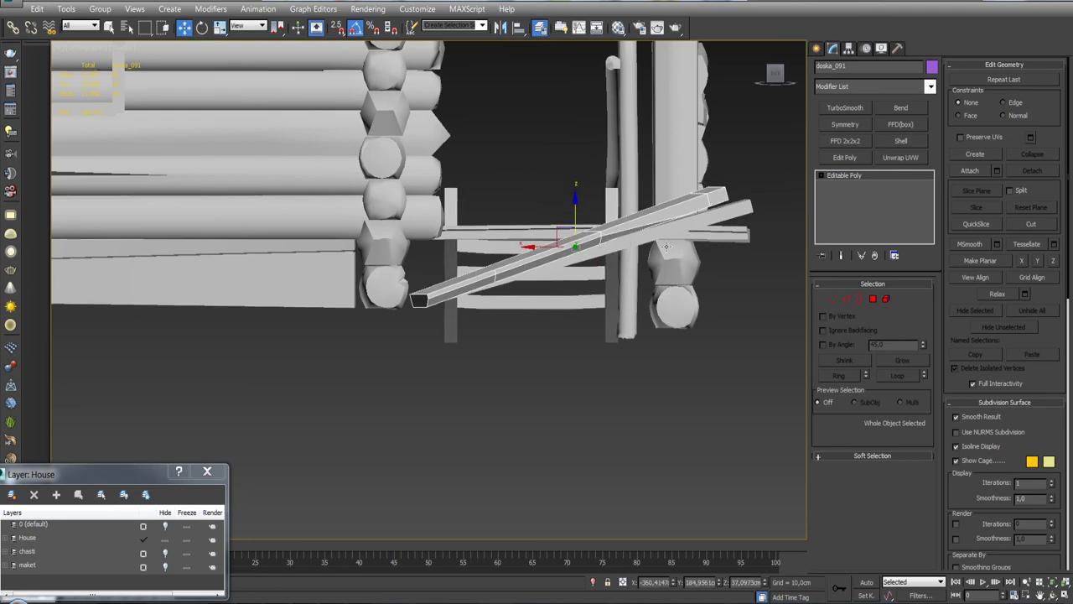
Deselect the plank, view the whole house, and select roof plank doska_068.
{"action": "middle_click_drag", "start_coordinate": [667, 245], "coordinate": [707, 283], "text": "alt"}
{"action": "scroll", "coordinate": [654, 348], "scroll_direction": "down", "scroll_amount": 3}
{"action": "left_click", "coordinate": [654, 348]}
{"action": "mouse_move", "coordinate": [654, 348]}
{"action": "middle_mouse_down", "text": "alt"}
{"action": "mouse_move", "coordinate": [534, 233]}
{"action": "mouse_move", "coordinate": [587, 252]}
{"action": "mouse_move", "coordinate": [530, 241]}
{"action": "middle_mouse_up", "text": "alt"}
{"action": "left_click", "coordinate": [534, 233]}
{"action": "left_click", "coordinate": [530, 240]}
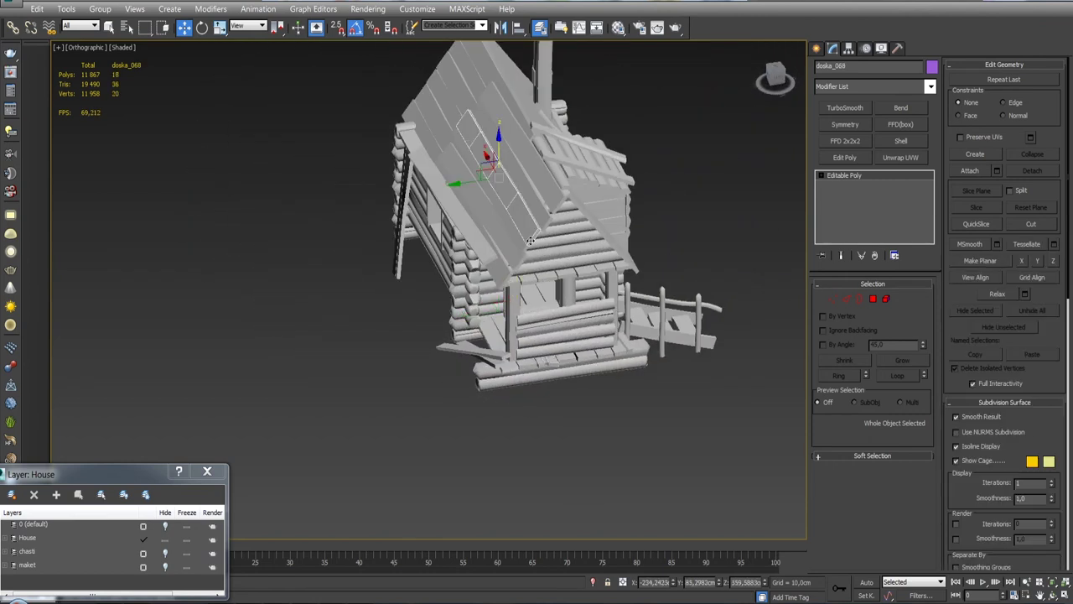
Chamfer the long edges of eave board doska_069 about 5 cm and tidy its end vertices.
{"action": "left_click", "coordinate": [530, 243]}
{"action": "mouse_move", "coordinate": [530, 243]}
{"action": "middle_mouse_down", "text": "alt"}
{"action": "mouse_move", "coordinate": [503, 251]}
{"action": "mouse_move", "coordinate": [520, 367]}
{"action": "middle_mouse_up", "text": "alt"}
{"action": "scroll", "coordinate": [503, 252], "scroll_direction": "up", "scroll_amount": 5}
{"action": "key", "text": "2"}
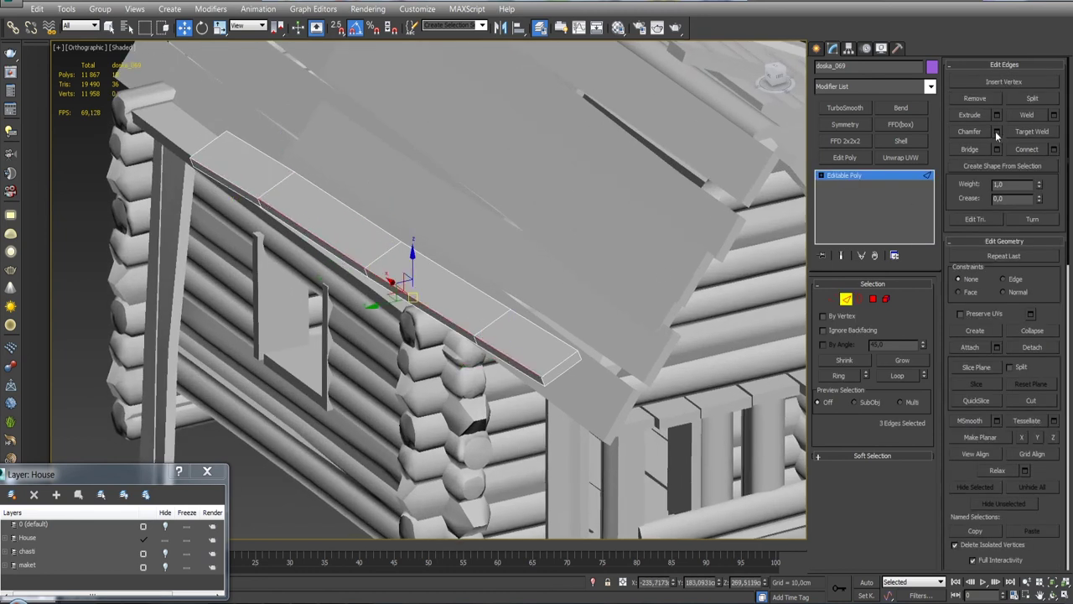
{"action": "middle_click_drag", "start_coordinate": [655, 249], "coordinate": [662, 212], "text": "alt"}
{"action": "left_click_drag", "start_coordinate": [687, 145], "coordinate": [686, 127]}
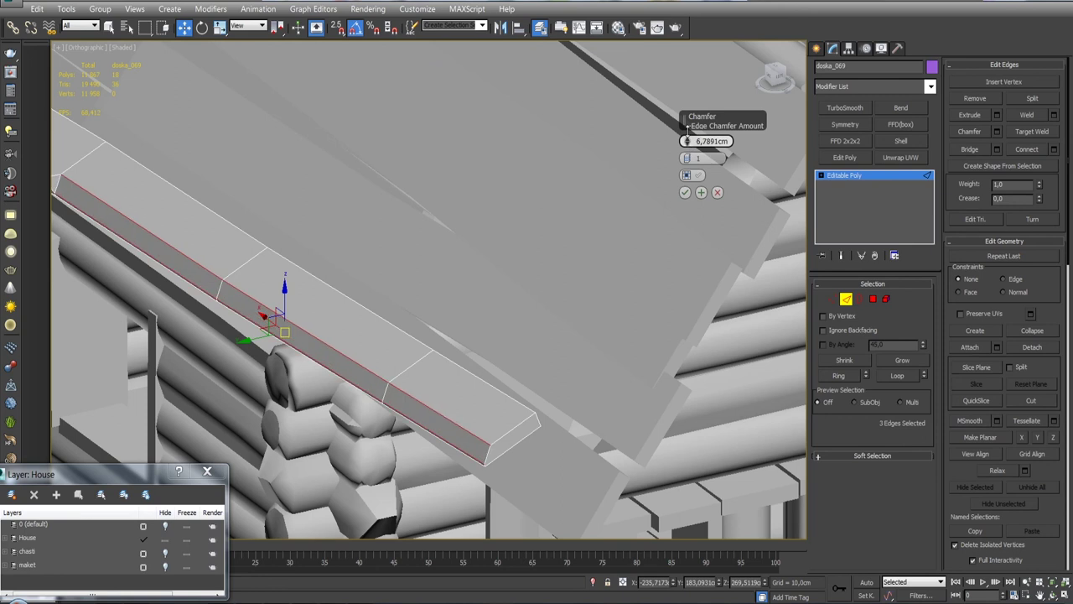
{"action": "left_click", "coordinate": [685, 192]}
{"action": "middle_click_drag", "start_coordinate": [685, 192], "coordinate": [427, 259], "text": "alt"}
{"action": "key", "text": "1"}
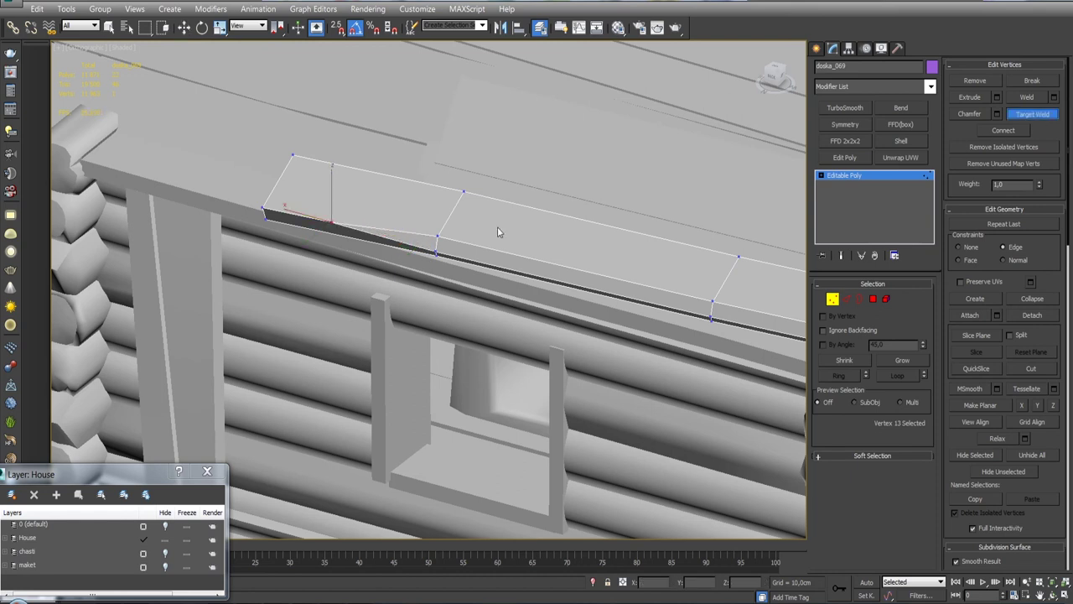
{"action": "scroll", "coordinate": [515, 183], "scroll_direction": "down", "scroll_amount": 5}
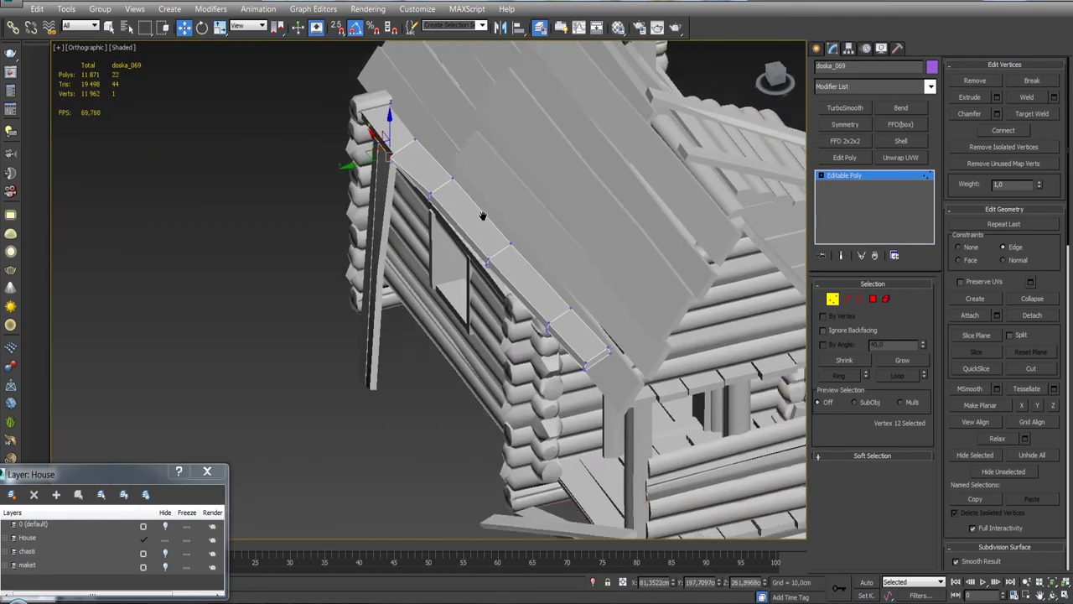
Add Unwrap UVW to the isolated board and relax its UVs in the UV Editor.
{"action": "left_click", "coordinate": [900, 158]}
{"action": "left_click", "coordinate": [872, 447]}
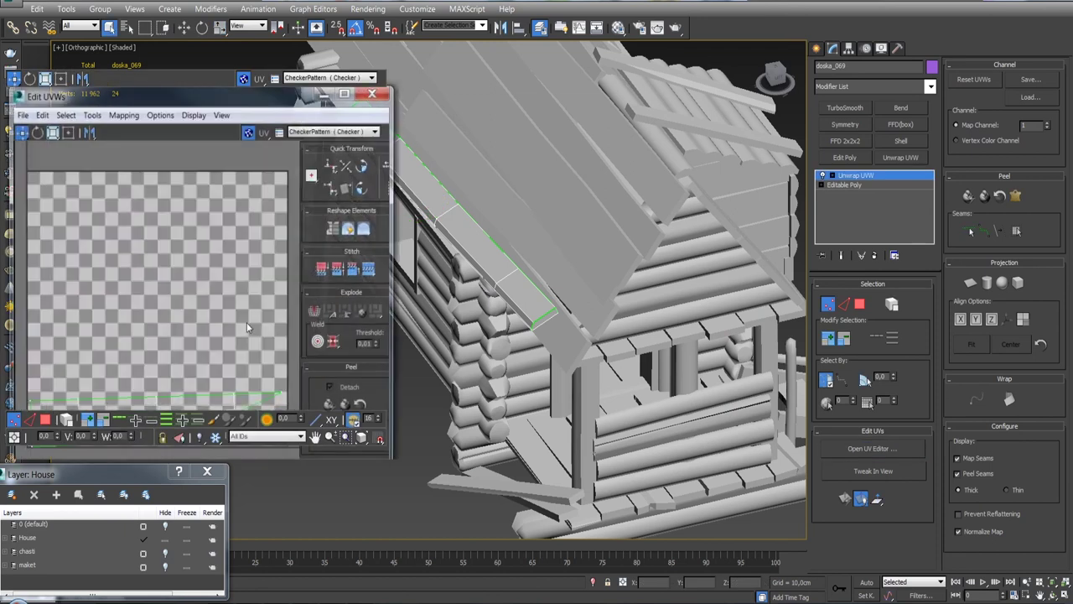
{"action": "left_click", "coordinate": [957, 458]}
{"action": "left_click", "coordinate": [594, 581]}
{"action": "mouse_move", "coordinate": [478, 326]}
{"action": "middle_mouse_down", "text": "alt"}
{"action": "mouse_move", "coordinate": [514, 277]}
{"action": "mouse_move", "coordinate": [554, 252]}
{"action": "middle_mouse_up", "text": "alt"}
{"action": "right_click", "coordinate": [108, 353]}
{"action": "left_click", "coordinate": [50, 507]}
{"action": "left_click", "coordinate": [122, 102]}
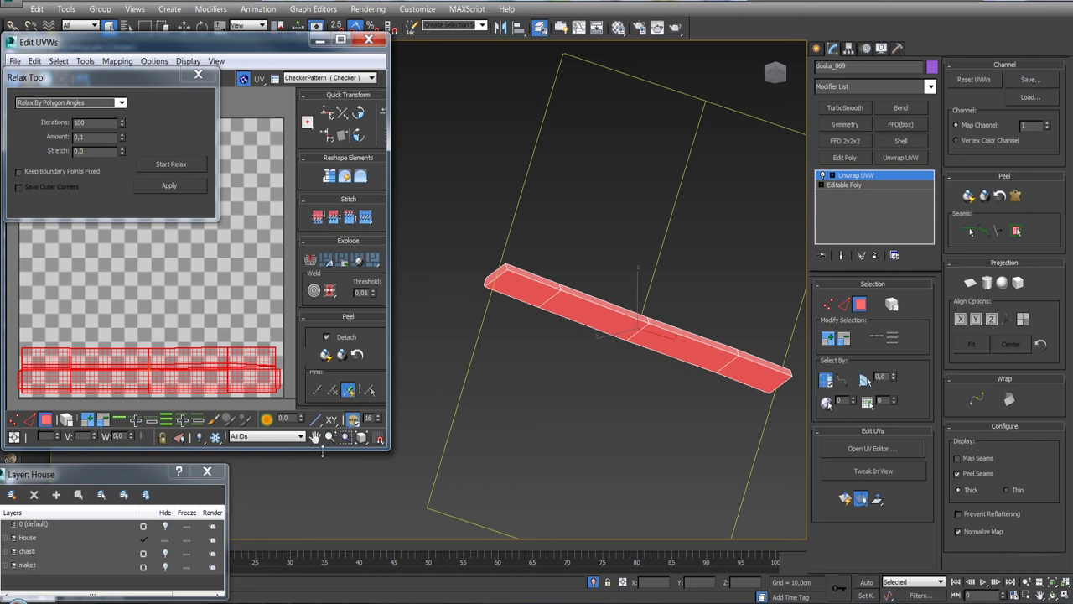
{"action": "key", "text": "ctrl+d"}
{"action": "left_click_drag", "start_coordinate": [322, 452], "coordinate": [322, 474]}
Collapse the unwrap into the Editable Poly, unhide the house, and select roof board doska_059.
{"action": "right_click", "coordinate": [848, 185]}
{"action": "left_click", "coordinate": [899, 290]}
{"action": "key", "text": "alt+q"}
{"action": "mouse_move", "coordinate": [777, 388]}
{"action": "middle_mouse_down", "text": "alt"}
{"action": "mouse_move", "coordinate": [688, 394]}
{"action": "mouse_move", "coordinate": [637, 419]}
{"action": "mouse_move", "coordinate": [671, 220]}
{"action": "middle_mouse_up", "text": "alt"}
{"action": "left_click", "coordinate": [687, 411]}
{"action": "left_click", "coordinate": [671, 220]}
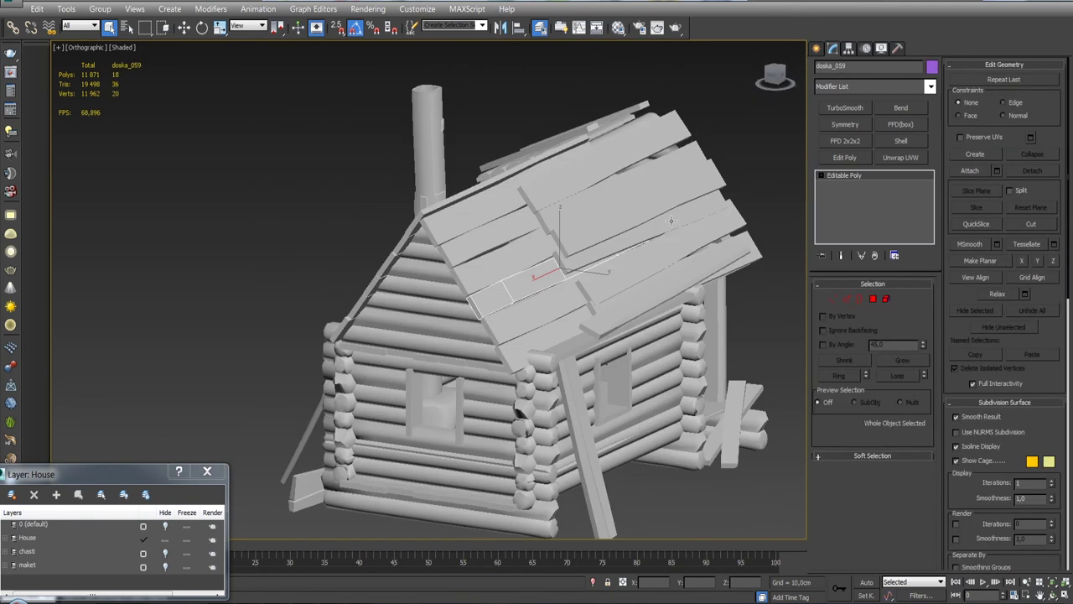
Isolate doska_059, warp one end with an FFD 2x2x2 lattice, and collapse it.
{"action": "scroll", "coordinate": [671, 221], "scroll_direction": "up", "scroll_amount": 3}
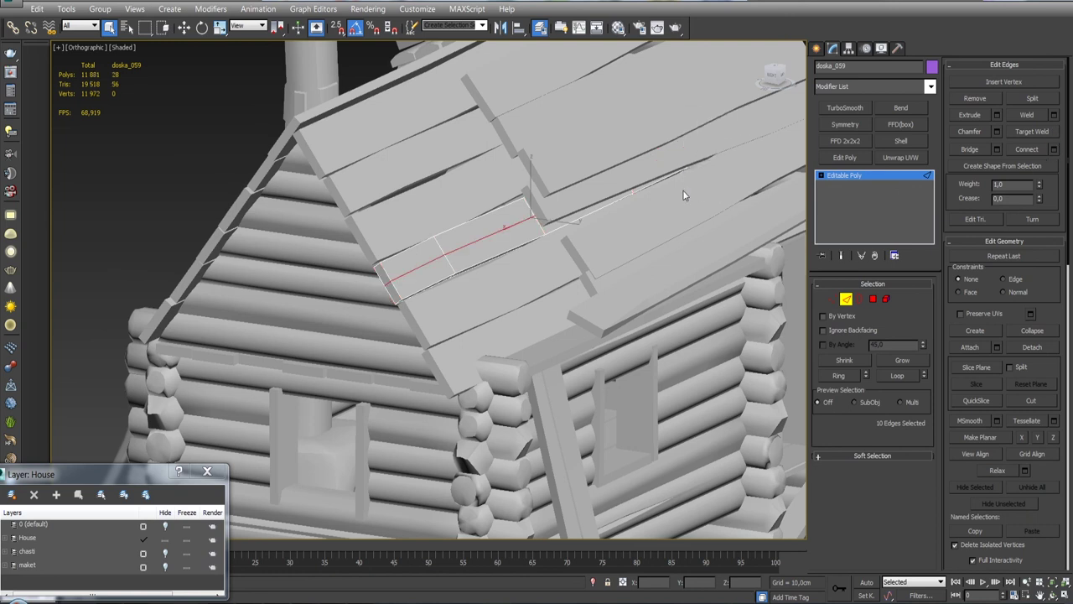
{"action": "key", "text": "alt+q"}
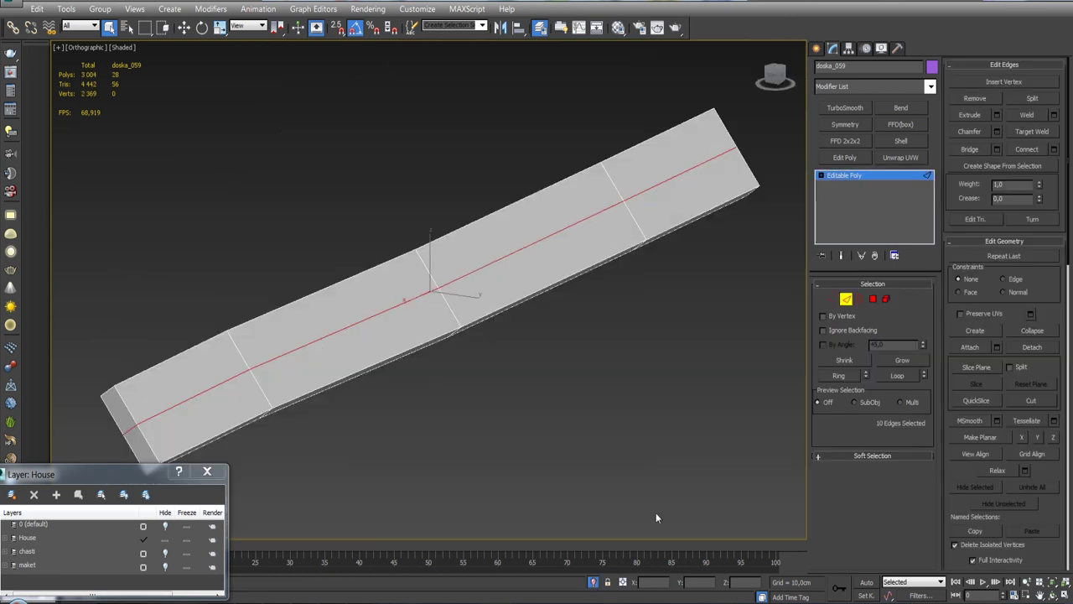
{"action": "left_click", "coordinate": [845, 141]}
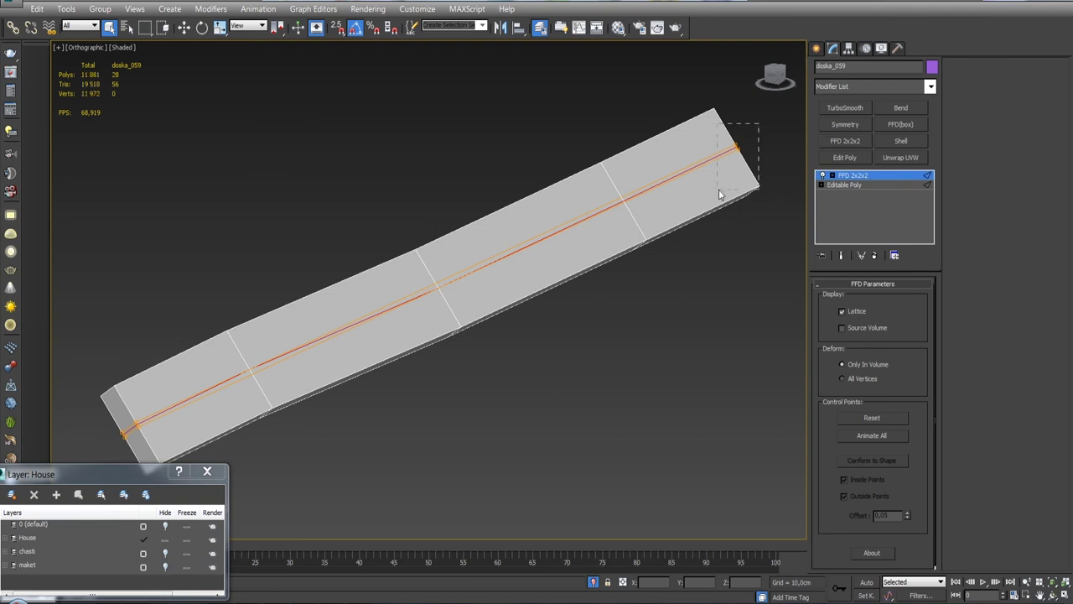
{"action": "mouse_move", "coordinate": [759, 205]}
{"action": "middle_mouse_down", "text": "alt"}
{"action": "mouse_move", "coordinate": [630, 209]}
{"action": "mouse_move", "coordinate": [639, 273]}
{"action": "middle_mouse_up", "text": "alt"}
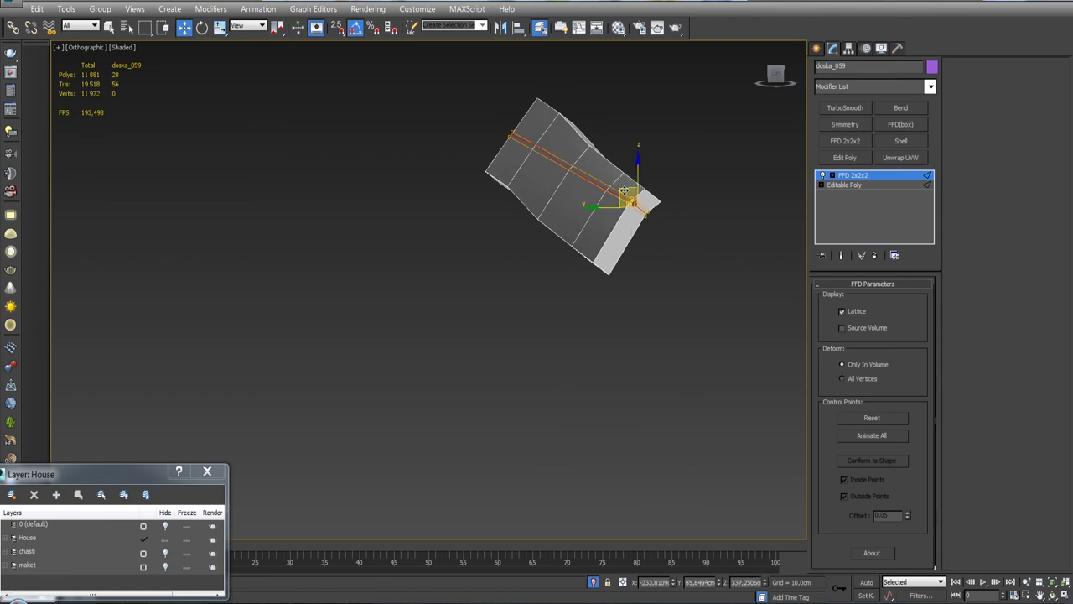
{"action": "right_click", "coordinate": [843, 184]}
{"action": "left_click", "coordinate": [876, 300]}
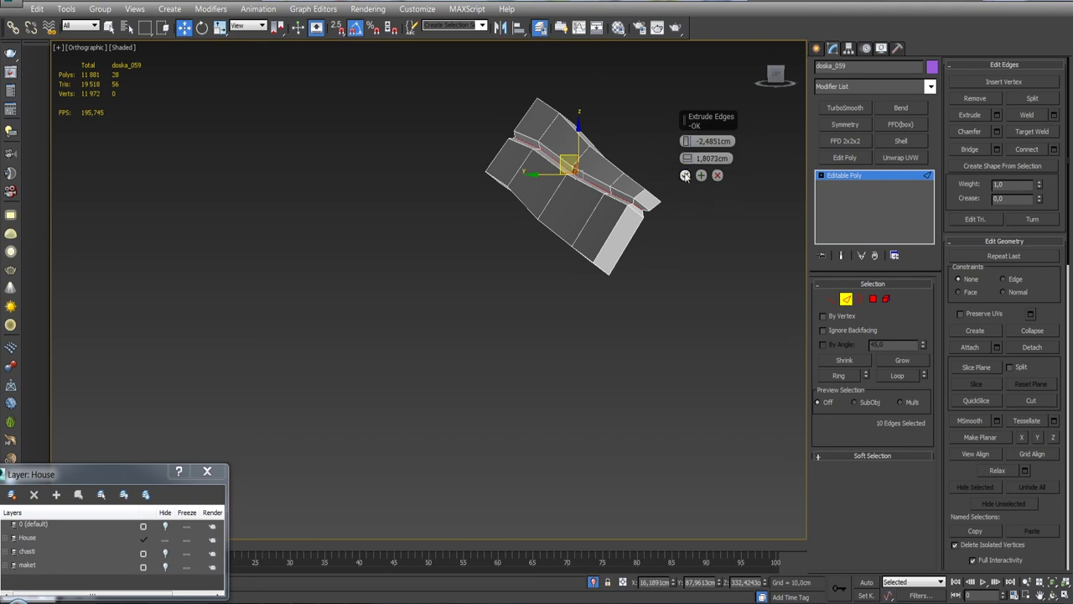
Leave edge editing on the grooved board and bring back the whole log house.
{"action": "middle_click_drag", "start_coordinate": [660, 232], "coordinate": [696, 218], "text": "alt"}
{"action": "key", "text": "2"}
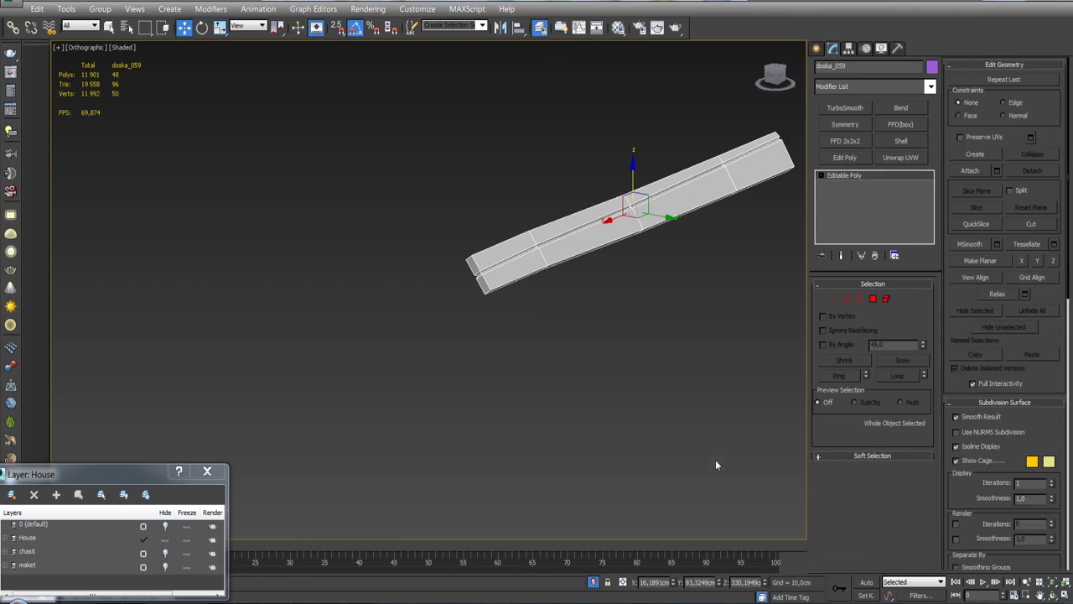
{"action": "left_click", "coordinate": [594, 580]}
Orbit around the log house, selecting the chimney and a porch plank along the way.
{"action": "scroll", "coordinate": [537, 416], "scroll_direction": "down", "scroll_amount": 5}
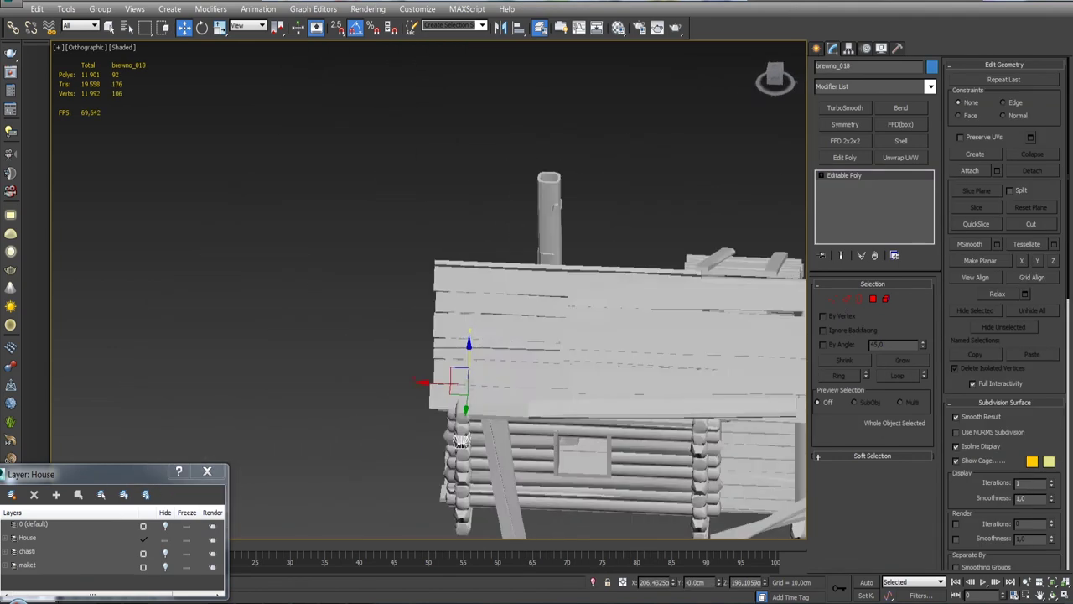
{"action": "mouse_move", "coordinate": [537, 416]}
{"action": "middle_mouse_down", "text": "alt"}
{"action": "mouse_move", "coordinate": [553, 411]}
{"action": "mouse_move", "coordinate": [519, 333]}
{"action": "mouse_move", "coordinate": [419, 335]}
{"action": "middle_mouse_up", "text": "alt"}
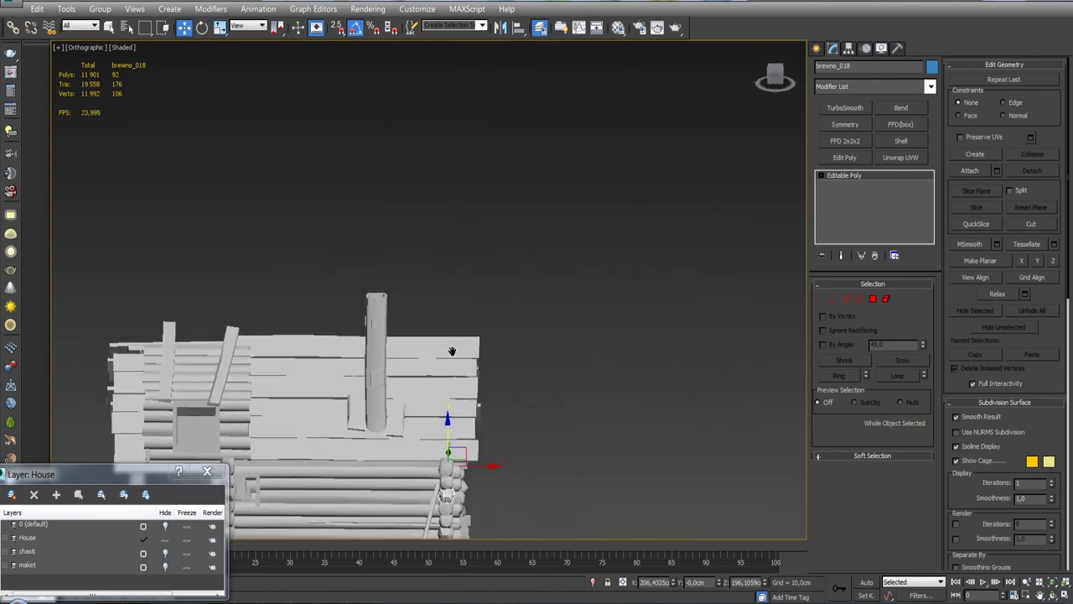
{"action": "scroll", "coordinate": [394, 336], "scroll_direction": "up", "scroll_amount": 5}
{"action": "left_click", "coordinate": [361, 344]}
{"action": "scroll", "coordinate": [350, 340], "scroll_direction": "down", "scroll_amount": 5}
{"action": "mouse_move", "coordinate": [350, 341]}
{"action": "middle_mouse_down", "text": "alt"}
{"action": "mouse_move", "coordinate": [747, 373]}
{"action": "mouse_move", "coordinate": [678, 344]}
{"action": "mouse_move", "coordinate": [768, 357]}
{"action": "middle_mouse_up", "text": "alt"}
{"action": "left_click", "coordinate": [665, 437]}
{"action": "mouse_move", "coordinate": [665, 436]}
{"action": "middle_mouse_down", "text": "alt"}
{"action": "mouse_move", "coordinate": [508, 400]}
{"action": "mouse_move", "coordinate": [672, 375]}
{"action": "mouse_move", "coordinate": [679, 359]}
{"action": "mouse_move", "coordinate": [584, 397]}
{"action": "mouse_move", "coordinate": [458, 377]}
{"action": "mouse_move", "coordinate": [505, 371]}
{"action": "mouse_move", "coordinate": [484, 384]}
{"action": "middle_mouse_up", "text": "alt"}
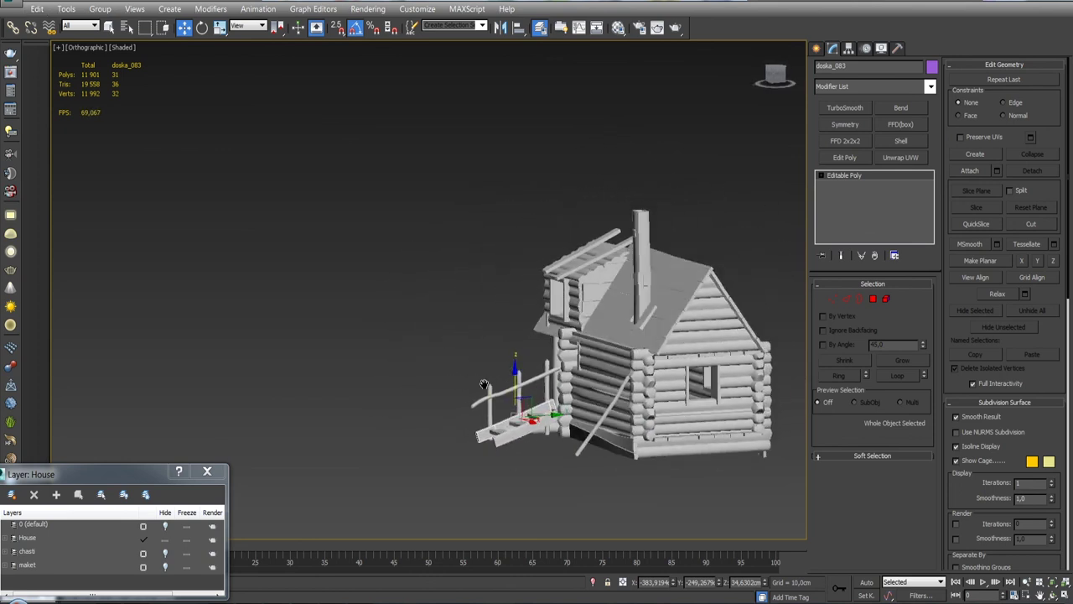
Switch the viewport to Perspective and frame the house from the gable side.
{"action": "scroll", "coordinate": [560, 362], "scroll_direction": "up", "scroll_amount": 3}
{"action": "key", "text": "p"}
{"action": "scroll", "coordinate": [560, 362], "scroll_direction": "up", "scroll_amount": 5}
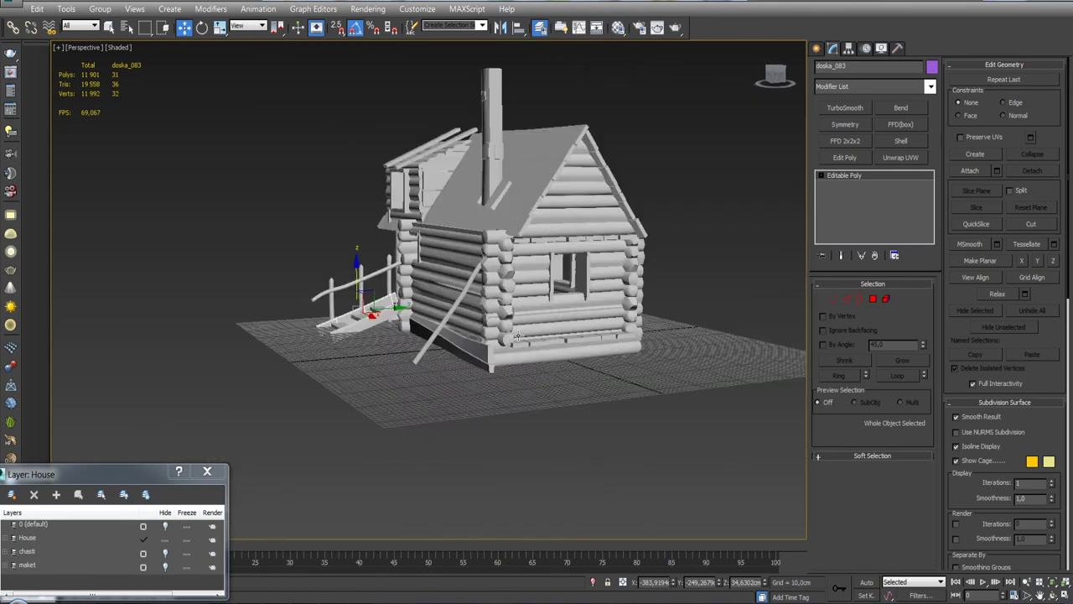
{"action": "mouse_move", "coordinate": [600, 344]}
{"action": "middle_mouse_down", "text": "alt"}
{"action": "mouse_move", "coordinate": [532, 354]}
{"action": "mouse_move", "coordinate": [578, 375]}
{"action": "mouse_move", "coordinate": [223, 323]}
{"action": "middle_mouse_up", "text": "alt"}
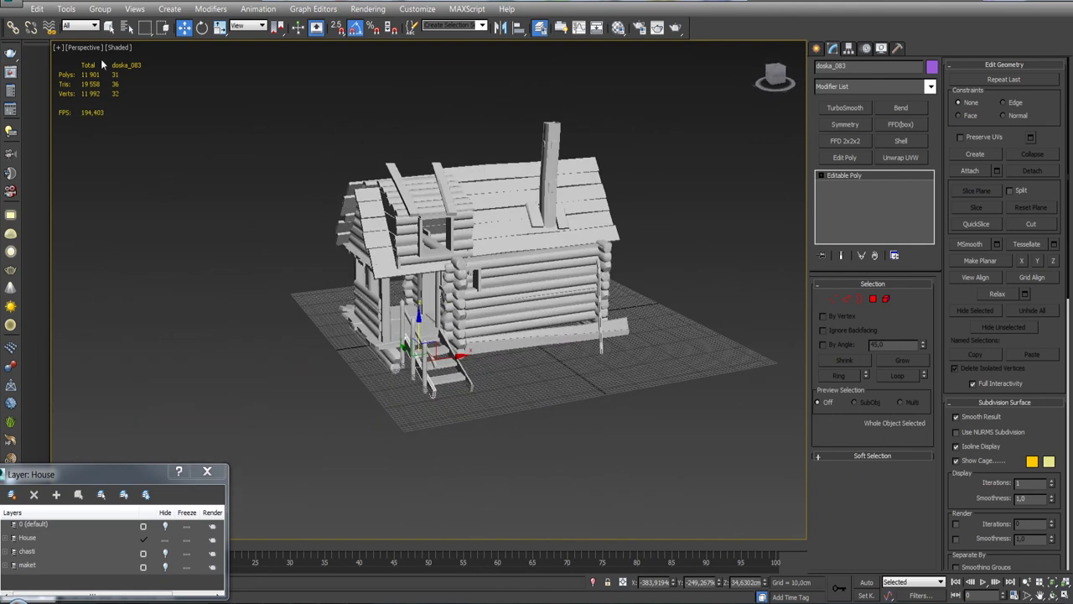
{"action": "left_click", "coordinate": [119, 47]}
Apply Stylized > Color Pencil shading and orbit to face the front porch.
{"action": "left_click", "coordinate": [103, 214]}
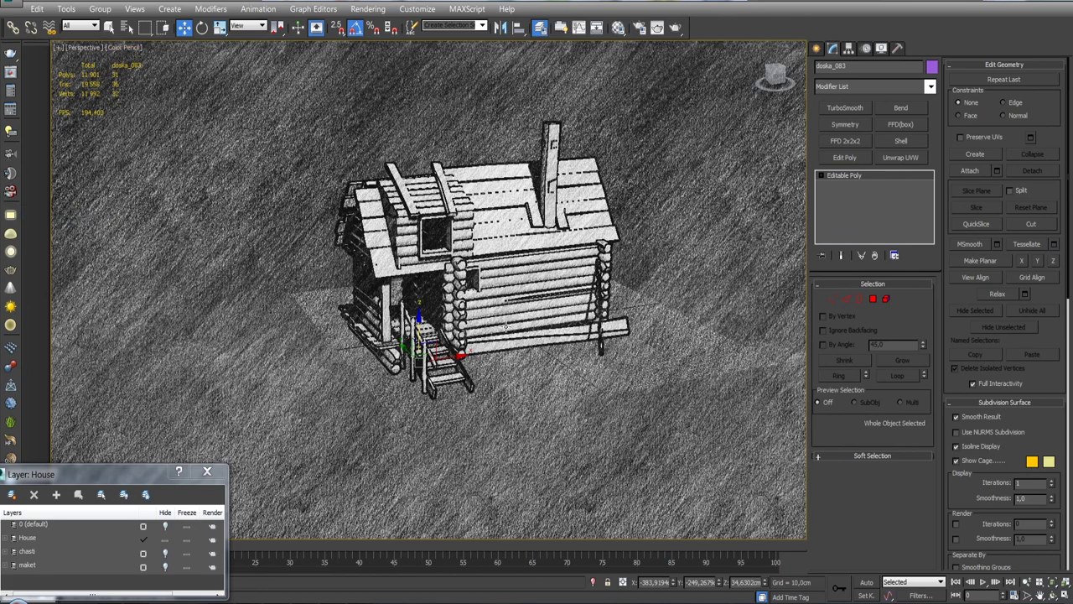
{"action": "middle_click_drag", "start_coordinate": [506, 326], "coordinate": [547, 347], "text": "alt"}
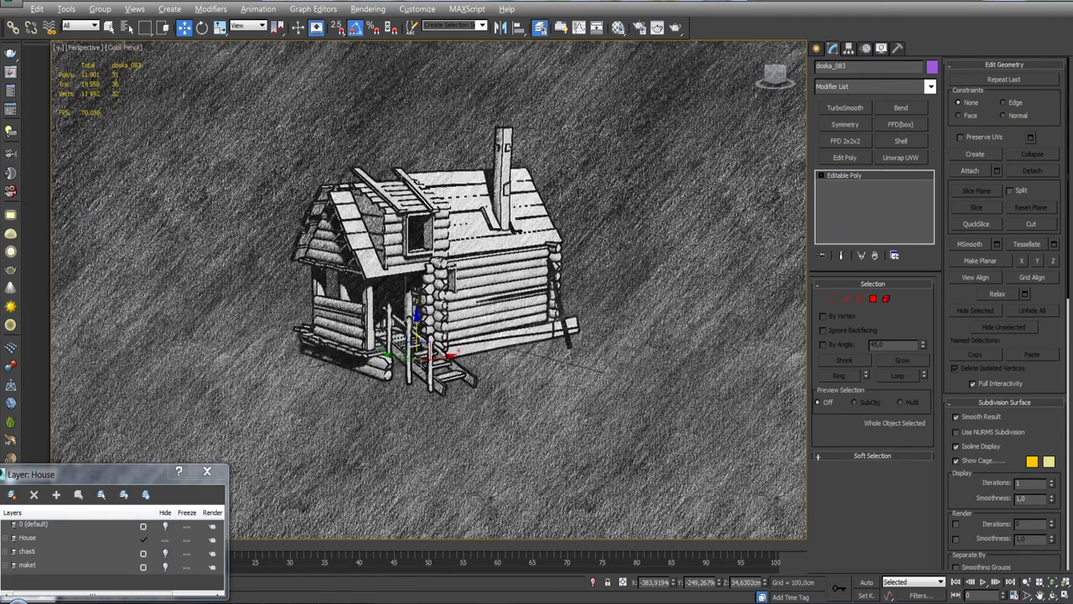
{"action": "scroll", "coordinate": [483, 286], "scroll_direction": "up", "scroll_amount": 3}
{"action": "middle_click_drag", "start_coordinate": [486, 293], "coordinate": [551, 314], "text": "alt"}
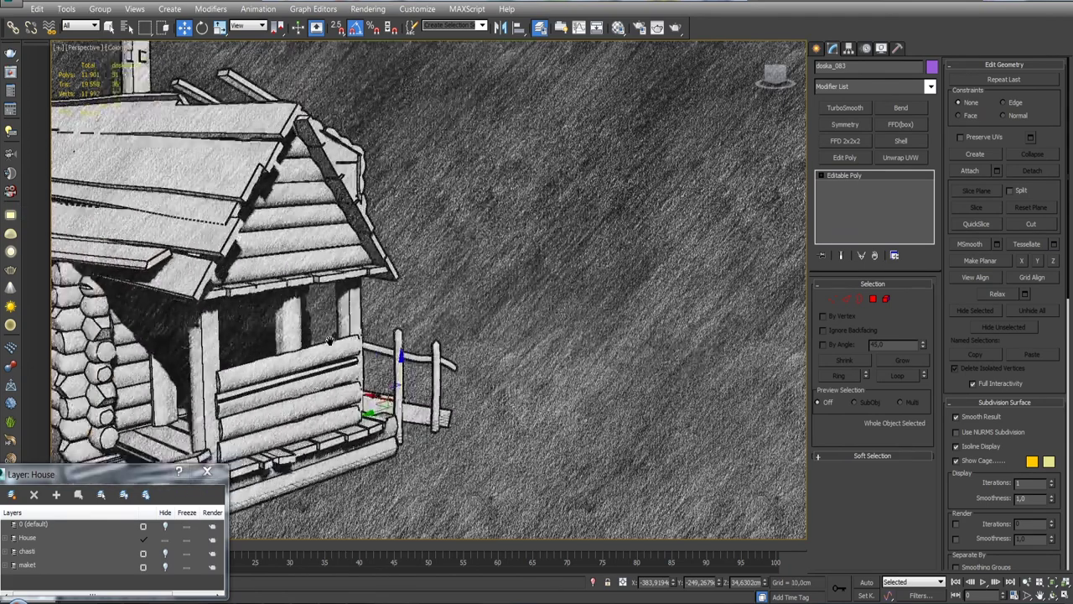
{"action": "middle_click_drag", "start_coordinate": [454, 307], "coordinate": [402, 295], "text": "alt"}
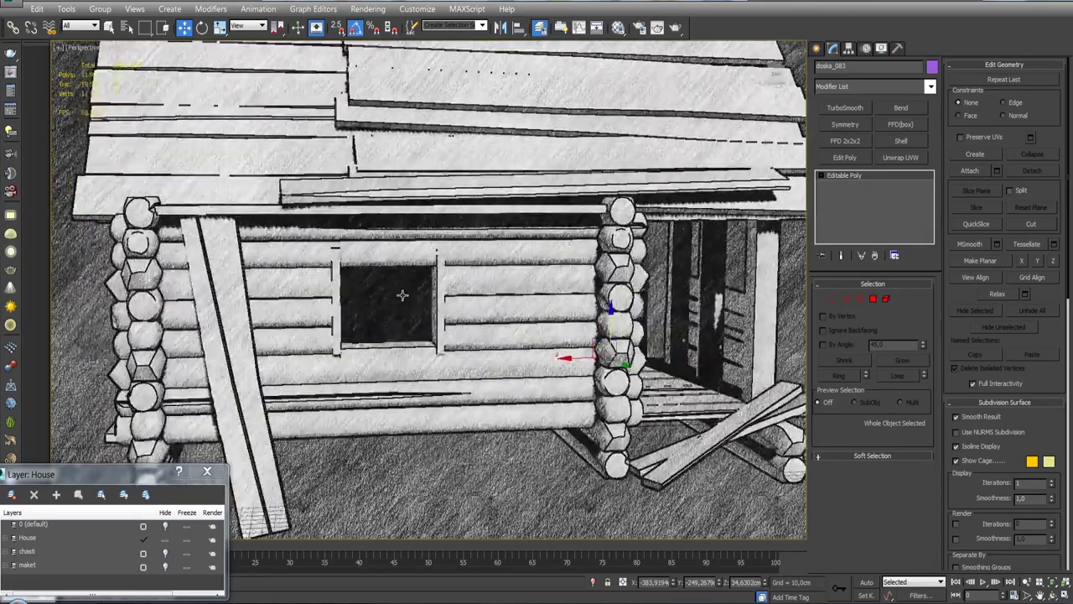
Zoom and orbit around to inspect the house's rear with the chimney.
{"action": "scroll", "coordinate": [403, 295], "scroll_direction": "up", "scroll_amount": 2}
{"action": "scroll", "coordinate": [536, 402], "scroll_direction": "down", "scroll_amount": 5}
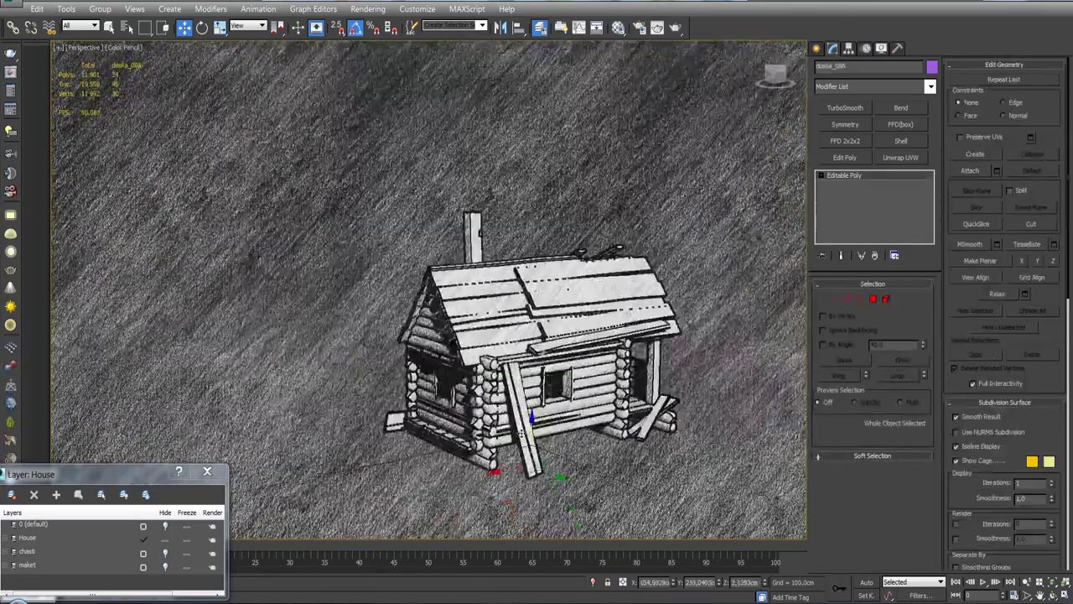
{"action": "scroll", "coordinate": [470, 394], "scroll_direction": "down", "scroll_amount": 3}
{"action": "scroll", "coordinate": [470, 378], "scroll_direction": "up", "scroll_amount": 2}
{"action": "scroll", "coordinate": [520, 335], "scroll_direction": "up", "scroll_amount": 2}
{"action": "middle_click_drag", "start_coordinate": [503, 319], "coordinate": [335, 349], "text": "alt"}
{"action": "scroll", "coordinate": [537, 335], "scroll_direction": "up", "scroll_amount": 2}
{"action": "middle_click_drag", "start_coordinate": [587, 302], "coordinate": [640, 292], "text": "alt"}
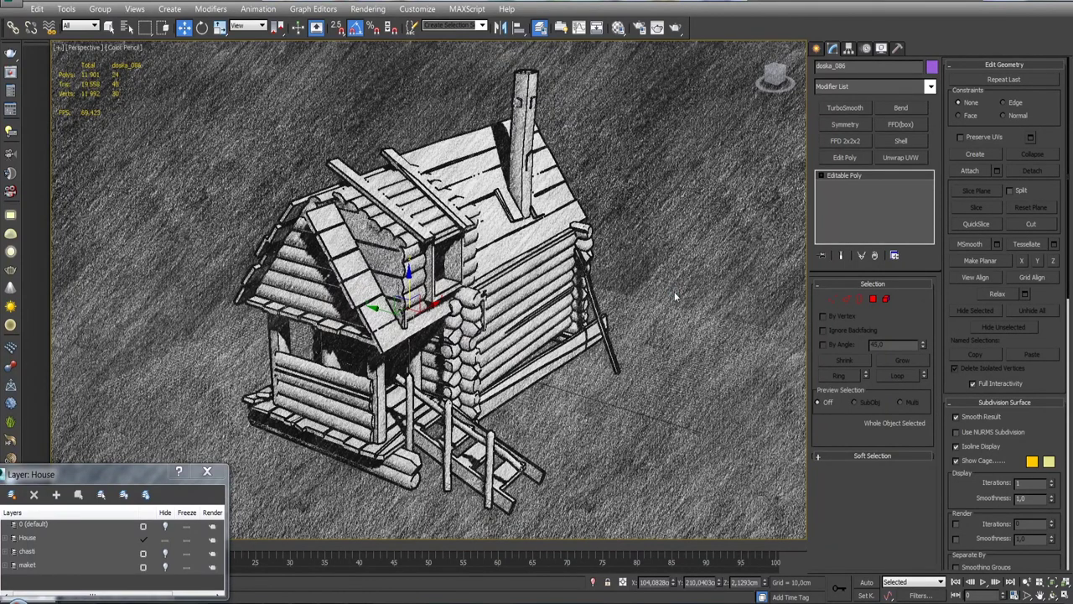